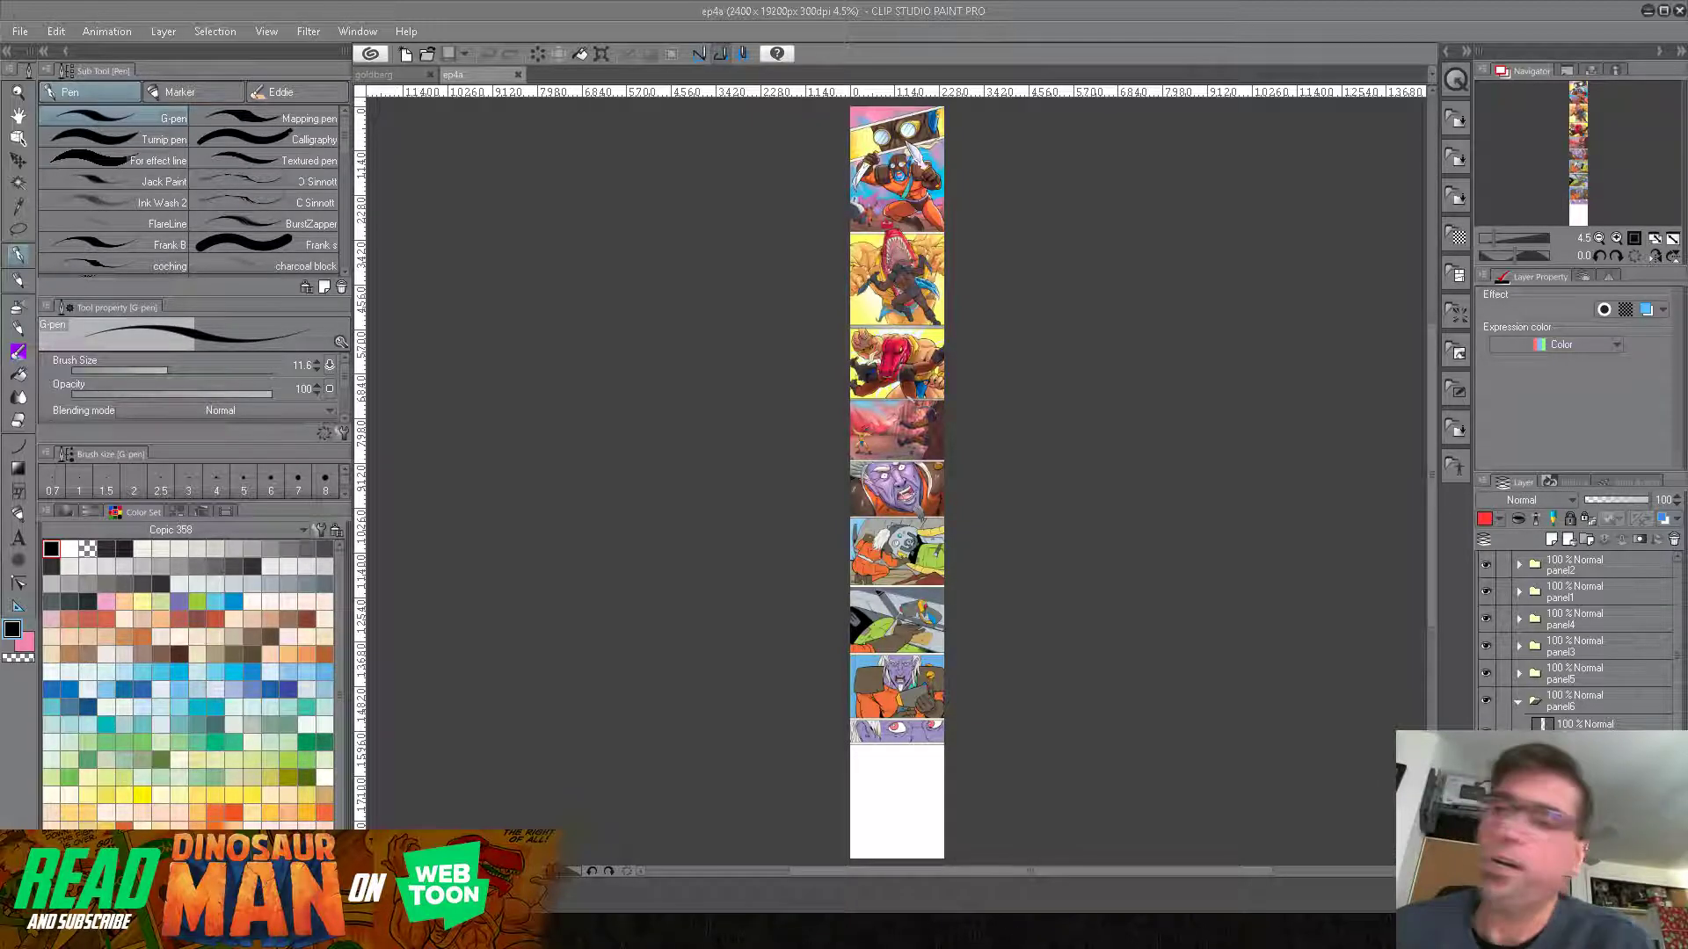
Step: Collapse the panel6 folder and show the rough dinosaur sketch in the blank area below the last coloured panel
{"action": "mouse_move", "coordinate": [1494, 237]}
{"action": "left_mouse_down"}
{"action": "mouse_move", "coordinate": [1579, 199]}
{"action": "mouse_move", "coordinate": [1508, 233]}
{"action": "left_mouse_up"}
{"action": "left_click", "coordinate": [1578, 190]}
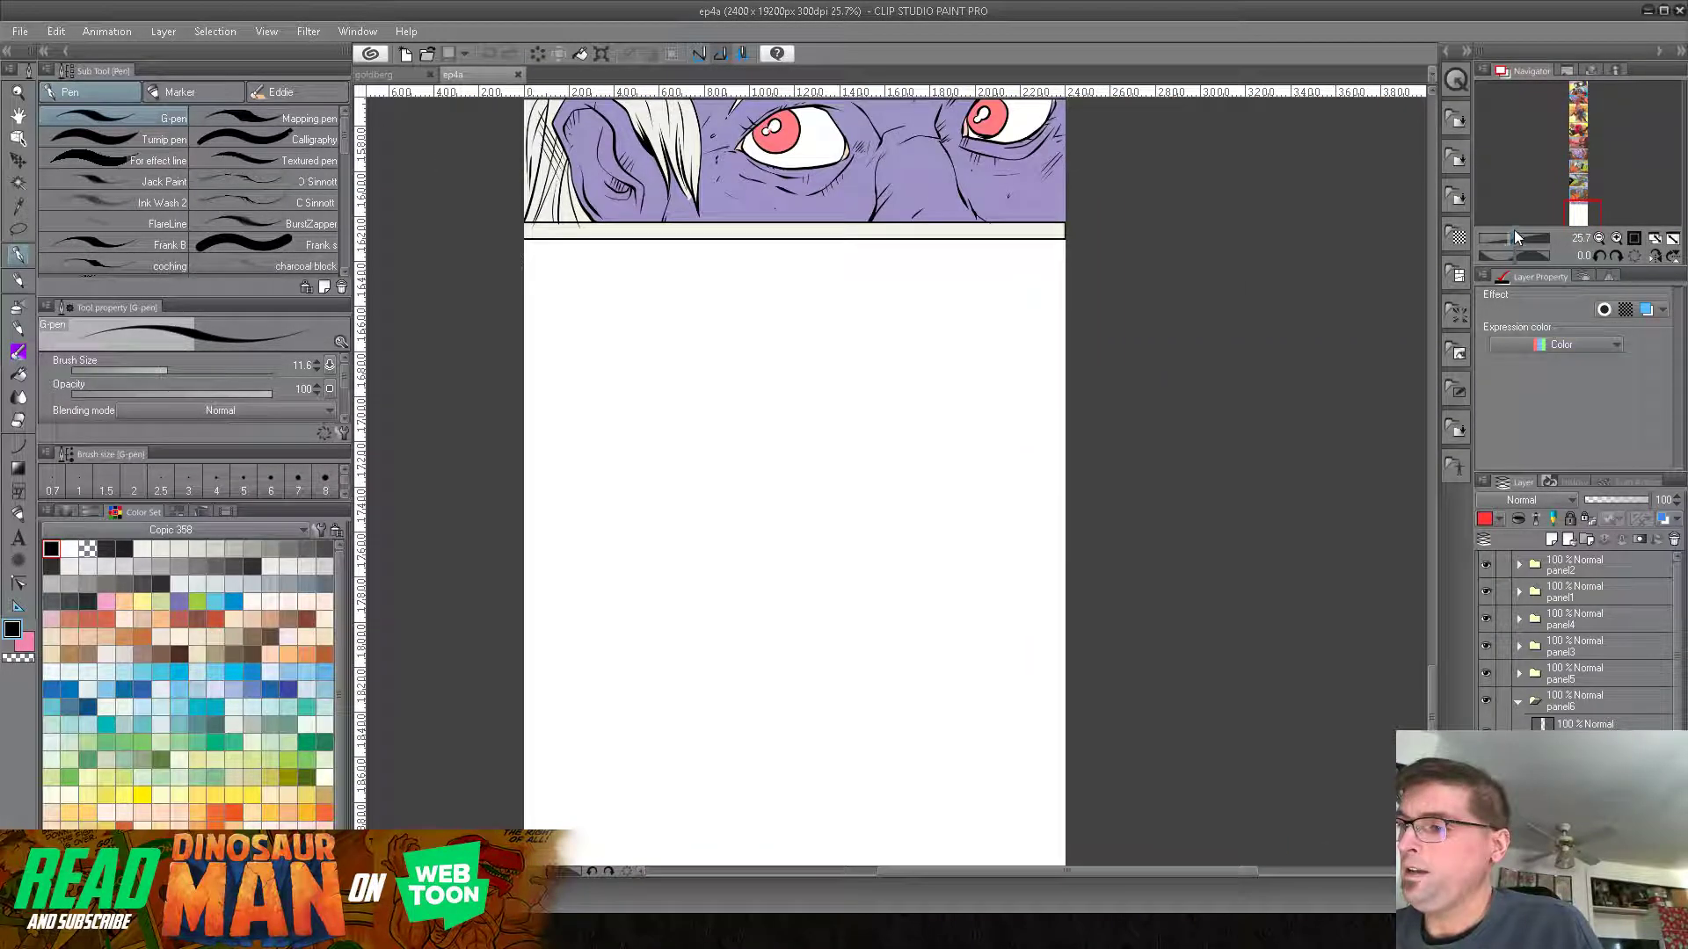
{"action": "left_click_drag", "start_coordinate": [905, 519], "coordinate": [869, 425]}
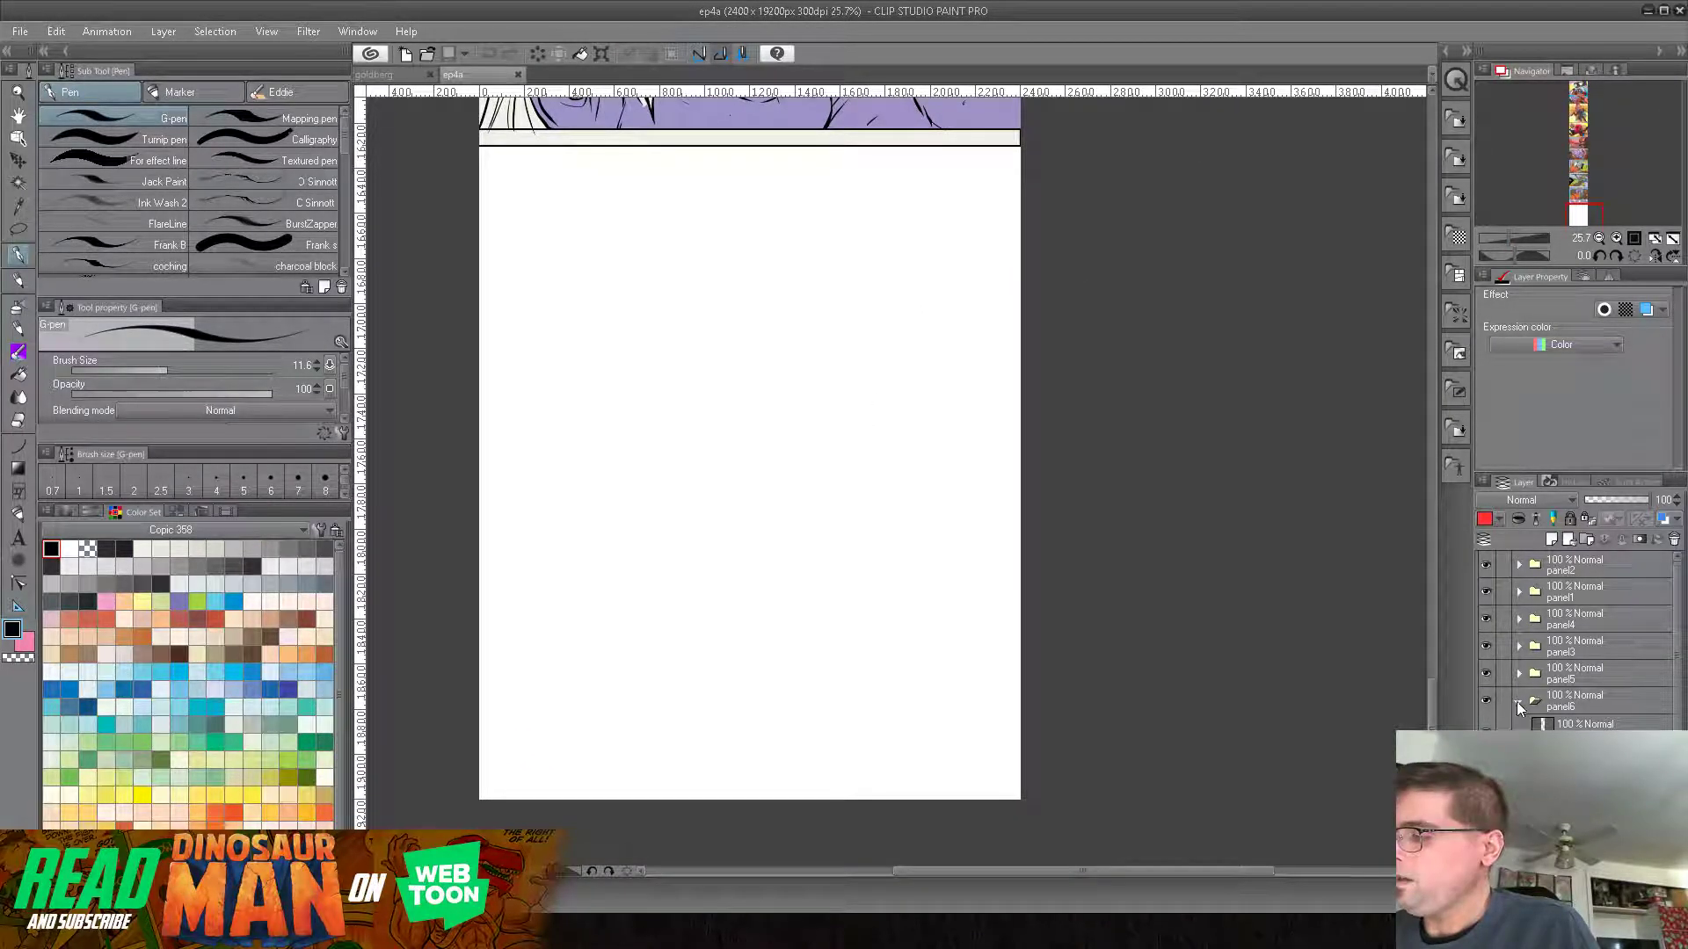
{"action": "left_click", "coordinate": [1518, 700]}
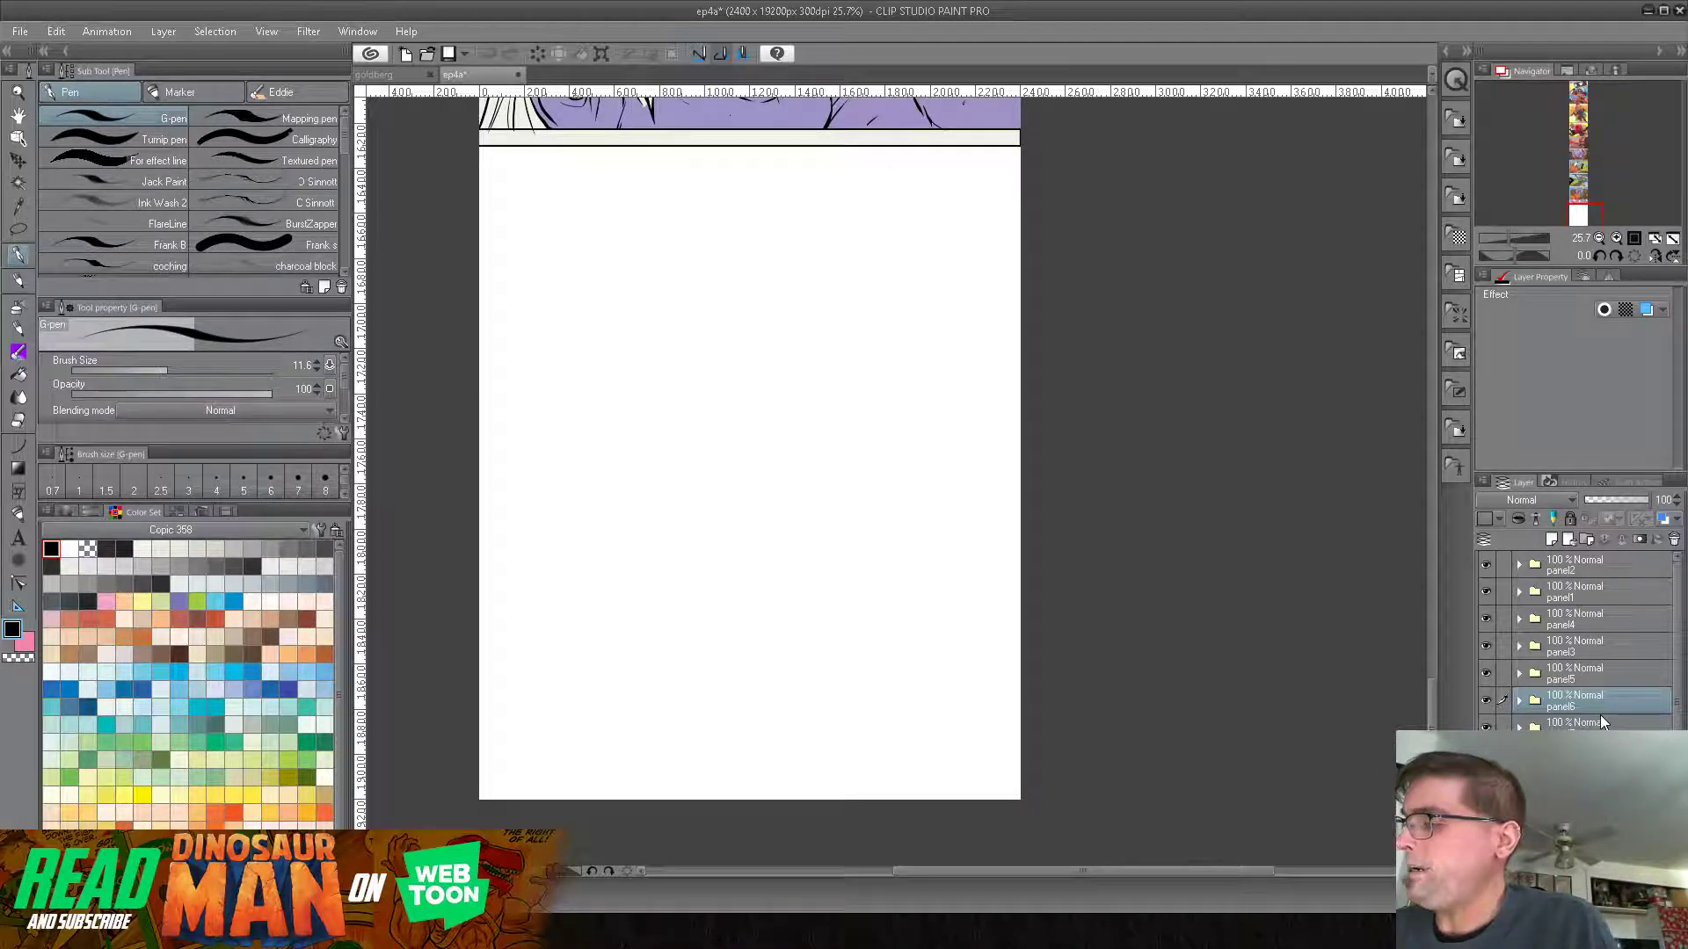
{"action": "scroll", "coordinate": [1680, 622], "scroll_direction": "down", "scroll_amount": 3}
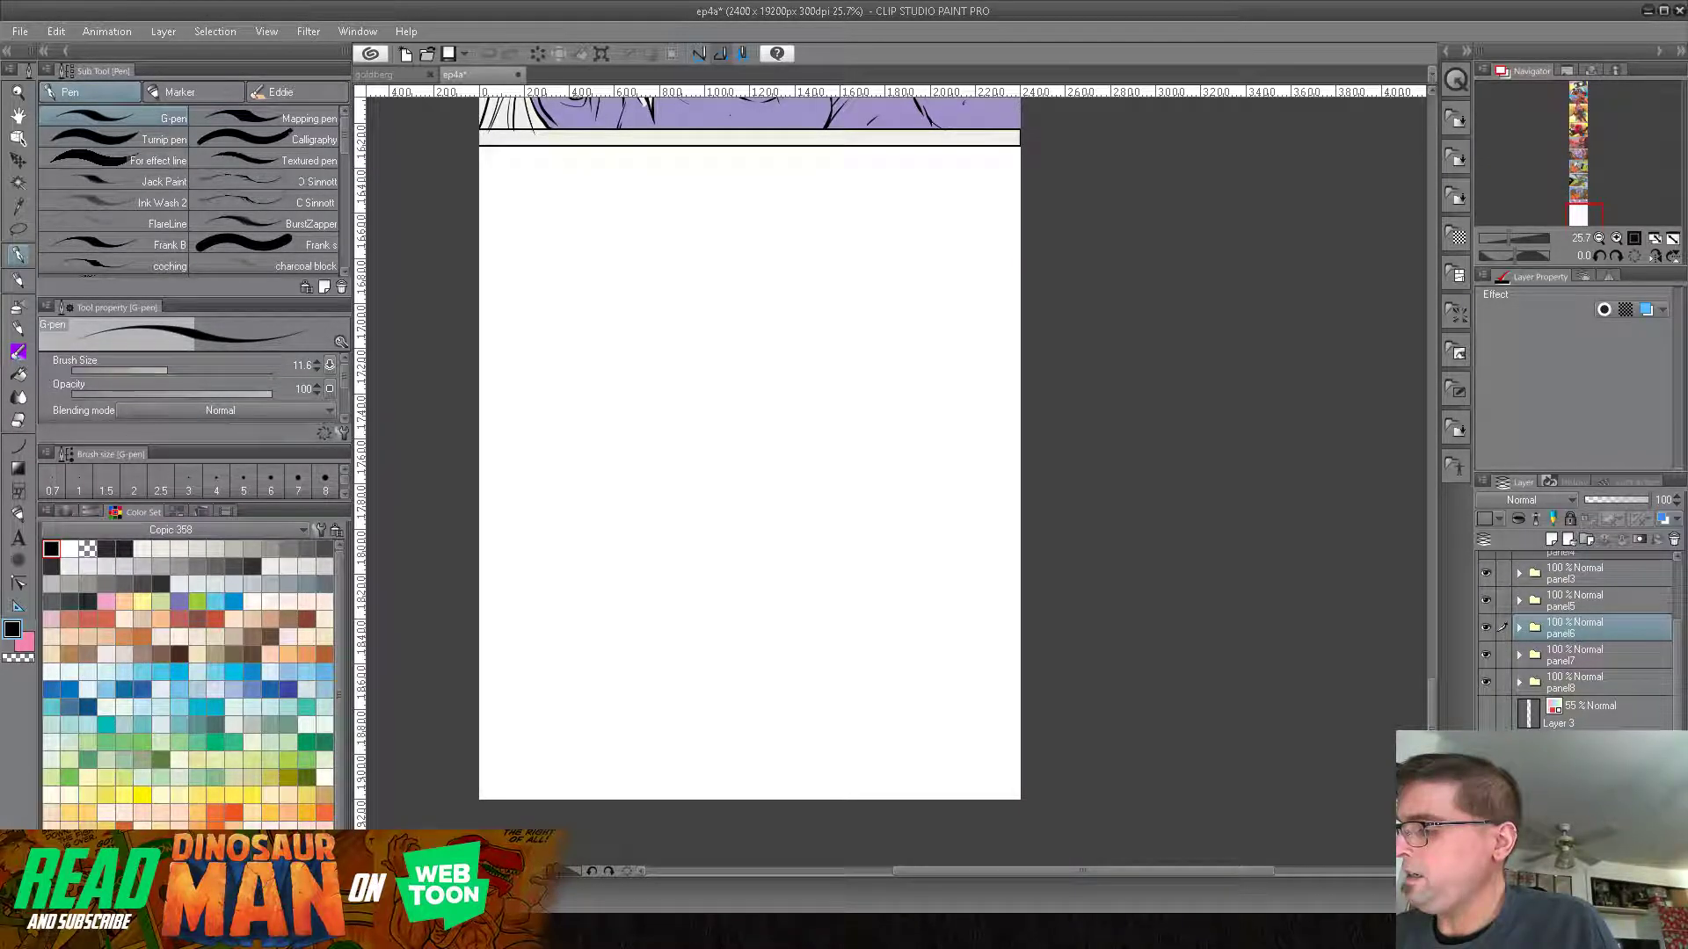
{"action": "left_click", "coordinate": [1486, 753]}
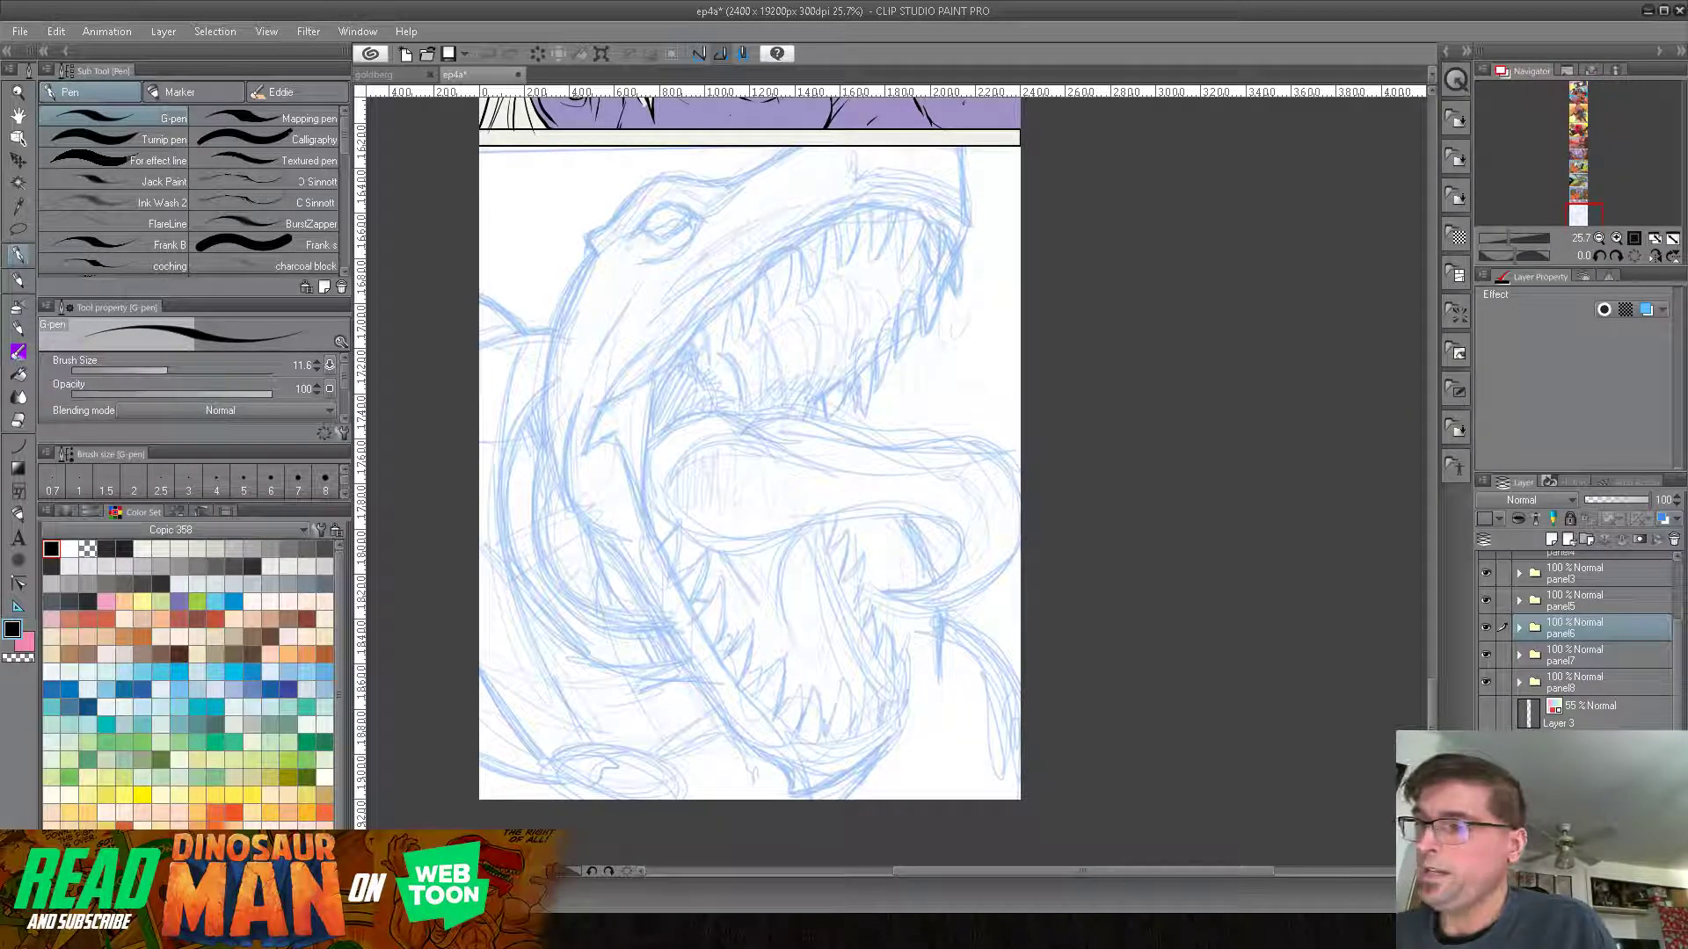
{"action": "left_click", "coordinate": [1486, 682]}
{"action": "left_click", "coordinate": [1486, 682]}
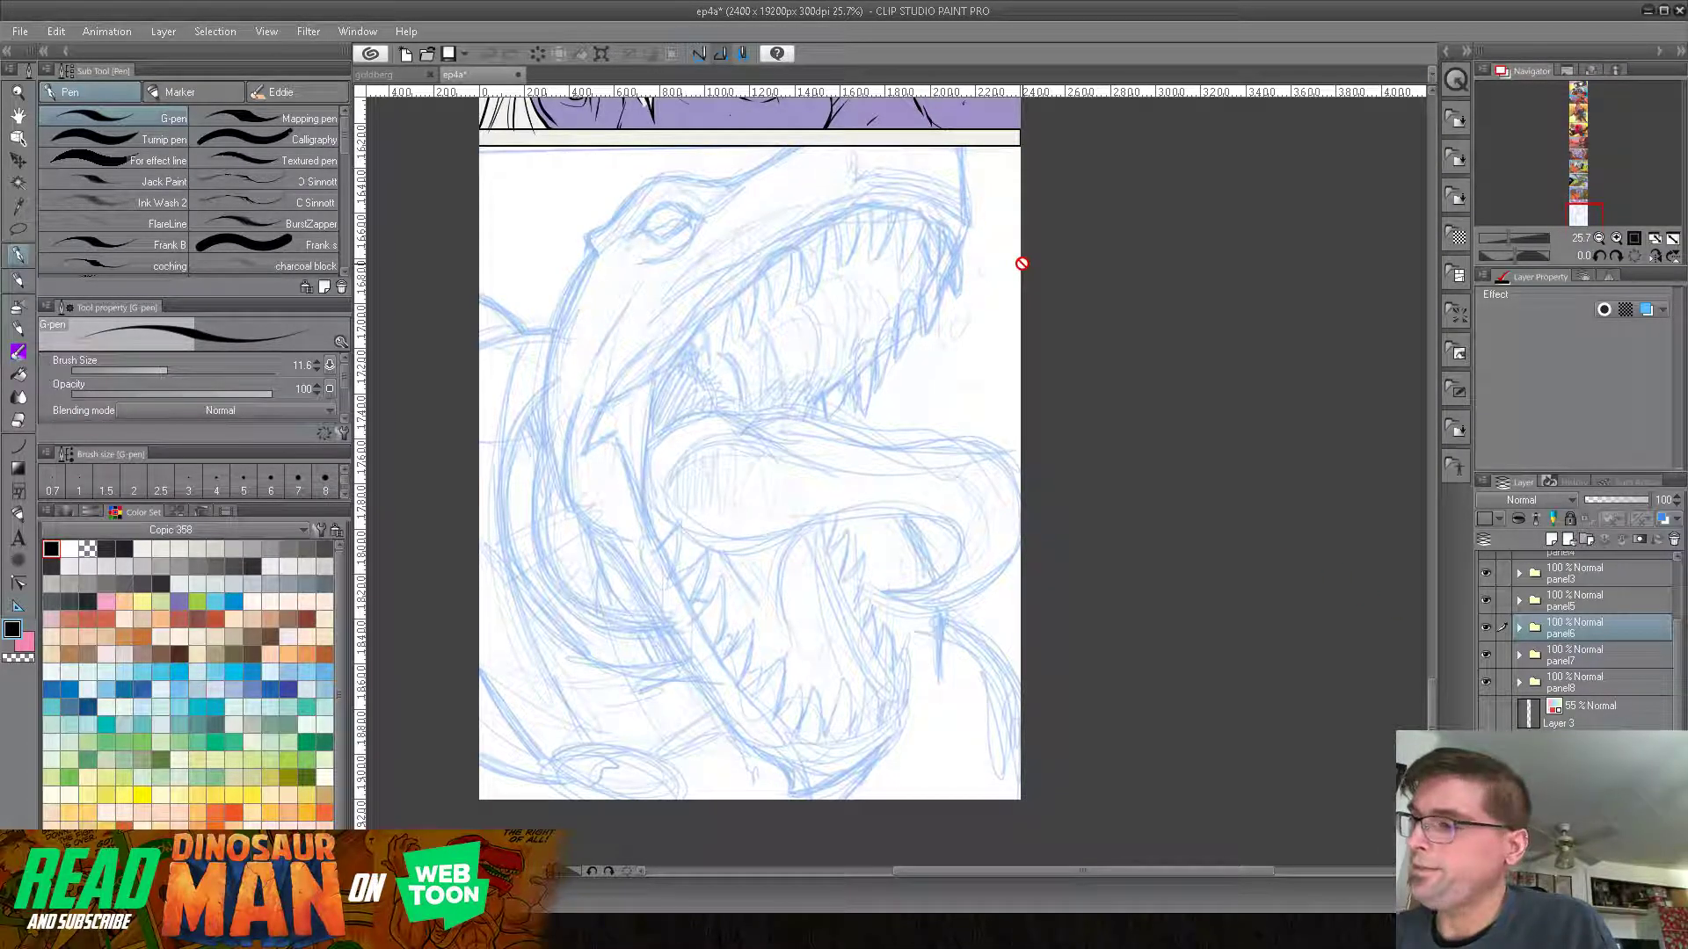
Step: Create a new layer folder directly above the panel8 folder and name it panel9
{"action": "left_click", "coordinate": [1595, 684]}
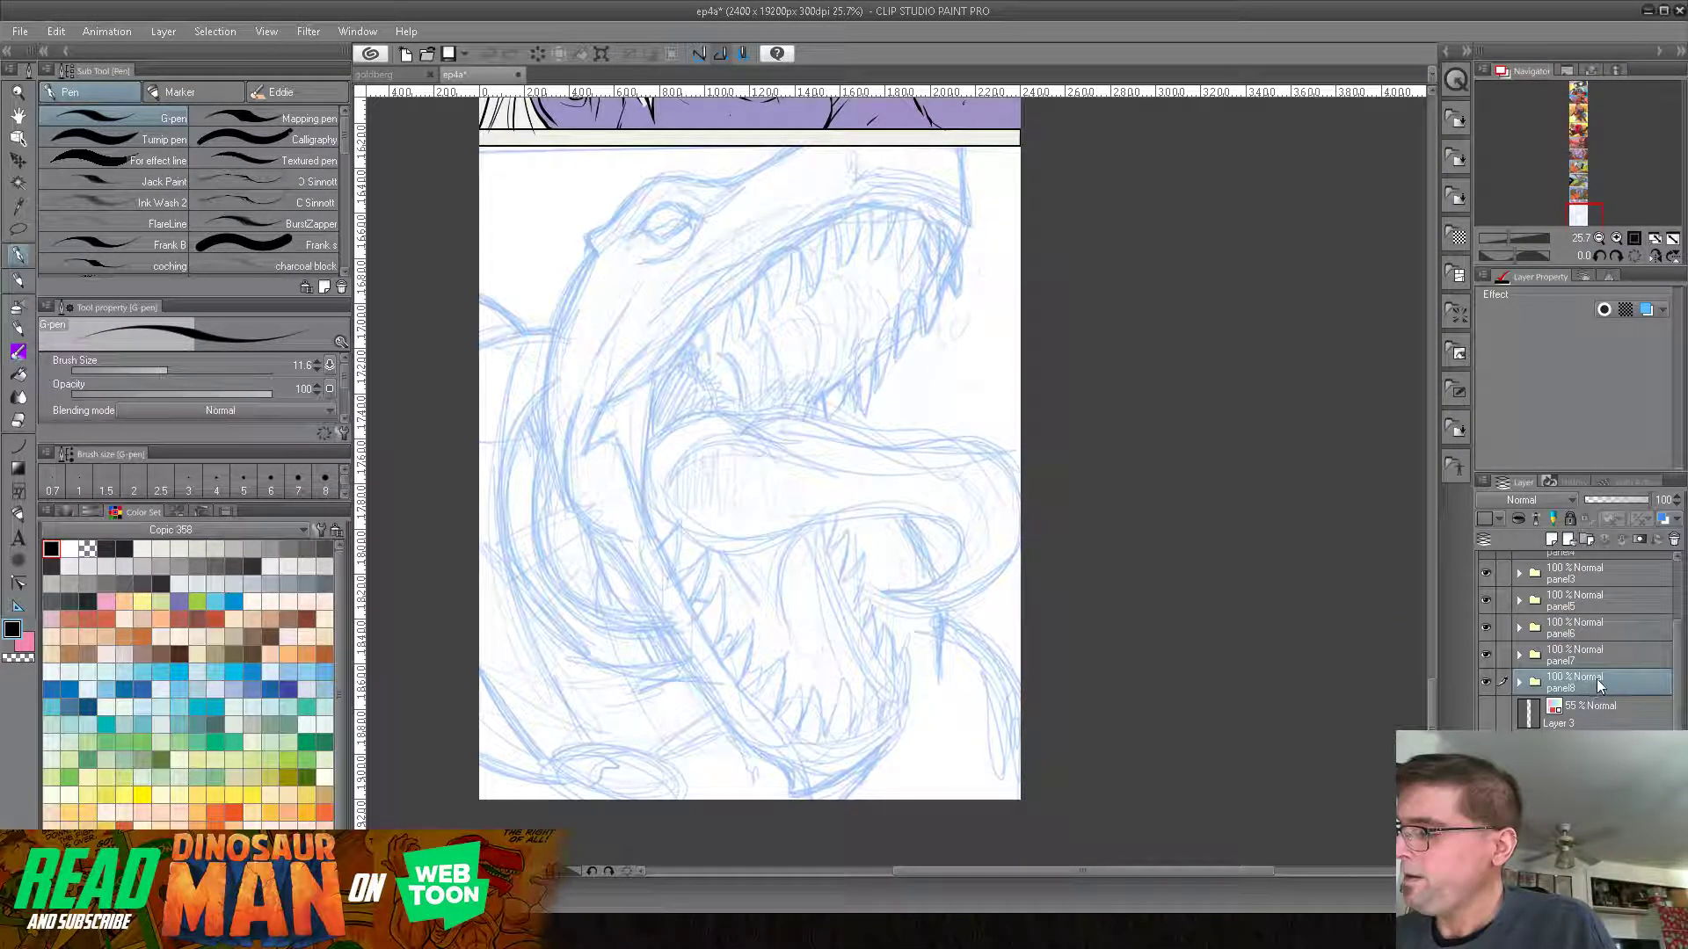
{"action": "left_click", "coordinate": [1586, 539]}
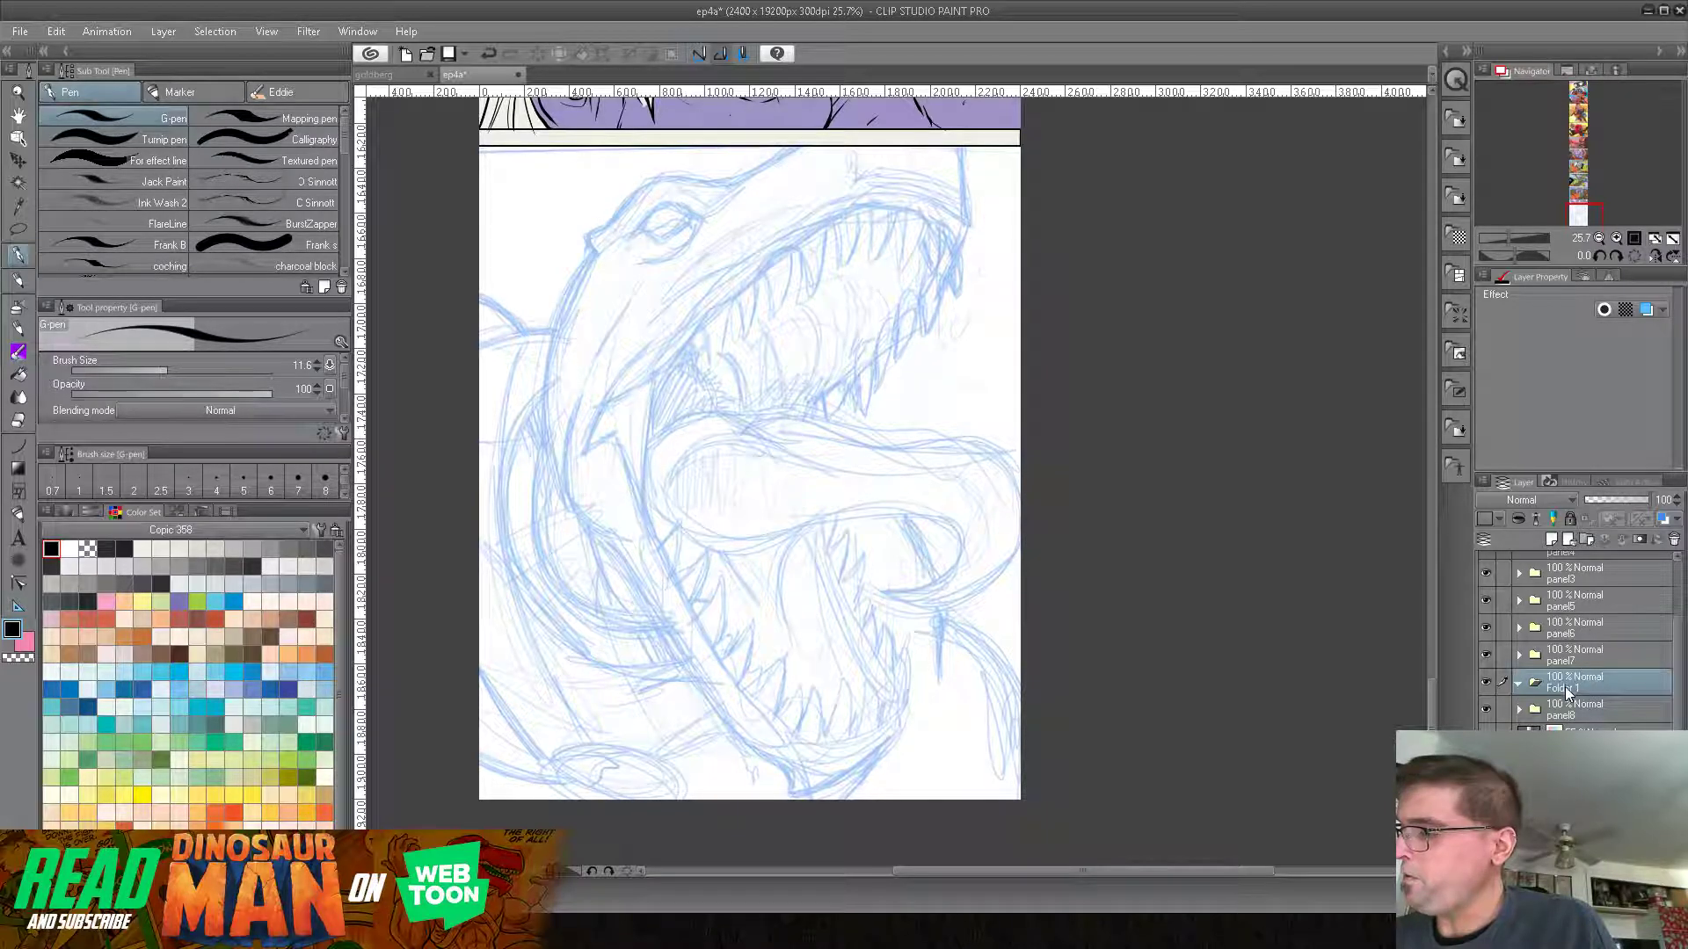
{"action": "double_click", "coordinate": [1562, 687]}
{"action": "type", "text": "p"}
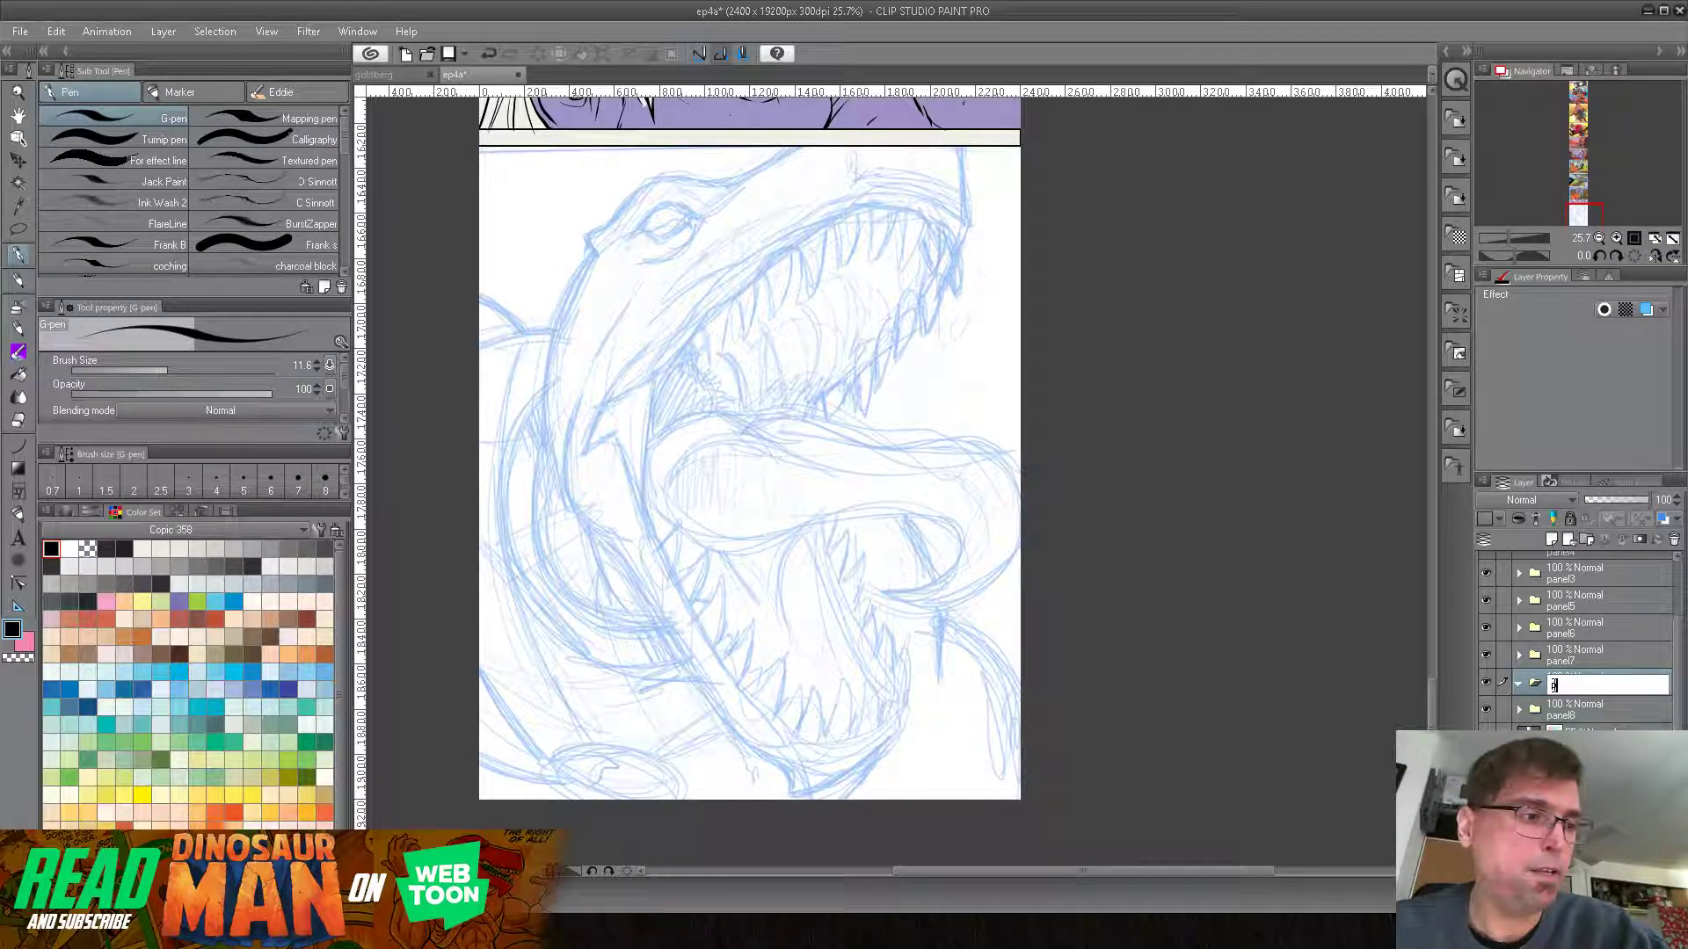
{"action": "type", "text": "ane"}
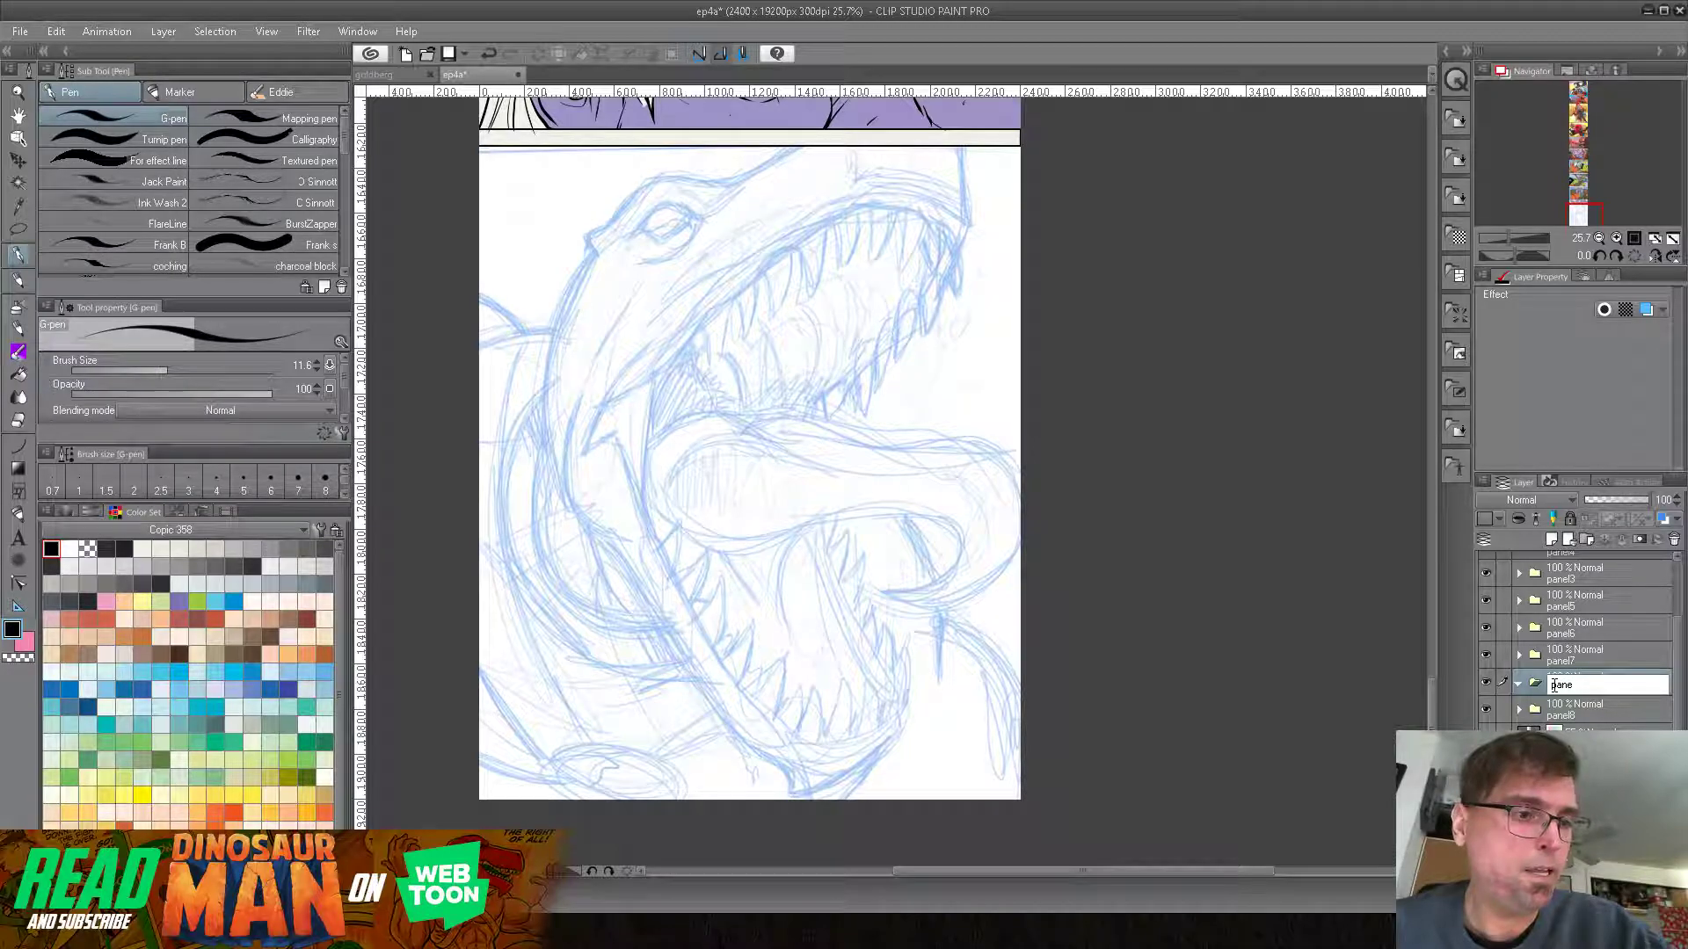
{"action": "type", "text": "l9"}
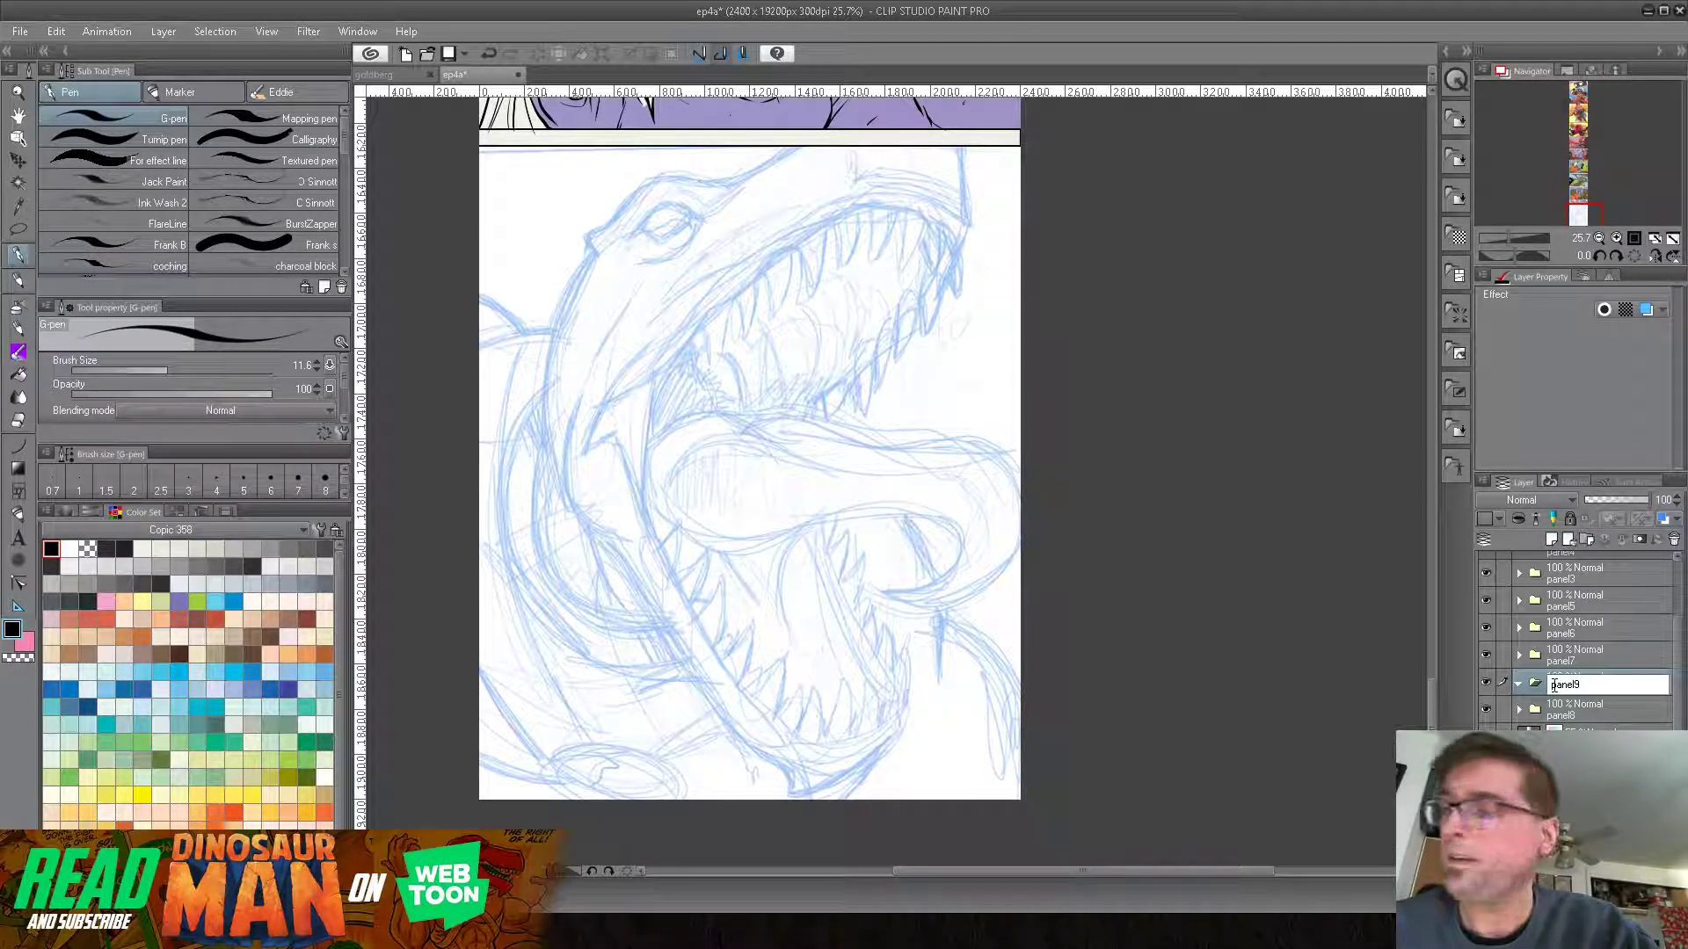
{"action": "key", "text": "Return"}
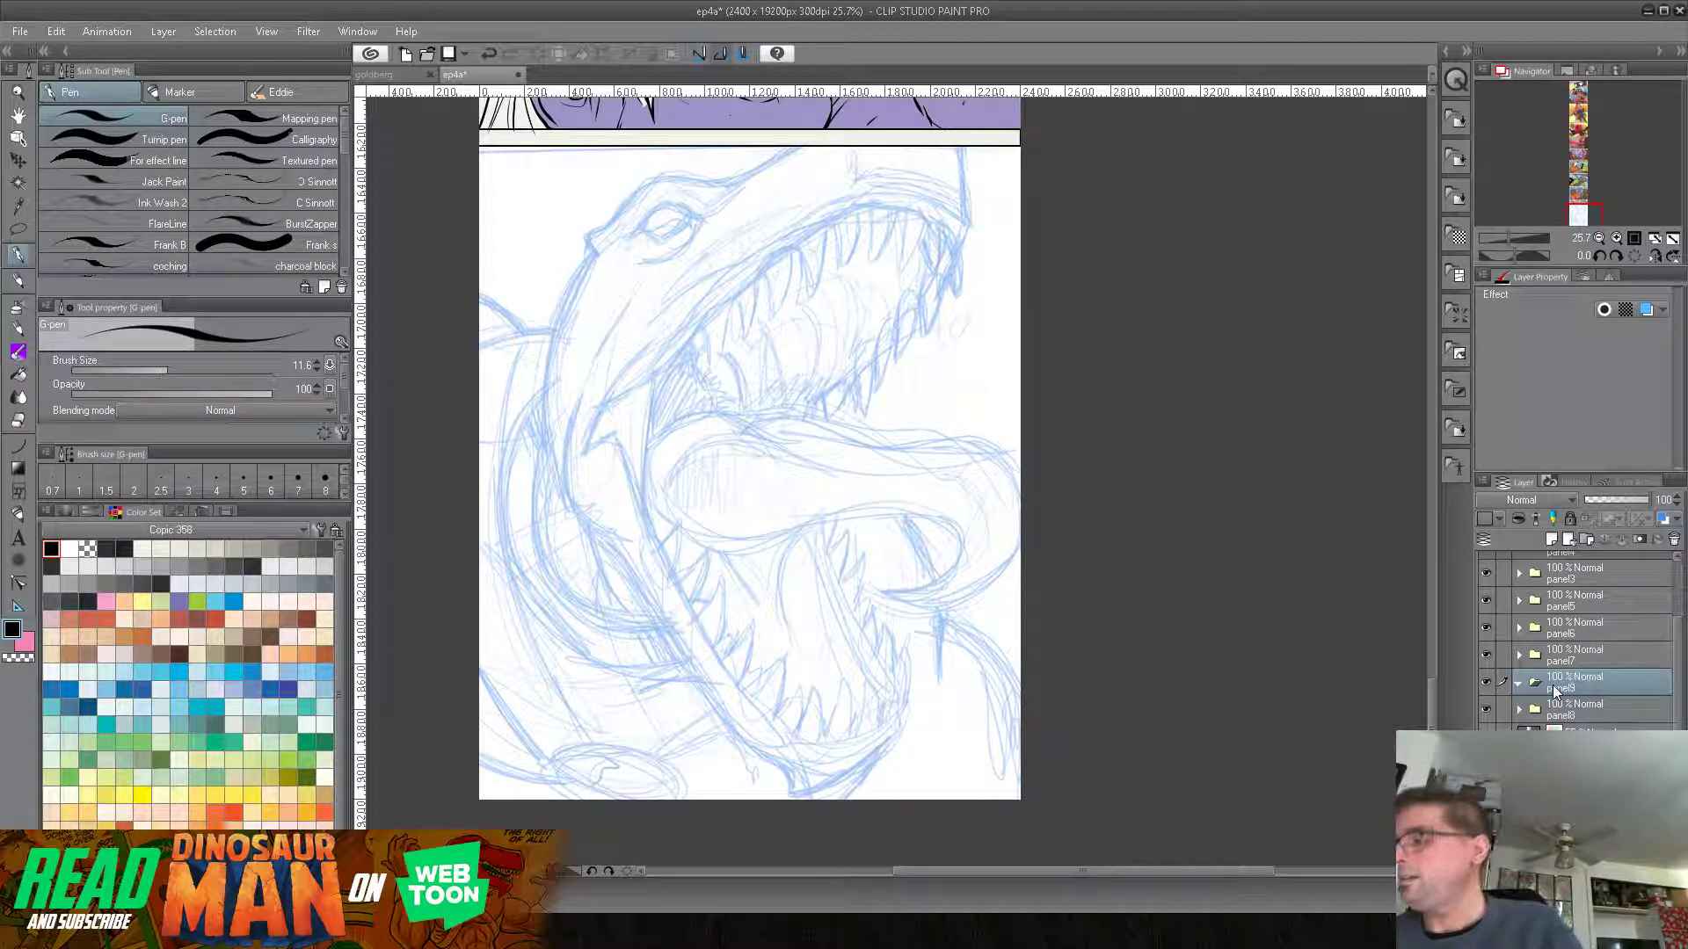
Step: Add a new layer inside the panel9 folder and hide the finished art covering the top of the dinosaur sketch
{"action": "left_click", "coordinate": [1569, 539]}
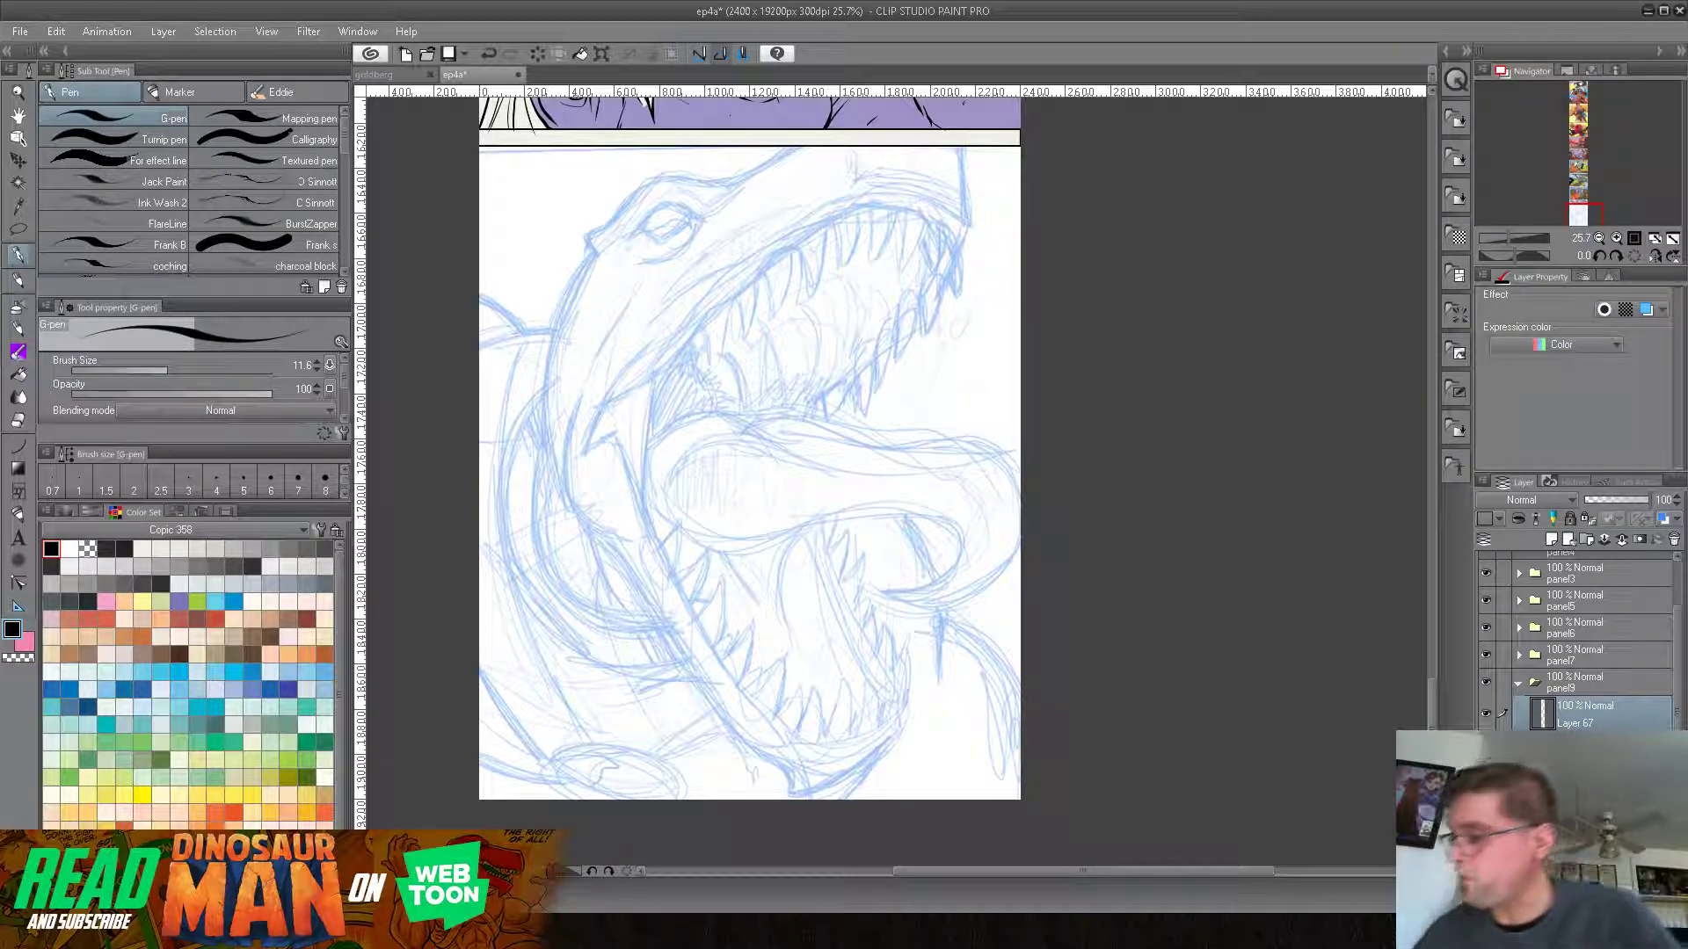
{"action": "left_click", "coordinate": [1486, 744]}
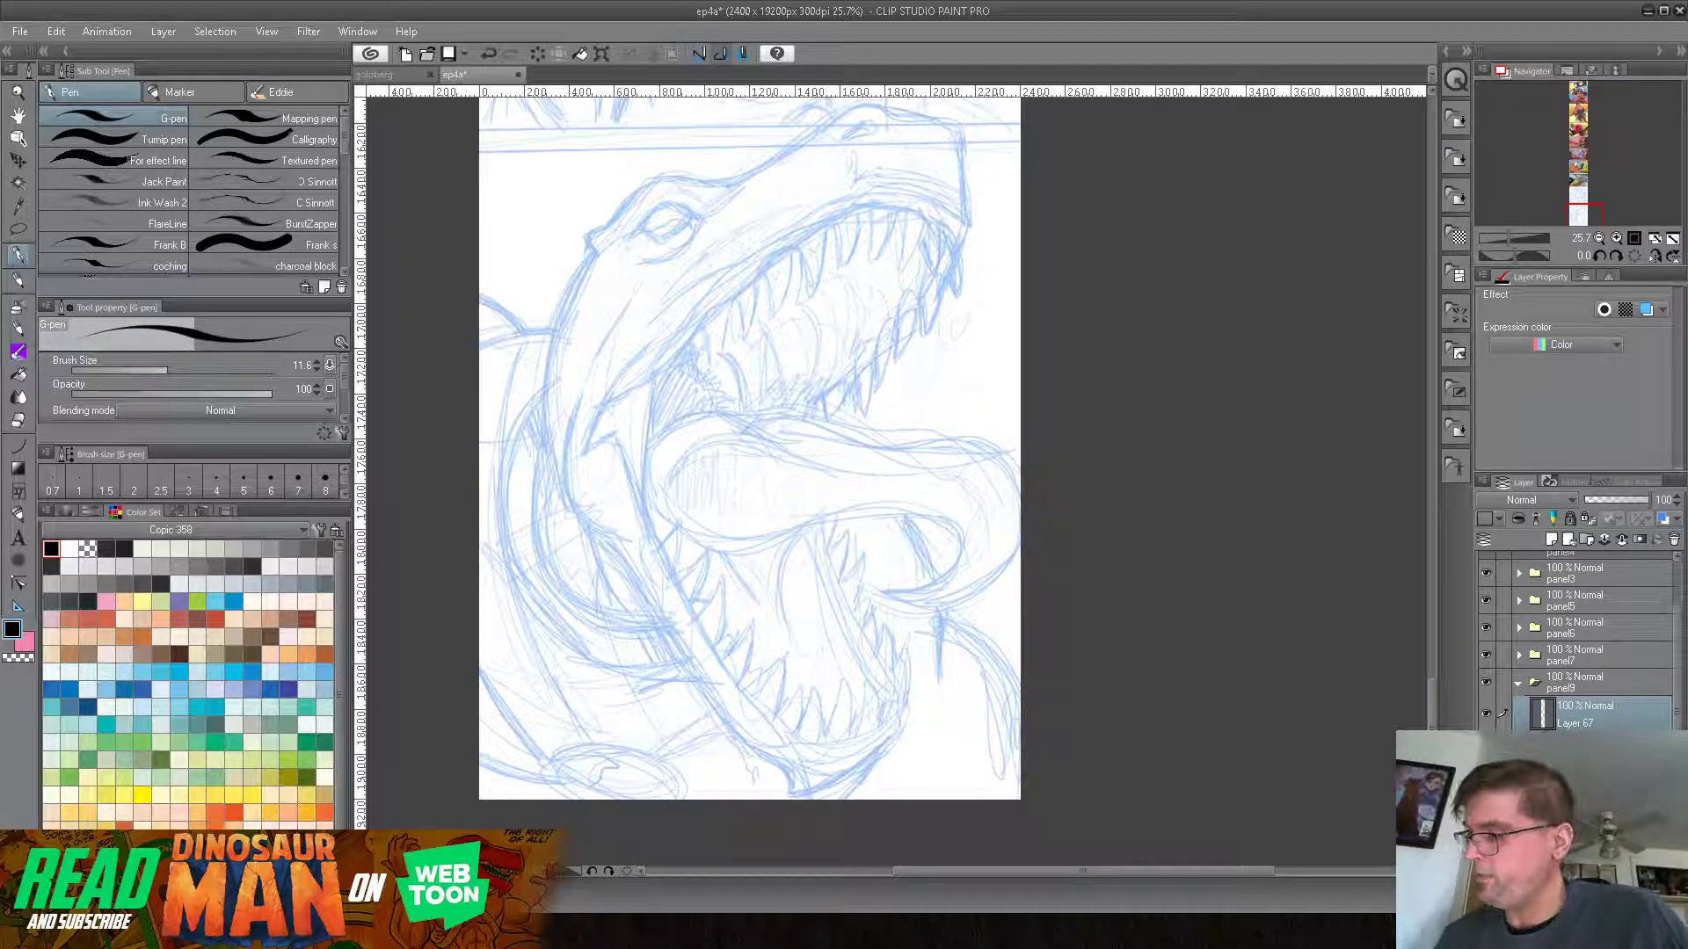
{"action": "left_click", "coordinate": [1585, 747]}
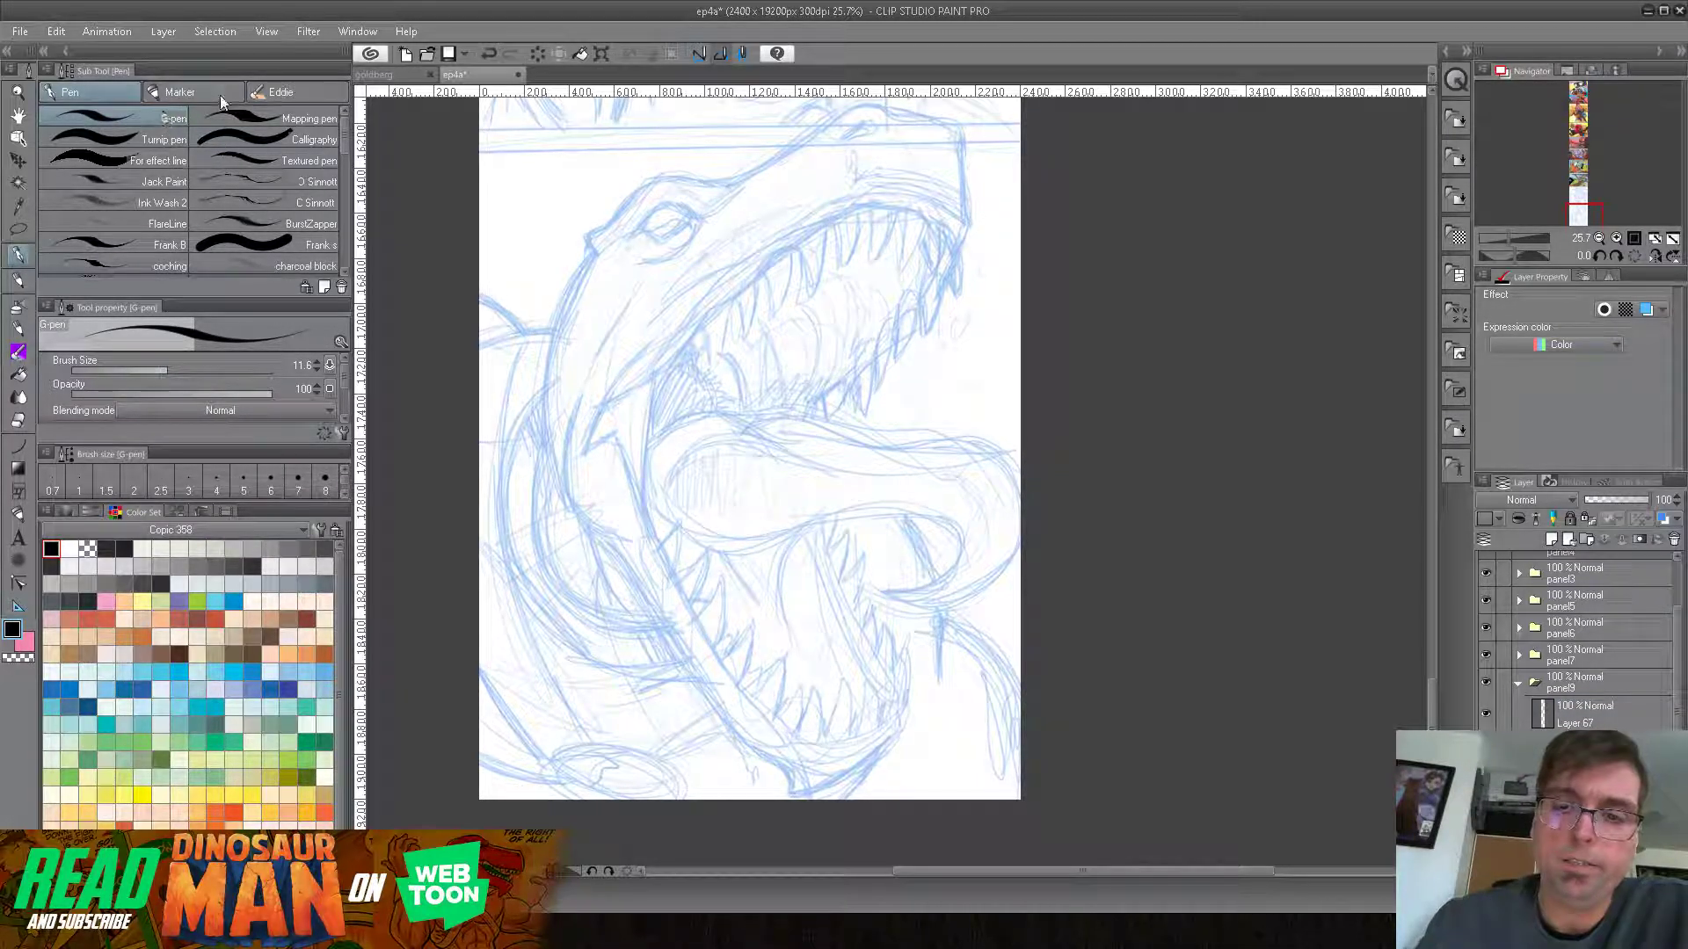
Step: With the G-pen at brush size 28.7, ink the top of the dinosaur's snout, redoing the first stroke
{"action": "mouse_move", "coordinate": [268, 400]}
{"action": "left_mouse_down"}
{"action": "mouse_move", "coordinate": [343, 388]}
{"action": "mouse_move", "coordinate": [342, 403]}
{"action": "mouse_move", "coordinate": [246, 397]}
{"action": "left_mouse_up"}
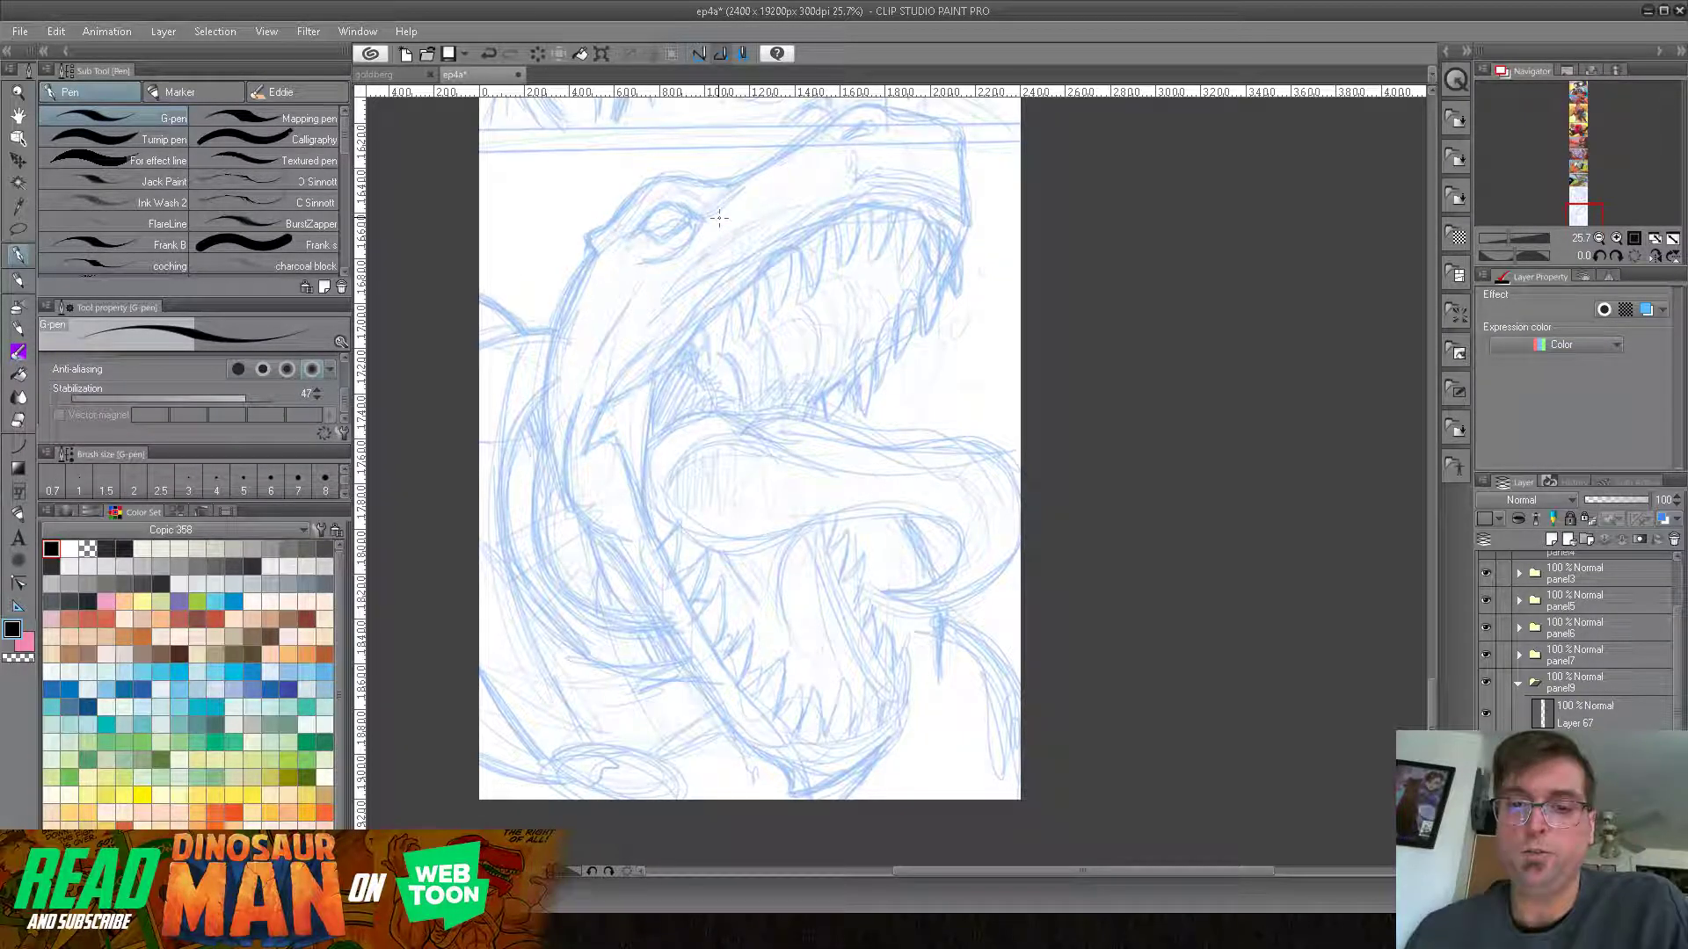
{"action": "scroll", "coordinate": [348, 400], "scroll_direction": "up", "scroll_amount": 2}
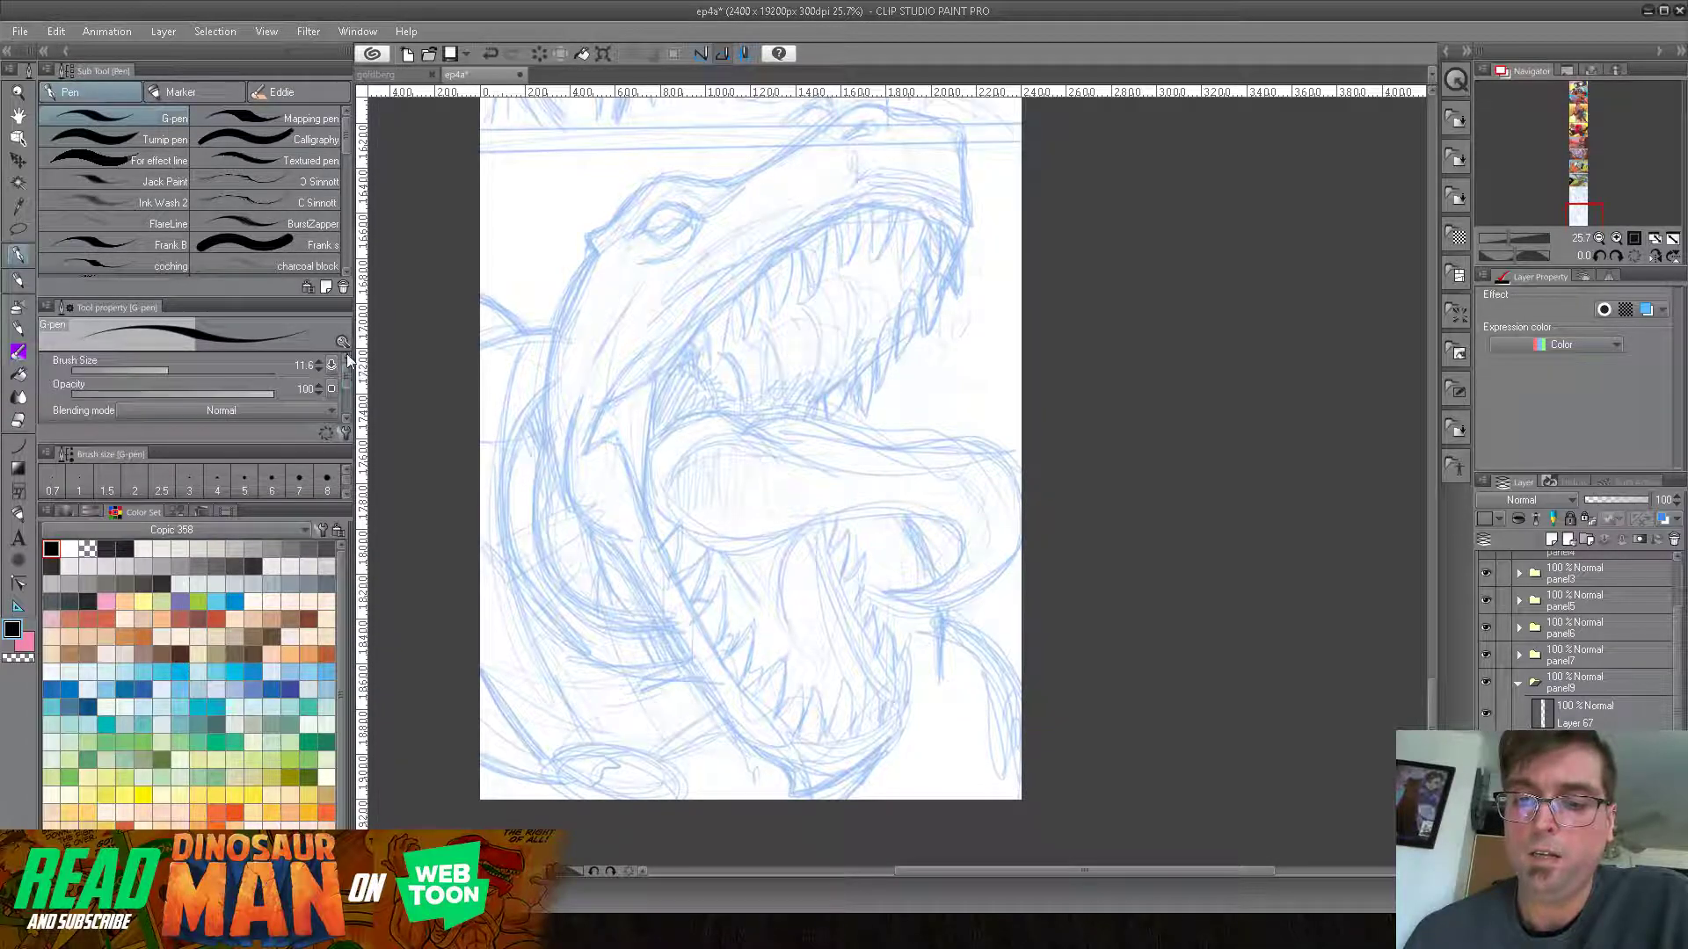
{"action": "left_click_drag", "start_coordinate": [186, 369], "coordinate": [189, 369]}
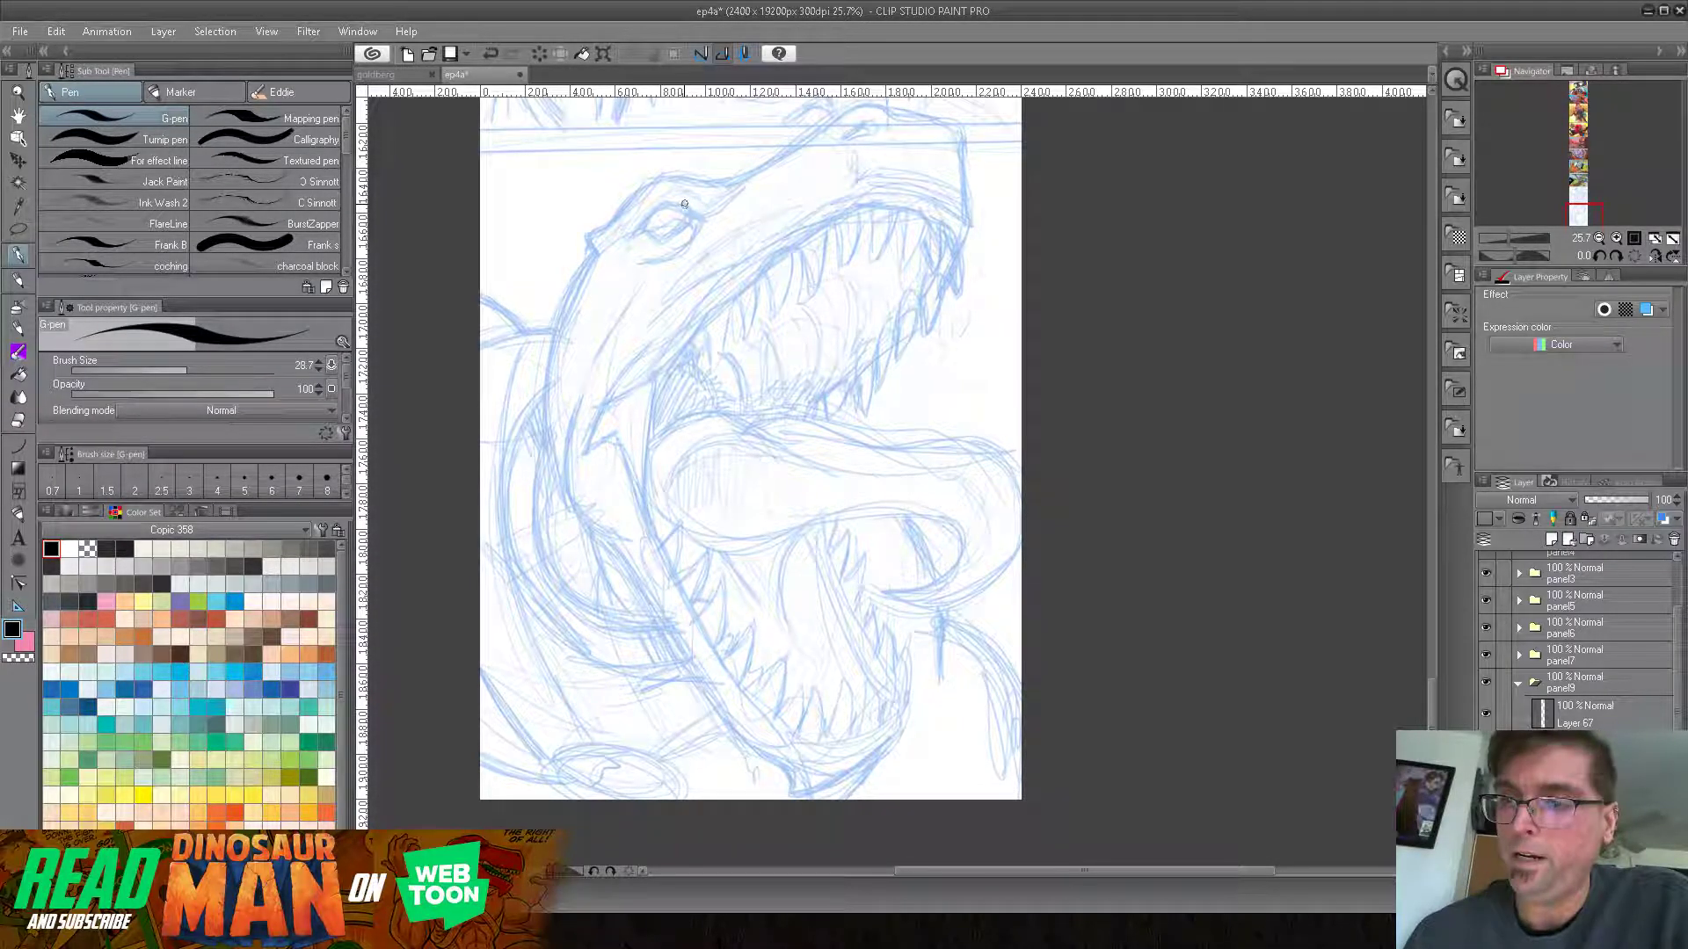
{"action": "left_click_drag", "start_coordinate": [830, 195], "coordinate": [757, 252]}
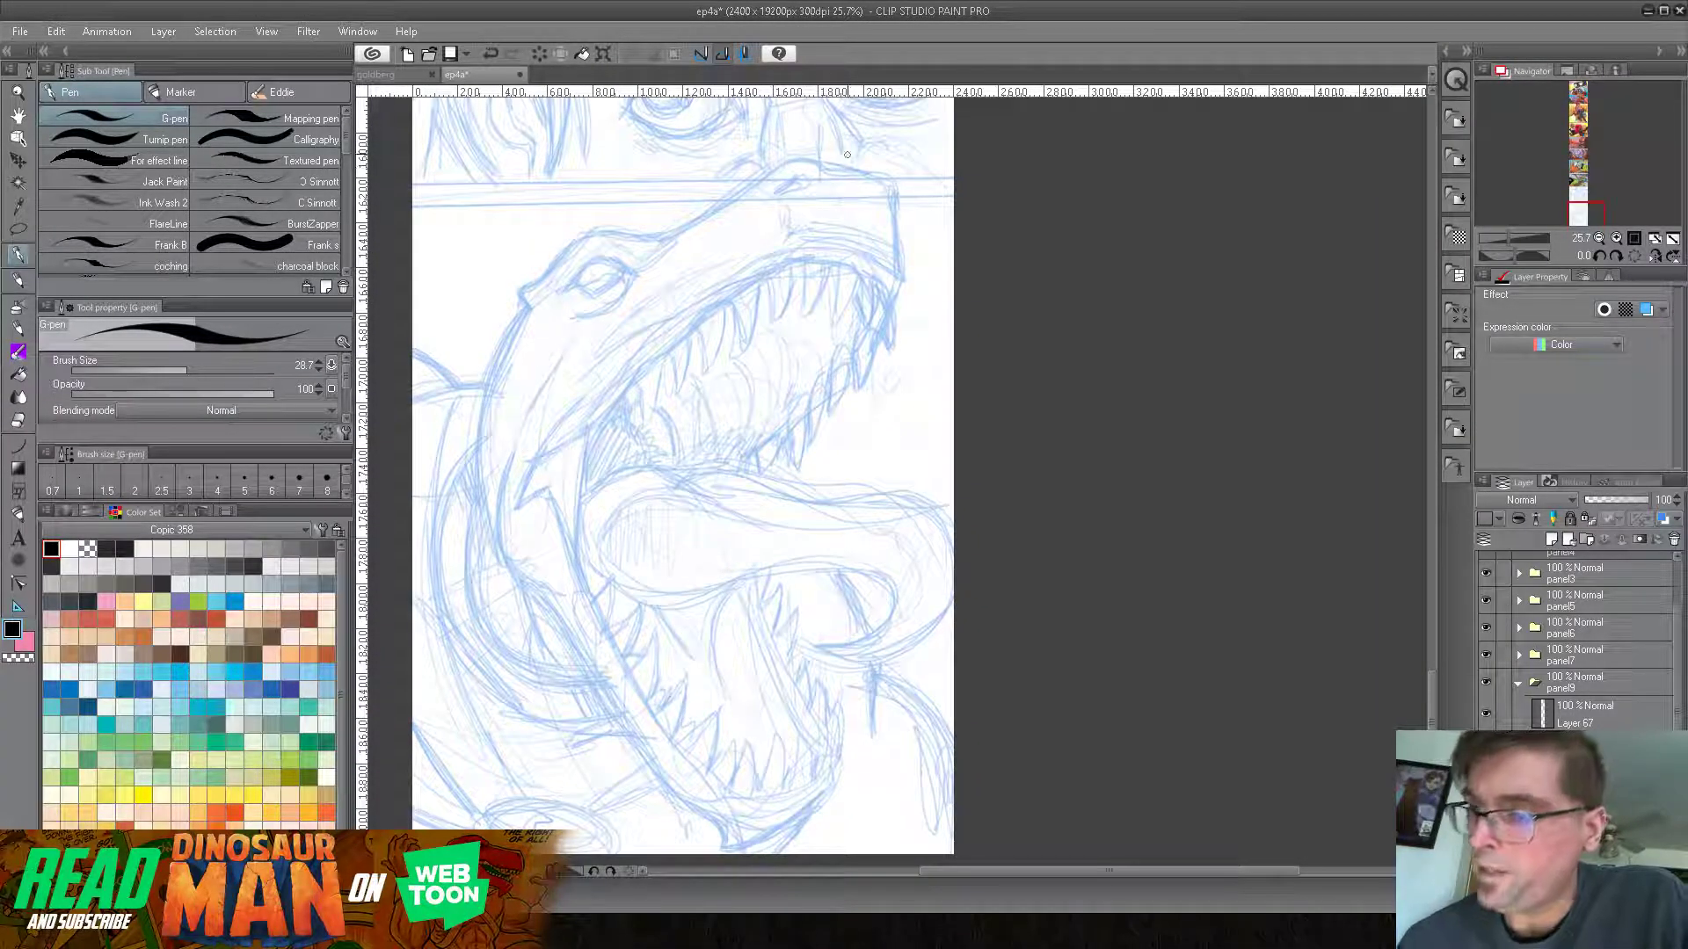
{"action": "mouse_move", "coordinate": [835, 167]}
{"action": "left_mouse_down"}
{"action": "mouse_move", "coordinate": [785, 161]}
{"action": "mouse_move", "coordinate": [664, 231]}
{"action": "left_mouse_up"}
{"action": "left_click", "coordinate": [491, 53]}
{"action": "left_click_drag", "start_coordinate": [777, 161], "coordinate": [627, 235]}
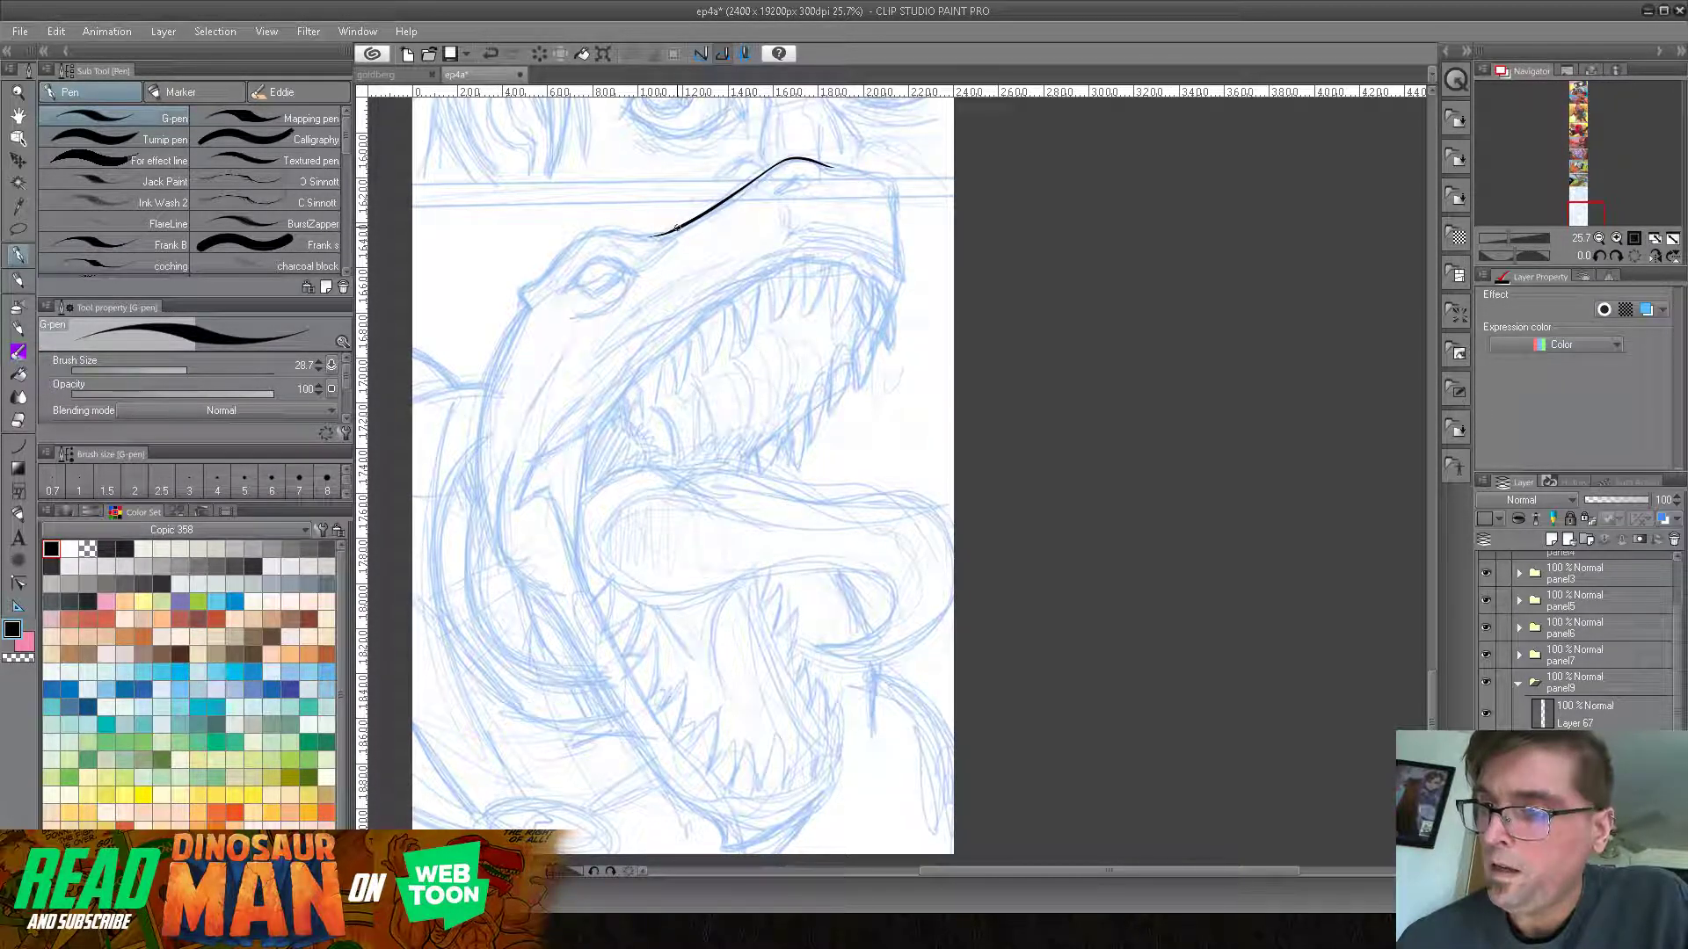
Step: Continue the inked outline over the brow to the small point behind the eye, and down the front of the snout
{"action": "scroll", "coordinate": [347, 377], "scroll_direction": "down", "scroll_amount": 2}
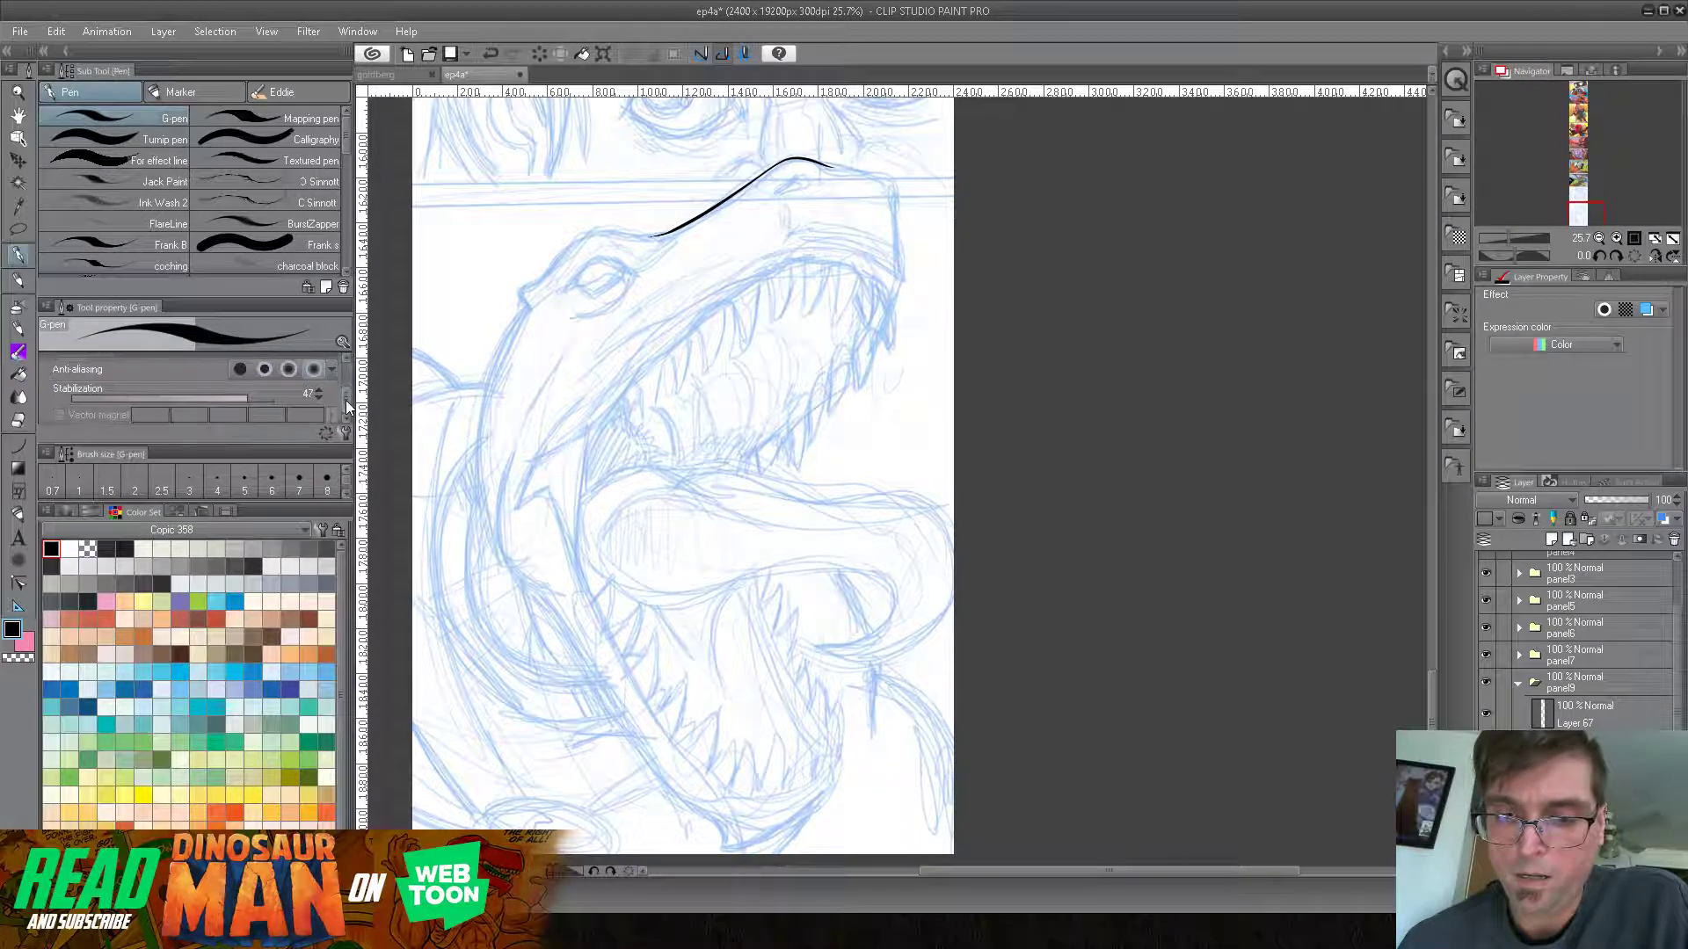
{"action": "mouse_move", "coordinate": [681, 225]}
{"action": "left_mouse_down"}
{"action": "mouse_move", "coordinate": [601, 229]}
{"action": "mouse_move", "coordinate": [525, 291]}
{"action": "left_mouse_up"}
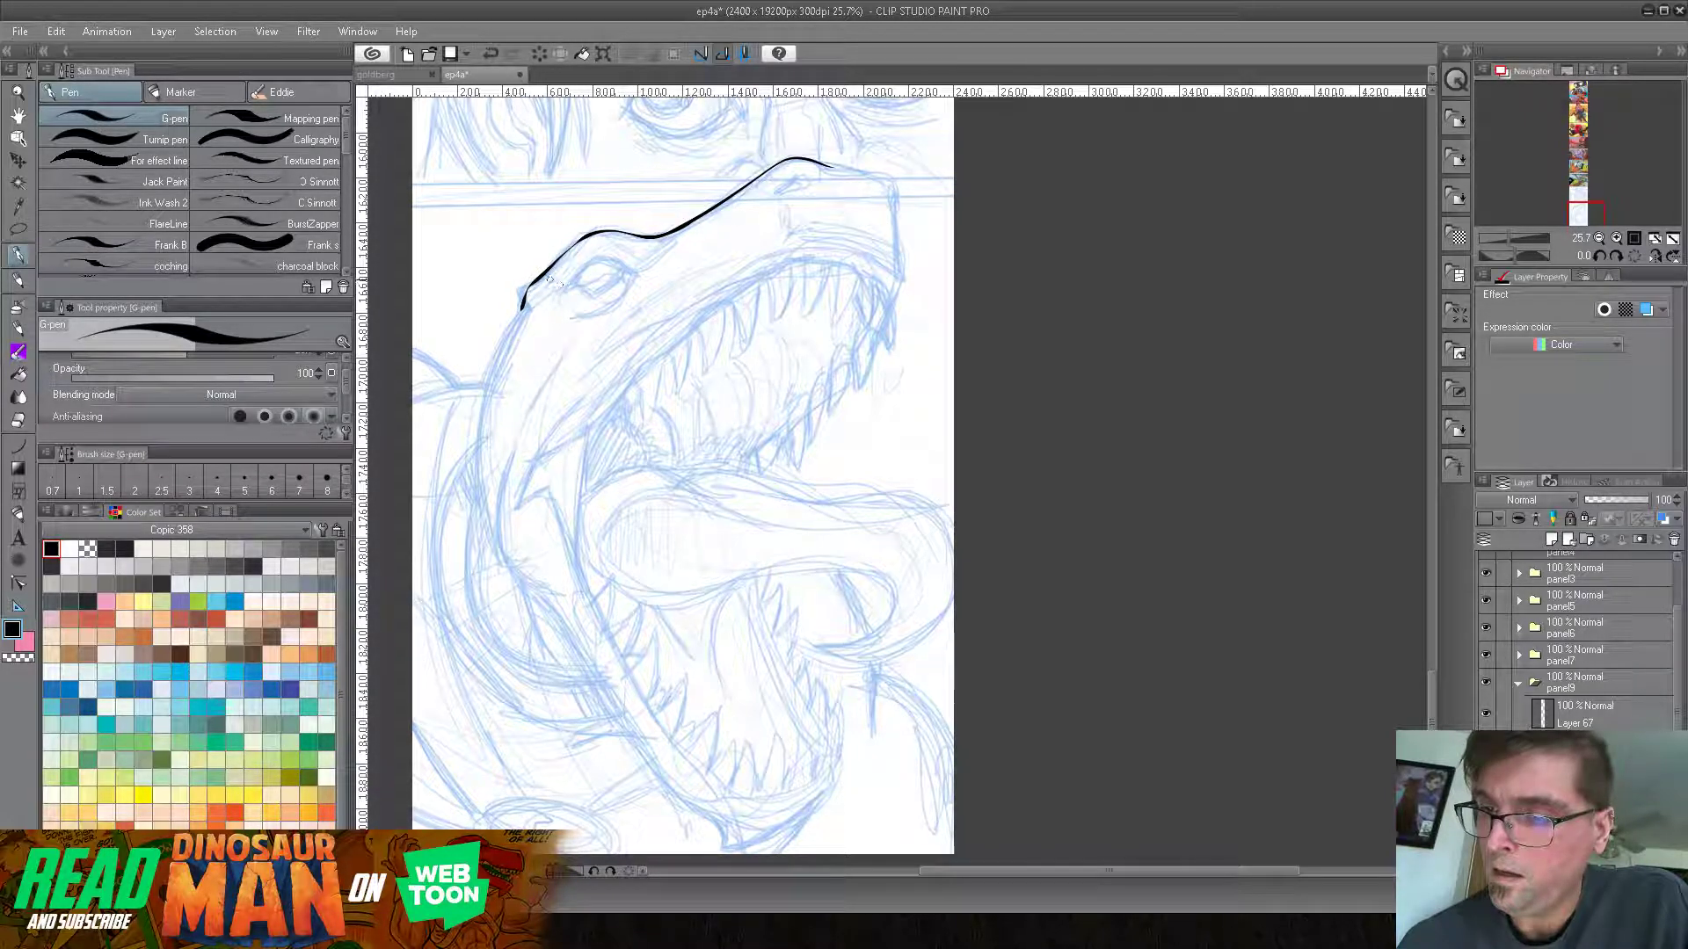
{"action": "left_click_drag", "start_coordinate": [525, 291], "coordinate": [530, 301]}
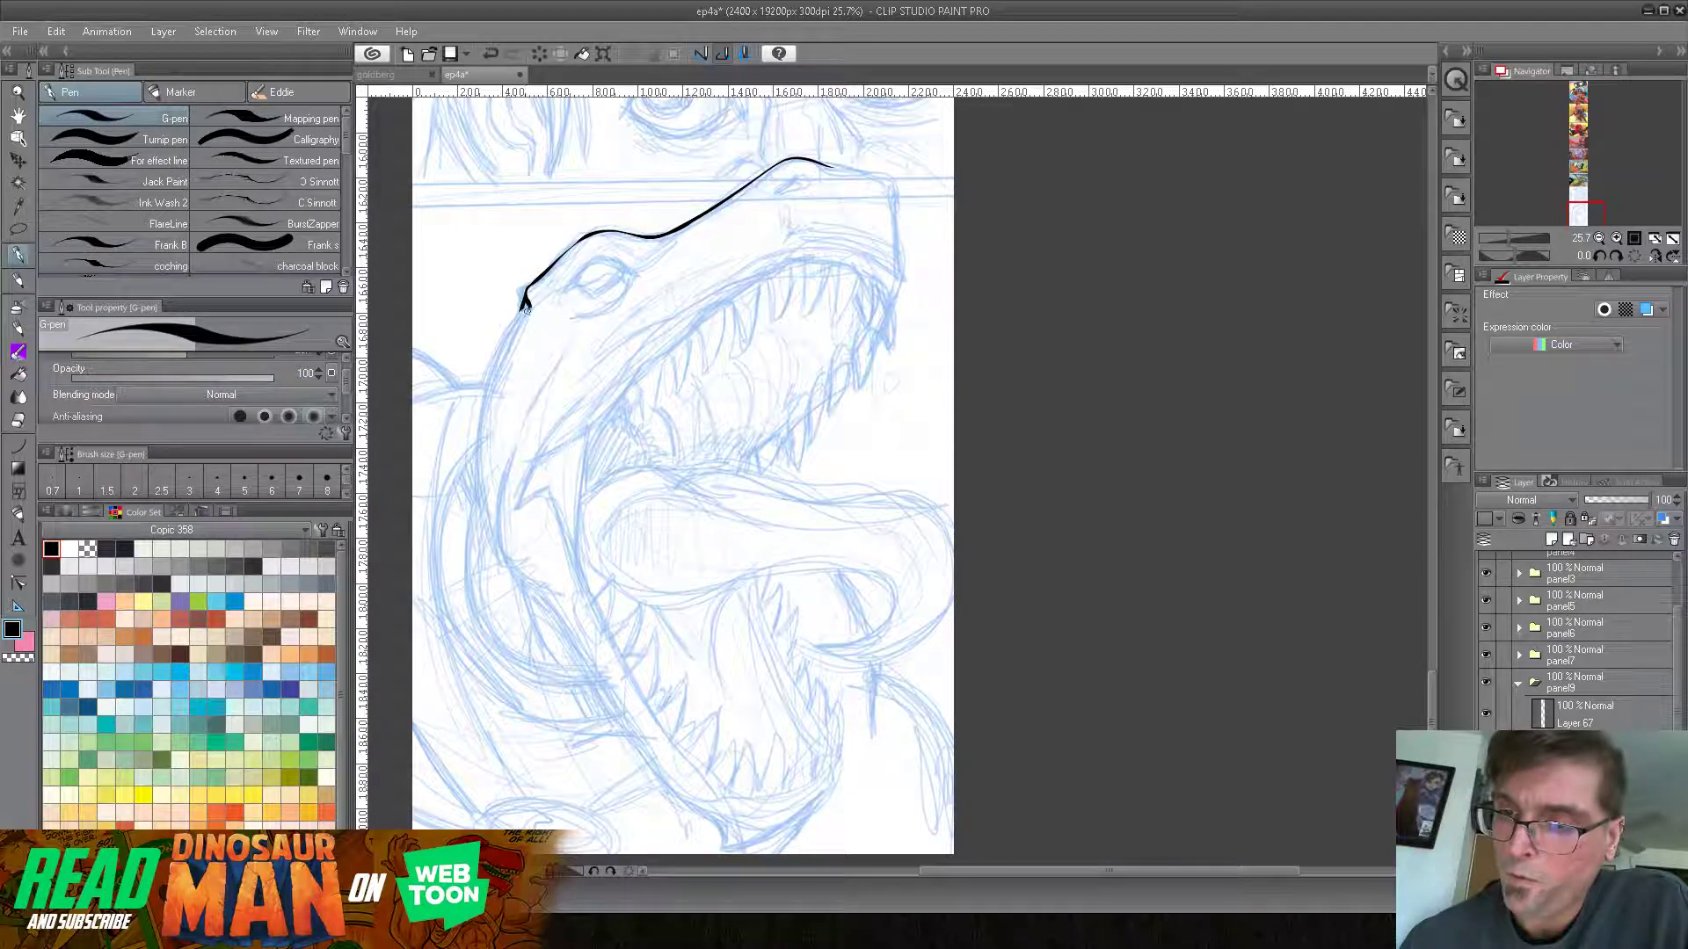
{"action": "left_click_drag", "start_coordinate": [525, 300], "coordinate": [530, 310]}
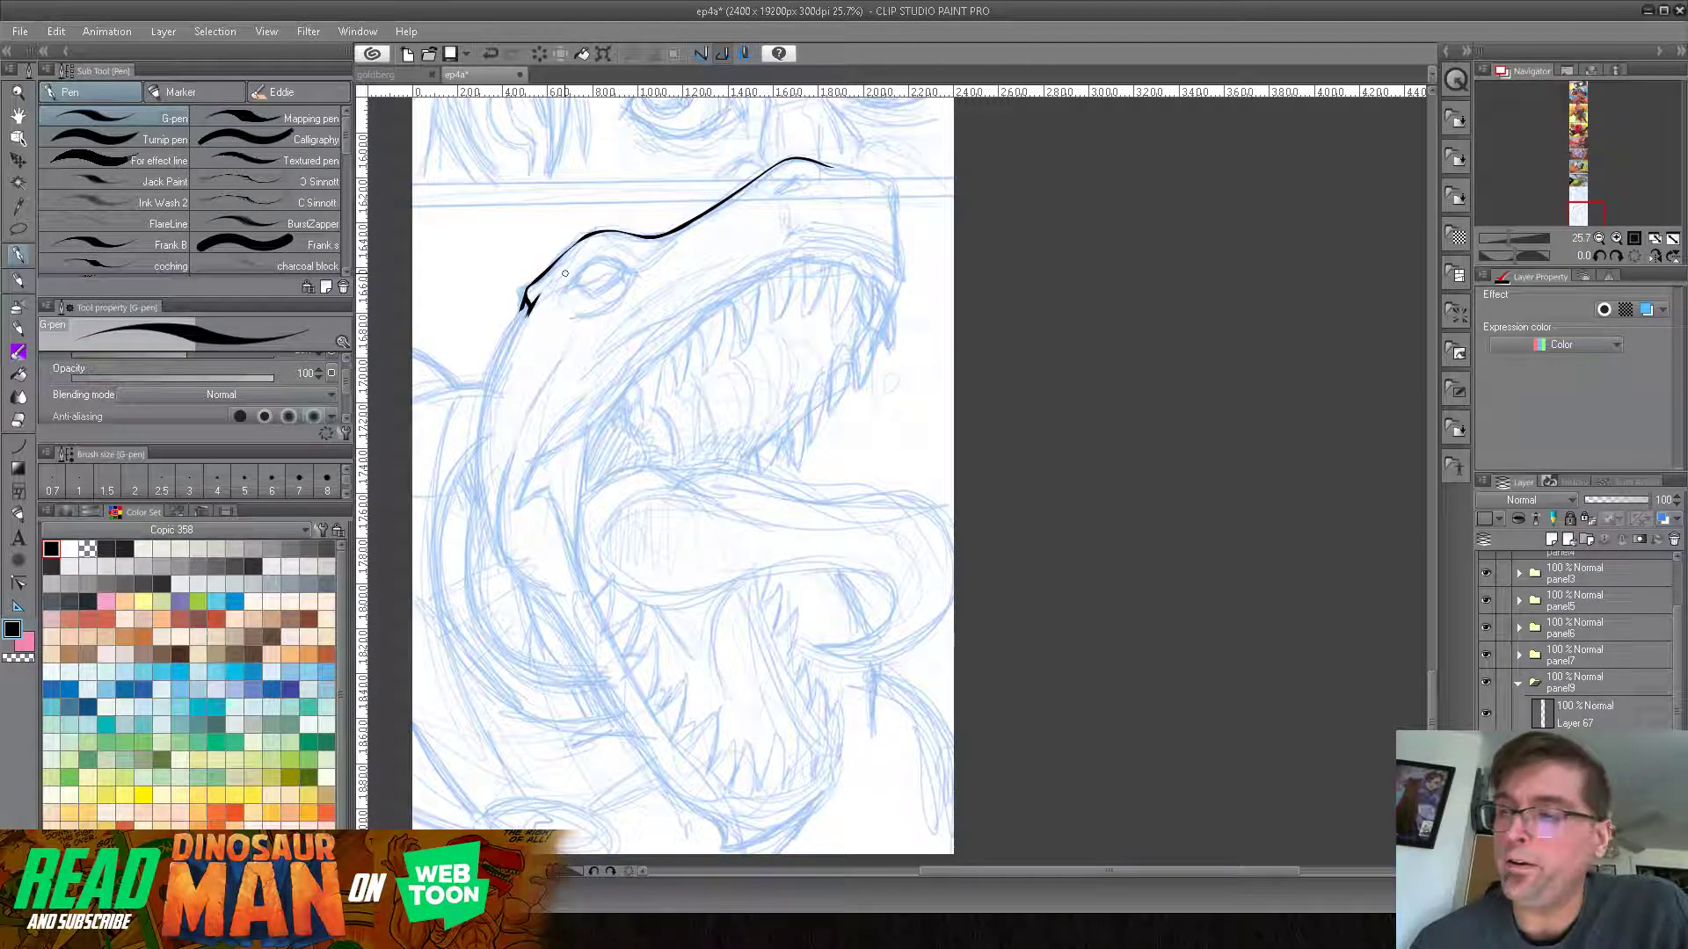
{"action": "mouse_move", "coordinate": [817, 164]}
{"action": "left_mouse_down"}
{"action": "mouse_move", "coordinate": [898, 181]}
{"action": "mouse_move", "coordinate": [896, 302]}
{"action": "left_mouse_up"}
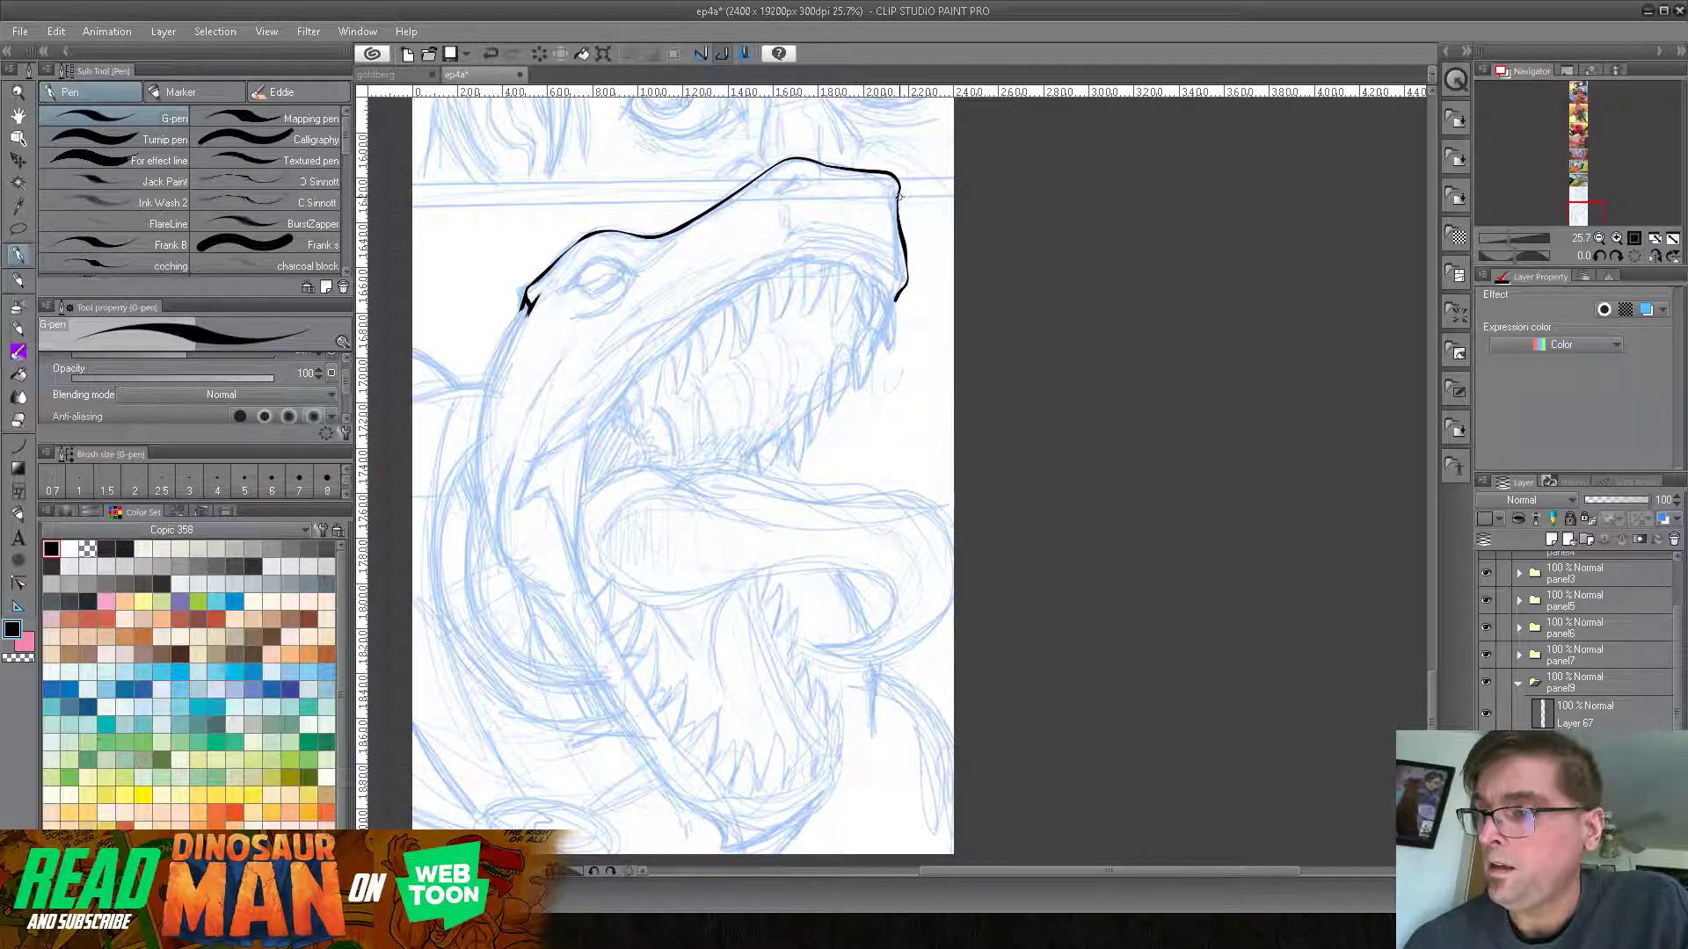
{"action": "left_click_drag", "start_coordinate": [823, 163], "coordinate": [832, 176]}
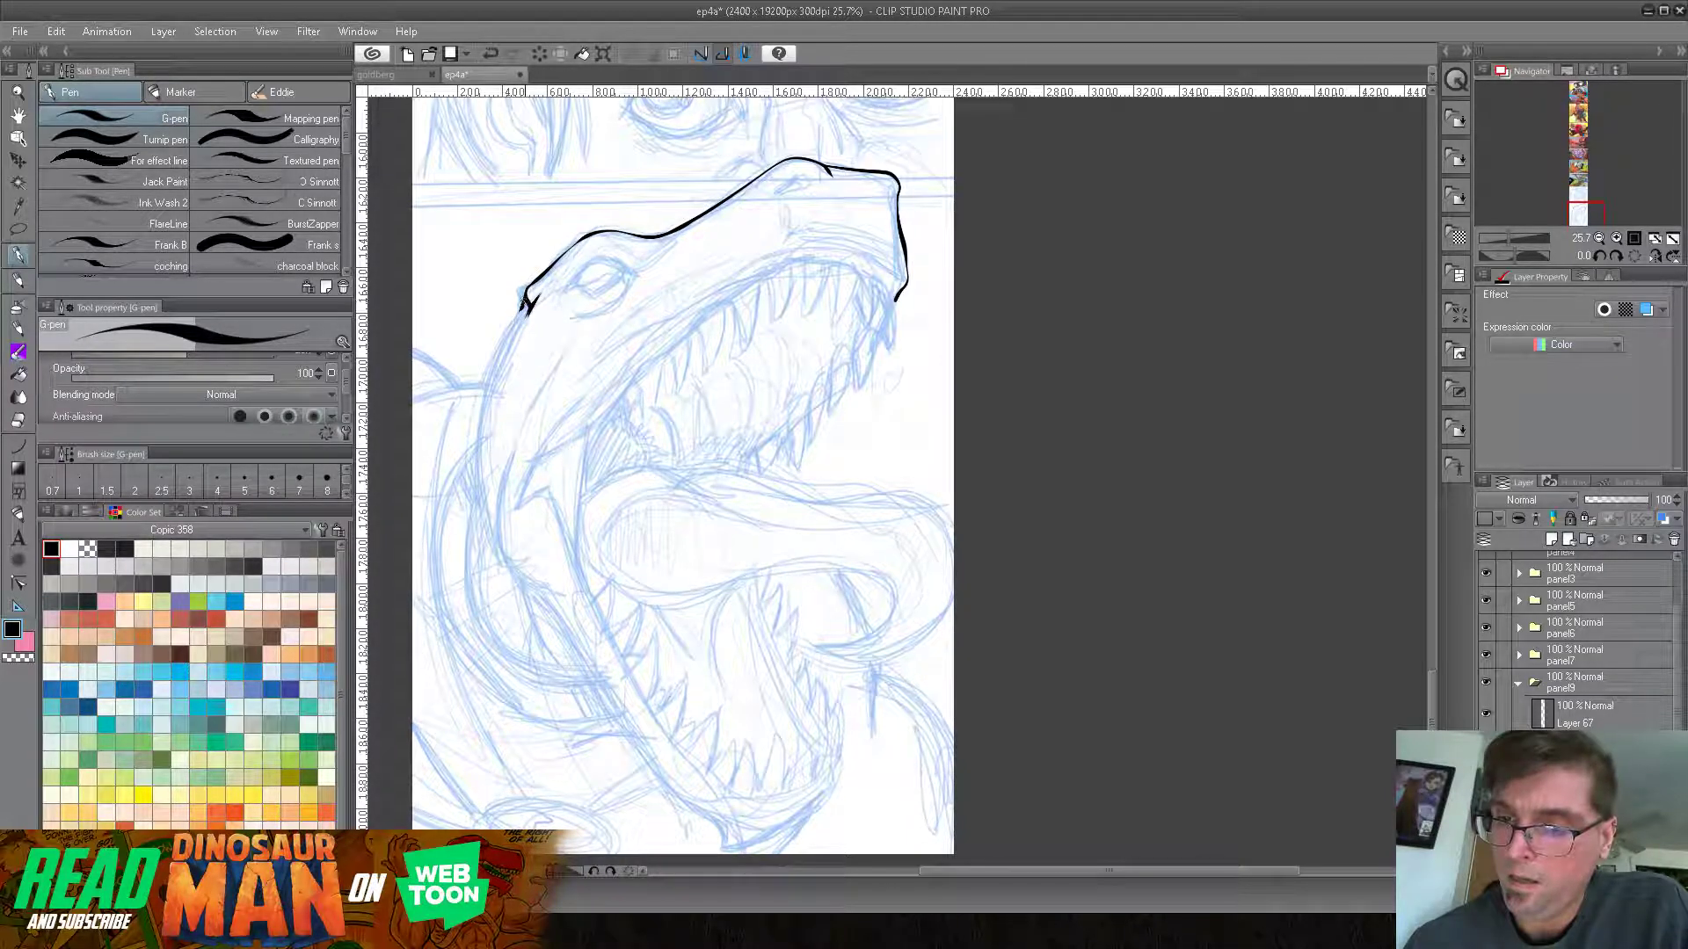
Step: Ink the back of the dinosaur's head and neck with a heavy line, and thicken the outline along the brow
{"action": "left_click_drag", "start_coordinate": [489, 359], "coordinate": [480, 500]}
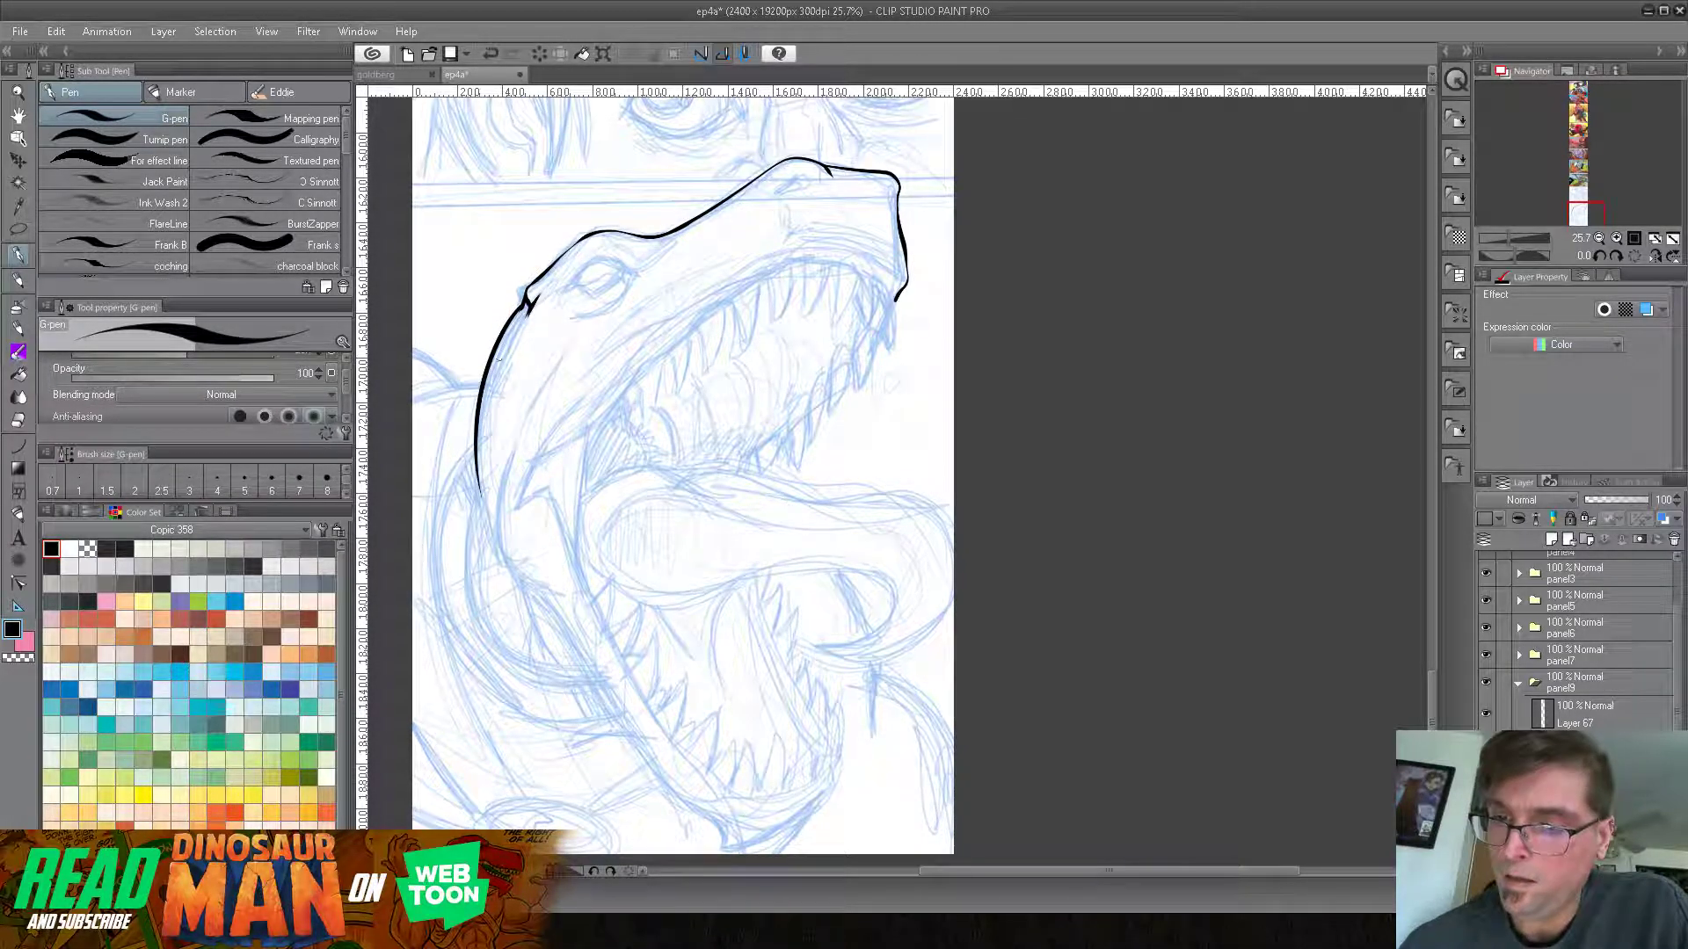
{"action": "left_click_drag", "start_coordinate": [525, 301], "coordinate": [473, 446]}
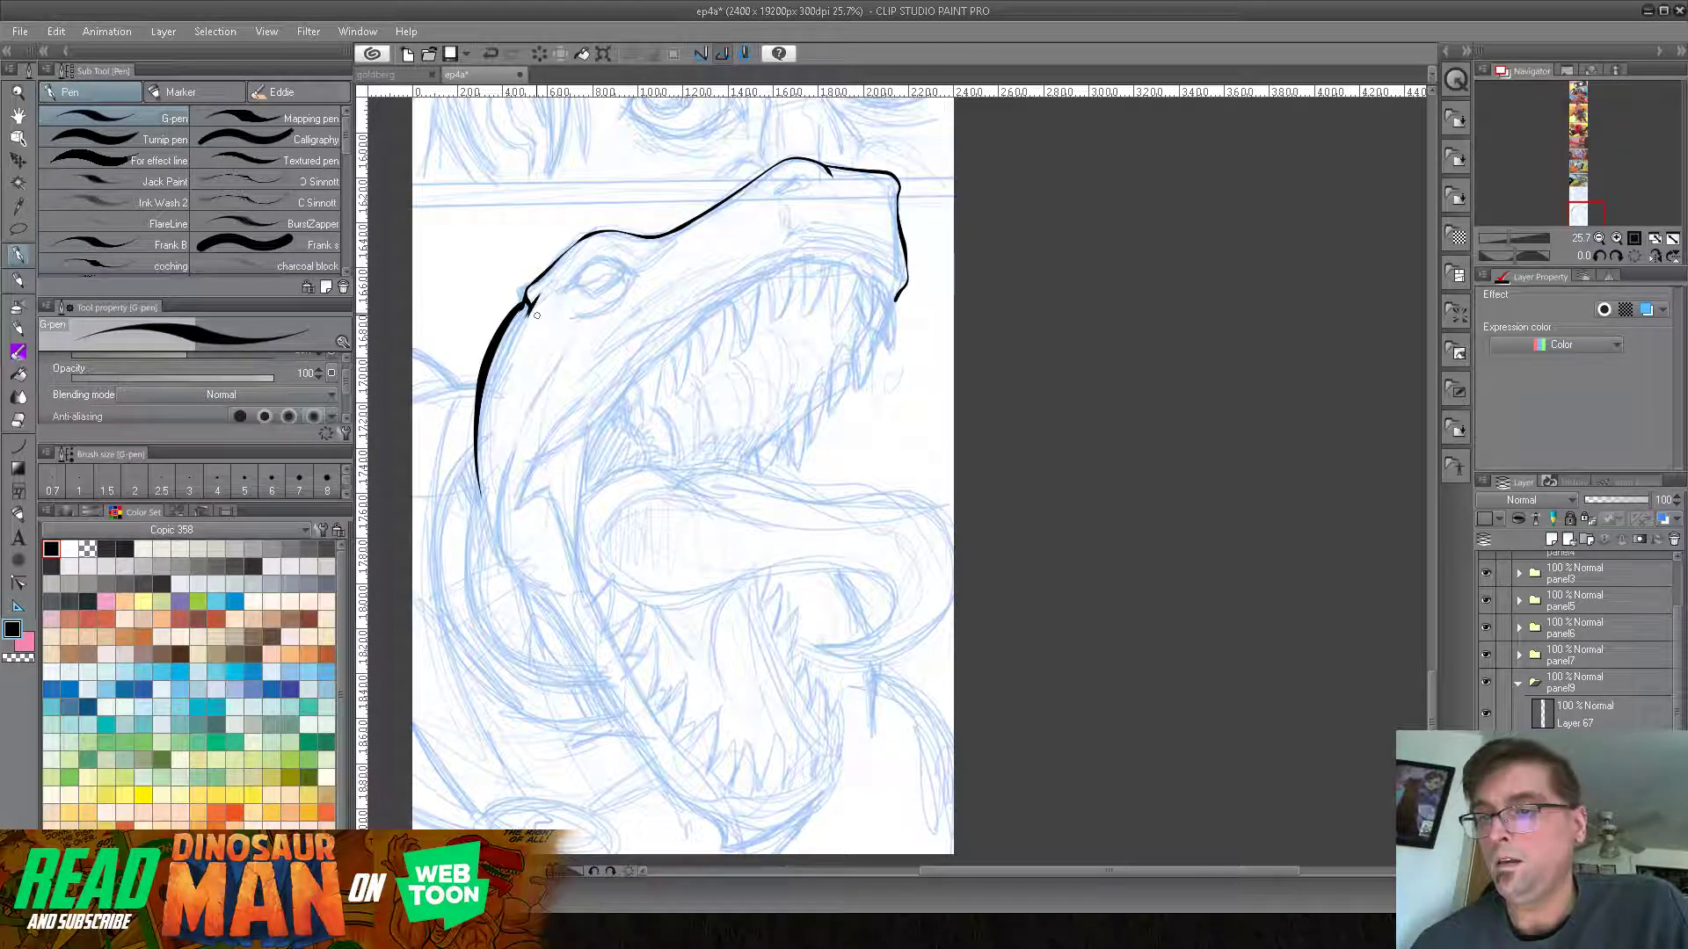
{"action": "left_click_drag", "start_coordinate": [578, 237], "coordinate": [664, 231]}
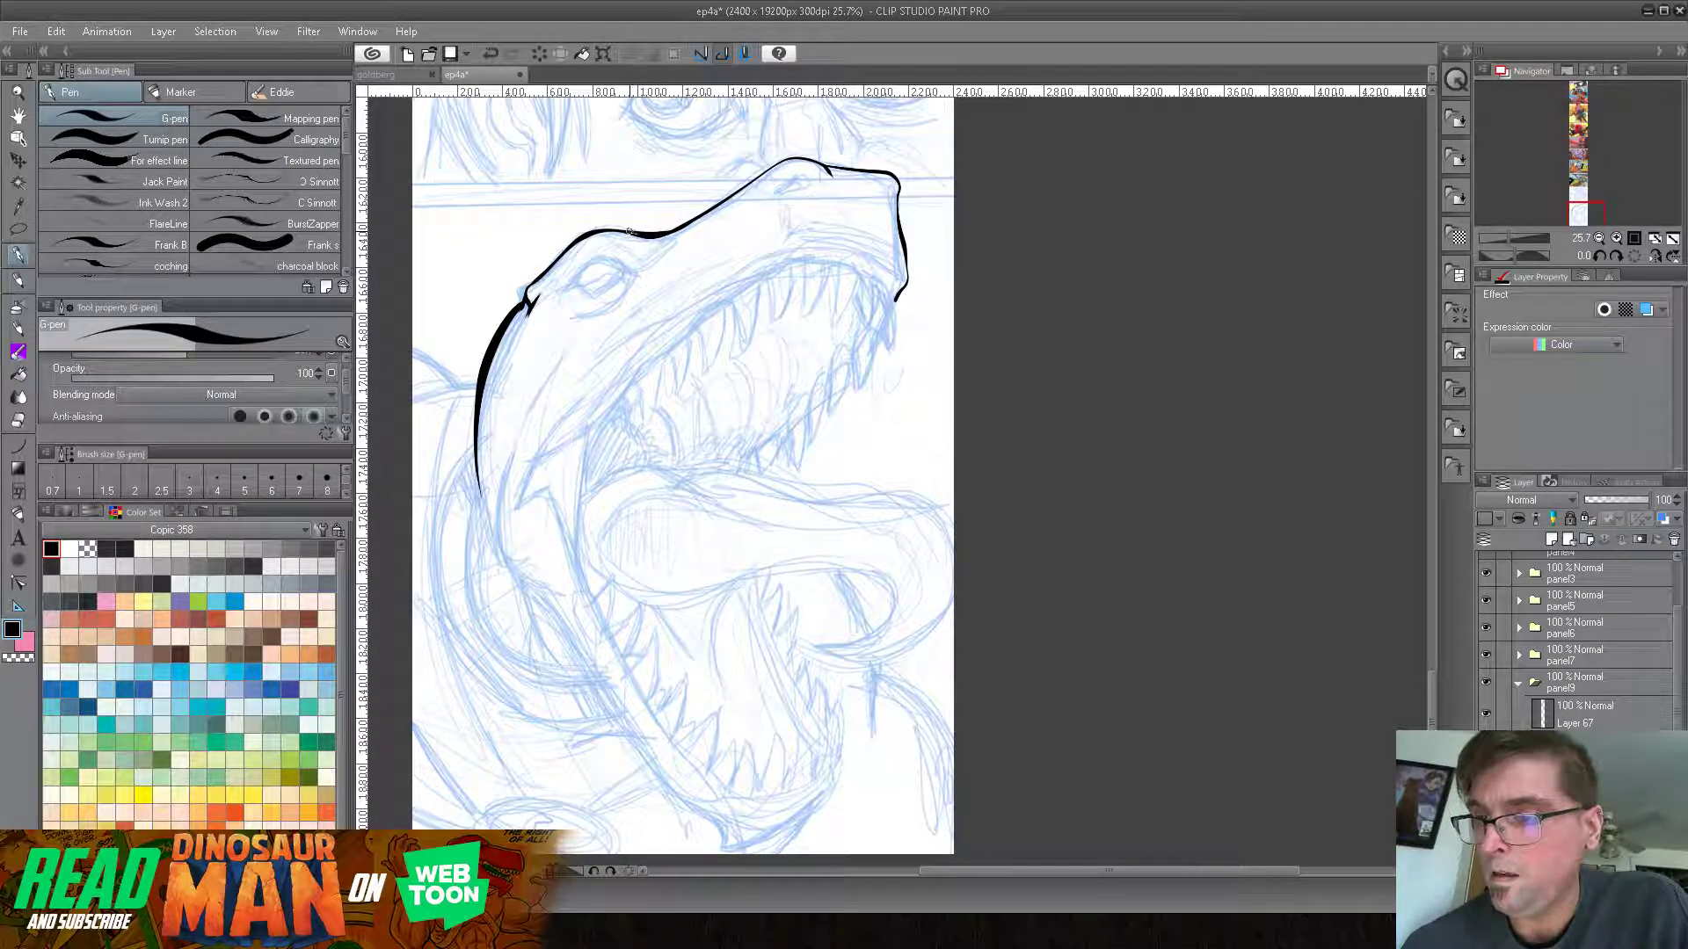
{"action": "left_click_drag", "start_coordinate": [651, 234], "coordinate": [699, 216]}
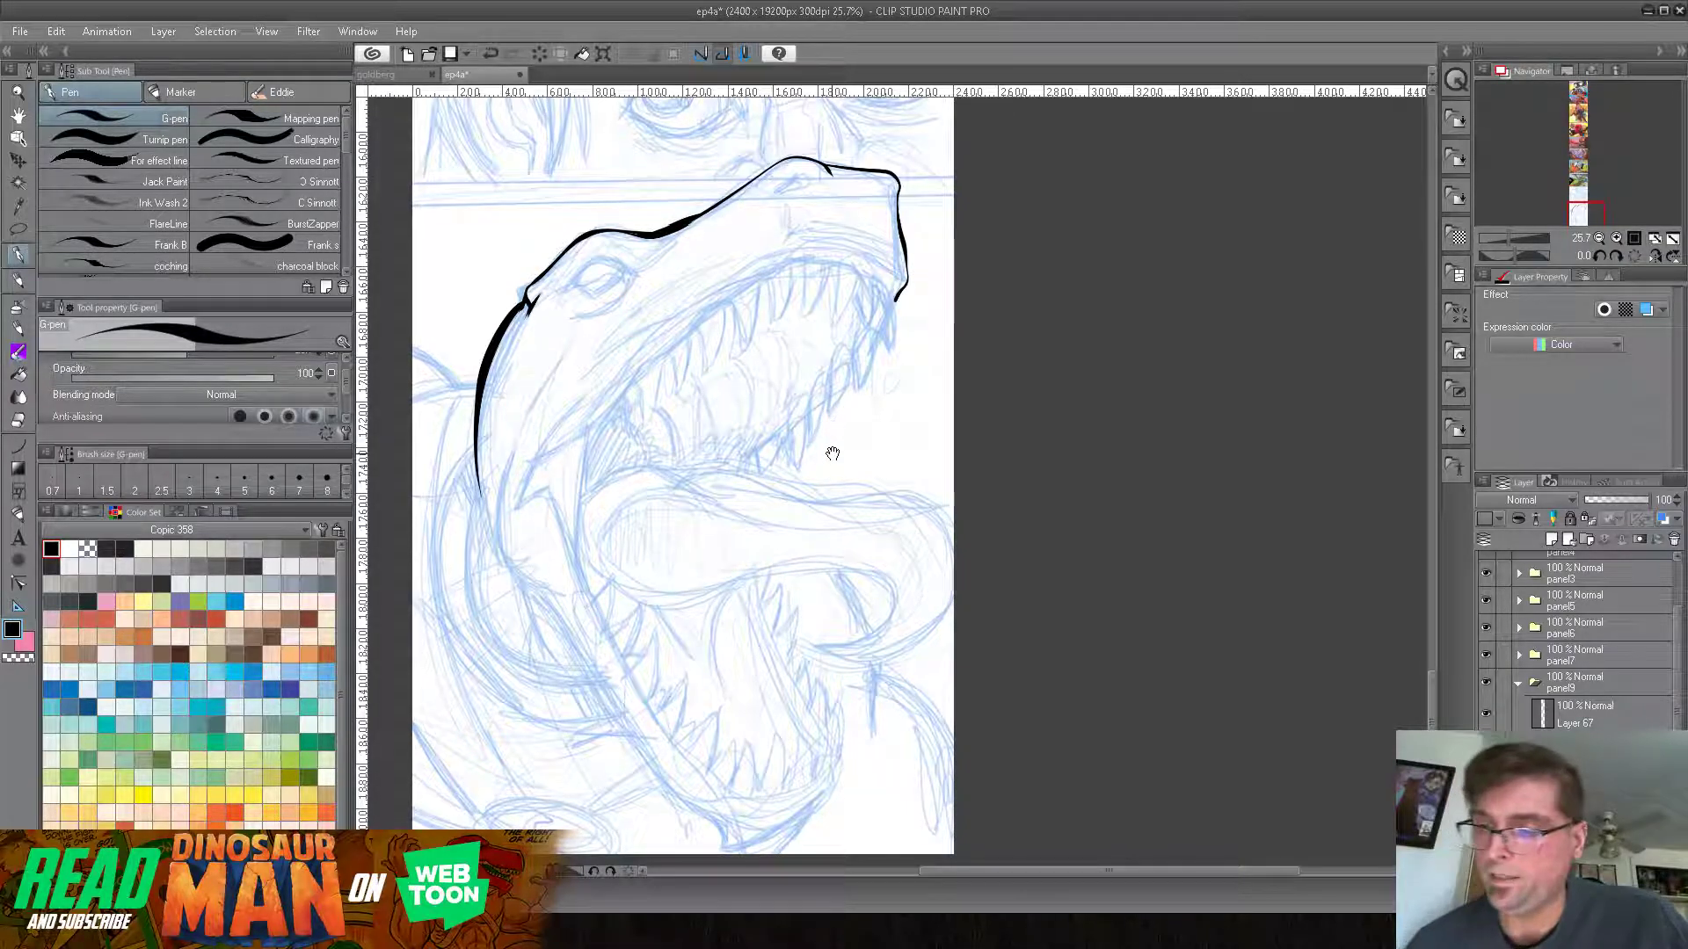
Step: Use the Darker pencil on the red sketch layer to draw construction lines for the snout's front plane and both upper jaw edges
{"action": "left_click_drag", "start_coordinate": [832, 455], "coordinate": [796, 405]}
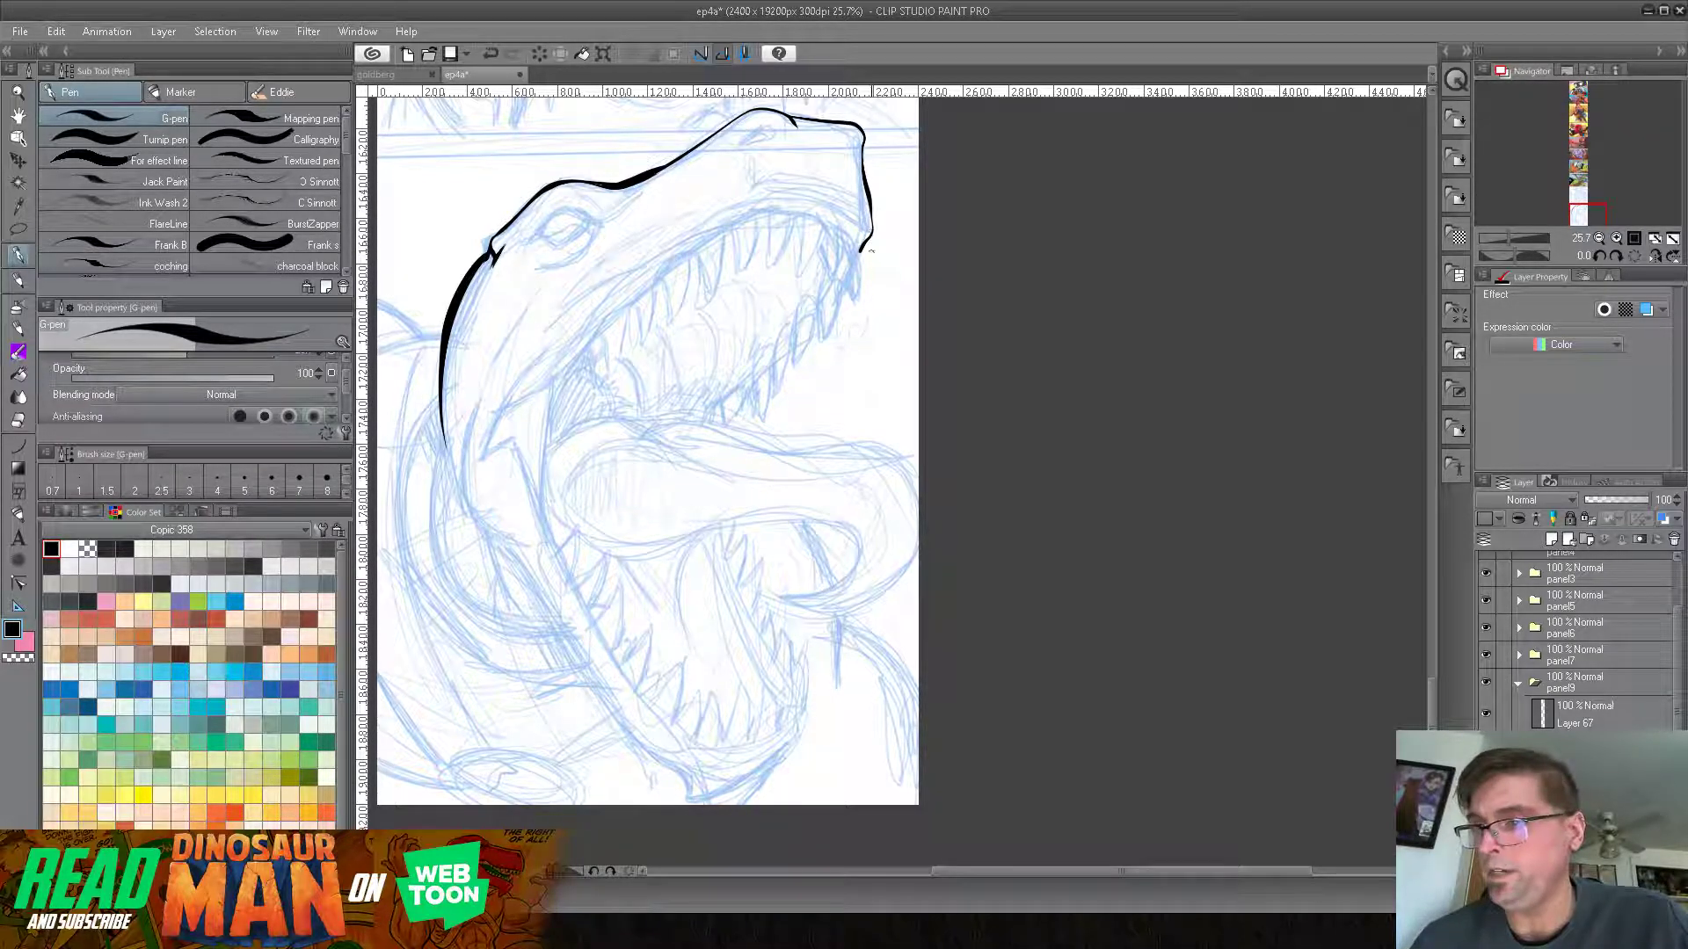
{"action": "left_click", "coordinate": [17, 283]}
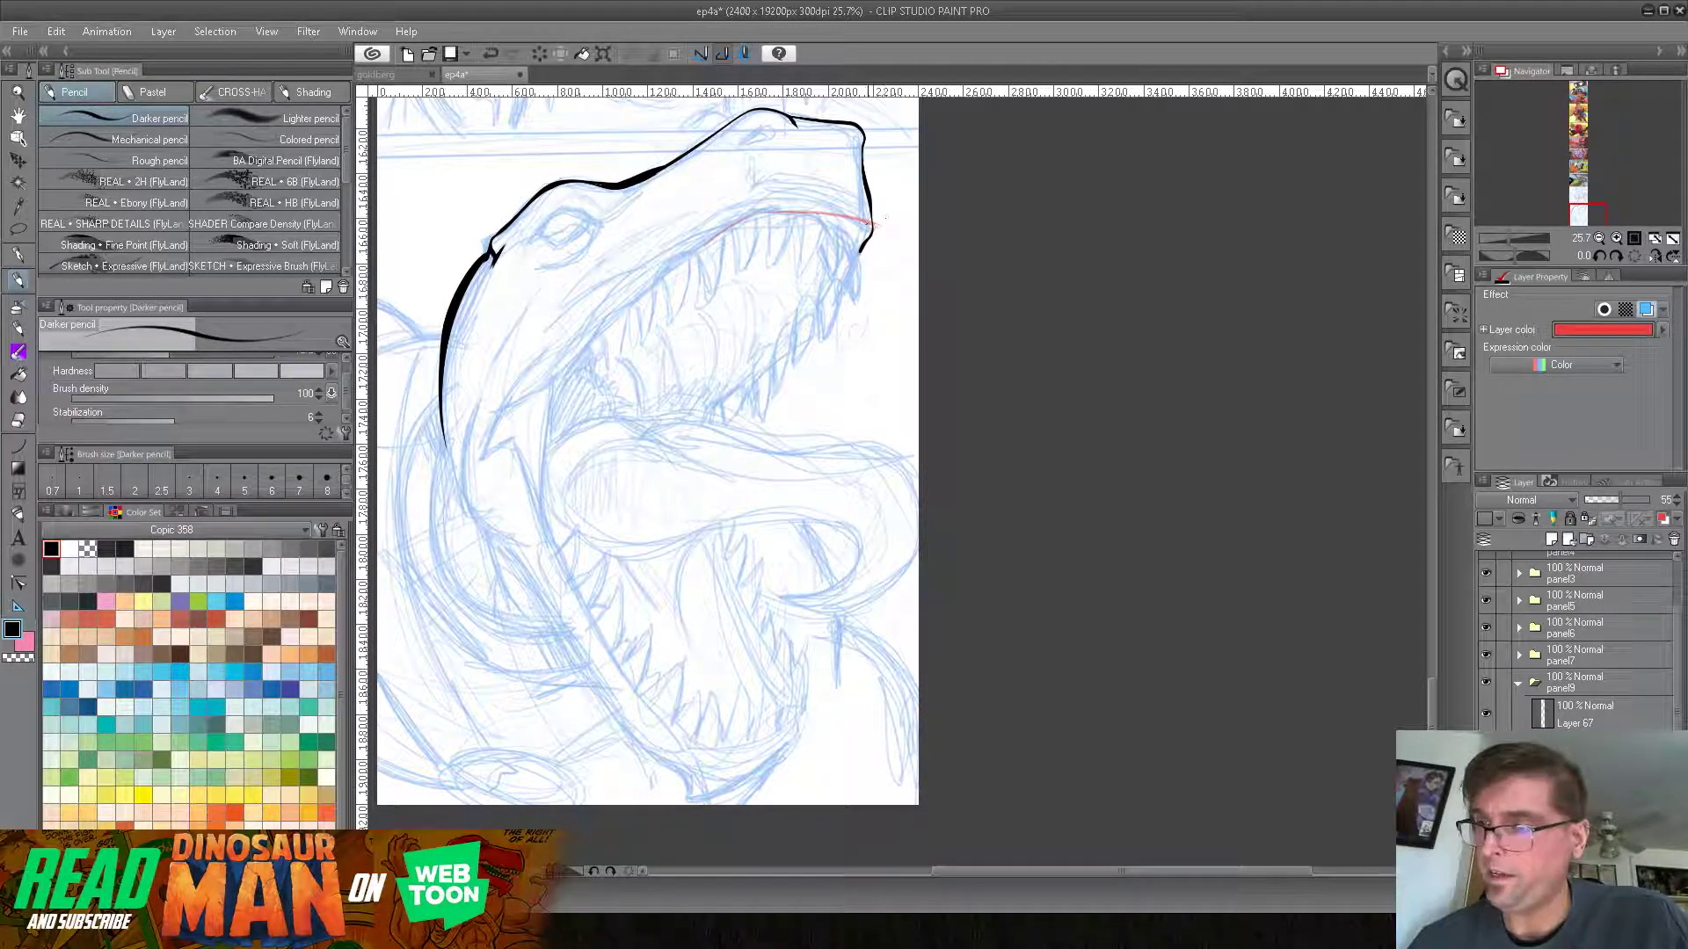
{"action": "left_click_drag", "start_coordinate": [760, 133], "coordinate": [764, 204]}
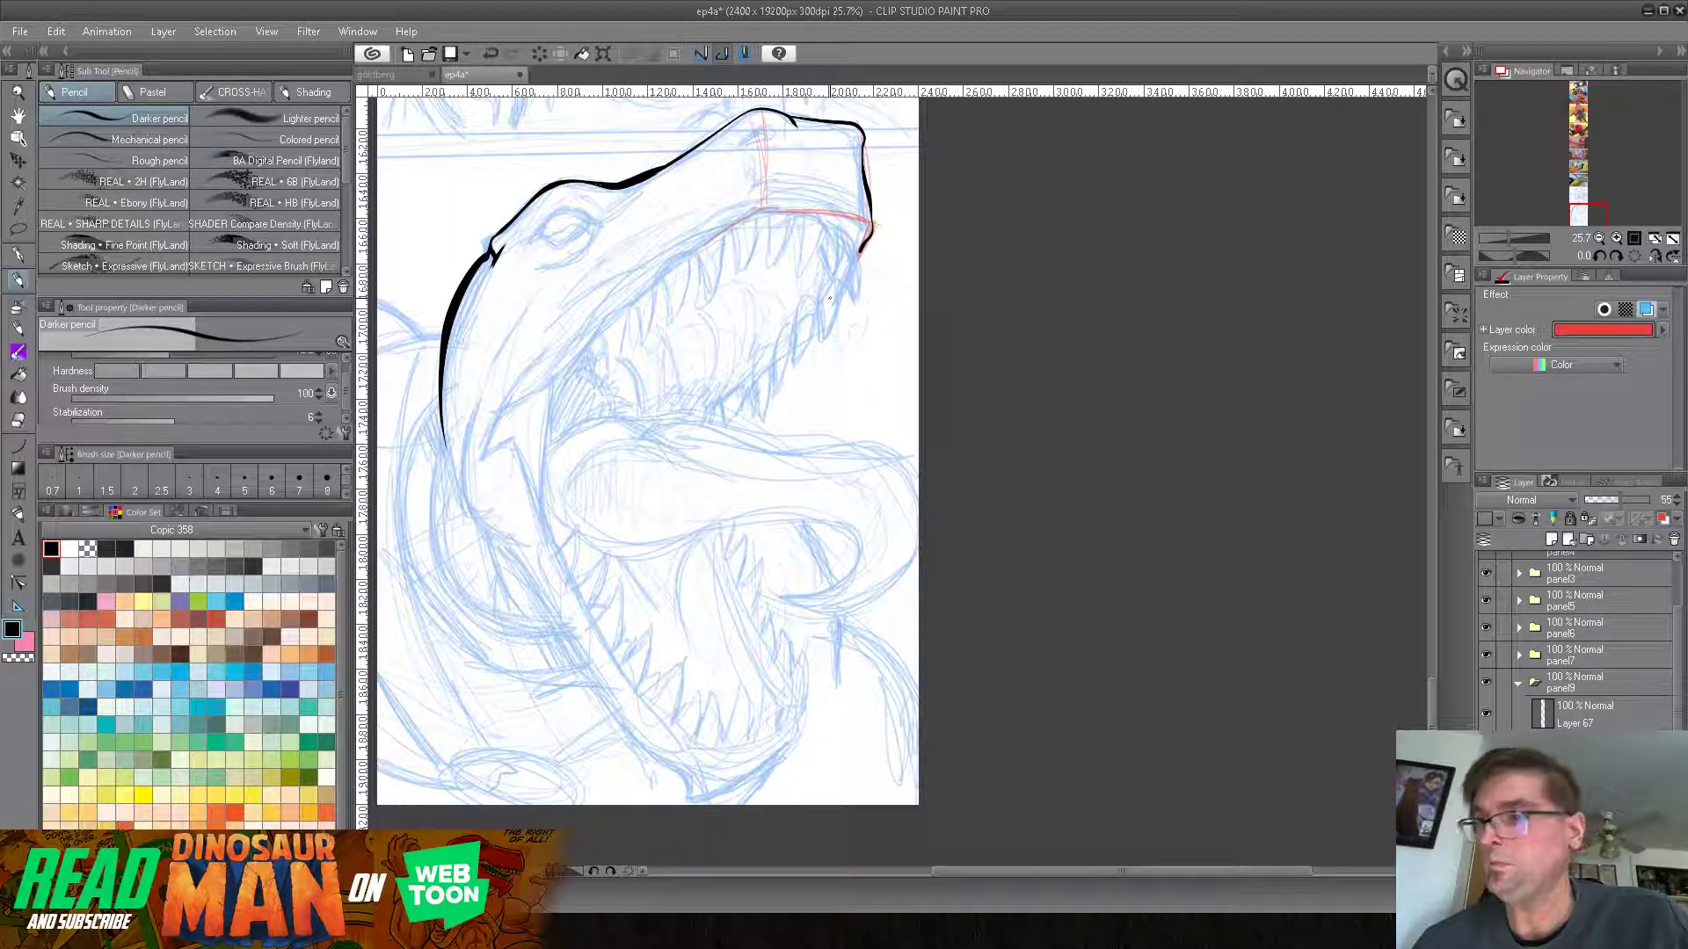
{"action": "left_click_drag", "start_coordinate": [756, 214], "coordinate": [591, 349]}
{"action": "left_click_drag", "start_coordinate": [864, 253], "coordinate": [723, 413]}
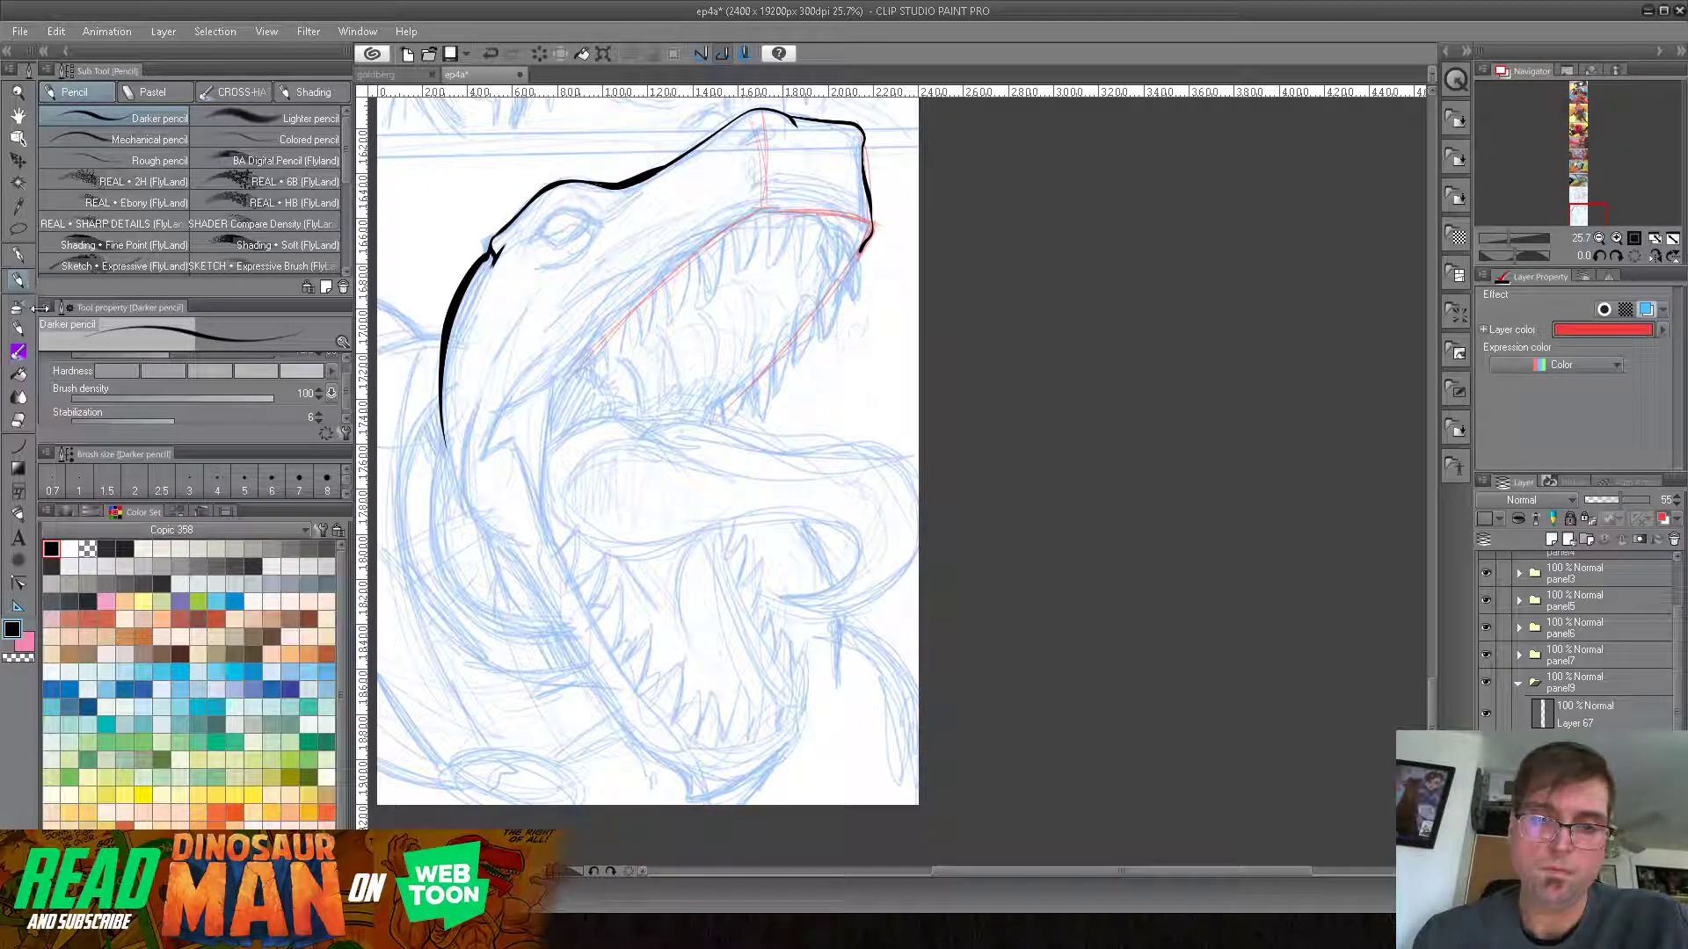
Step: On the ink layer, erase the end of the line at the snout's lower front corner and re-ink that corner with the G-pen
{"action": "left_click", "coordinate": [22, 420]}
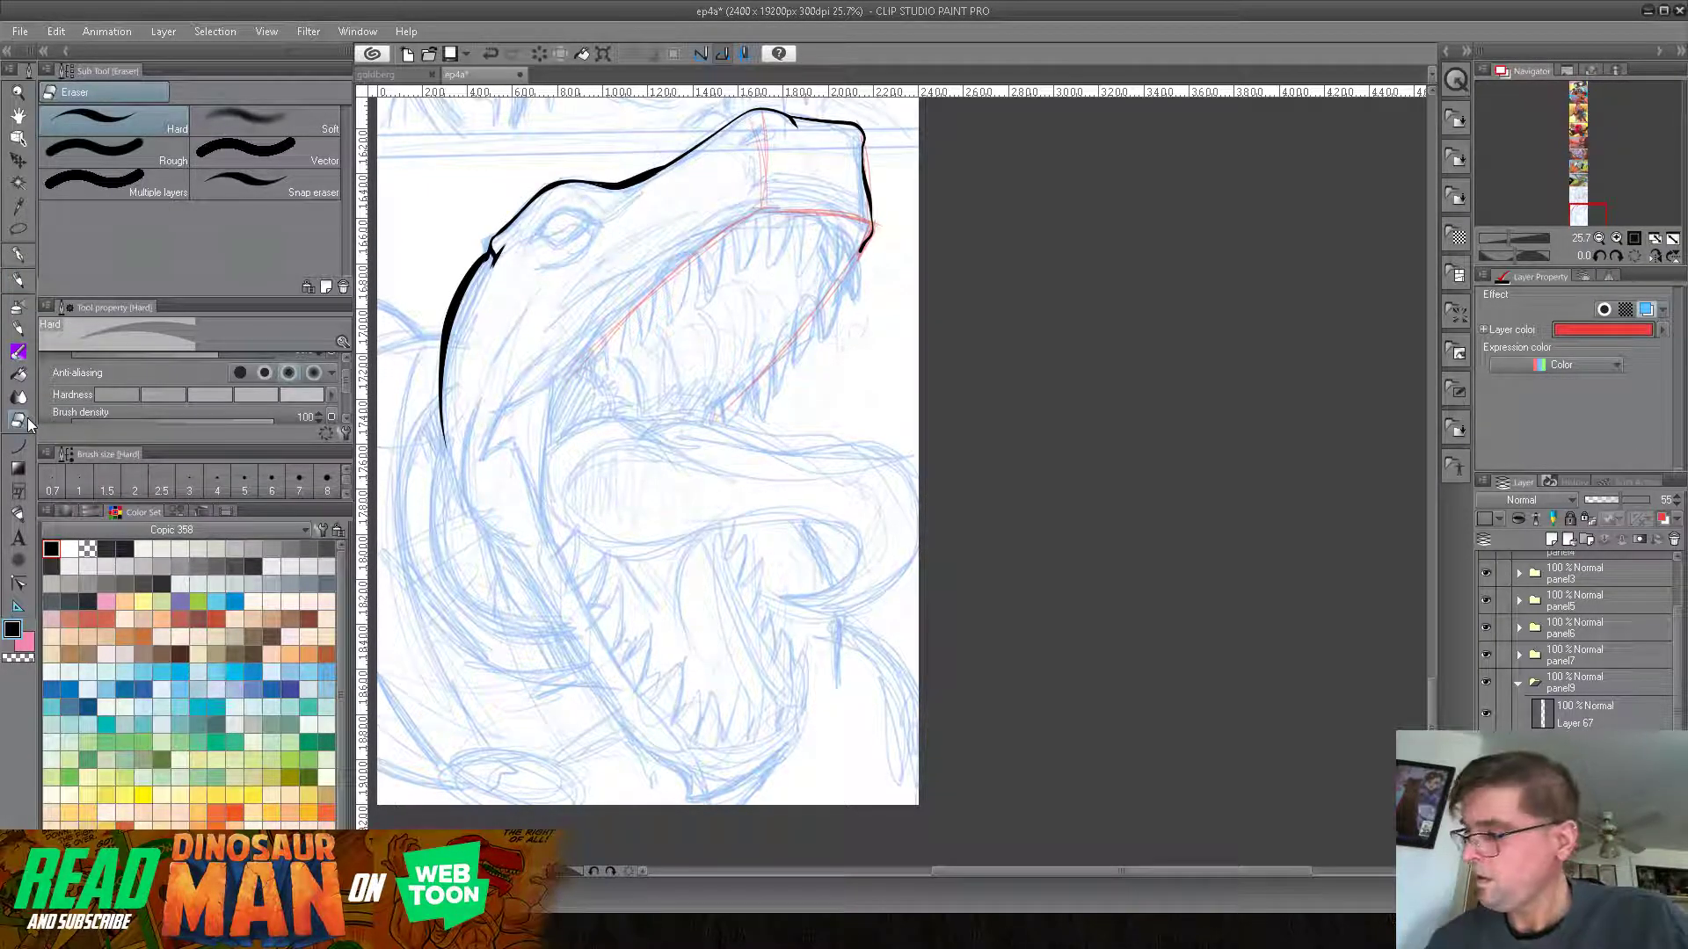
{"action": "left_click", "coordinate": [1486, 713]}
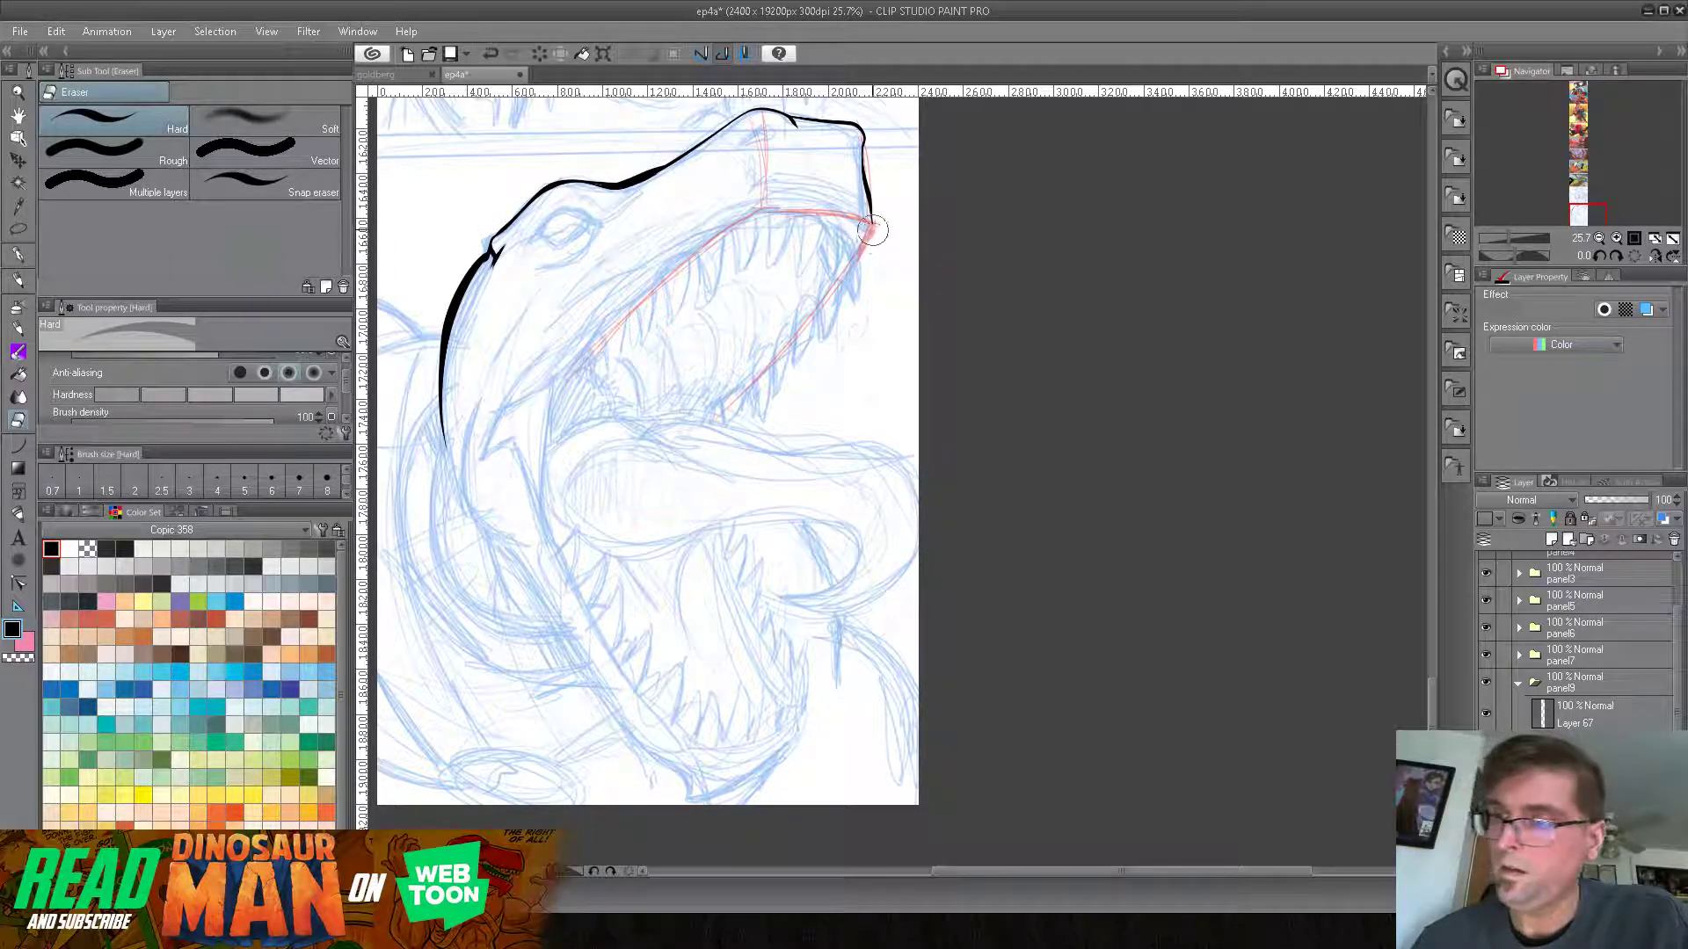
{"action": "left_click", "coordinate": [19, 255]}
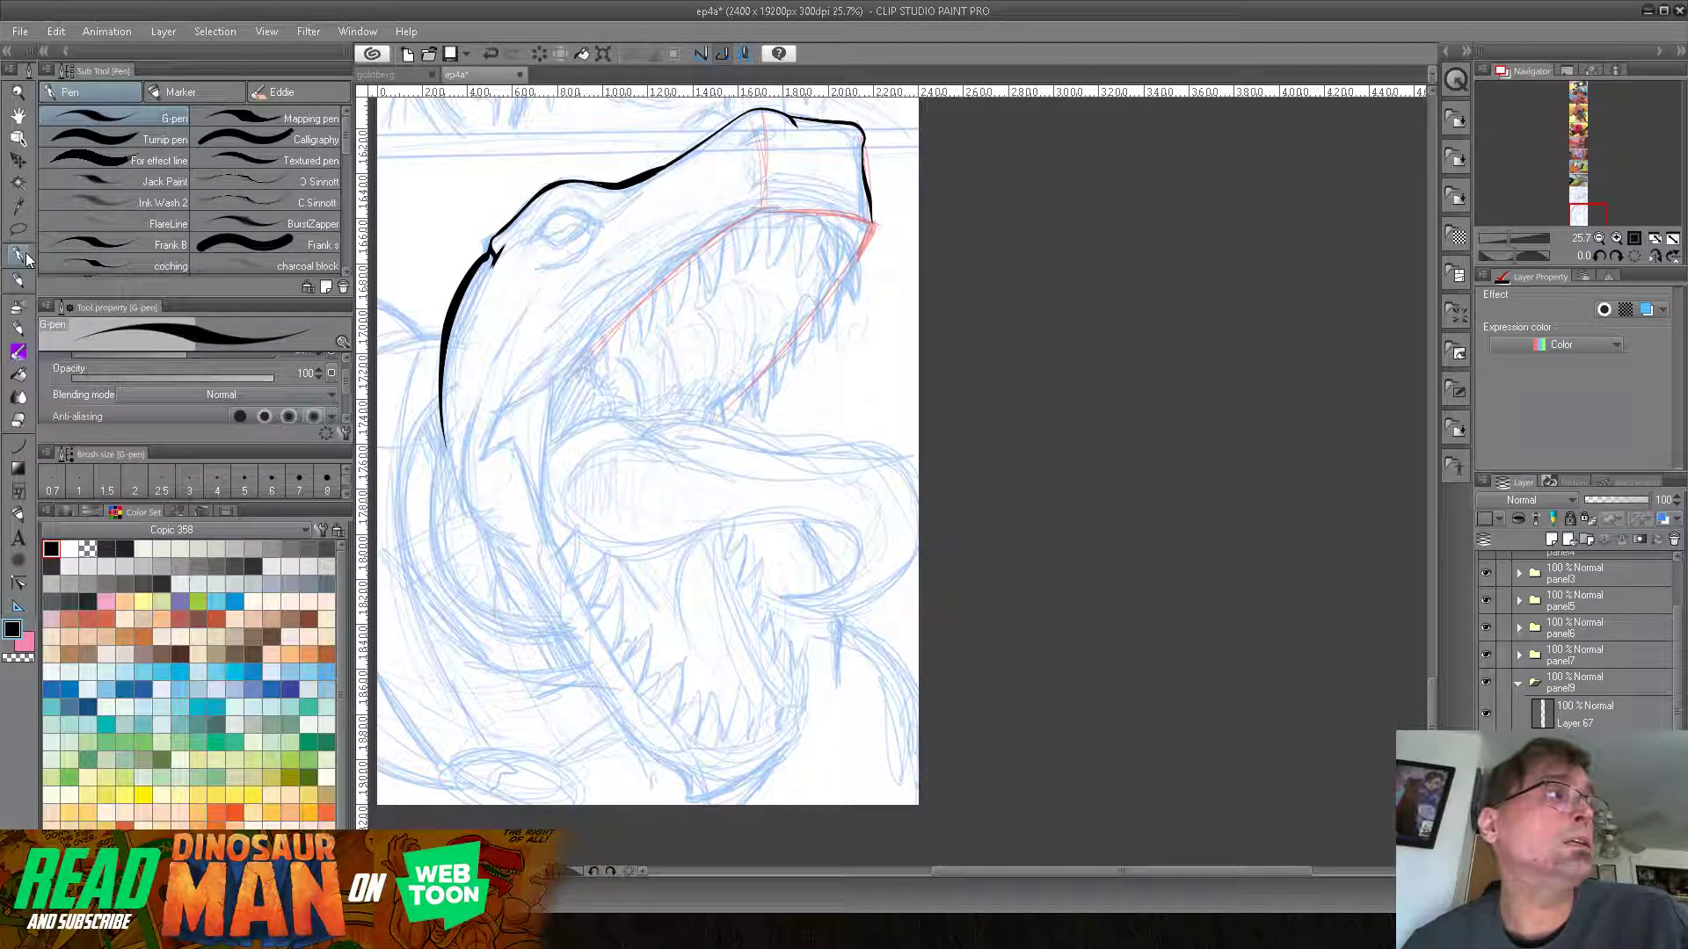
{"action": "left_click_drag", "start_coordinate": [864, 191], "coordinate": [873, 224]}
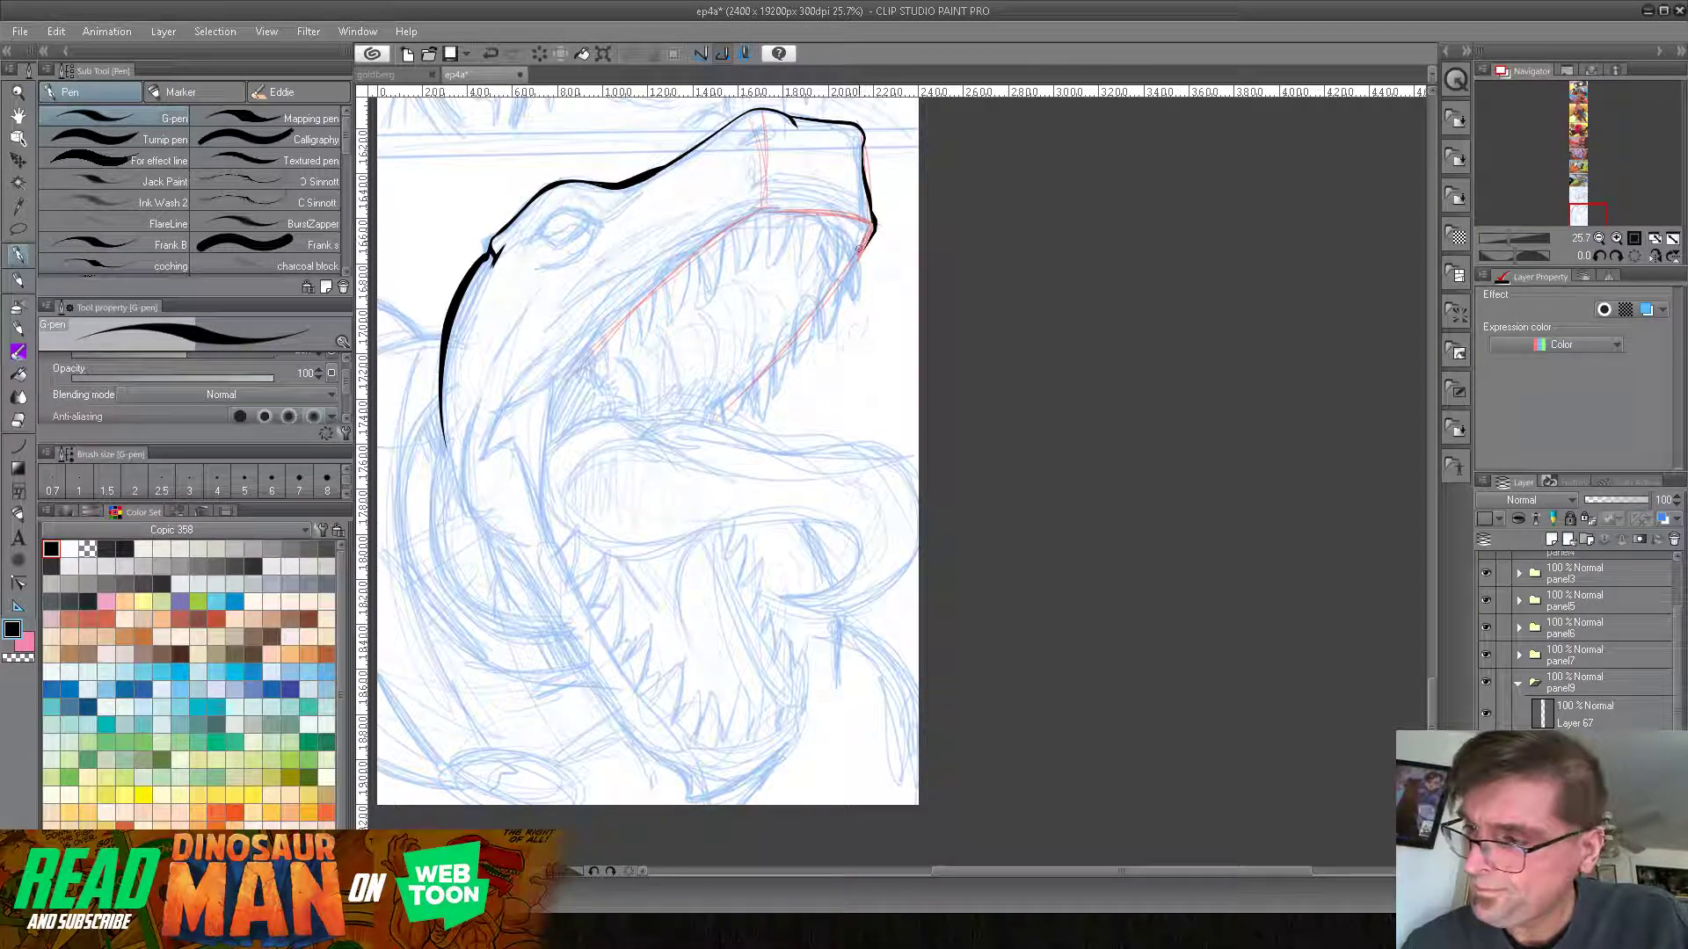
Step: Ink the near edge of the upper jaw back to the mouth corner, and outline the notched skin flap joining the jaws
{"action": "mouse_move", "coordinate": [863, 241]}
{"action": "left_mouse_down"}
{"action": "mouse_move", "coordinate": [844, 217]}
{"action": "mouse_move", "coordinate": [772, 209]}
{"action": "left_mouse_up"}
{"action": "left_click_drag", "start_coordinate": [692, 258], "coordinate": [494, 427]}
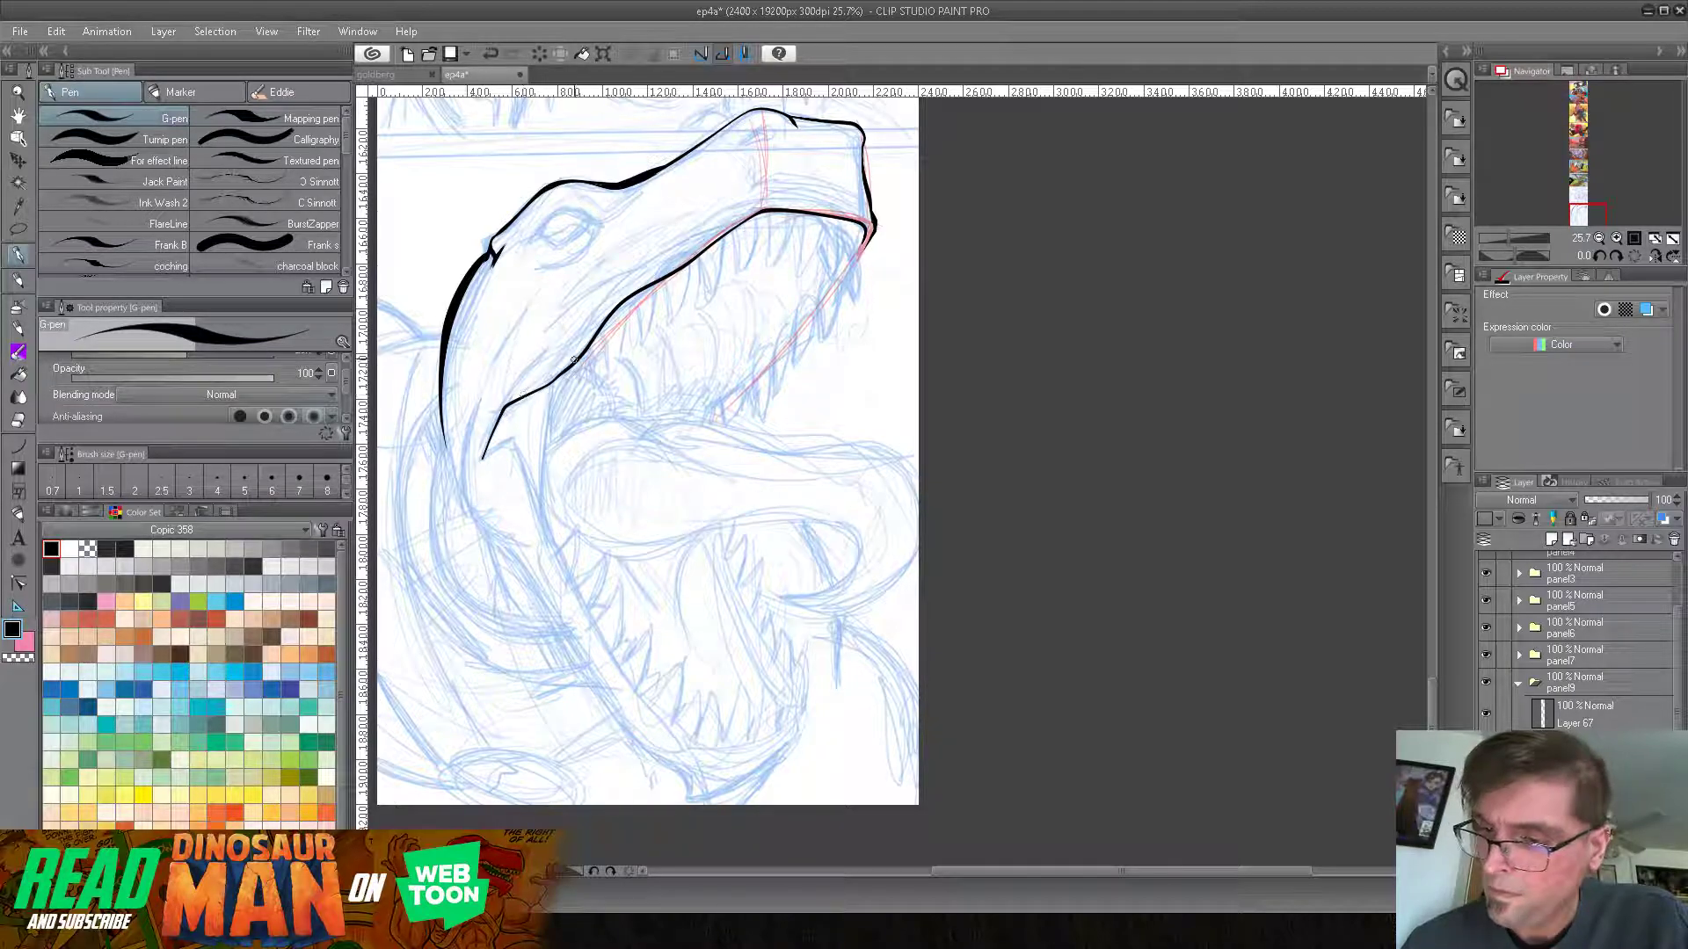
{"action": "left_click_drag", "start_coordinate": [542, 457], "coordinate": [540, 521]}
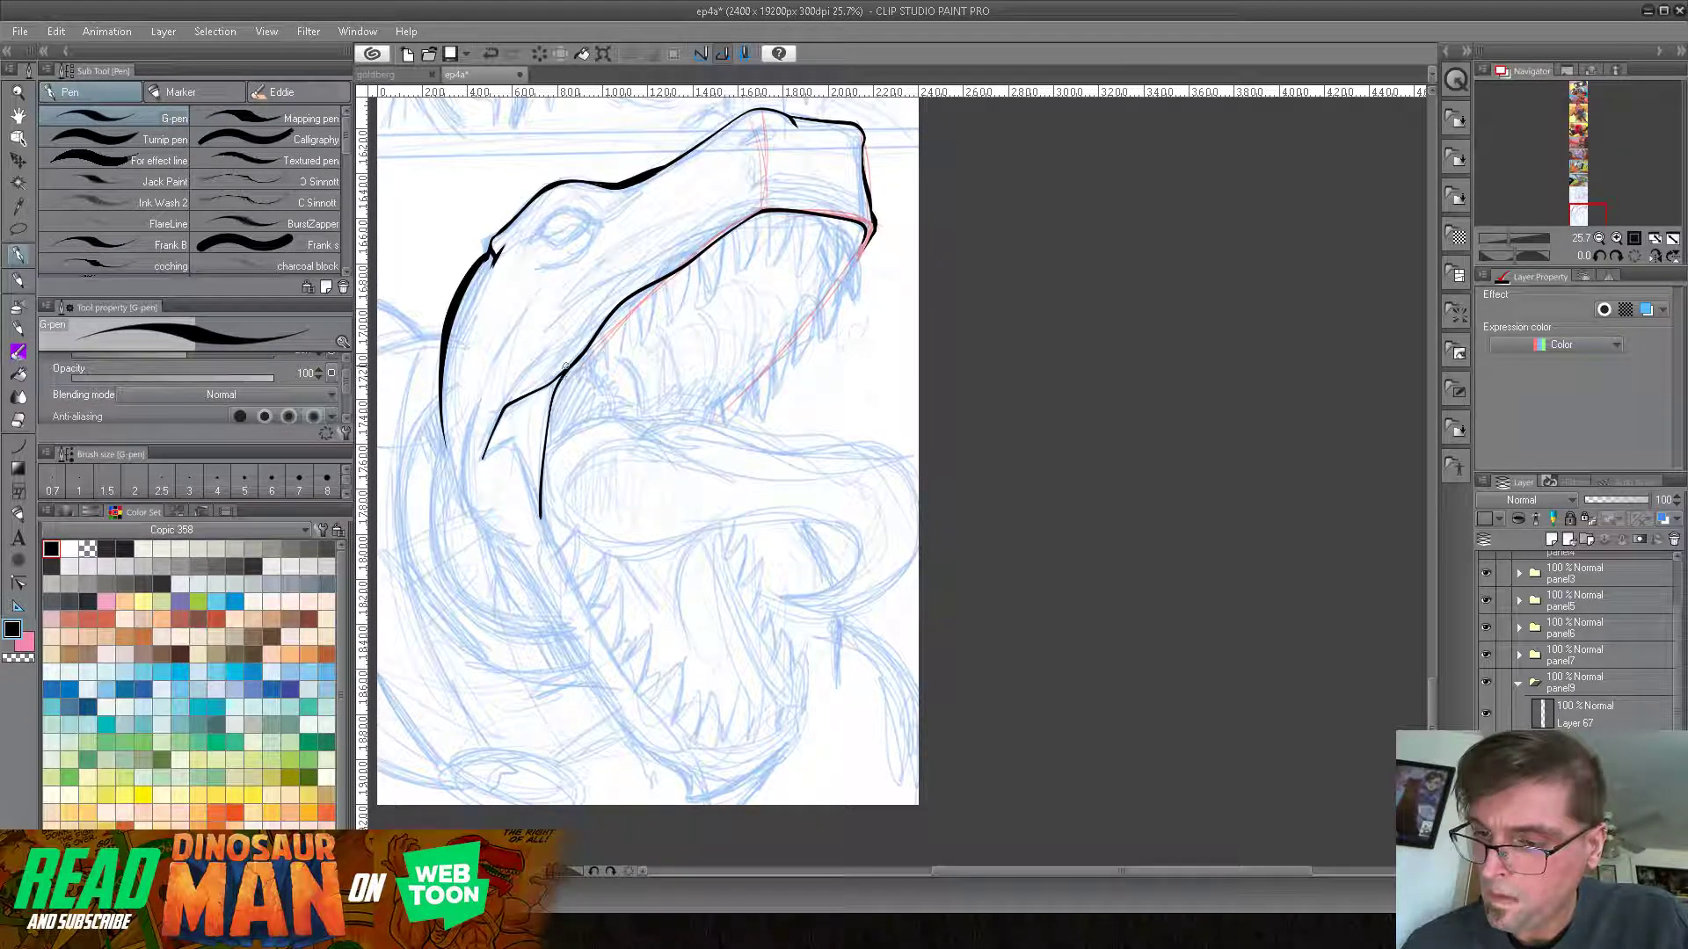
{"action": "left_click_drag", "start_coordinate": [557, 391], "coordinate": [542, 523]}
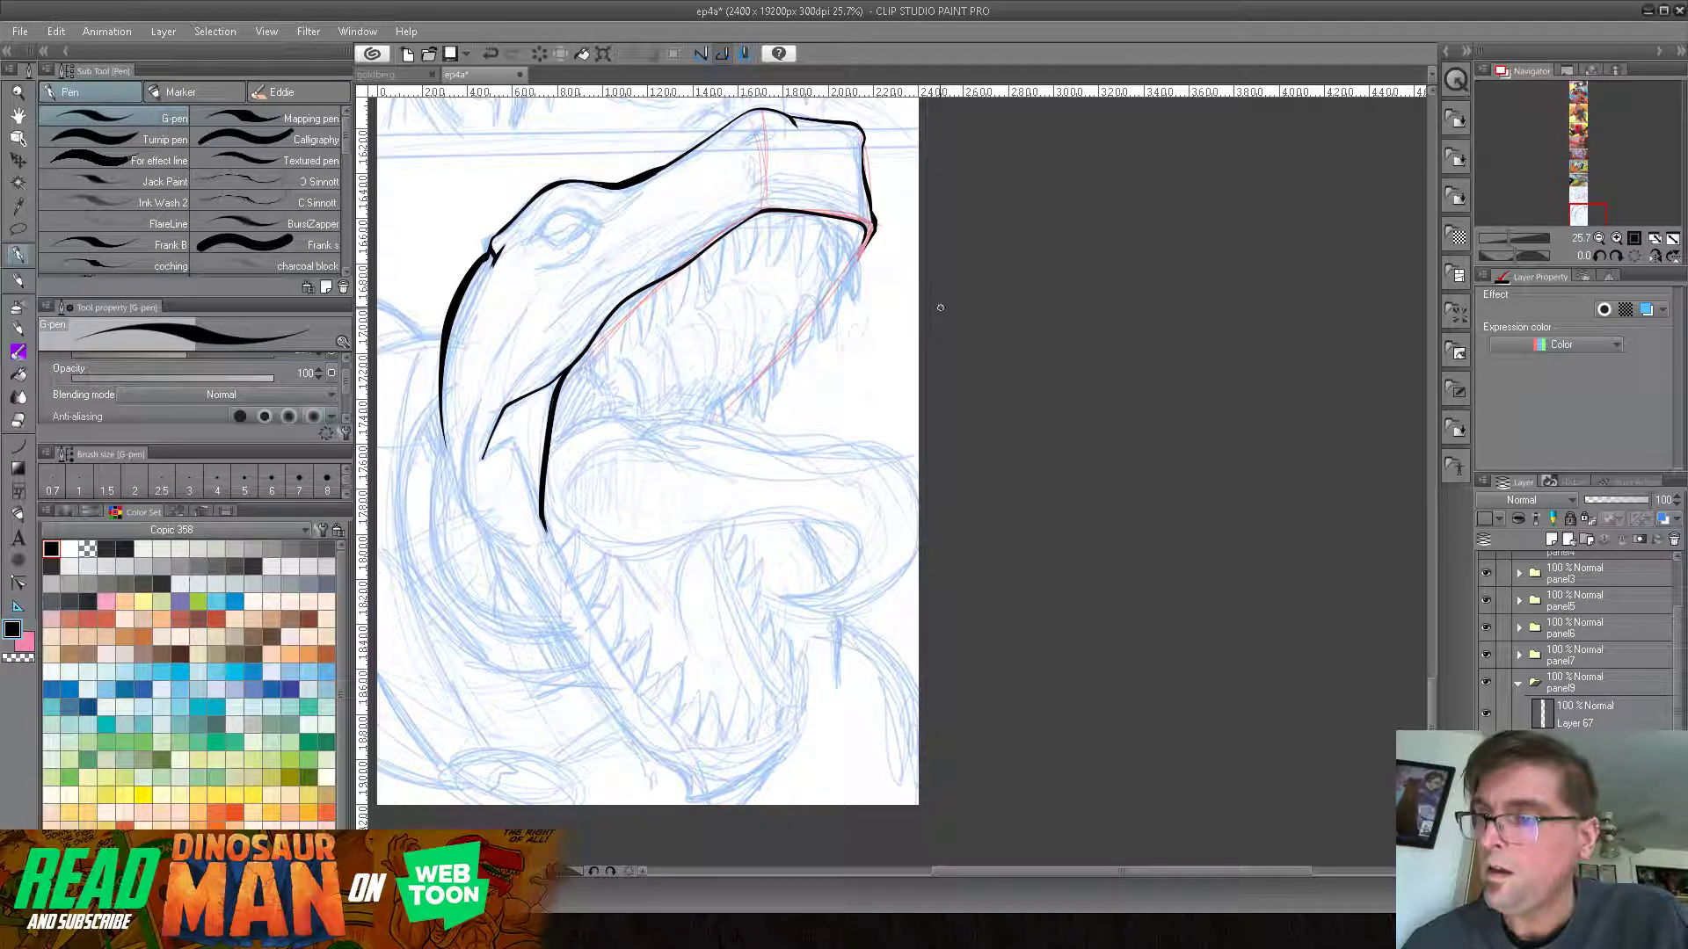
{"action": "left_click_drag", "start_coordinate": [568, 348], "coordinate": [638, 284]}
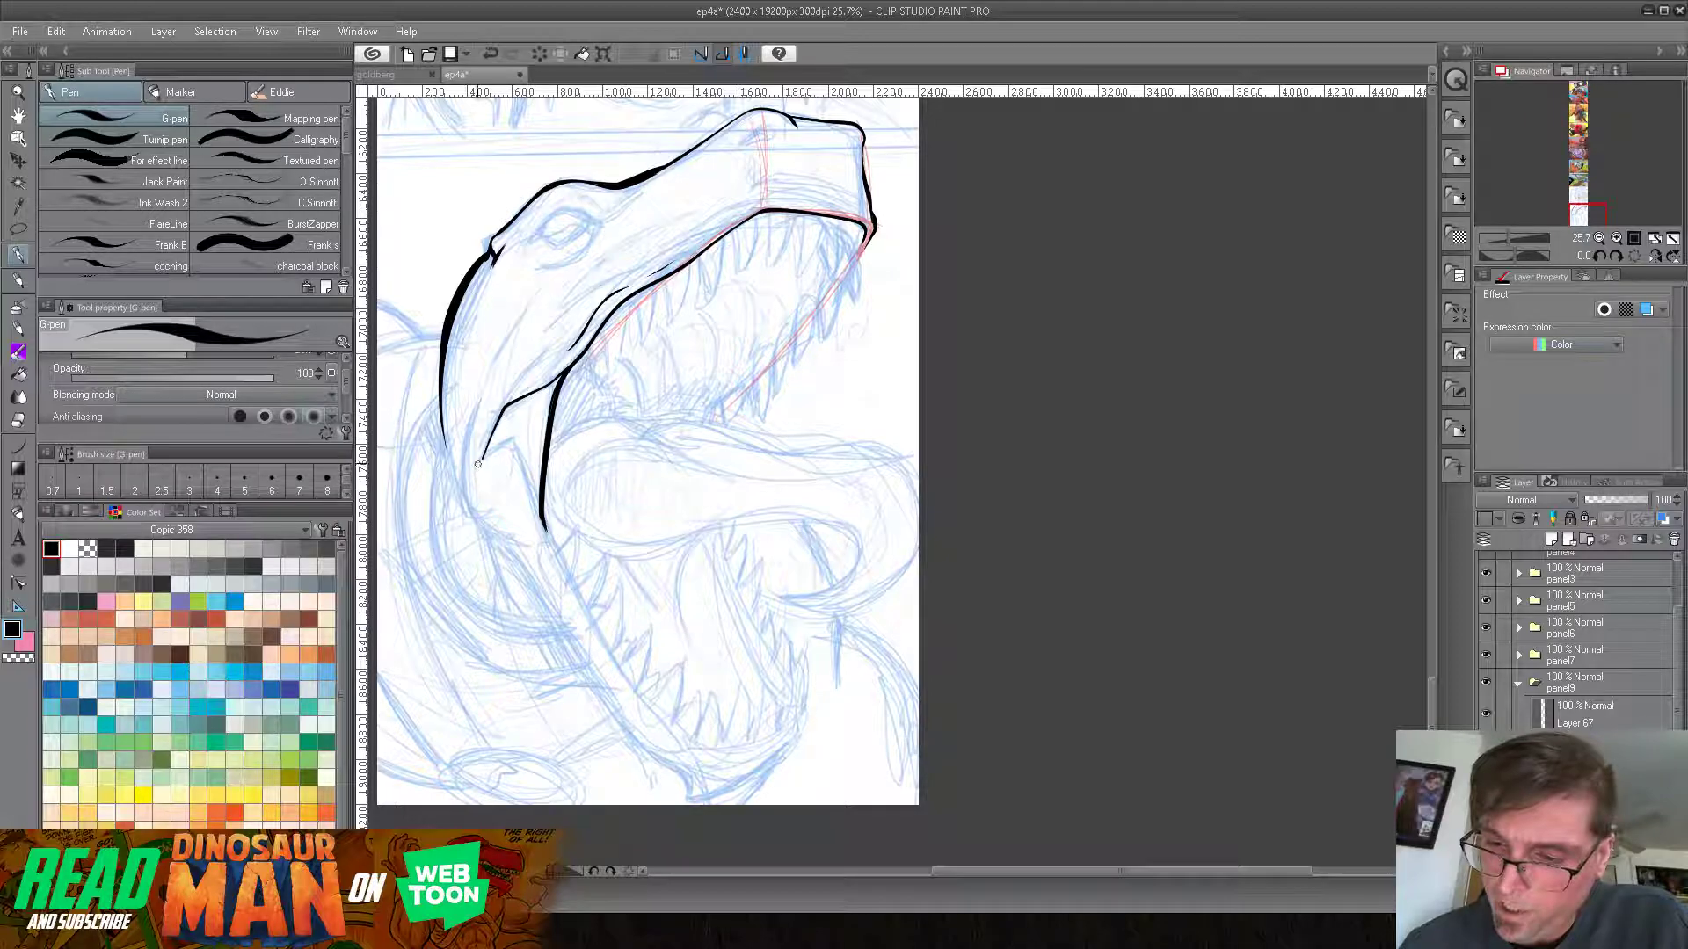
{"action": "left_click_drag", "start_coordinate": [510, 441], "coordinate": [545, 529]}
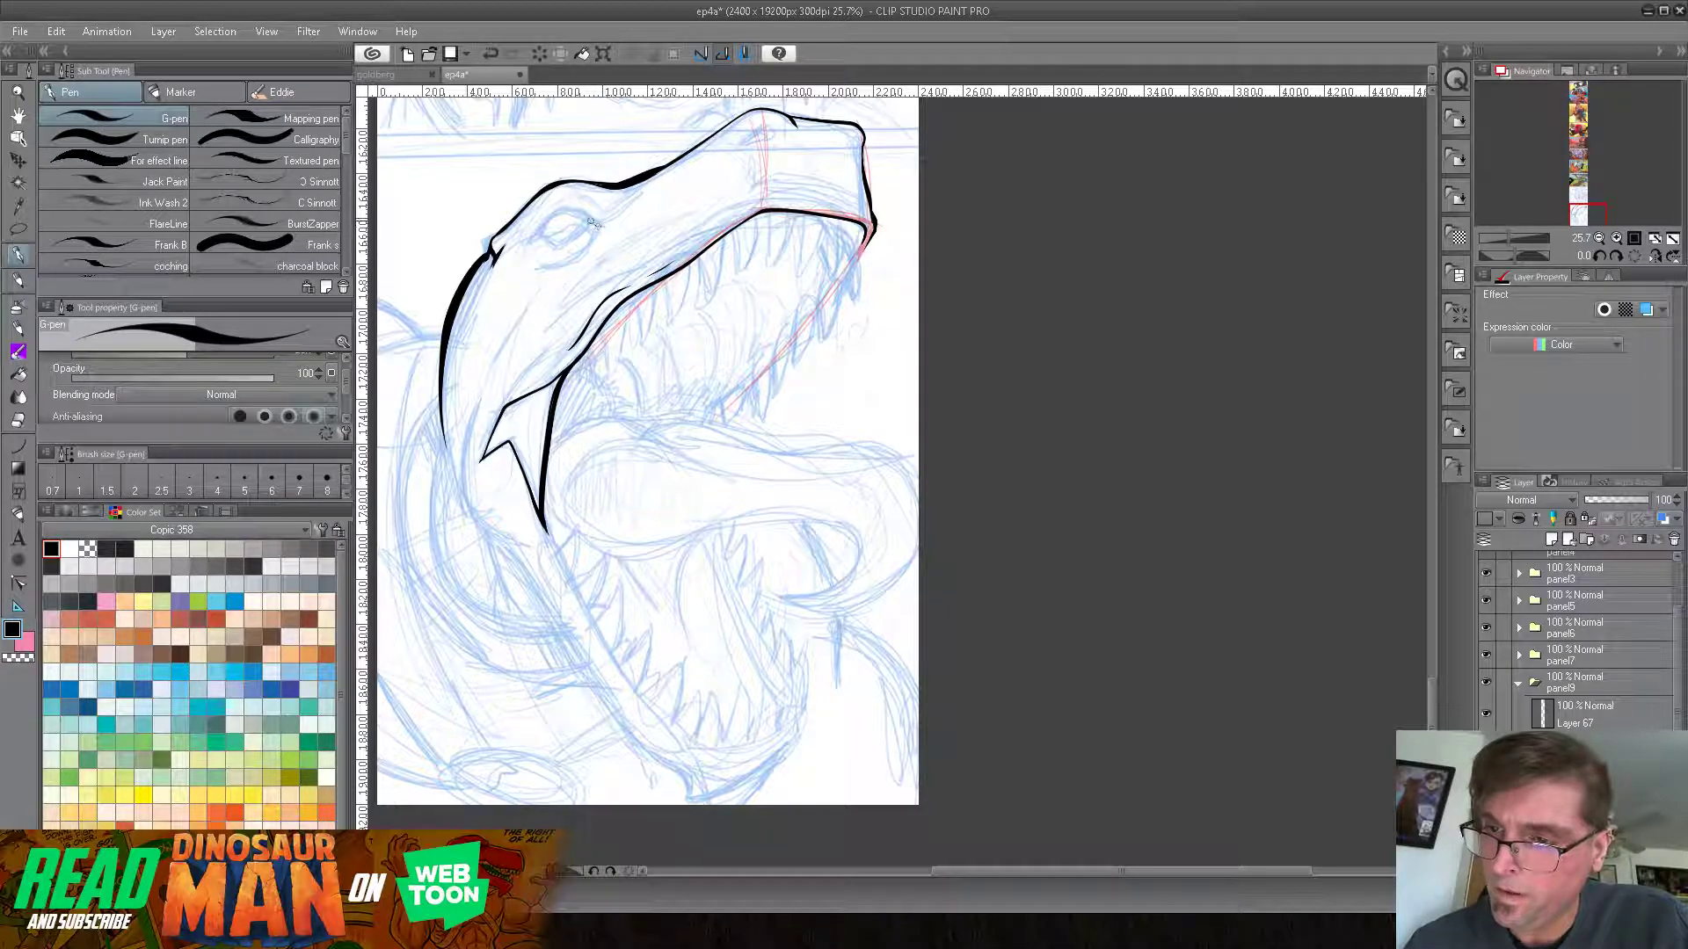
Step: Ink the dinosaur's eye with the brow crease above and the fold beneath it, and fill in the nostril at the snout's top
{"action": "left_click_drag", "start_coordinate": [626, 198], "coordinate": [540, 229]}
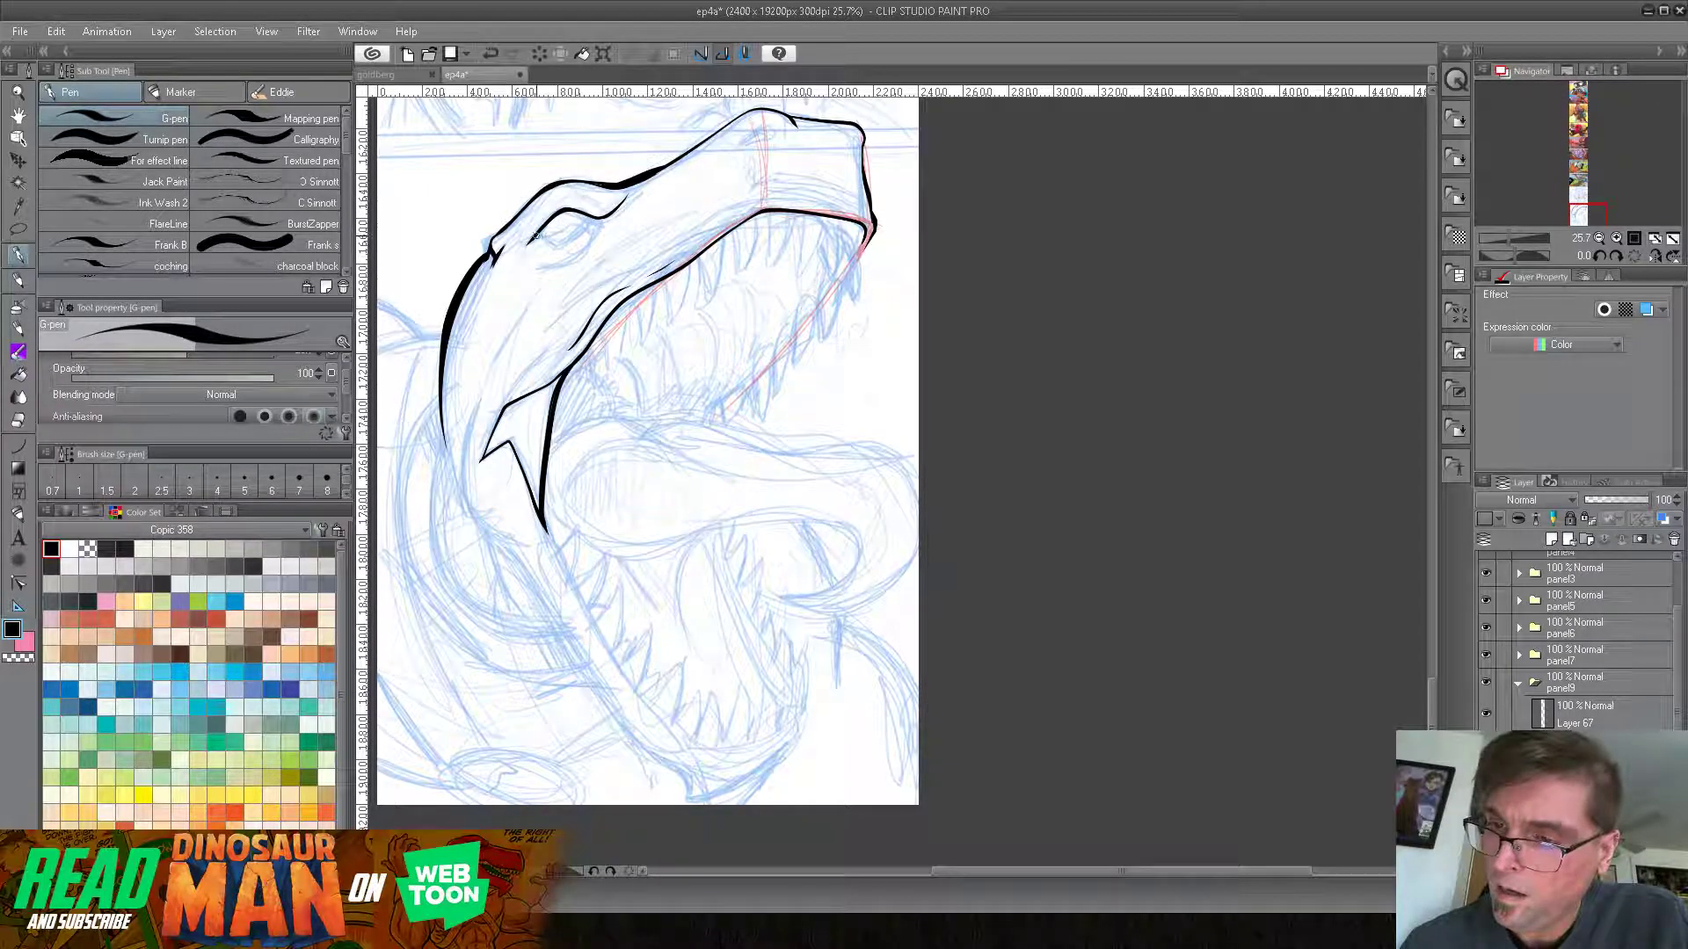
{"action": "left_click_drag", "start_coordinate": [531, 243], "coordinate": [589, 214]}
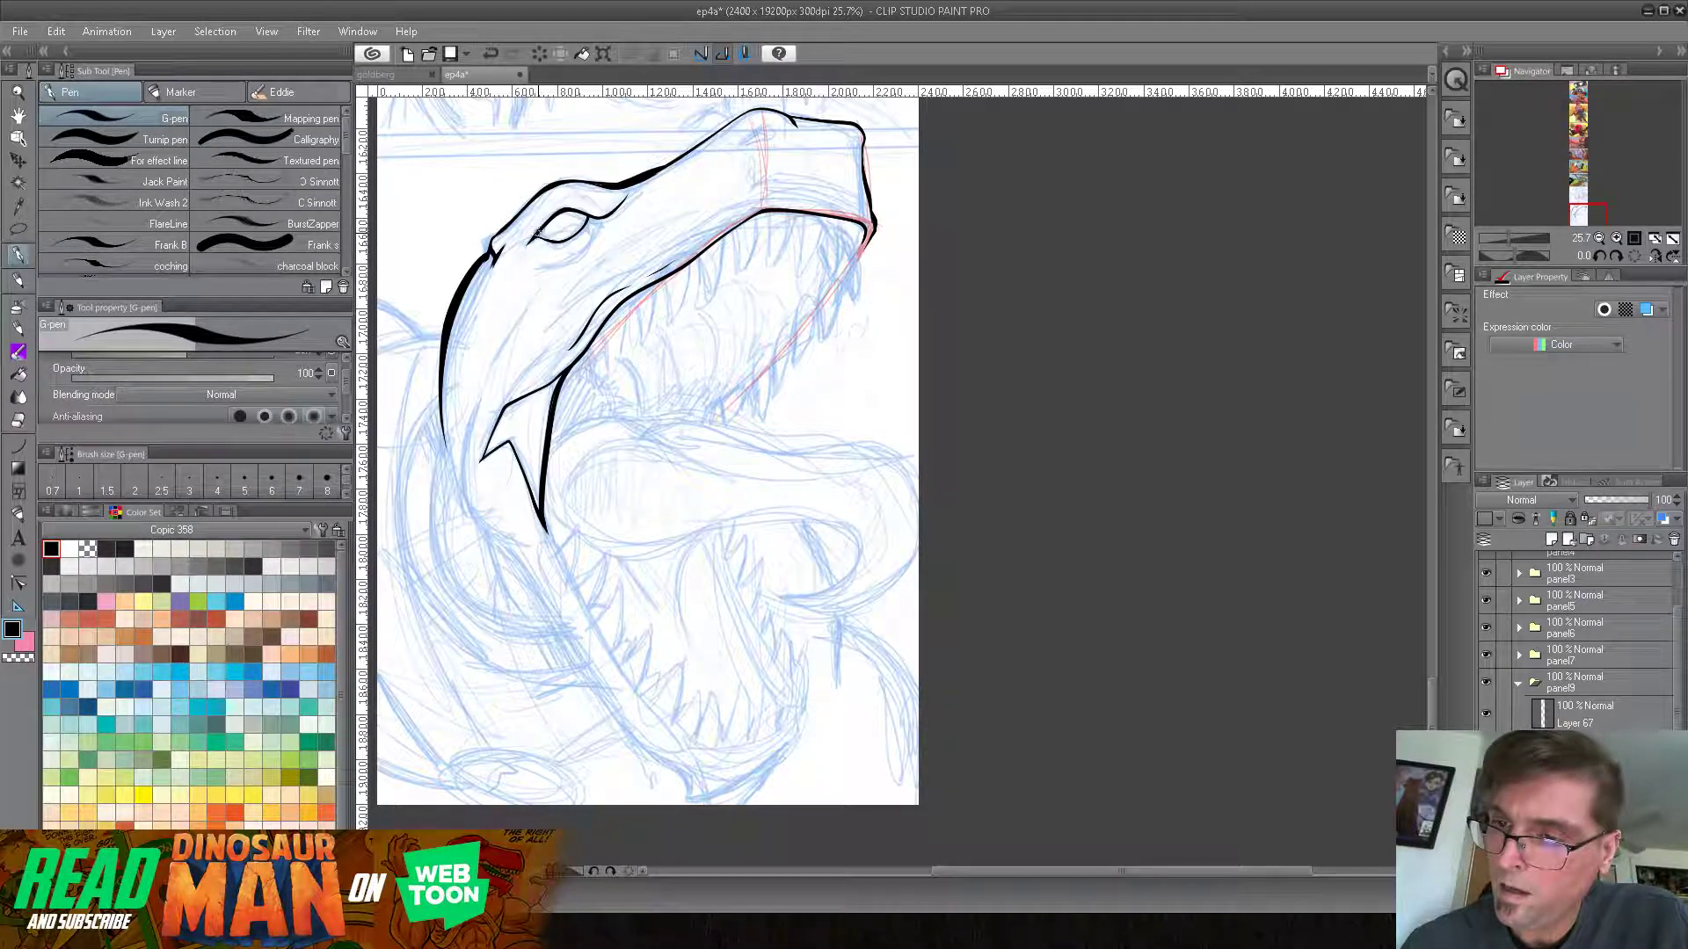
{"action": "mouse_move", "coordinate": [538, 236]}
{"action": "left_mouse_down"}
{"action": "mouse_move", "coordinate": [584, 219]}
{"action": "mouse_move", "coordinate": [583, 254]}
{"action": "mouse_move", "coordinate": [549, 265]}
{"action": "left_mouse_up"}
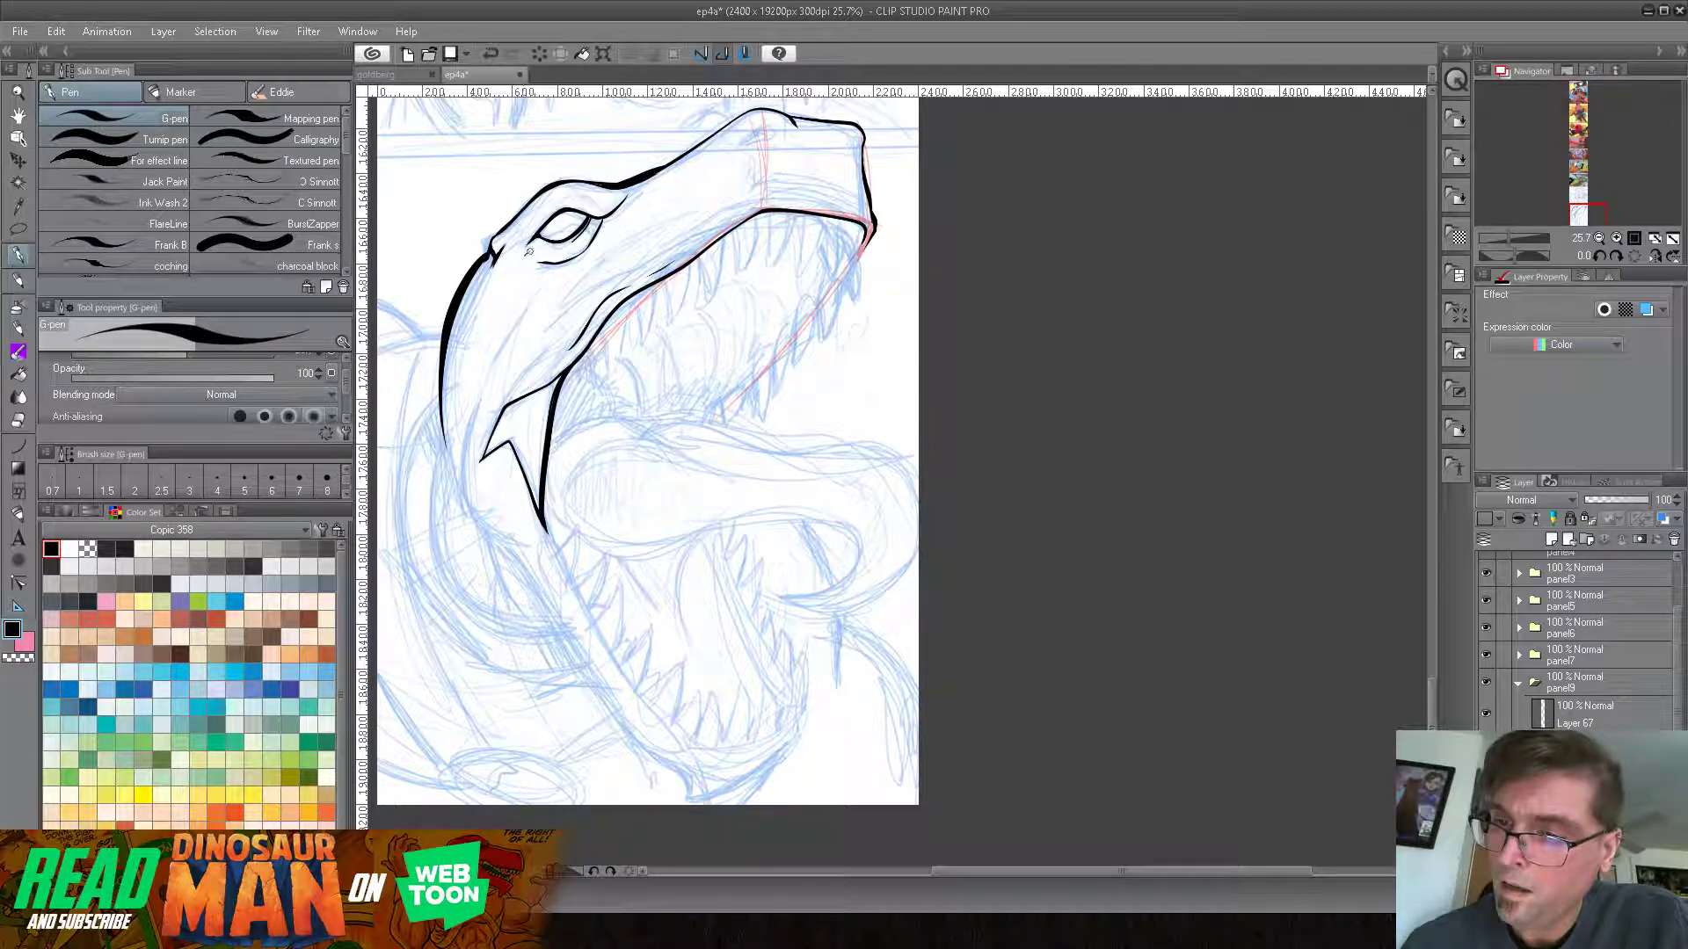
{"action": "left_click", "coordinate": [493, 53]}
{"action": "left_click", "coordinate": [519, 51]}
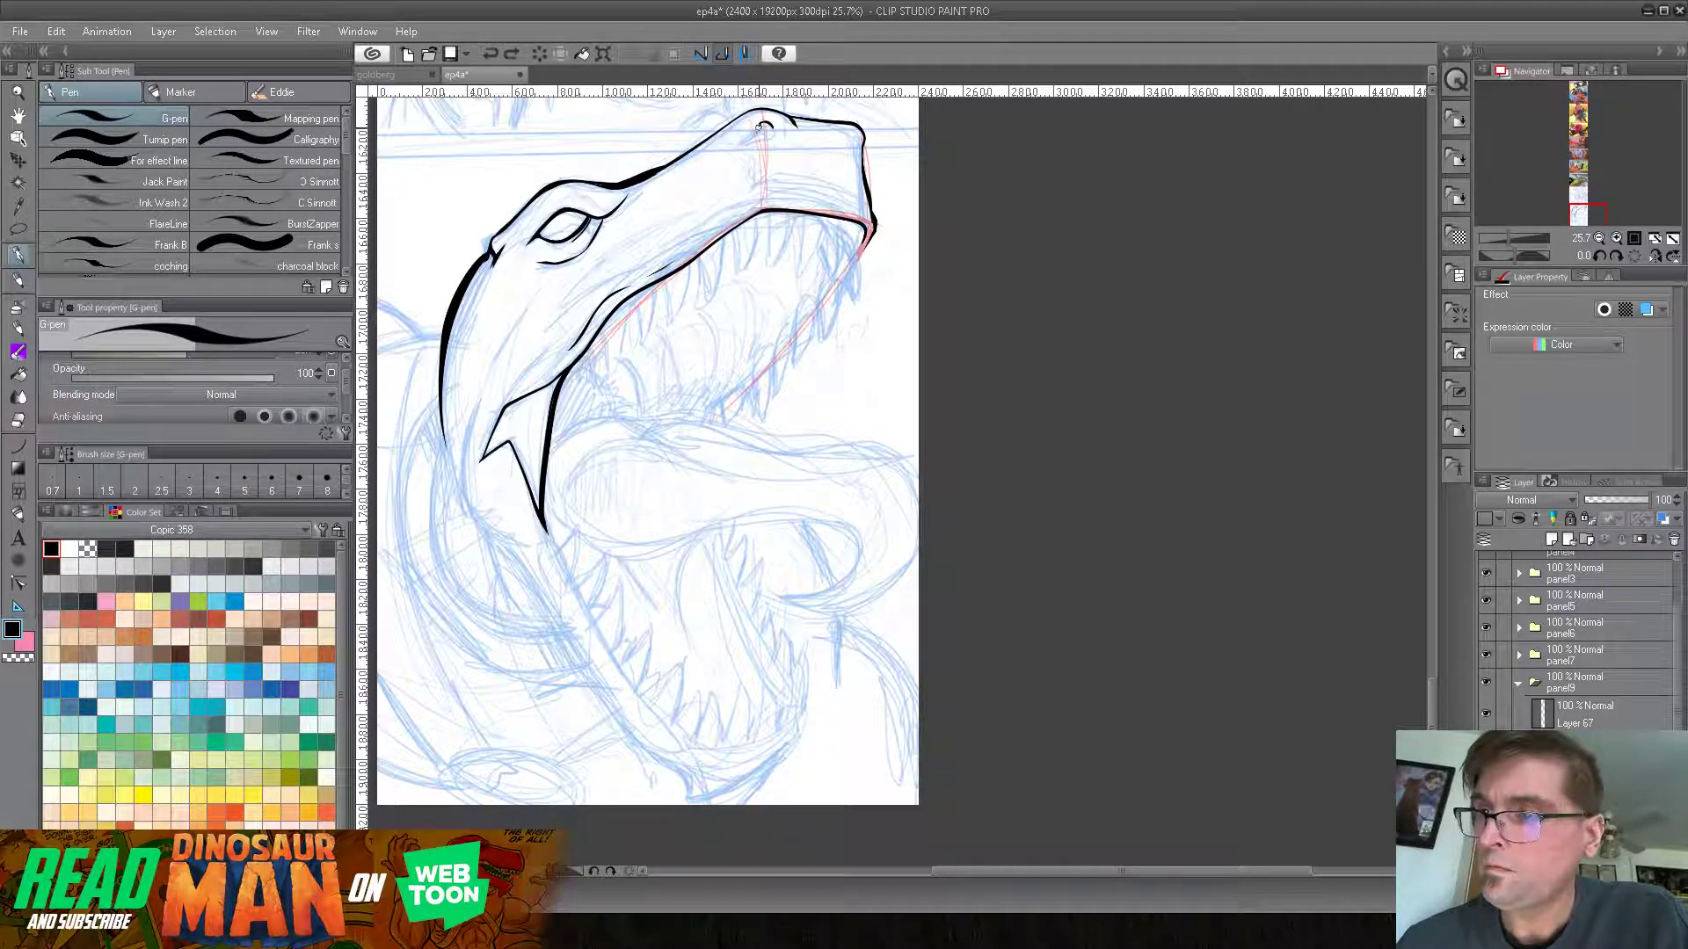
{"action": "left_click_drag", "start_coordinate": [767, 122], "coordinate": [763, 137]}
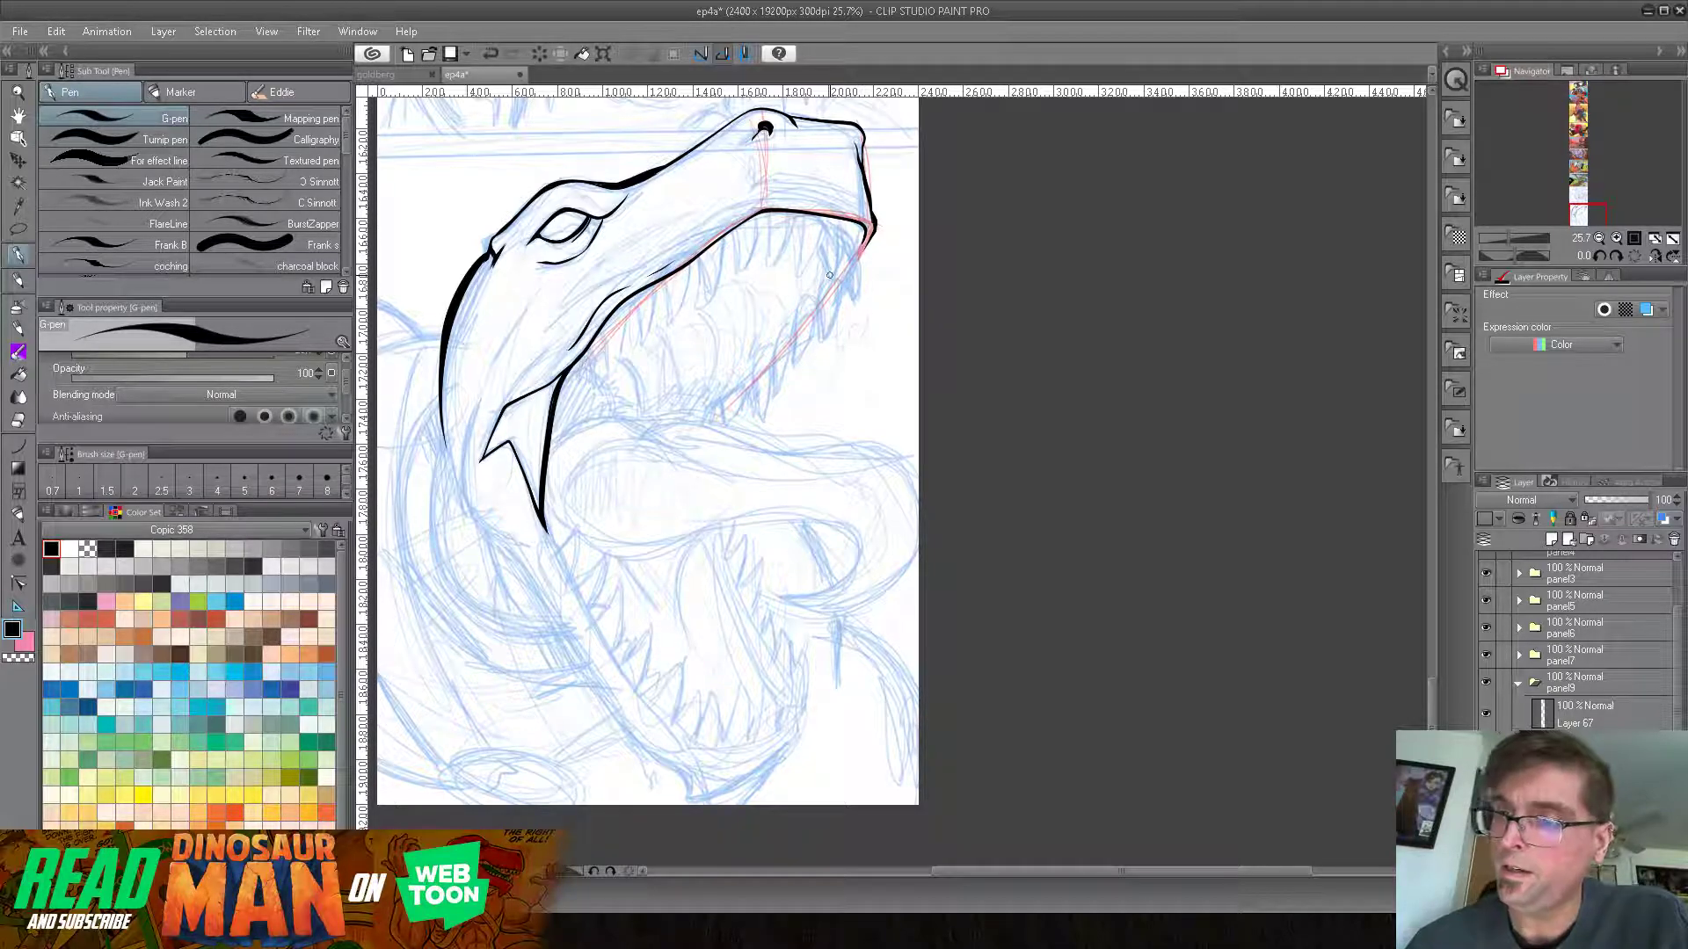
Step: Ink the heavy curved line behind the mouth corner down to the lower jaw, and add crease strokes on the cheek above it
{"action": "scroll", "coordinate": [748, 465], "scroll_direction": "down", "scroll_amount": 3}
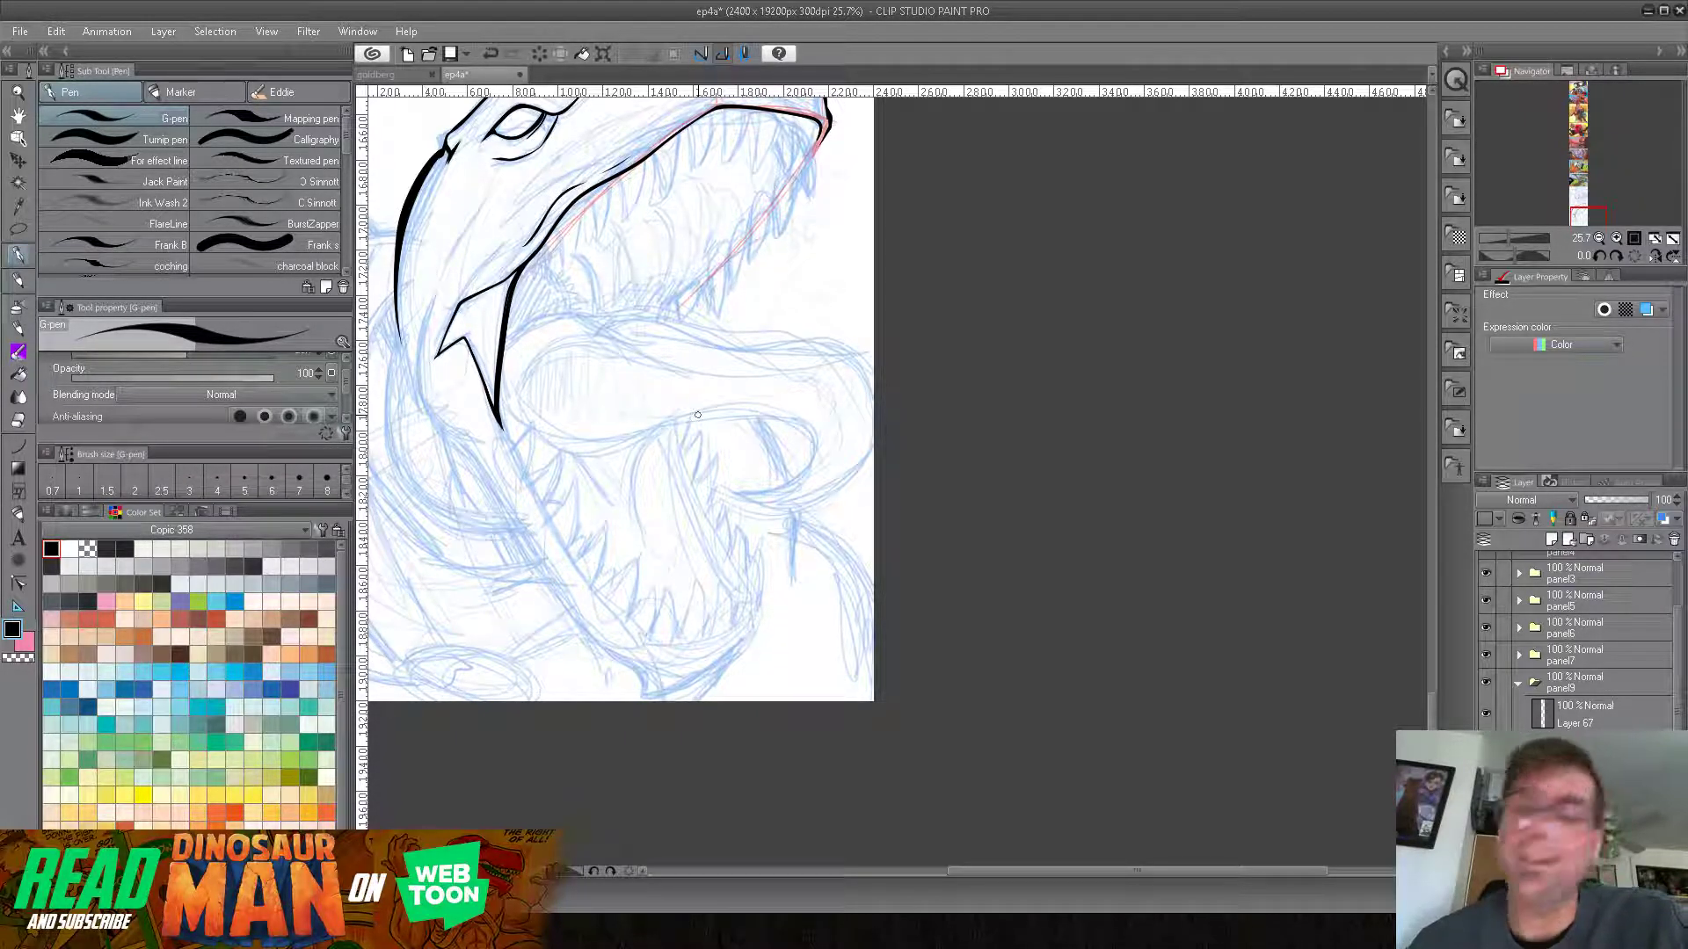
{"action": "mouse_move", "coordinate": [739, 279]}
{"action": "left_mouse_down"}
{"action": "mouse_move", "coordinate": [740, 349]}
{"action": "mouse_move", "coordinate": [658, 390]}
{"action": "mouse_move", "coordinate": [477, 308]}
{"action": "mouse_move", "coordinate": [477, 376]}
{"action": "mouse_move", "coordinate": [517, 412]}
{"action": "left_mouse_up"}
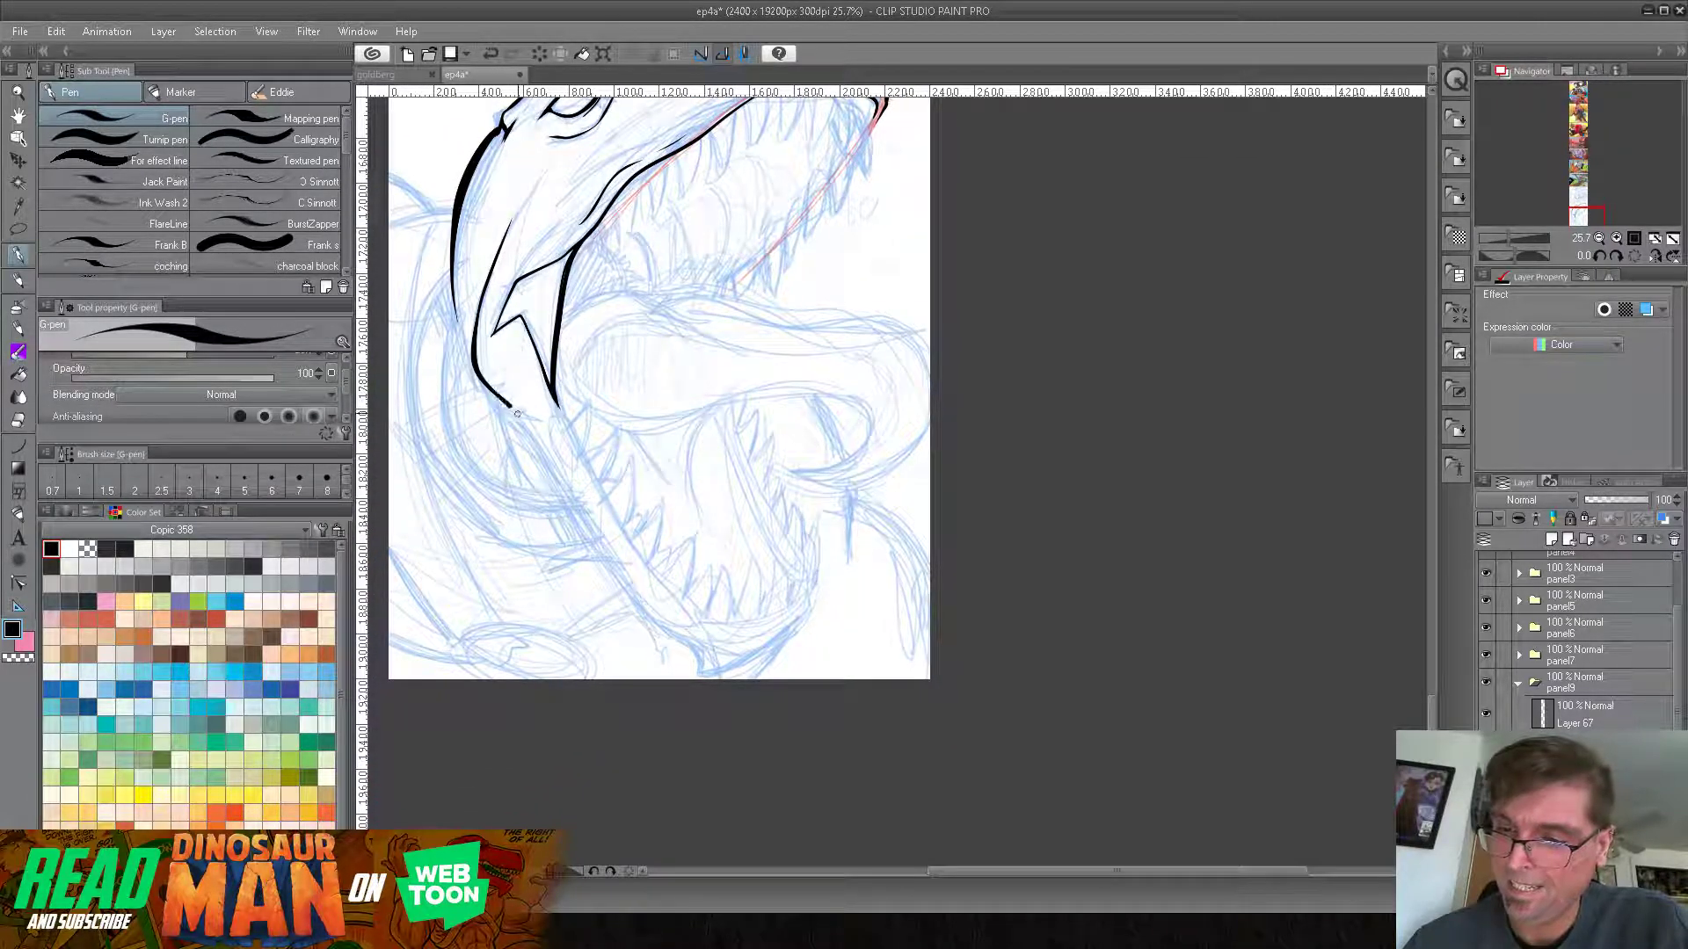
{"action": "left_click_drag", "start_coordinate": [572, 206], "coordinate": [505, 299]}
{"action": "mouse_move", "coordinate": [716, 351]}
{"action": "left_mouse_down"}
{"action": "mouse_move", "coordinate": [712, 565]}
{"action": "mouse_move", "coordinate": [705, 407]}
{"action": "mouse_move", "coordinate": [529, 322]}
{"action": "left_mouse_up"}
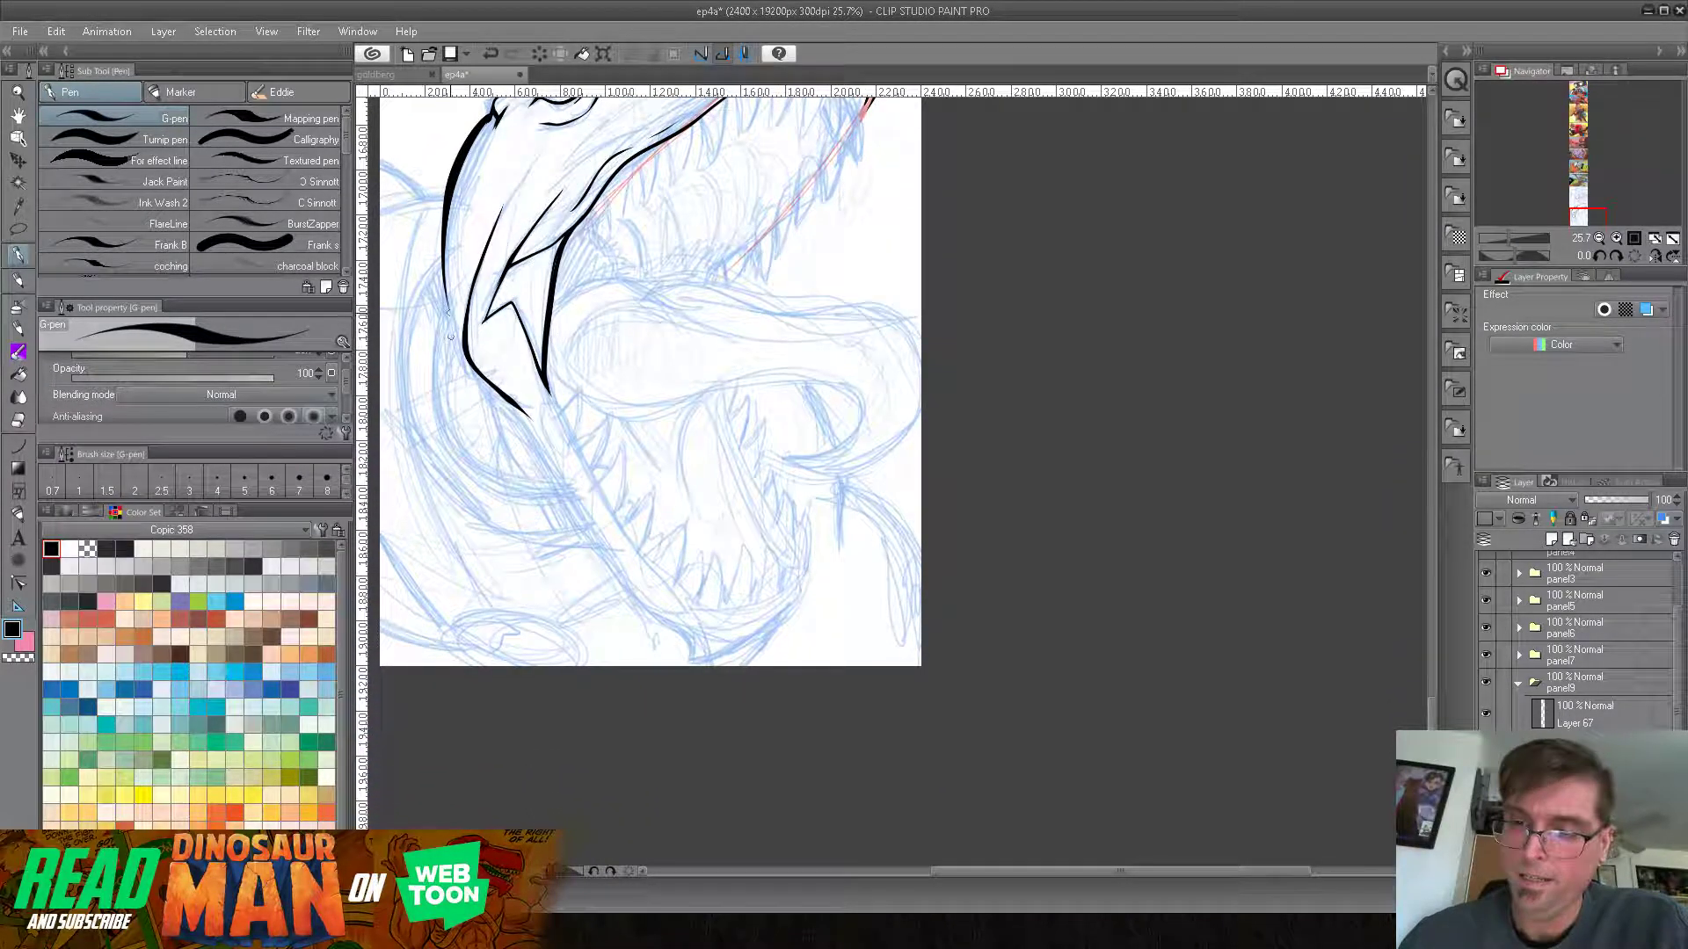
Step: Ink the throat outline from the back of the neck to the lower jaw, with inner crease lines and a thickened upper junction
{"action": "mouse_move", "coordinate": [443, 267]}
{"action": "left_mouse_down"}
{"action": "mouse_move", "coordinate": [459, 339]}
{"action": "mouse_move", "coordinate": [429, 384]}
{"action": "mouse_move", "coordinate": [457, 441]}
{"action": "left_mouse_up"}
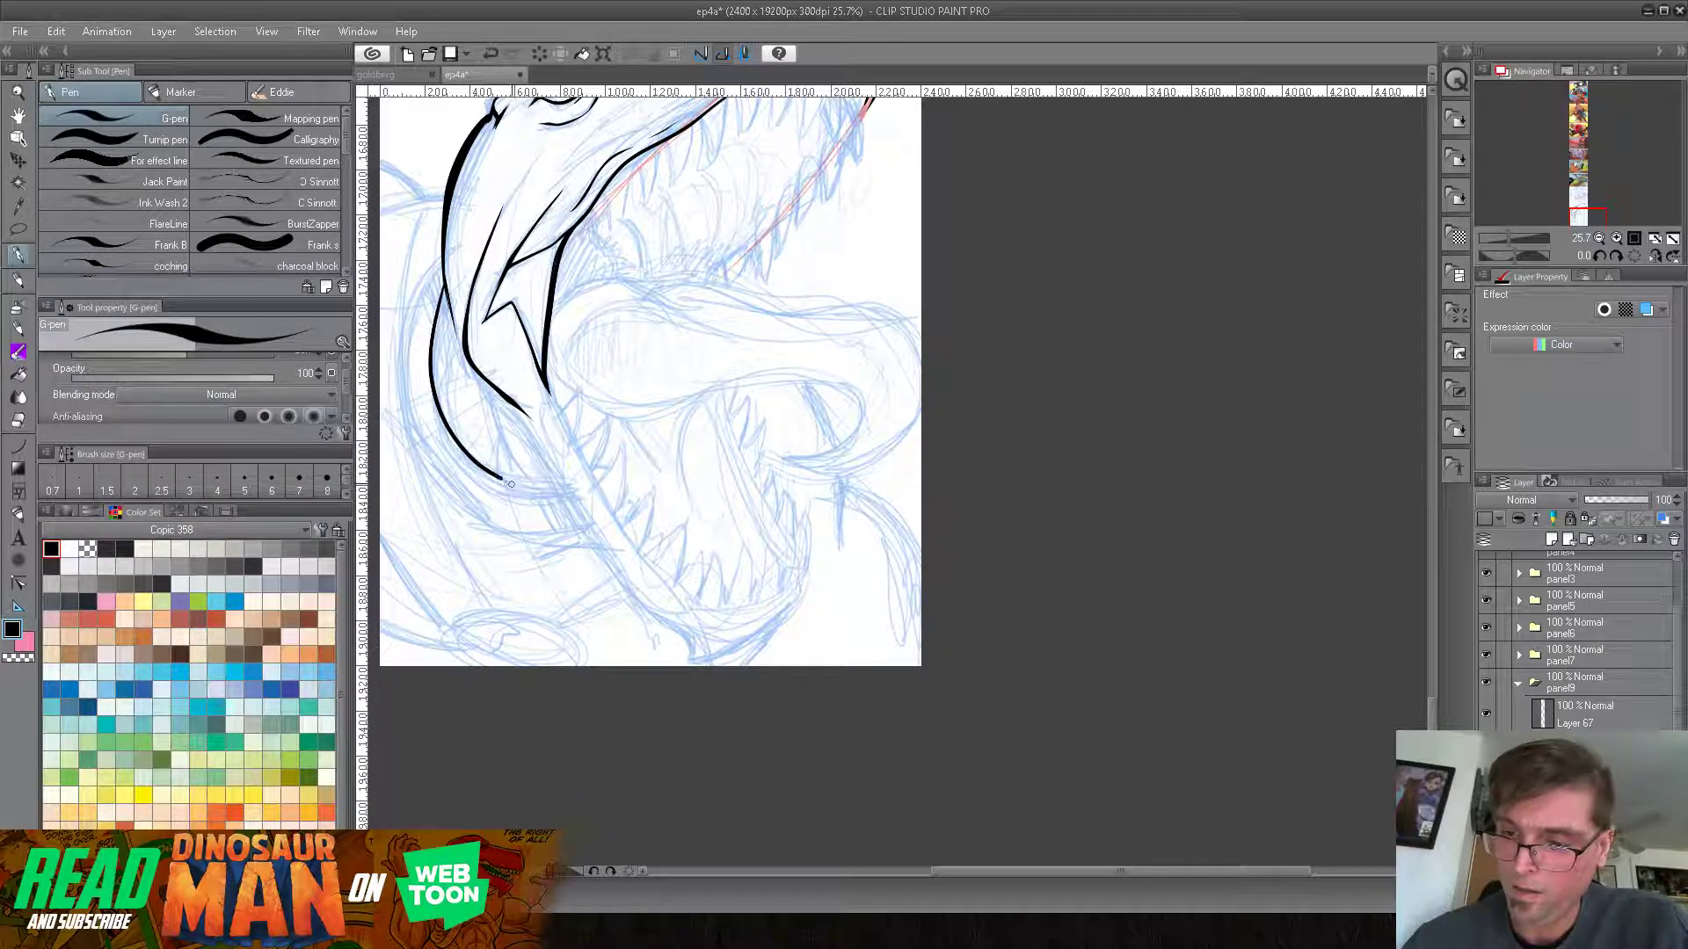
{"action": "mouse_move", "coordinate": [498, 477]}
{"action": "left_mouse_down"}
{"action": "mouse_move", "coordinate": [499, 423]}
{"action": "mouse_move", "coordinate": [598, 533]}
{"action": "left_mouse_up"}
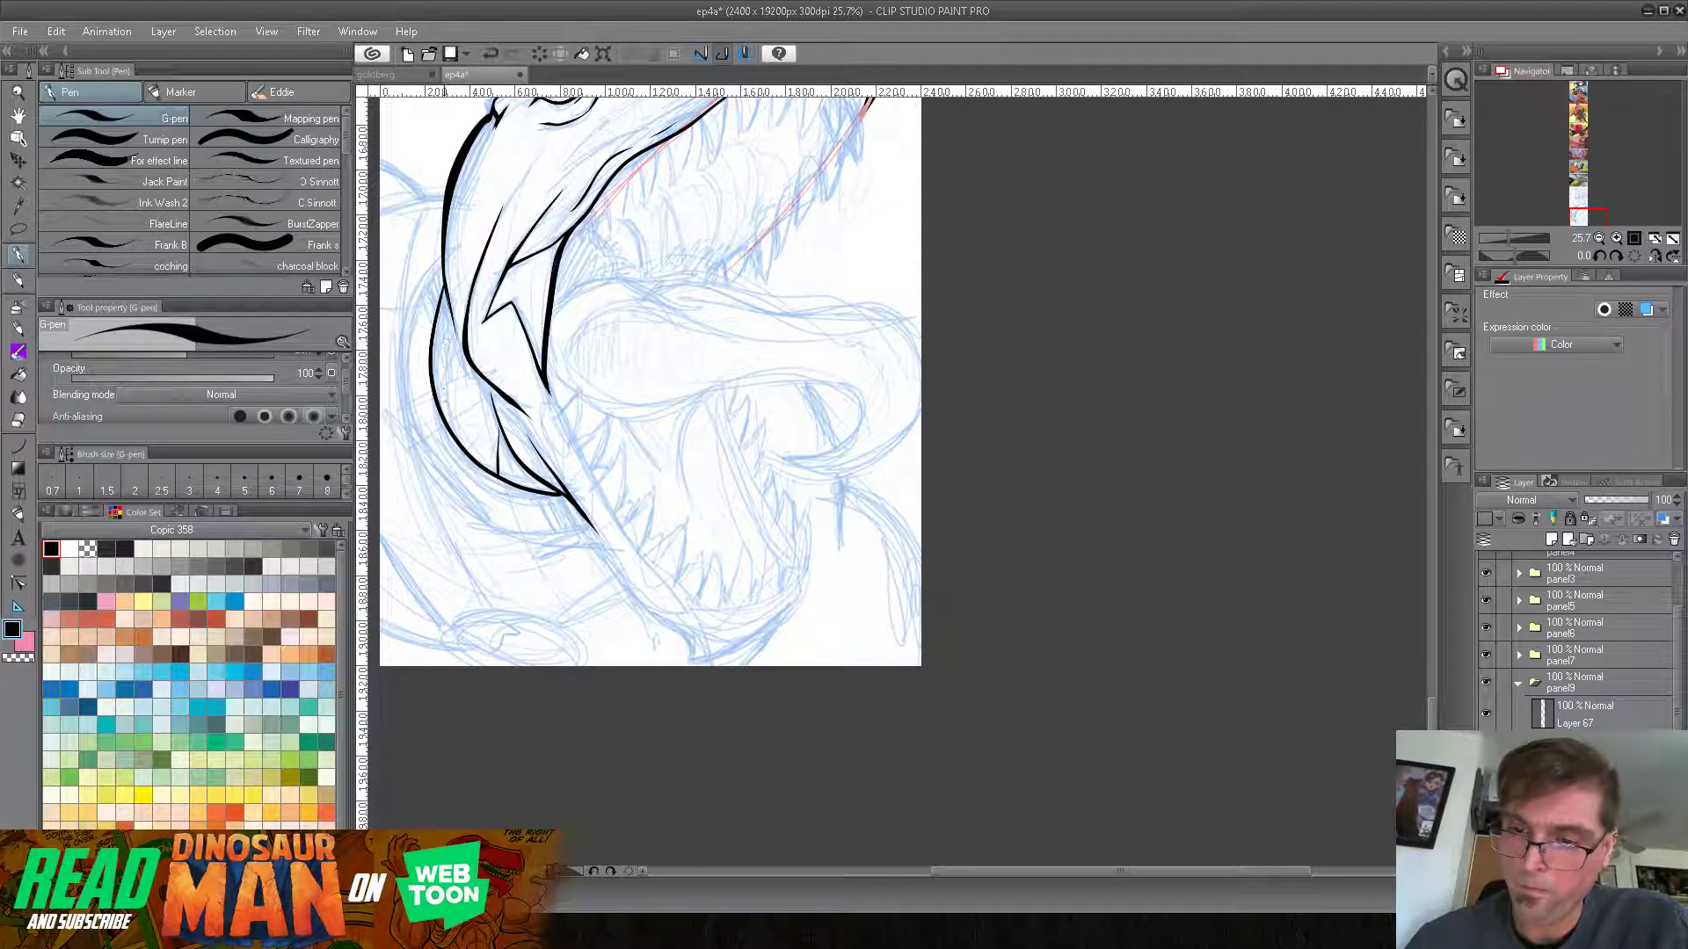
{"action": "left_click_drag", "start_coordinate": [457, 446], "coordinate": [443, 339]}
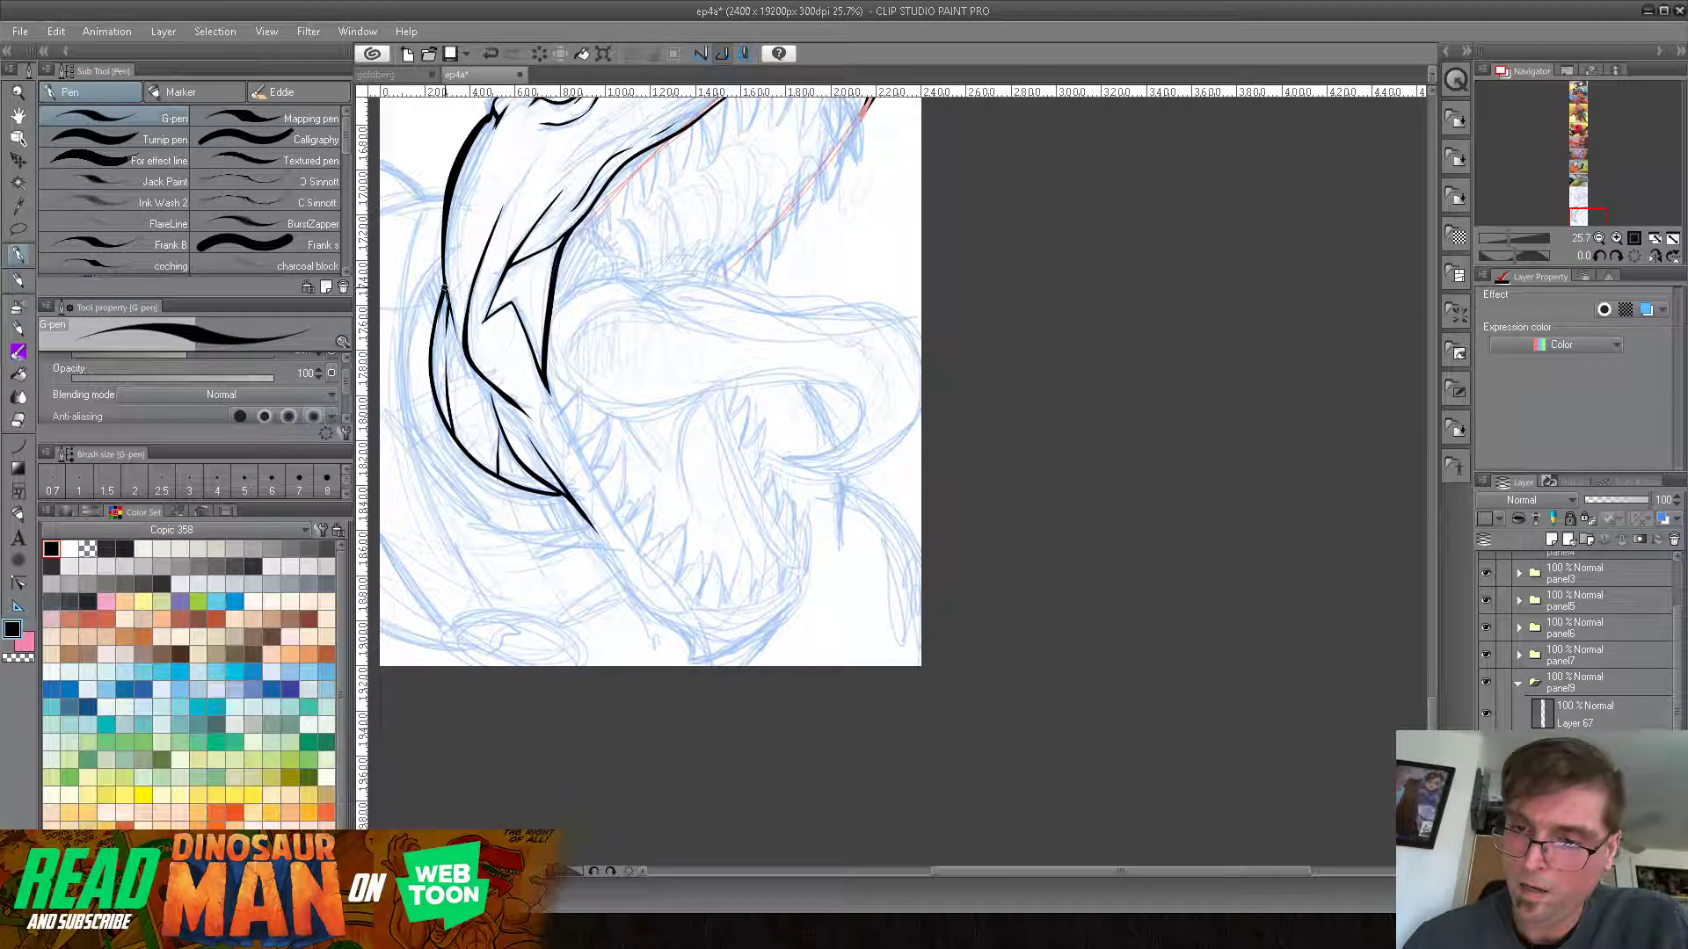
{"action": "left_click_drag", "start_coordinate": [443, 303], "coordinate": [444, 356]}
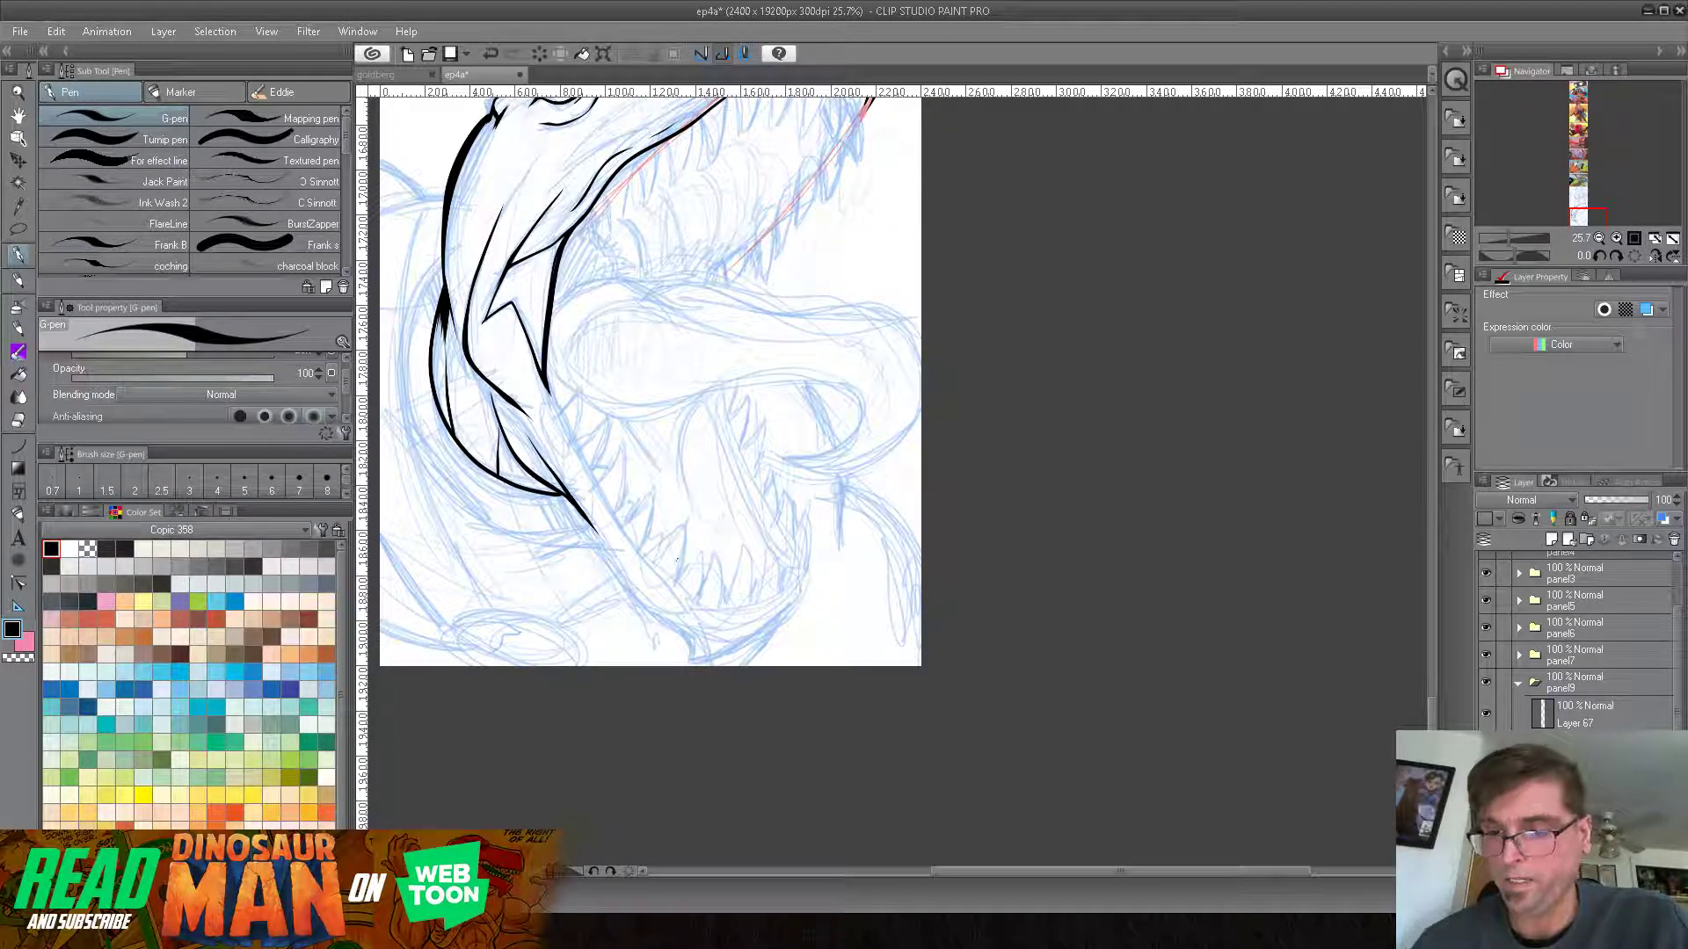
Step: Ink the four rearmost teeth of the upper jaw's near side and the short gum strokes between and behind them
{"action": "left_click_drag", "start_coordinate": [580, 570], "coordinate": [719, 536]}
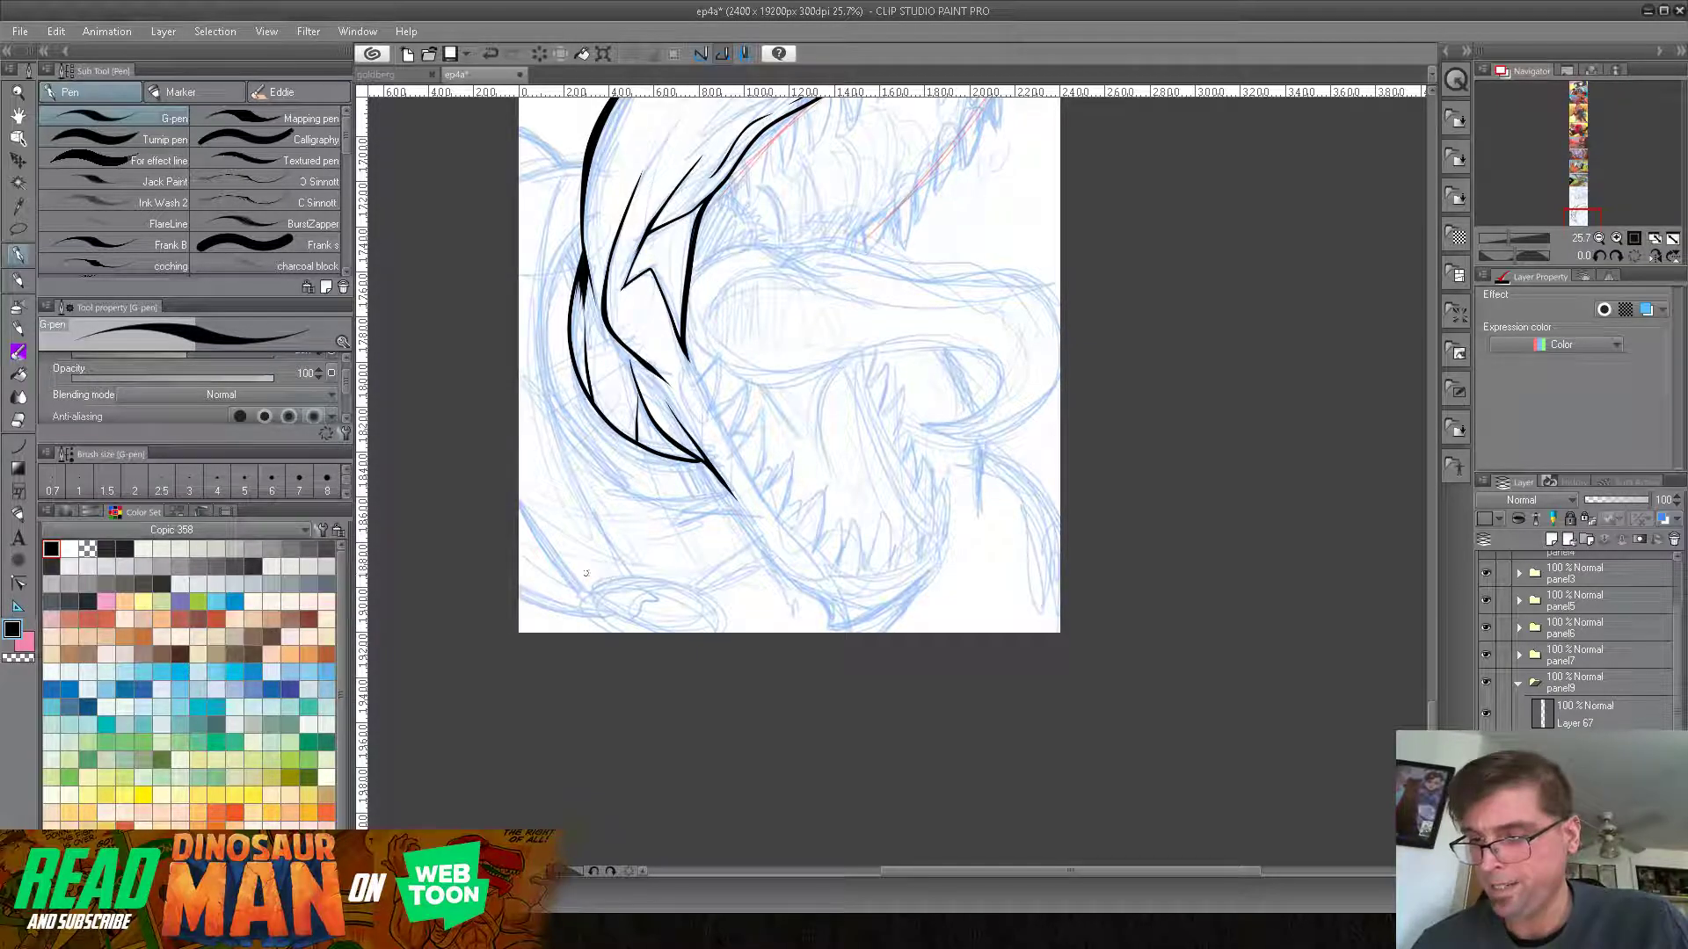
{"action": "left_click_drag", "start_coordinate": [772, 446], "coordinate": [684, 532]}
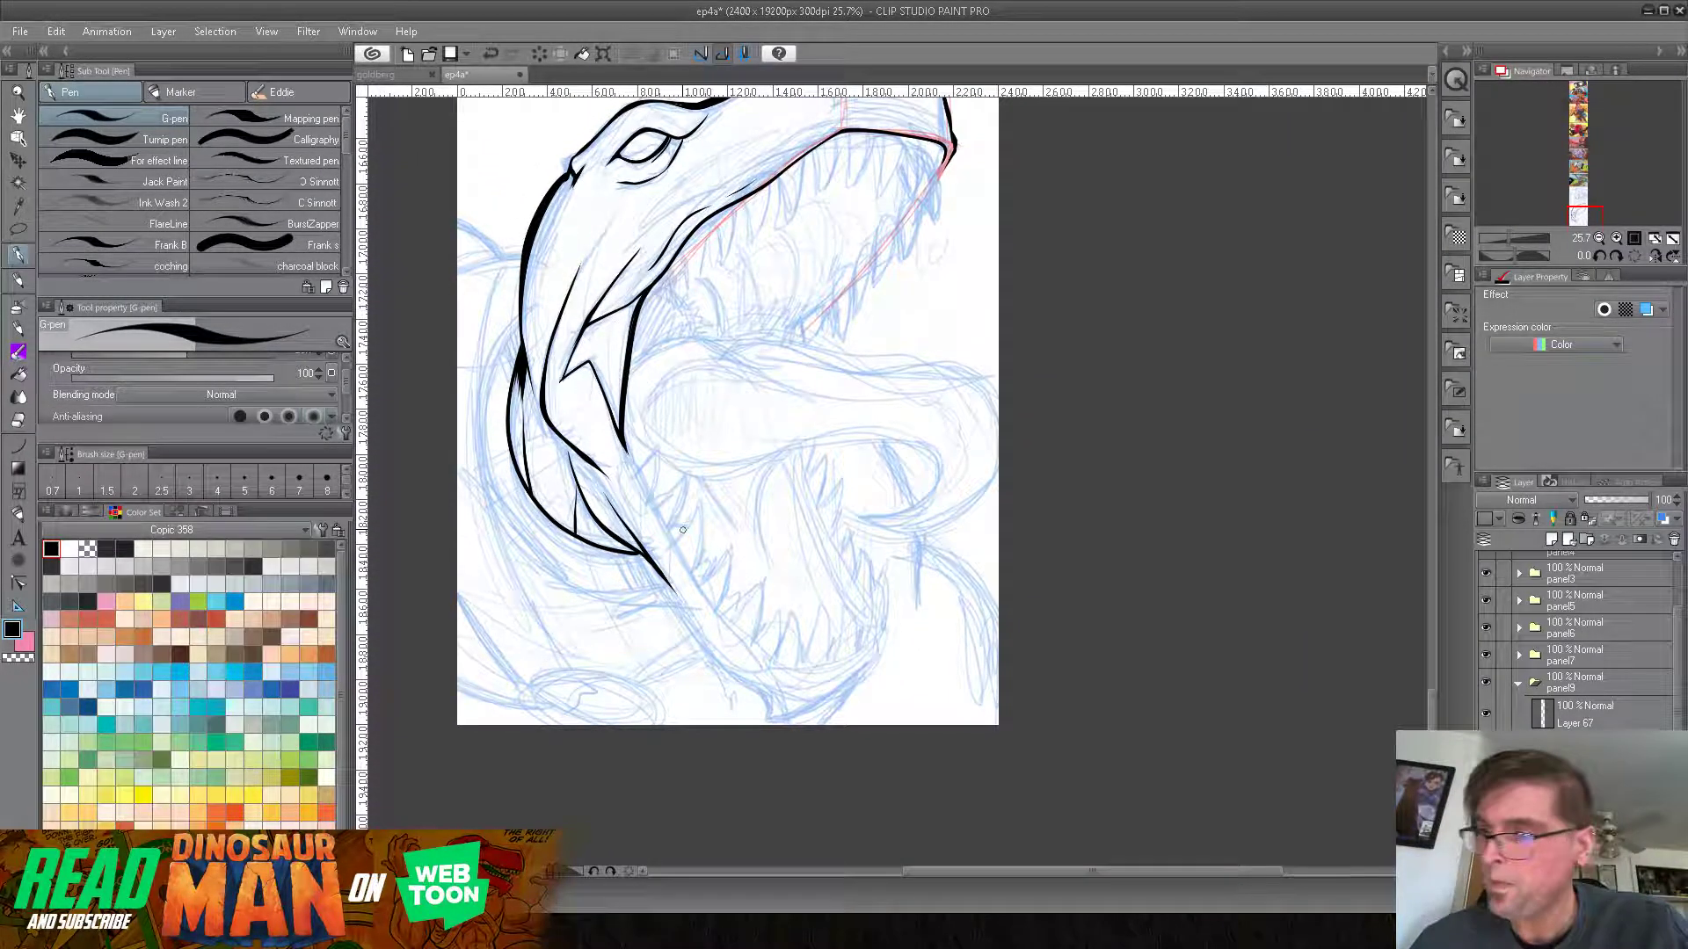
{"action": "mouse_move", "coordinate": [891, 292]}
{"action": "left_mouse_down"}
{"action": "mouse_move", "coordinate": [856, 388]}
{"action": "mouse_move", "coordinate": [777, 383]}
{"action": "left_mouse_up"}
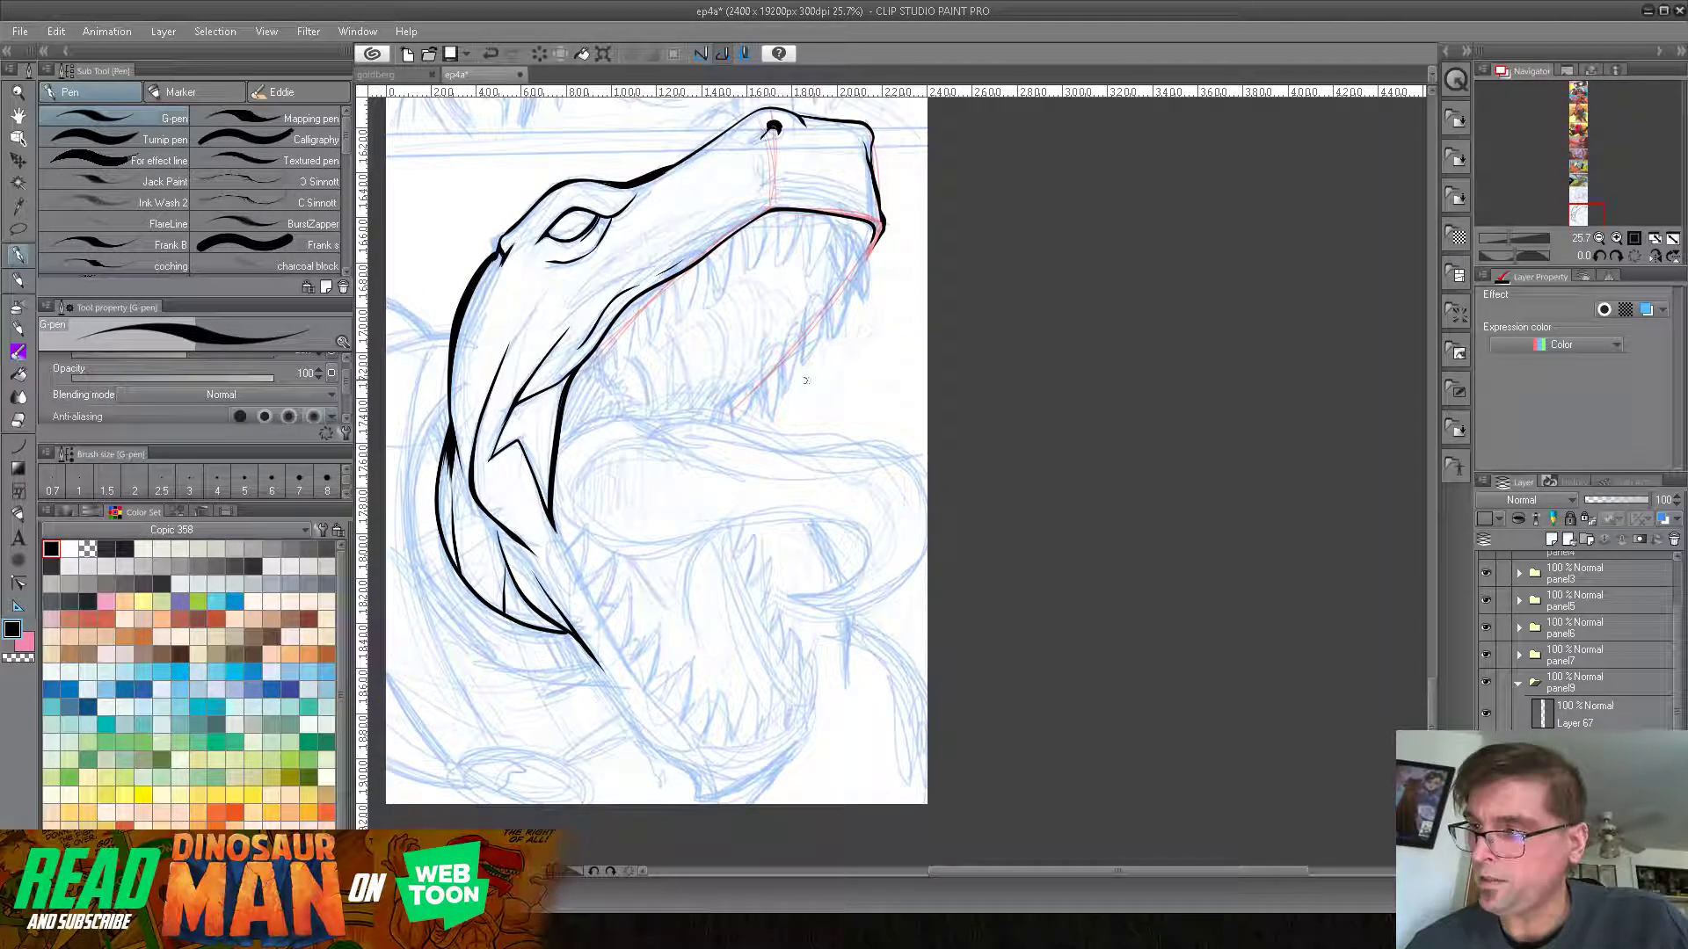
{"action": "left_click_drag", "start_coordinate": [1506, 239], "coordinate": [1512, 237]}
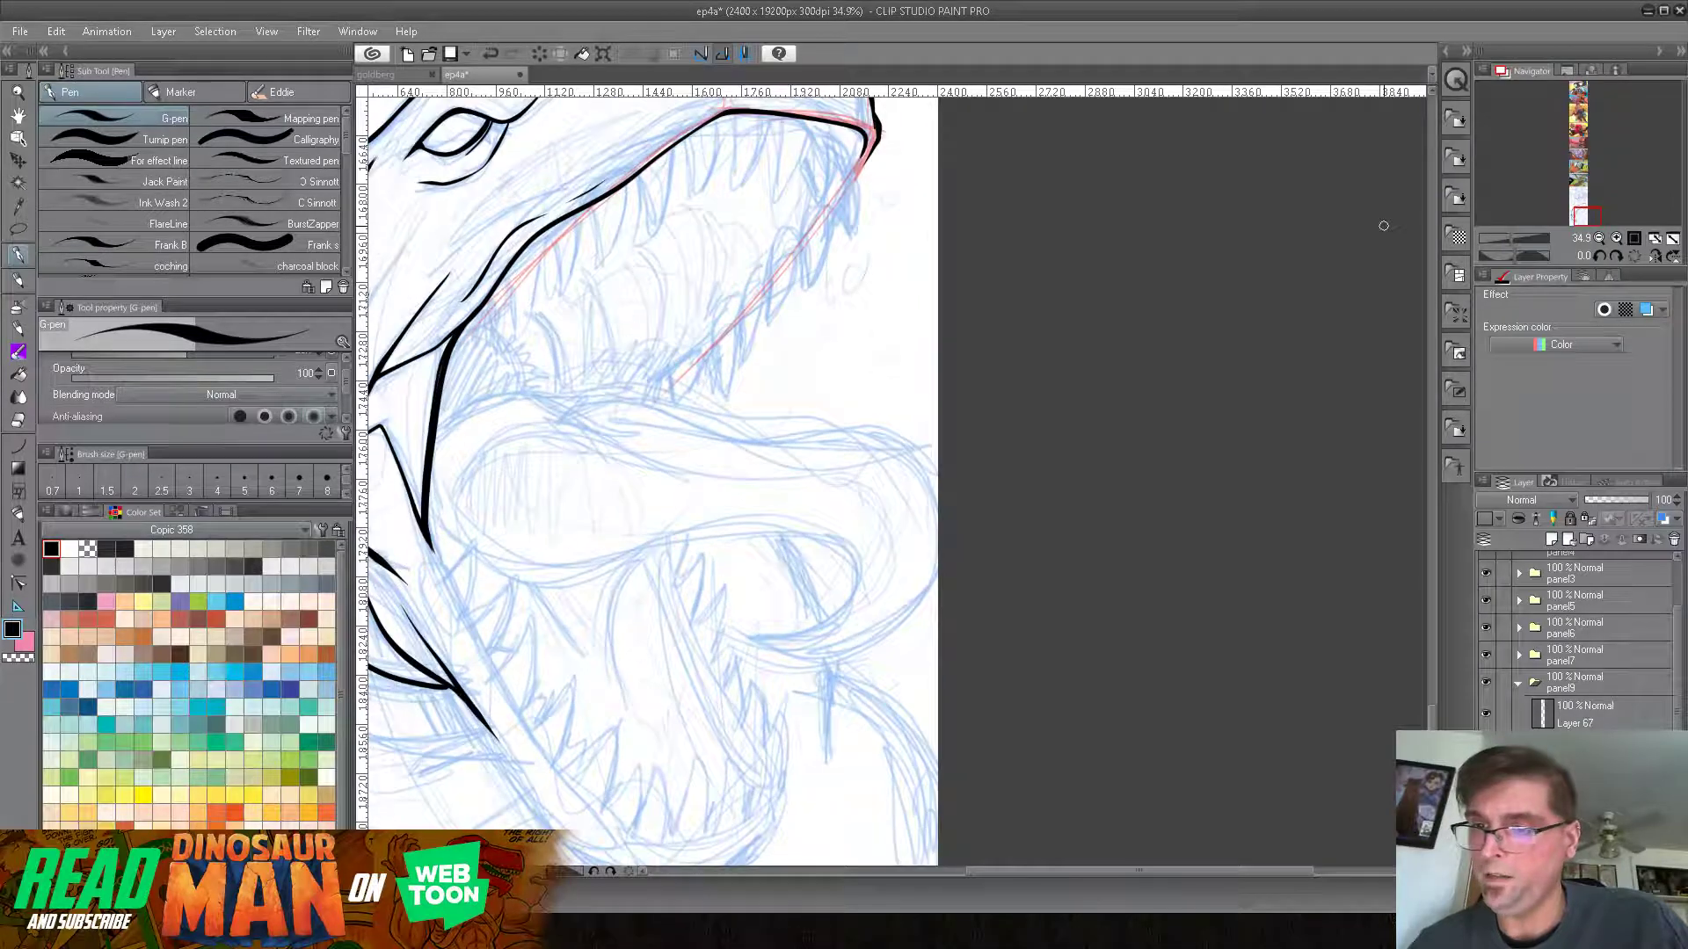
{"action": "left_click_drag", "start_coordinate": [603, 355], "coordinate": [770, 399]}
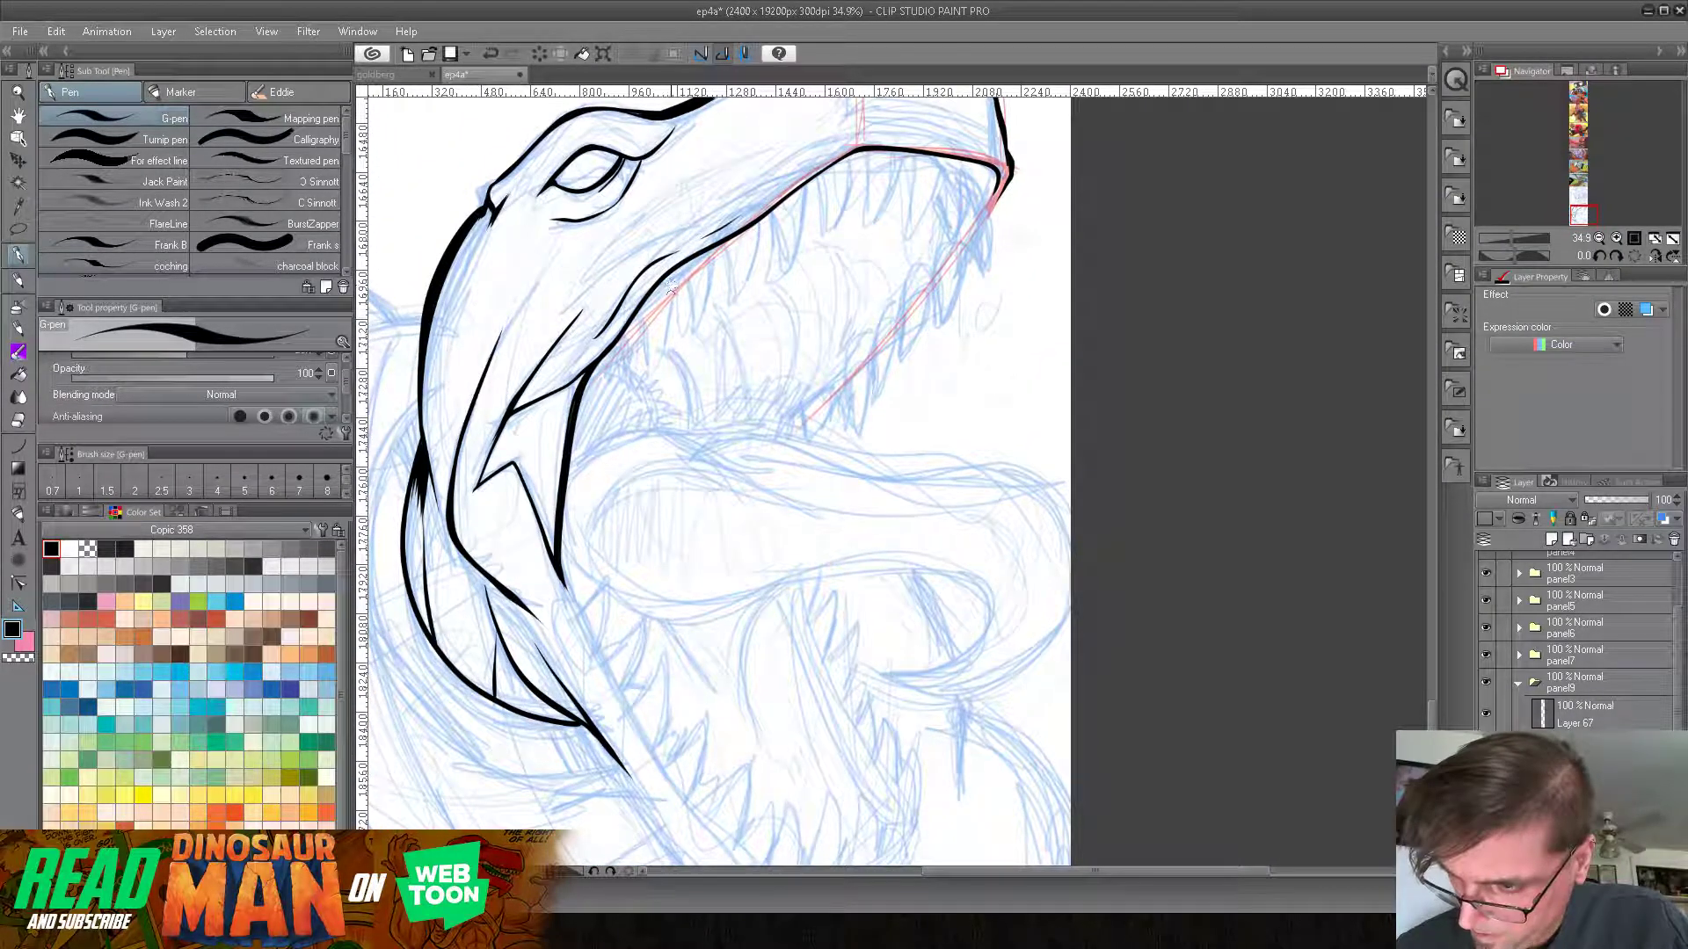
{"action": "mouse_move", "coordinate": [667, 316]}
{"action": "left_mouse_down"}
{"action": "mouse_move", "coordinate": [650, 374]}
{"action": "mouse_move", "coordinate": [647, 307]}
{"action": "left_mouse_up"}
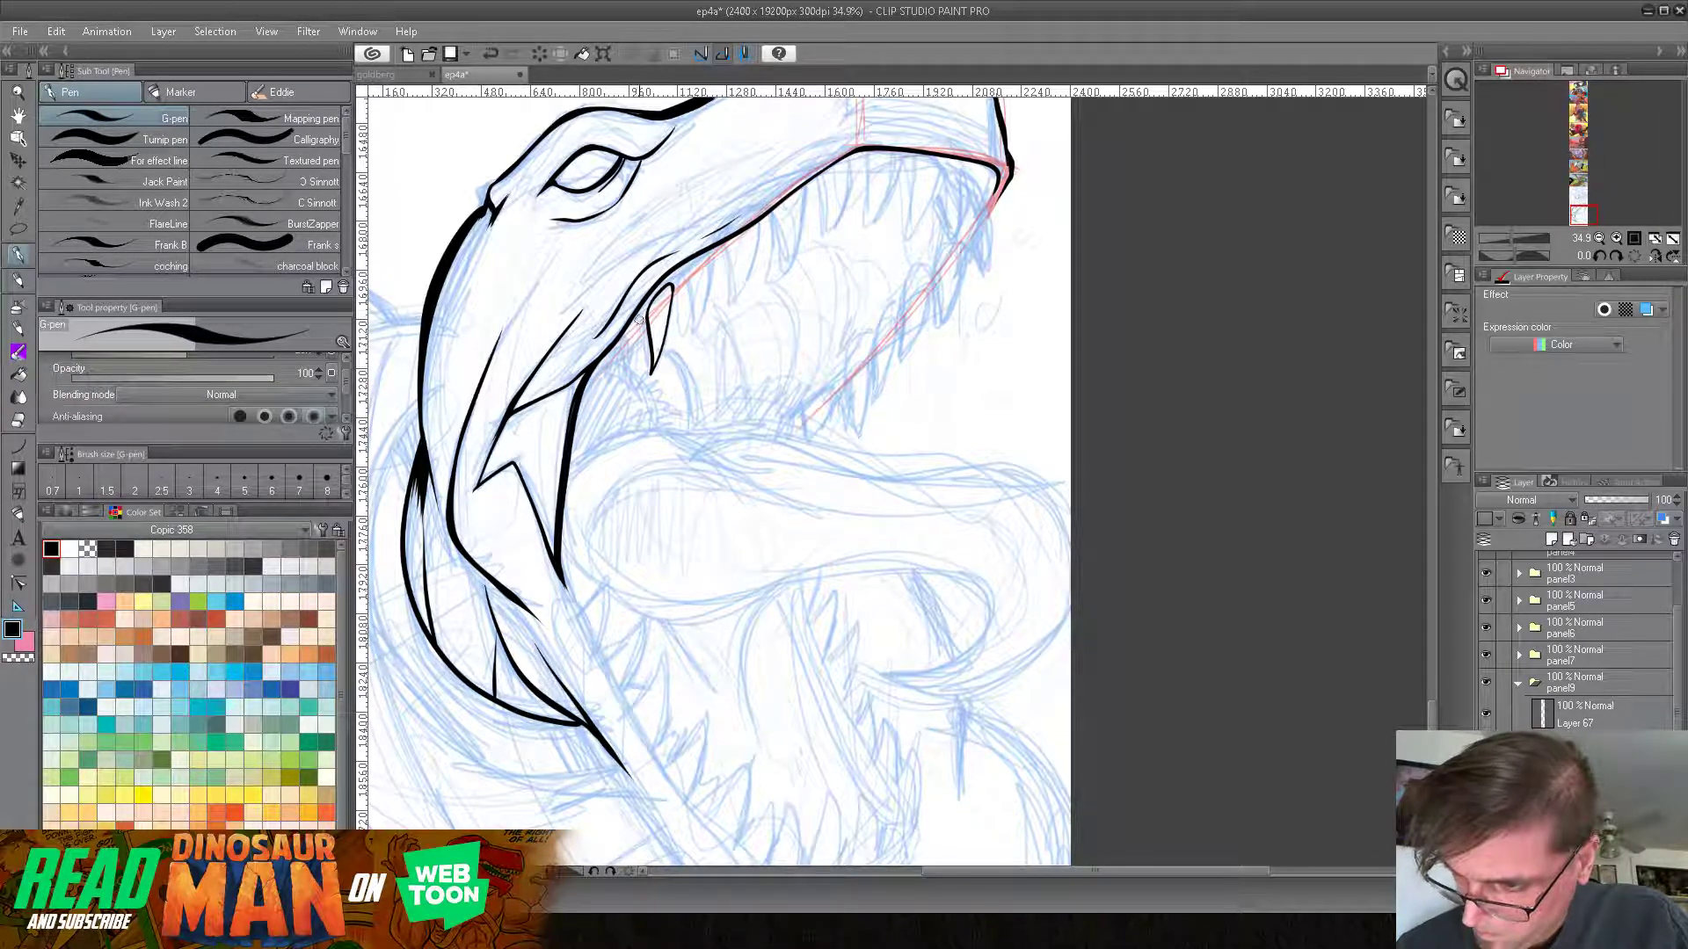
{"action": "mouse_move", "coordinate": [631, 369]}
{"action": "left_mouse_down"}
{"action": "mouse_move", "coordinate": [642, 314]}
{"action": "mouse_move", "coordinate": [607, 398]}
{"action": "mouse_move", "coordinate": [623, 343]}
{"action": "left_mouse_up"}
{"action": "mouse_move", "coordinate": [675, 280]}
{"action": "left_mouse_down"}
{"action": "mouse_move", "coordinate": [683, 339]}
{"action": "mouse_move", "coordinate": [701, 266]}
{"action": "mouse_move", "coordinate": [677, 280]}
{"action": "left_mouse_up"}
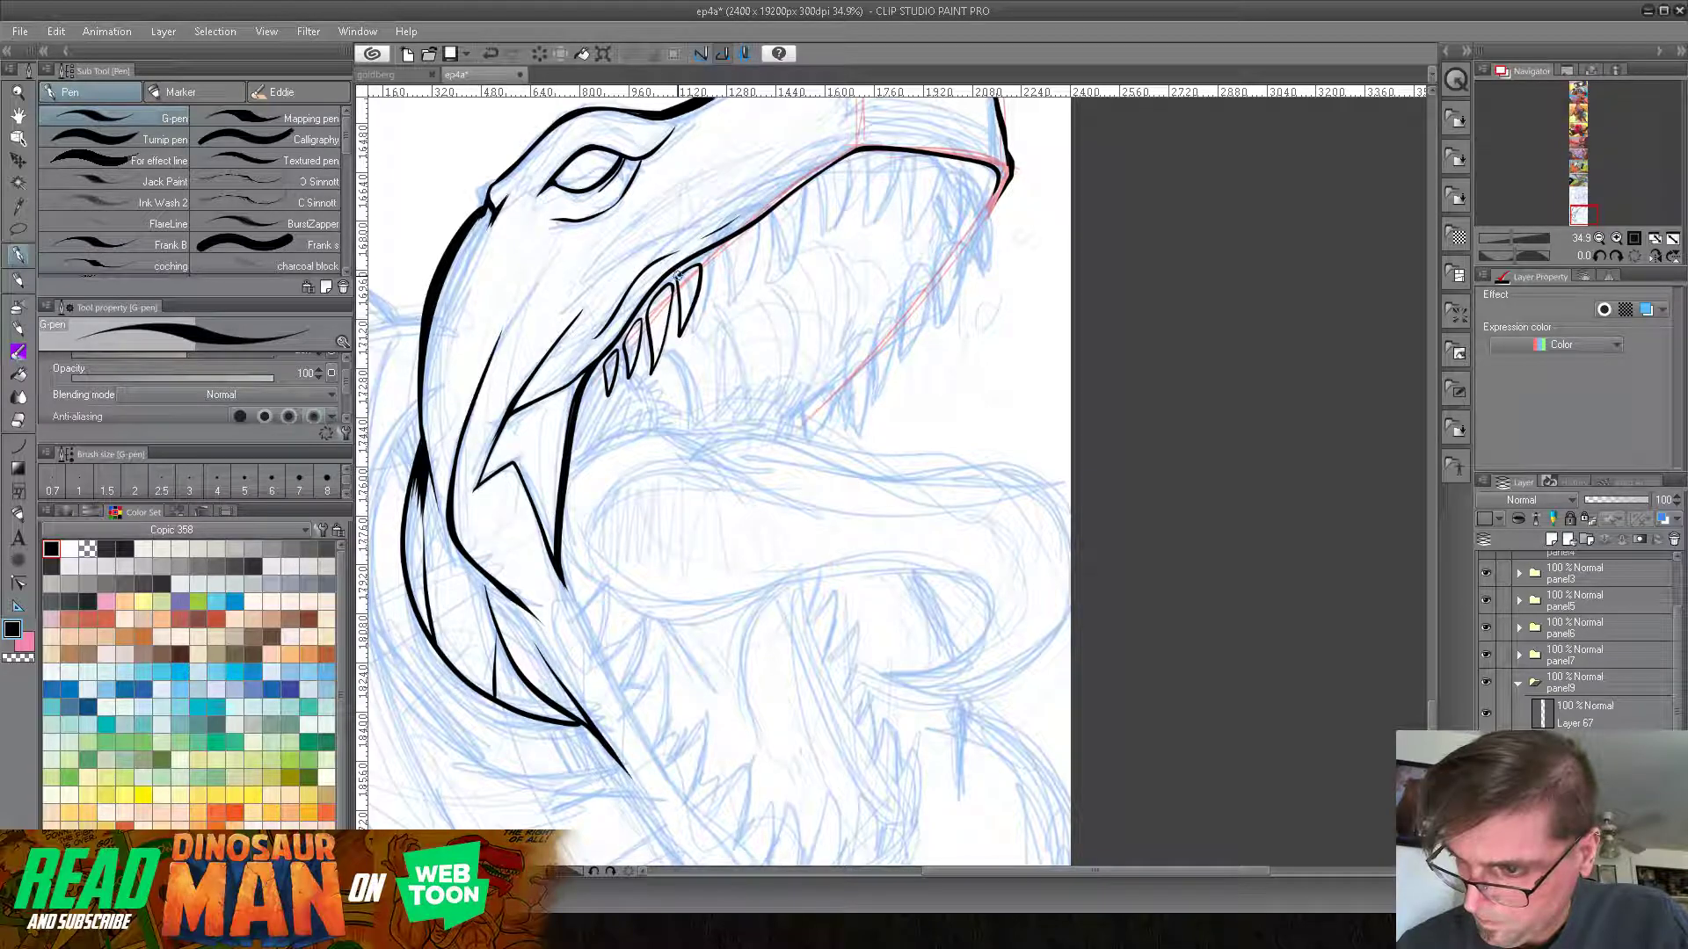
{"action": "left_click_drag", "start_coordinate": [607, 369], "coordinate": [571, 410]}
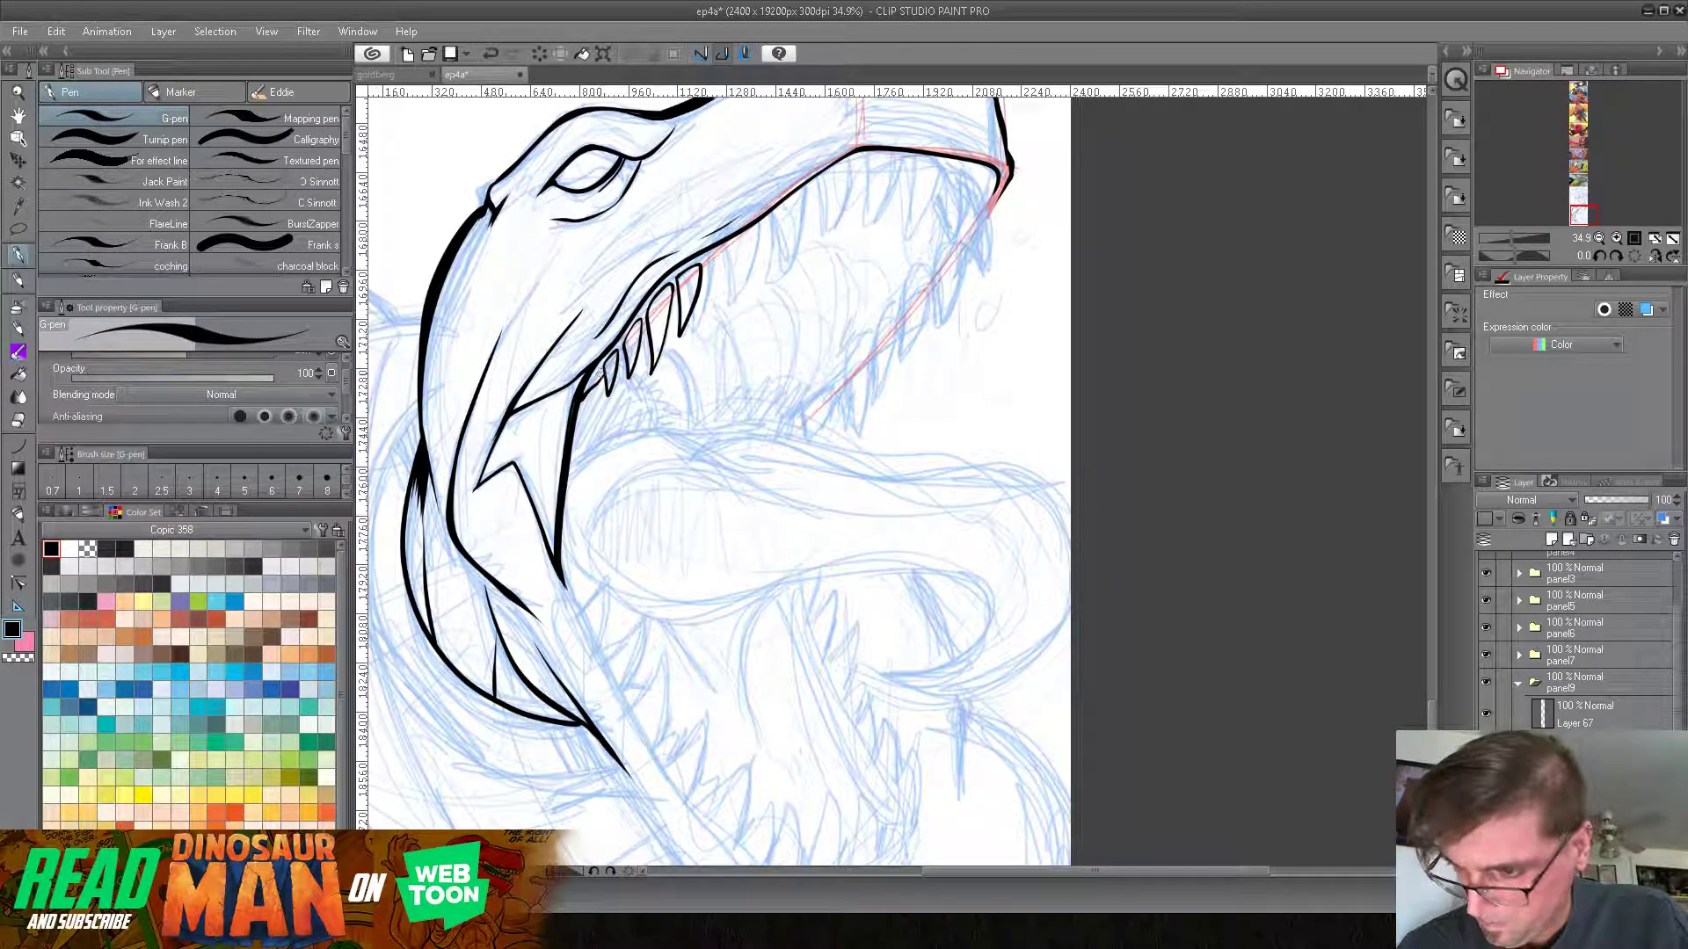
{"action": "left_click_drag", "start_coordinate": [639, 341], "coordinate": [646, 329]}
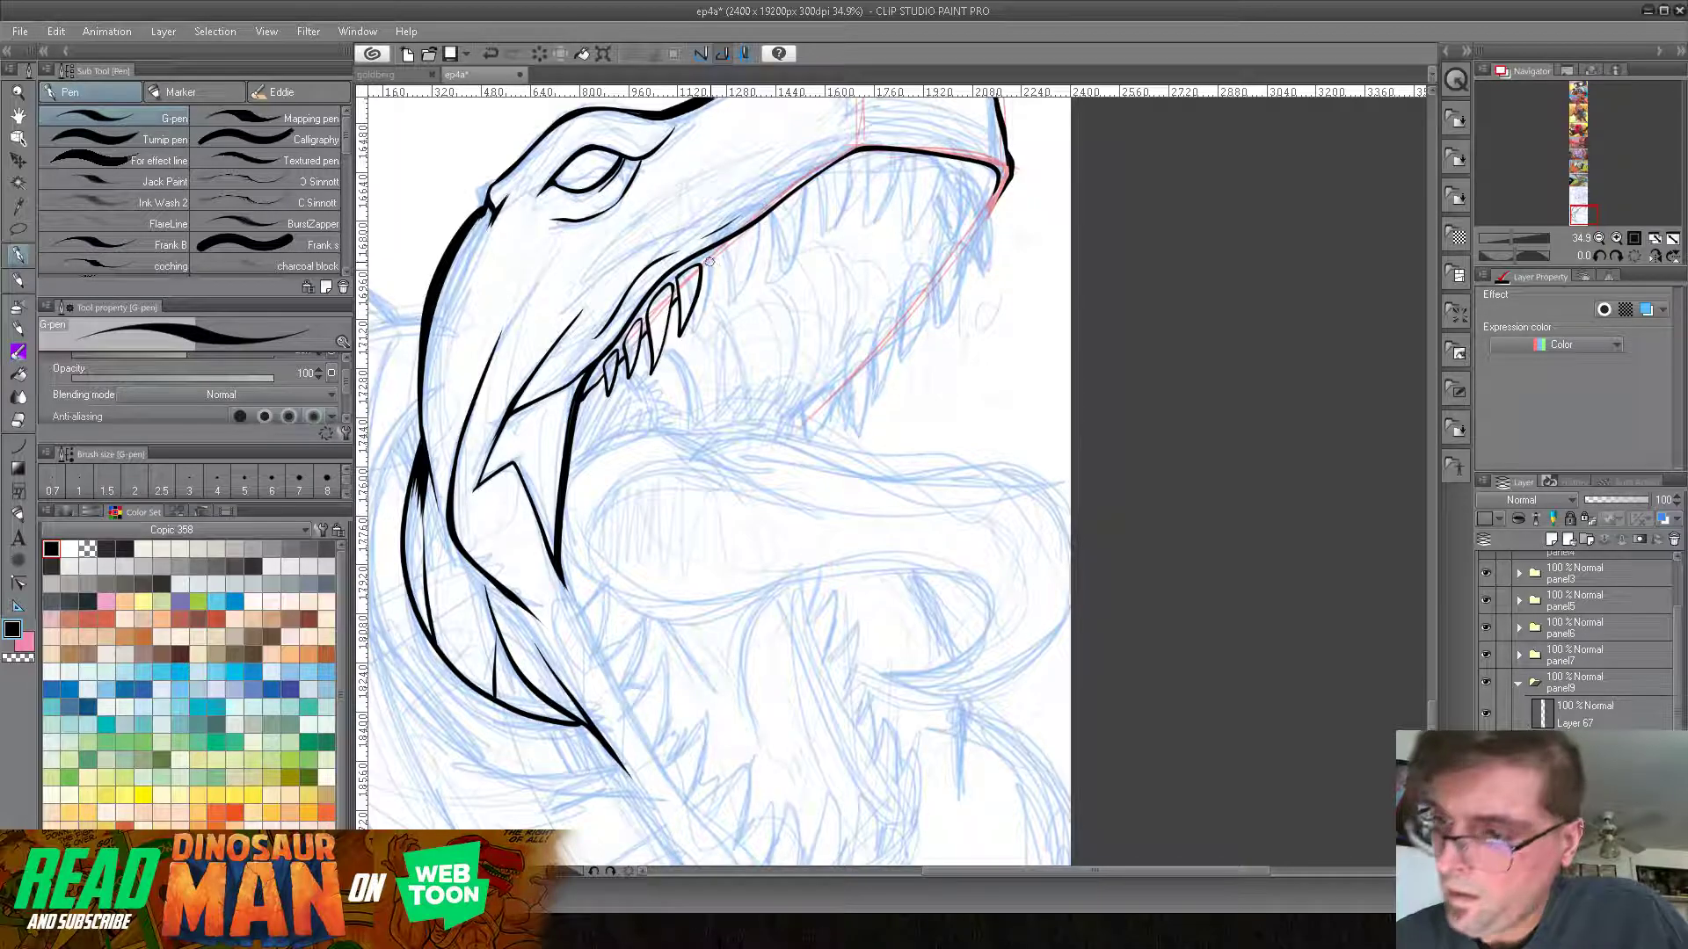
Step: Continue the near-side upper teeth forward from the fifth tooth to the tip of the snout, following the sketch
{"action": "mouse_move", "coordinate": [710, 262]}
{"action": "left_mouse_down"}
{"action": "mouse_move", "coordinate": [711, 315]}
{"action": "mouse_move", "coordinate": [736, 242]}
{"action": "left_mouse_up"}
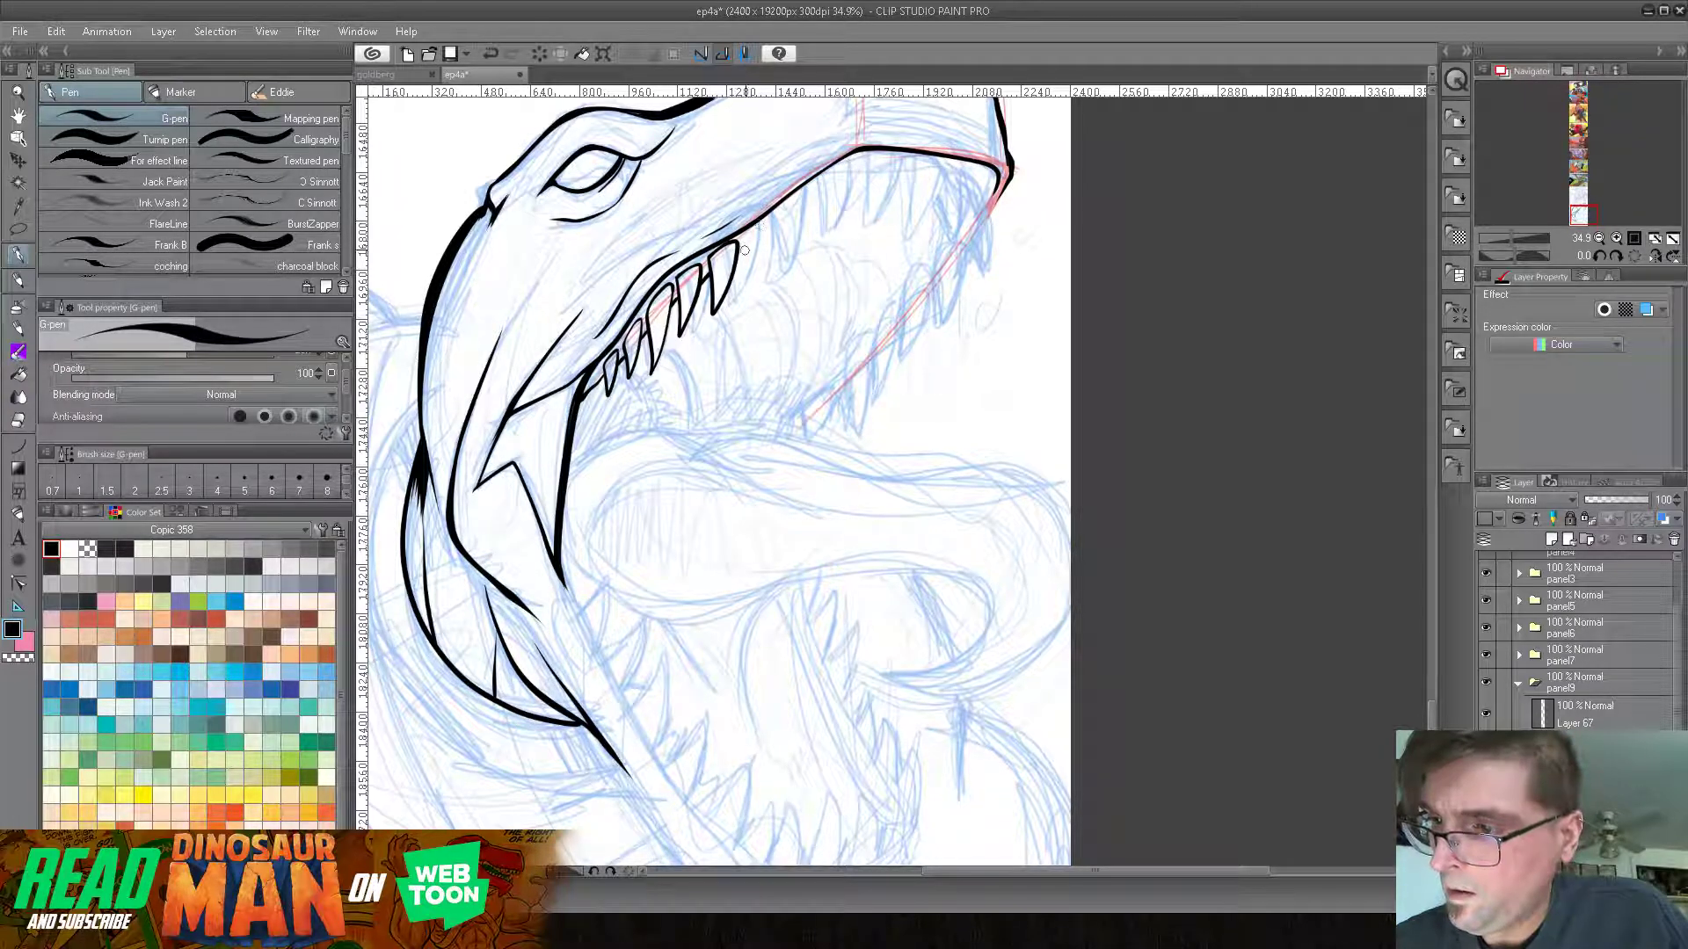
{"action": "mouse_move", "coordinate": [741, 236]}
{"action": "left_mouse_down"}
{"action": "mouse_move", "coordinate": [742, 298]}
{"action": "mouse_move", "coordinate": [770, 245]}
{"action": "left_mouse_up"}
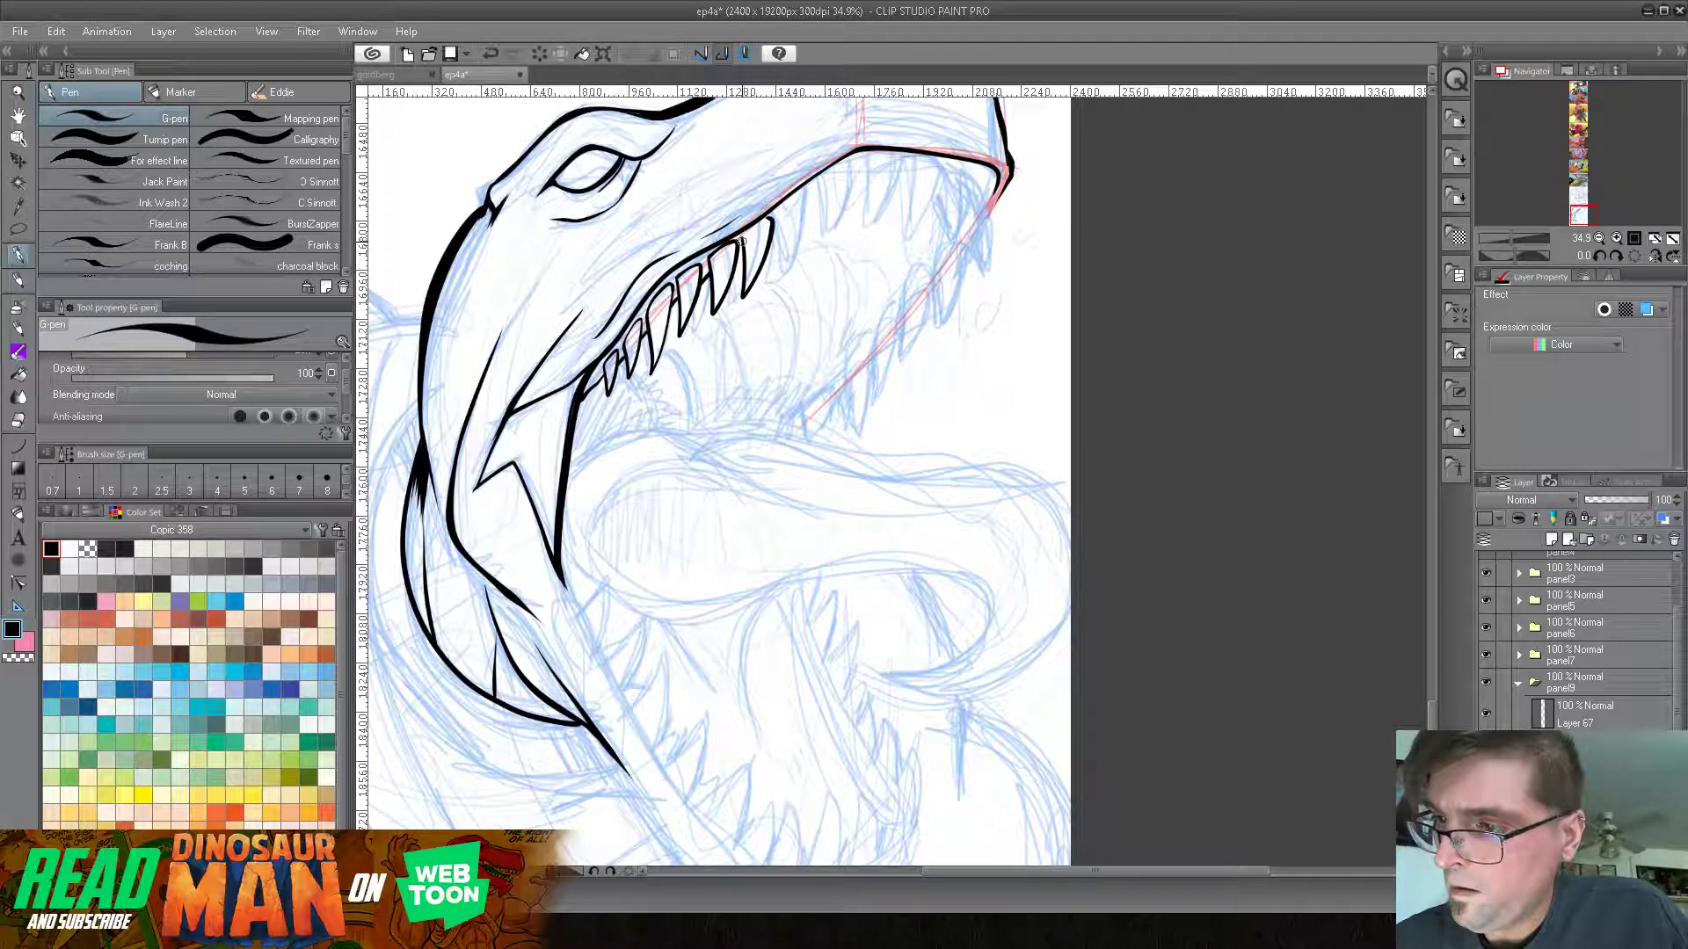
{"action": "mouse_move", "coordinate": [777, 209]}
{"action": "left_mouse_down"}
{"action": "mouse_move", "coordinate": [787, 273]}
{"action": "mouse_move", "coordinate": [816, 186]}
{"action": "left_mouse_up"}
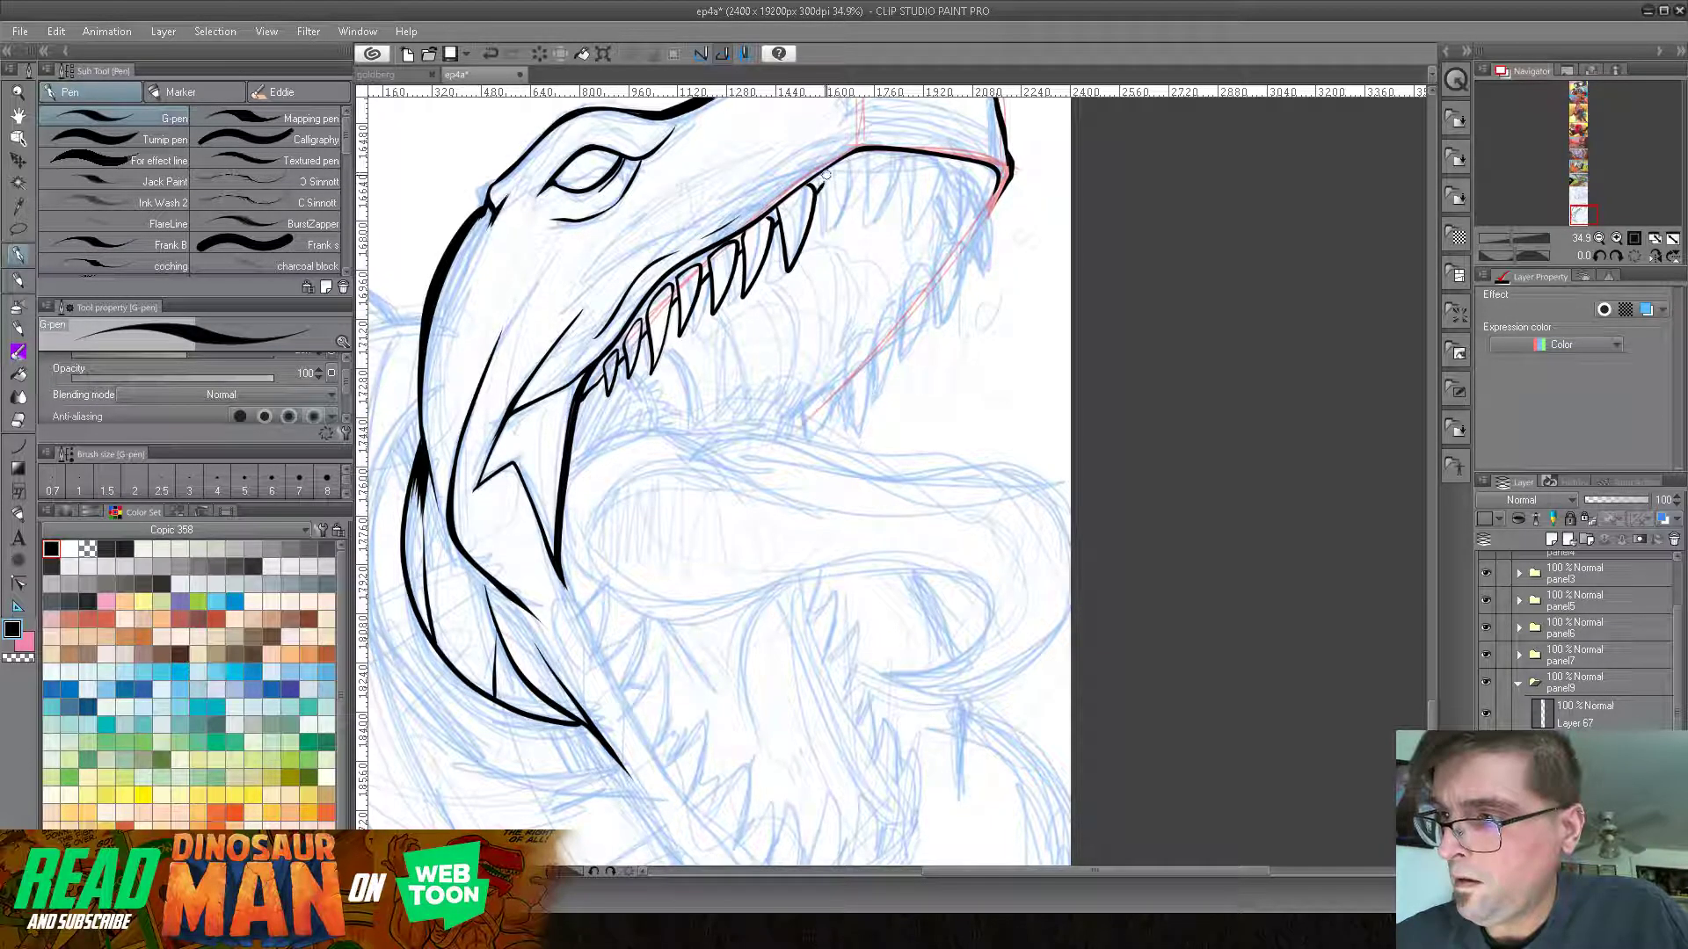
{"action": "mouse_move", "coordinate": [848, 163]}
{"action": "left_mouse_down"}
{"action": "mouse_move", "coordinate": [834, 225]}
{"action": "mouse_move", "coordinate": [822, 181]}
{"action": "mouse_move", "coordinate": [861, 183]}
{"action": "mouse_move", "coordinate": [866, 231]}
{"action": "mouse_move", "coordinate": [893, 155]}
{"action": "mouse_move", "coordinate": [858, 160]}
{"action": "left_mouse_up"}
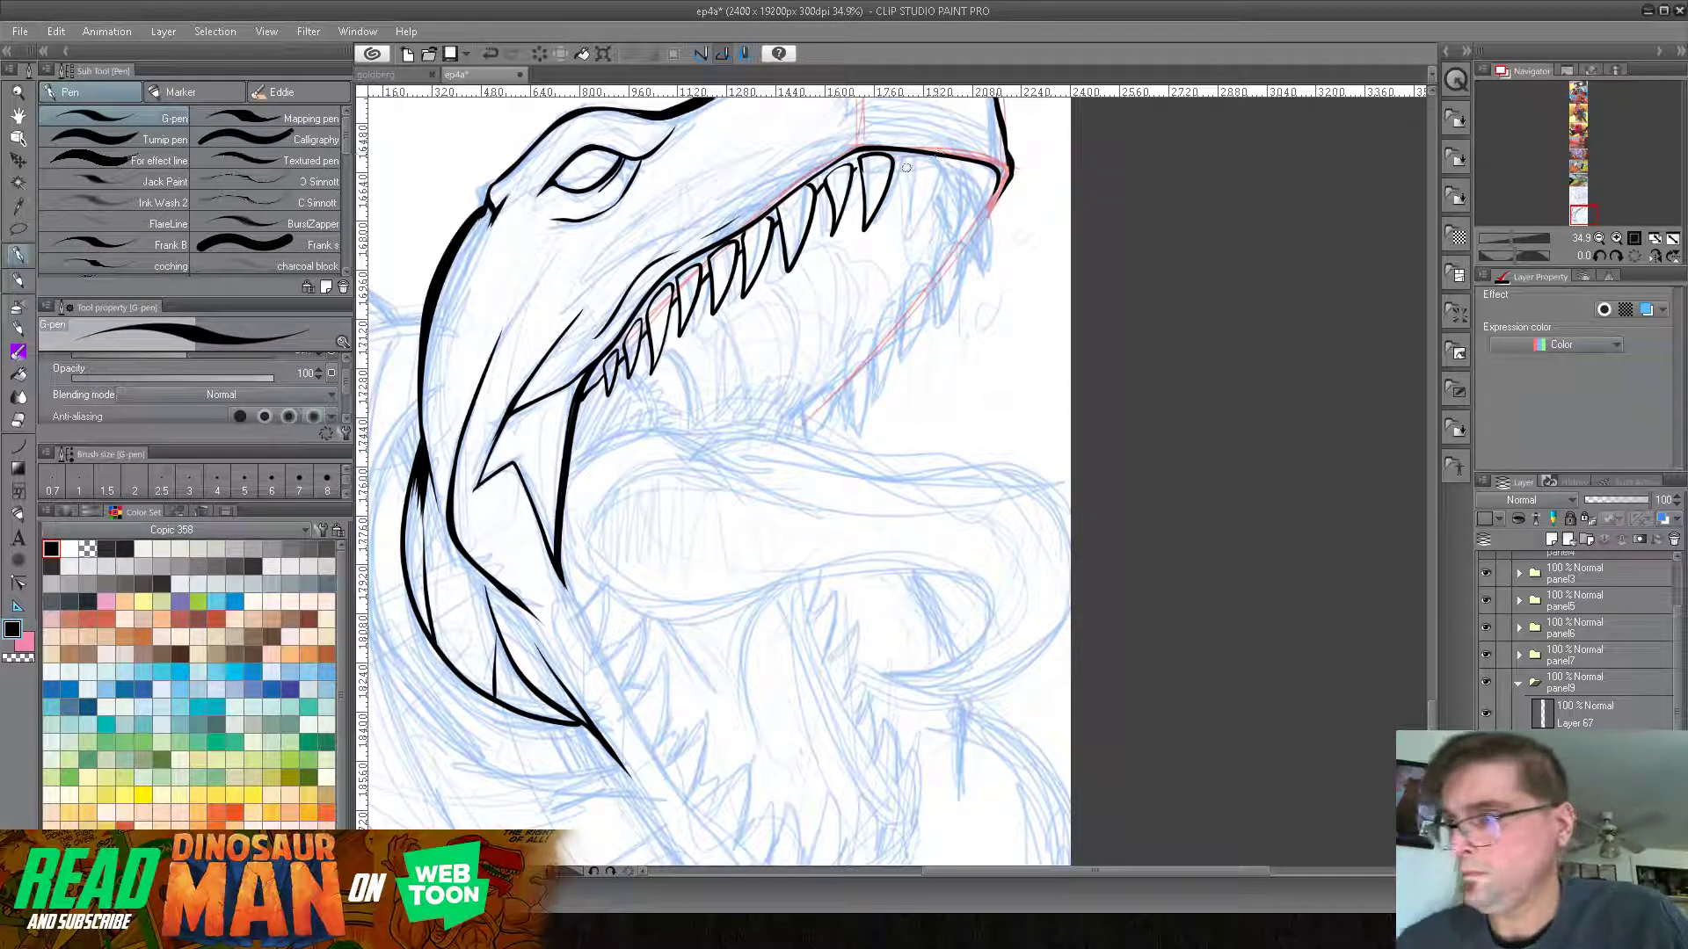
{"action": "mouse_move", "coordinate": [897, 158]}
{"action": "left_mouse_down"}
{"action": "mouse_move", "coordinate": [910, 239]}
{"action": "mouse_move", "coordinate": [934, 163]}
{"action": "mouse_move", "coordinate": [895, 156]}
{"action": "mouse_move", "coordinate": [941, 181]}
{"action": "mouse_move", "coordinate": [942, 244]}
{"action": "mouse_move", "coordinate": [976, 166]}
{"action": "mouse_move", "coordinate": [936, 159]}
{"action": "left_mouse_up"}
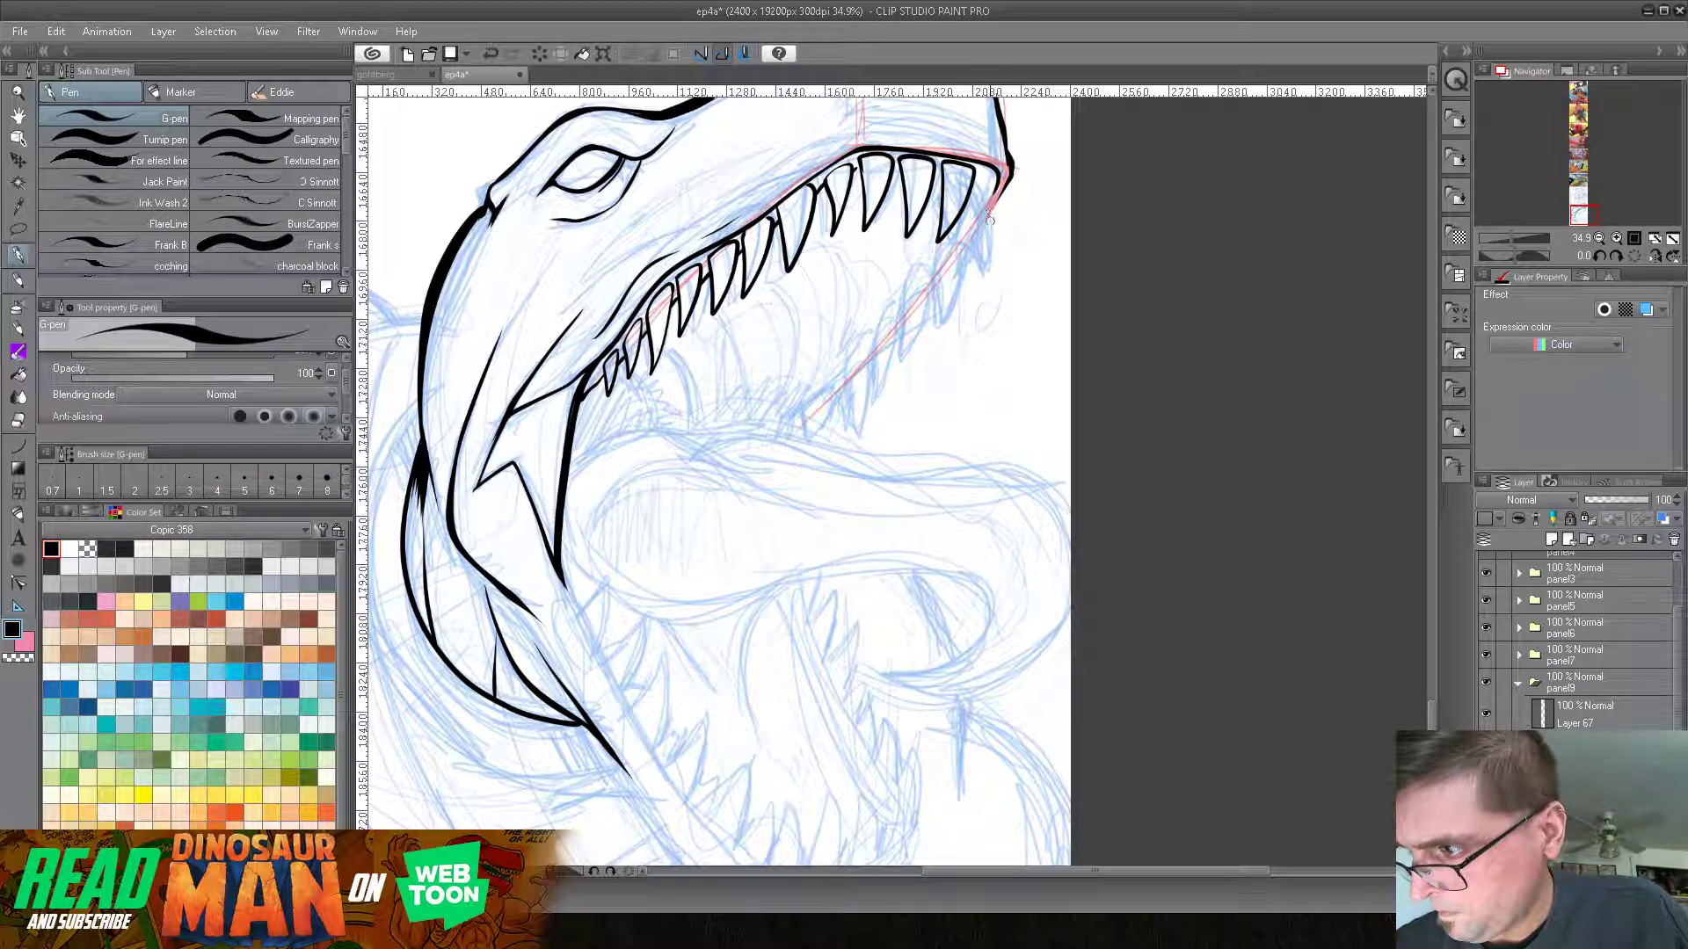
Step: Ink the first three far-side teeth of the upper jaw, working back from the tip of the snout
{"action": "mouse_move", "coordinate": [992, 178]}
{"action": "left_mouse_down"}
{"action": "mouse_move", "coordinate": [985, 273]}
{"action": "mouse_move", "coordinate": [976, 199]}
{"action": "left_mouse_up"}
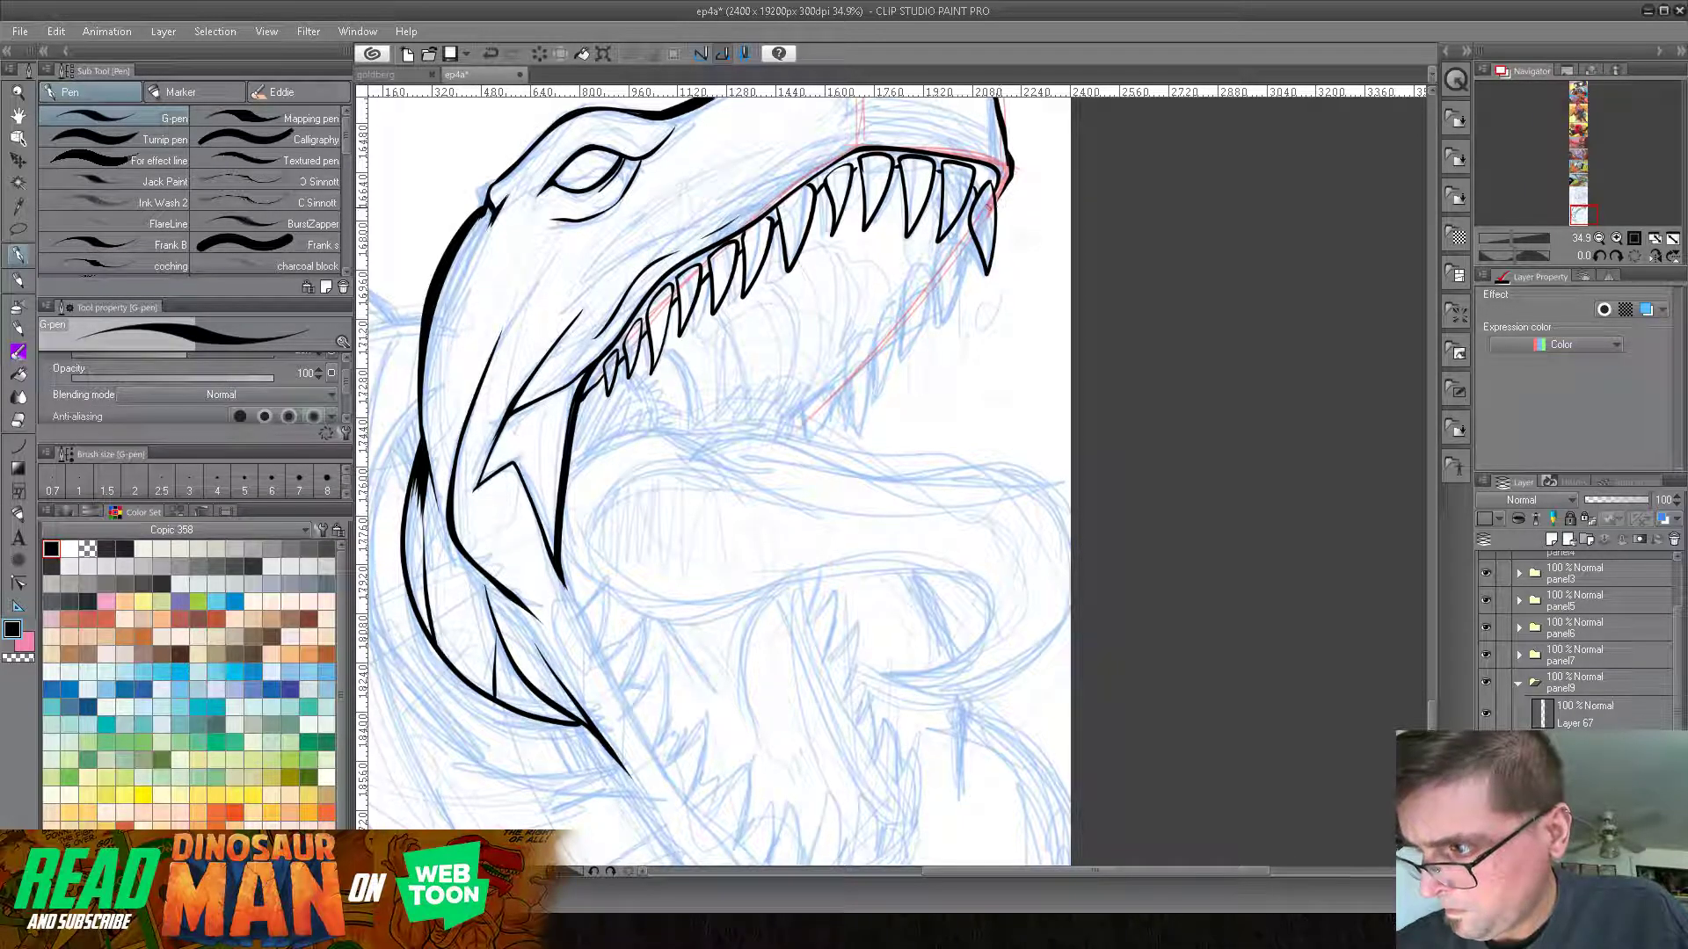
{"action": "mouse_move", "coordinate": [930, 243]}
{"action": "left_mouse_down"}
{"action": "mouse_move", "coordinate": [914, 262]}
{"action": "mouse_move", "coordinate": [932, 268]}
{"action": "mouse_move", "coordinate": [942, 330]}
{"action": "left_mouse_up"}
{"action": "left_click_drag", "start_coordinate": [942, 328], "coordinate": [962, 274]}
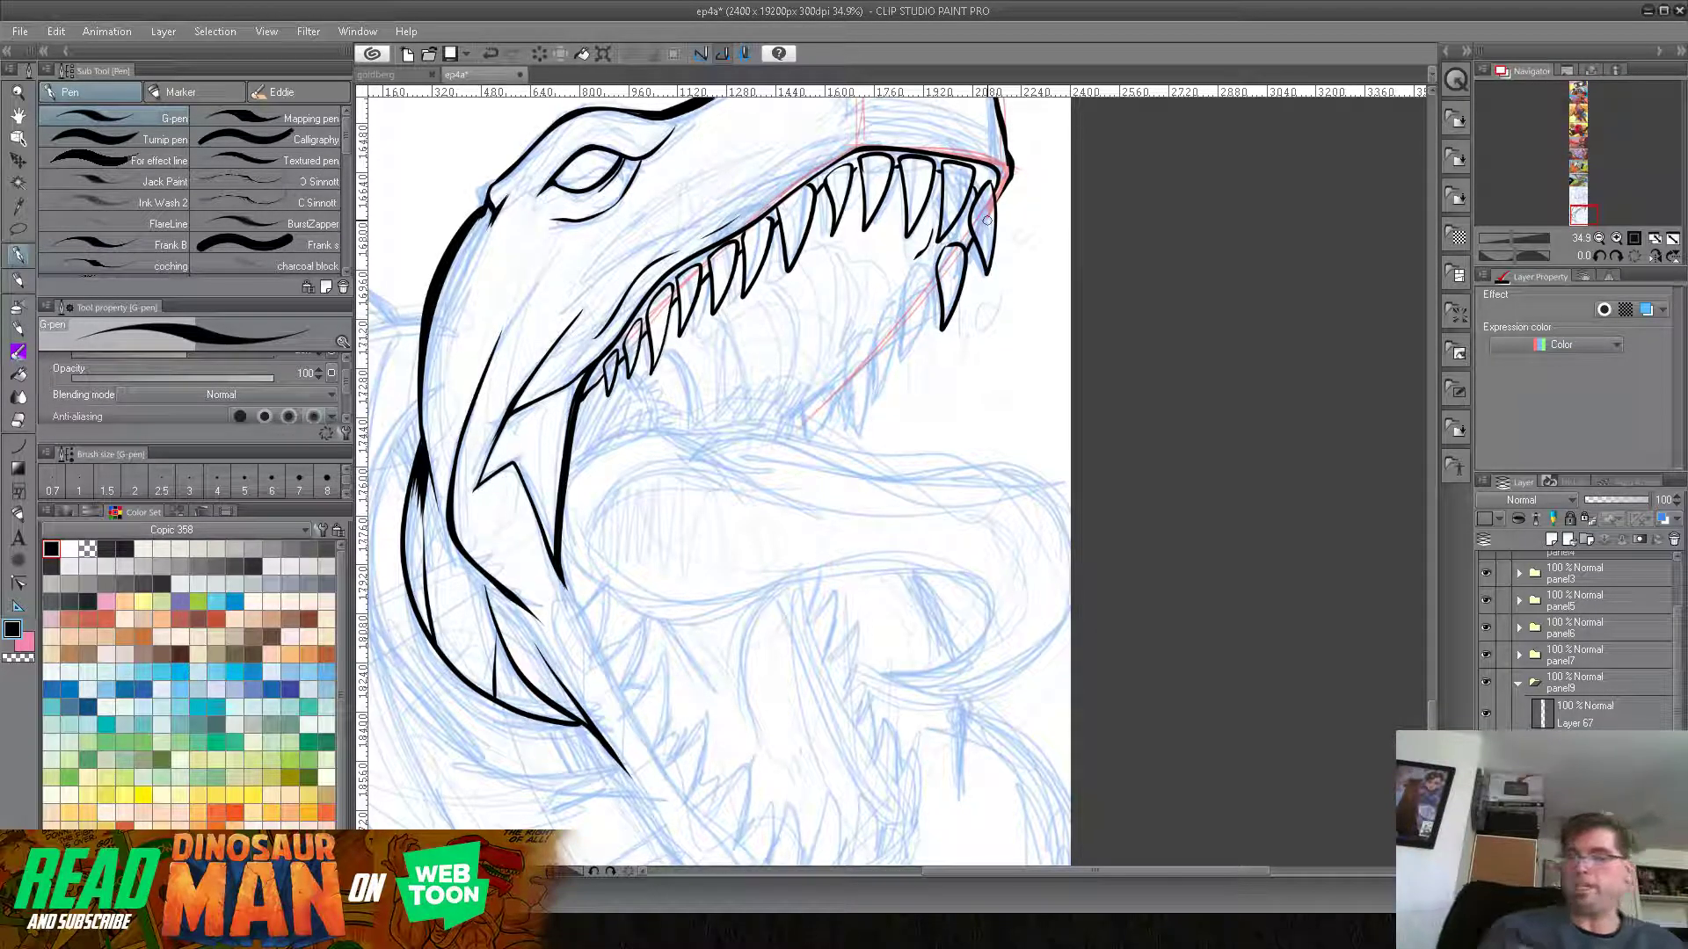
{"action": "mouse_move", "coordinate": [916, 260]}
{"action": "left_mouse_down"}
{"action": "mouse_move", "coordinate": [902, 361]}
{"action": "mouse_move", "coordinate": [932, 307]}
{"action": "mouse_move", "coordinate": [905, 303]}
{"action": "mouse_move", "coordinate": [914, 353]}
{"action": "mouse_move", "coordinate": [932, 293]}
{"action": "left_mouse_up"}
{"action": "left_click", "coordinate": [495, 54]}
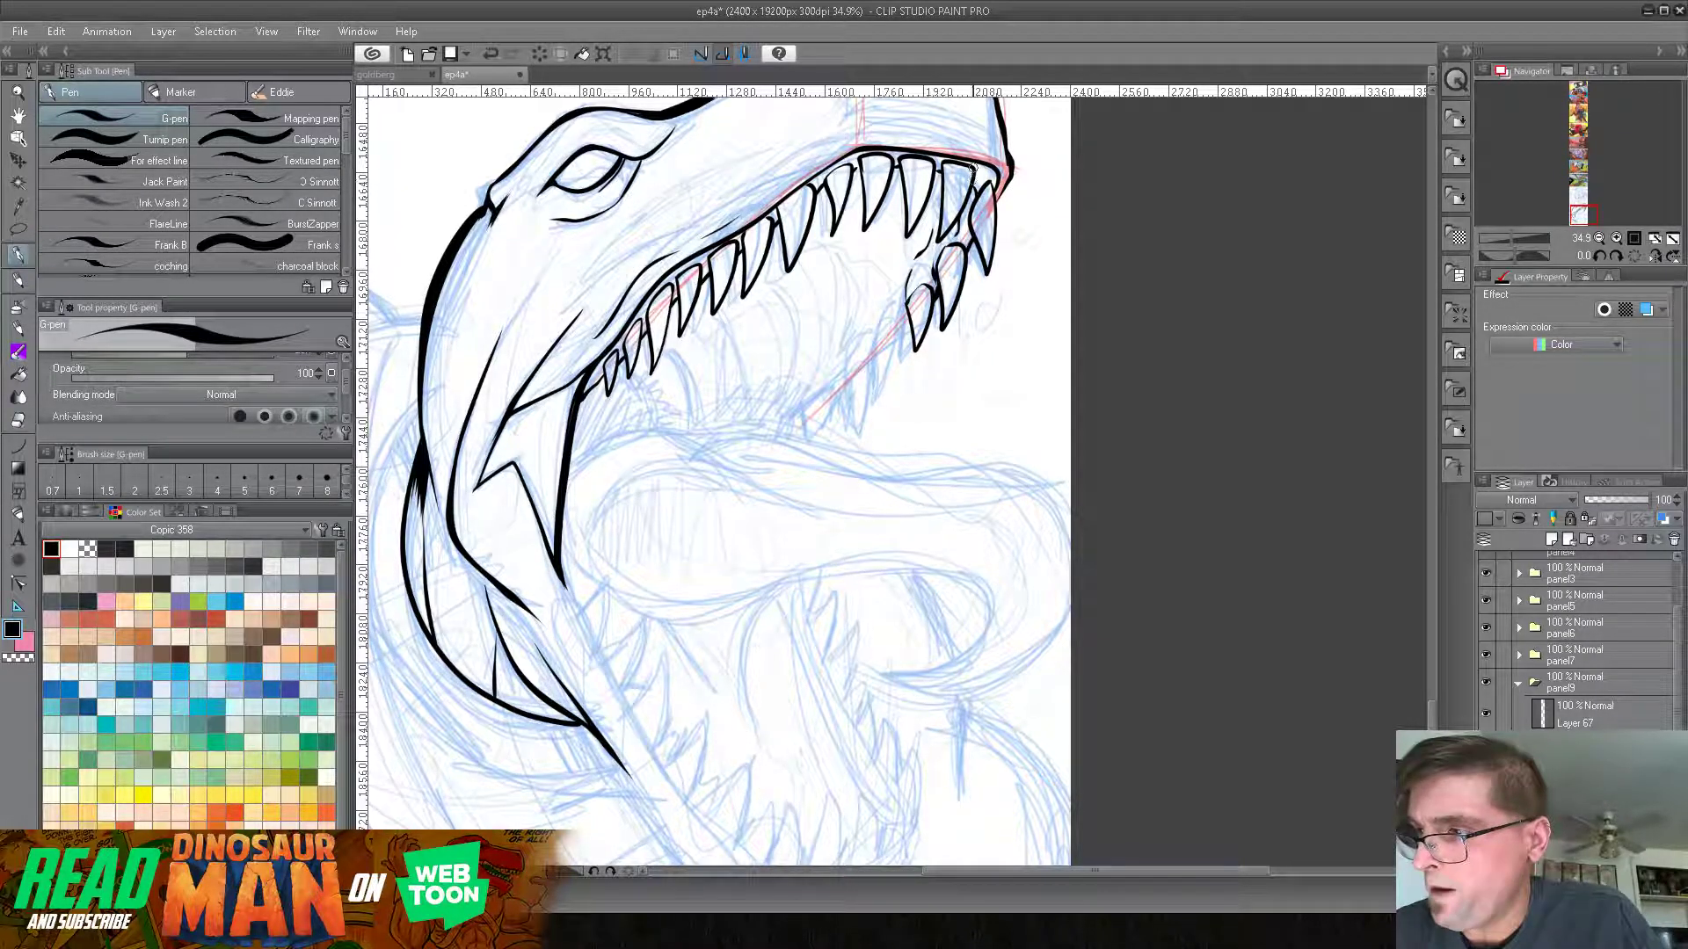
{"action": "key", "text": "c"}
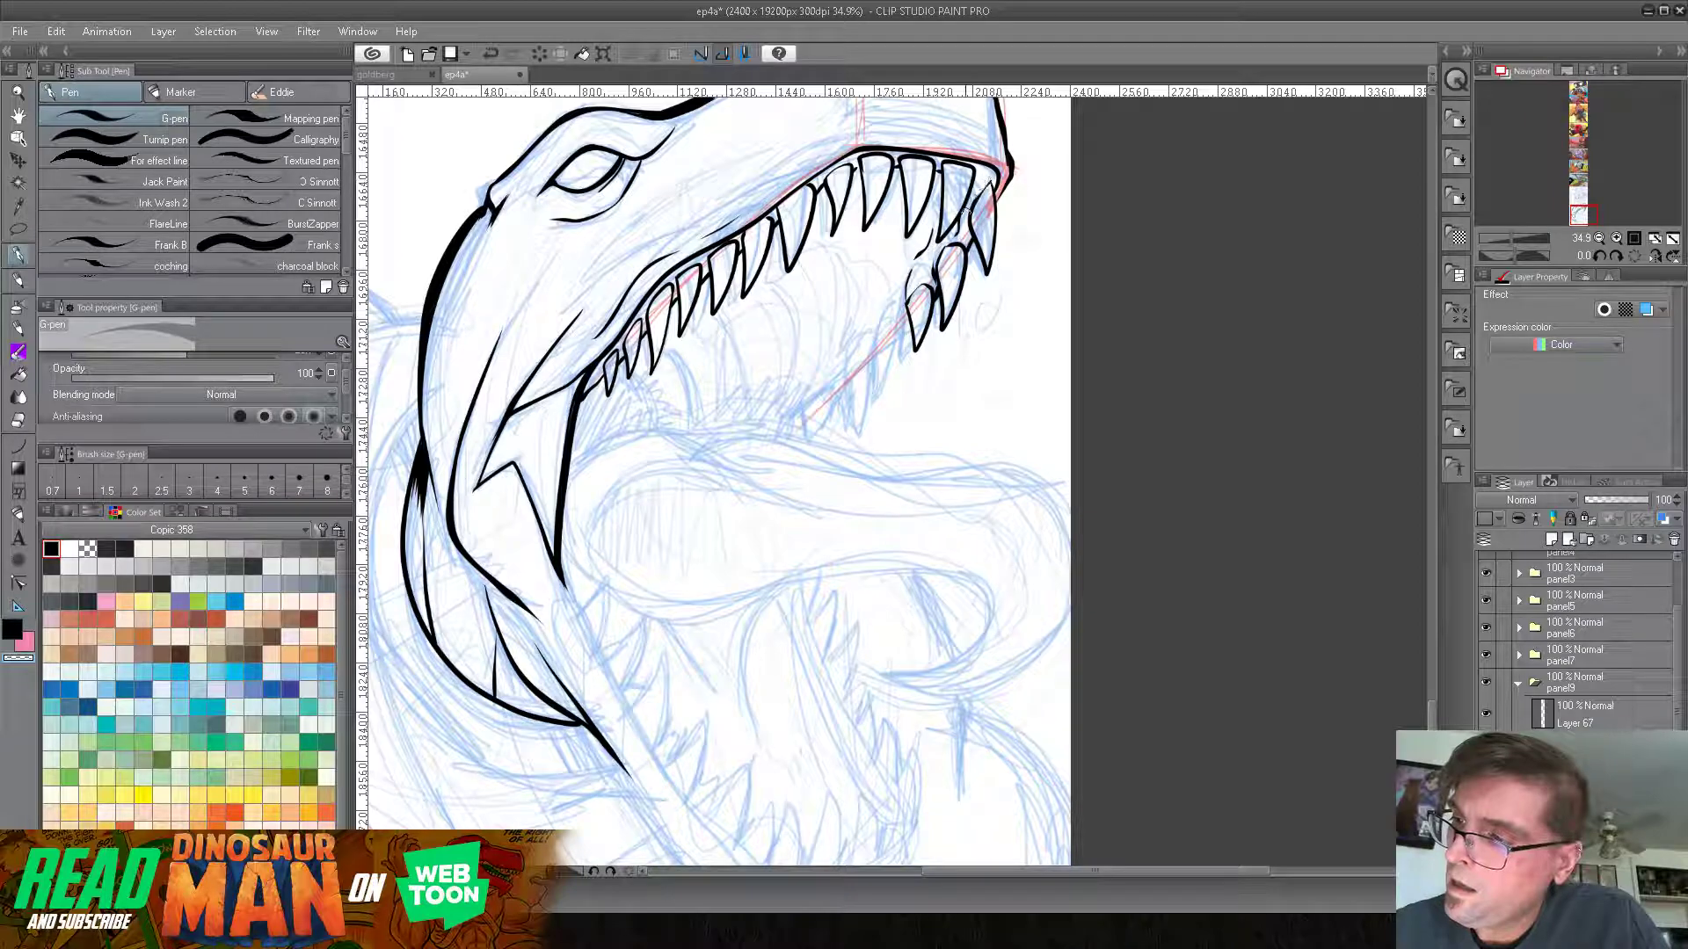
{"action": "left_click", "coordinate": [16, 627]}
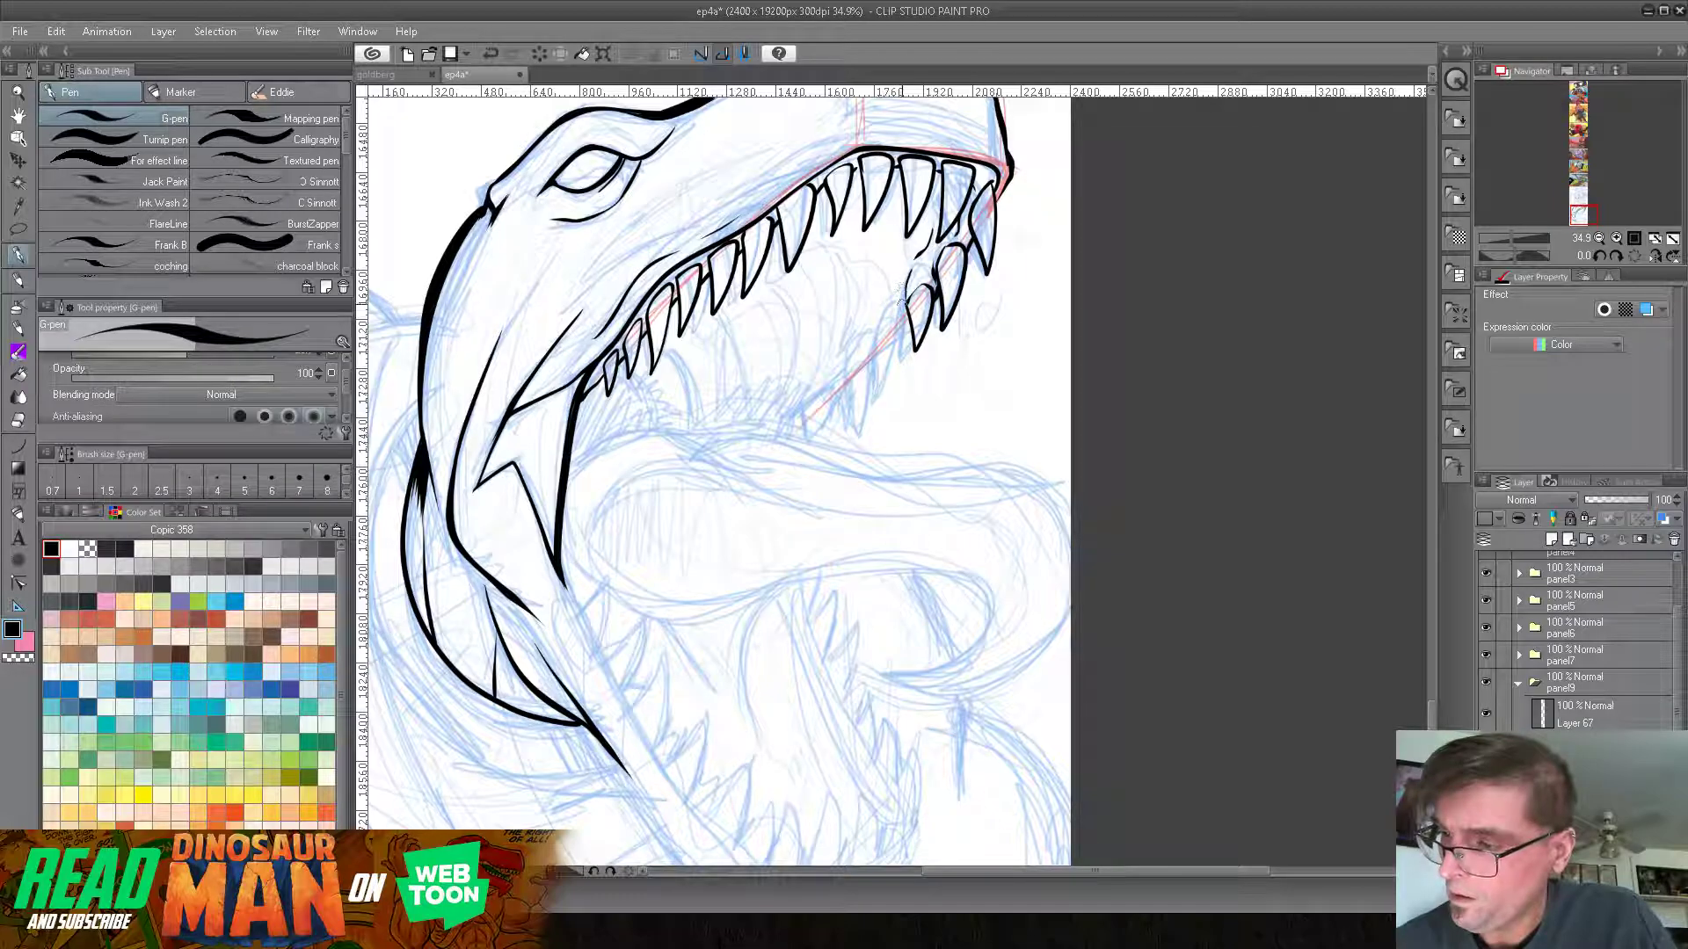
Step: Ink the remaining far-side upper teeth back to the inner mouth, and touch up the crease line at the mouth corner
{"action": "mouse_move", "coordinate": [901, 309]}
{"action": "left_mouse_down"}
{"action": "mouse_move", "coordinate": [894, 376]}
{"action": "mouse_move", "coordinate": [884, 324]}
{"action": "left_mouse_up"}
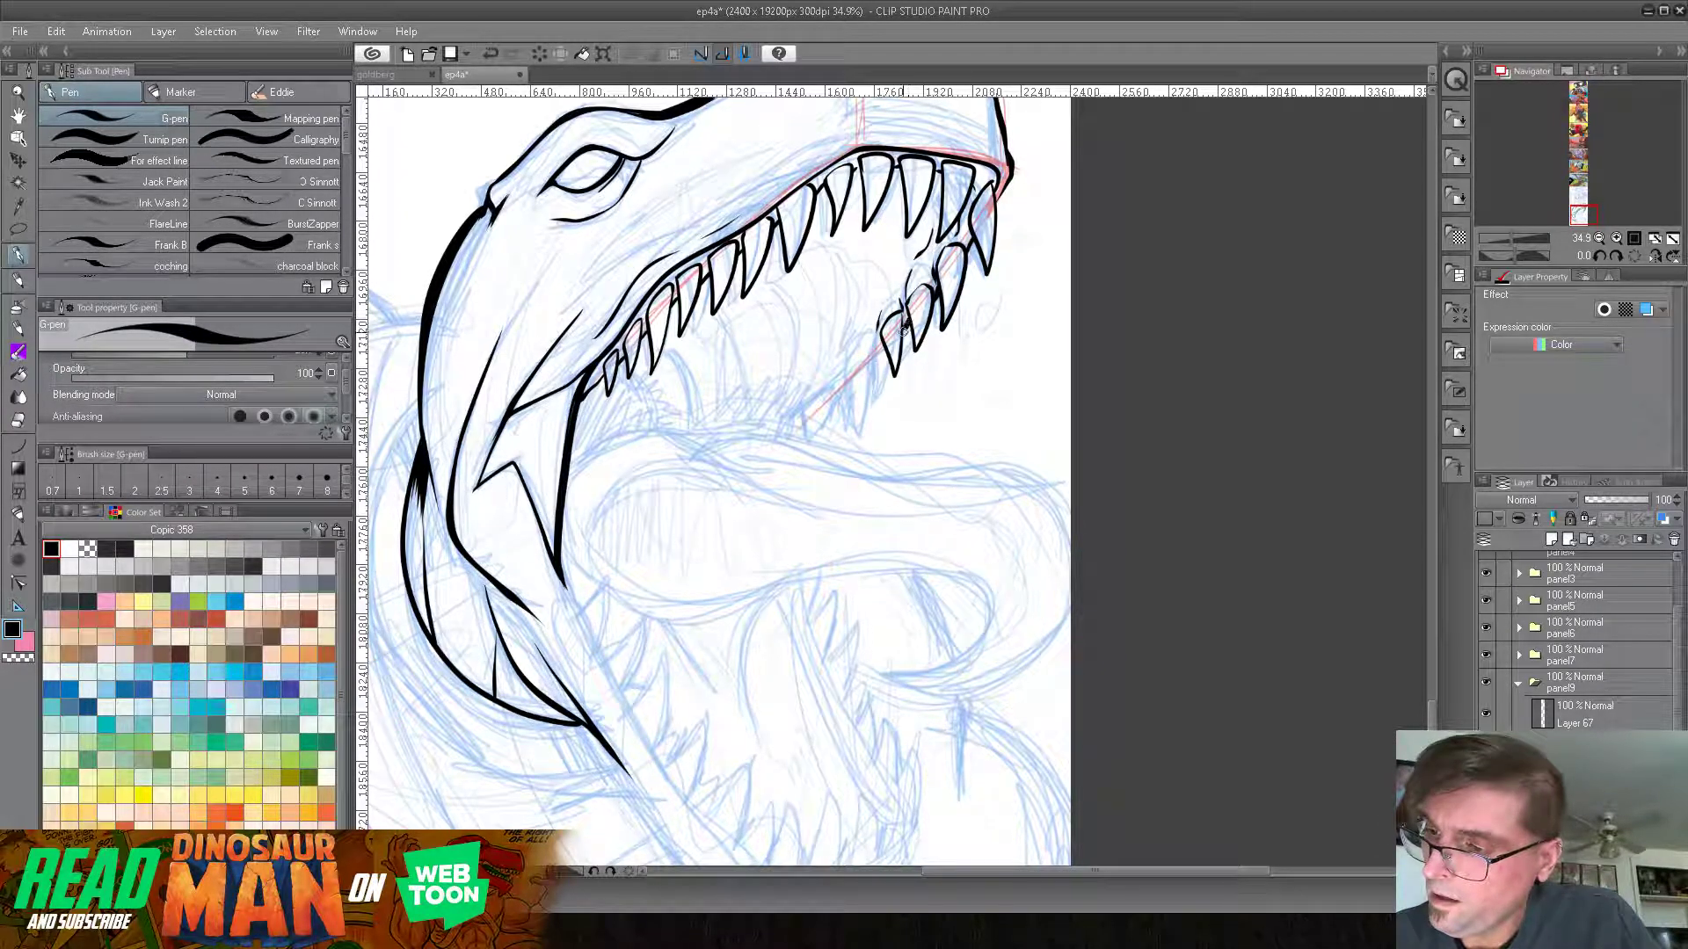
{"action": "mouse_move", "coordinate": [878, 341]}
{"action": "left_mouse_down"}
{"action": "mouse_move", "coordinate": [875, 406]}
{"action": "mouse_move", "coordinate": [857, 358]}
{"action": "mouse_move", "coordinate": [868, 334]}
{"action": "mouse_move", "coordinate": [849, 435]}
{"action": "mouse_move", "coordinate": [835, 388]}
{"action": "left_mouse_up"}
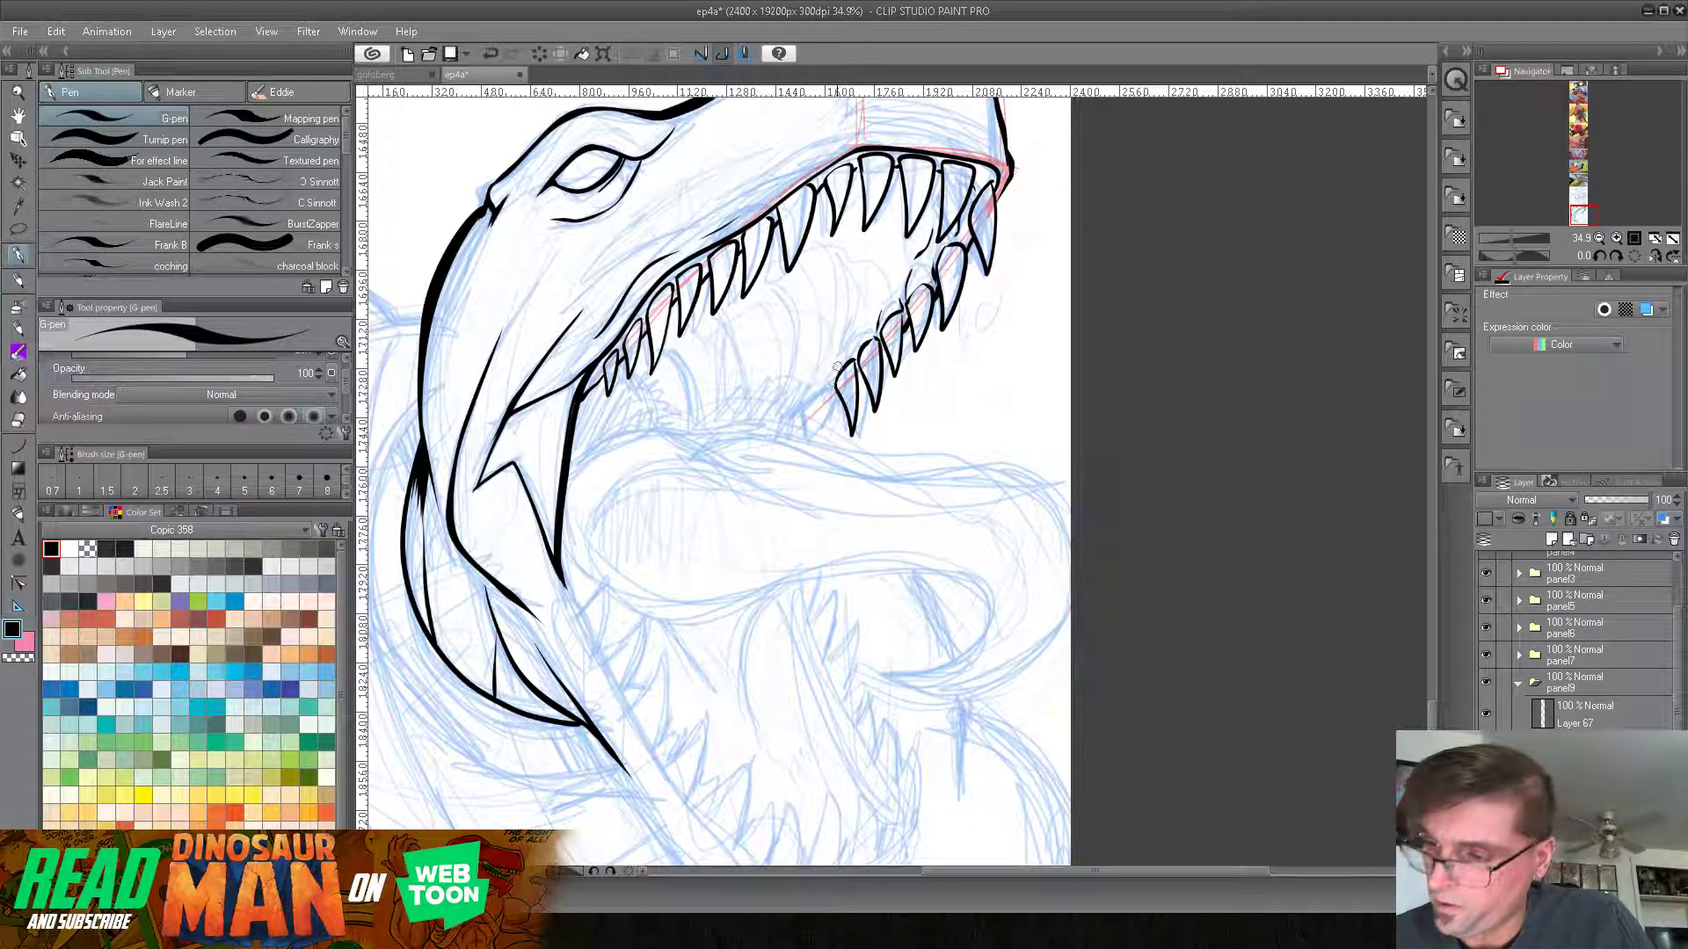
{"action": "left_click_drag", "start_coordinate": [842, 392], "coordinate": [791, 411]}
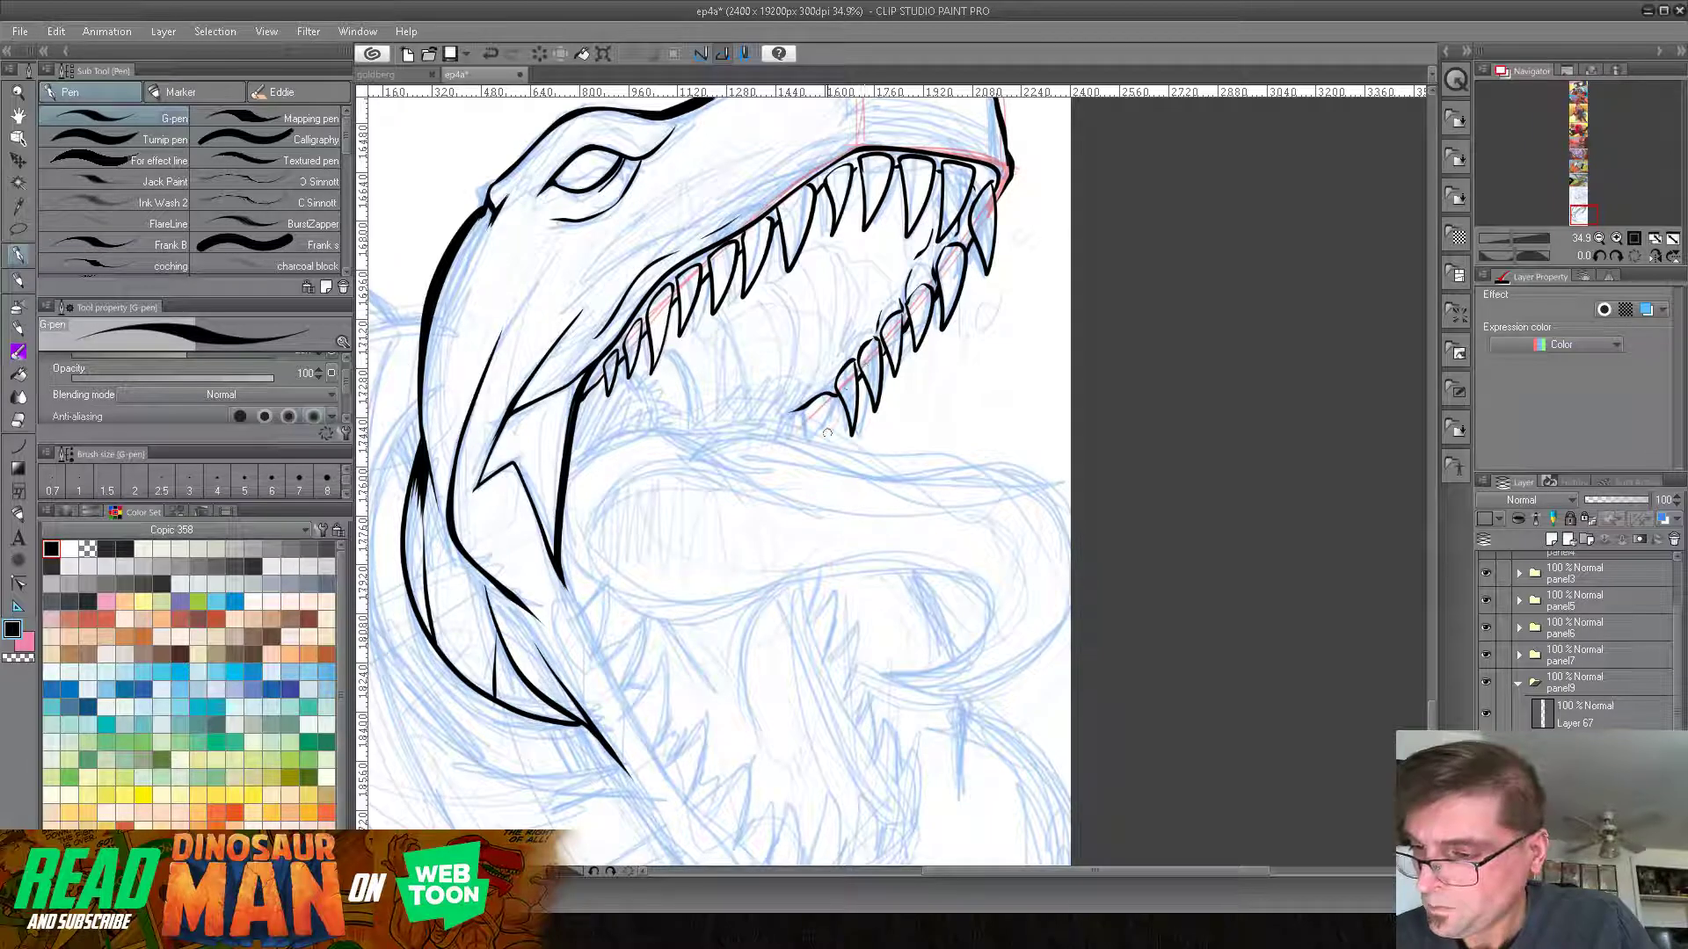
{"action": "left_click_drag", "start_coordinate": [827, 400], "coordinate": [824, 447]}
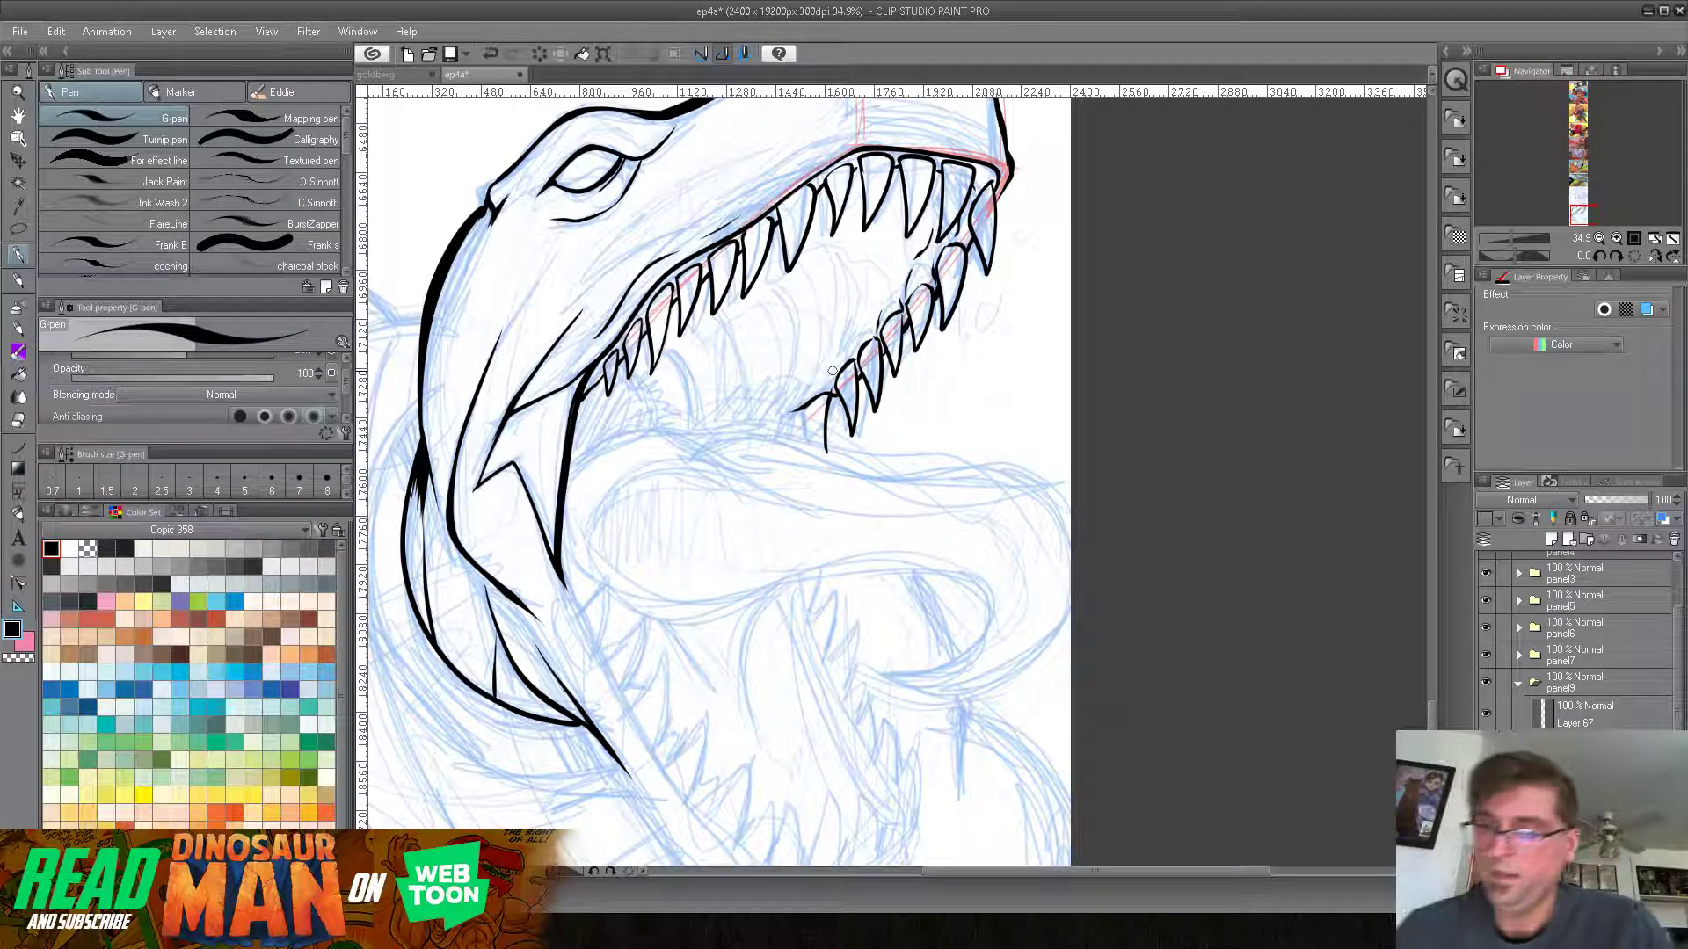
{"action": "left_click_drag", "start_coordinate": [499, 428], "coordinate": [472, 486]}
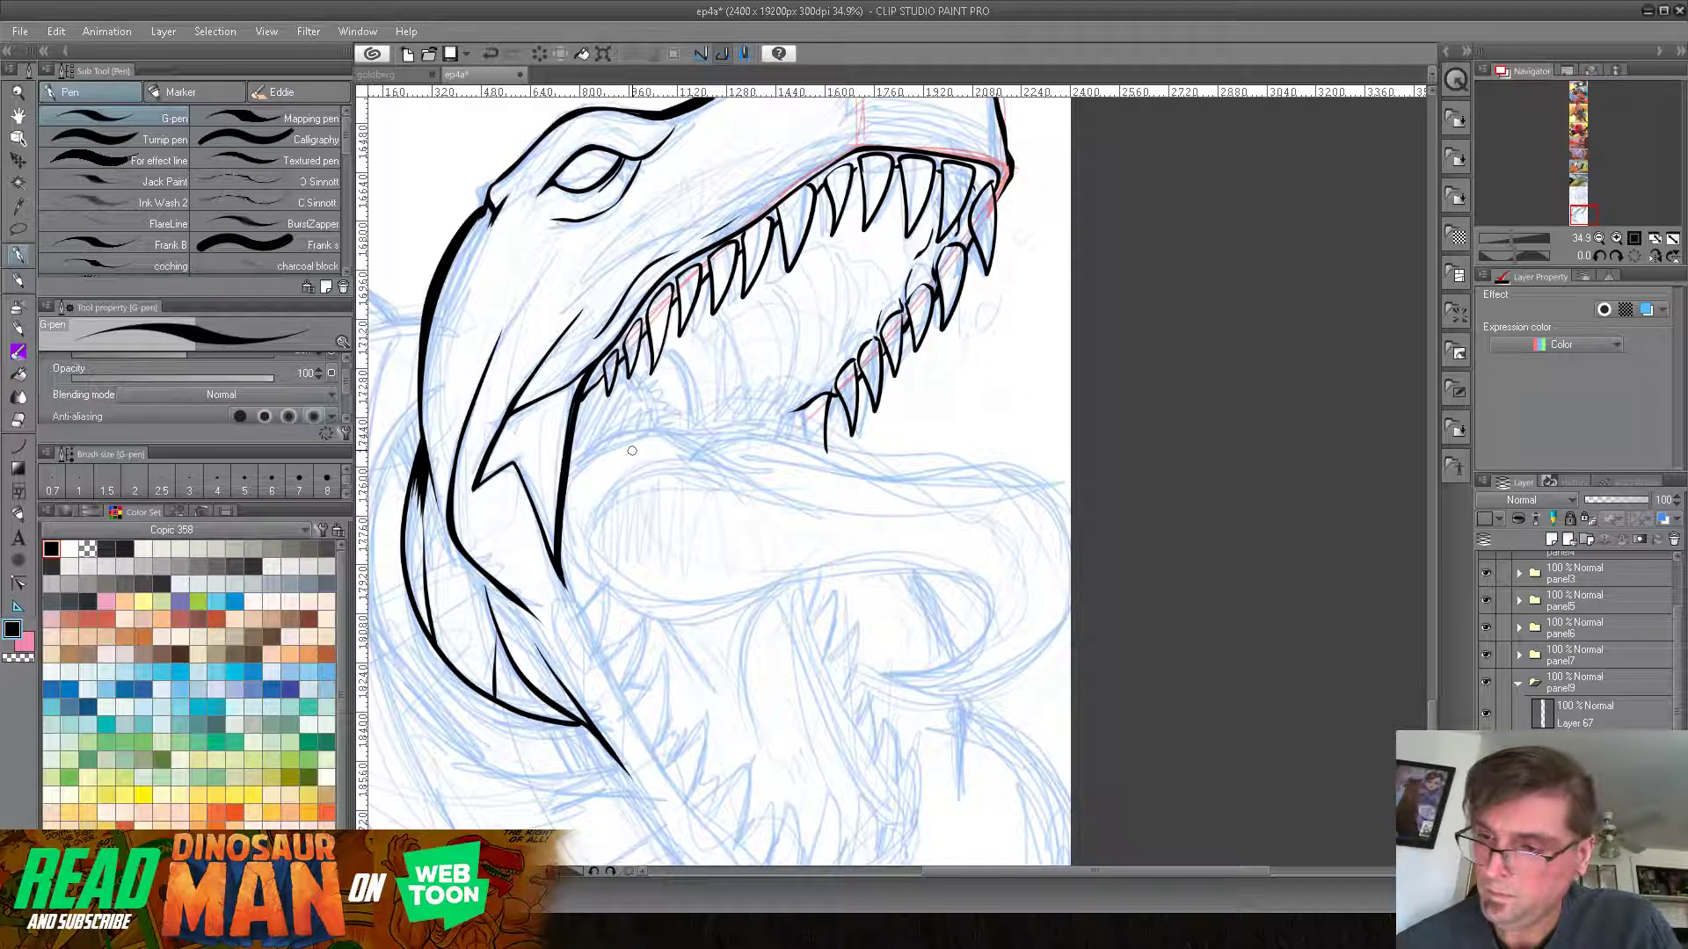
Step: Ink the near-side lower teeth from the mouth corner down and around to the front of the jaw
{"action": "left_click_drag", "start_coordinate": [1019, 573], "coordinate": [1030, 520]}
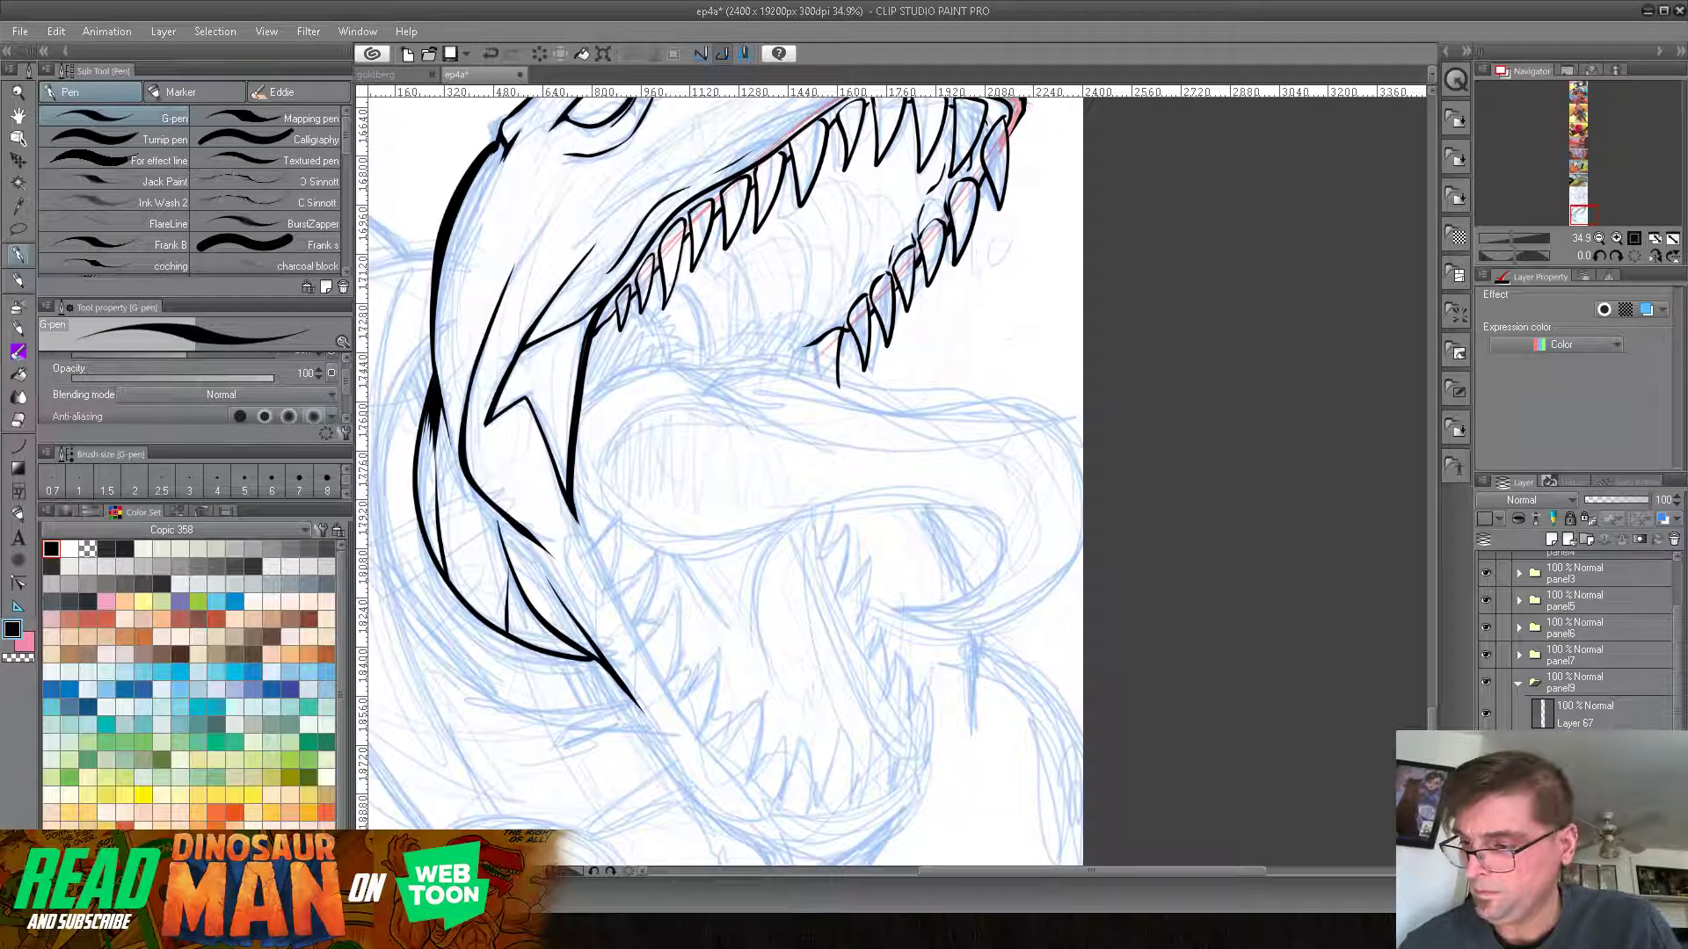
{"action": "left_click_drag", "start_coordinate": [814, 429], "coordinate": [832, 245]}
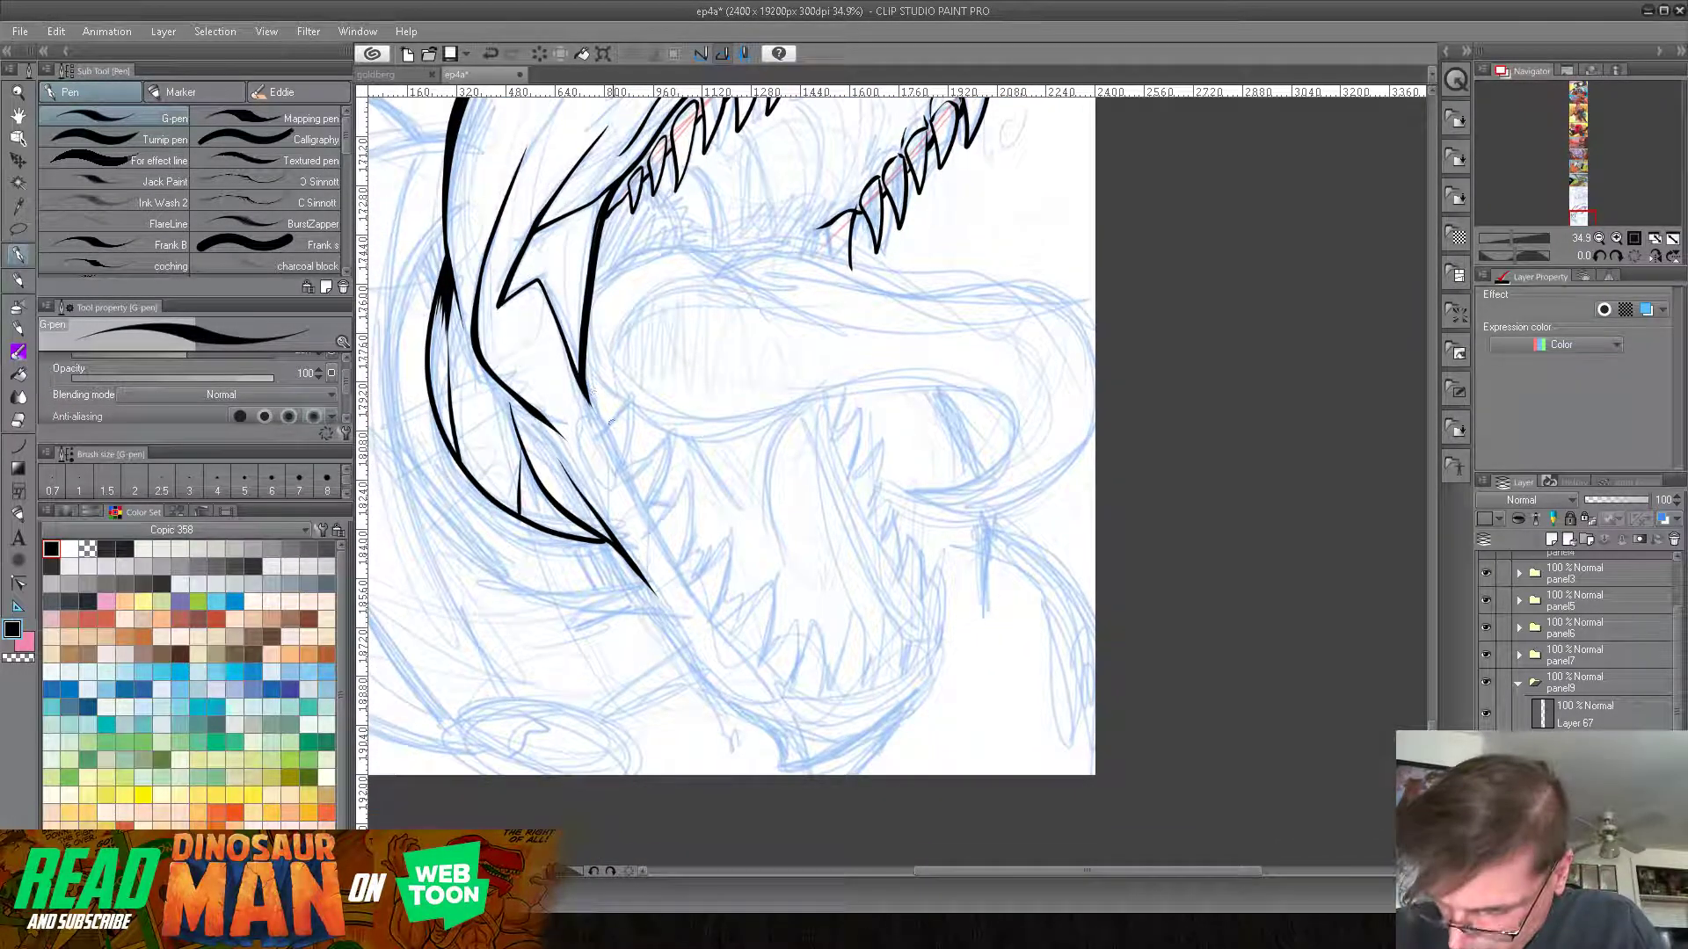
{"action": "mouse_move", "coordinate": [605, 432]}
{"action": "left_mouse_down"}
{"action": "mouse_move", "coordinate": [627, 401]}
{"action": "mouse_move", "coordinate": [607, 435]}
{"action": "mouse_move", "coordinate": [639, 509]}
{"action": "mouse_move", "coordinate": [656, 437]}
{"action": "mouse_move", "coordinate": [628, 474]}
{"action": "mouse_move", "coordinate": [671, 561]}
{"action": "mouse_move", "coordinate": [689, 476]}
{"action": "mouse_move", "coordinate": [656, 517]}
{"action": "mouse_move", "coordinate": [726, 530]}
{"action": "mouse_move", "coordinate": [715, 615]}
{"action": "mouse_move", "coordinate": [685, 587]}
{"action": "left_mouse_up"}
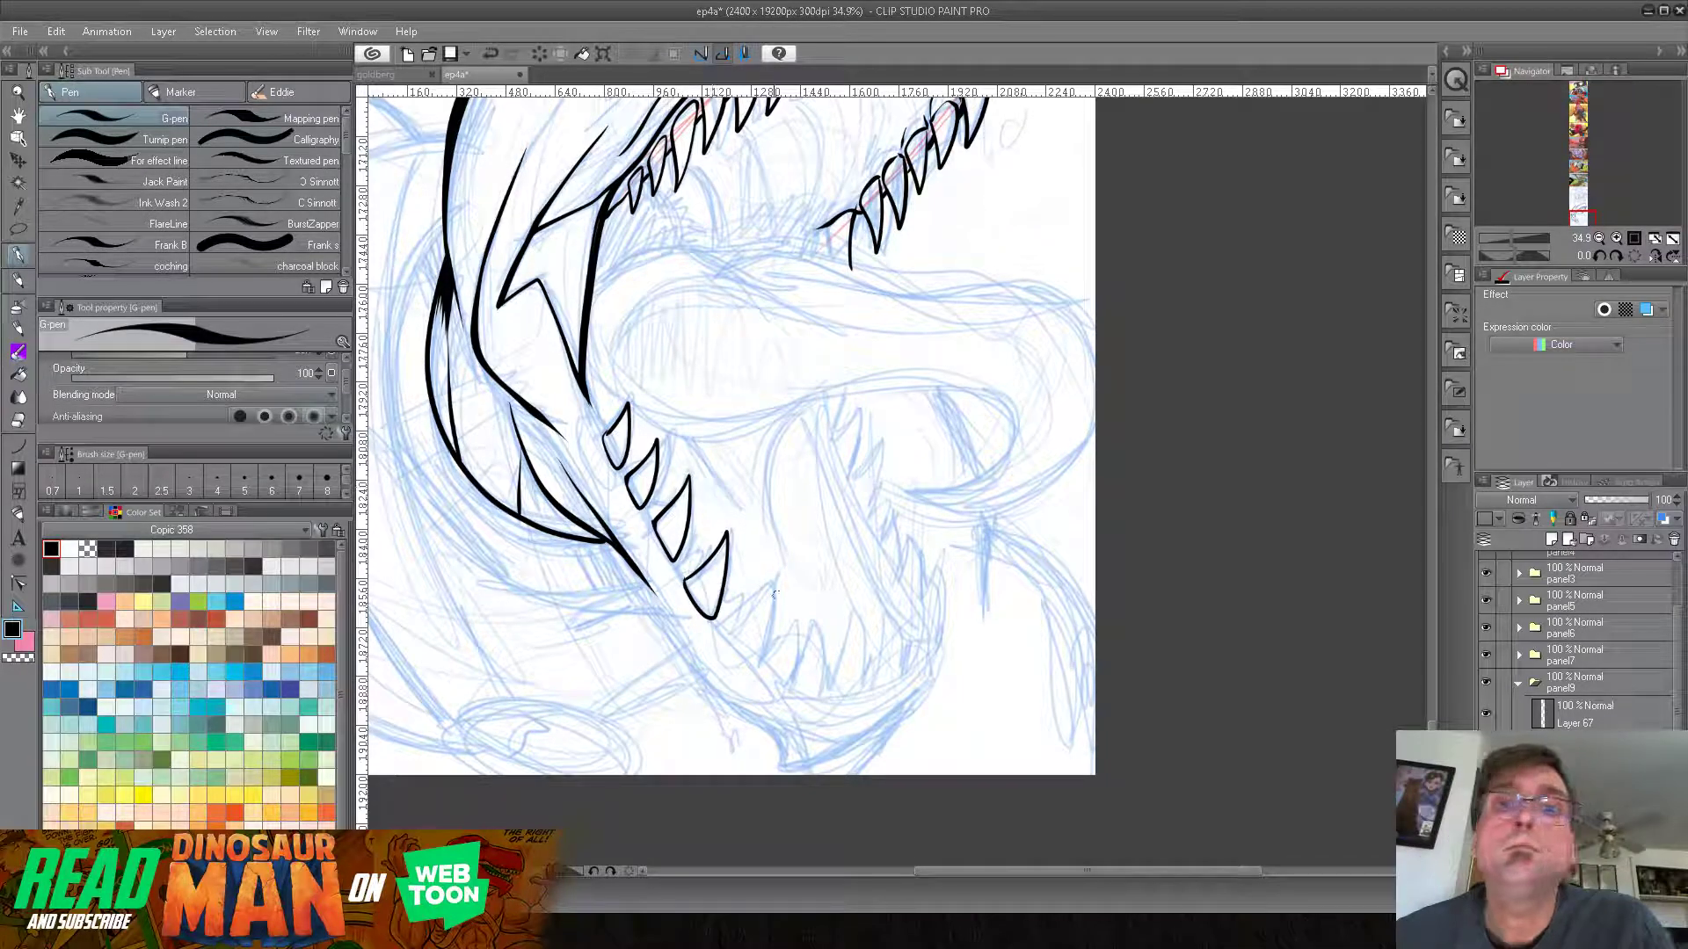
{"action": "scroll", "coordinate": [799, 590], "scroll_direction": "down", "scroll_amount": 5}
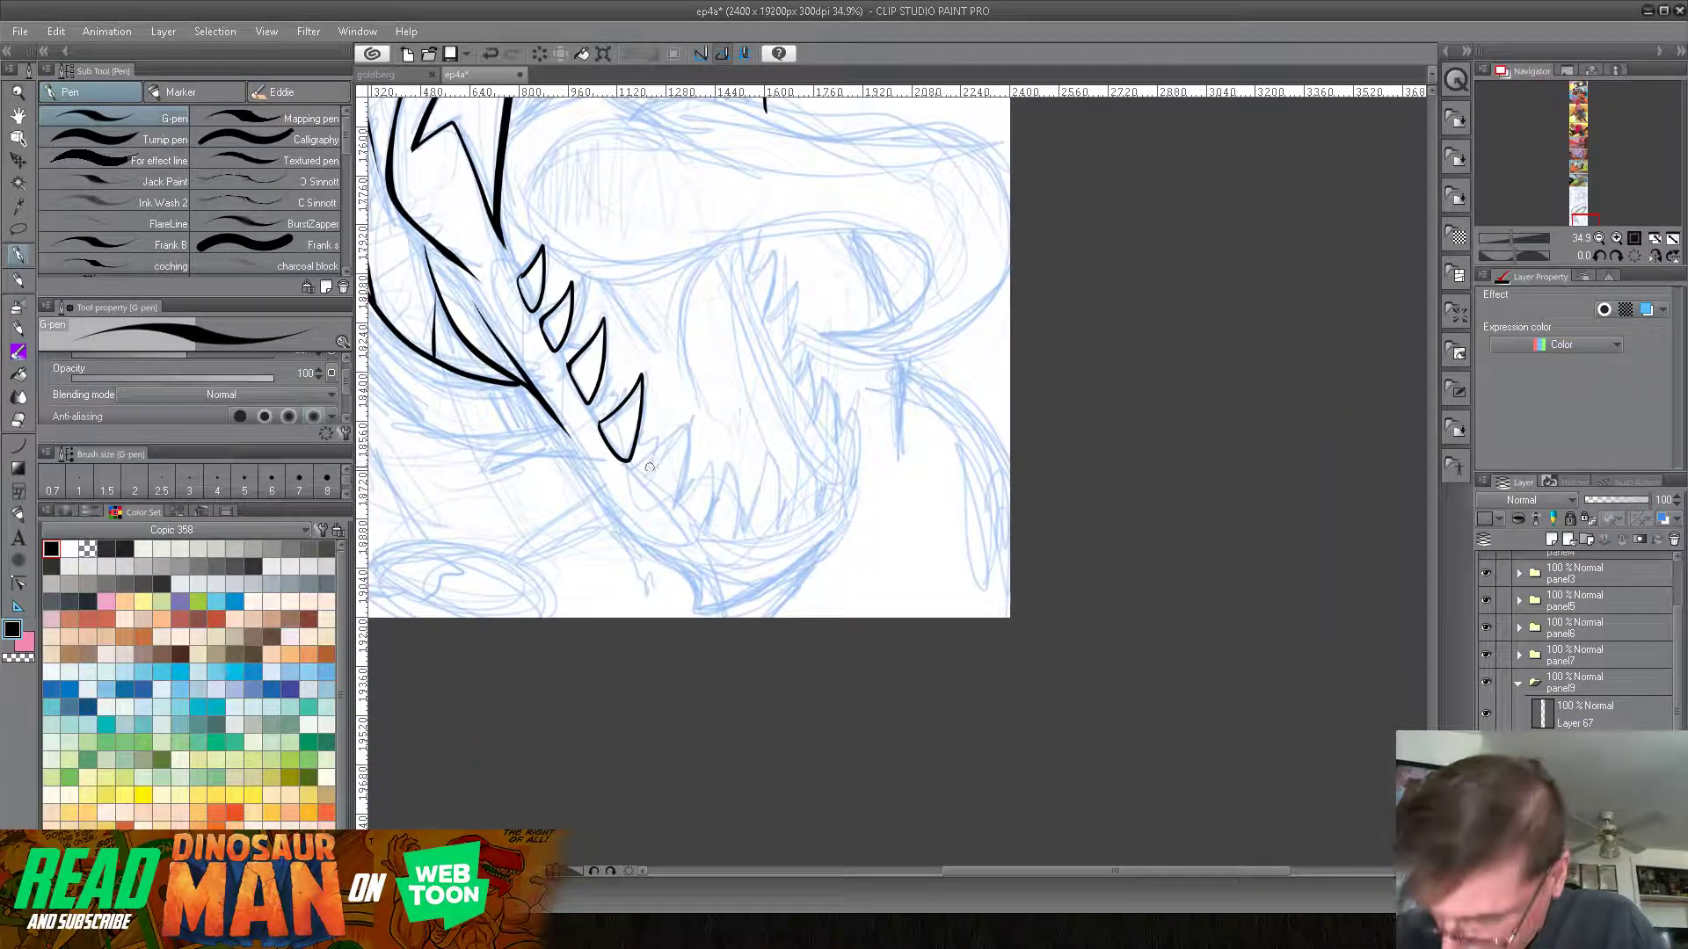
{"action": "mouse_move", "coordinate": [634, 467]}
{"action": "left_mouse_down"}
{"action": "mouse_move", "coordinate": [679, 497]}
{"action": "mouse_move", "coordinate": [688, 420]}
{"action": "mouse_move", "coordinate": [636, 469]}
{"action": "mouse_move", "coordinate": [697, 527]}
{"action": "mouse_move", "coordinate": [717, 446]}
{"action": "mouse_move", "coordinate": [682, 512]}
{"action": "mouse_move", "coordinate": [726, 541]}
{"action": "mouse_move", "coordinate": [746, 530]}
{"action": "mouse_move", "coordinate": [747, 449]}
{"action": "mouse_move", "coordinate": [712, 533]}
{"action": "left_mouse_up"}
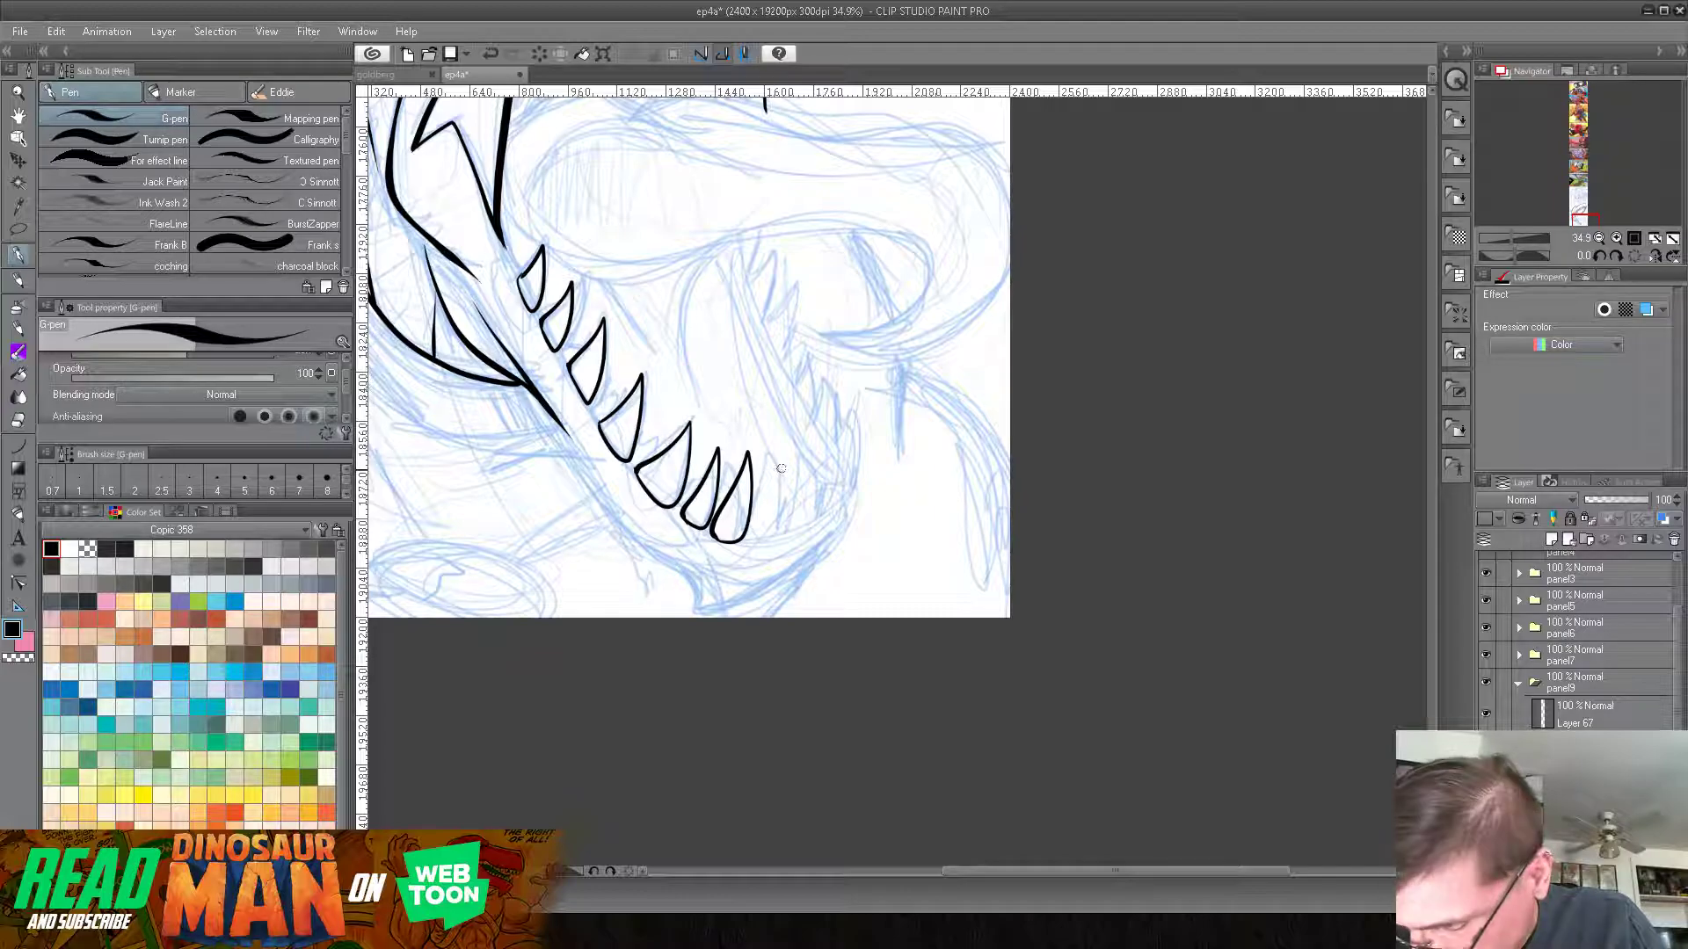
{"action": "mouse_move", "coordinate": [763, 466]}
{"action": "left_mouse_down"}
{"action": "mouse_move", "coordinate": [749, 531]}
{"action": "mouse_move", "coordinate": [781, 536]}
{"action": "mouse_move", "coordinate": [767, 449]}
{"action": "mouse_move", "coordinate": [792, 491]}
{"action": "mouse_move", "coordinate": [787, 529]}
{"action": "mouse_move", "coordinate": [809, 532]}
{"action": "mouse_move", "coordinate": [794, 447]}
{"action": "left_mouse_up"}
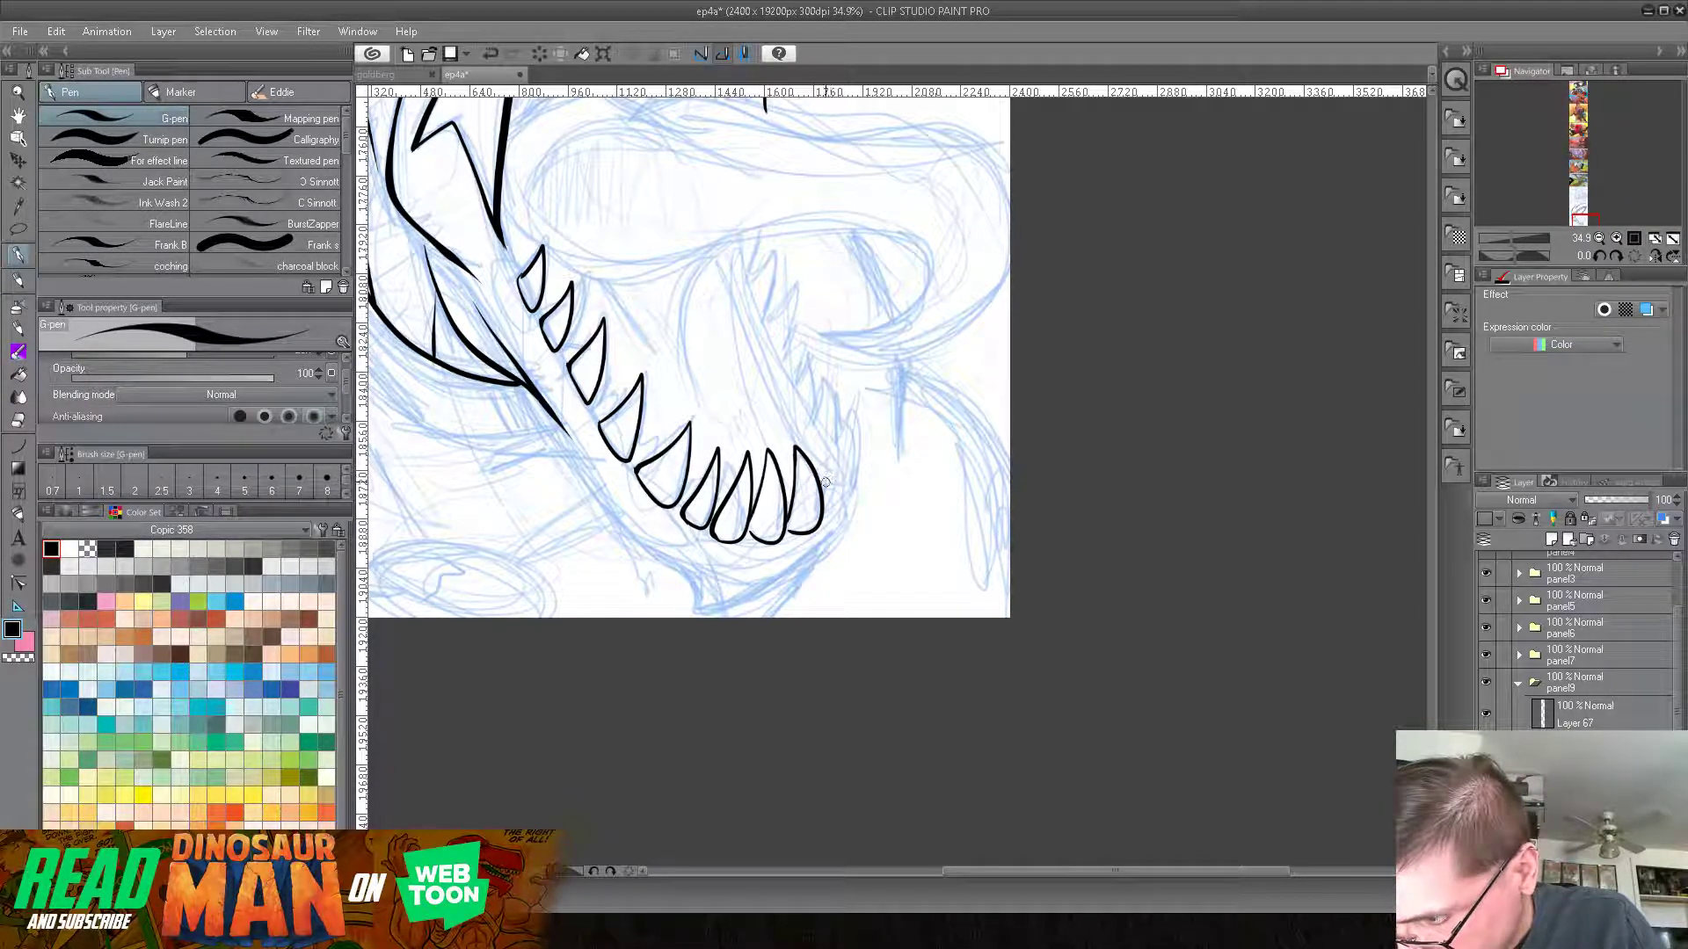
Step: Ink the far-side lower teeth from the jaw tip back up to the tongue, with the gum line along their inner side
{"action": "mouse_move", "coordinate": [829, 420]}
{"action": "left_mouse_down"}
{"action": "mouse_move", "coordinate": [848, 469]}
{"action": "mouse_move", "coordinate": [837, 512]}
{"action": "mouse_move", "coordinate": [820, 510]}
{"action": "left_mouse_up"}
{"action": "mouse_move", "coordinate": [842, 428]}
{"action": "left_mouse_down"}
{"action": "mouse_move", "coordinate": [851, 474]}
{"action": "mouse_move", "coordinate": [813, 430]}
{"action": "mouse_move", "coordinate": [822, 376]}
{"action": "mouse_move", "coordinate": [848, 437]}
{"action": "left_mouse_up"}
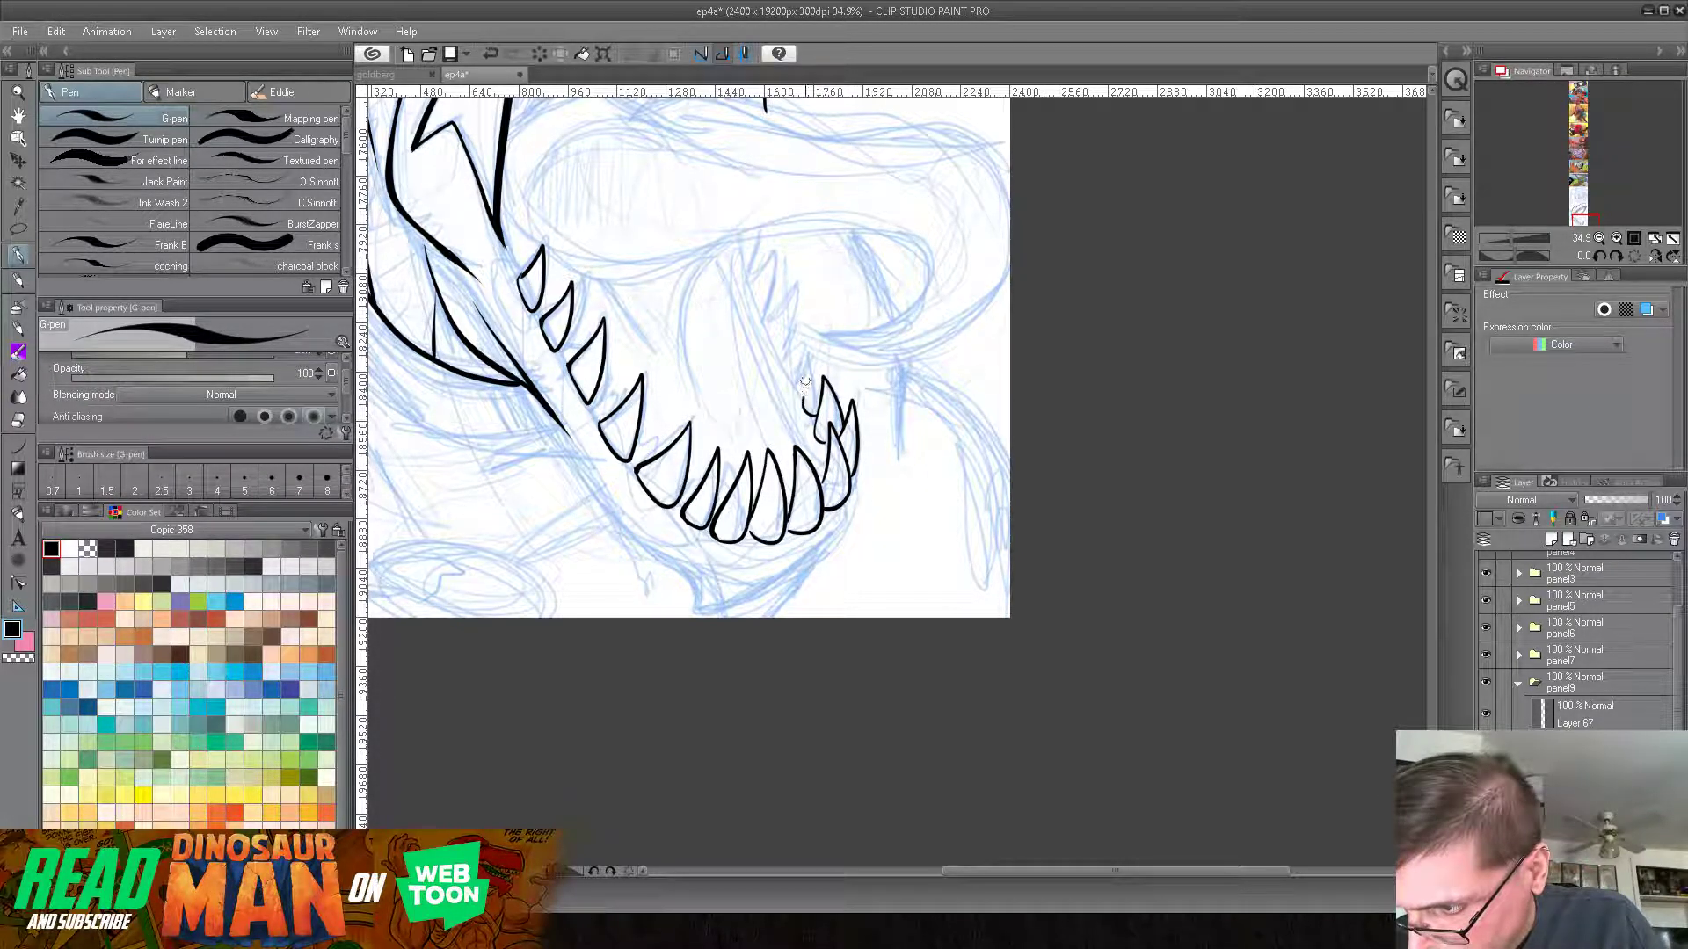
{"action": "left_click_drag", "start_coordinate": [807, 356], "coordinate": [824, 402]}
{"action": "left_click_drag", "start_coordinate": [894, 260], "coordinate": [958, 475]}
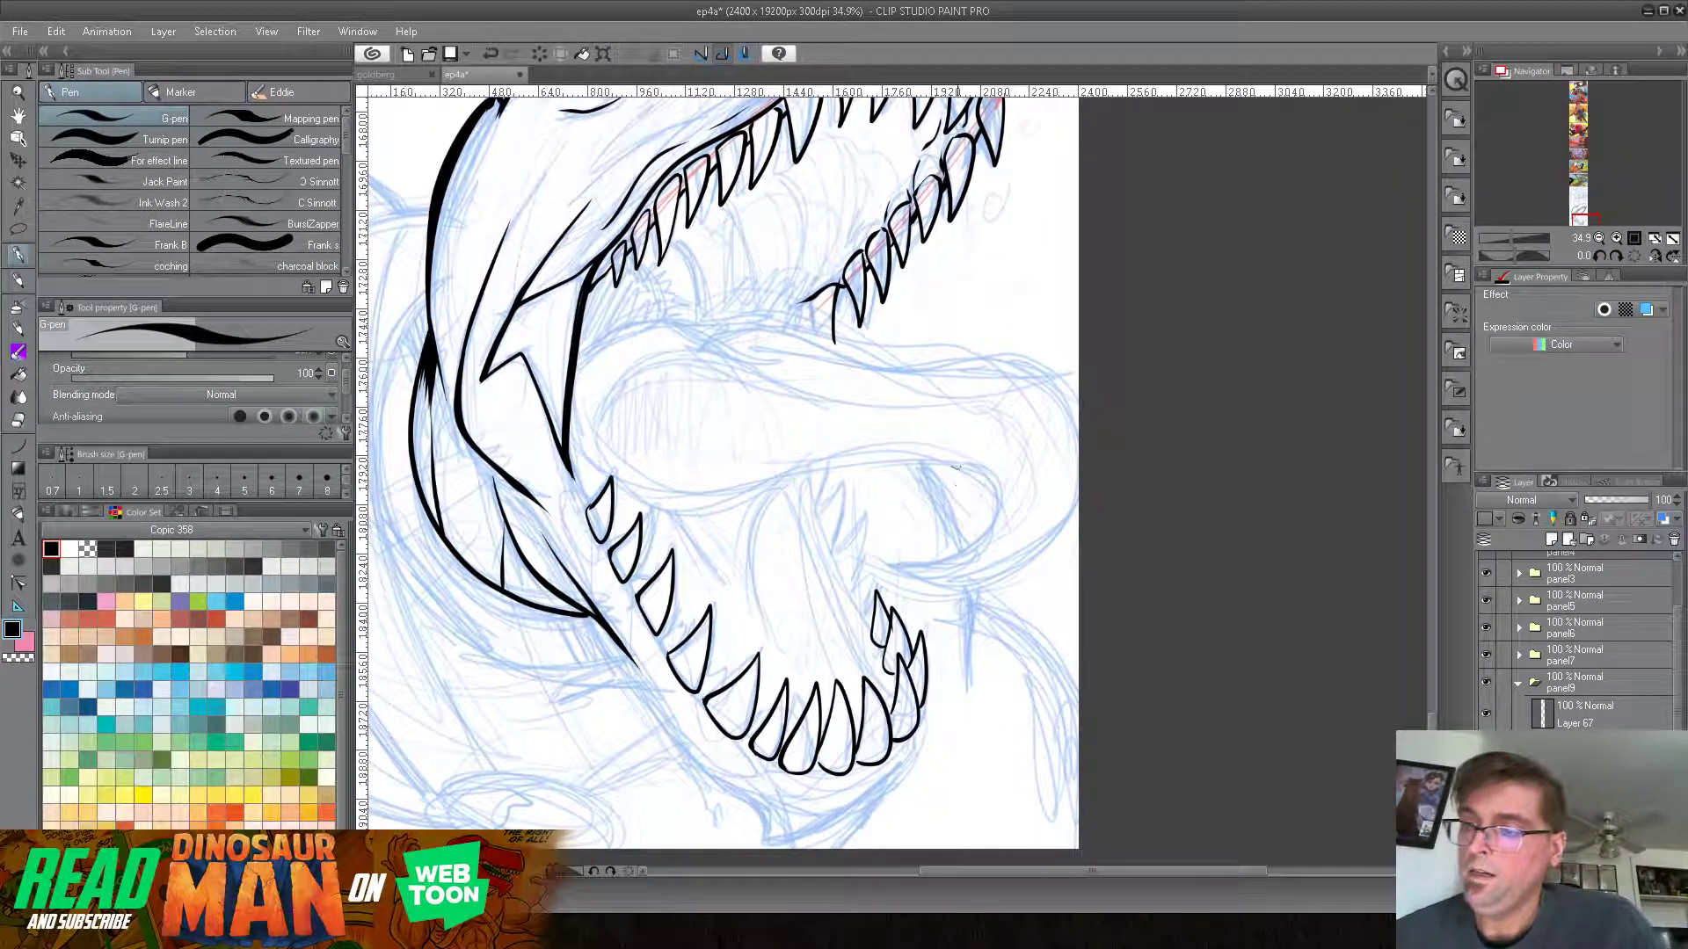
{"action": "mouse_move", "coordinate": [830, 458]}
{"action": "left_mouse_down"}
{"action": "mouse_move", "coordinate": [815, 508]}
{"action": "mouse_move", "coordinate": [803, 485]}
{"action": "mouse_move", "coordinate": [816, 525]}
{"action": "mouse_move", "coordinate": [842, 477]}
{"action": "mouse_move", "coordinate": [833, 544]}
{"action": "mouse_move", "coordinate": [815, 536]}
{"action": "mouse_move", "coordinate": [814, 508]}
{"action": "mouse_move", "coordinate": [849, 533]}
{"action": "mouse_move", "coordinate": [865, 511]}
{"action": "mouse_move", "coordinate": [851, 581]}
{"action": "mouse_move", "coordinate": [830, 550]}
{"action": "mouse_move", "coordinate": [870, 597]}
{"action": "left_mouse_up"}
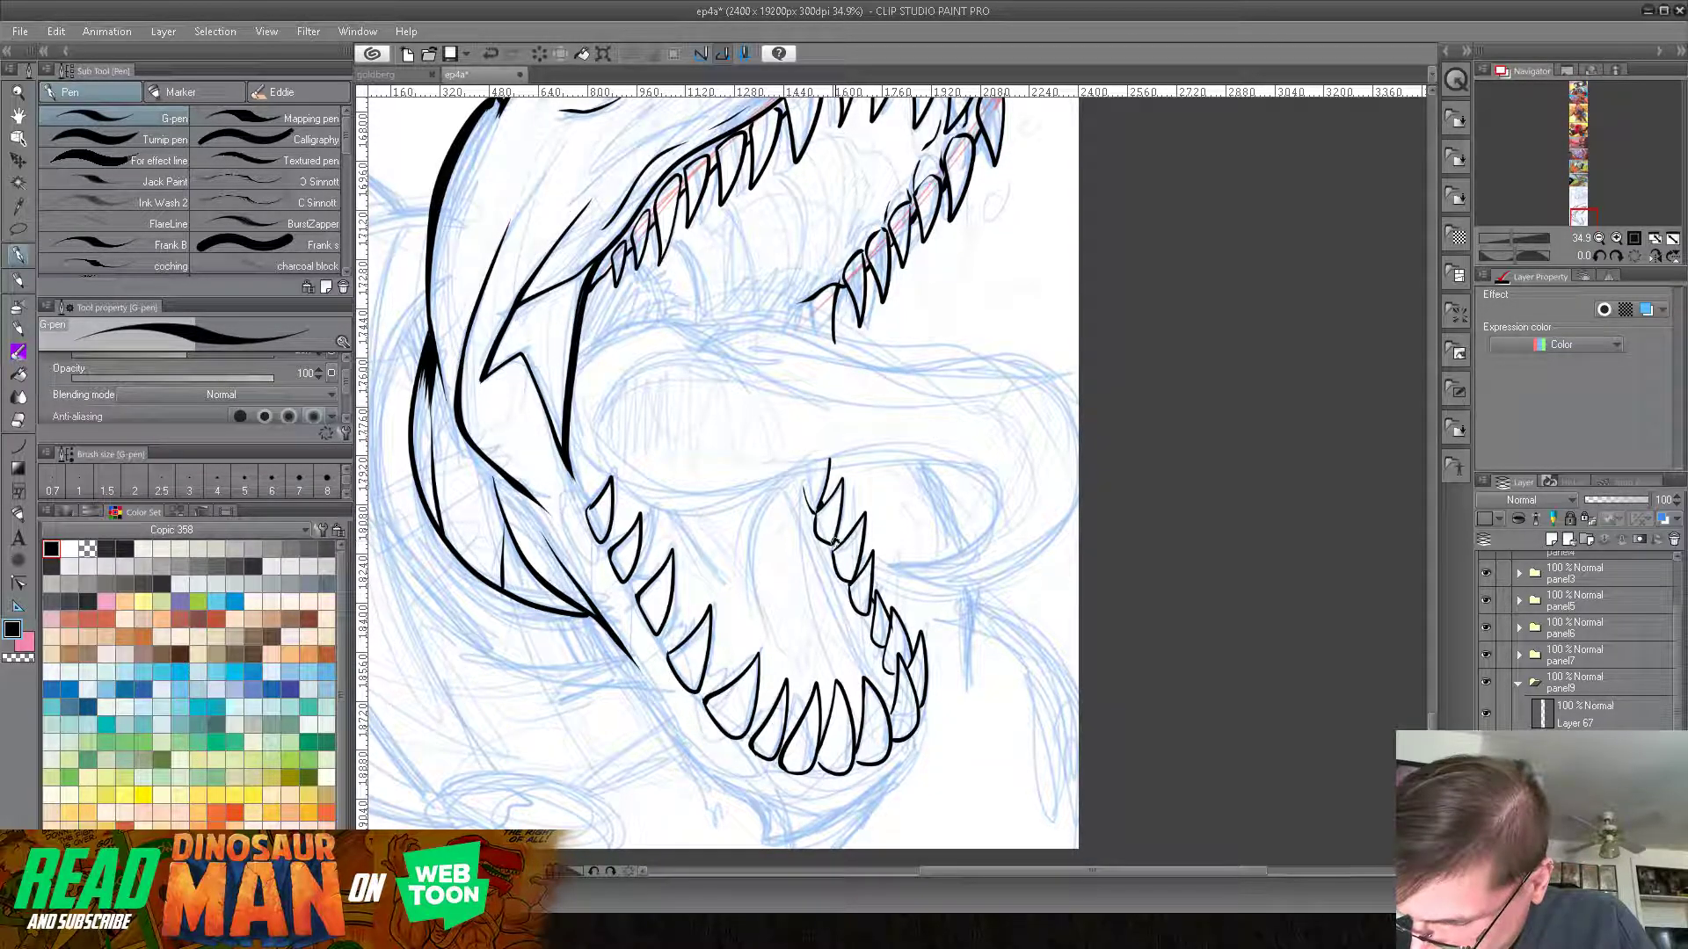
{"action": "left_click_drag", "start_coordinate": [827, 459], "coordinate": [809, 477]}
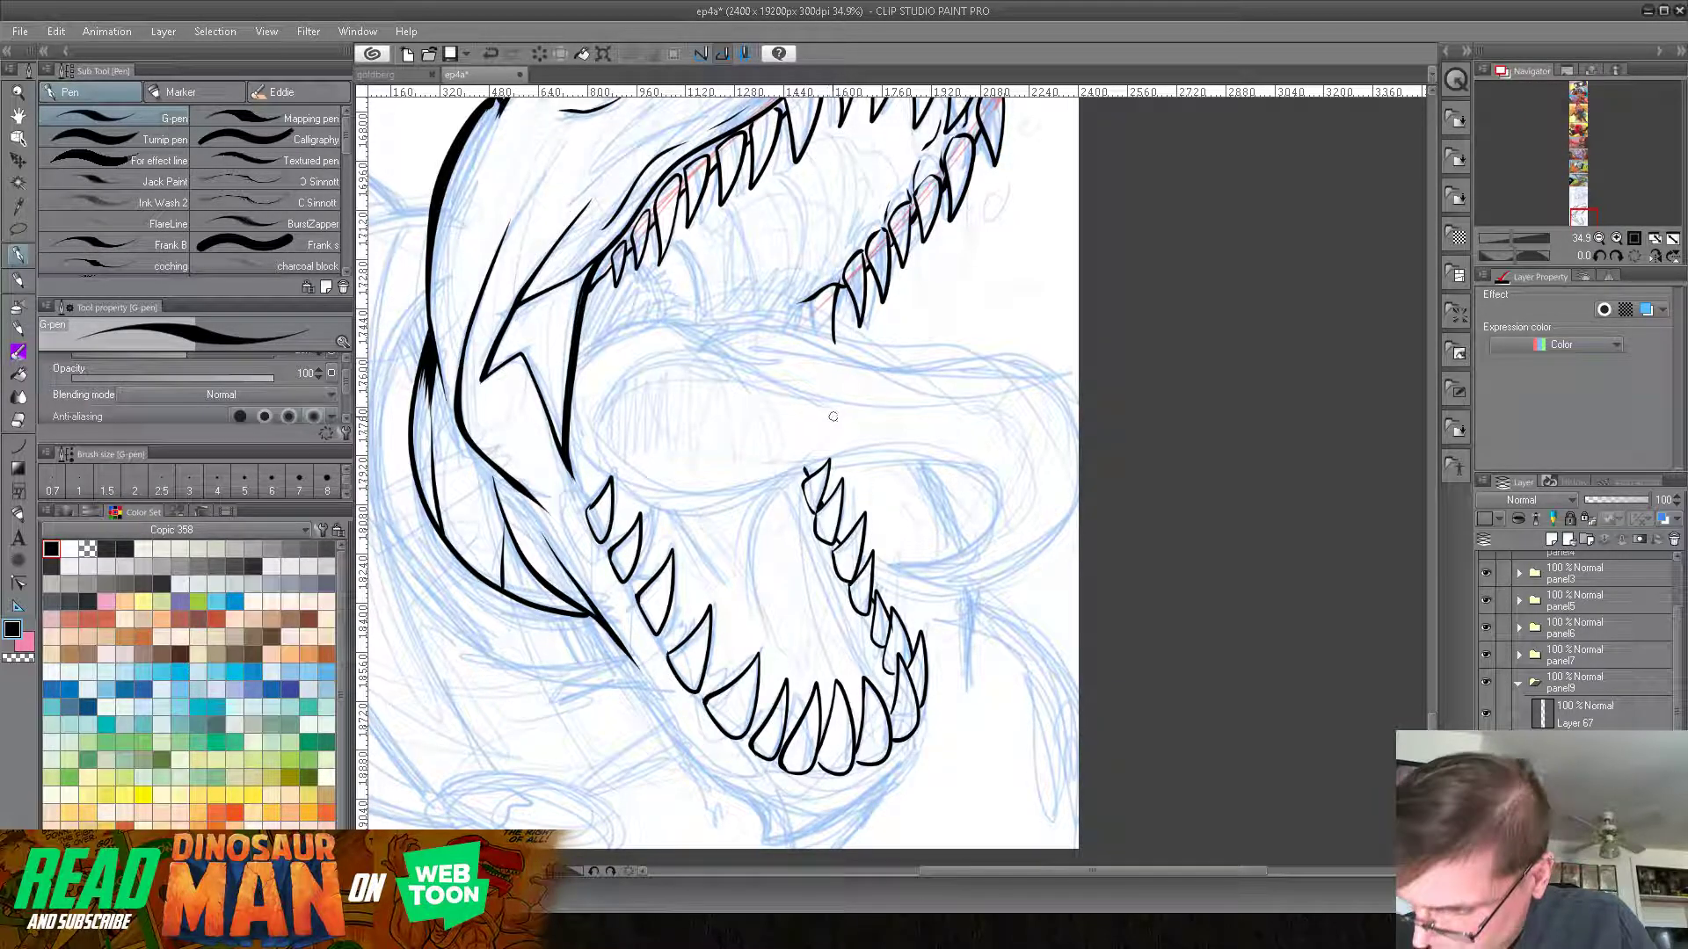
{"action": "left_click_drag", "start_coordinate": [791, 485], "coordinate": [878, 676]}
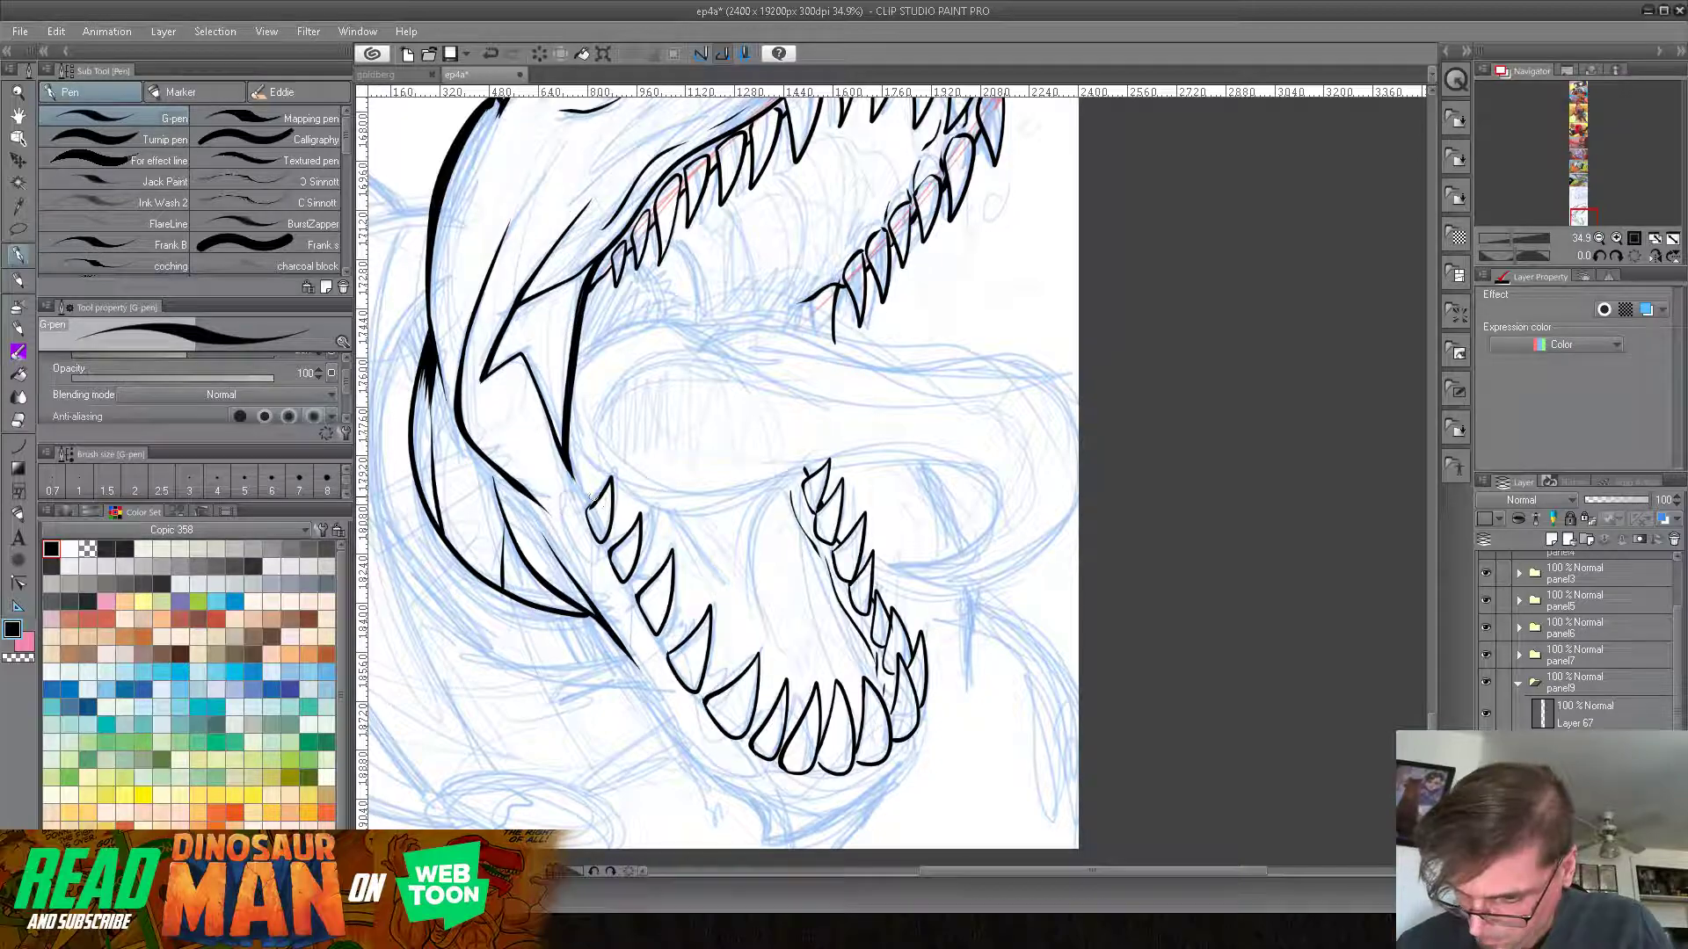
Step: Ink the gum strokes between the near-side lower teeth and the lip line beneath them from the mouth corner to the jaw tip
{"action": "mouse_move", "coordinate": [565, 444]}
{"action": "left_mouse_down"}
{"action": "mouse_move", "coordinate": [702, 685]}
{"action": "mouse_move", "coordinate": [792, 752]}
{"action": "mouse_move", "coordinate": [816, 743]}
{"action": "left_mouse_up"}
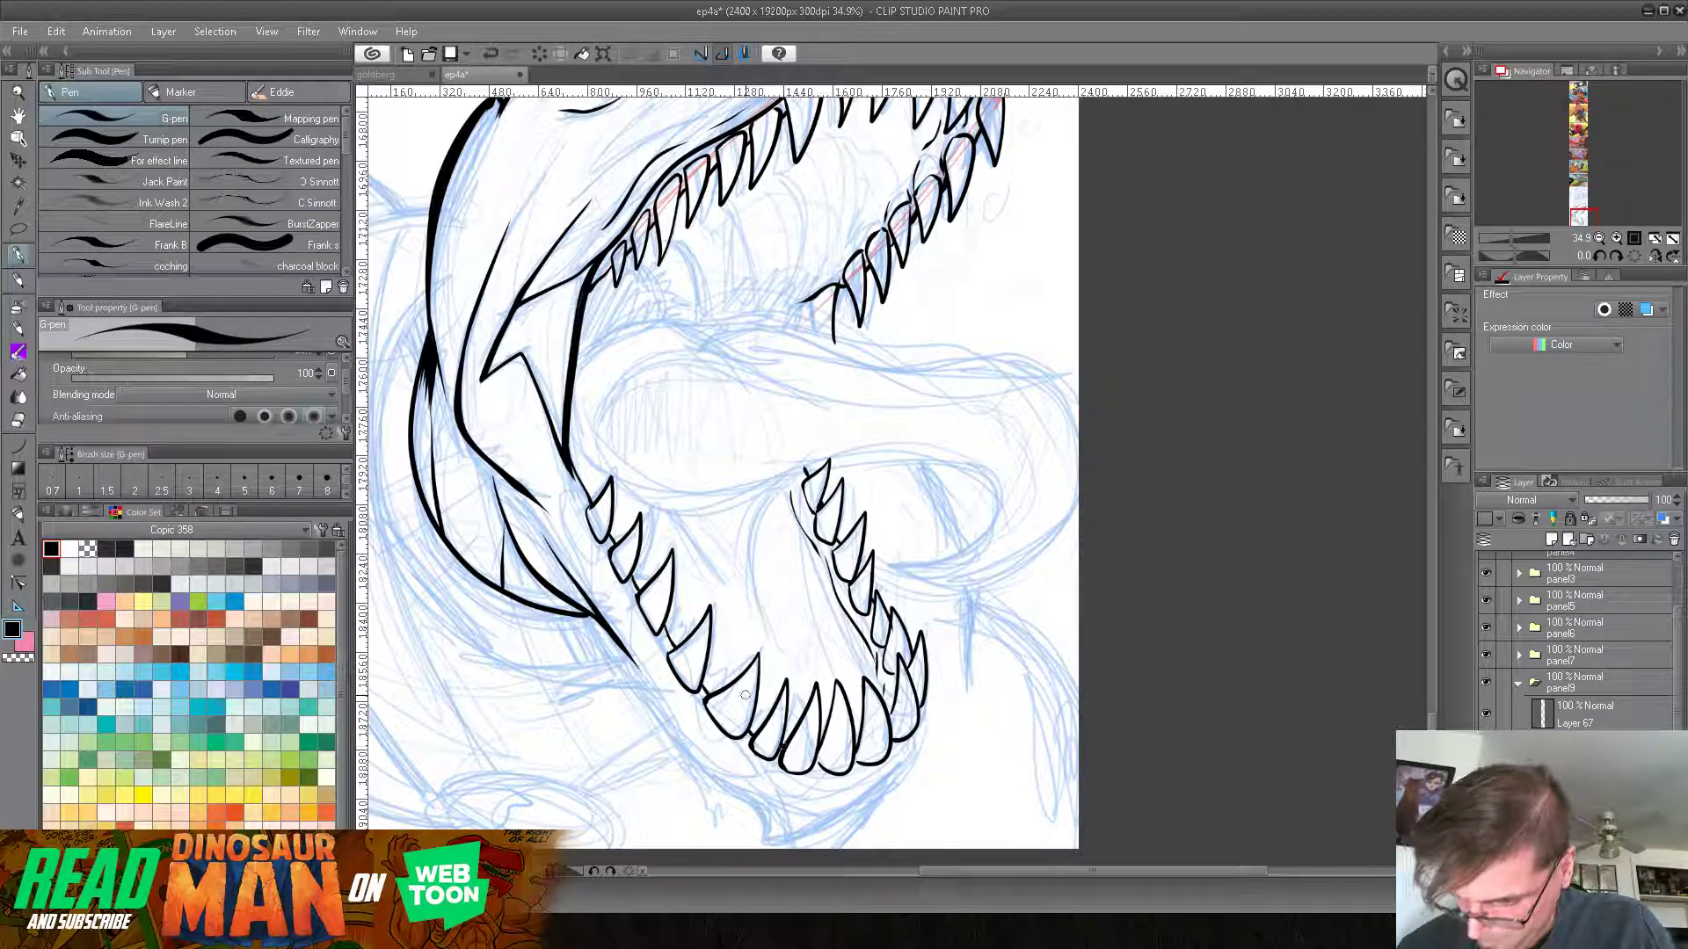
{"action": "left_click_drag", "start_coordinate": [578, 508], "coordinate": [594, 542]}
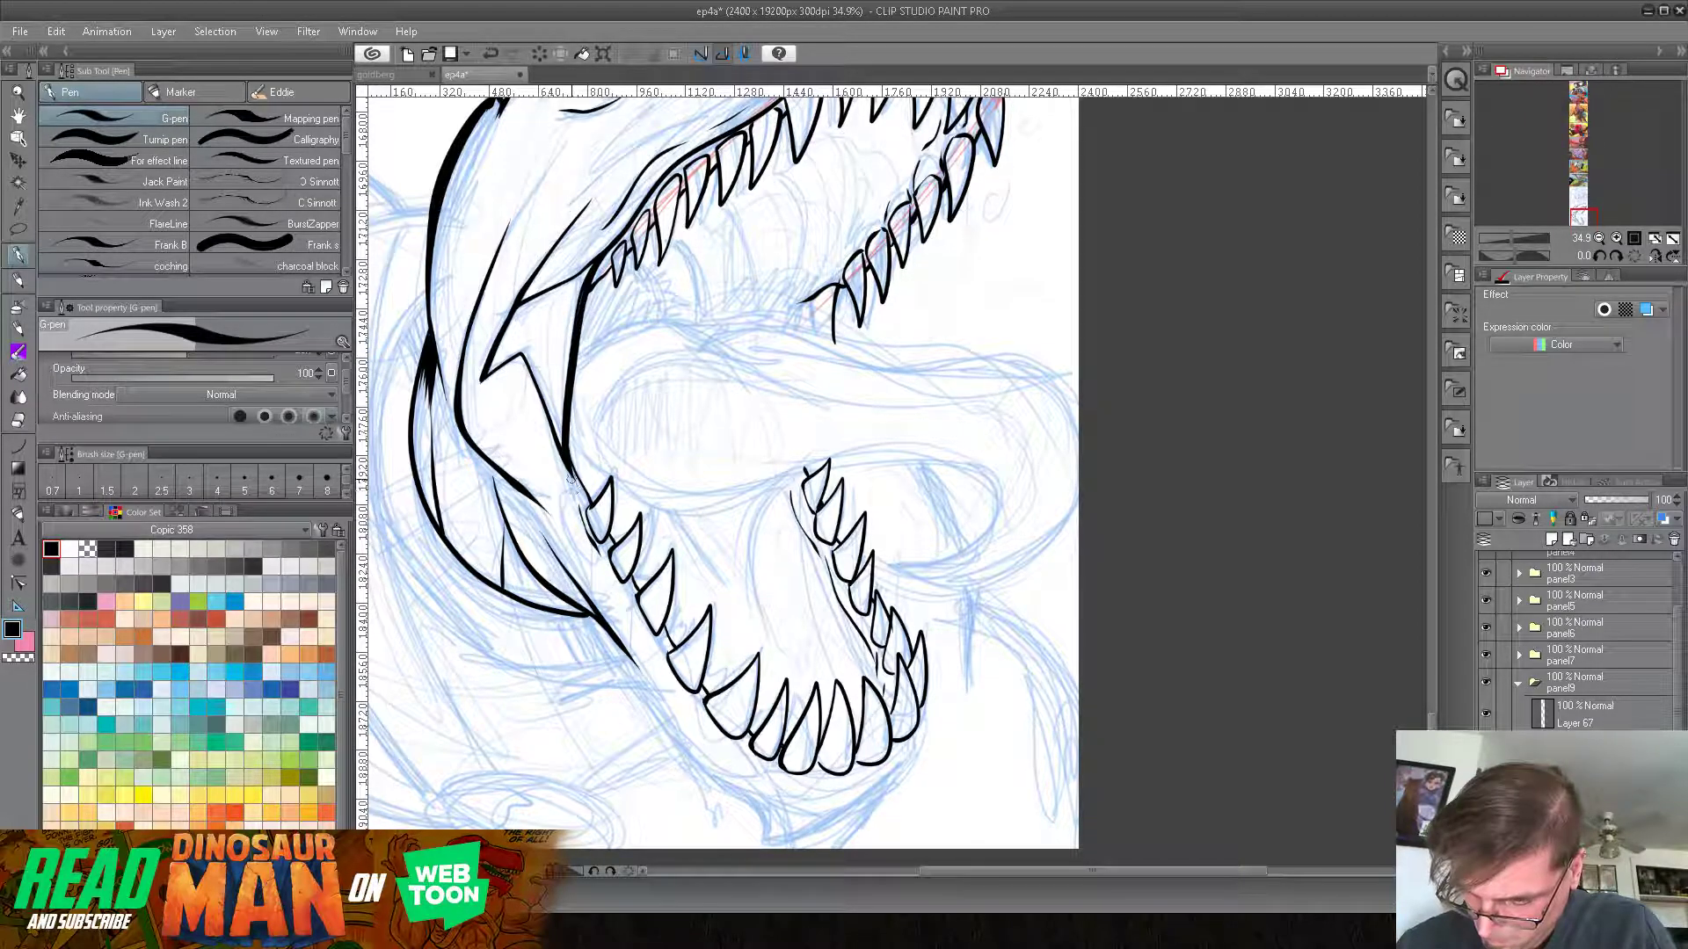
{"action": "left_click_drag", "start_coordinate": [859, 626], "coordinate": [815, 441]}
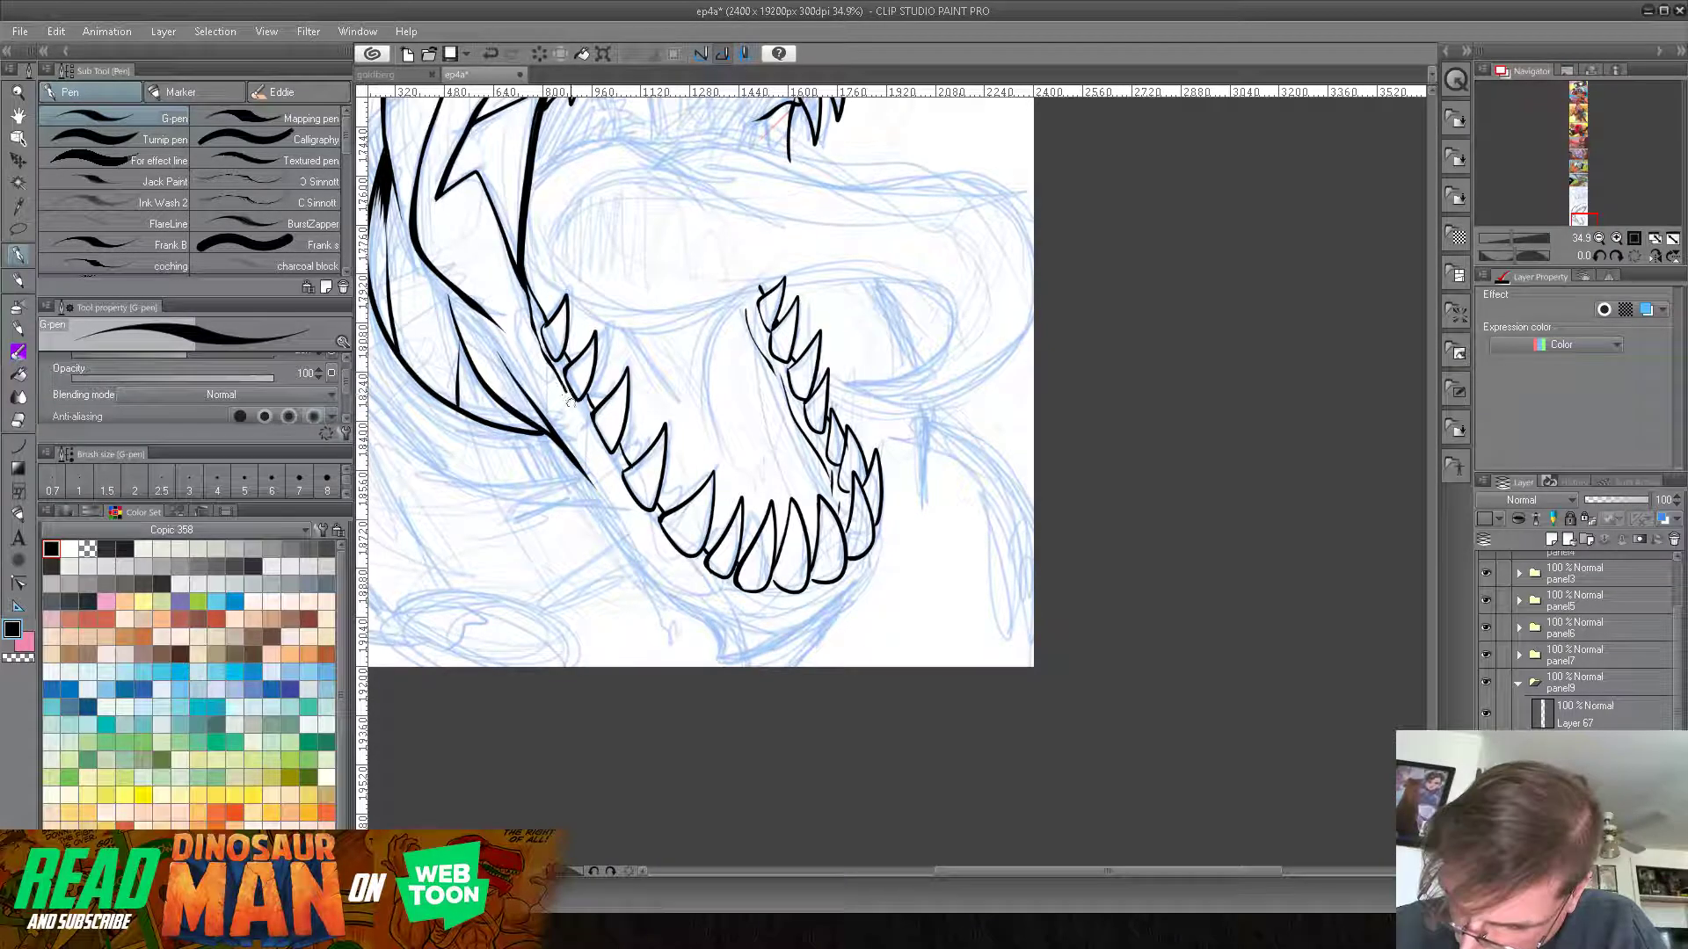
{"action": "mouse_move", "coordinate": [639, 516]}
{"action": "left_mouse_down"}
{"action": "mouse_move", "coordinate": [751, 601]}
{"action": "mouse_move", "coordinate": [791, 605]}
{"action": "mouse_move", "coordinate": [860, 570]}
{"action": "mouse_move", "coordinate": [880, 518]}
{"action": "left_mouse_up"}
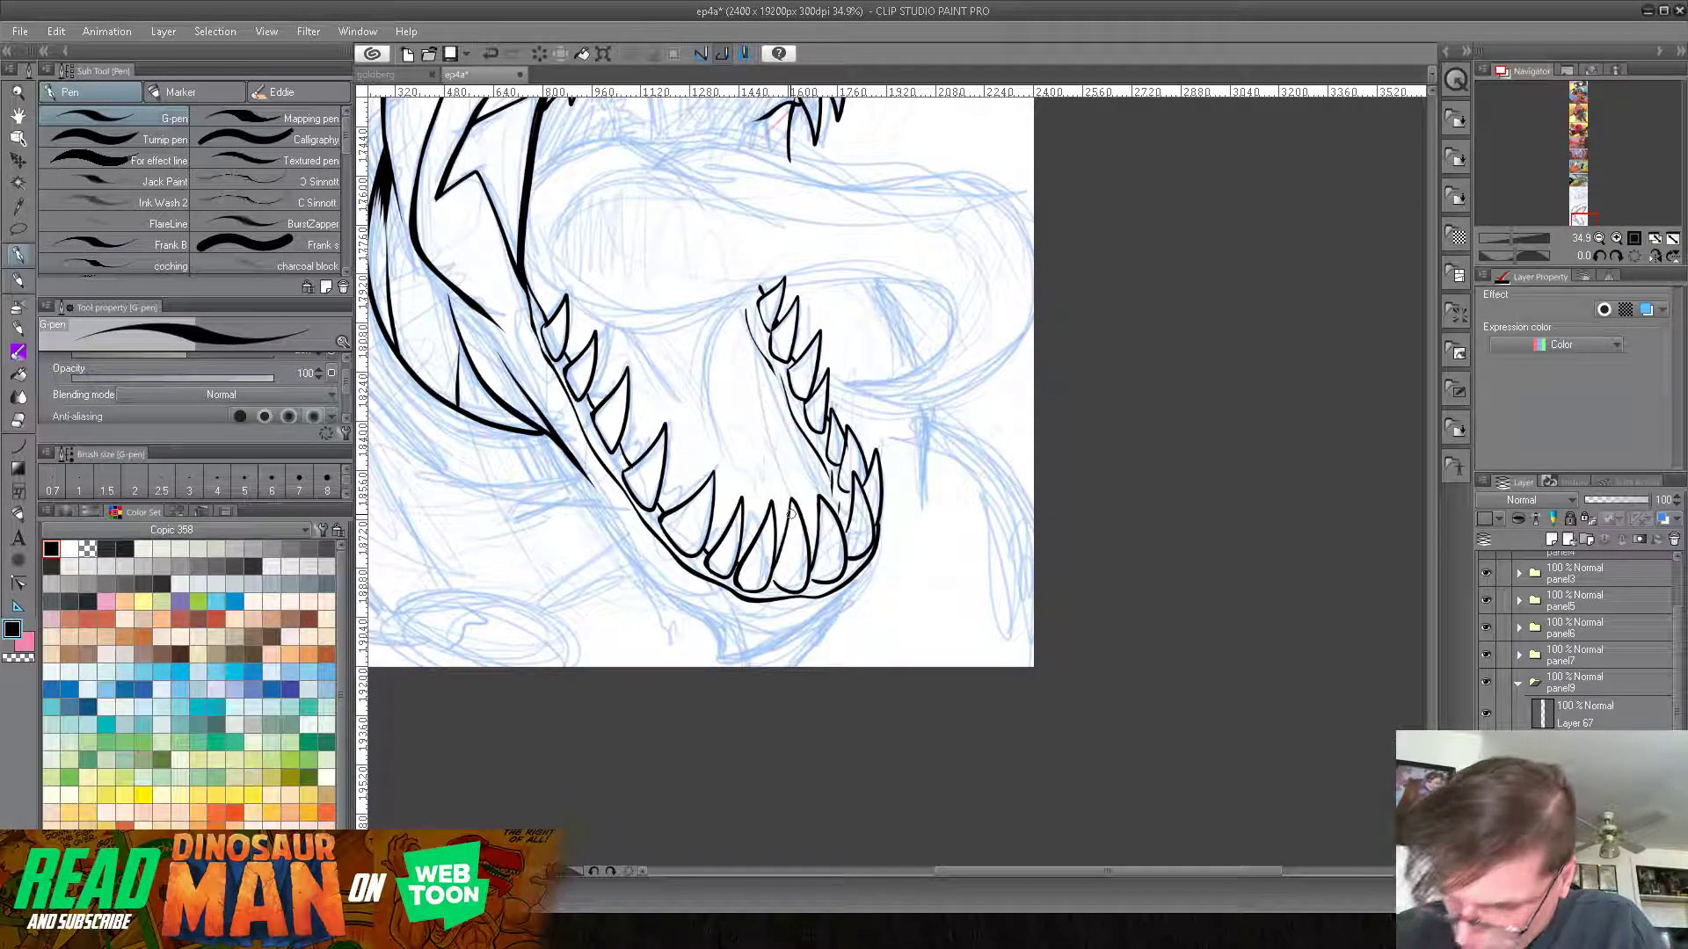
Step: Ink the outer outline of the lower jaw around its tip, thicken its near edge, and add the chin lines running down below it
{"action": "mouse_move", "coordinate": [552, 379]}
{"action": "left_mouse_down"}
{"action": "mouse_move", "coordinate": [610, 499]}
{"action": "mouse_move", "coordinate": [708, 597]}
{"action": "left_mouse_up"}
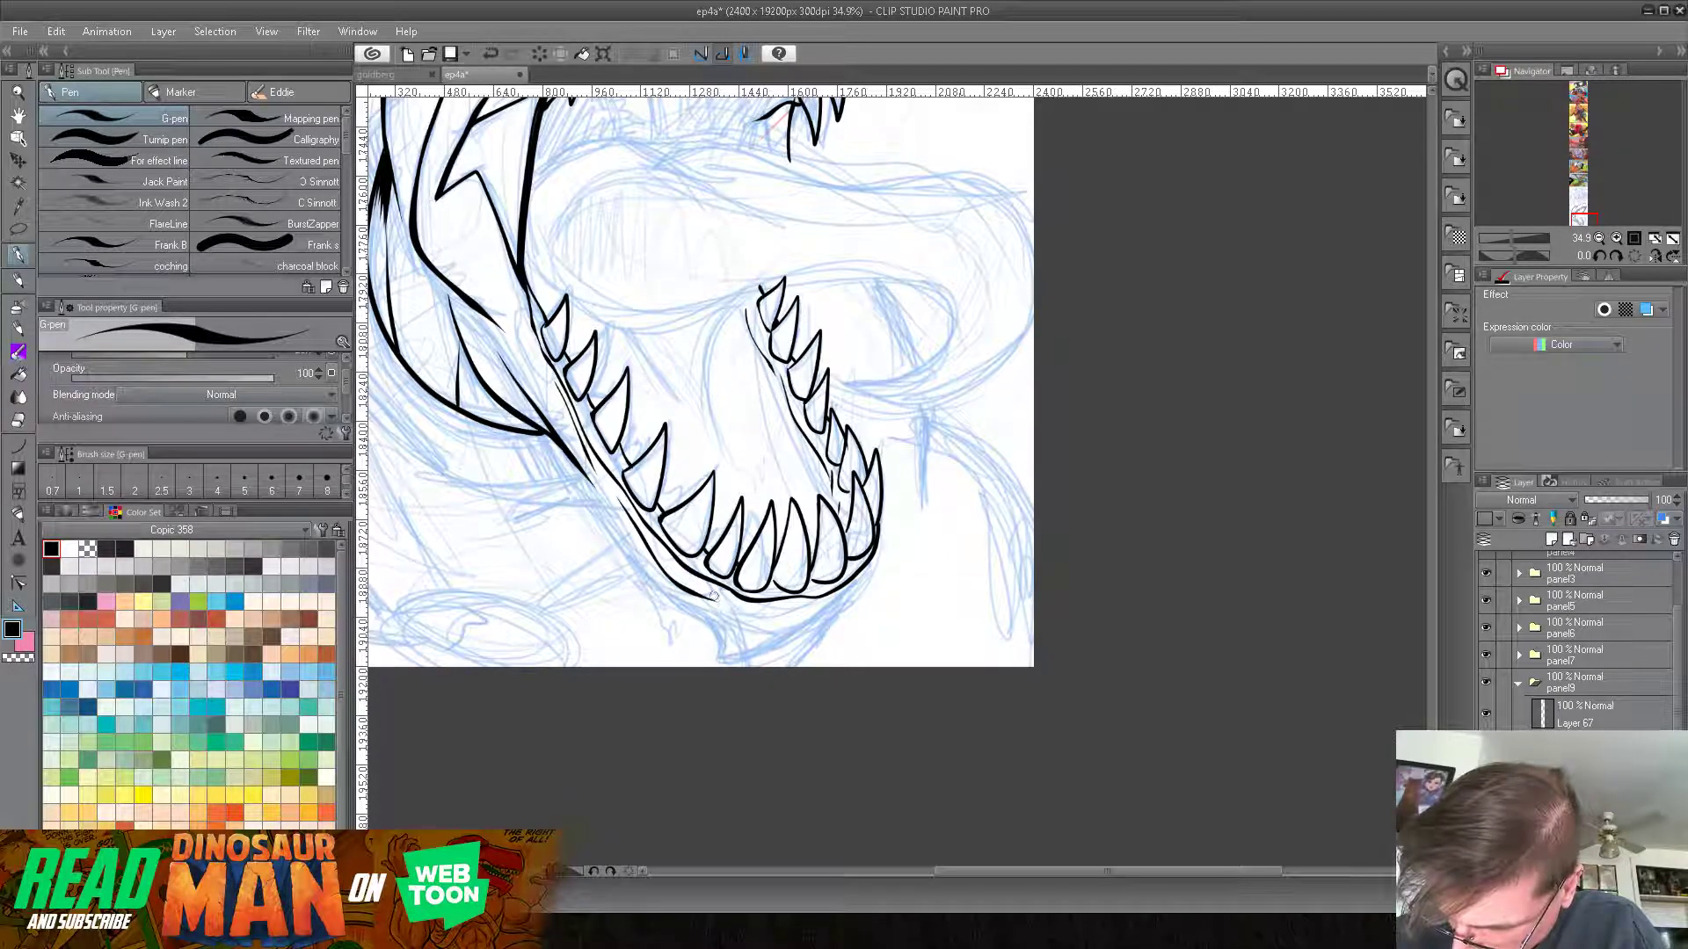
{"action": "left_click_drag", "start_coordinate": [804, 623], "coordinate": [864, 599]}
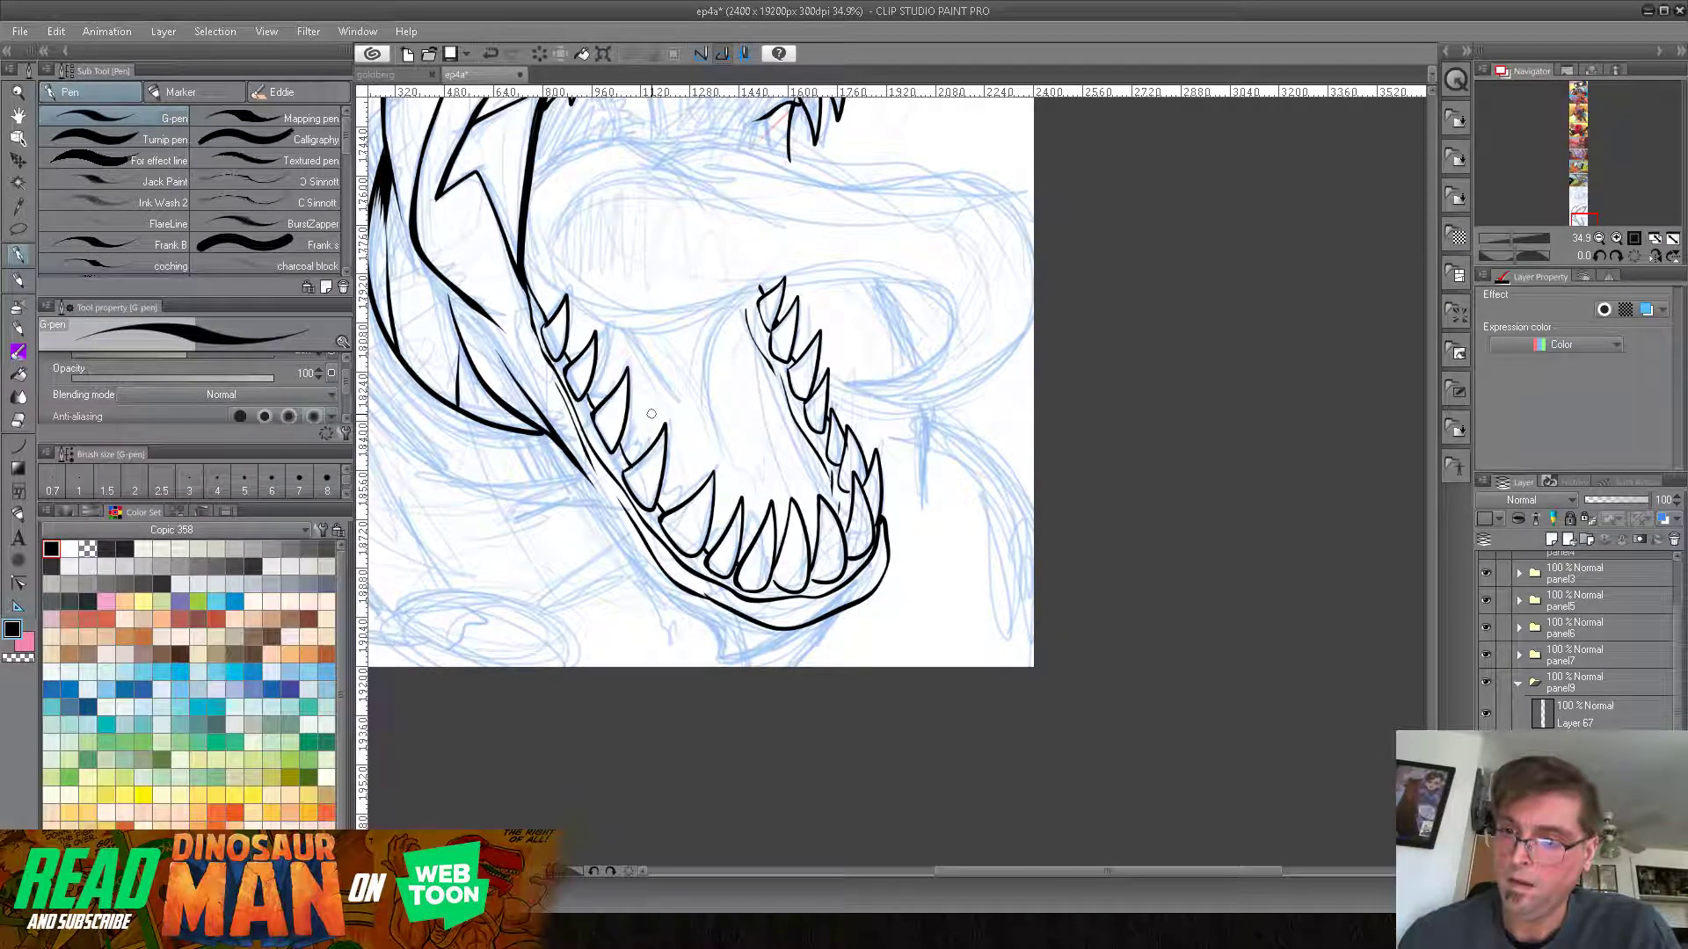
{"action": "mouse_move", "coordinate": [543, 433]}
{"action": "left_mouse_down"}
{"action": "mouse_move", "coordinate": [637, 568]}
{"action": "mouse_move", "coordinate": [717, 621]}
{"action": "left_mouse_up"}
{"action": "mouse_move", "coordinate": [850, 605]}
{"action": "left_mouse_down"}
{"action": "mouse_move", "coordinate": [785, 665]}
{"action": "mouse_move", "coordinate": [746, 671]}
{"action": "left_mouse_up"}
Step: Ink the tongue's lower edge, curled tip and upper edge from the mouth corner out over the lower teeth, including the fold on top
{"action": "left_click_drag", "start_coordinate": [830, 365], "coordinate": [919, 694]}
{"action": "left_click_drag", "start_coordinate": [1505, 234], "coordinate": [1509, 235]}
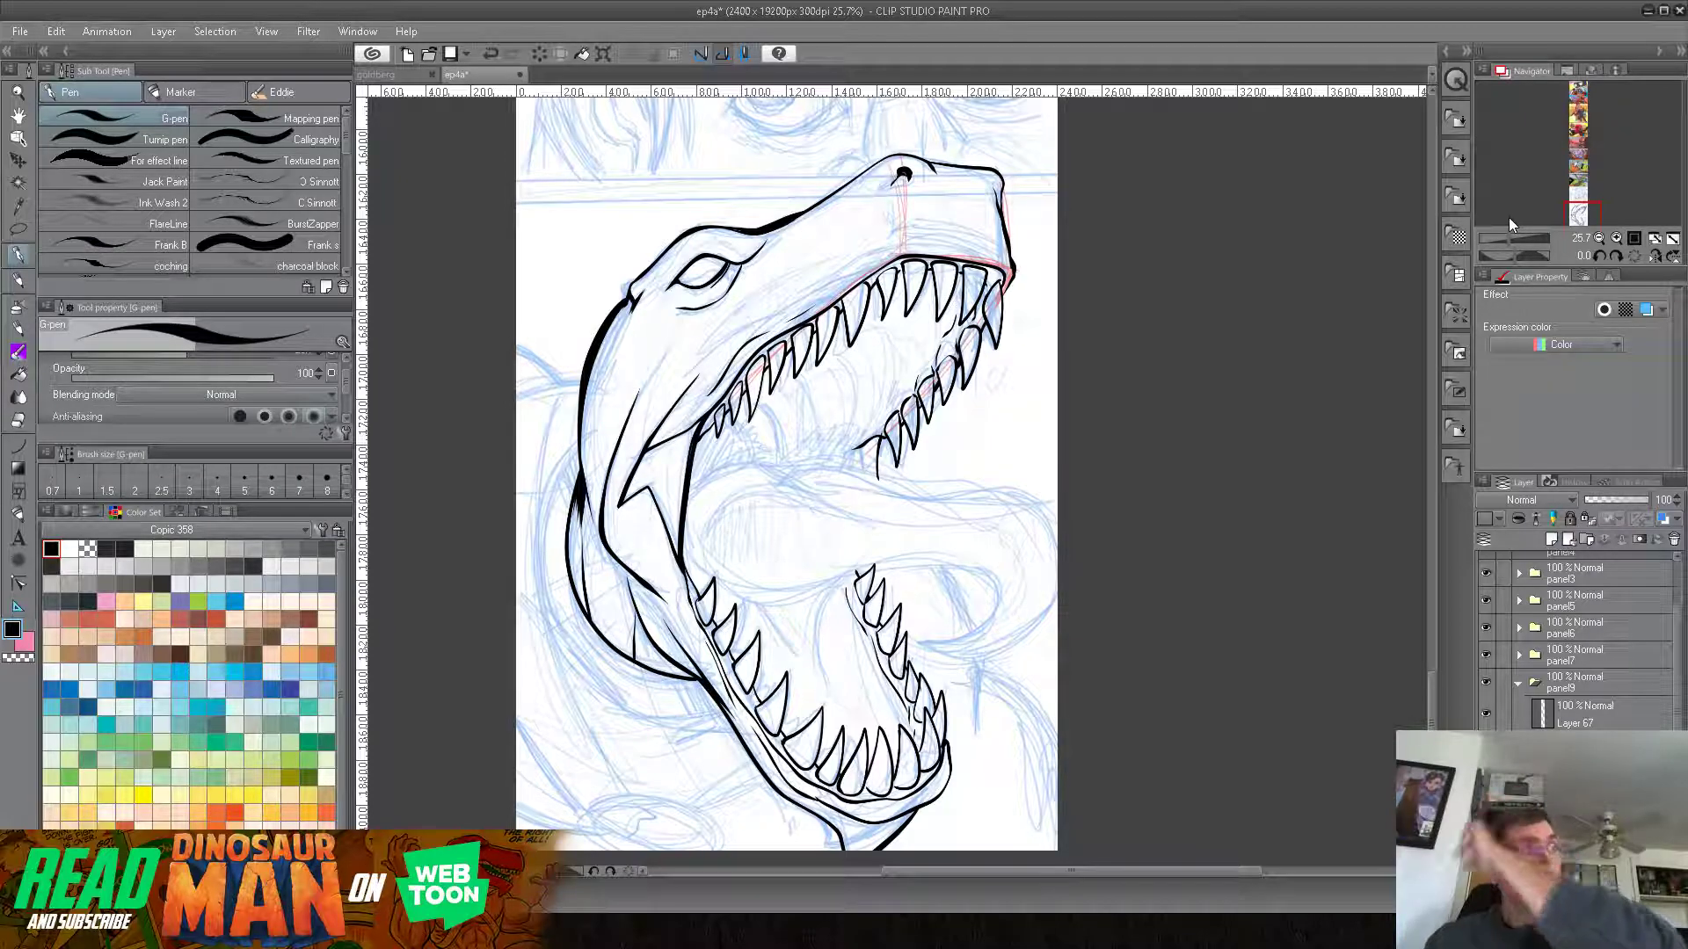
{"action": "left_click_drag", "start_coordinate": [988, 516], "coordinate": [902, 432]}
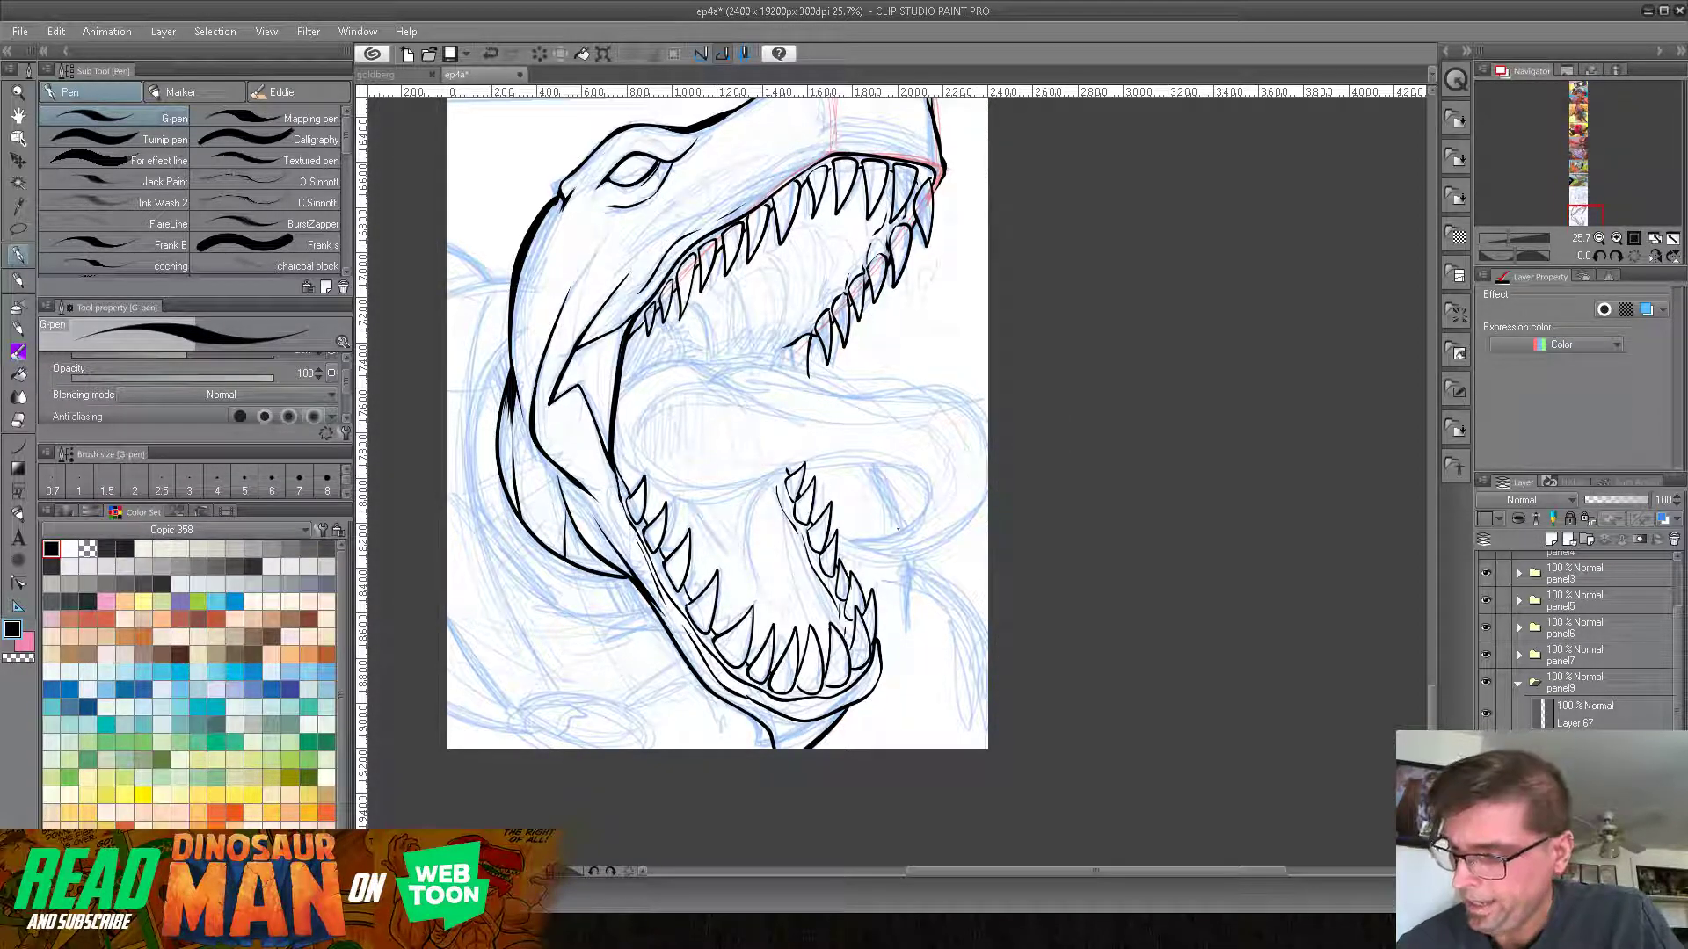
{"action": "mouse_move", "coordinate": [851, 540]}
{"action": "left_mouse_down"}
{"action": "mouse_move", "coordinate": [933, 491]}
{"action": "mouse_move", "coordinate": [893, 454]}
{"action": "mouse_move", "coordinate": [803, 456]}
{"action": "mouse_move", "coordinate": [707, 492]}
{"action": "mouse_move", "coordinate": [624, 461]}
{"action": "left_mouse_up"}
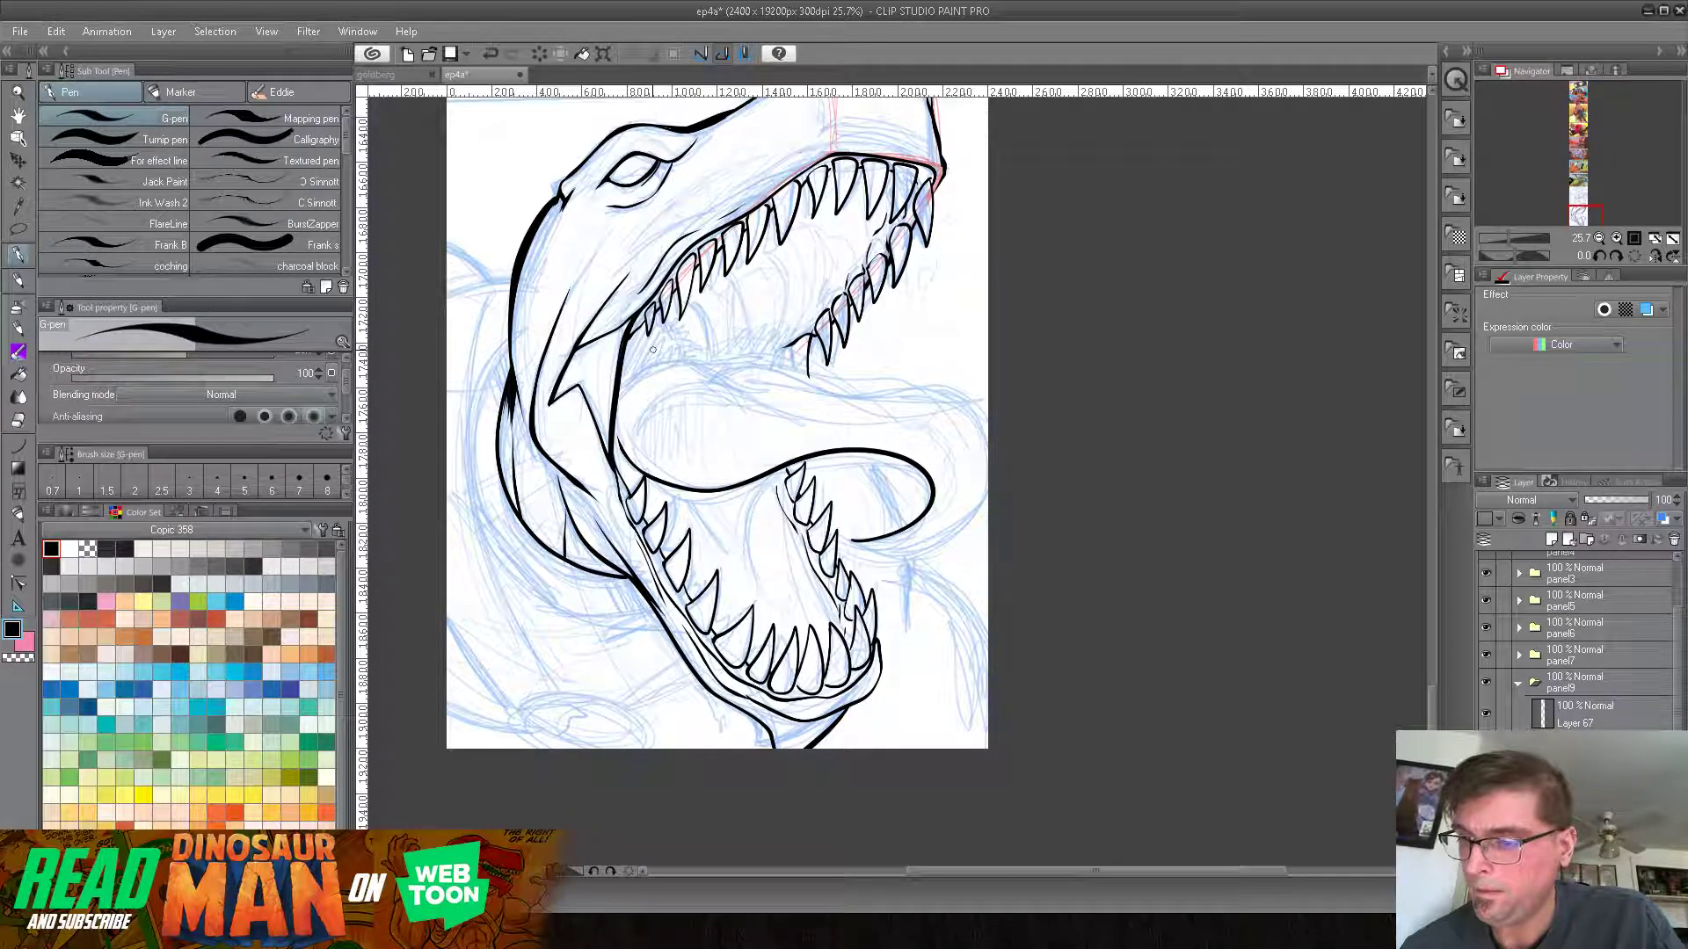
{"action": "left_click", "coordinate": [491, 53]}
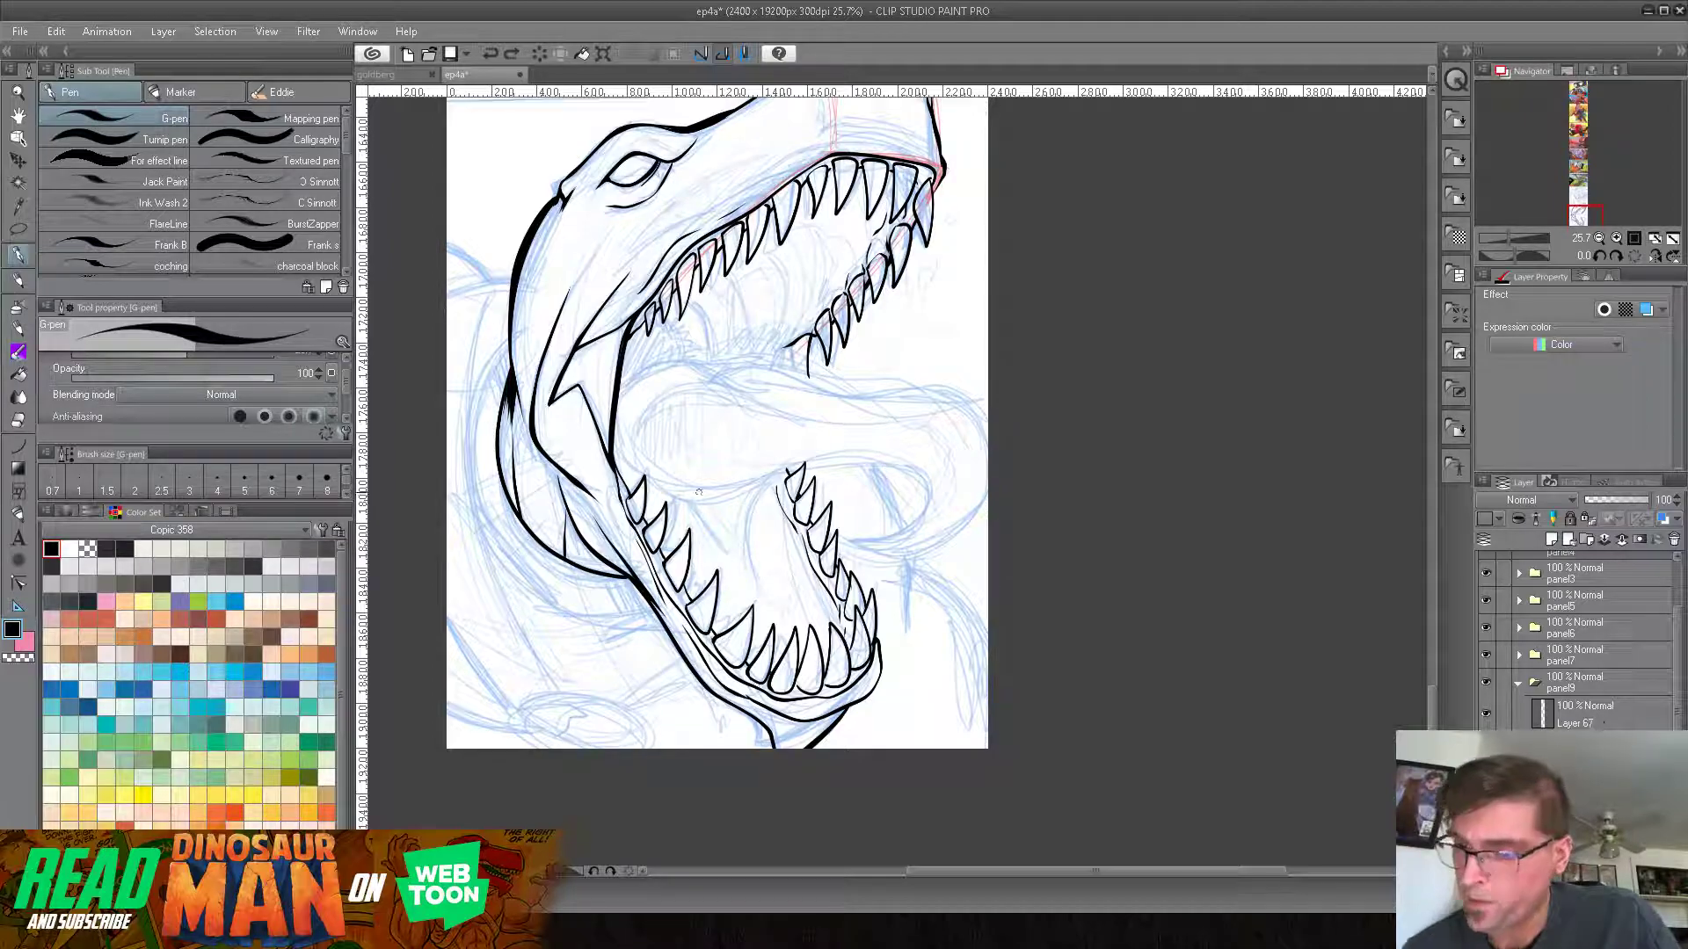
{"action": "mouse_move", "coordinate": [630, 470]}
{"action": "left_mouse_down"}
{"action": "mouse_move", "coordinate": [703, 495]}
{"action": "mouse_move", "coordinate": [818, 462]}
{"action": "mouse_move", "coordinate": [890, 464]}
{"action": "mouse_move", "coordinate": [919, 480]}
{"action": "mouse_move", "coordinate": [921, 524]}
{"action": "mouse_move", "coordinate": [857, 547]}
{"action": "mouse_move", "coordinate": [870, 551]}
{"action": "mouse_move", "coordinate": [928, 554]}
{"action": "mouse_move", "coordinate": [992, 493]}
{"action": "left_mouse_up"}
{"action": "mouse_move", "coordinate": [994, 426]}
{"action": "left_mouse_down"}
{"action": "mouse_move", "coordinate": [958, 387]}
{"action": "mouse_move", "coordinate": [807, 387]}
{"action": "mouse_move", "coordinate": [763, 364]}
{"action": "mouse_move", "coordinate": [707, 369]}
{"action": "mouse_move", "coordinate": [760, 391]}
{"action": "mouse_move", "coordinate": [685, 360]}
{"action": "mouse_move", "coordinate": [620, 397]}
{"action": "left_mouse_up"}
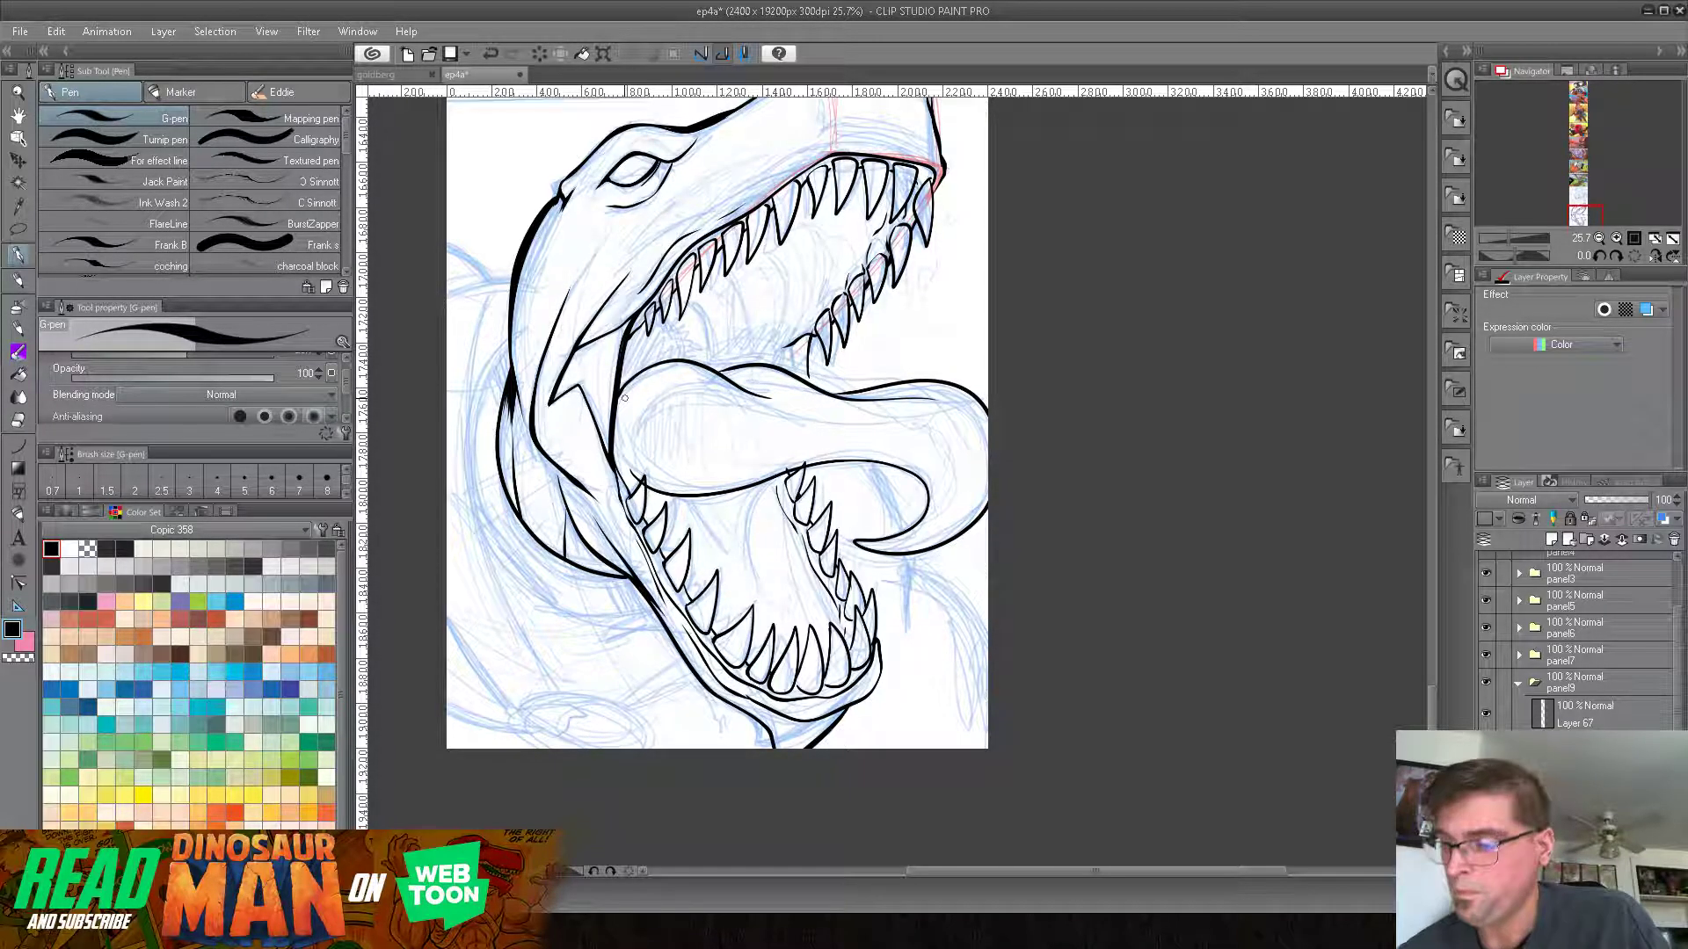
Step: Clean up the tongue line where it crosses the rearmost lower tooth, using the transparent colour
{"action": "left_click", "coordinate": [18, 657]}
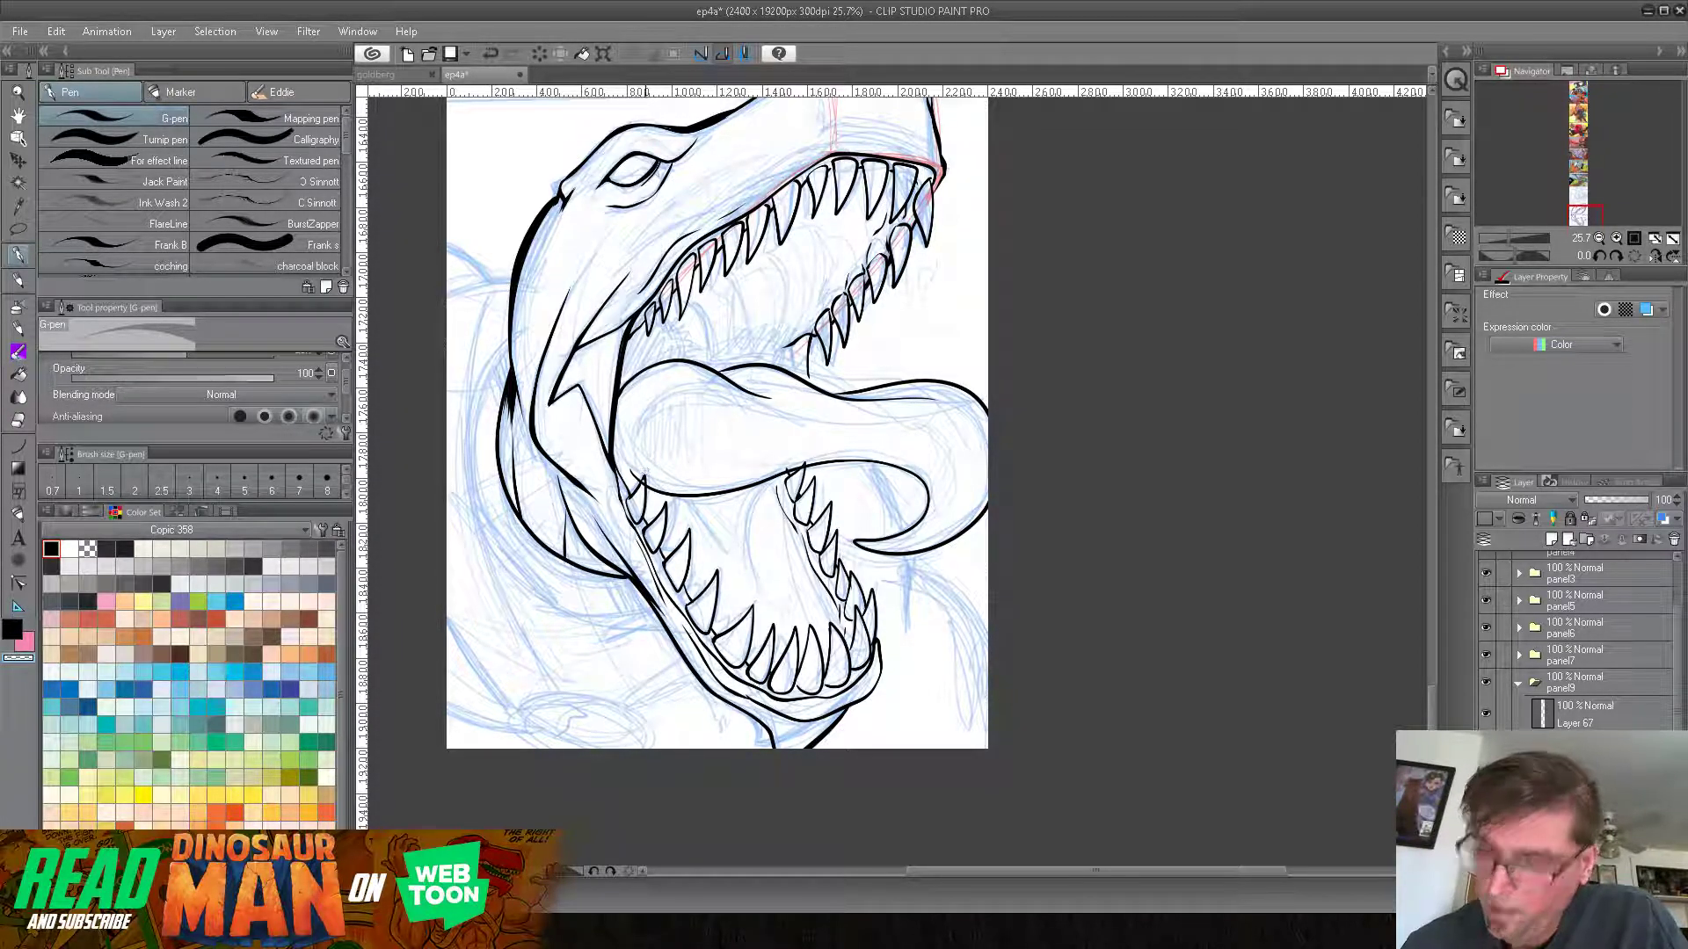
{"action": "left_click", "coordinate": [491, 53]}
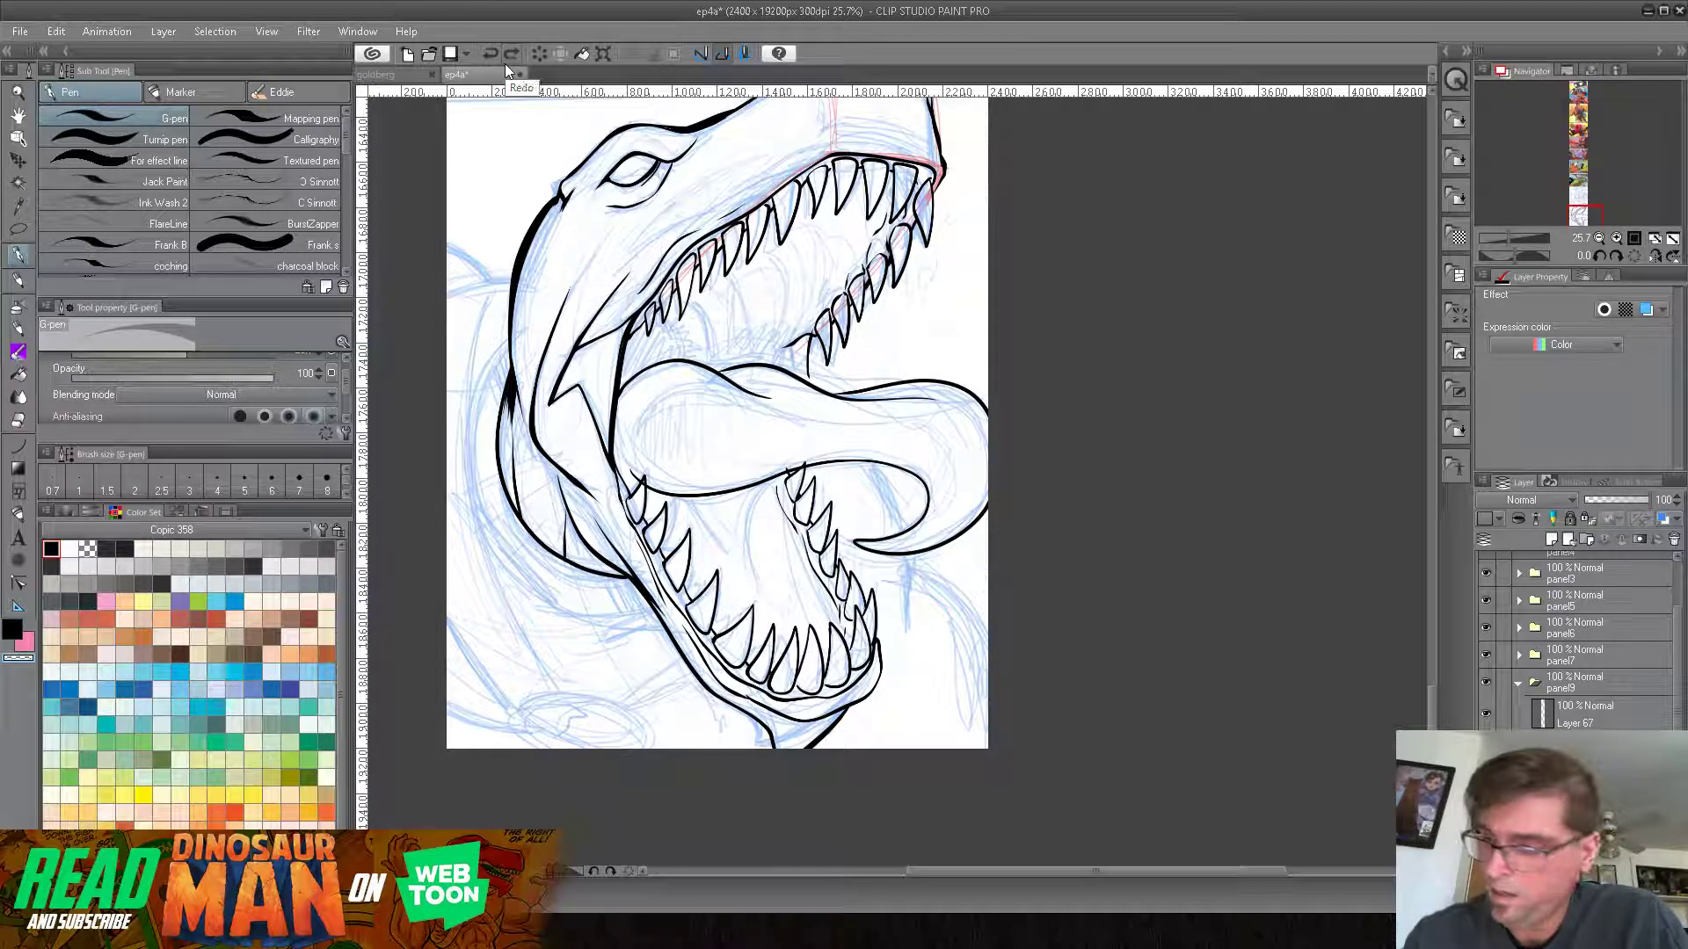
{"action": "left_click_drag", "start_coordinate": [645, 477], "coordinate": [640, 485]}
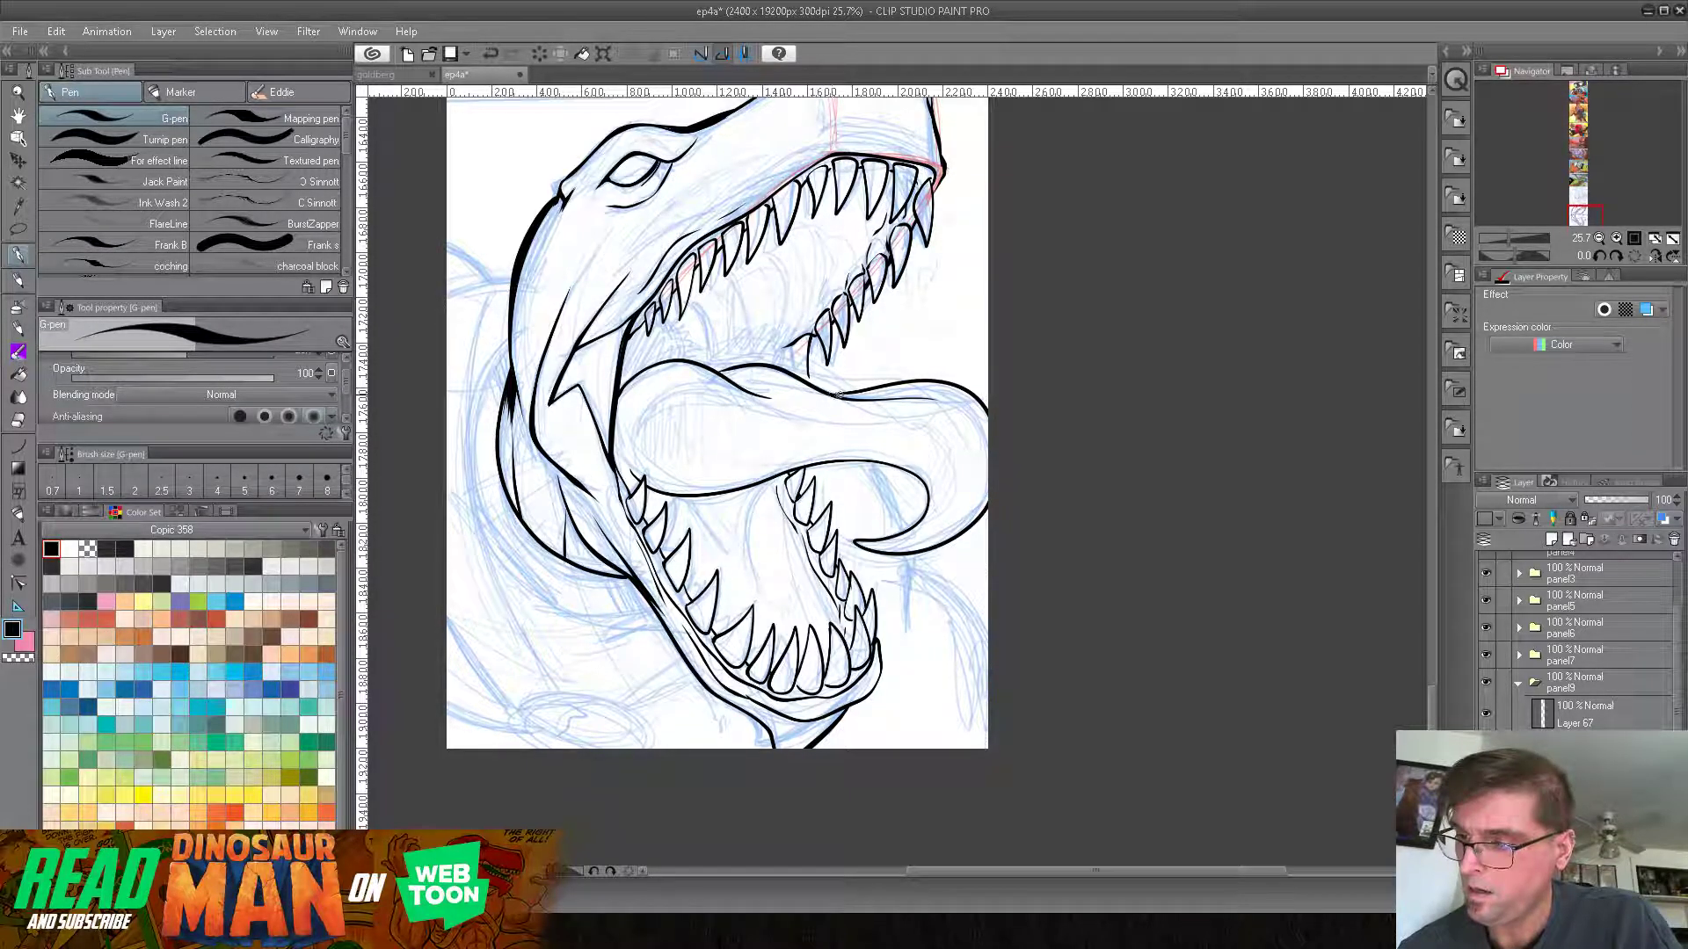
Step: Sketch a short crease below the jaw and two nested throat curves from behind the head to the lower jaw with the Darker pencil
{"action": "left_click_drag", "start_coordinate": [883, 466], "coordinate": [962, 315]}
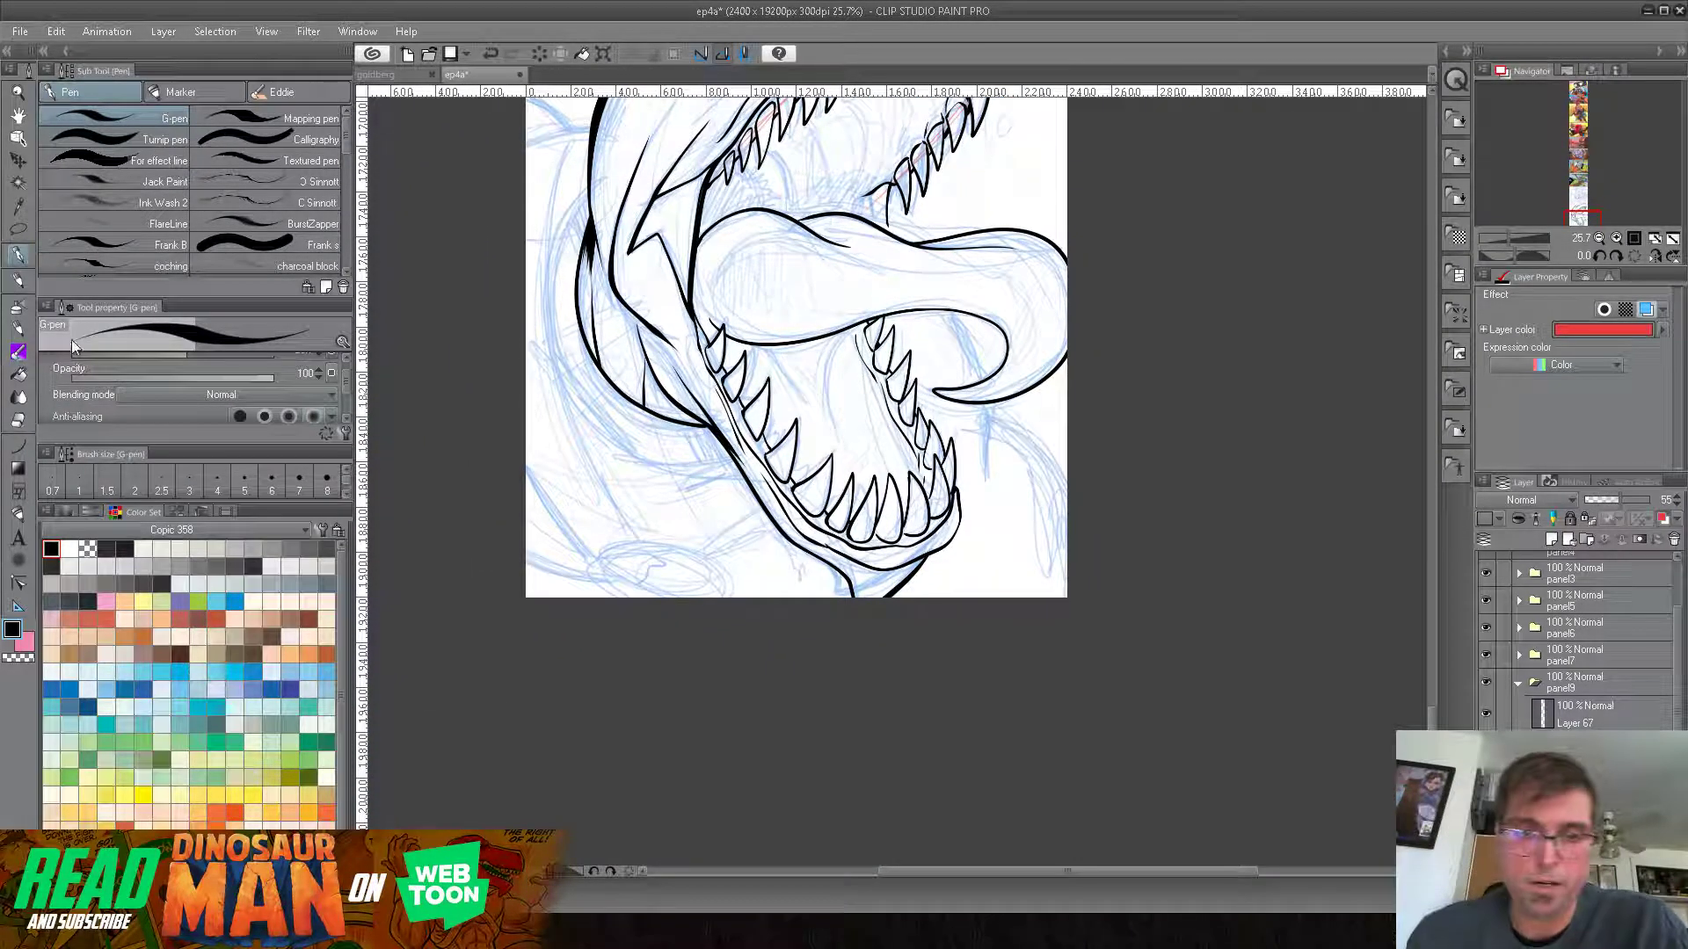
{"action": "left_click", "coordinate": [17, 280]}
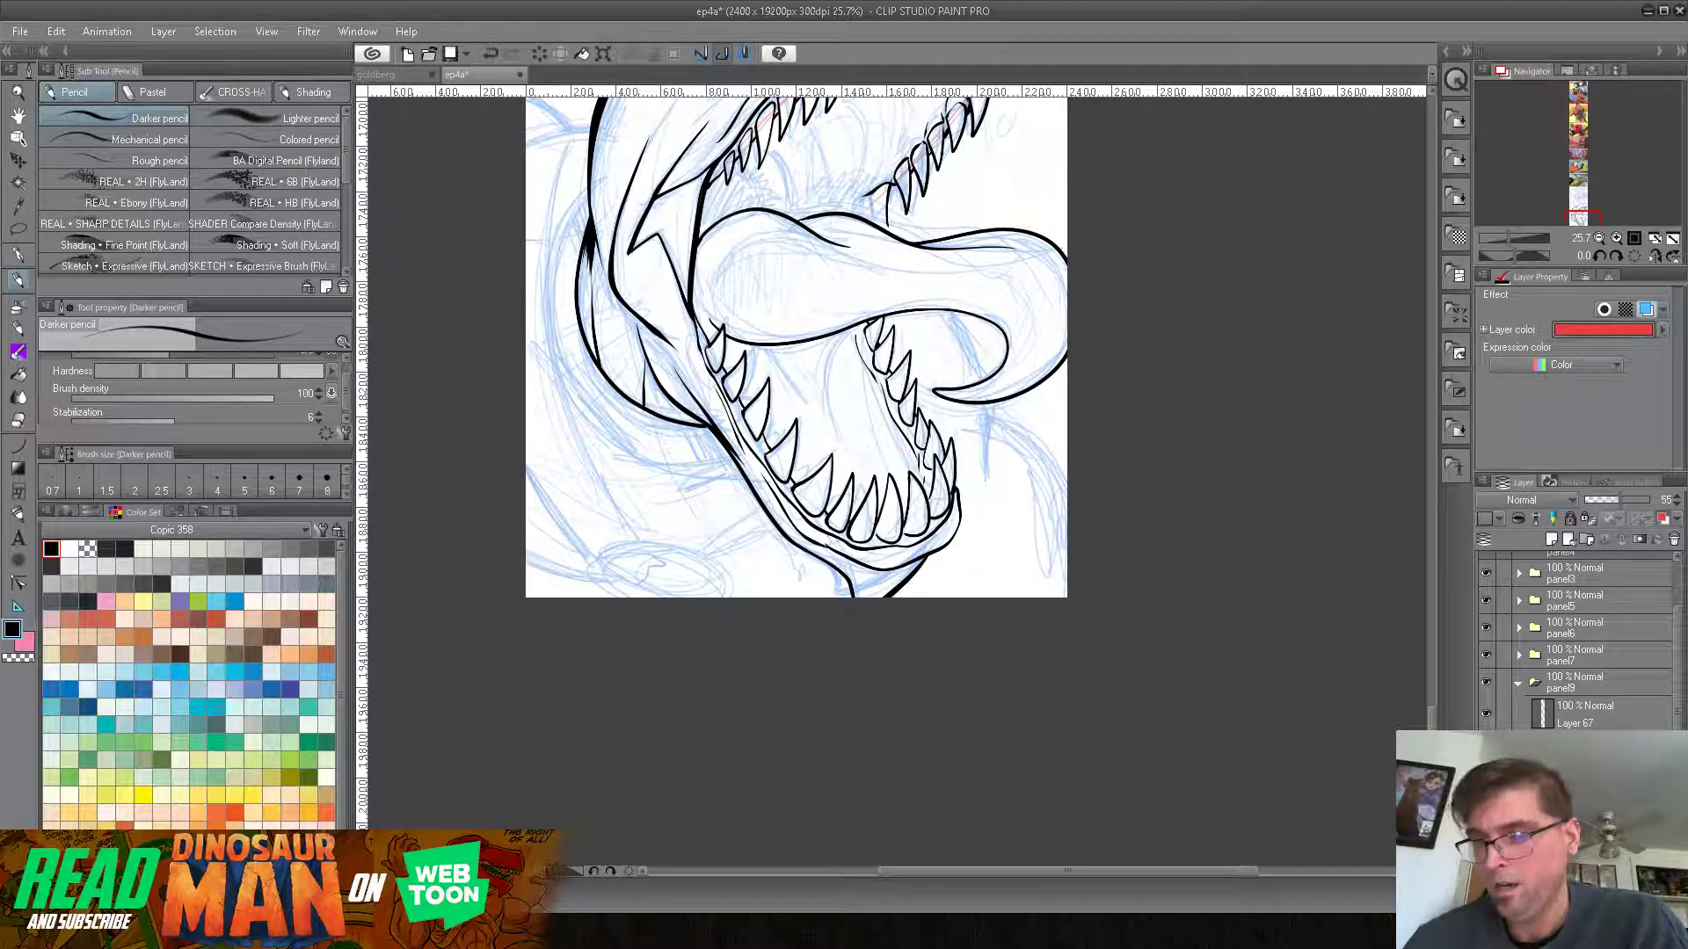
{"action": "left_click_drag", "start_coordinate": [652, 474], "coordinate": [674, 434]}
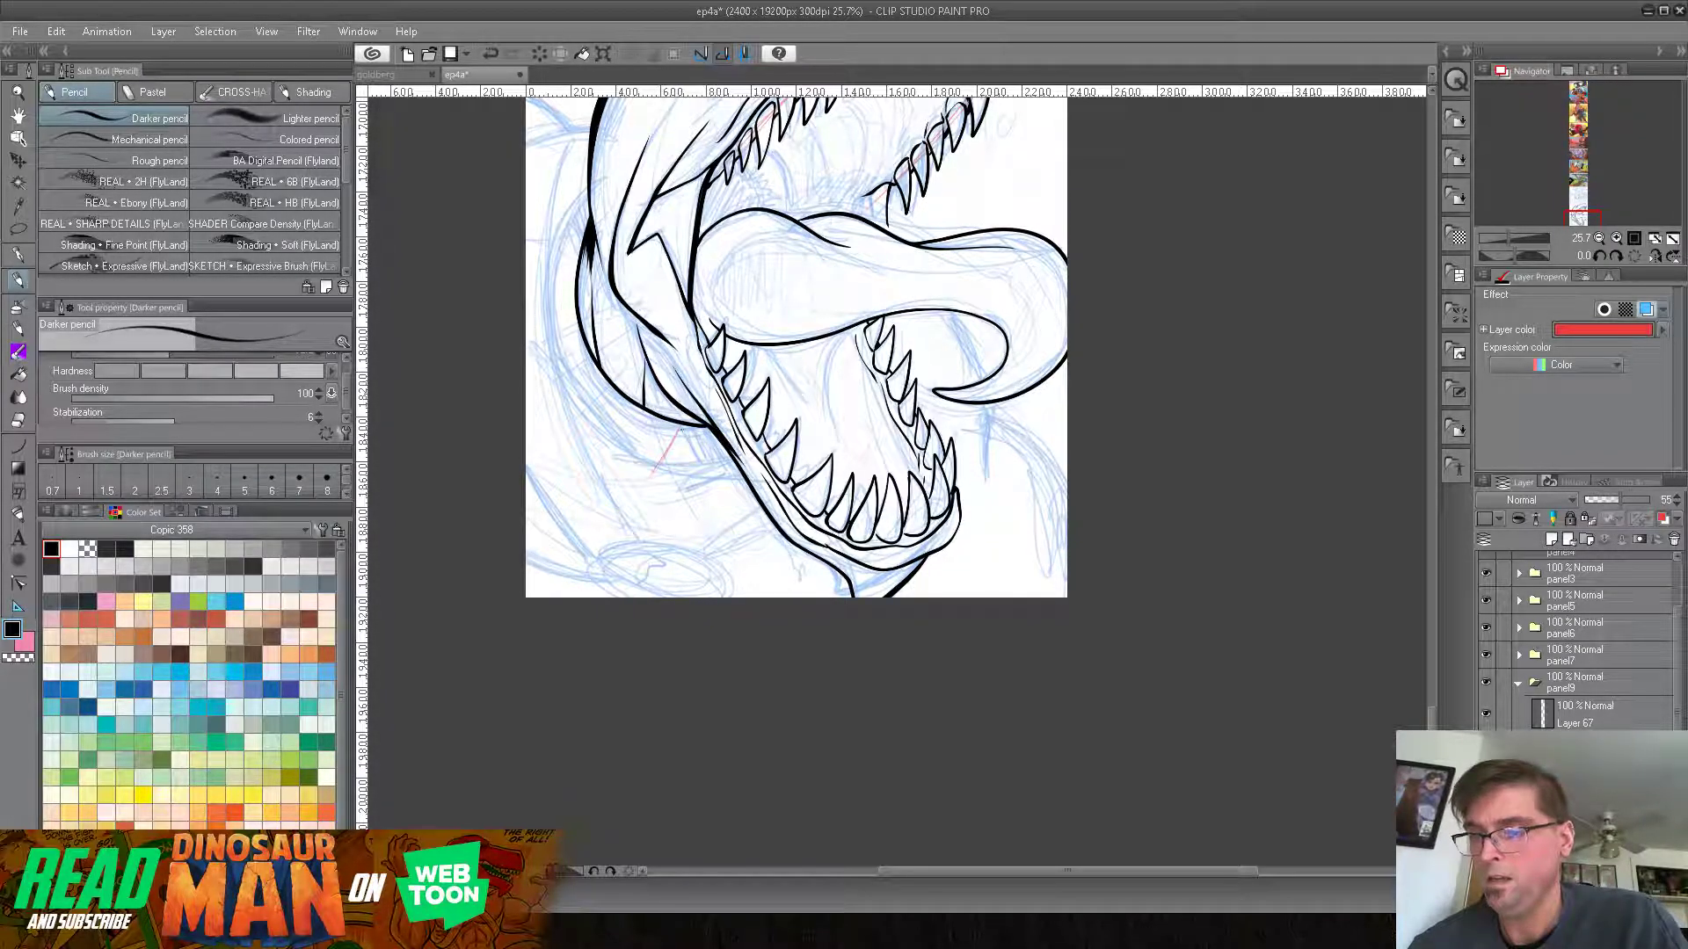
{"action": "mouse_move", "coordinate": [586, 208]}
{"action": "left_mouse_down"}
{"action": "mouse_move", "coordinate": [568, 271]}
{"action": "mouse_move", "coordinate": [567, 256]}
{"action": "mouse_move", "coordinate": [568, 343]}
{"action": "mouse_move", "coordinate": [627, 418]}
{"action": "mouse_move", "coordinate": [703, 439]}
{"action": "left_mouse_up"}
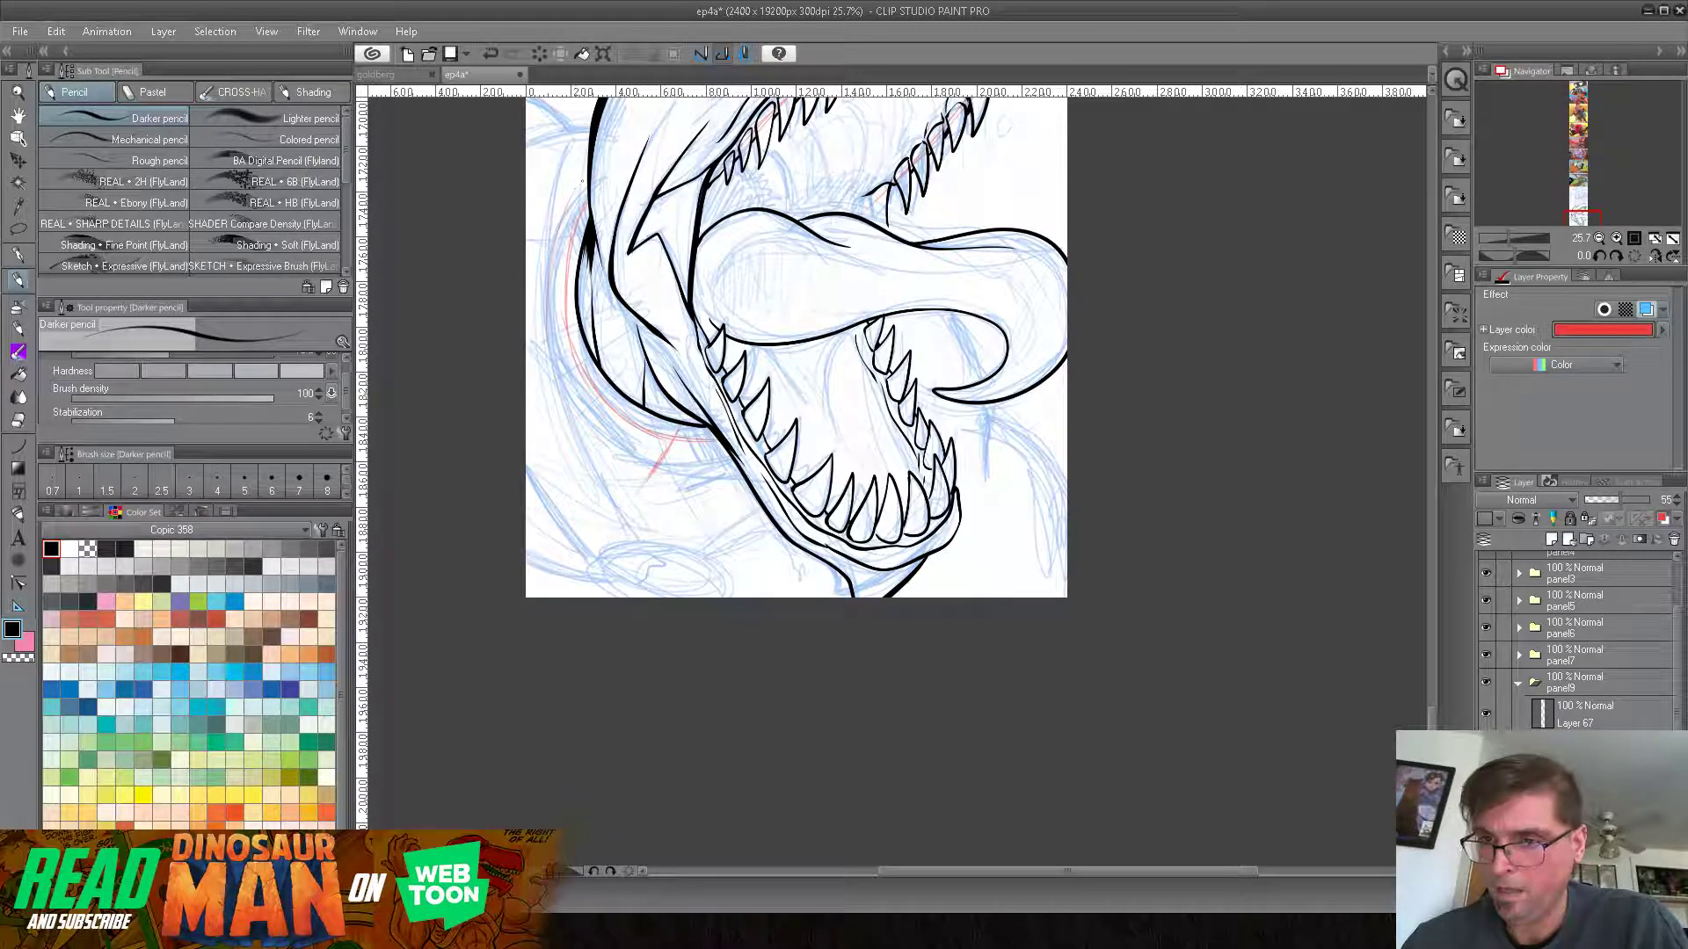
{"action": "mouse_move", "coordinate": [569, 207]}
{"action": "left_mouse_down"}
{"action": "mouse_move", "coordinate": [616, 479]}
{"action": "mouse_move", "coordinate": [739, 481]}
{"action": "left_mouse_up"}
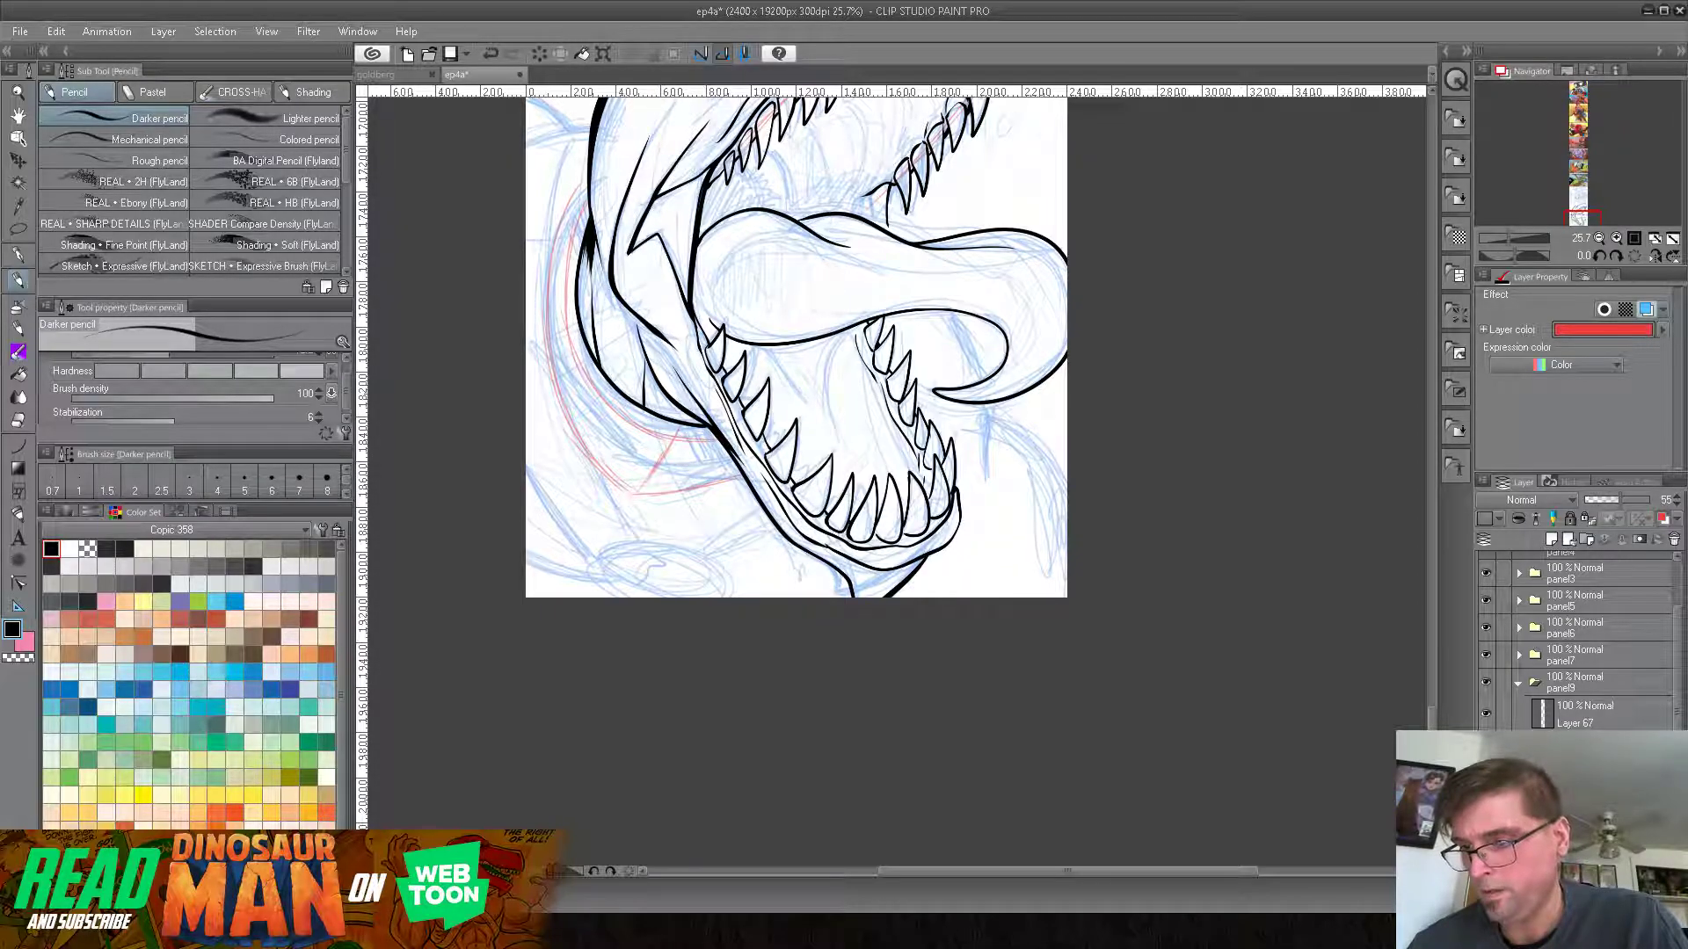
Step: Sketch the round shoulder form in the panel's lower corner and the neck lines running down to it from the throat and jaw
{"action": "left_click", "coordinate": [1598, 254]}
{"action": "left_click", "coordinate": [1599, 255]}
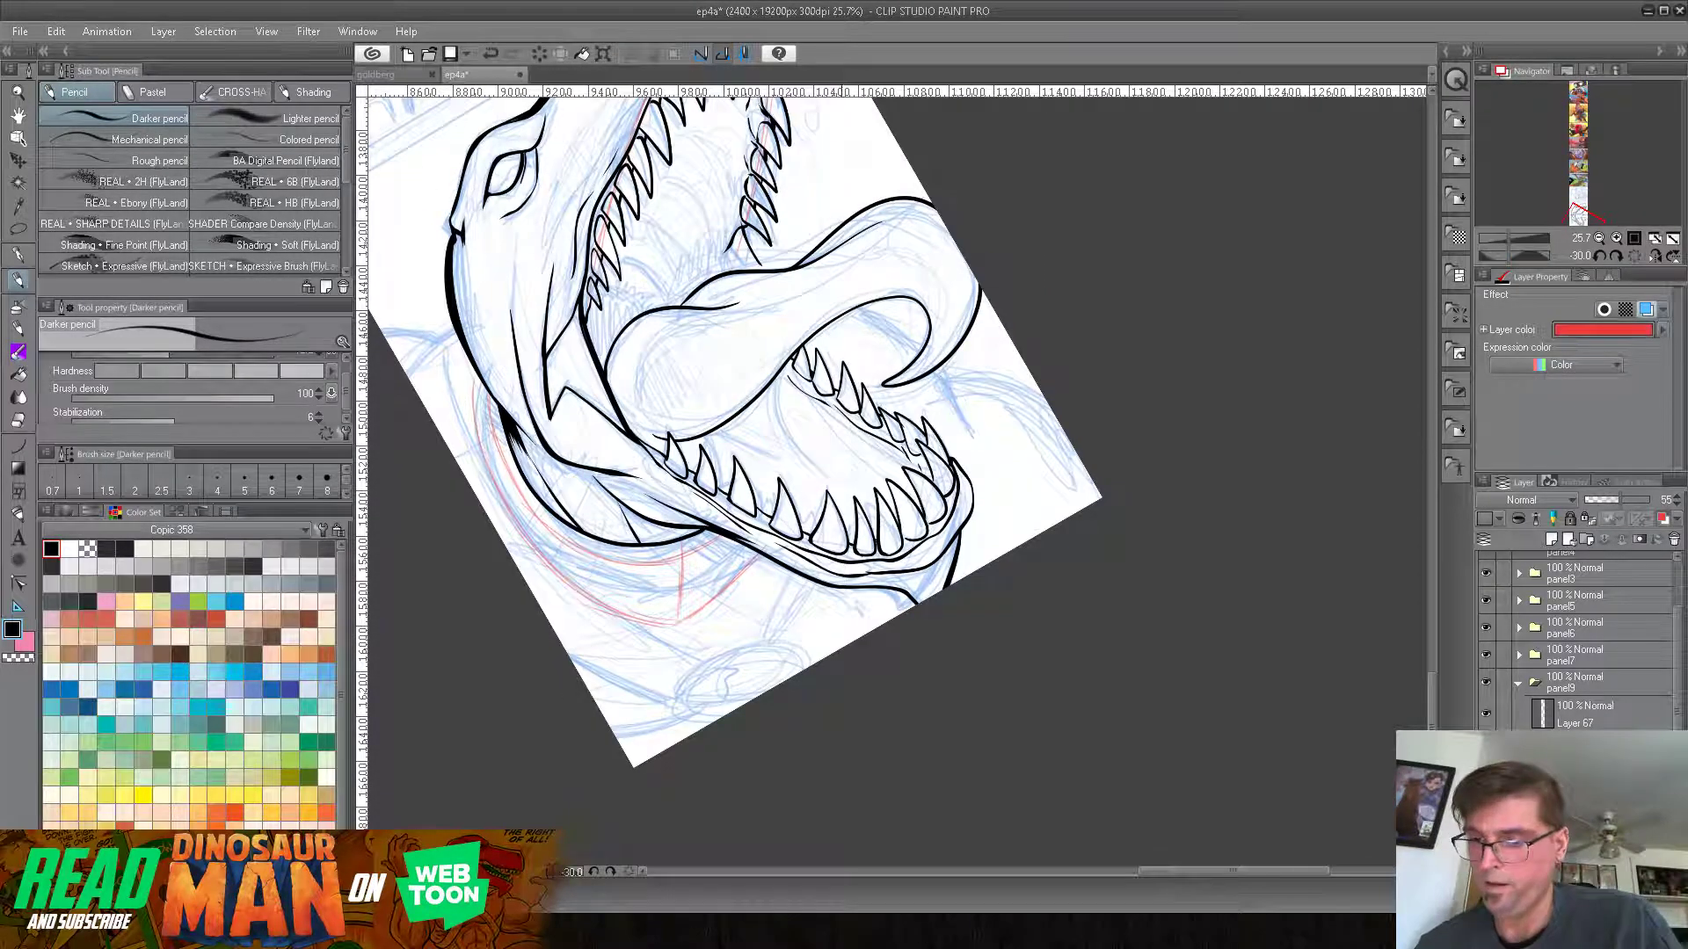
{"action": "left_click_drag", "start_coordinate": [841, 531], "coordinate": [878, 422]}
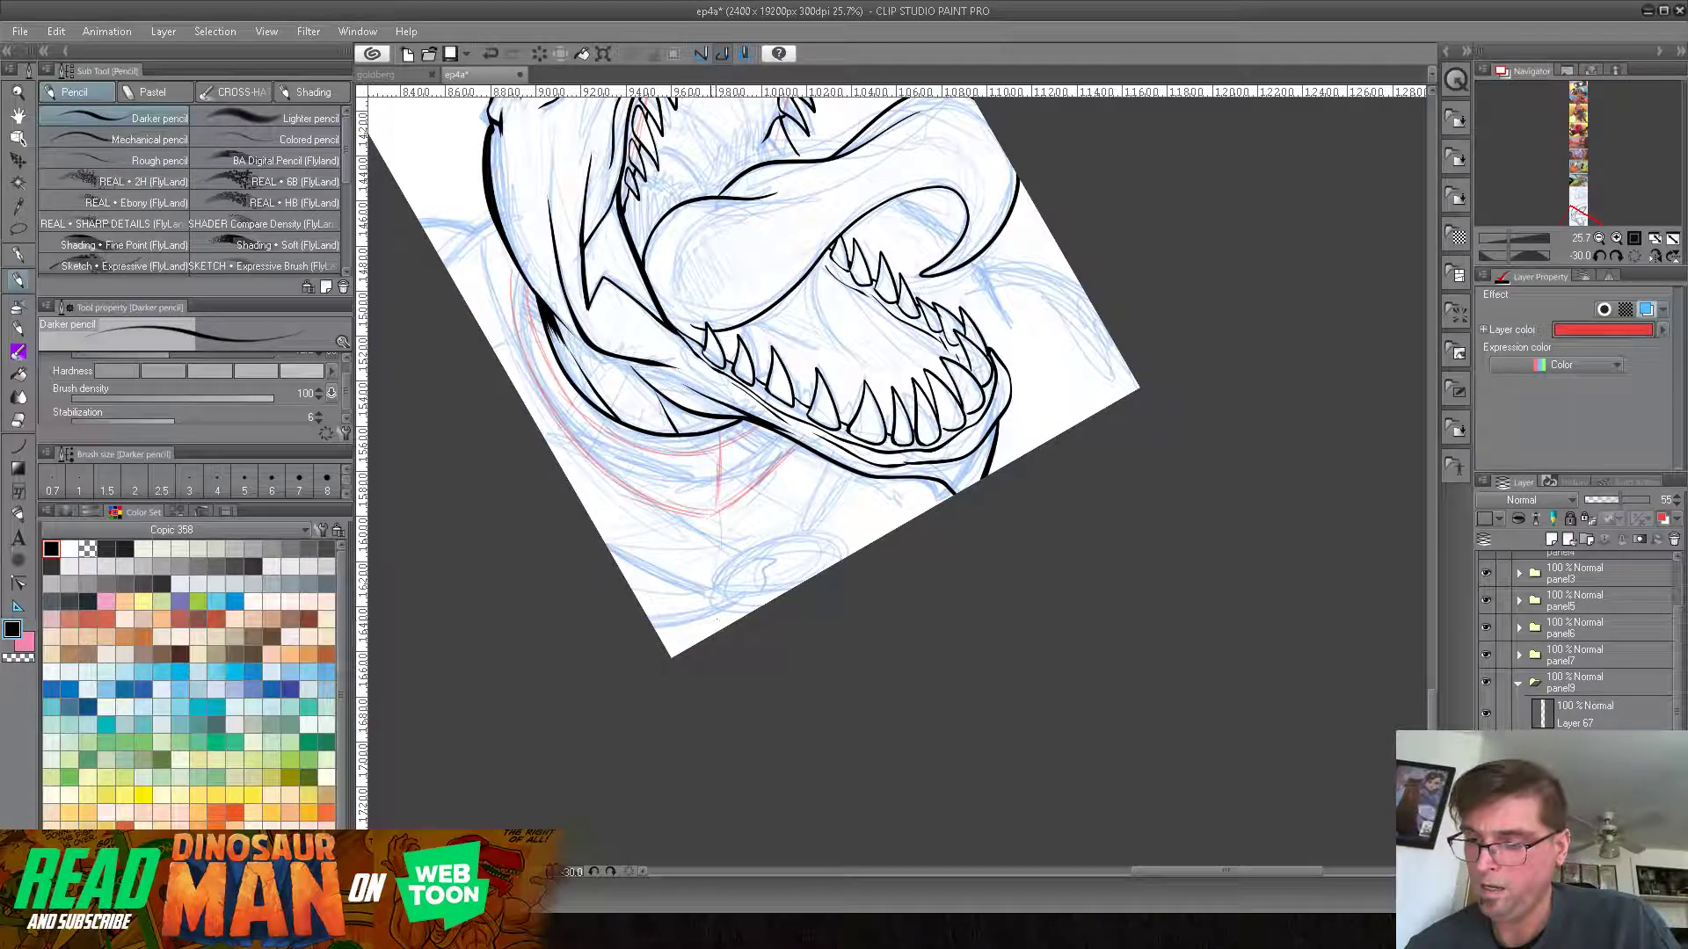
{"action": "left_click_drag", "start_coordinate": [715, 512], "coordinate": [722, 624]}
{"action": "left_click_drag", "start_coordinate": [715, 519], "coordinate": [720, 580]}
{"action": "mouse_move", "coordinate": [817, 451]}
{"action": "left_mouse_down"}
{"action": "mouse_move", "coordinate": [769, 555]}
{"action": "mouse_move", "coordinate": [795, 503]}
{"action": "left_mouse_up"}
{"action": "left_click_drag", "start_coordinate": [787, 567], "coordinate": [675, 652]}
{"action": "mouse_move", "coordinate": [707, 579]}
{"action": "left_mouse_down"}
{"action": "mouse_move", "coordinate": [687, 615]}
{"action": "mouse_move", "coordinate": [698, 643]}
{"action": "left_mouse_up"}
{"action": "mouse_move", "coordinate": [778, 580]}
{"action": "left_mouse_down"}
{"action": "mouse_move", "coordinate": [731, 596]}
{"action": "mouse_move", "coordinate": [694, 646]}
{"action": "mouse_move", "coordinate": [757, 559]}
{"action": "left_mouse_up"}
{"action": "mouse_move", "coordinate": [823, 461]}
{"action": "left_mouse_down"}
{"action": "mouse_move", "coordinate": [802, 501]}
{"action": "mouse_move", "coordinate": [822, 545]}
{"action": "left_mouse_up"}
{"action": "mouse_move", "coordinate": [871, 480]}
{"action": "left_mouse_down"}
{"action": "mouse_move", "coordinate": [809, 578]}
{"action": "mouse_move", "coordinate": [827, 546]}
{"action": "left_mouse_up"}
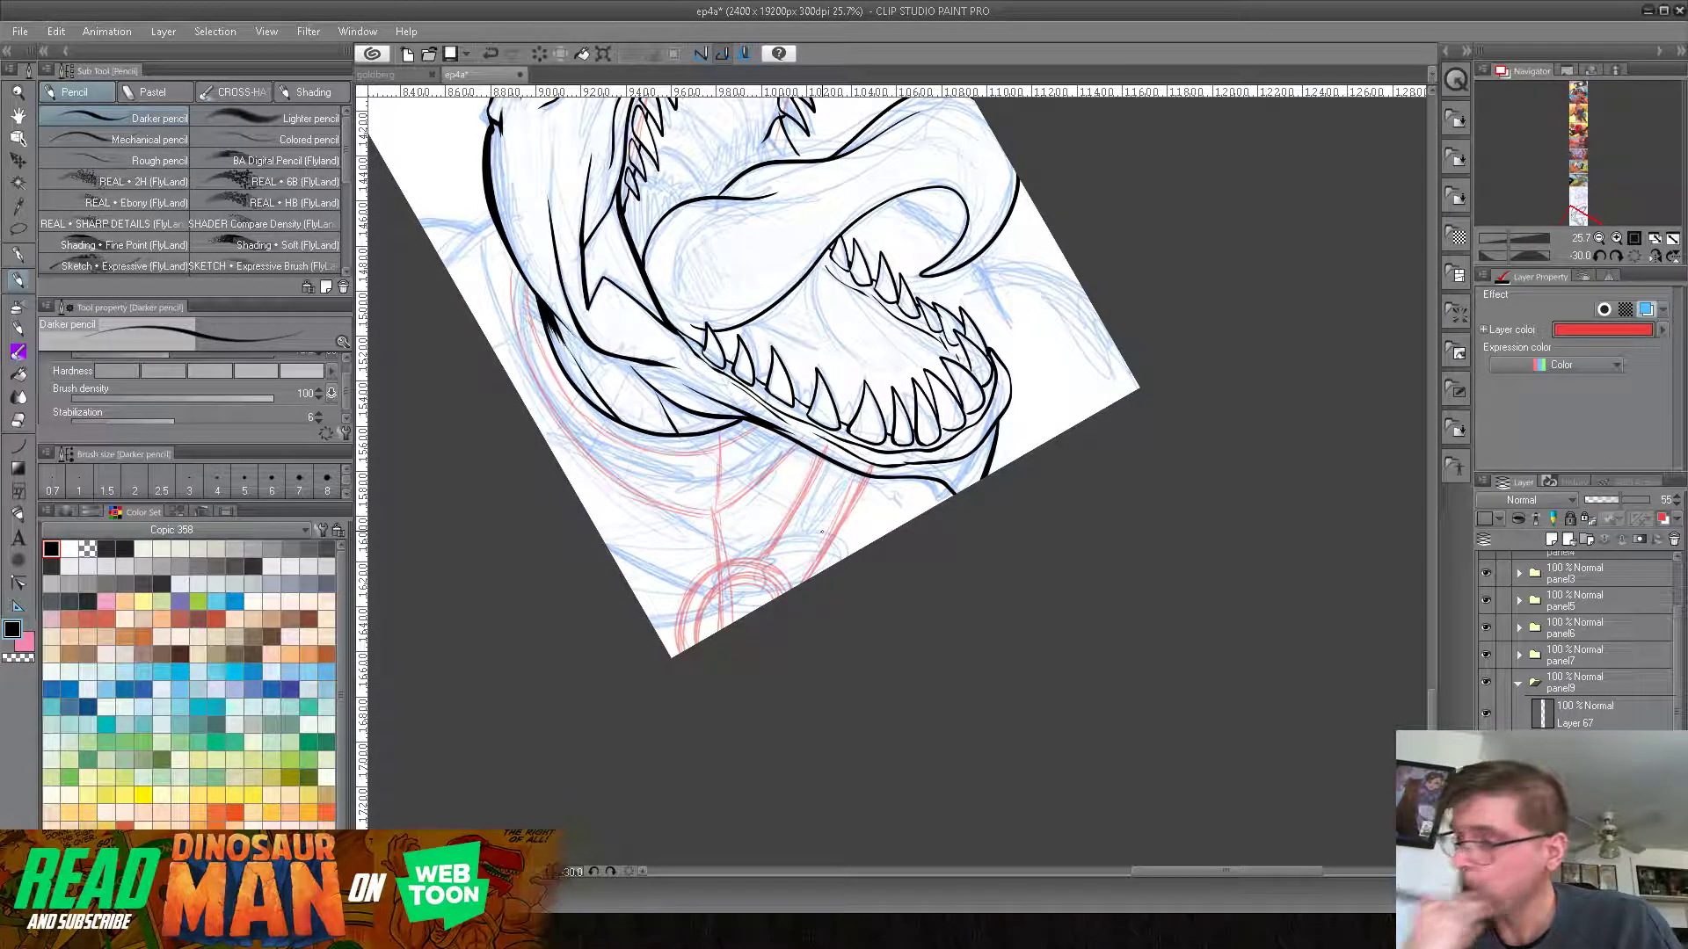
Step: Sketch the long neck contour beside the throat, along the panel's edge down to the round shoulder form
{"action": "left_click", "coordinate": [1616, 256]}
{"action": "left_click", "coordinate": [1616, 256]}
{"action": "left_click", "coordinate": [1616, 255]}
{"action": "left_click_drag", "start_coordinate": [686, 199], "coordinate": [692, 409]}
{"action": "left_click_drag", "start_coordinate": [682, 220], "coordinate": [691, 385]}
{"action": "mouse_move", "coordinate": [686, 216]}
{"action": "left_mouse_down"}
{"action": "mouse_move", "coordinate": [685, 286]}
{"action": "mouse_move", "coordinate": [684, 223]}
{"action": "left_mouse_up"}
{"action": "left_click_drag", "start_coordinate": [685, 292], "coordinate": [640, 417]}
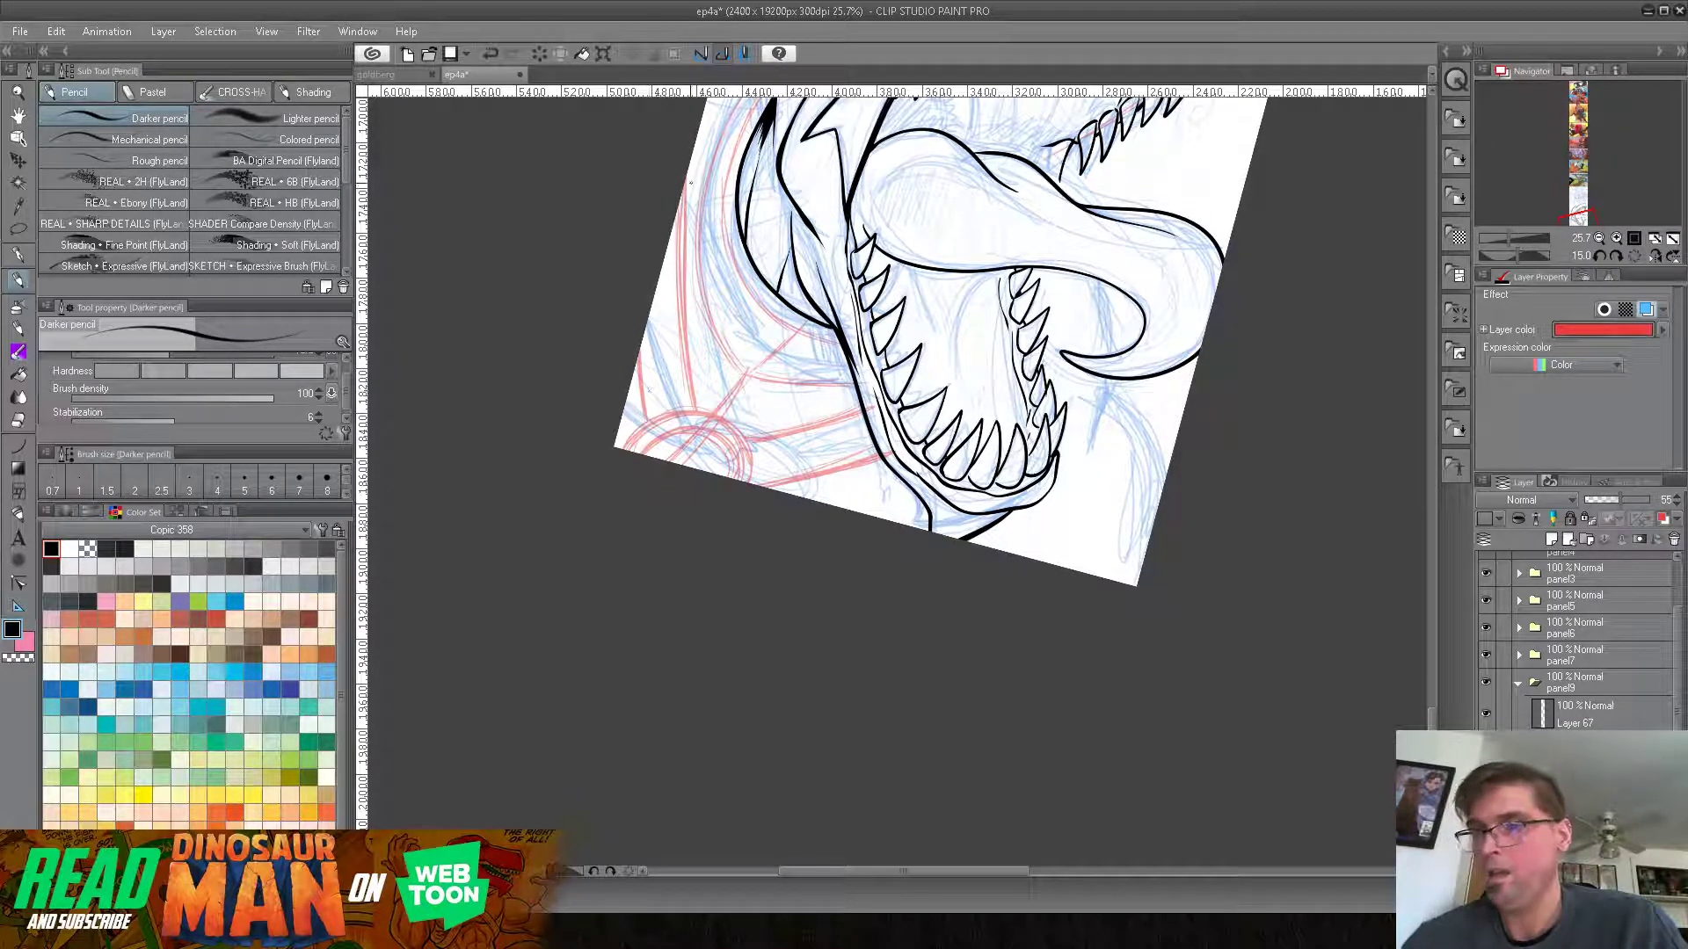
{"action": "left_click_drag", "start_coordinate": [682, 219], "coordinate": [684, 280]}
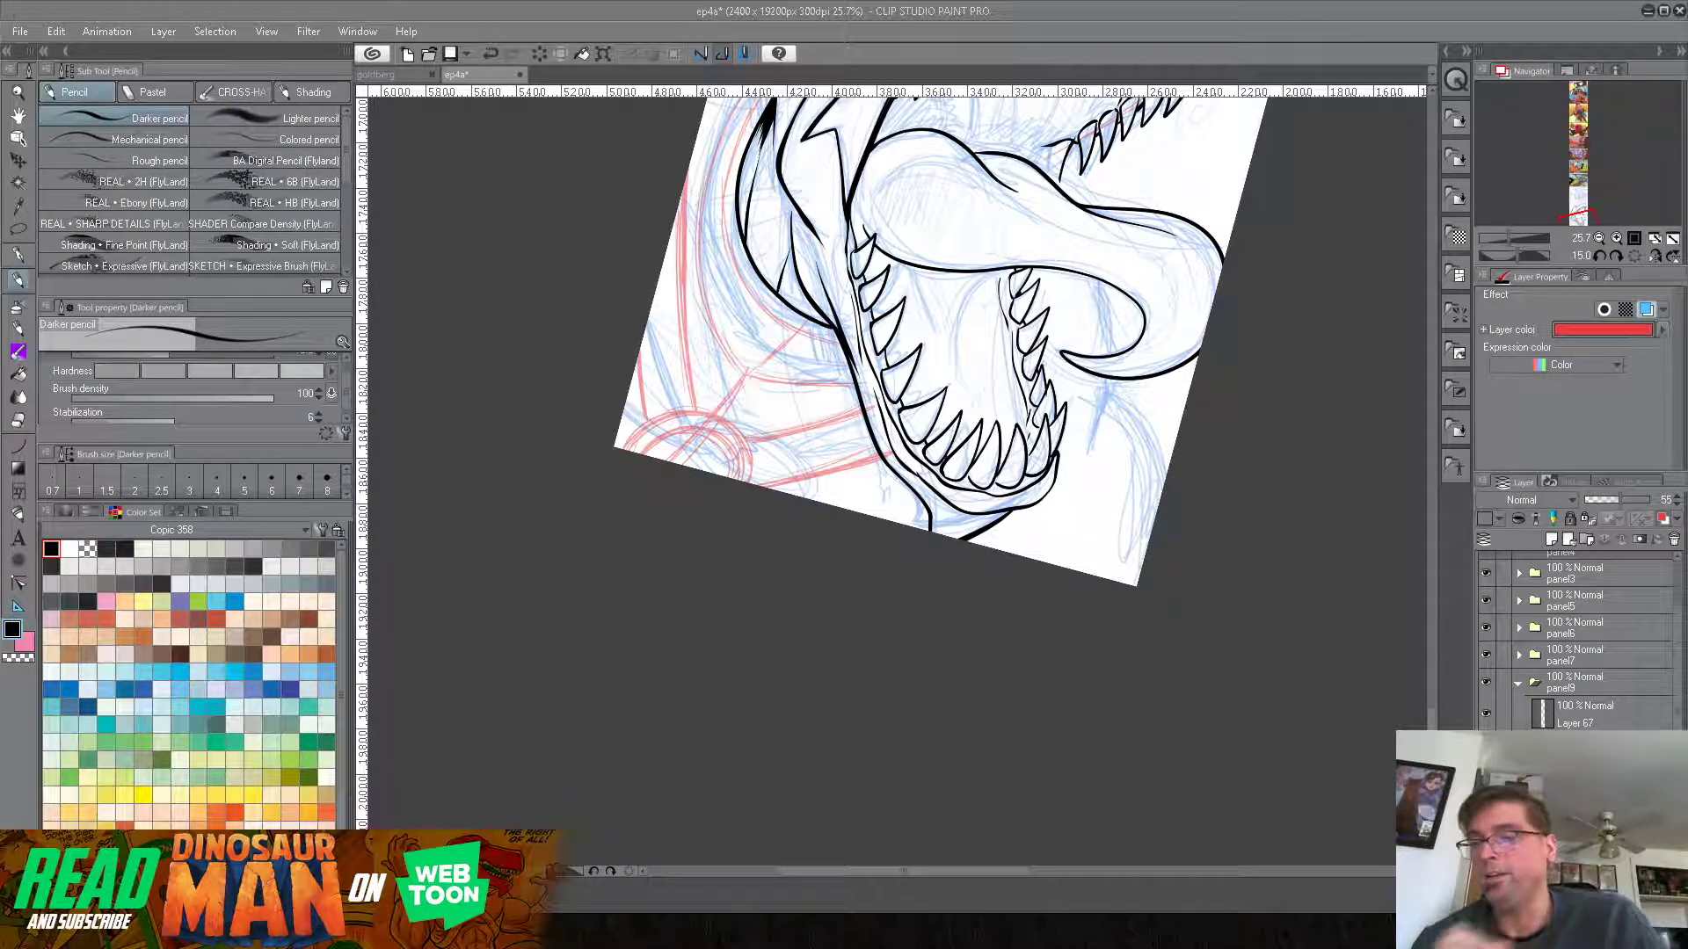
Step: Rough in the far arm behind the tongue tip, from beneath the tongue down along the panel's opposite edge
{"action": "left_click", "coordinate": [1600, 256]}
{"action": "left_click_drag", "start_coordinate": [879, 352], "coordinate": [769, 620]}
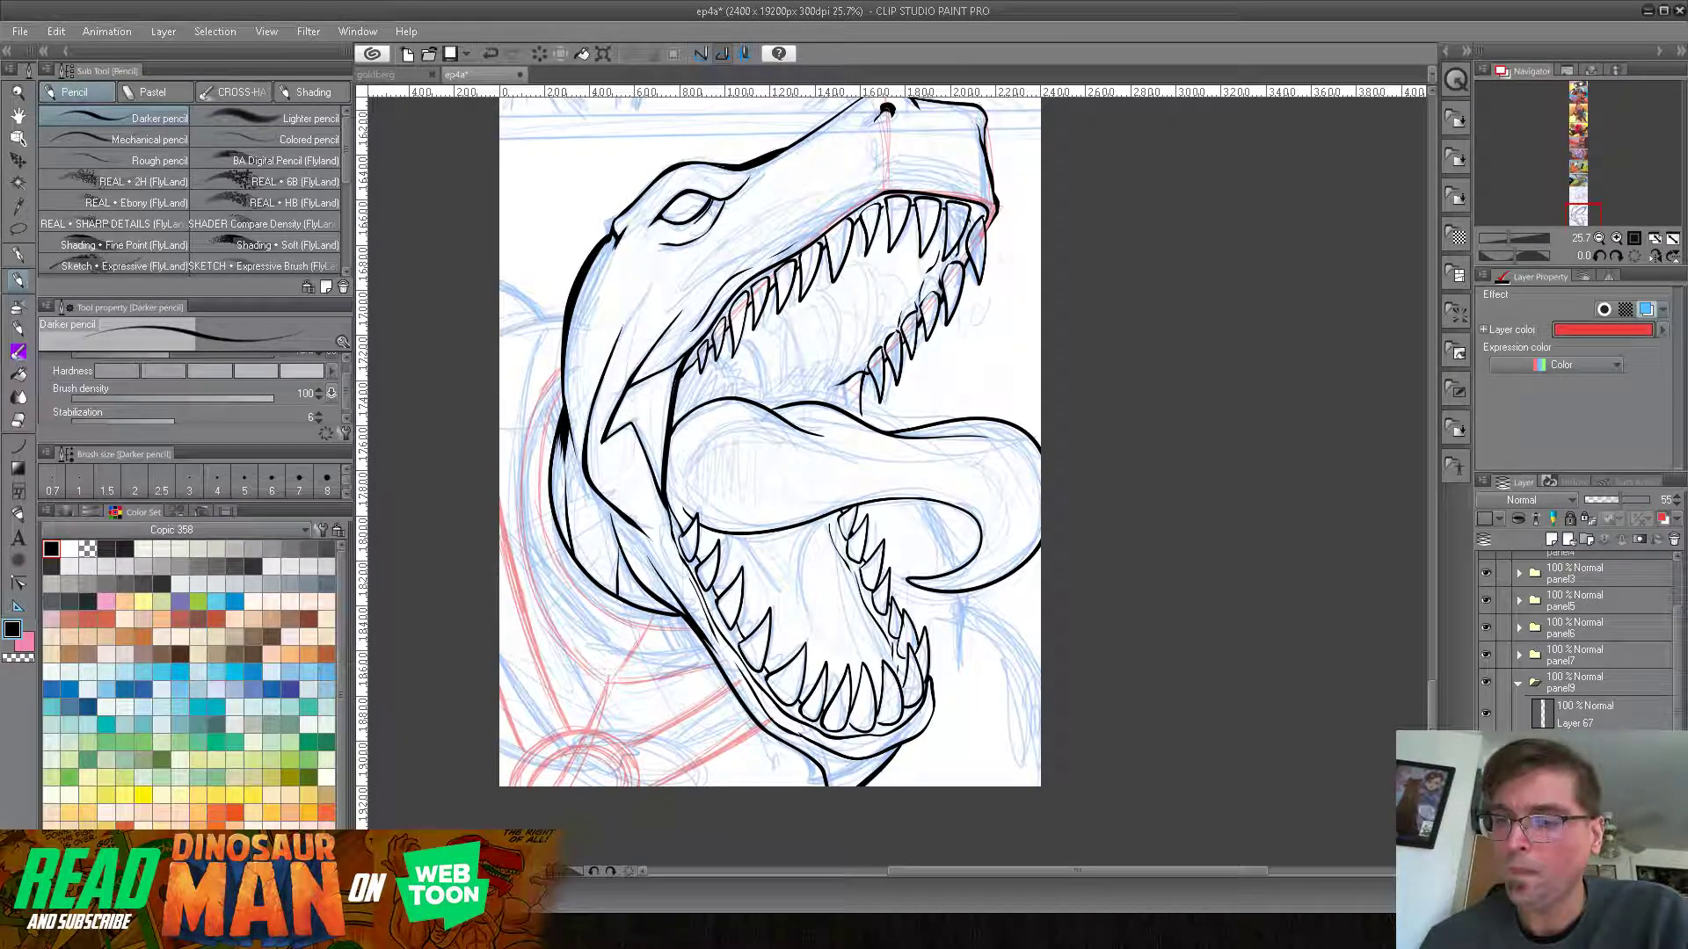
{"action": "left_click_drag", "start_coordinate": [491, 288], "coordinate": [476, 210]}
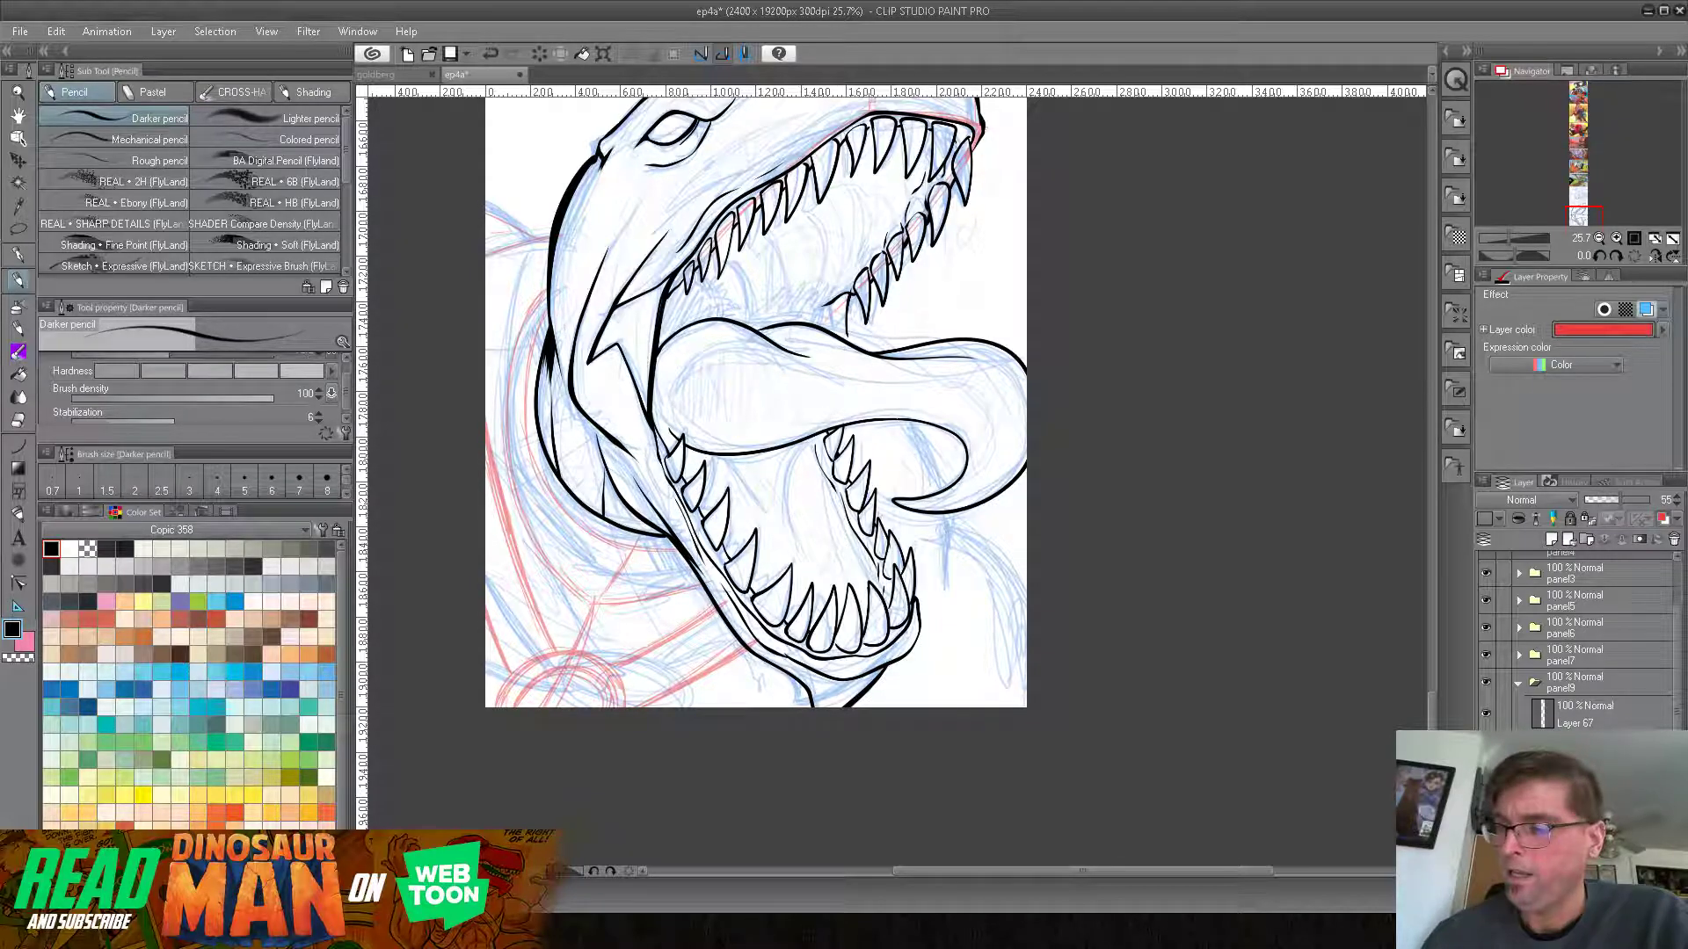
{"action": "left_click_drag", "start_coordinate": [907, 437], "coordinate": [956, 615]}
{"action": "mouse_move", "coordinate": [956, 529]}
{"action": "left_mouse_down"}
{"action": "mouse_move", "coordinate": [1002, 602]}
{"action": "mouse_move", "coordinate": [984, 563]}
{"action": "left_mouse_up"}
{"action": "left_click_drag", "start_coordinate": [1017, 601], "coordinate": [1001, 626]}
{"action": "left_click_drag", "start_coordinate": [983, 535], "coordinate": [1008, 586]}
{"action": "left_click_drag", "start_coordinate": [1017, 571], "coordinate": [996, 703]}
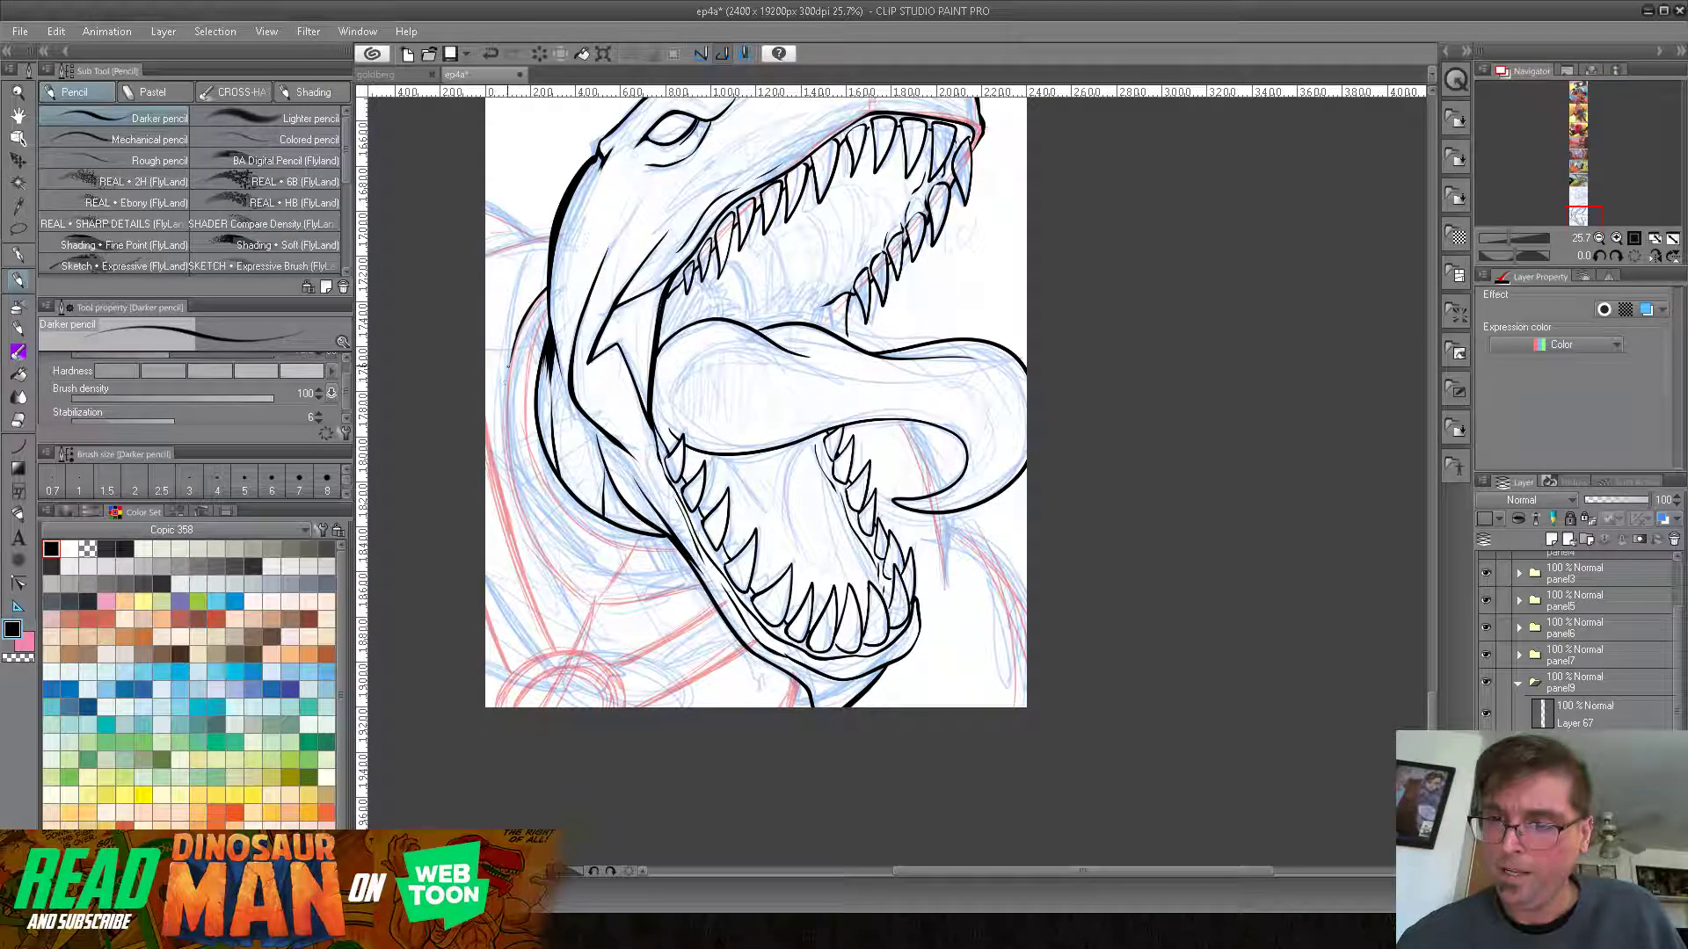
Step: Ink the back line behind the head, the throat's outer curve, and the throat fold running down from beneath the jaw
{"action": "left_click_drag", "start_coordinate": [517, 346], "coordinate": [503, 465]}
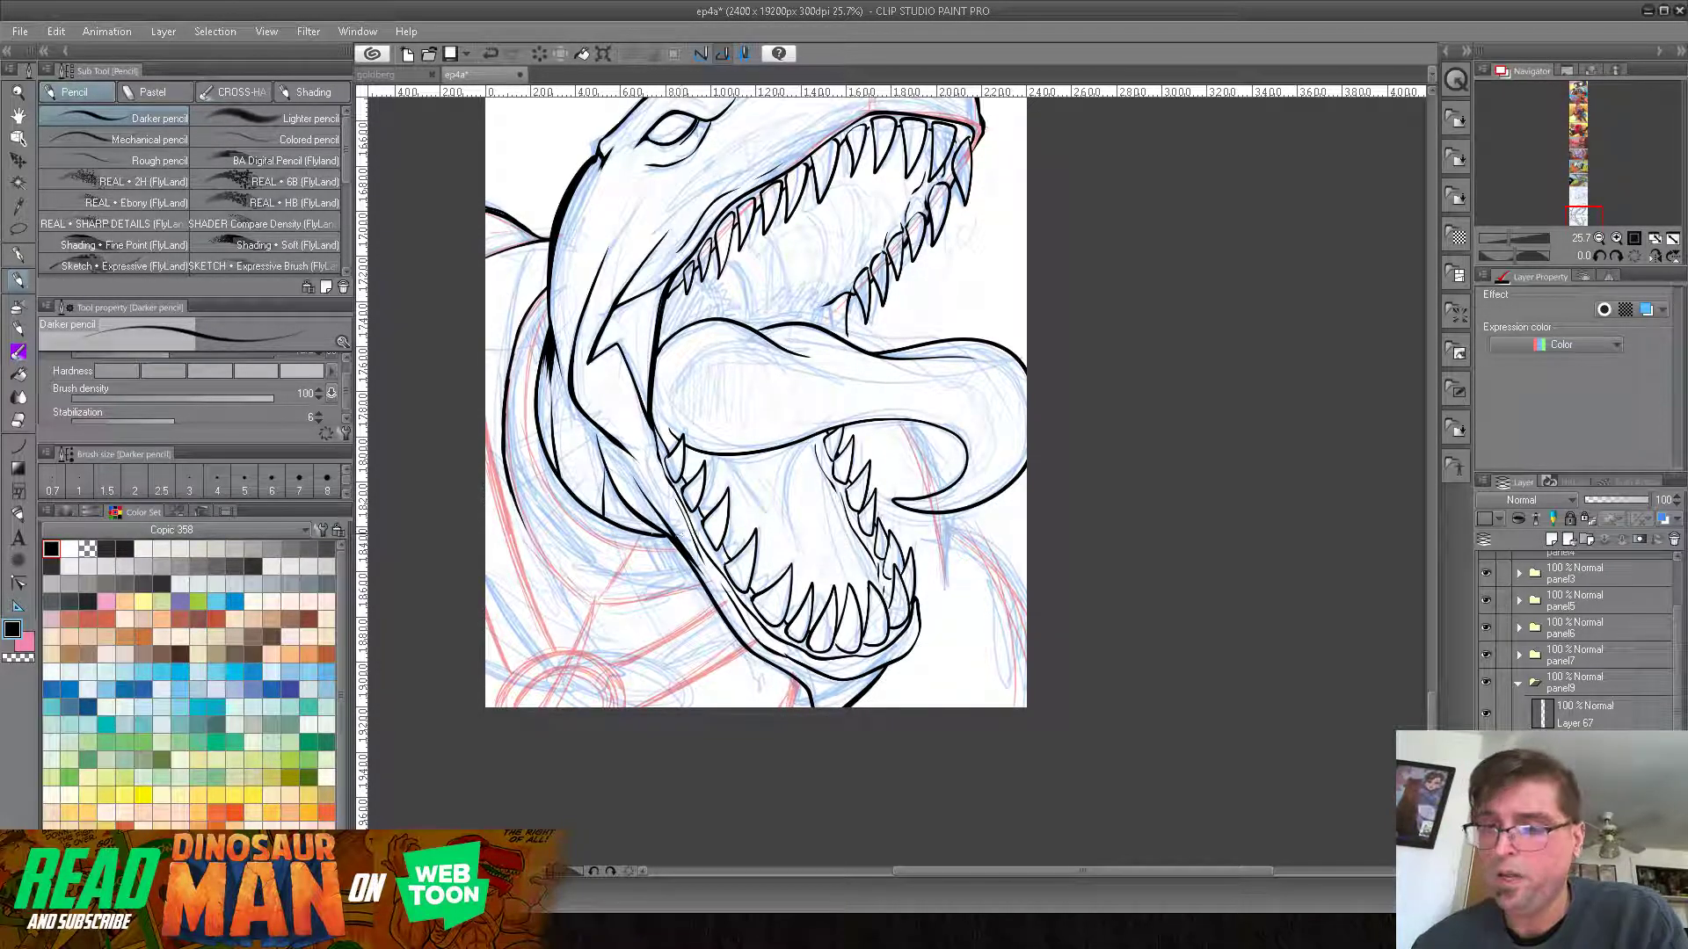
{"action": "left_click_drag", "start_coordinate": [739, 539], "coordinate": [774, 457]}
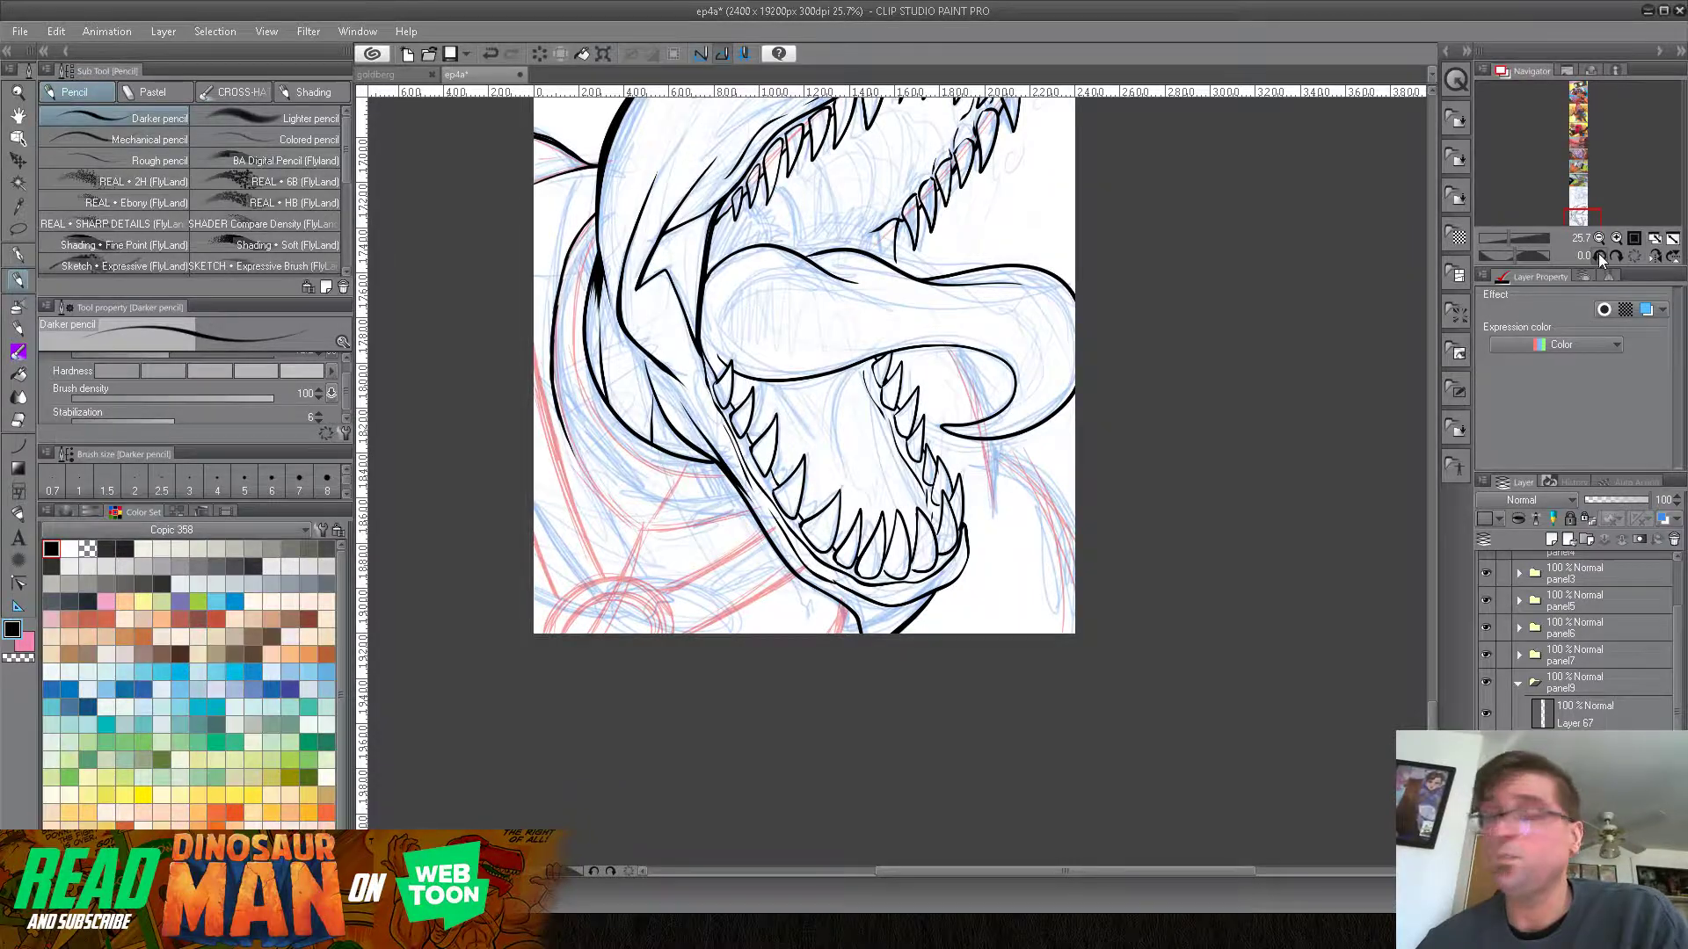
{"action": "left_click", "coordinate": [1598, 255]}
{"action": "scroll", "coordinate": [756, 466], "scroll_direction": "down", "scroll_amount": 3}
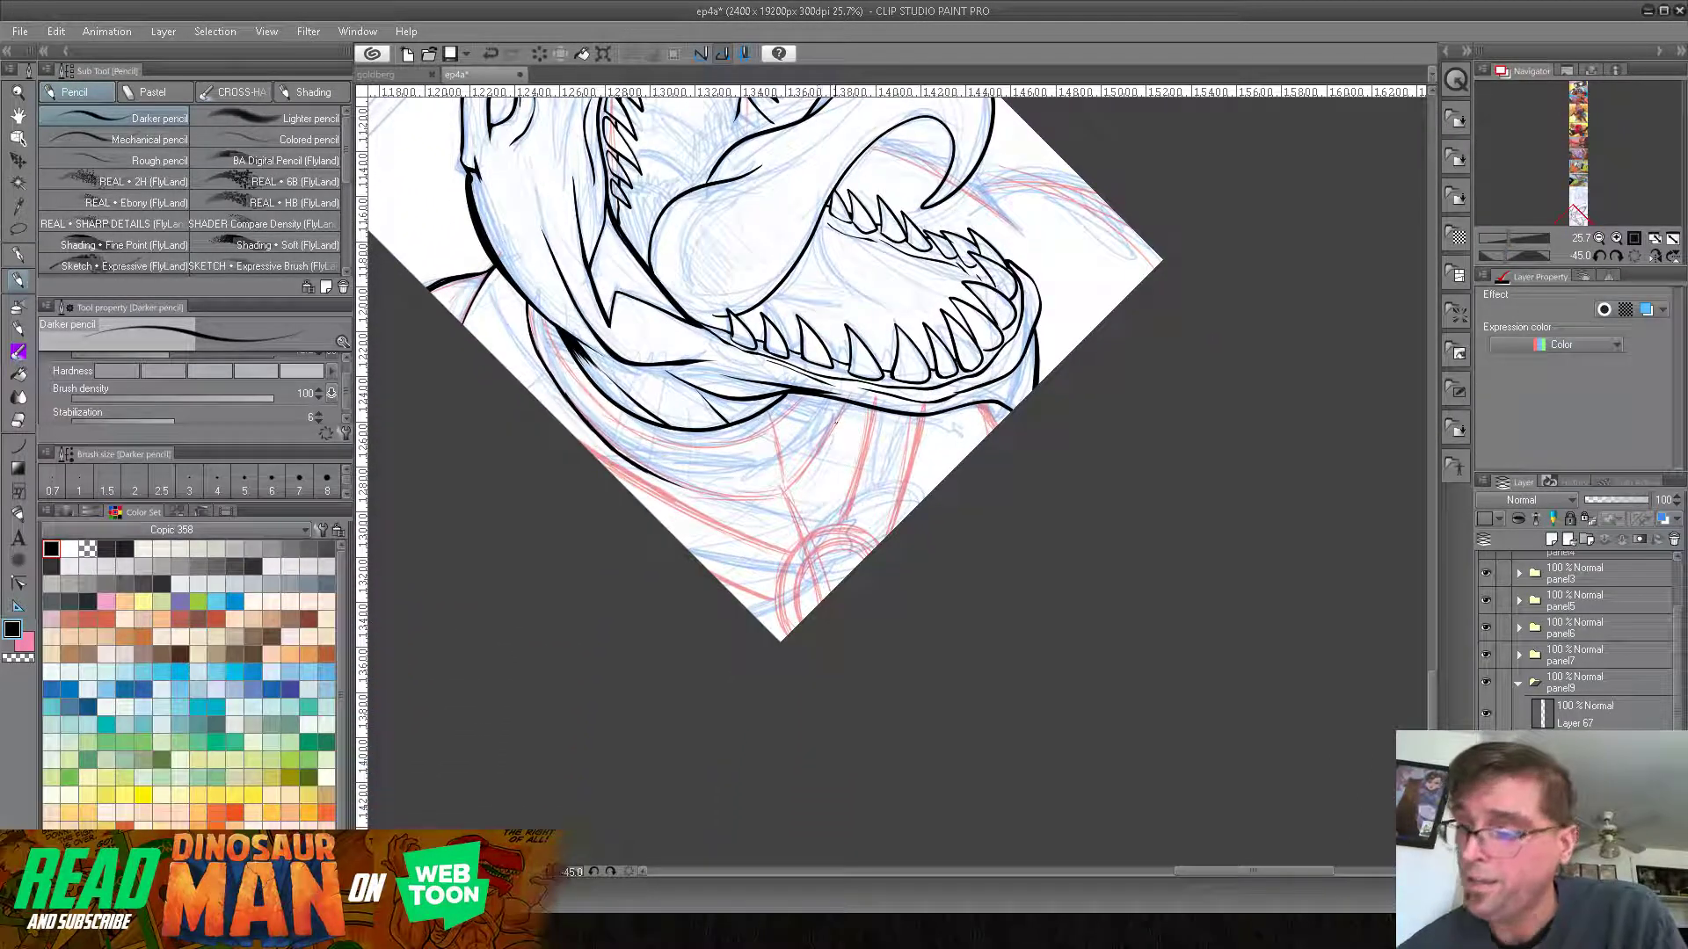
{"action": "left_click_drag", "start_coordinate": [844, 408], "coordinate": [783, 492]}
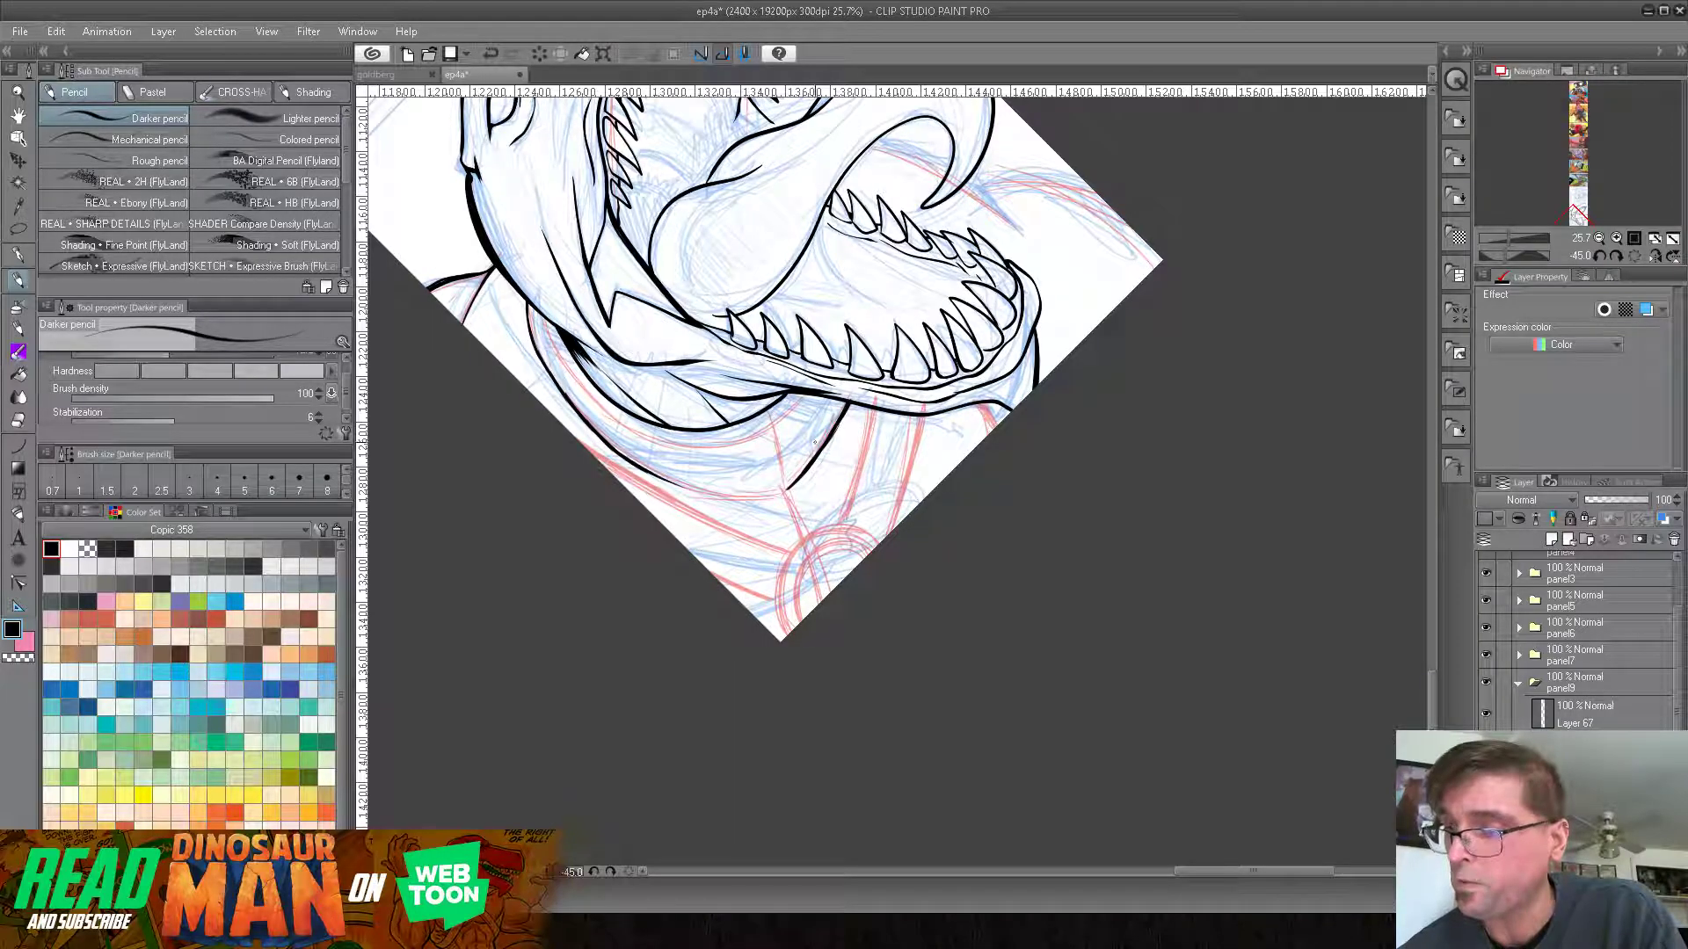
Step: Extend the throat's outer curve down to meet the fold below the jaw, using the Darker pencil in black
{"action": "left_click", "coordinate": [1616, 253]}
{"action": "left_click", "coordinate": [1616, 253]}
{"action": "left_click", "coordinate": [1616, 254]}
{"action": "left_click", "coordinate": [1616, 253]}
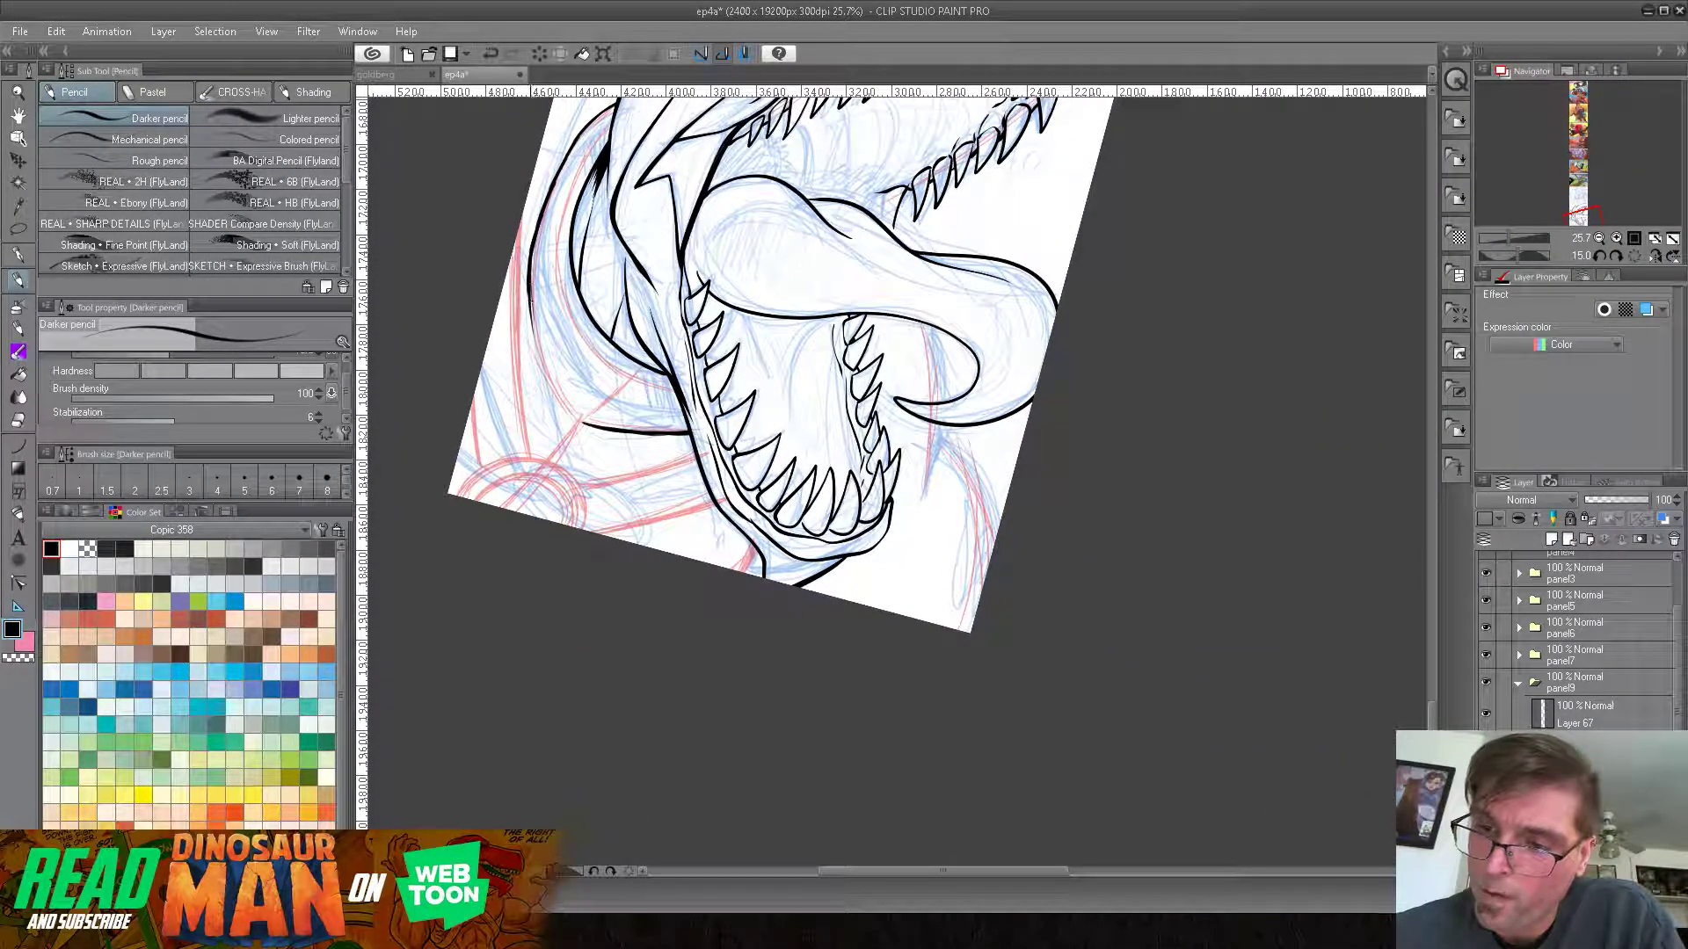
{"action": "mouse_move", "coordinate": [538, 304]}
{"action": "left_mouse_down"}
{"action": "mouse_move", "coordinate": [533, 367]}
{"action": "mouse_move", "coordinate": [555, 401]}
{"action": "left_mouse_up"}
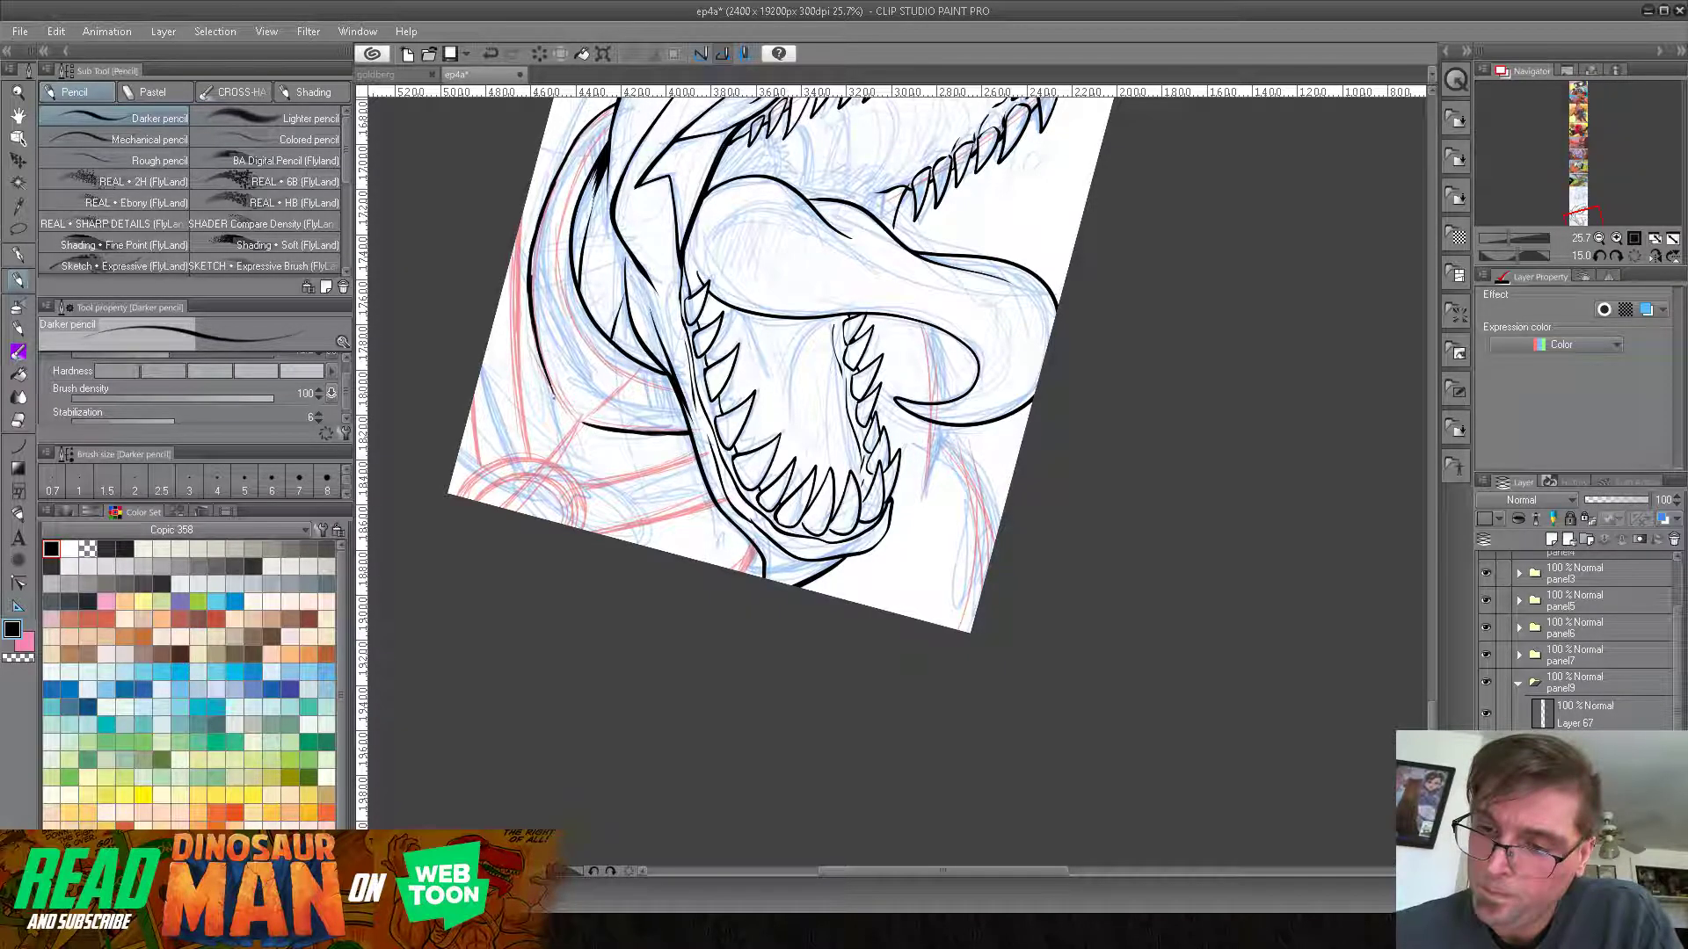
{"action": "mouse_move", "coordinate": [535, 86]}
{"action": "left_mouse_down"}
{"action": "mouse_move", "coordinate": [530, 345]}
{"action": "mouse_move", "coordinate": [577, 418]}
{"action": "left_mouse_up"}
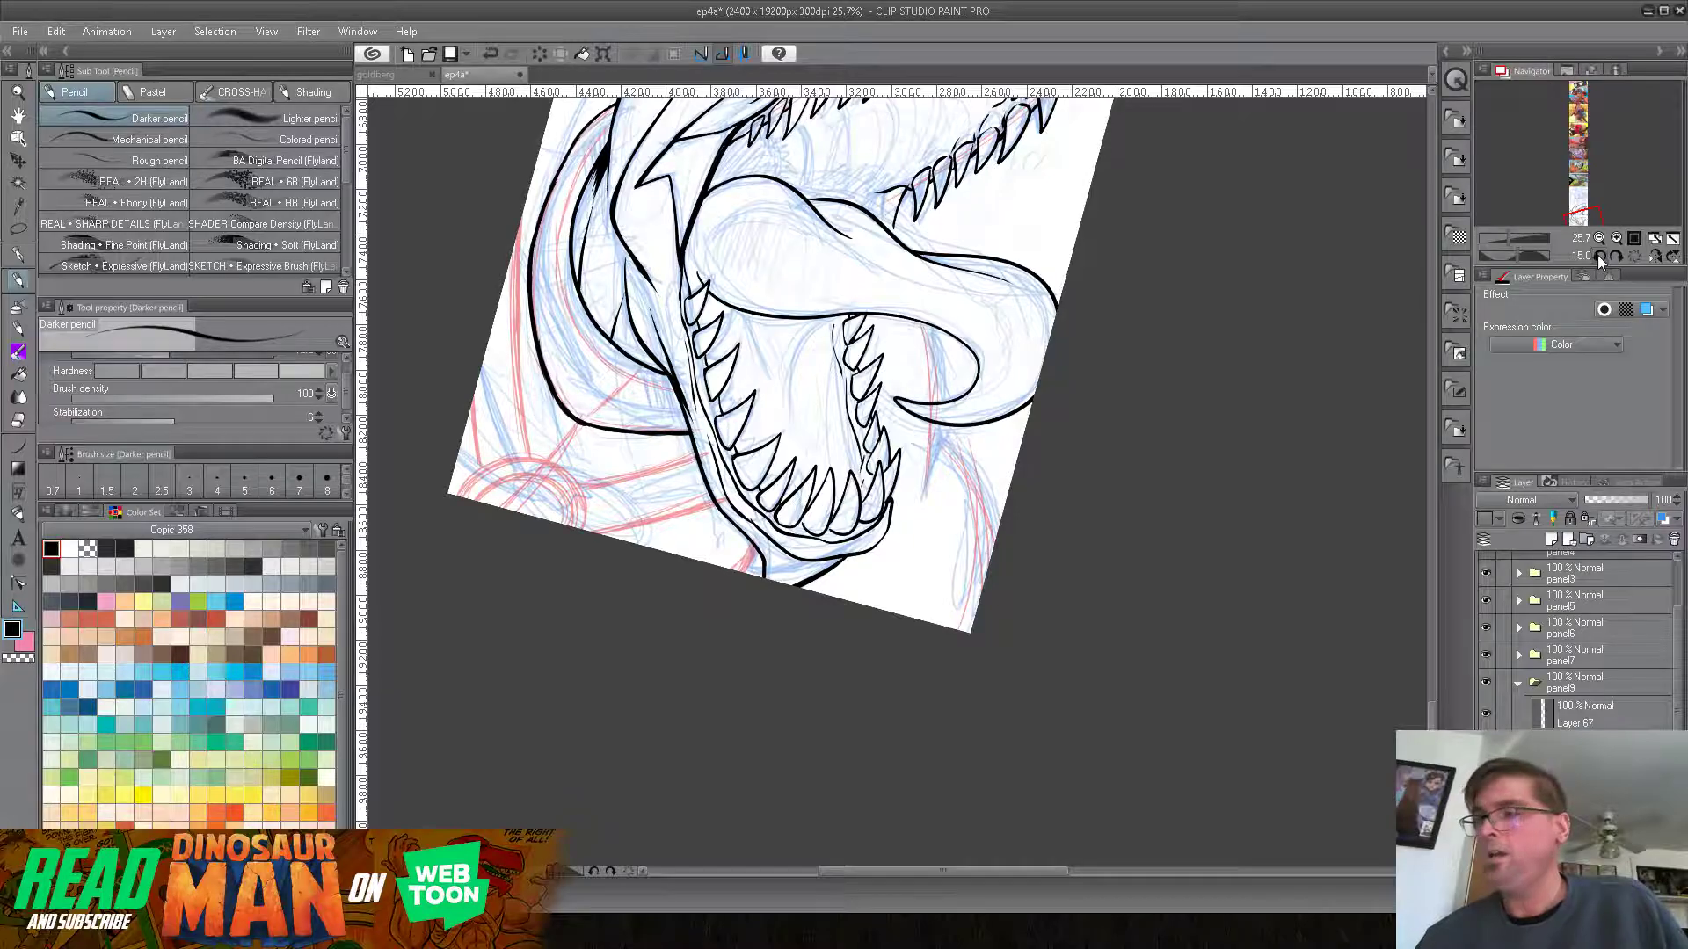
Step: Try inking the neck line from the jaw toward the shoulder with the Darker pencil, and undo it
{"action": "left_click", "coordinate": [1509, 256]}
{"action": "scroll", "coordinate": [712, 576], "scroll_direction": "down", "scroll_amount": 3}
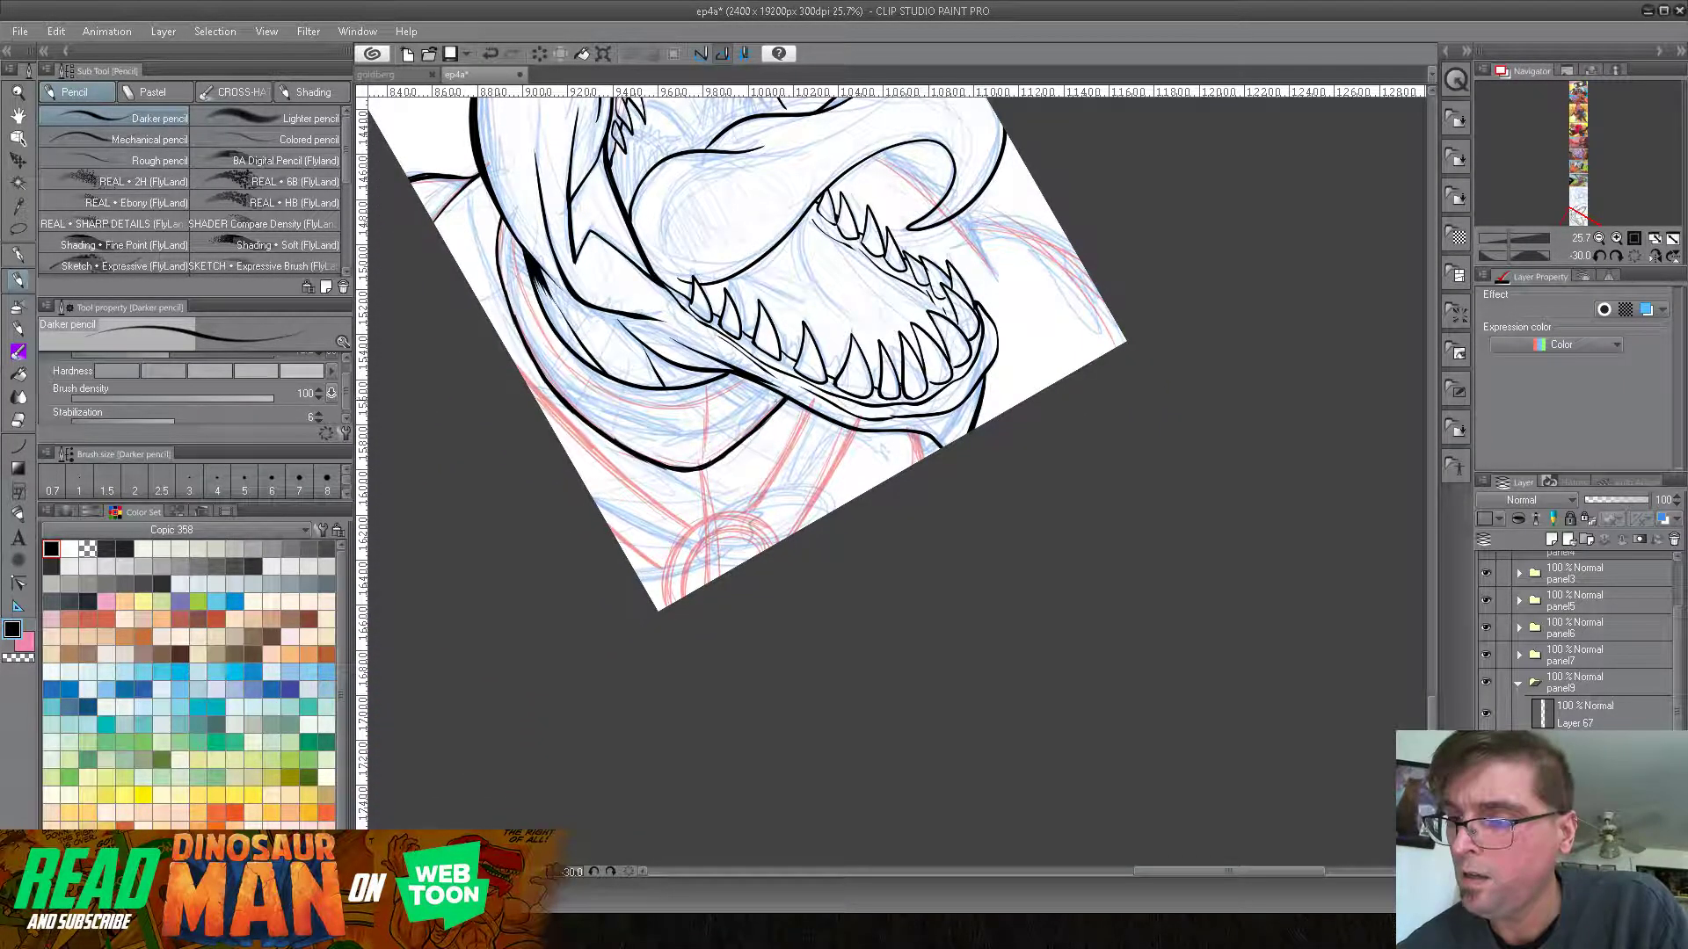
{"action": "left_click_drag", "start_coordinate": [775, 411], "coordinate": [740, 444]}
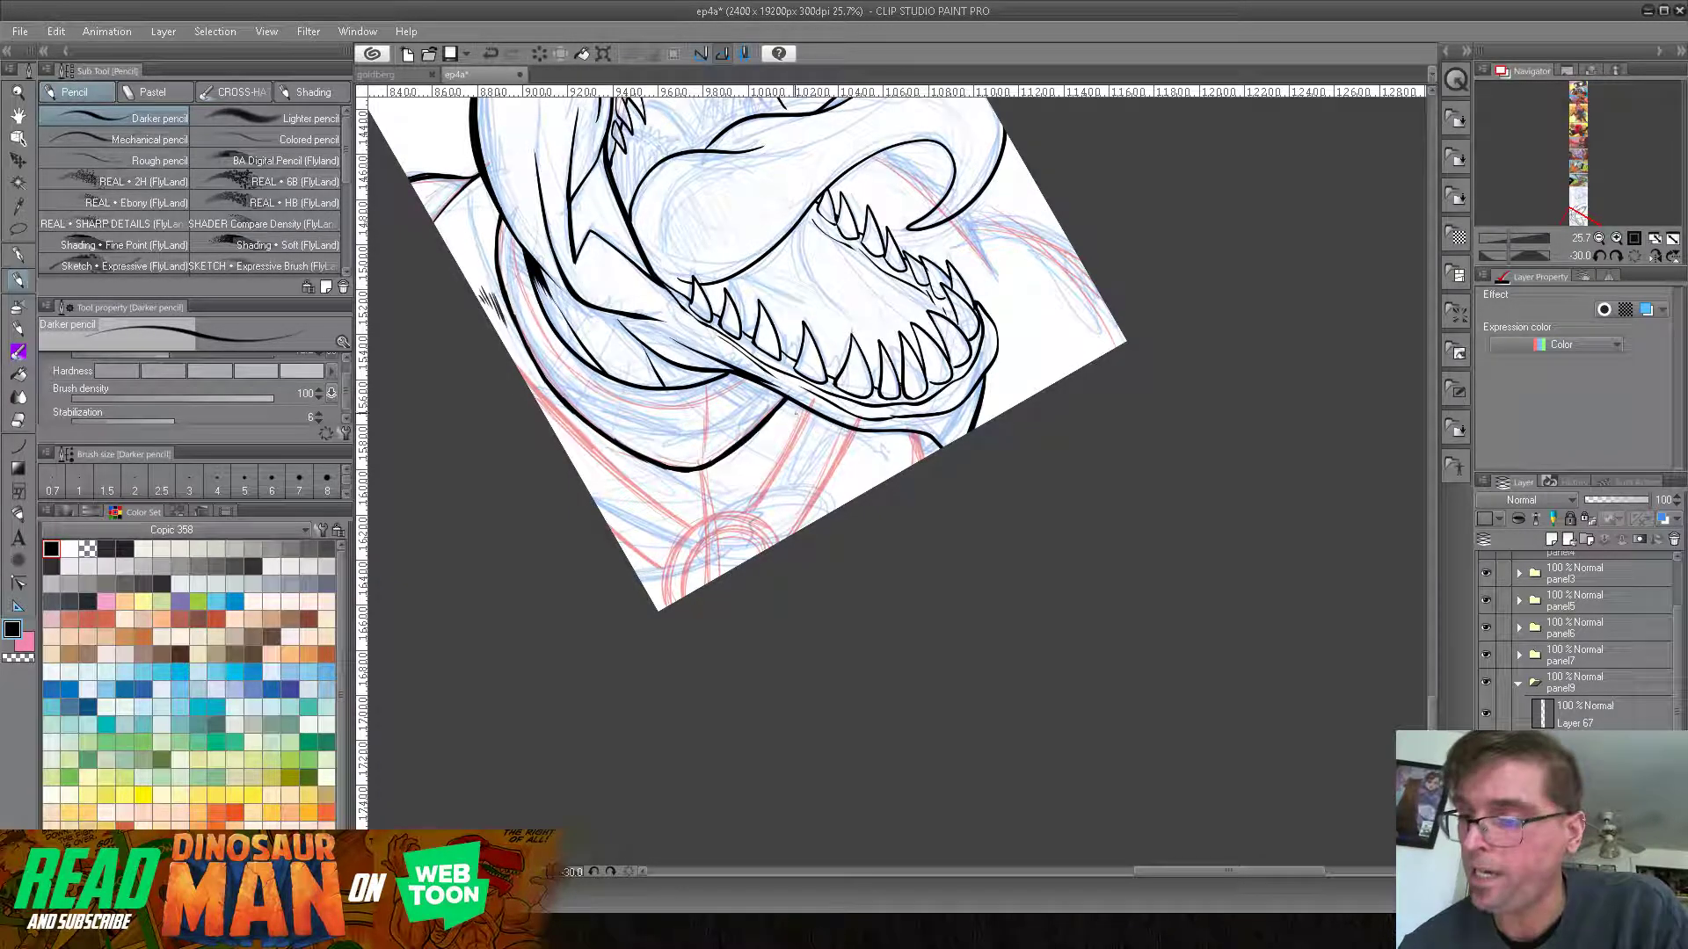
{"action": "left_click_drag", "start_coordinate": [805, 409], "coordinate": [750, 507]}
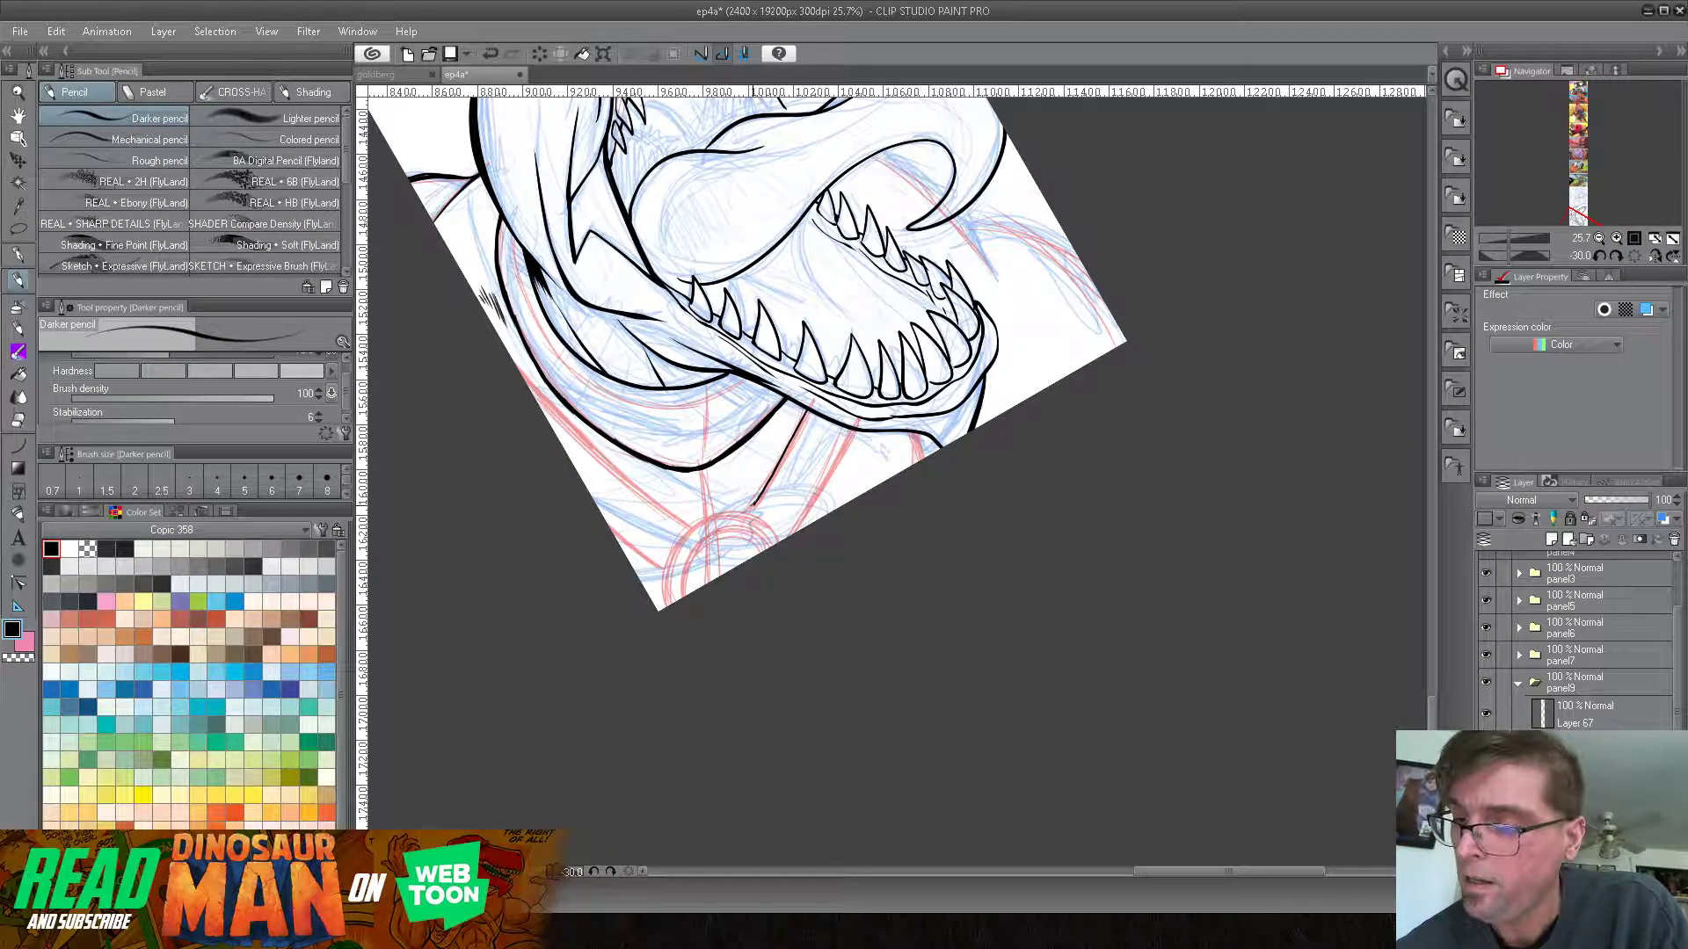
{"action": "left_click", "coordinate": [491, 54]}
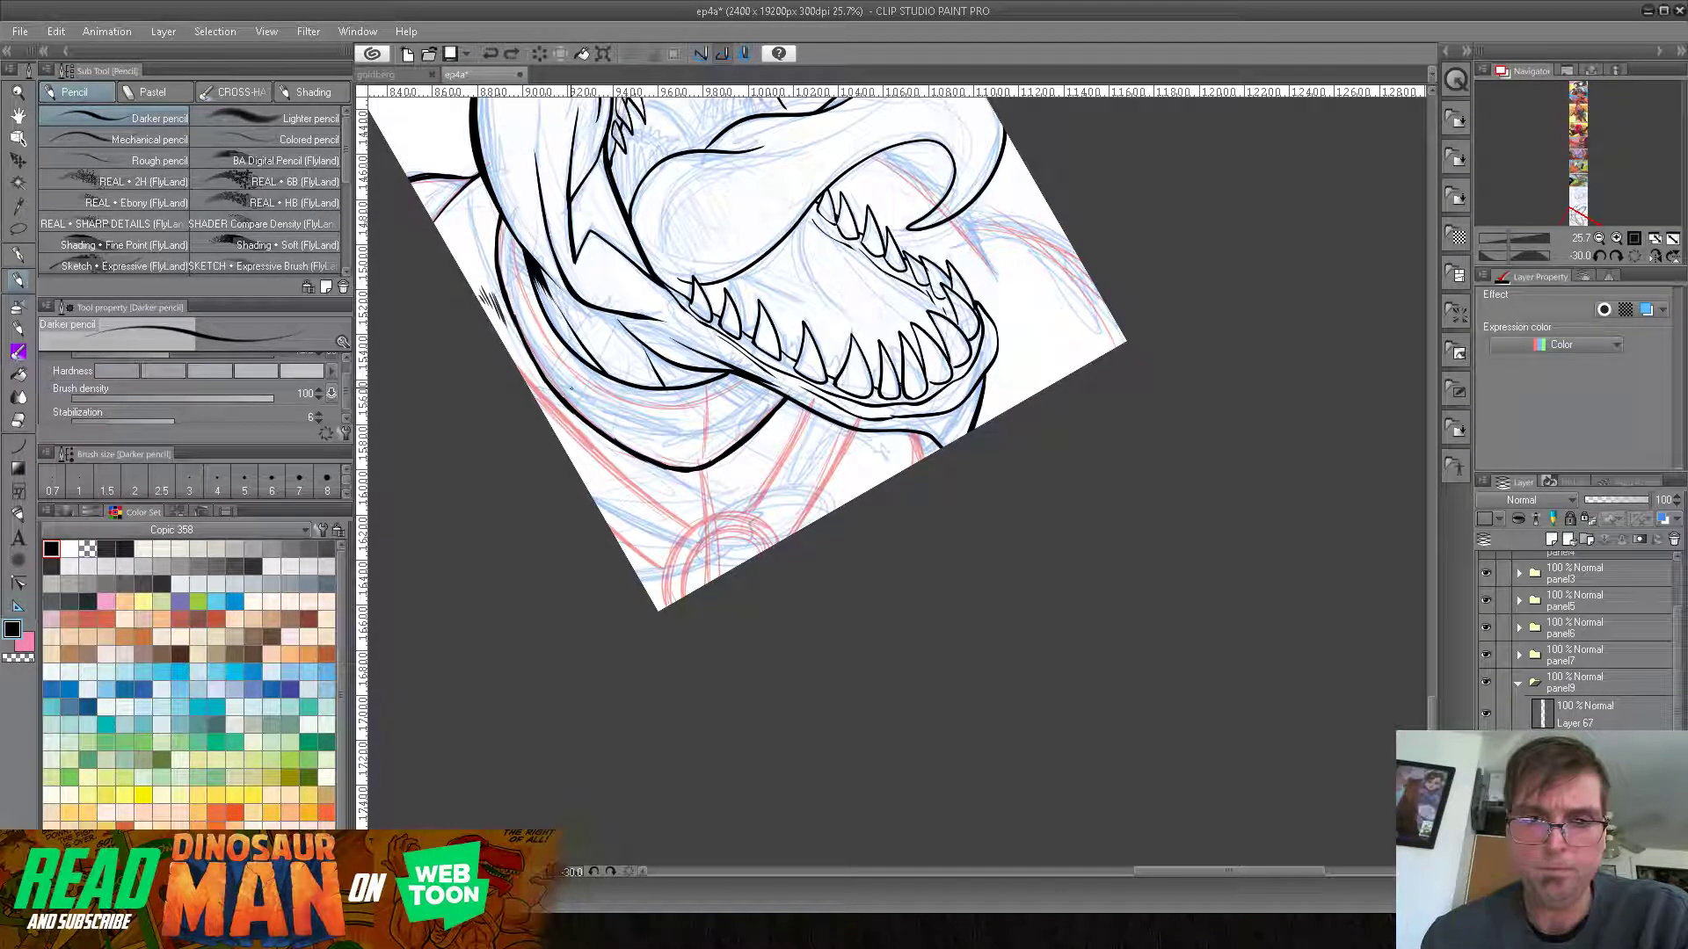
Step: Ink the two straight neck lines from beneath the jaw to the shoulder form and the panel's bottom edge with the G-pen
{"action": "left_click", "coordinate": [17, 255]}
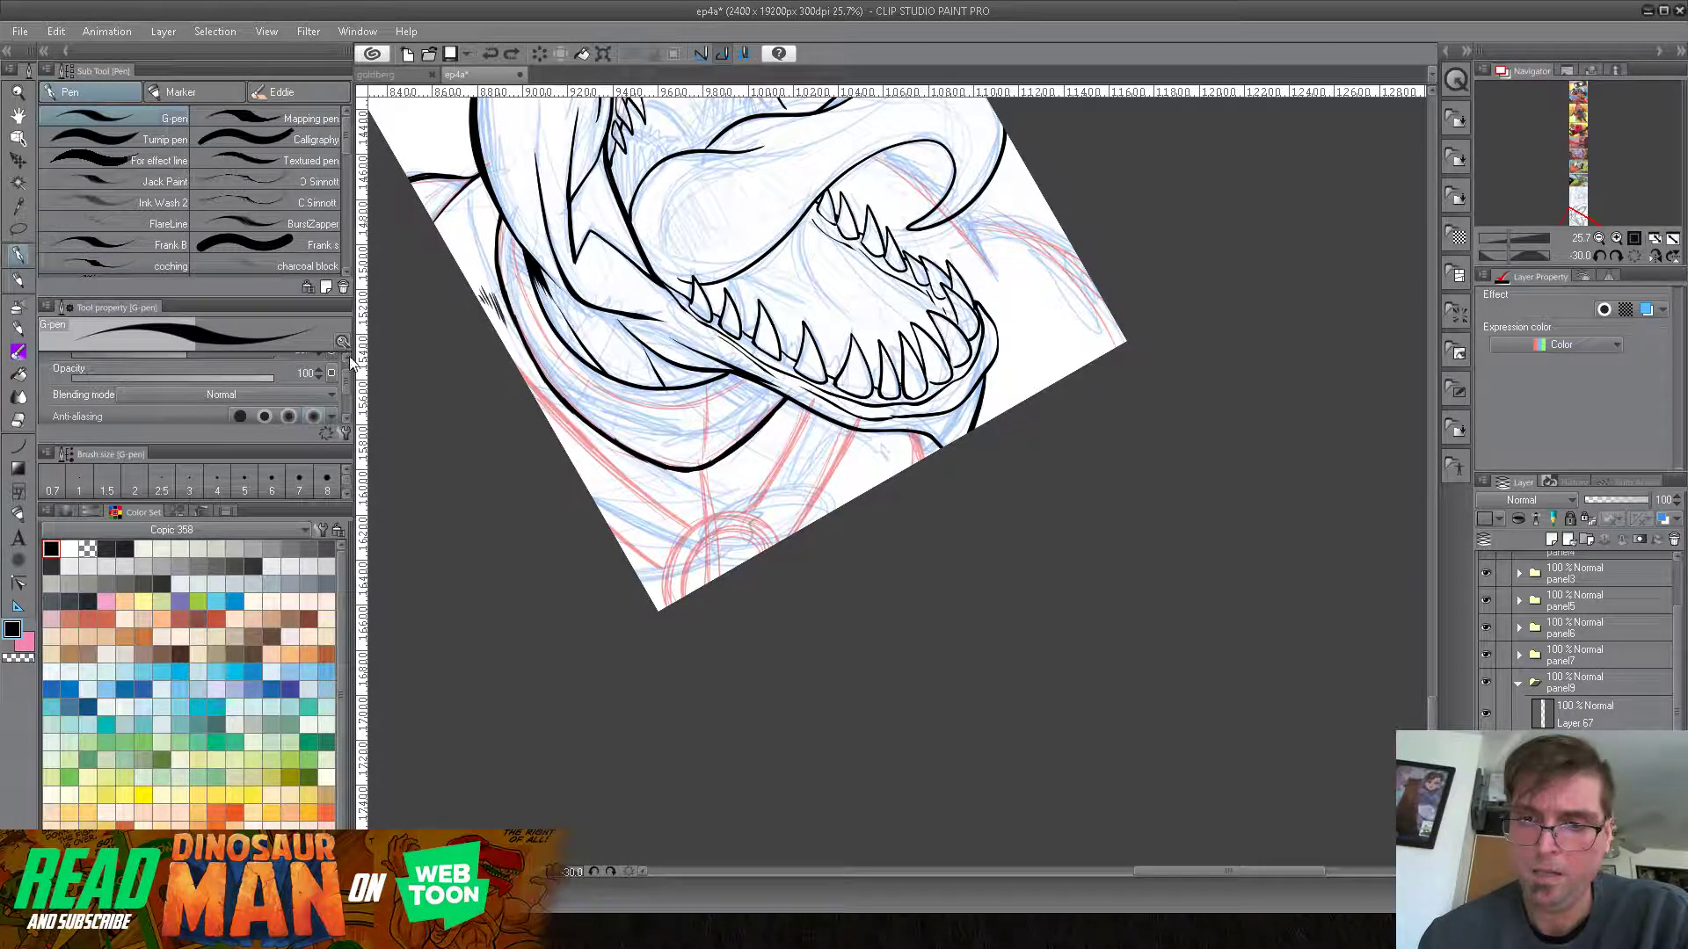
{"action": "mouse_move", "coordinate": [794, 444]}
{"action": "left_mouse_down"}
{"action": "mouse_move", "coordinate": [758, 367]}
{"action": "mouse_move", "coordinate": [766, 339]}
{"action": "mouse_move", "coordinate": [717, 435]}
{"action": "left_mouse_up"}
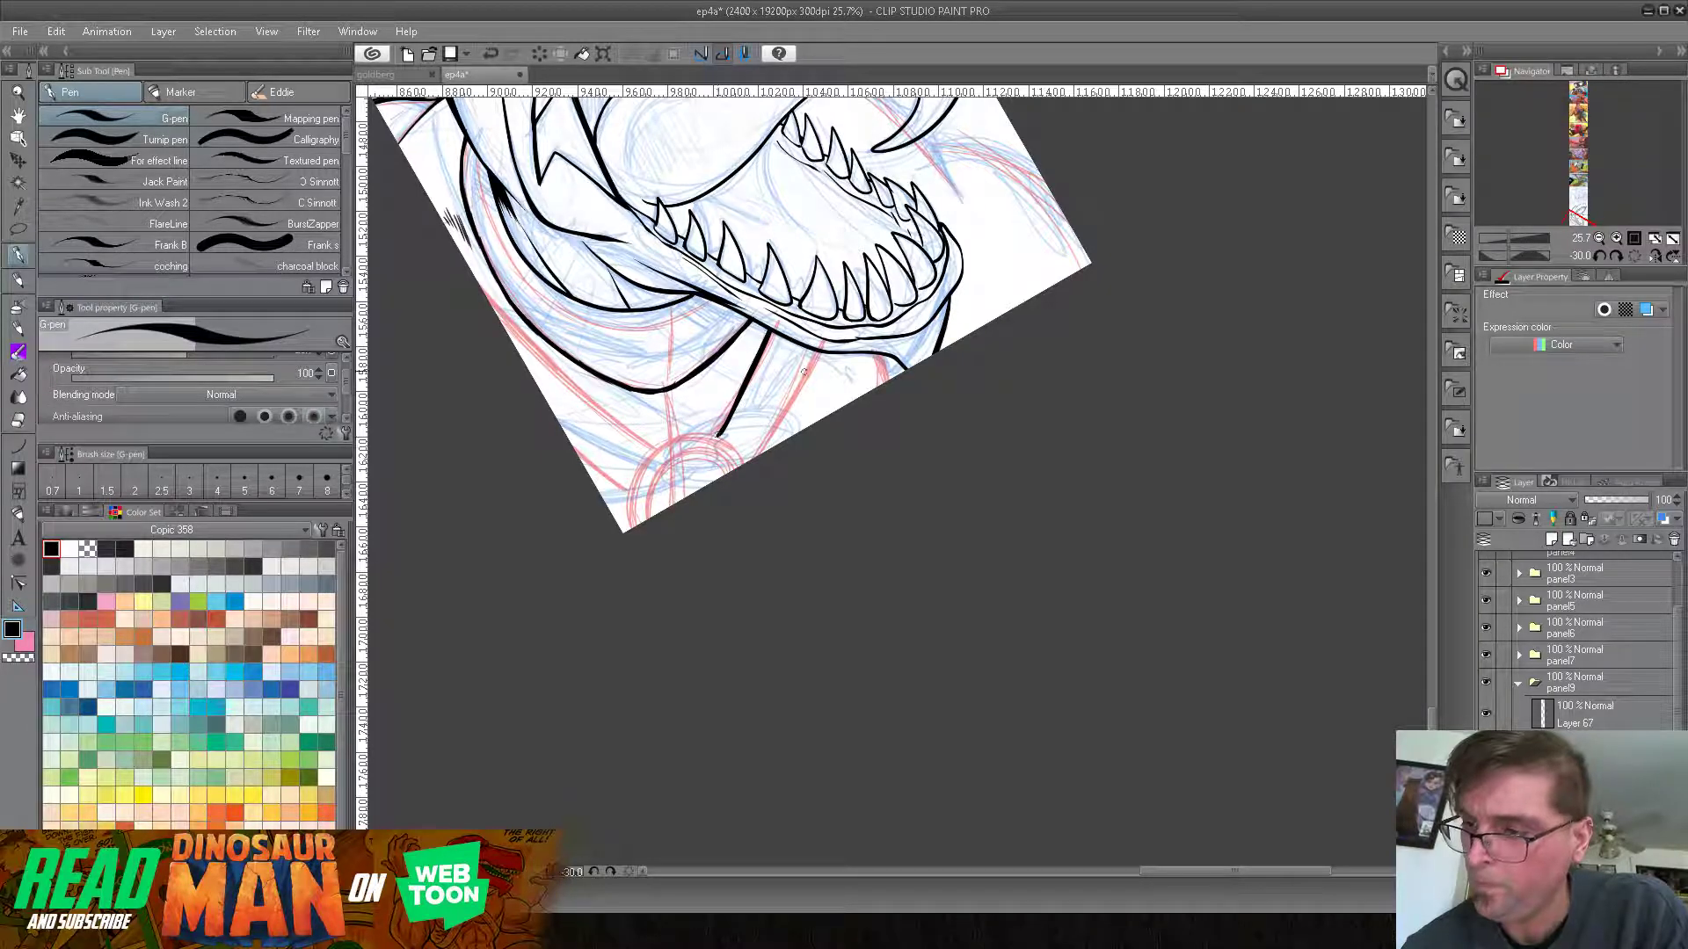
{"action": "left_click_drag", "start_coordinate": [814, 348], "coordinate": [763, 452]}
{"action": "left_click_drag", "start_coordinate": [818, 347], "coordinate": [787, 407]}
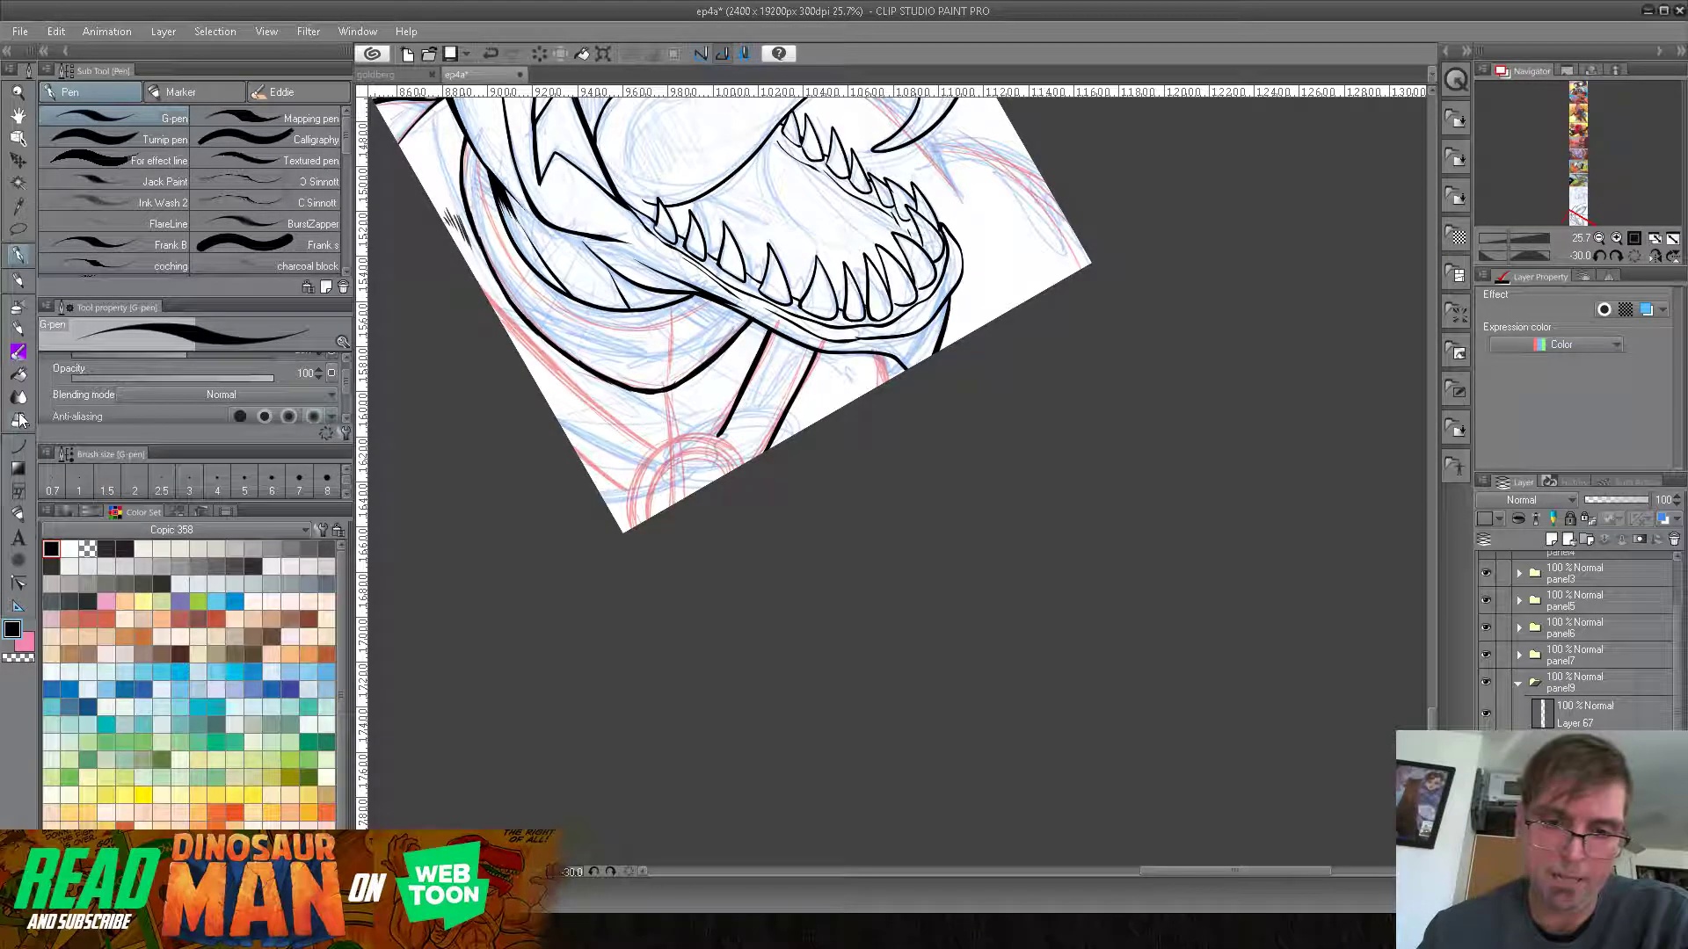
Step: Erase the pencil-drawn outer throat curve with the Hard eraser and redraw it with the G-pen from behind the head to the jaw
{"action": "key", "text": "e"}
{"action": "mouse_move", "coordinate": [466, 215]}
{"action": "left_mouse_down"}
{"action": "mouse_move", "coordinate": [460, 180]}
{"action": "mouse_move", "coordinate": [487, 261]}
{"action": "mouse_move", "coordinate": [556, 349]}
{"action": "mouse_move", "coordinate": [637, 382]}
{"action": "mouse_move", "coordinate": [719, 349]}
{"action": "mouse_move", "coordinate": [626, 386]}
{"action": "mouse_move", "coordinate": [734, 330]}
{"action": "left_mouse_up"}
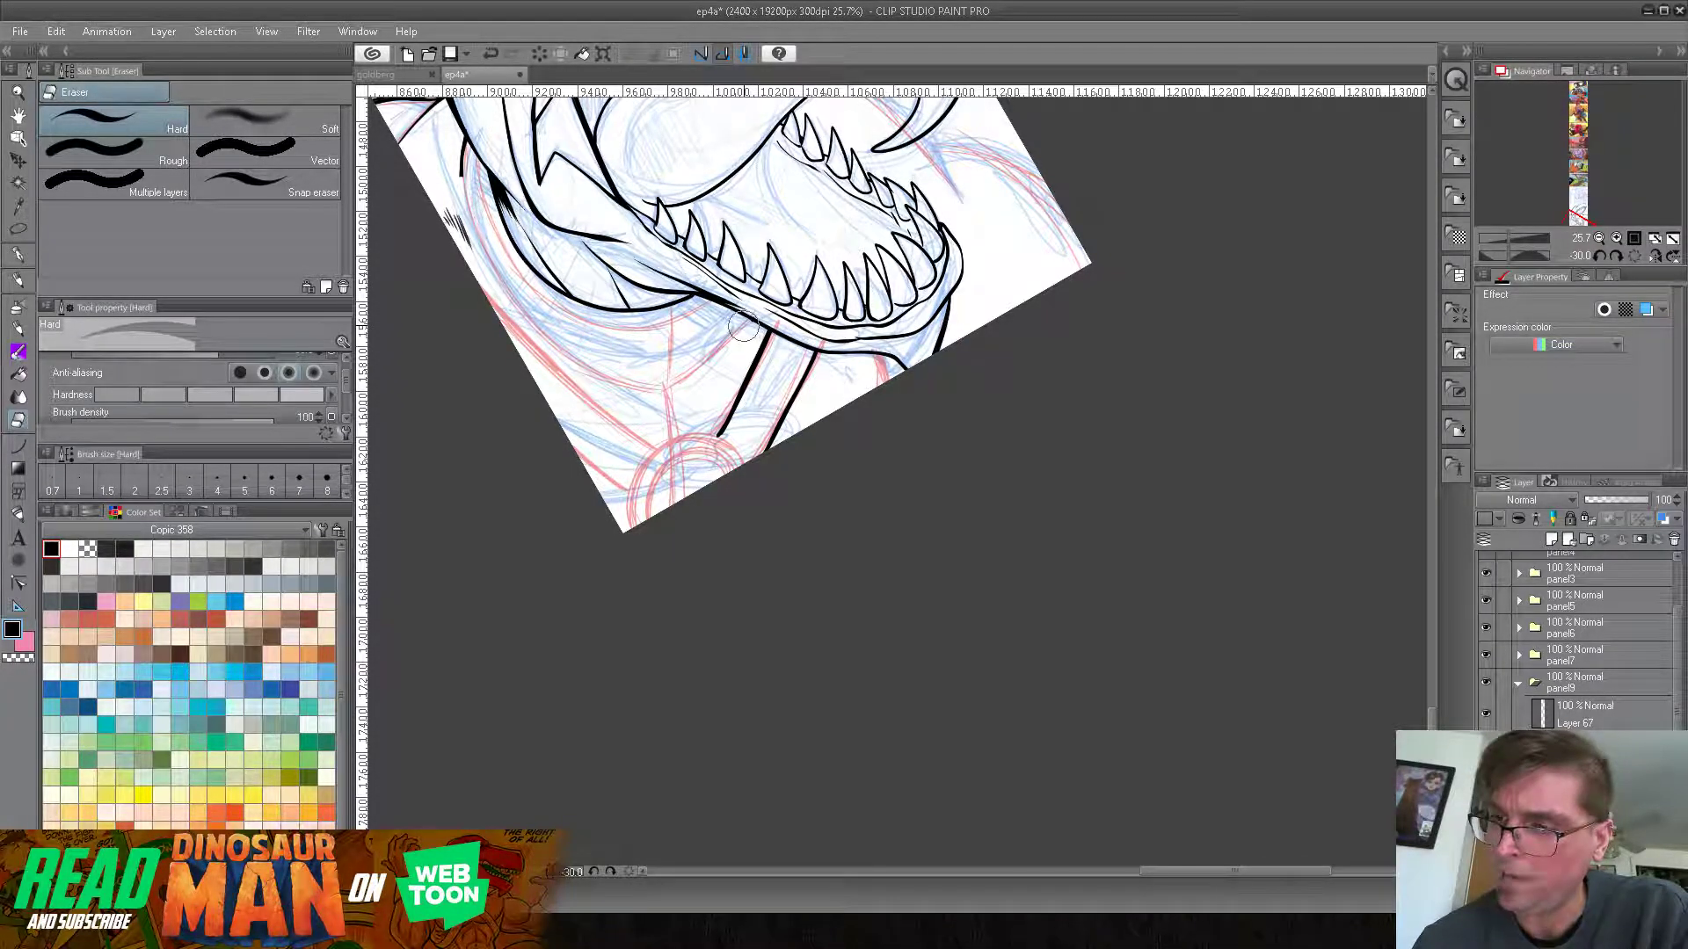
{"action": "left_click", "coordinate": [18, 255]}
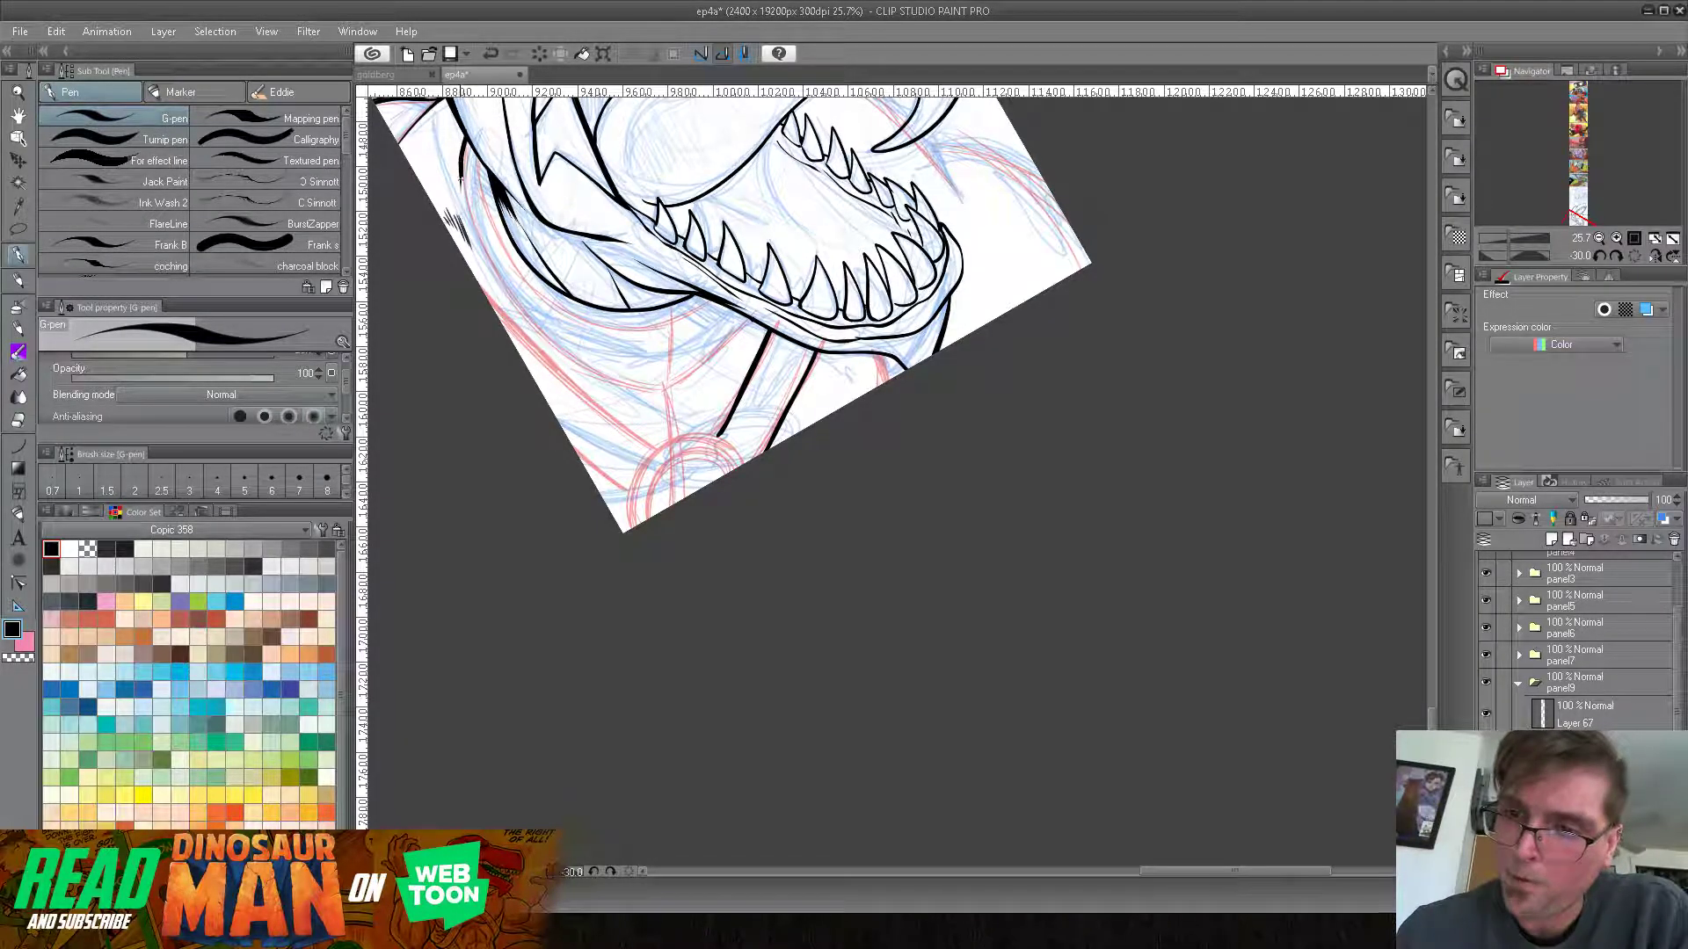
{"action": "left_click_drag", "start_coordinate": [461, 180], "coordinate": [481, 246]}
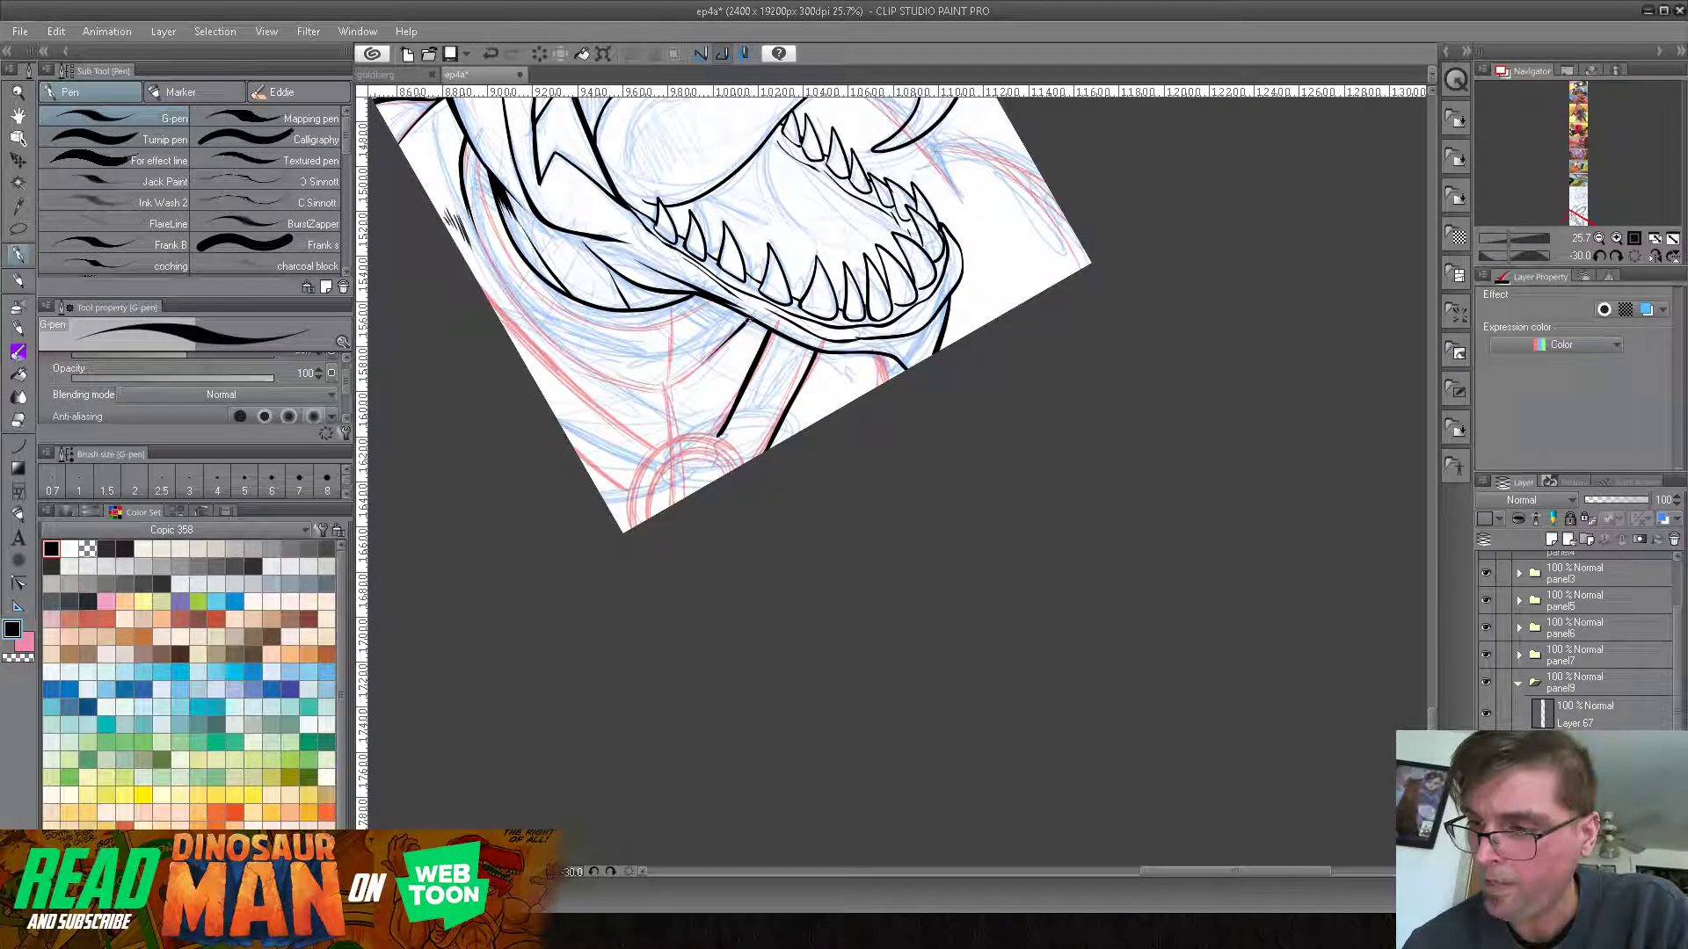
{"action": "mouse_move", "coordinate": [716, 351]}
{"action": "left_mouse_down"}
{"action": "mouse_move", "coordinate": [628, 382]}
{"action": "mouse_move", "coordinate": [545, 331]}
{"action": "mouse_move", "coordinate": [483, 249]}
{"action": "mouse_move", "coordinate": [466, 127]}
{"action": "left_mouse_up"}
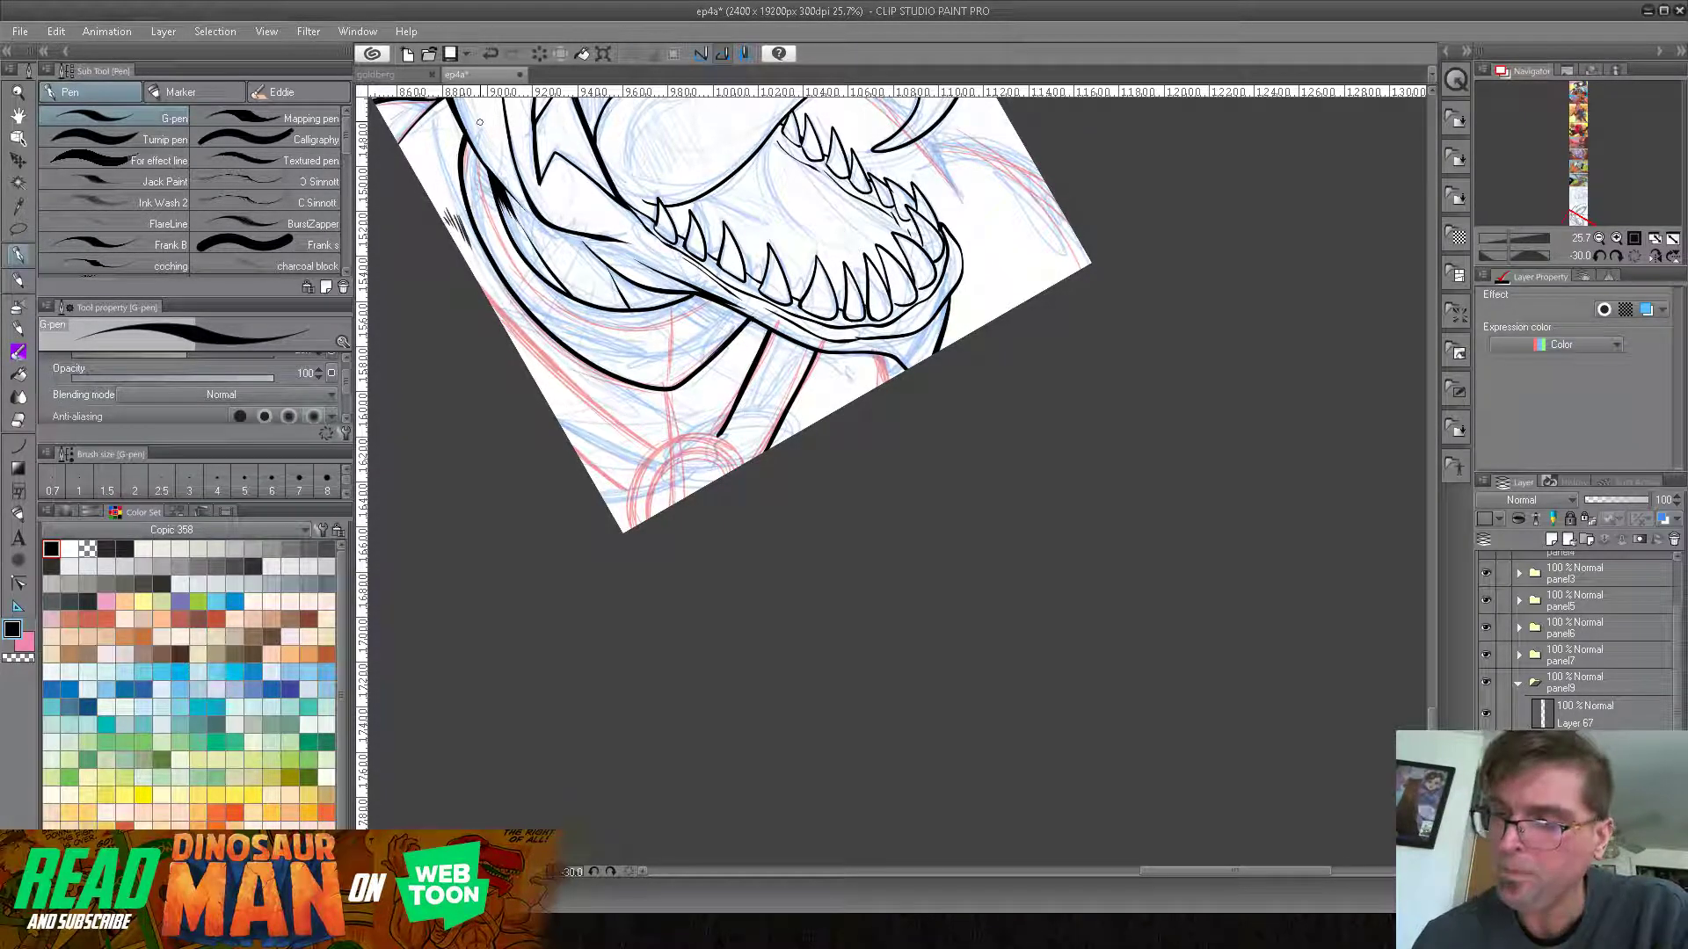
{"action": "key", "text": "minus"}
{"action": "left_click_drag", "start_coordinate": [994, 238], "coordinate": [914, 479]}
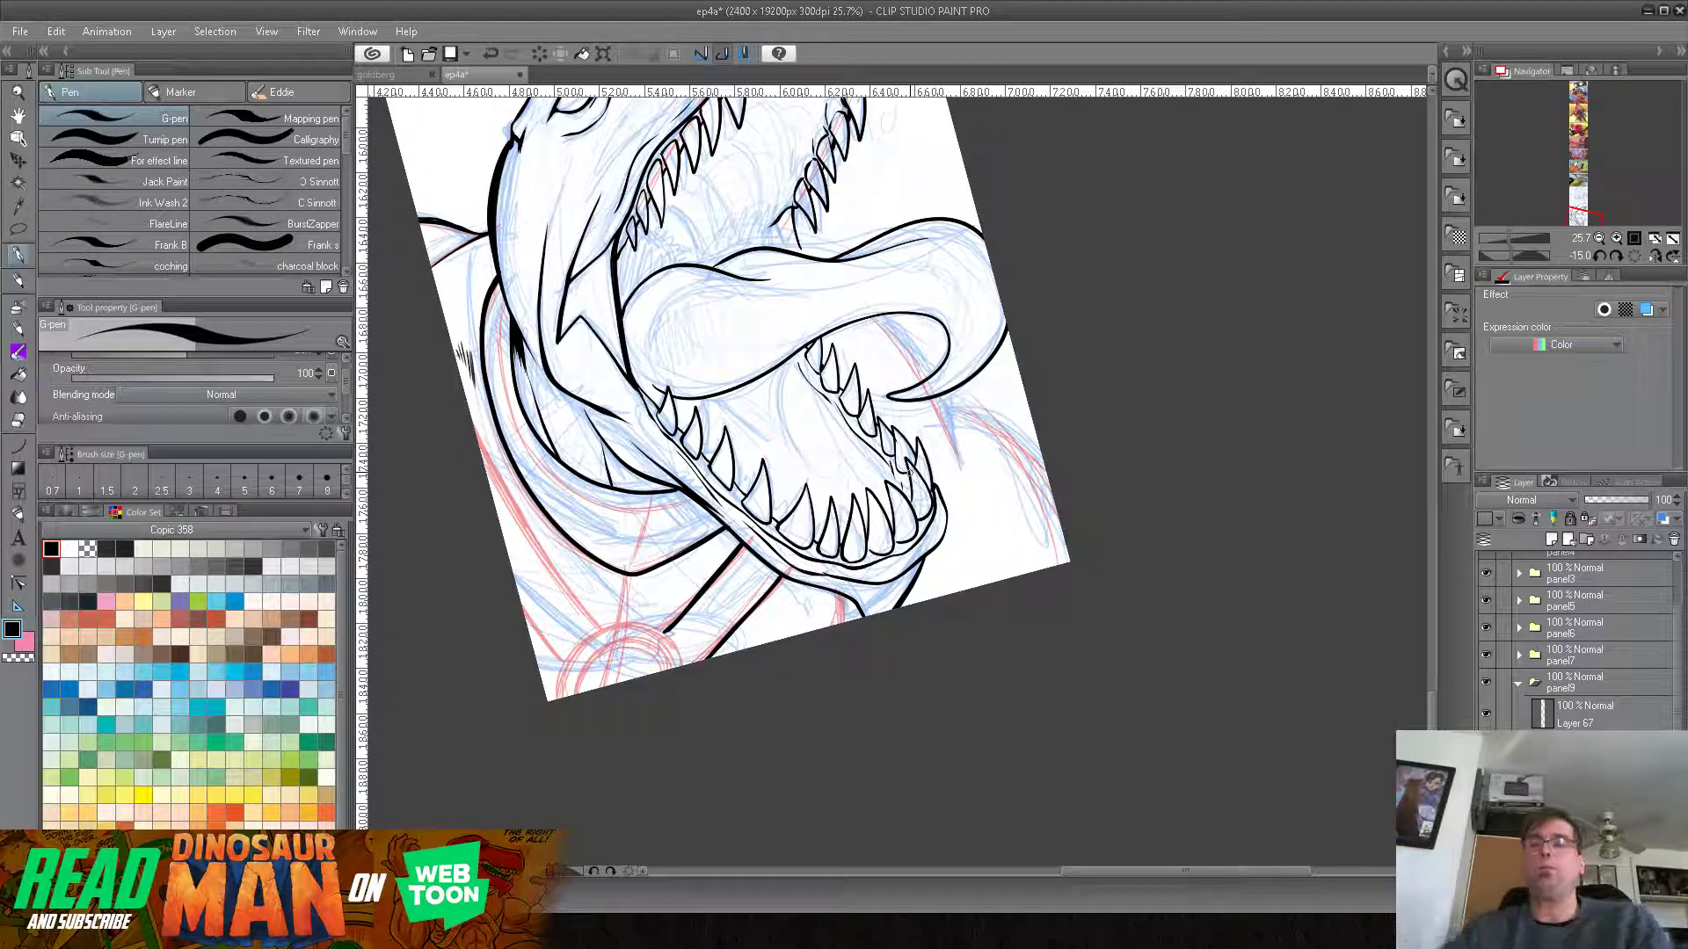
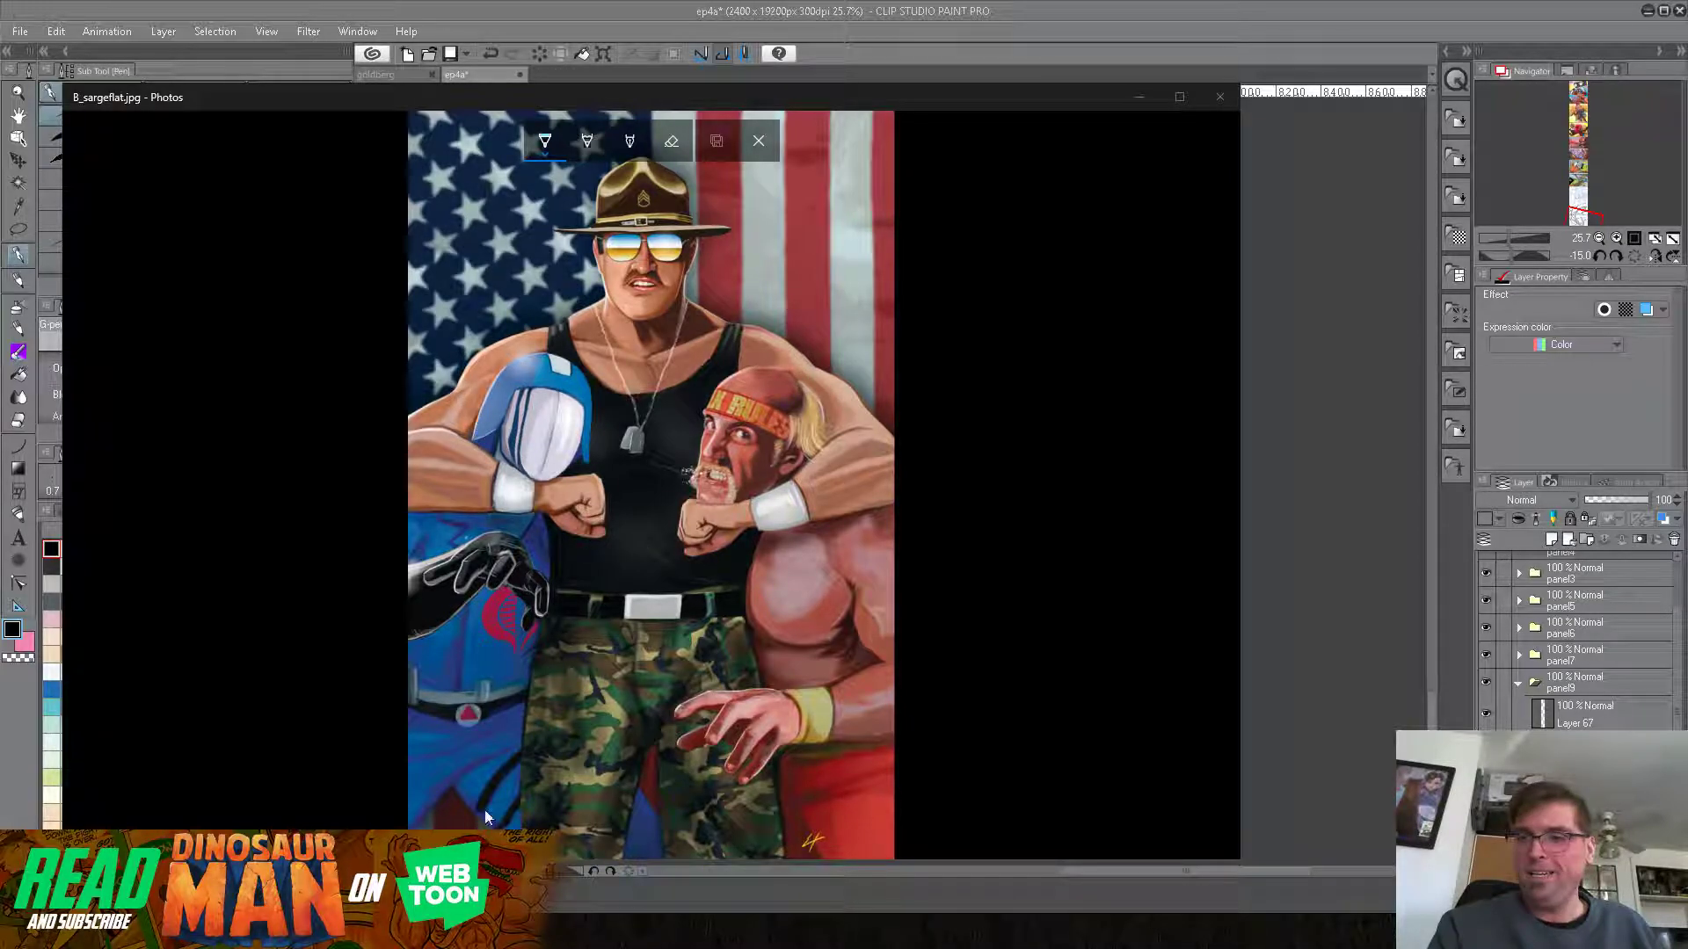
Step: Exit the drawing tools on the picture B_sargeflat.jpg in Photos
{"action": "left_click", "coordinate": [1078, 485]}
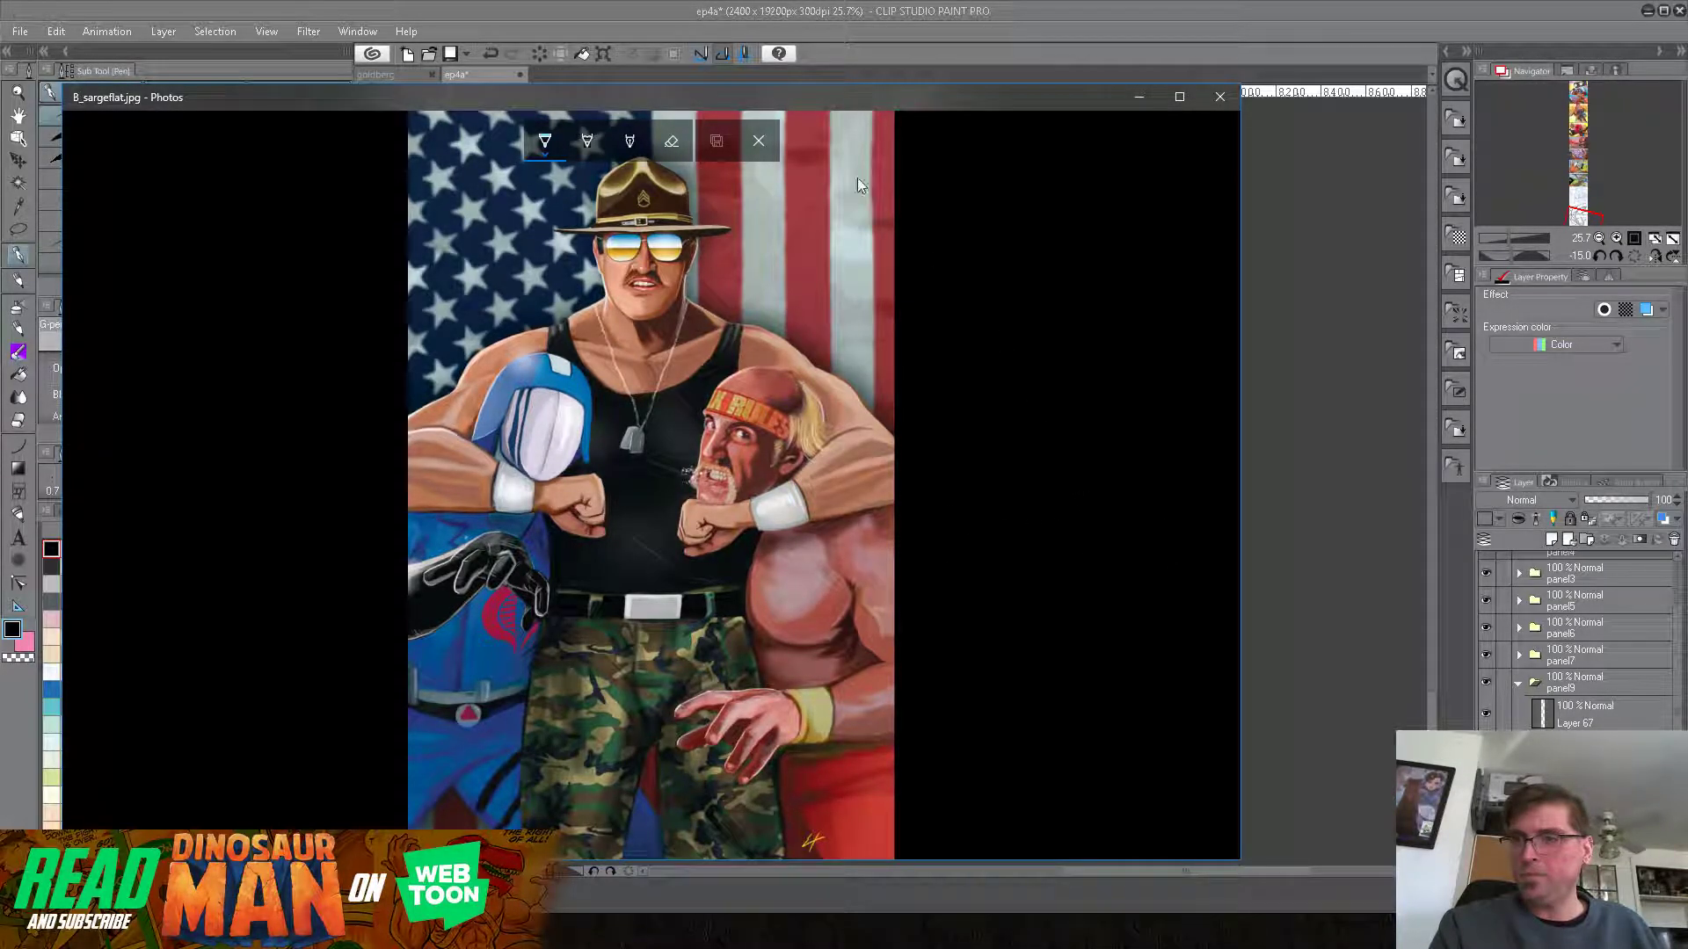
{"action": "left_click", "coordinate": [758, 141]}
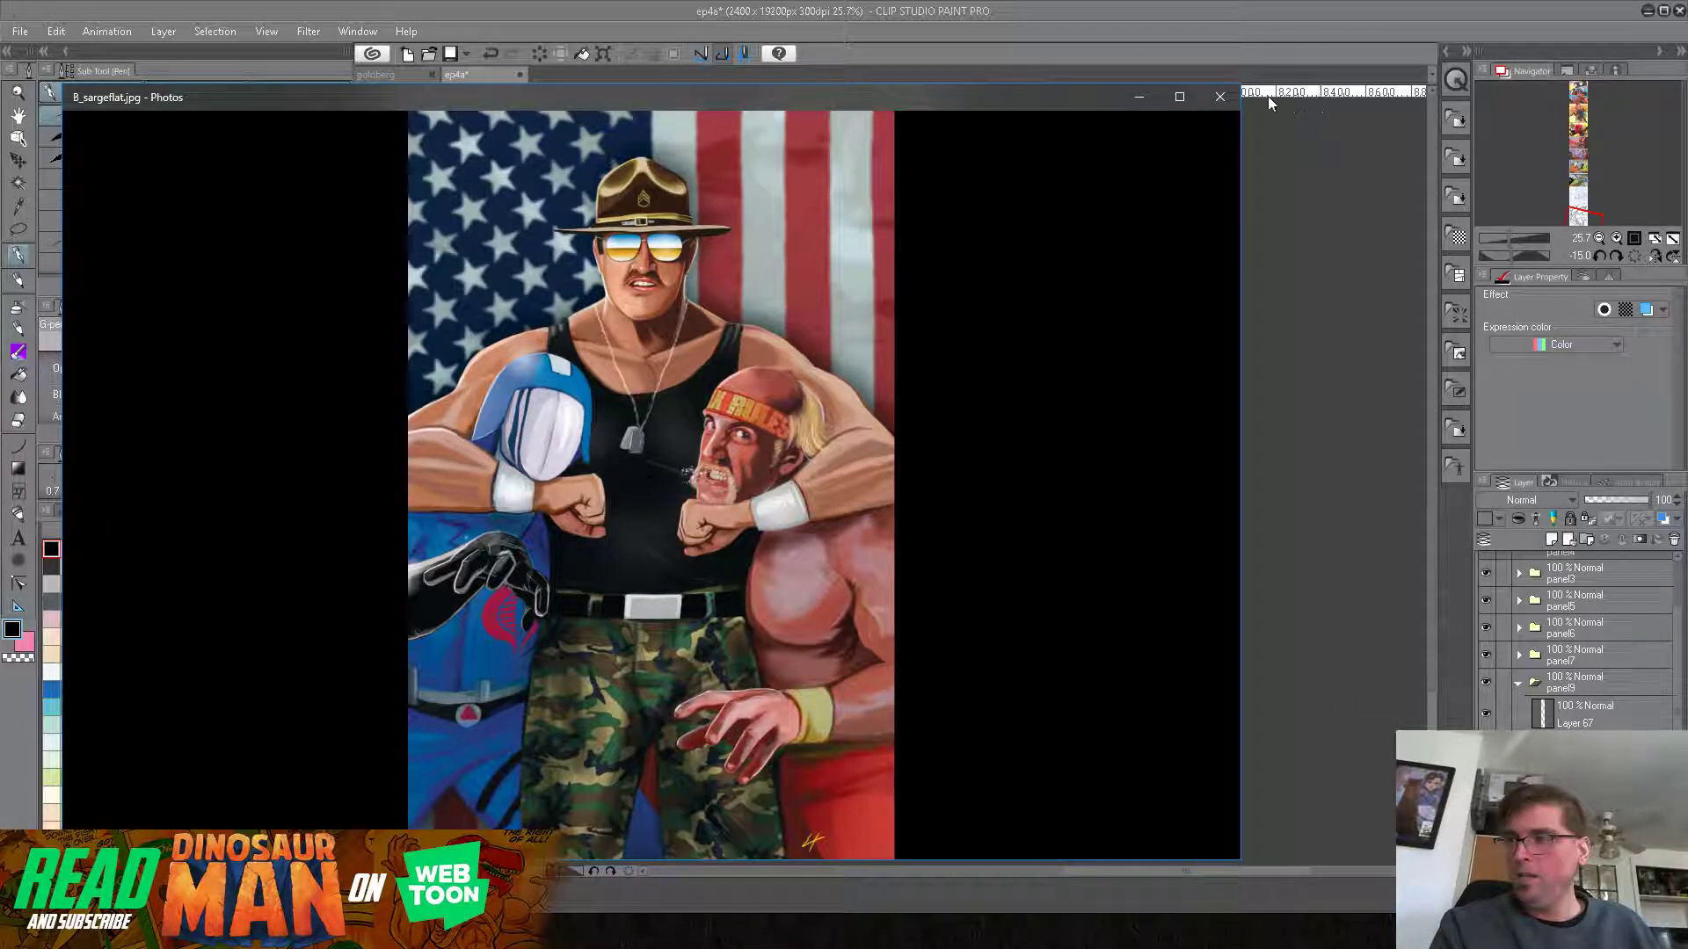
Step: Close B_sargeflat.jpg, view the pictures yonduflat.jpg and finnbalor.jpg in Photos, and return to the ep4a canvas
{"action": "left_click", "coordinate": [1226, 94]}
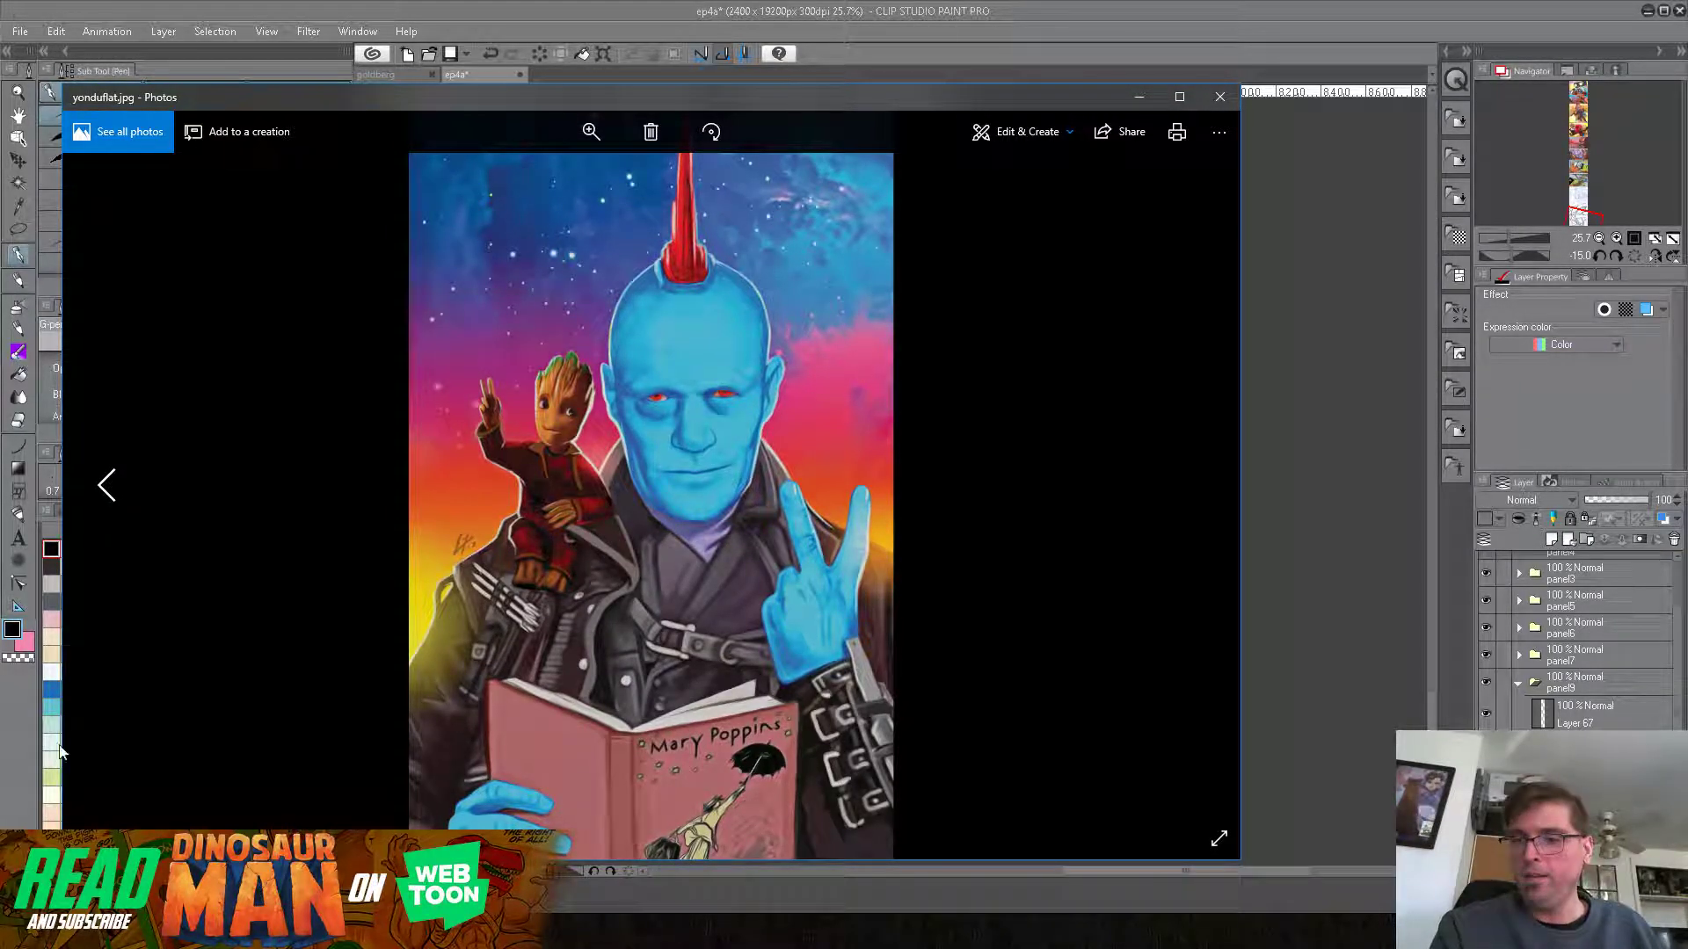
{"action": "left_click", "coordinate": [1219, 99]}
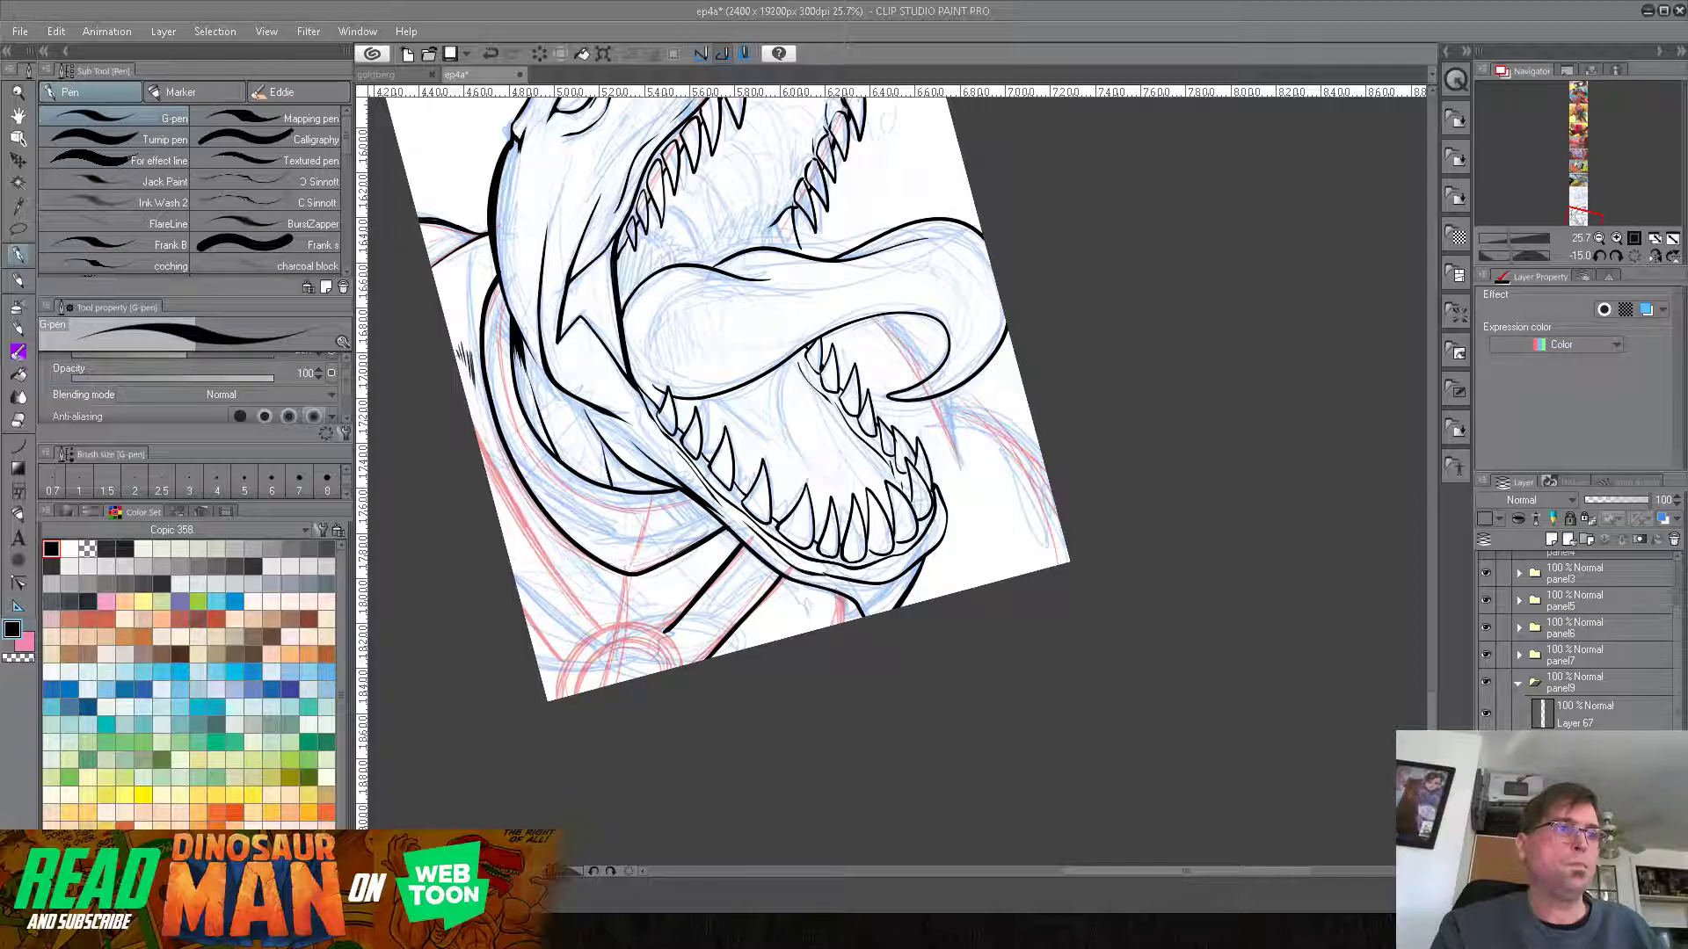
{"action": "key", "text": "Return"}
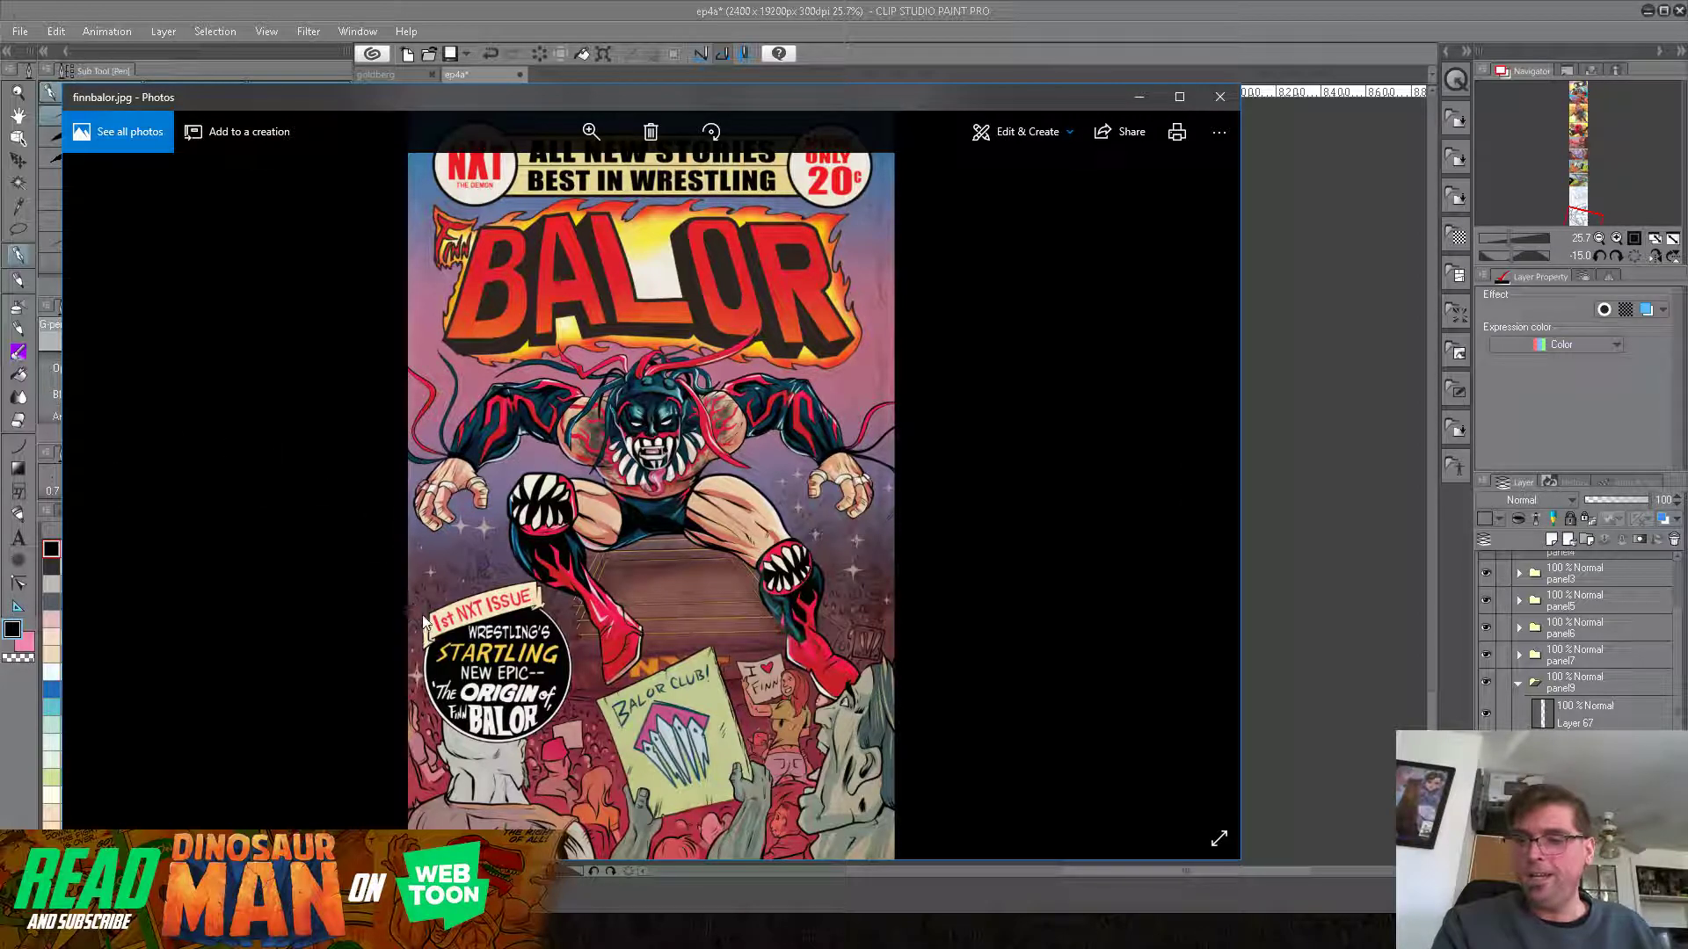
{"action": "left_click", "coordinate": [1220, 98]}
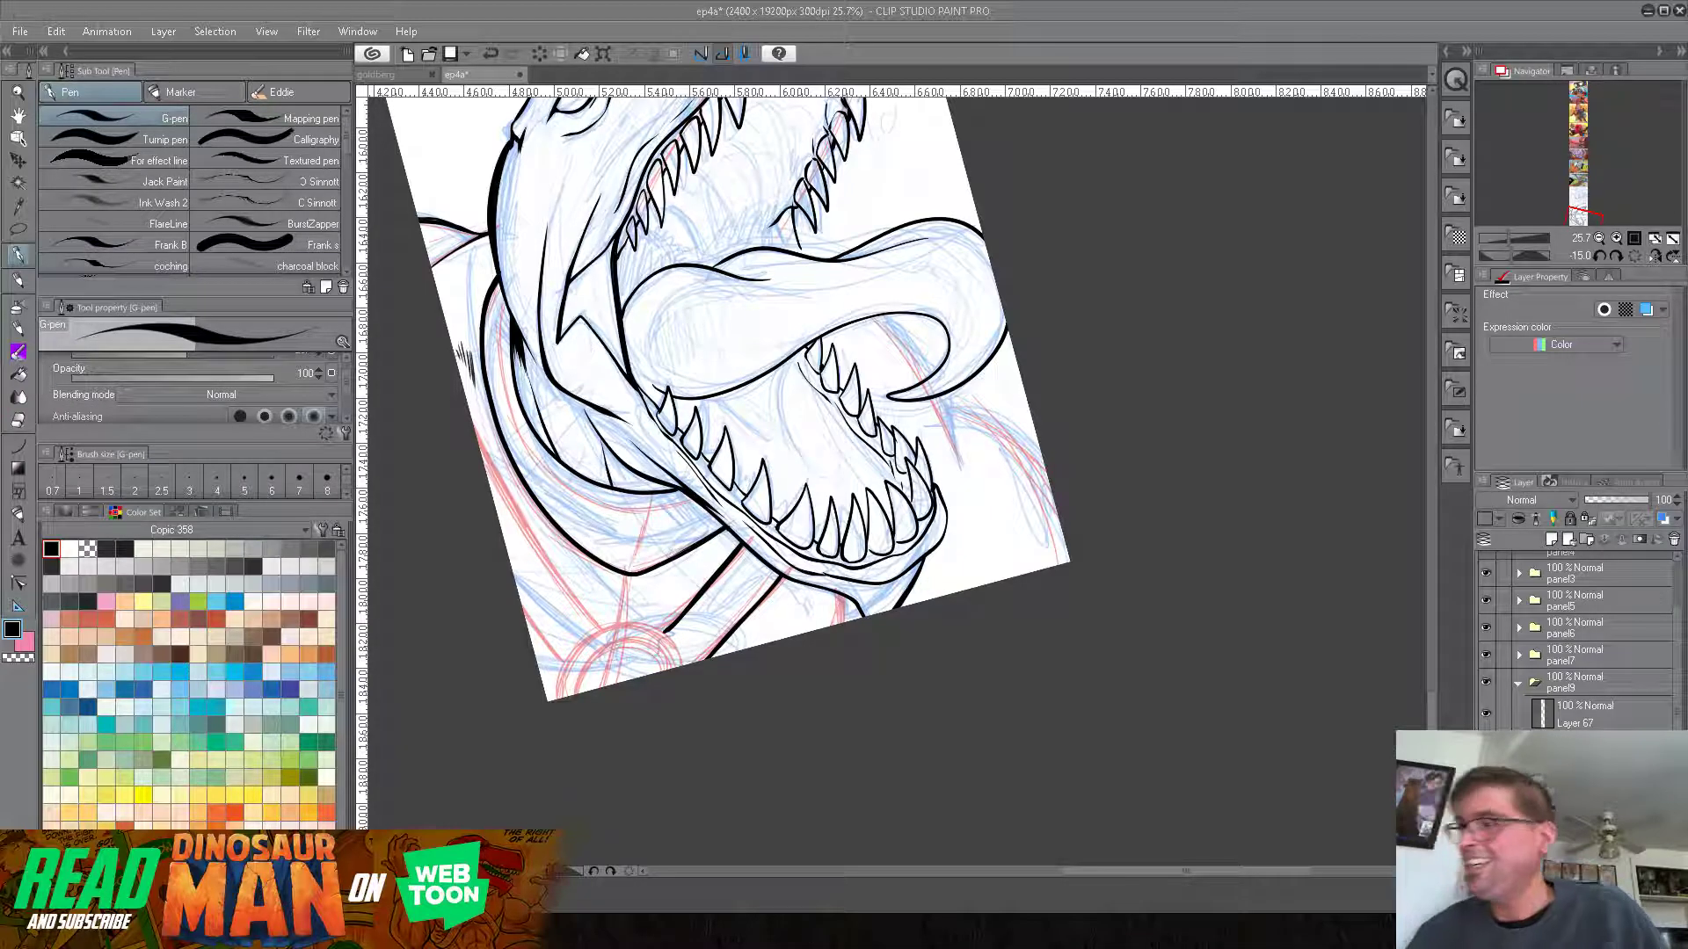
Step: Try inking the outer and inner arcs of the ring in the panel's lower-left corner with the G-pen, and undo them
{"action": "left_click", "coordinate": [1601, 257]}
{"action": "left_click_drag", "start_coordinate": [817, 477], "coordinate": [930, 294]}
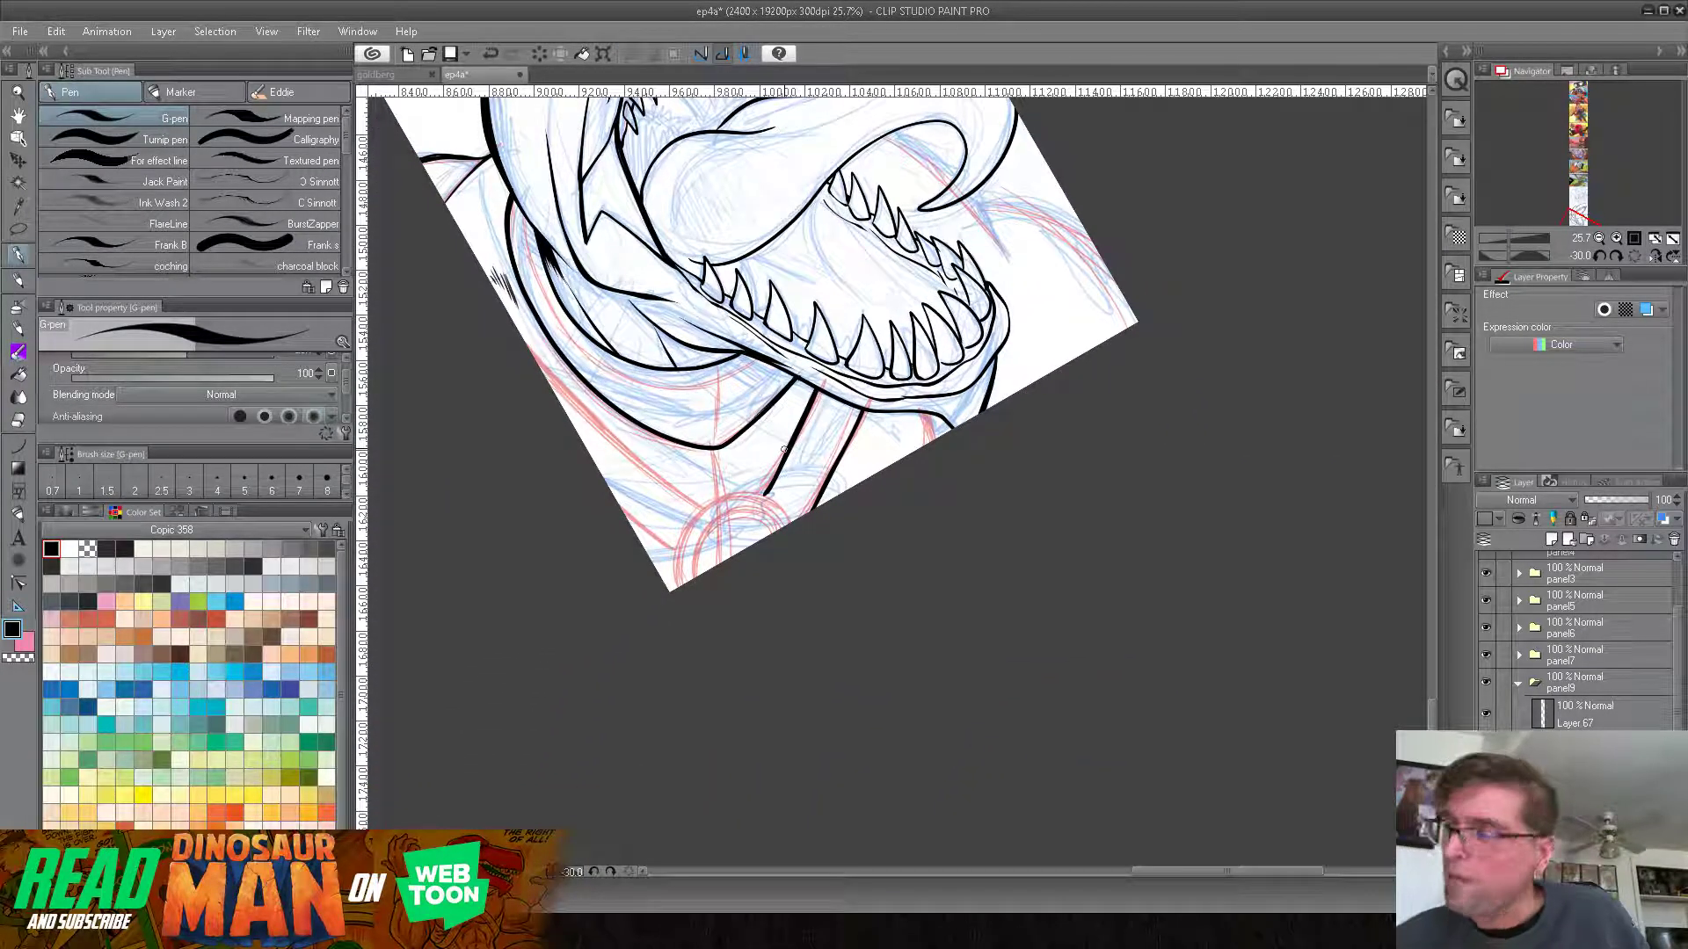
{"action": "left_click", "coordinate": [1600, 257]}
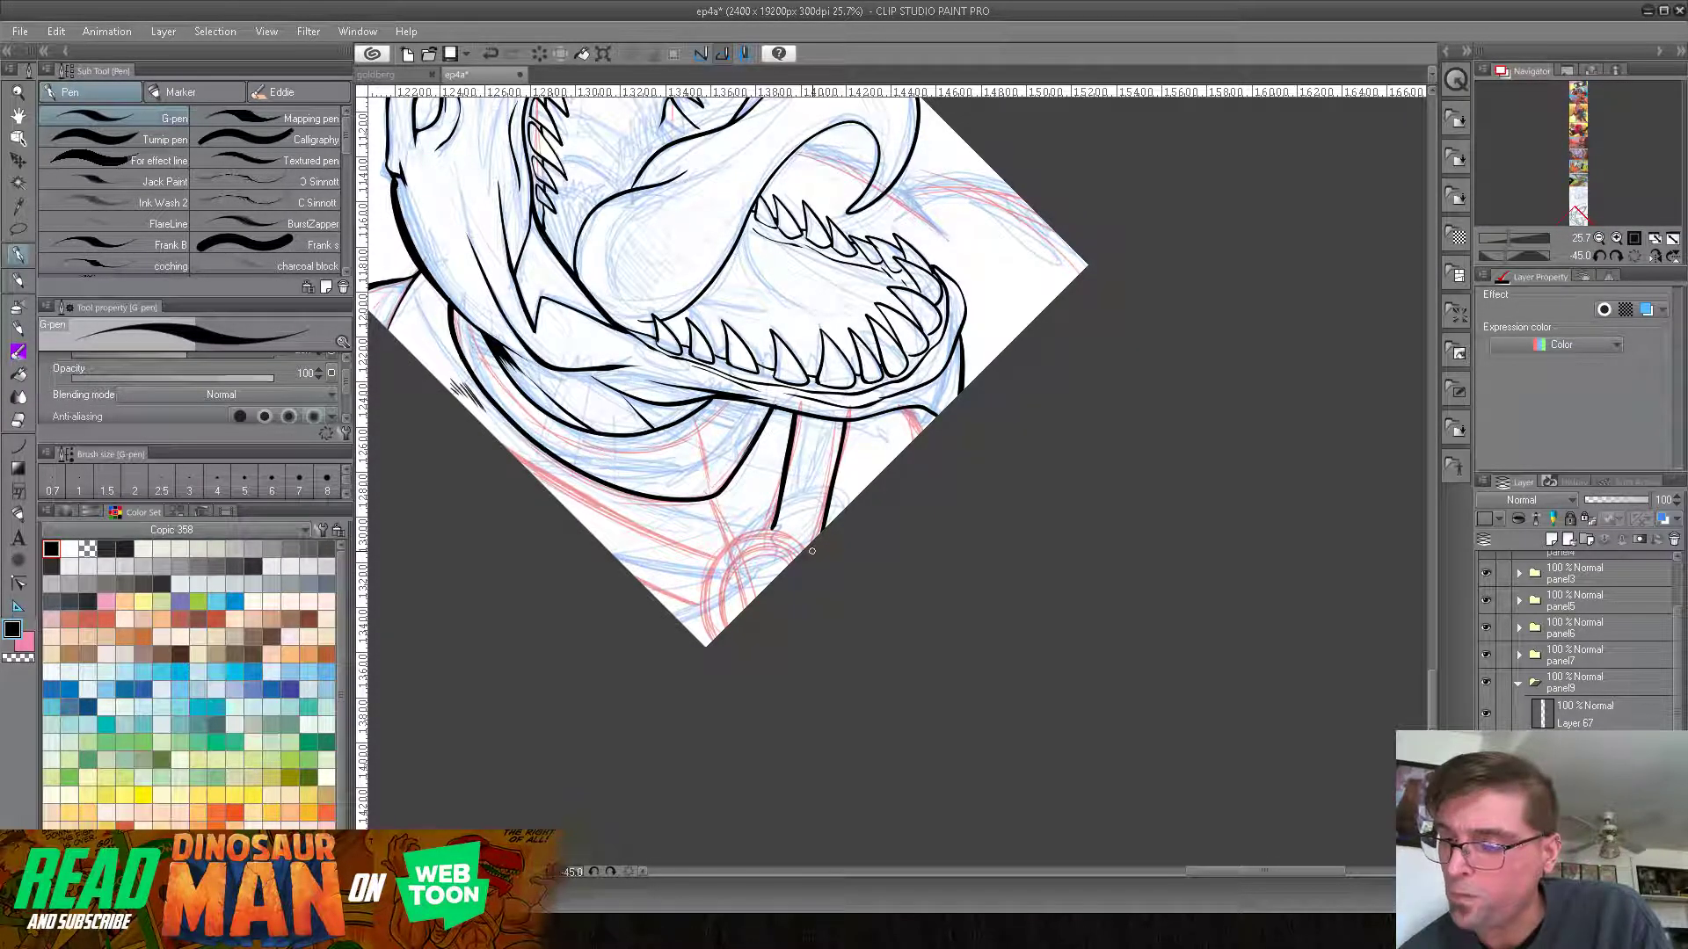
{"action": "mouse_move", "coordinate": [805, 543]}
{"action": "left_mouse_down"}
{"action": "mouse_move", "coordinate": [772, 531]}
{"action": "mouse_move", "coordinate": [720, 553]}
{"action": "mouse_move", "coordinate": [712, 646]}
{"action": "left_mouse_up"}
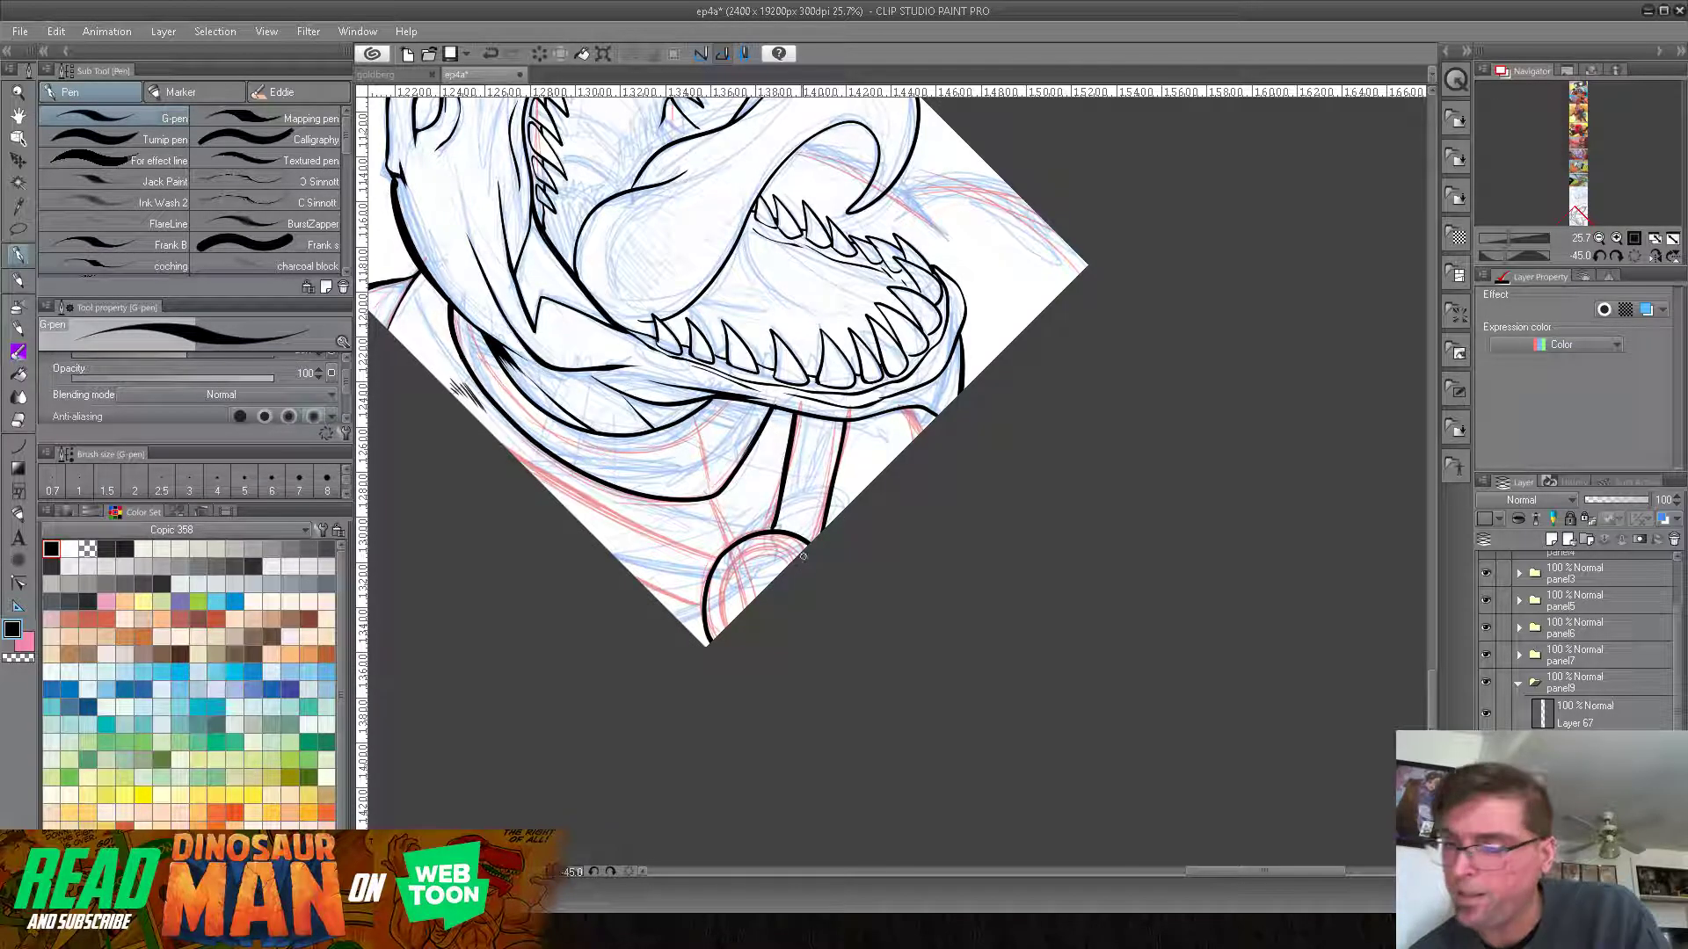
{"action": "mouse_move", "coordinate": [802, 555]}
{"action": "left_mouse_down"}
{"action": "mouse_move", "coordinate": [738, 562]}
{"action": "mouse_move", "coordinate": [718, 635]}
{"action": "left_mouse_up"}
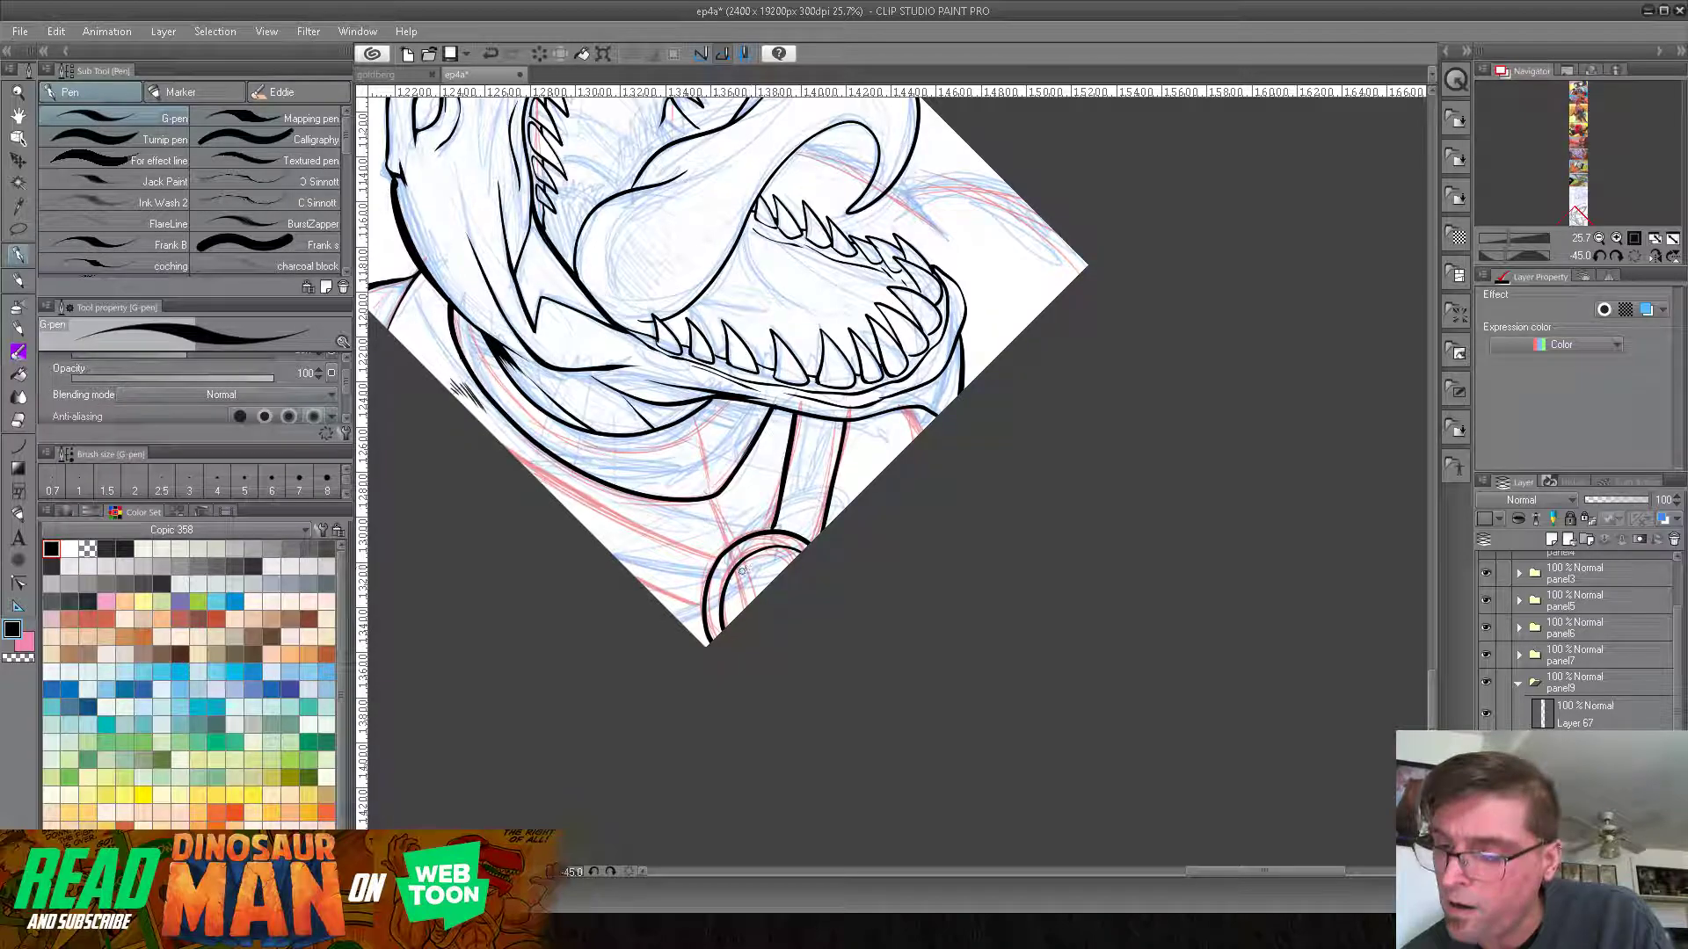
{"action": "left_click", "coordinate": [491, 53]}
{"action": "left_click", "coordinate": [492, 53]}
{"action": "mouse_move", "coordinate": [787, 451]}
{"action": "left_mouse_down"}
{"action": "mouse_move", "coordinate": [785, 294]}
{"action": "mouse_move", "coordinate": [745, 306]}
{"action": "left_mouse_up"}
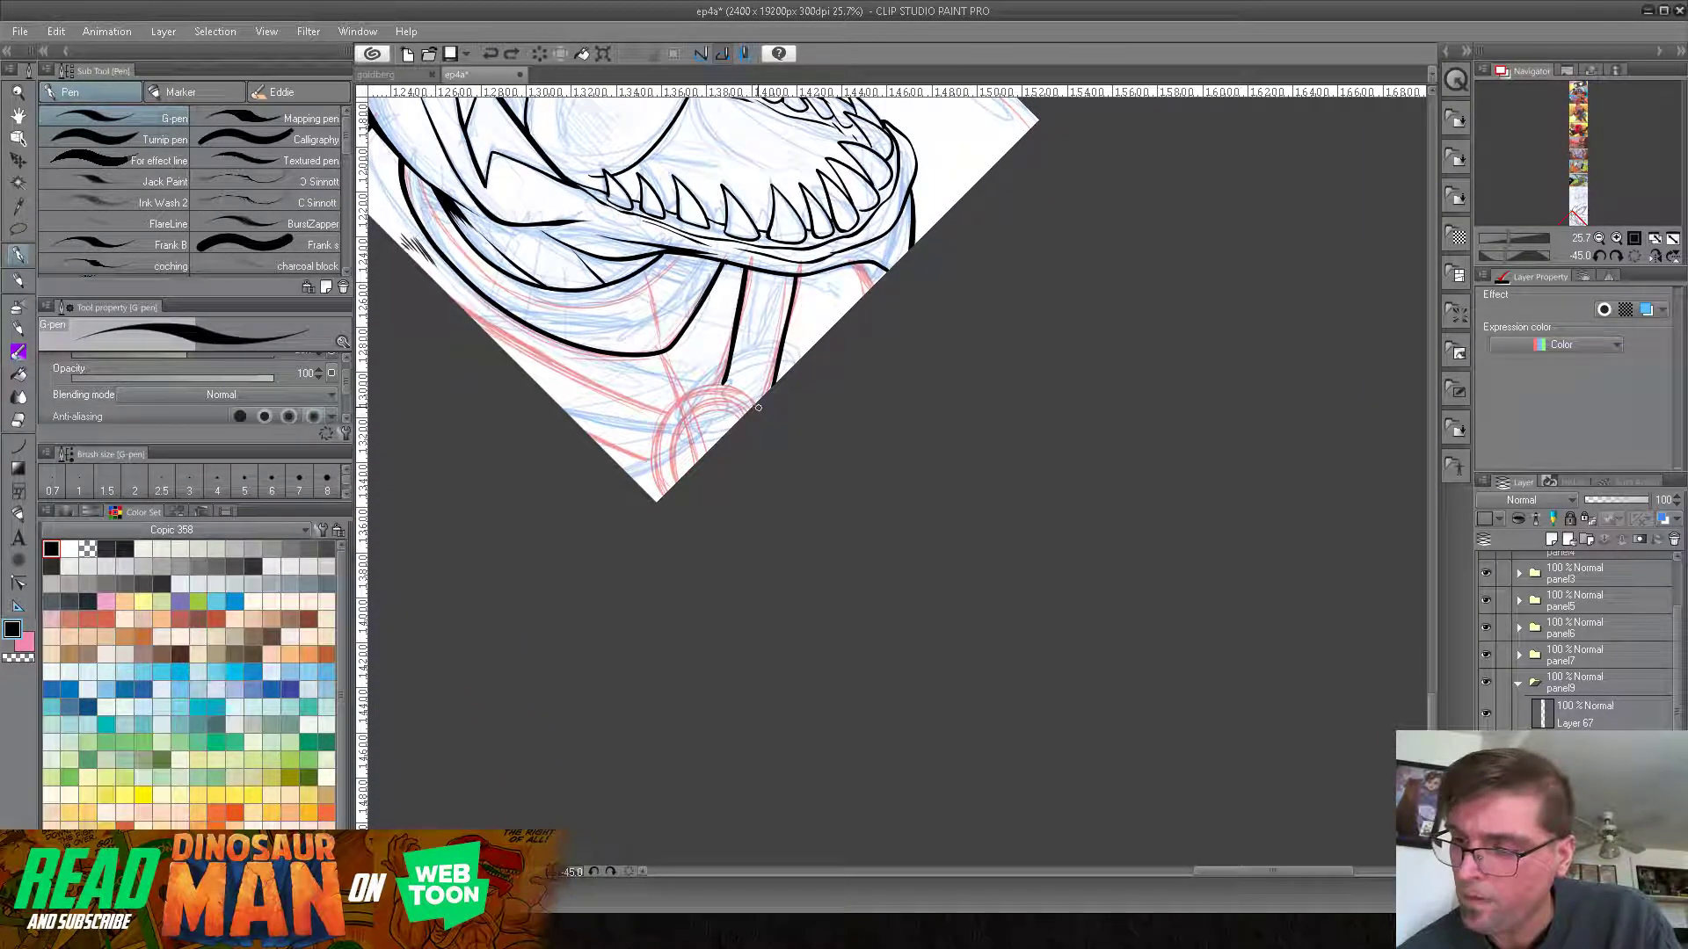
{"action": "mouse_move", "coordinate": [734, 385]}
{"action": "left_mouse_down"}
{"action": "mouse_move", "coordinate": [703, 388]}
{"action": "mouse_move", "coordinate": [656, 453]}
{"action": "left_mouse_up"}
{"action": "left_click", "coordinate": [491, 54]}
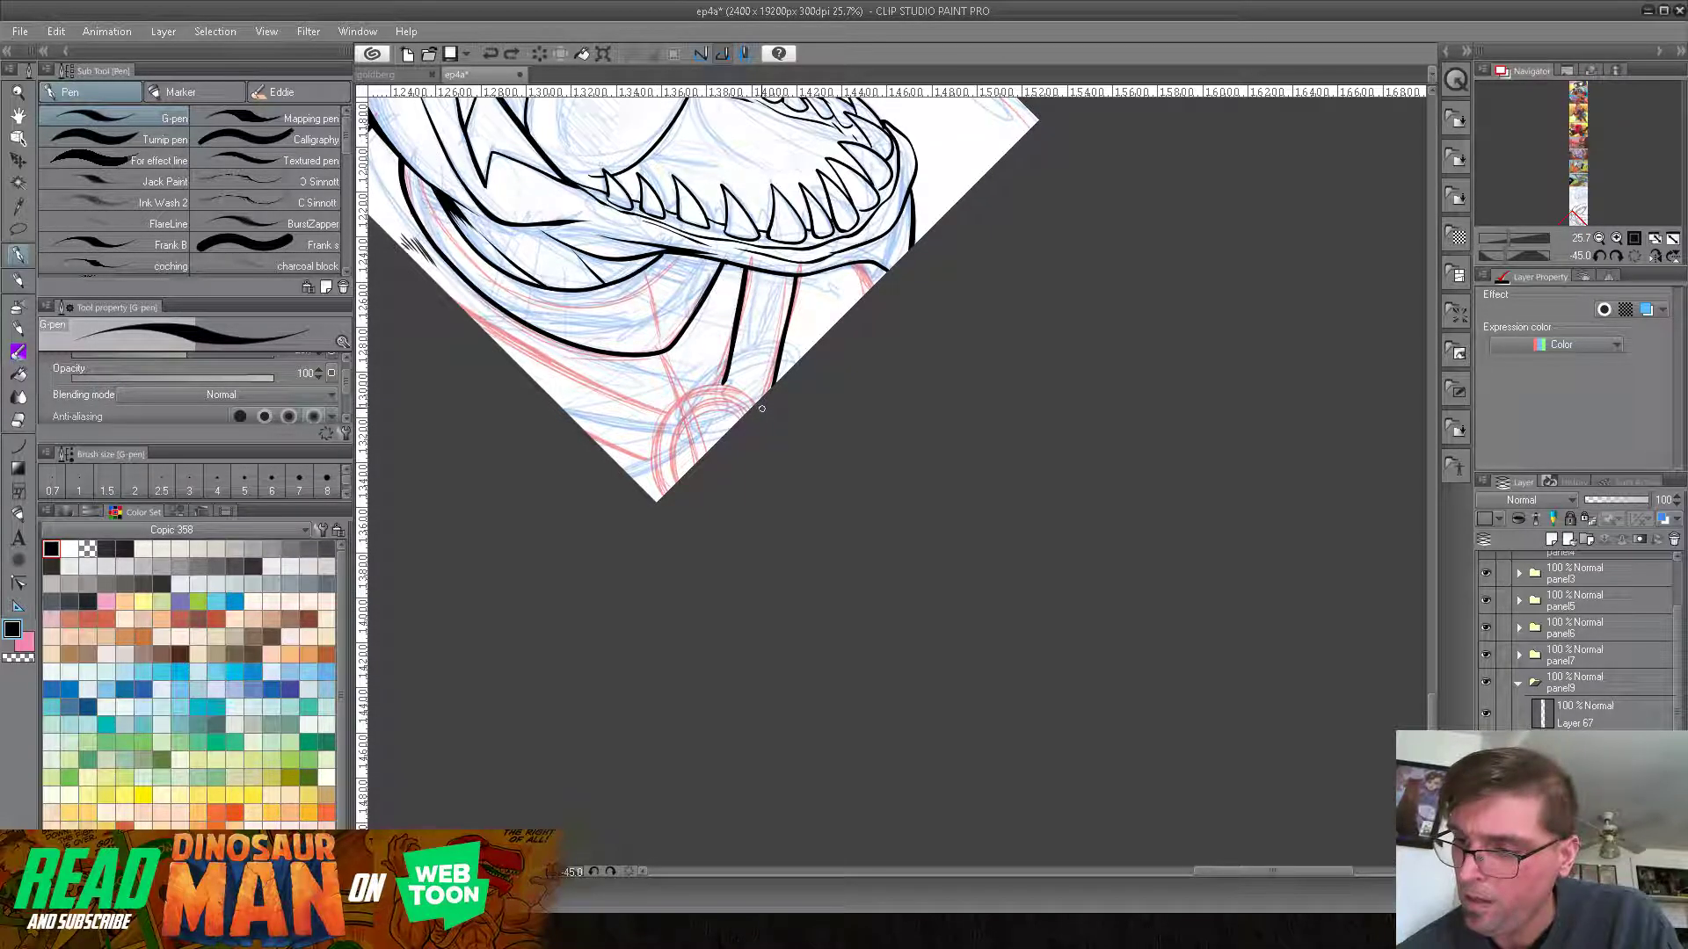
Step: Ink the ring's outer arc in the panel's lower-left corner, then its inner arc, replacing the first inner stroke
{"action": "mouse_move", "coordinate": [703, 388]}
{"action": "left_mouse_down"}
{"action": "mouse_move", "coordinate": [656, 444]}
{"action": "mouse_move", "coordinate": [661, 499]}
{"action": "left_mouse_up"}
{"action": "mouse_move", "coordinate": [751, 400]}
{"action": "left_mouse_down"}
{"action": "mouse_move", "coordinate": [677, 435]}
{"action": "mouse_move", "coordinate": [671, 473]}
{"action": "left_mouse_up"}
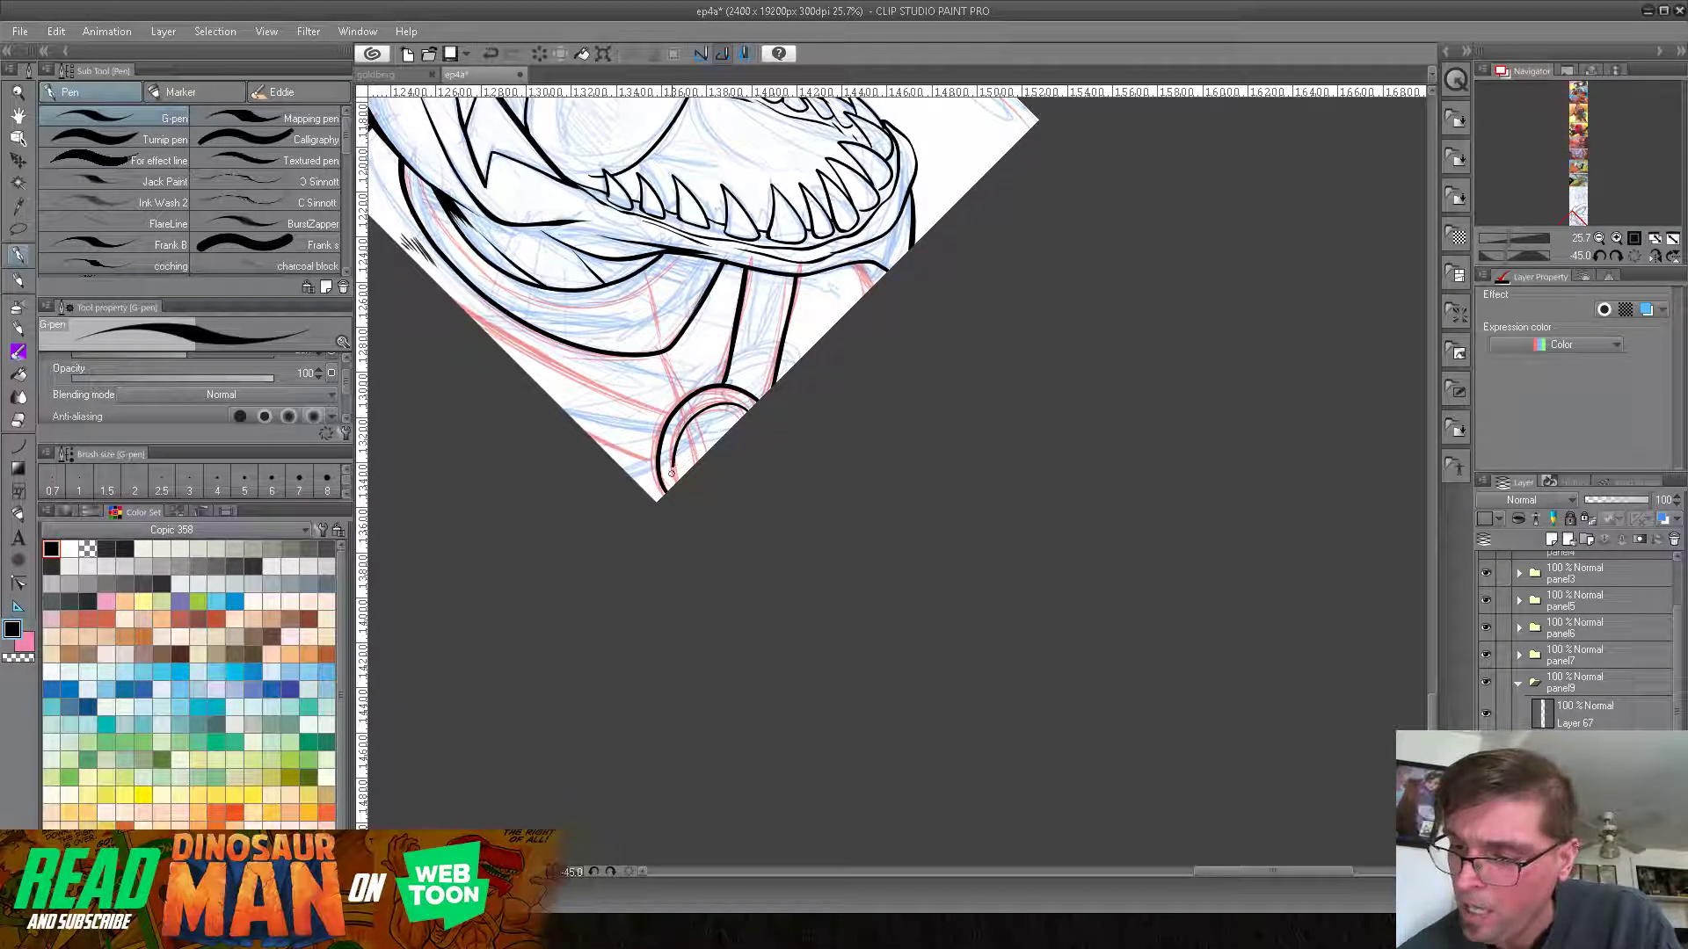
{"action": "key", "text": "ctrl+z"}
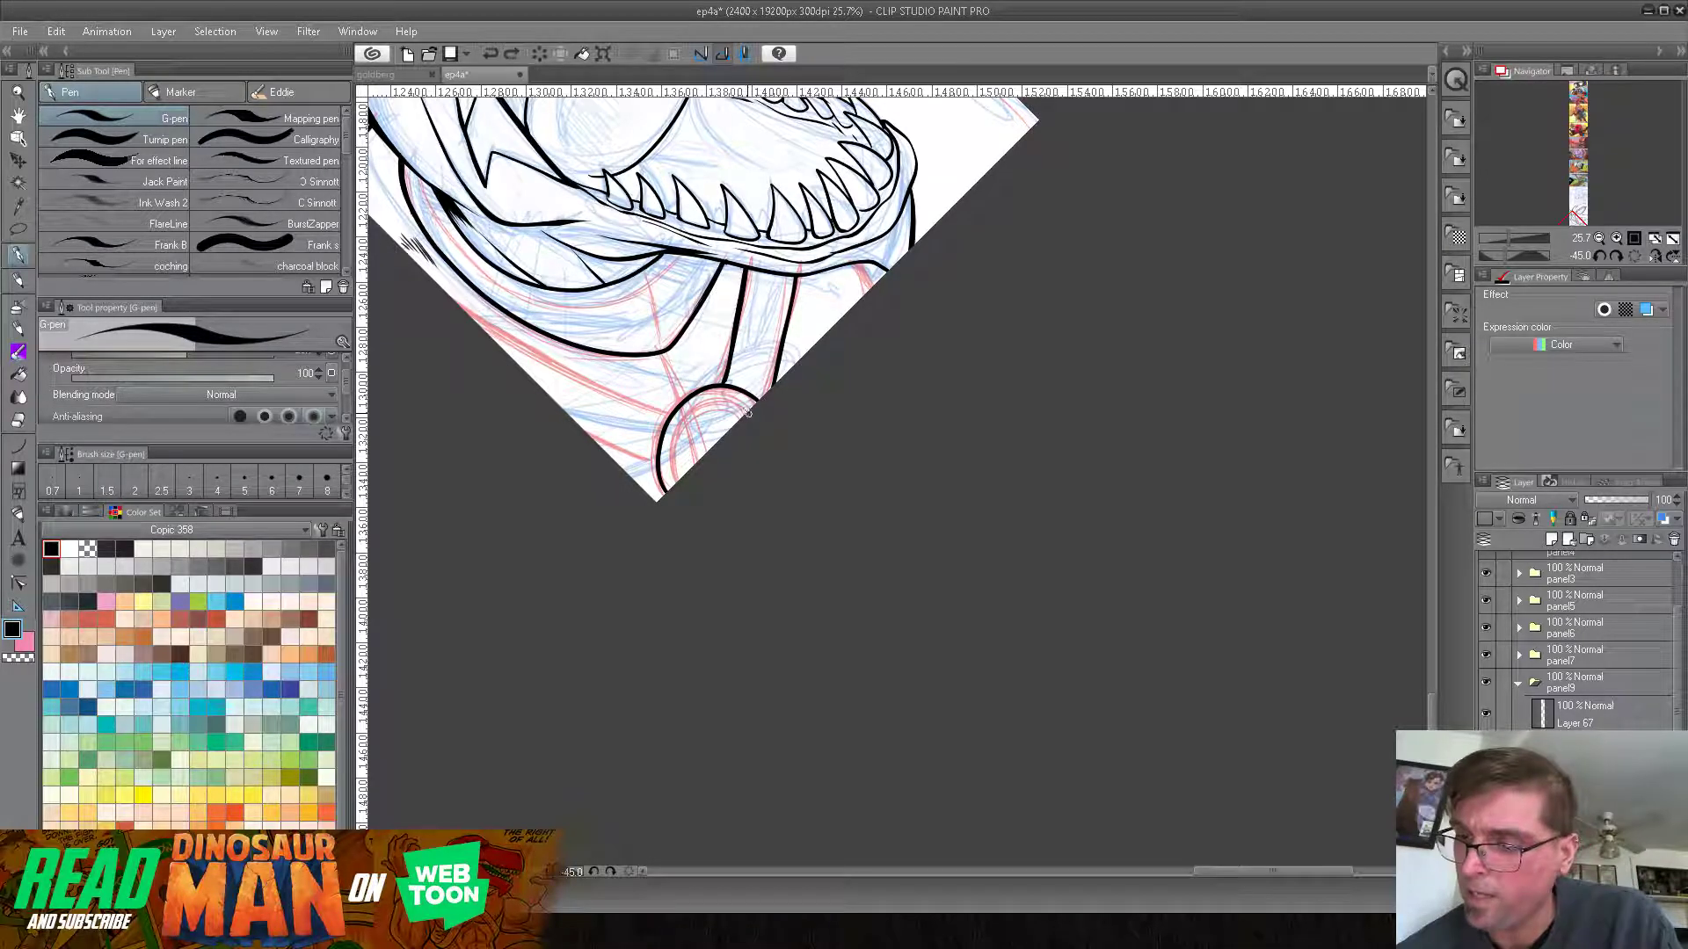
{"action": "left_click_drag", "start_coordinate": [696, 409], "coordinate": [675, 468]}
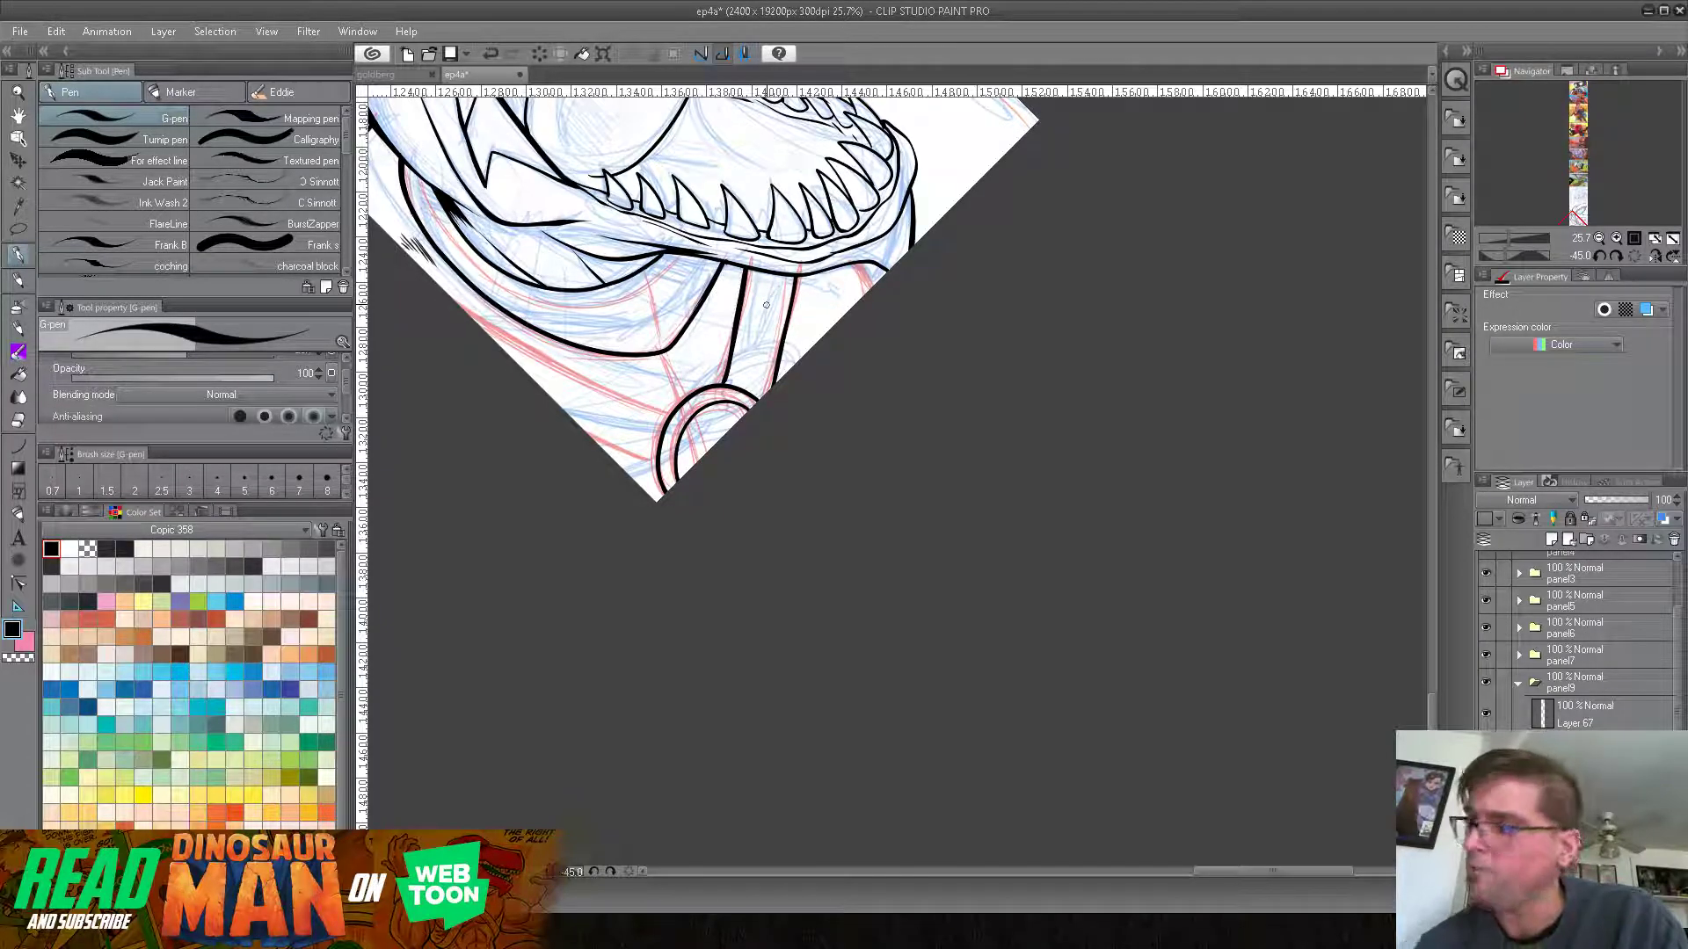
Step: Ink the two strap lines running from the panel's left edge down to the ring with the G-pen
{"action": "left_click", "coordinate": [1616, 256]}
{"action": "left_click", "coordinate": [1616, 256]}
{"action": "mouse_move", "coordinate": [587, 123]}
{"action": "left_mouse_down"}
{"action": "mouse_move", "coordinate": [508, 264]}
{"action": "mouse_move", "coordinate": [613, 428]}
{"action": "left_mouse_up"}
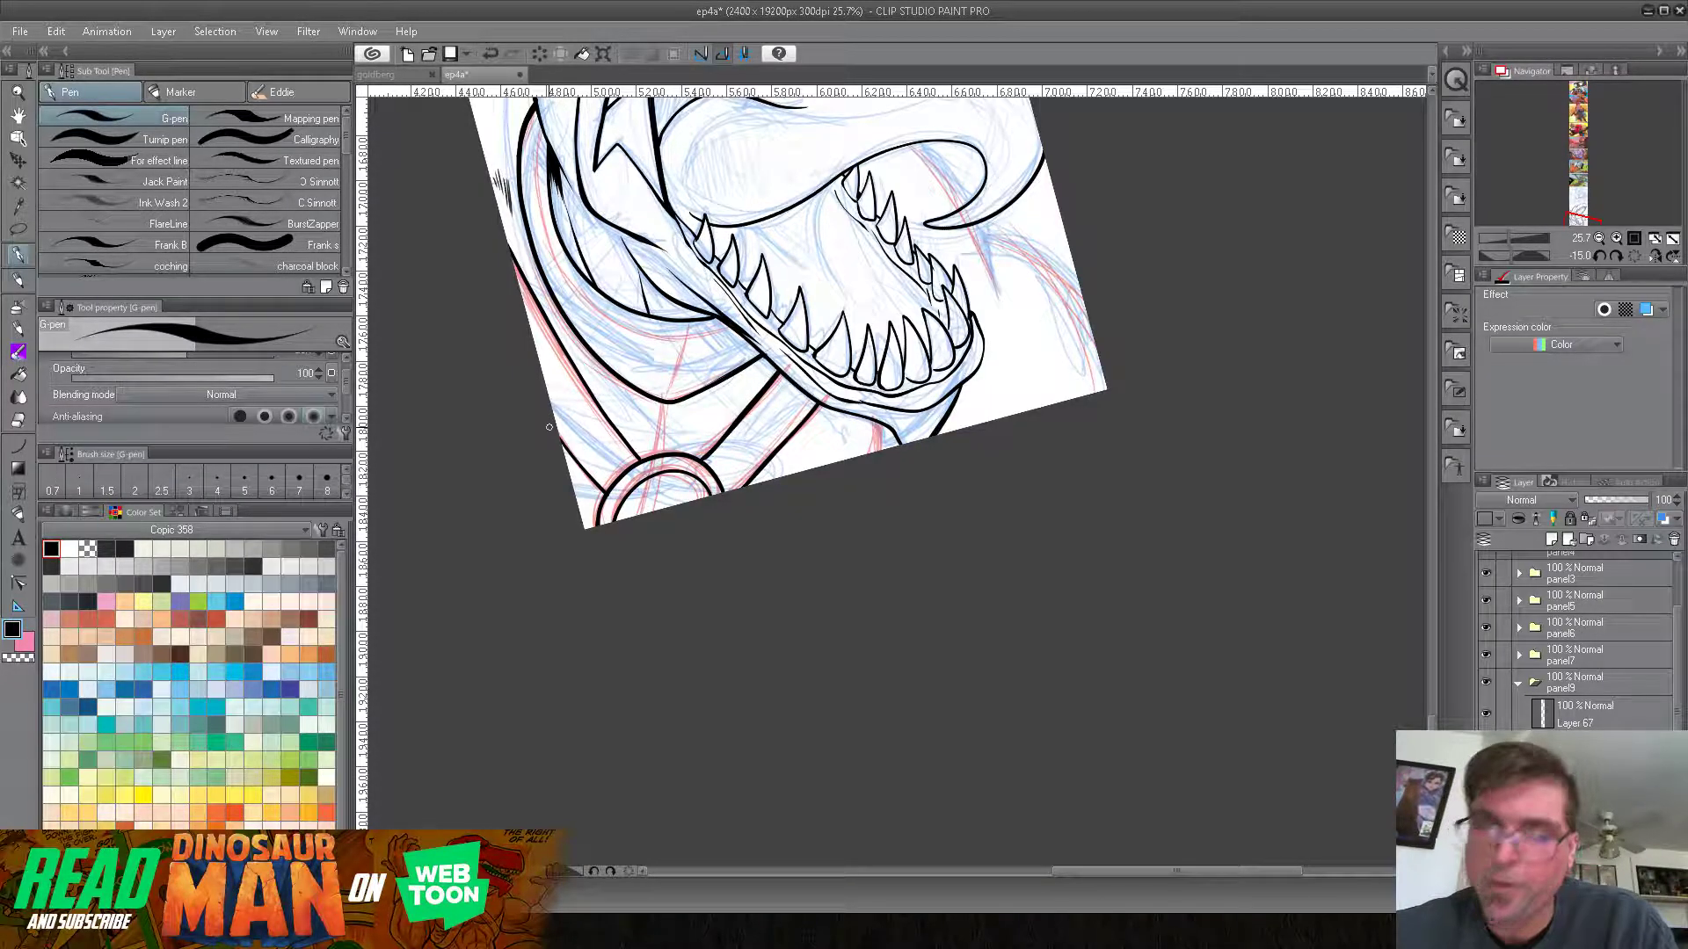
{"action": "left_click_drag", "start_coordinate": [904, 270], "coordinate": [829, 493]}
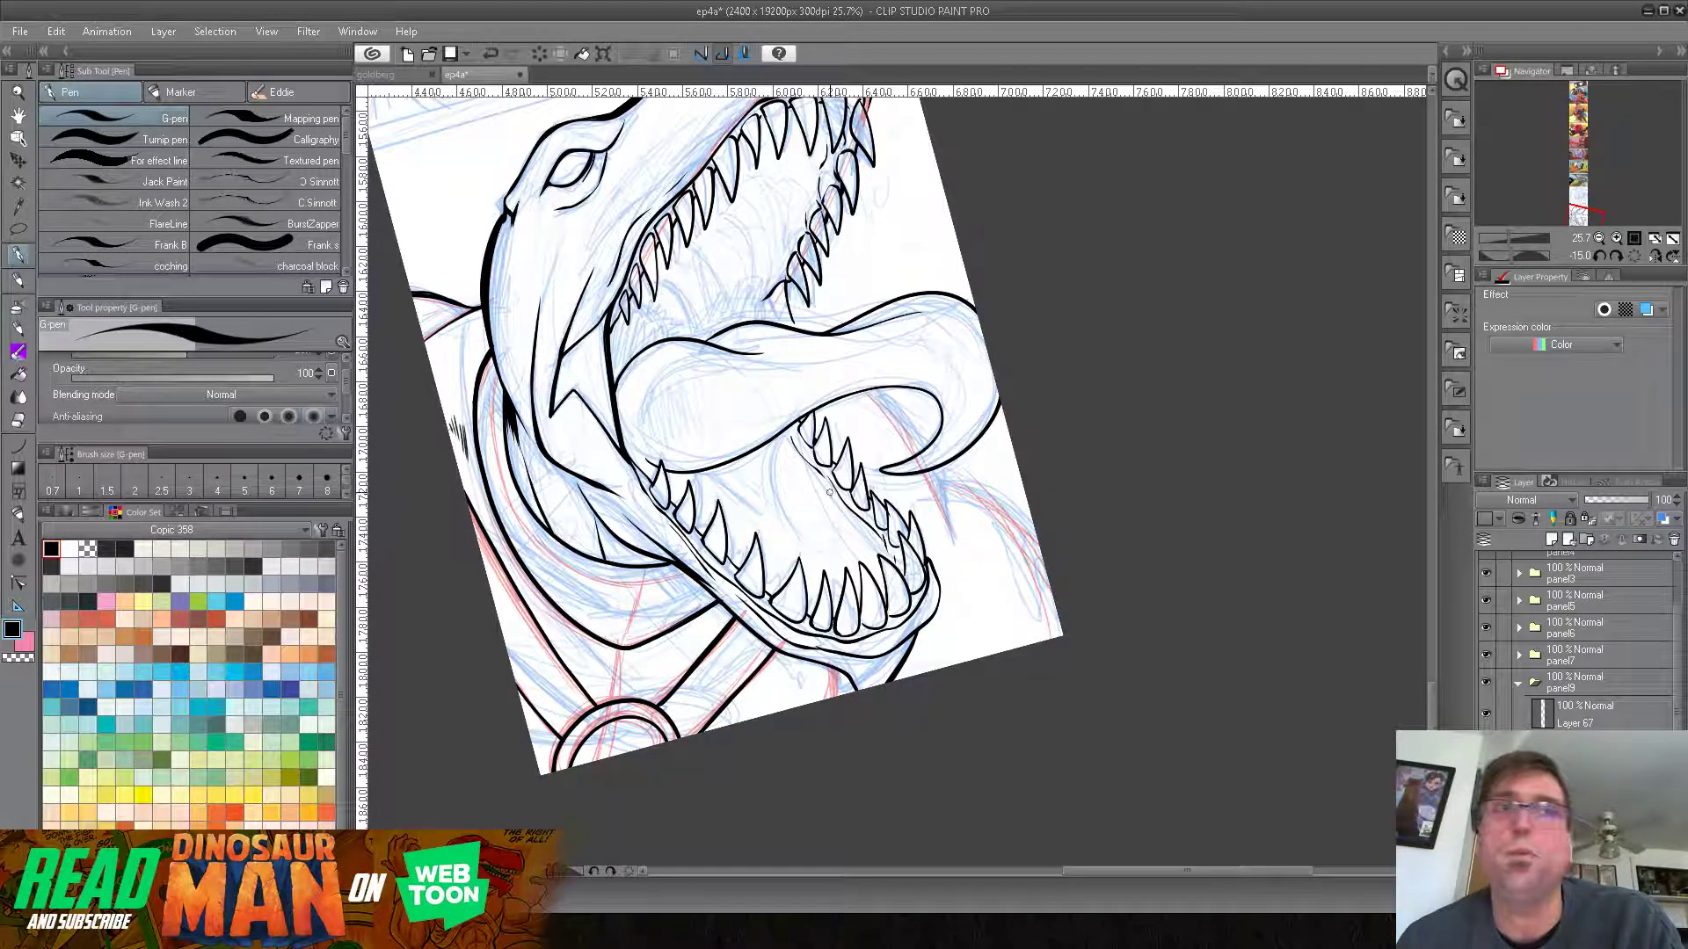
Step: Add a short ink crease mark below the front corner of the dinosaur's eye
{"action": "left_click", "coordinate": [1617, 255]}
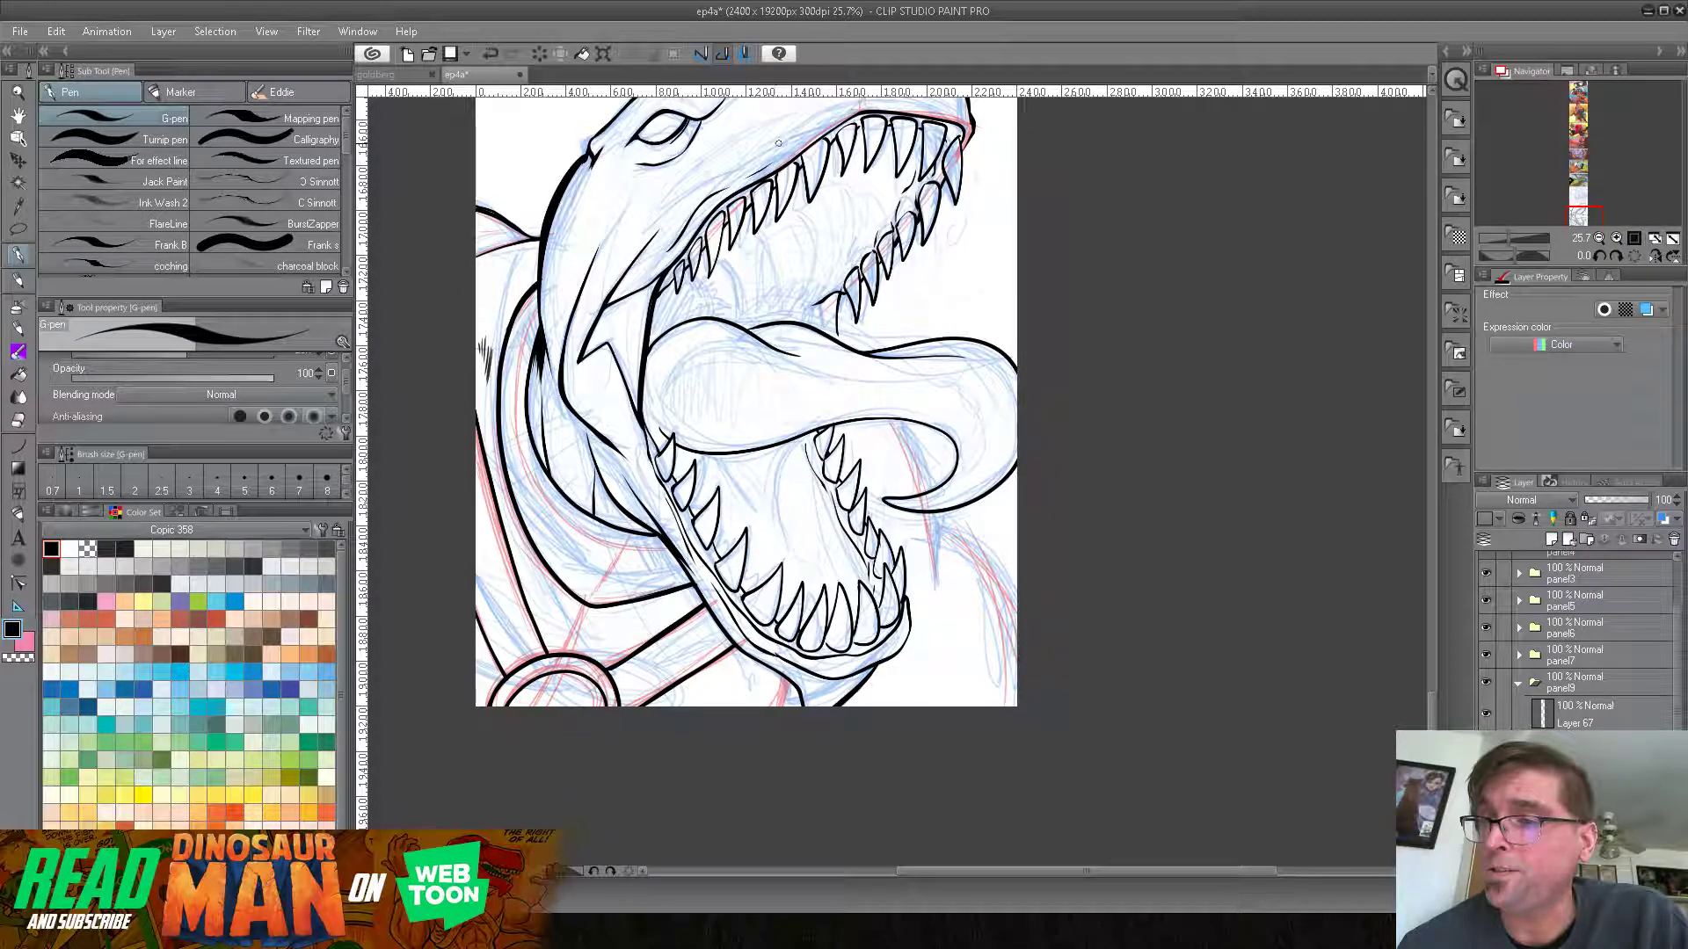
{"action": "mouse_move", "coordinate": [845, 109]}
{"action": "left_mouse_down"}
{"action": "mouse_move", "coordinate": [828, 195]}
{"action": "mouse_move", "coordinate": [876, 171]}
{"action": "left_mouse_up"}
{"action": "left_click", "coordinate": [490, 54]}
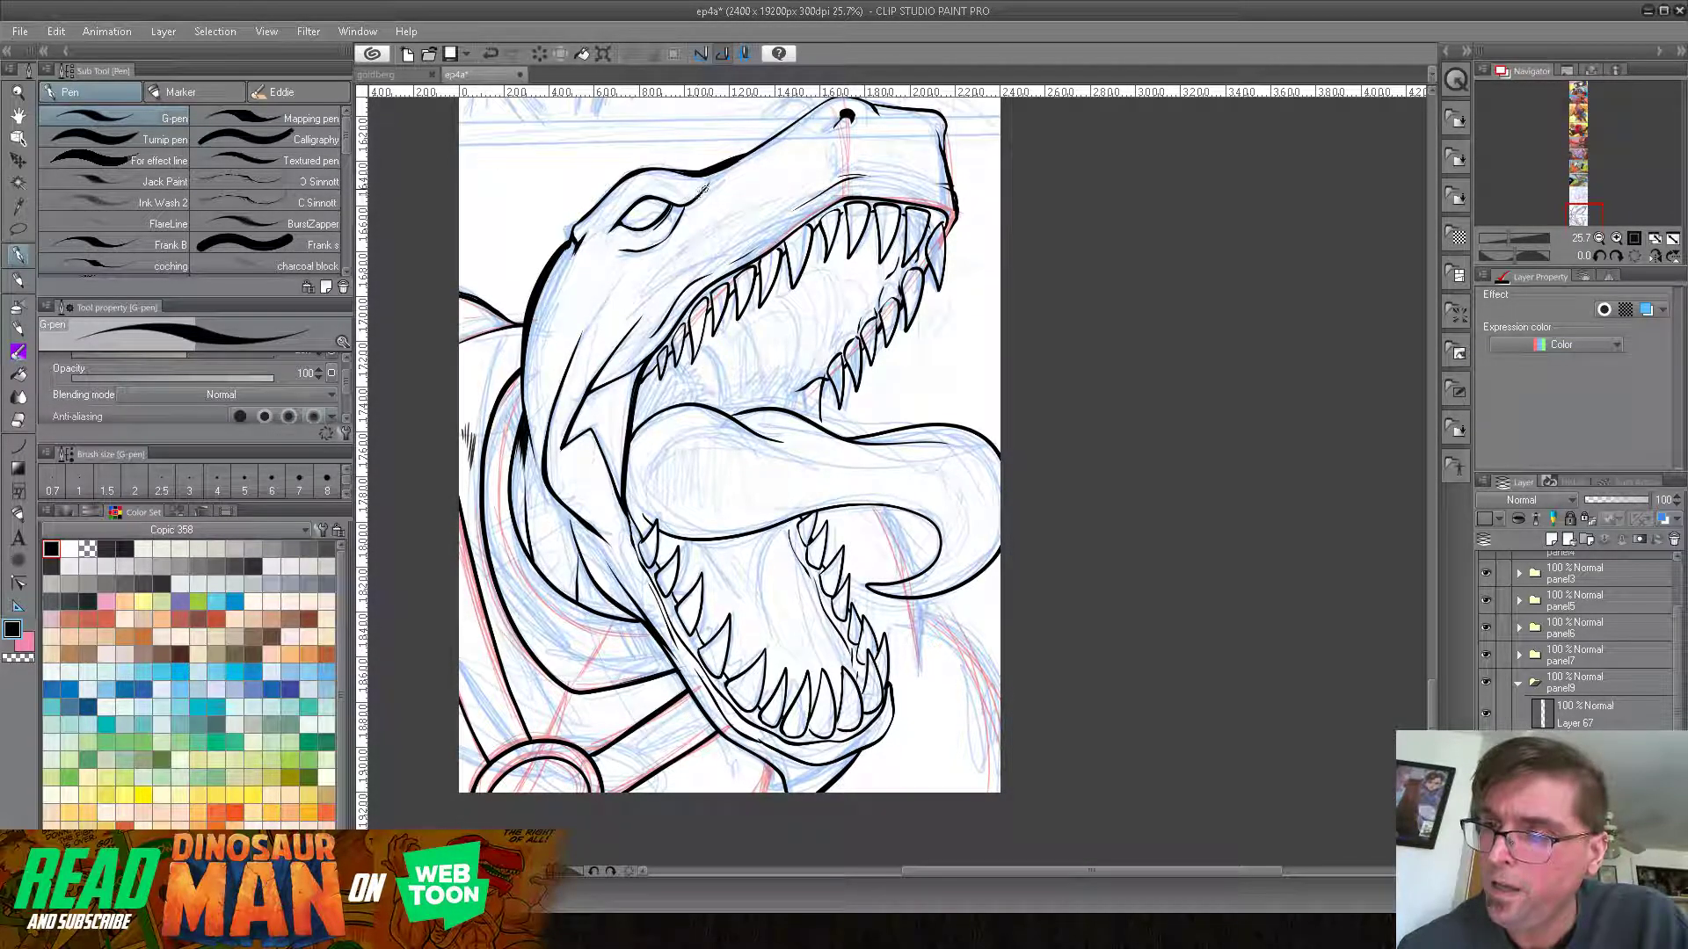
{"action": "left_click_drag", "start_coordinate": [702, 193], "coordinate": [606, 246]}
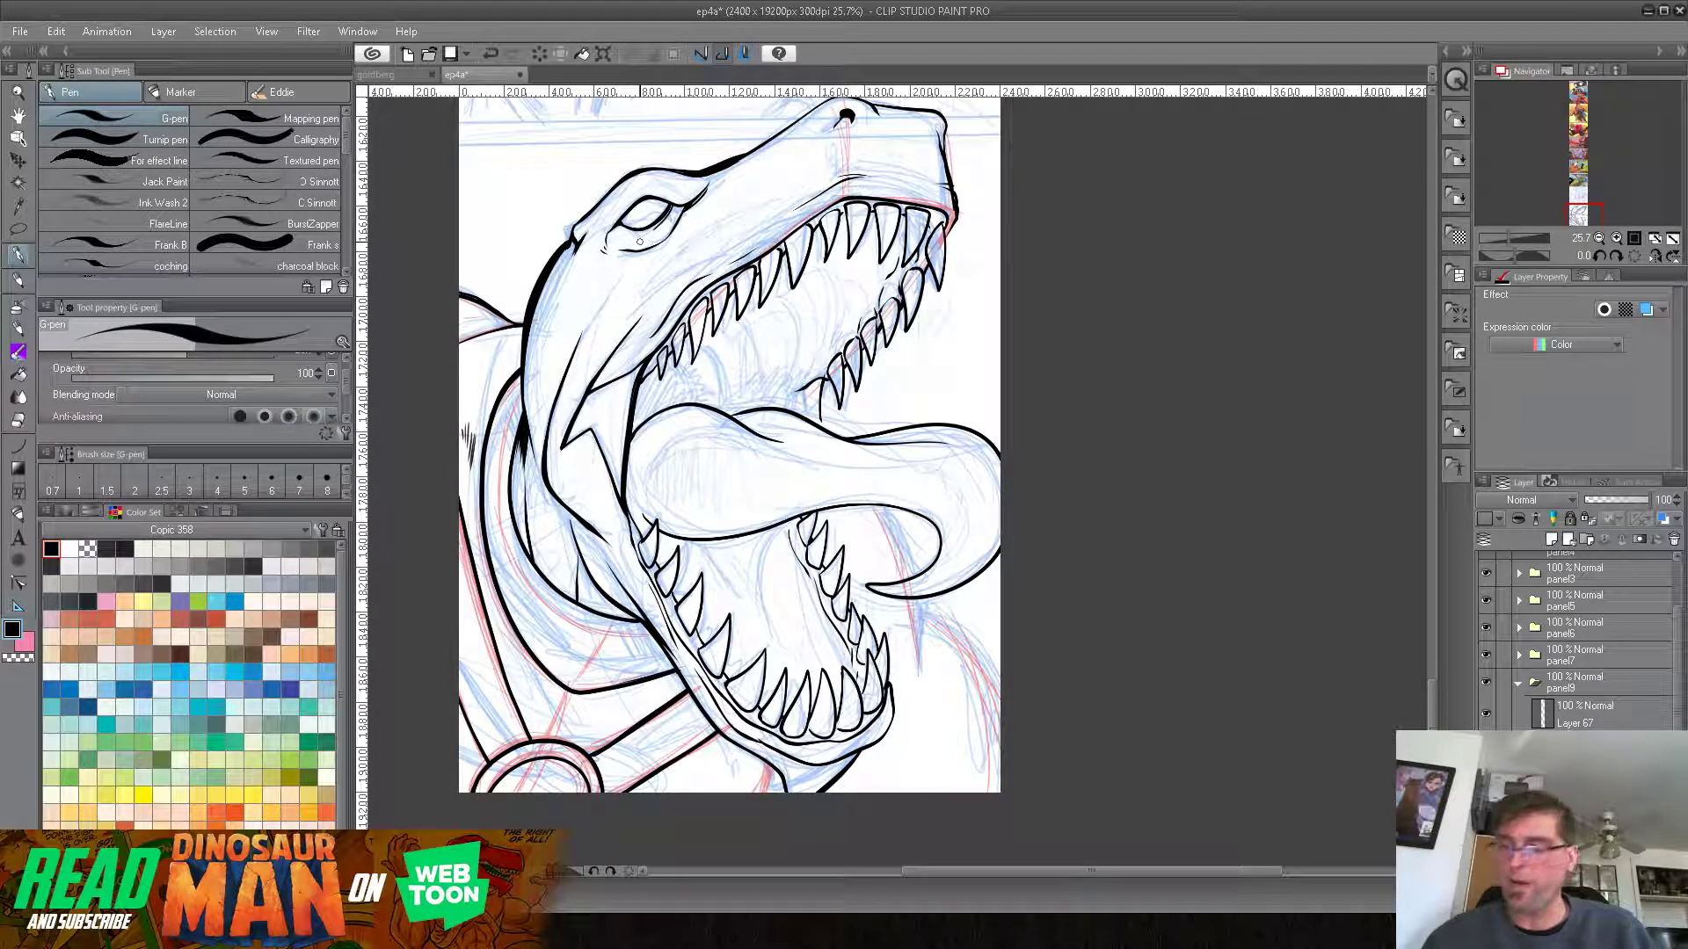
Step: Ink the neck line behind the curled tongue and continue it as the far shoulder's contour to the panel's right edge
{"action": "mouse_move", "coordinate": [935, 515]}
{"action": "left_mouse_down"}
{"action": "mouse_move", "coordinate": [907, 409]}
{"action": "mouse_move", "coordinate": [888, 471]}
{"action": "left_mouse_up"}
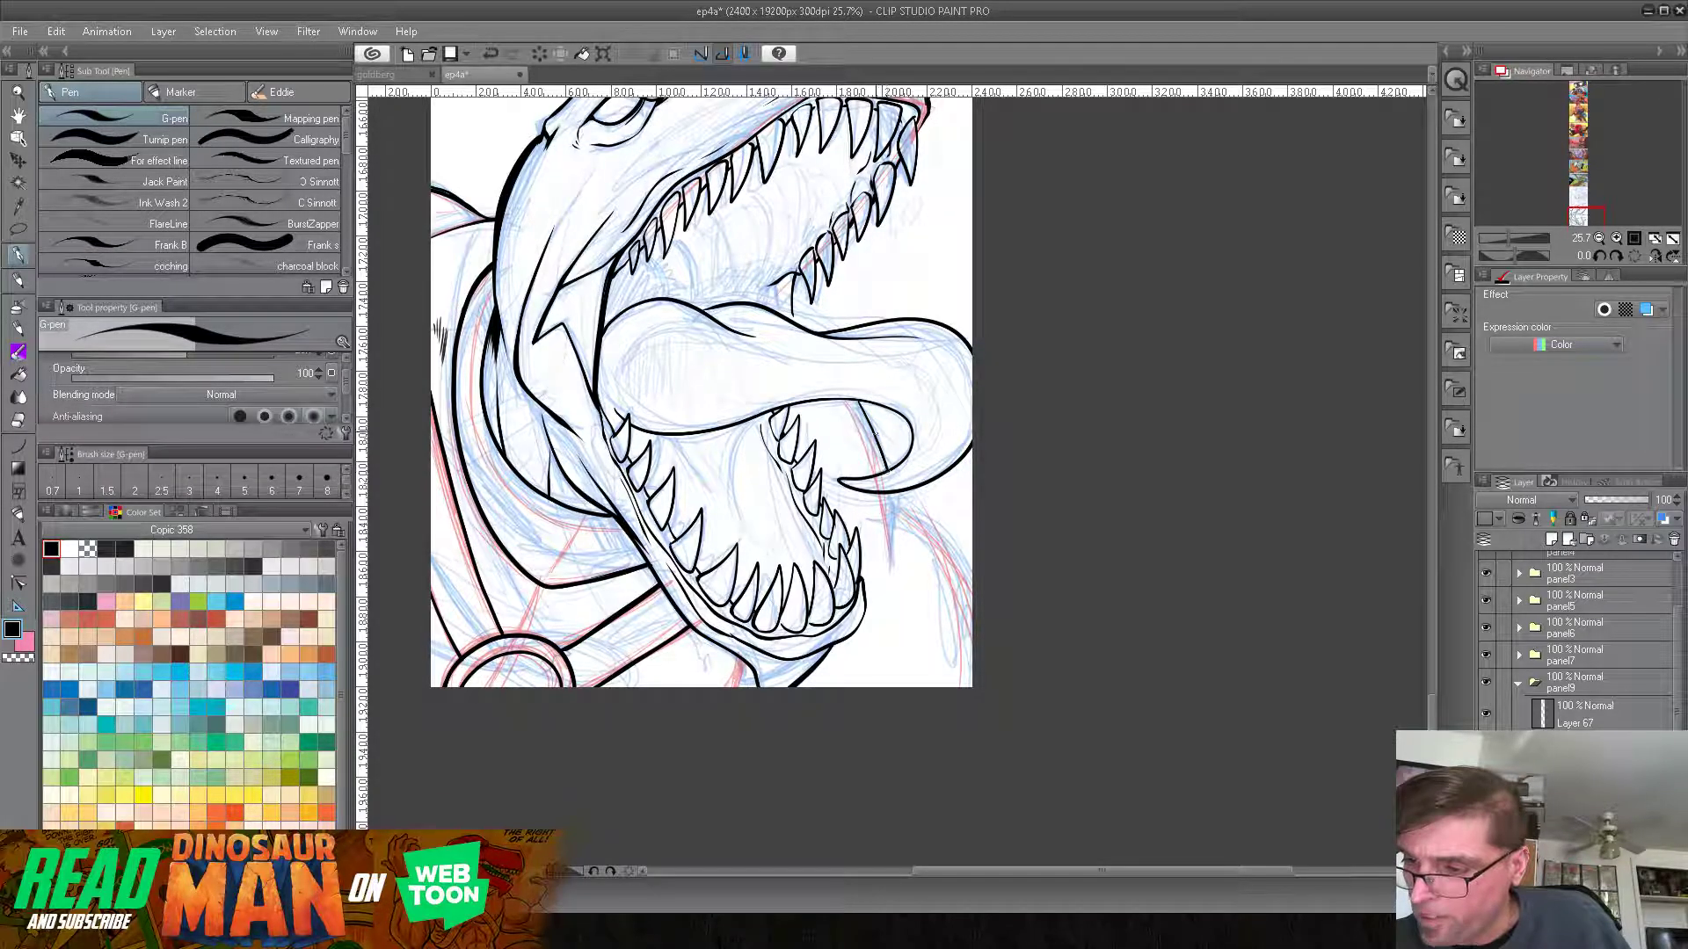
{"action": "left_click_drag", "start_coordinate": [860, 404], "coordinate": [889, 469]}
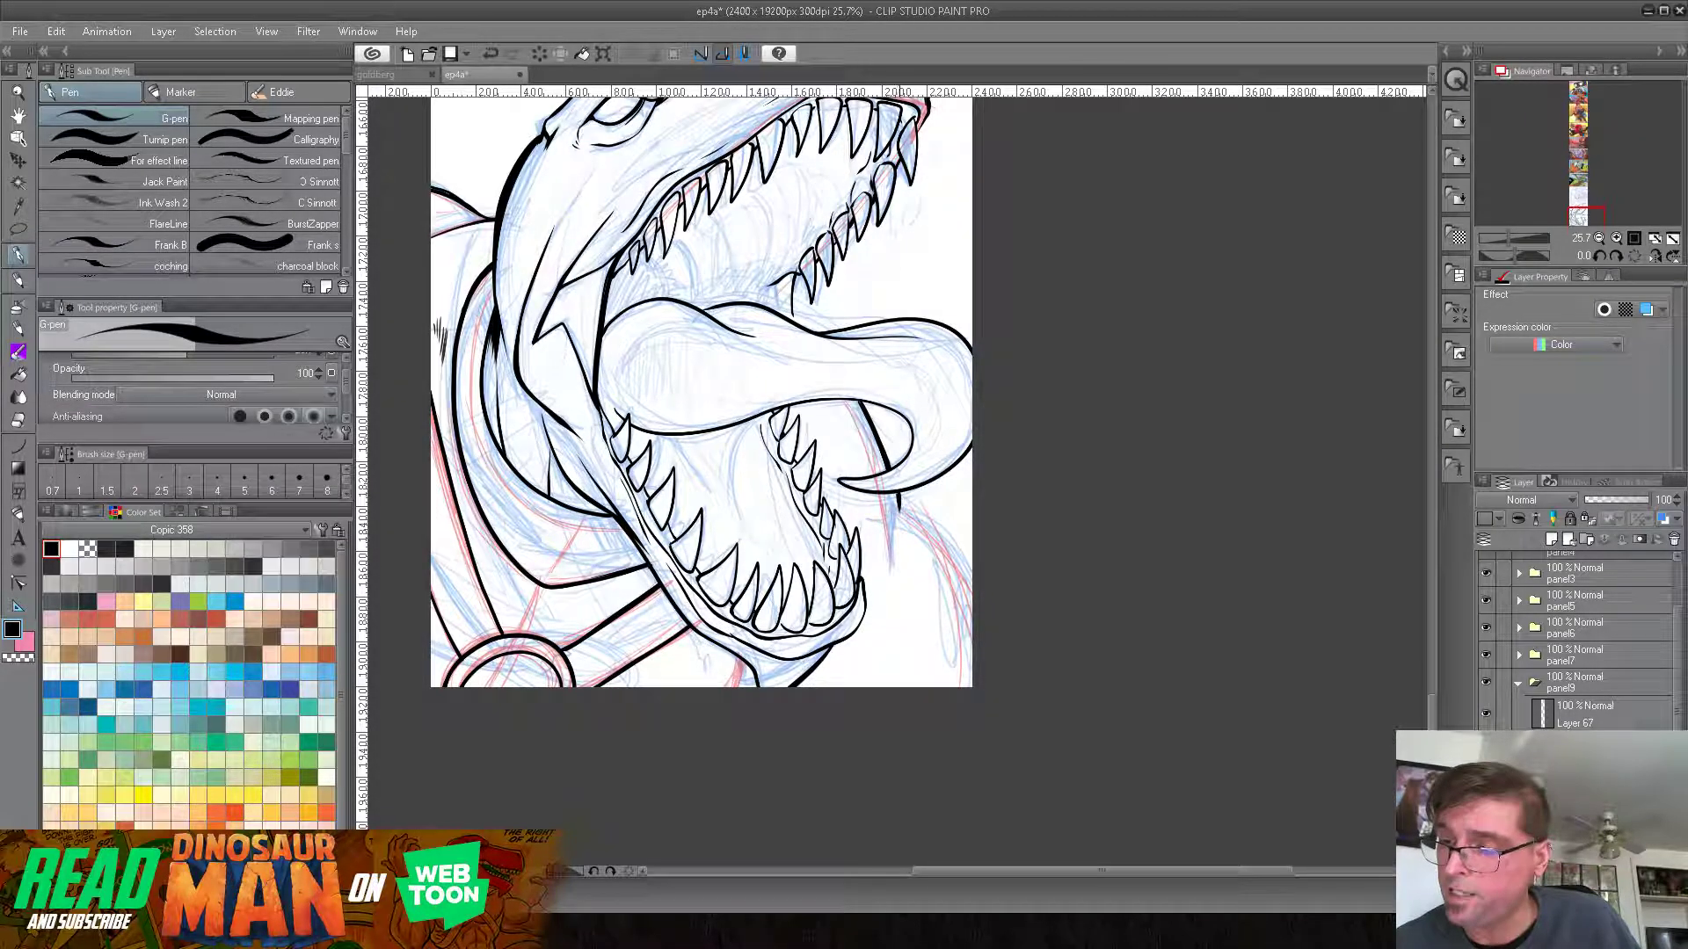
{"action": "left_click_drag", "start_coordinate": [899, 499], "coordinate": [972, 587]}
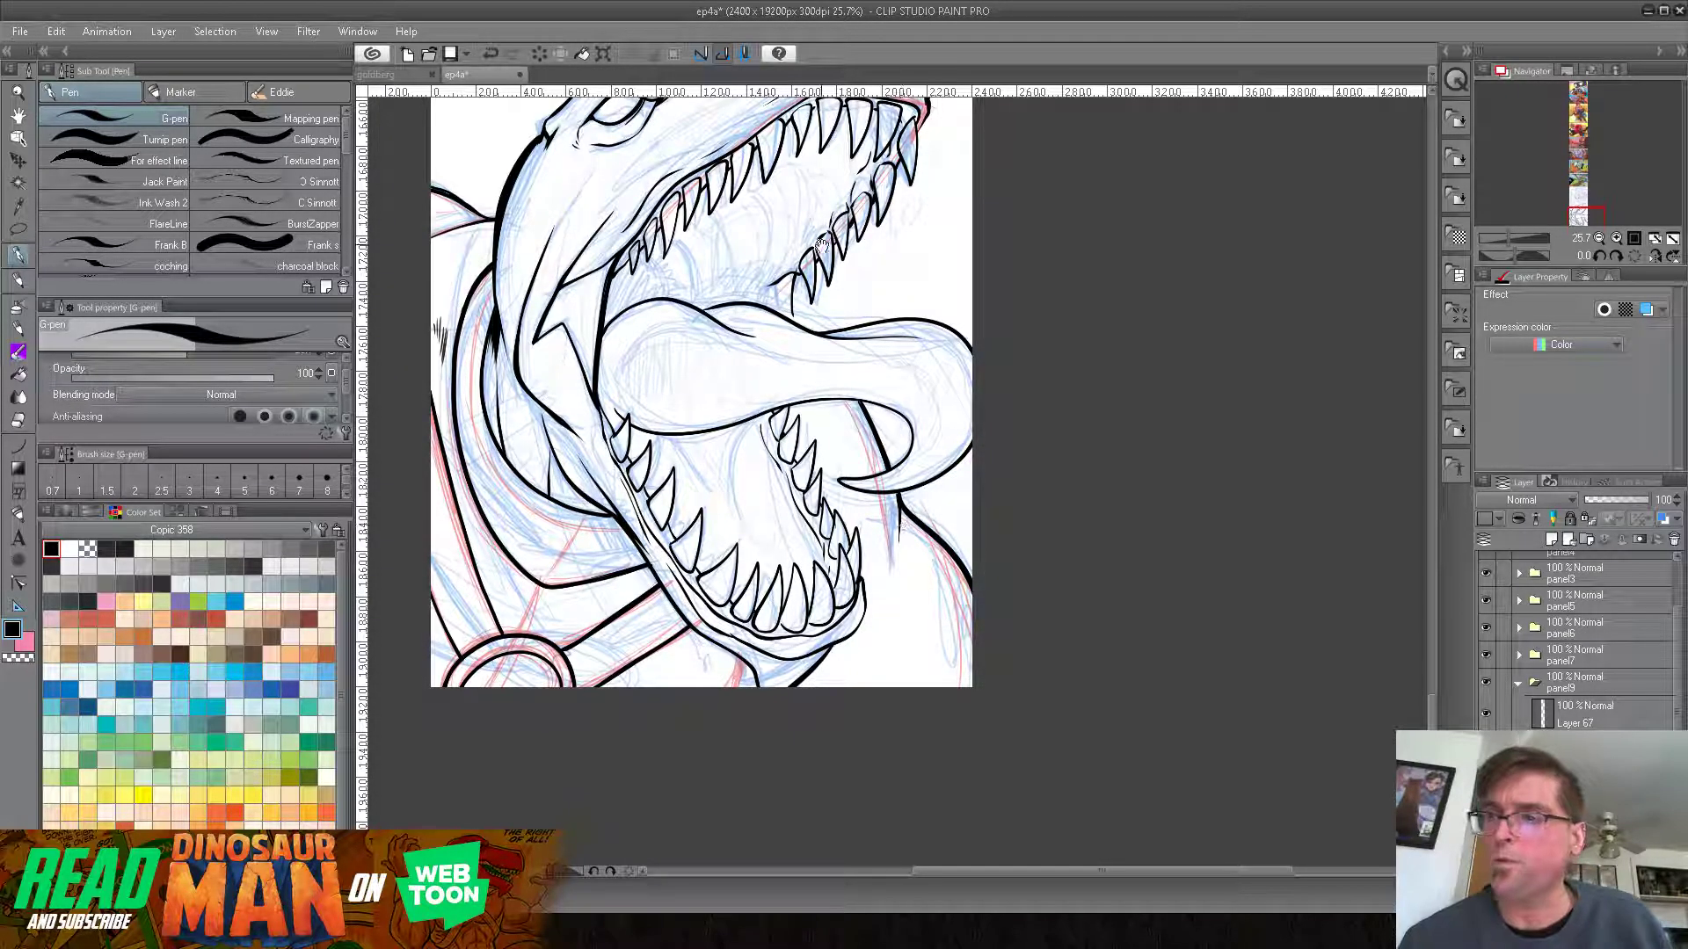
Step: Add ink hatching and shadow around the jaw hinge, and thicken the front edge of the snout down to the lip
{"action": "scroll", "coordinate": [873, 290], "scroll_direction": "up", "scroll_amount": 2}
{"action": "left_click_drag", "start_coordinate": [824, 332], "coordinate": [811, 387]}
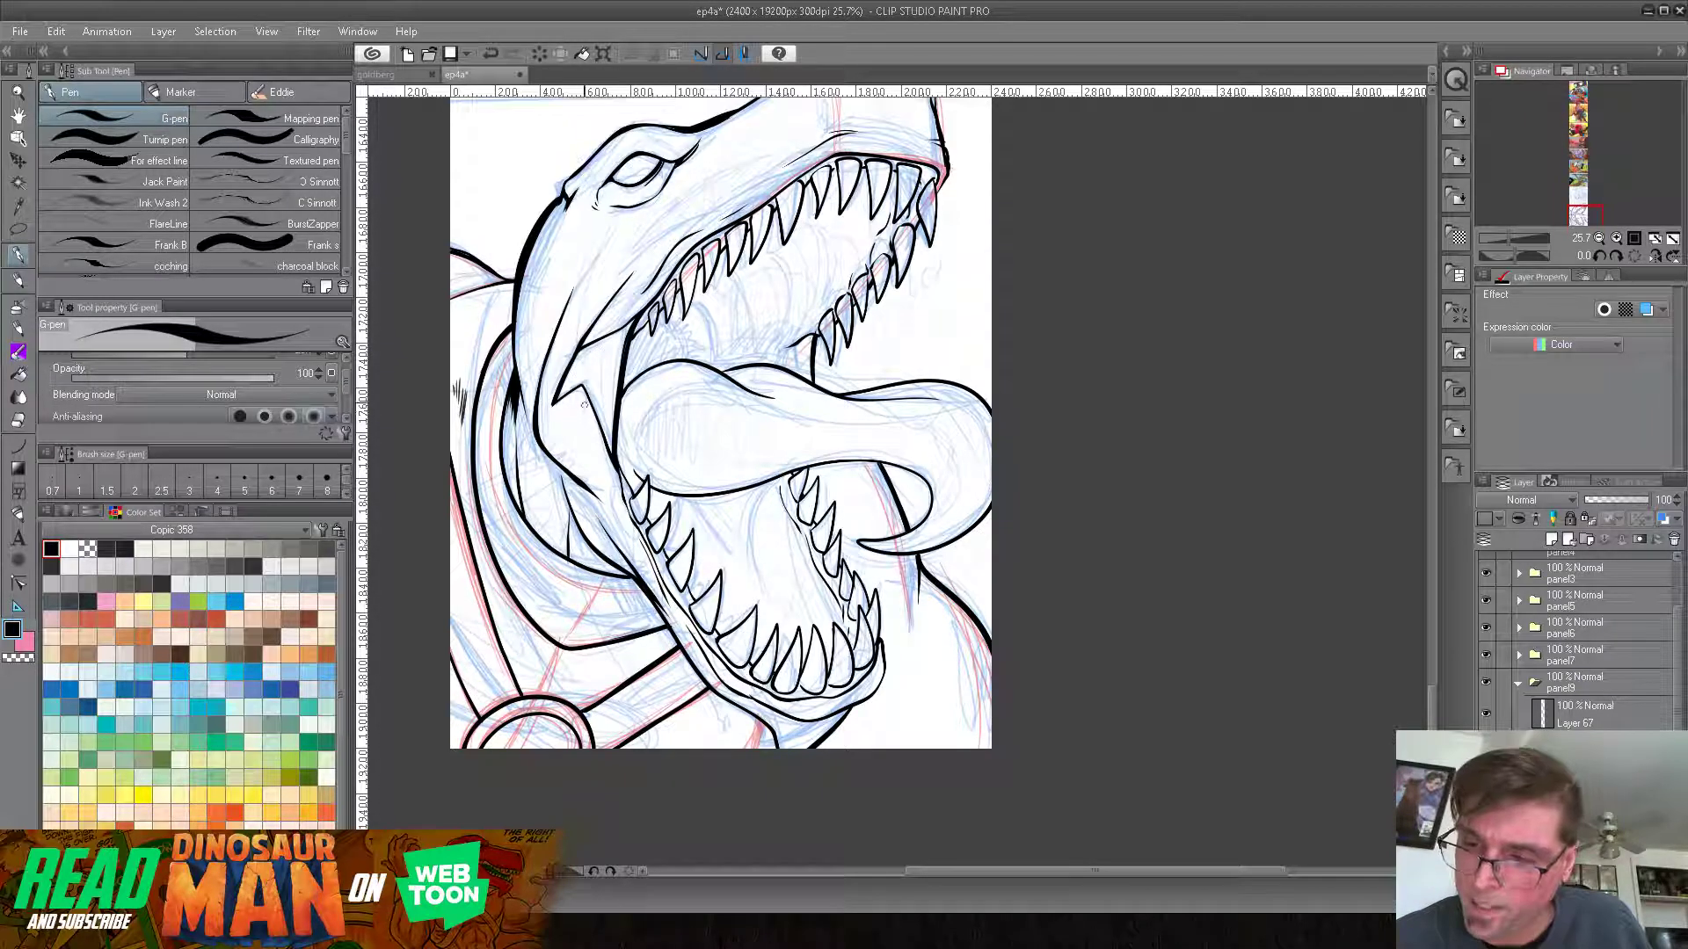
{"action": "left_click_drag", "start_coordinate": [612, 486], "coordinate": [619, 528]}
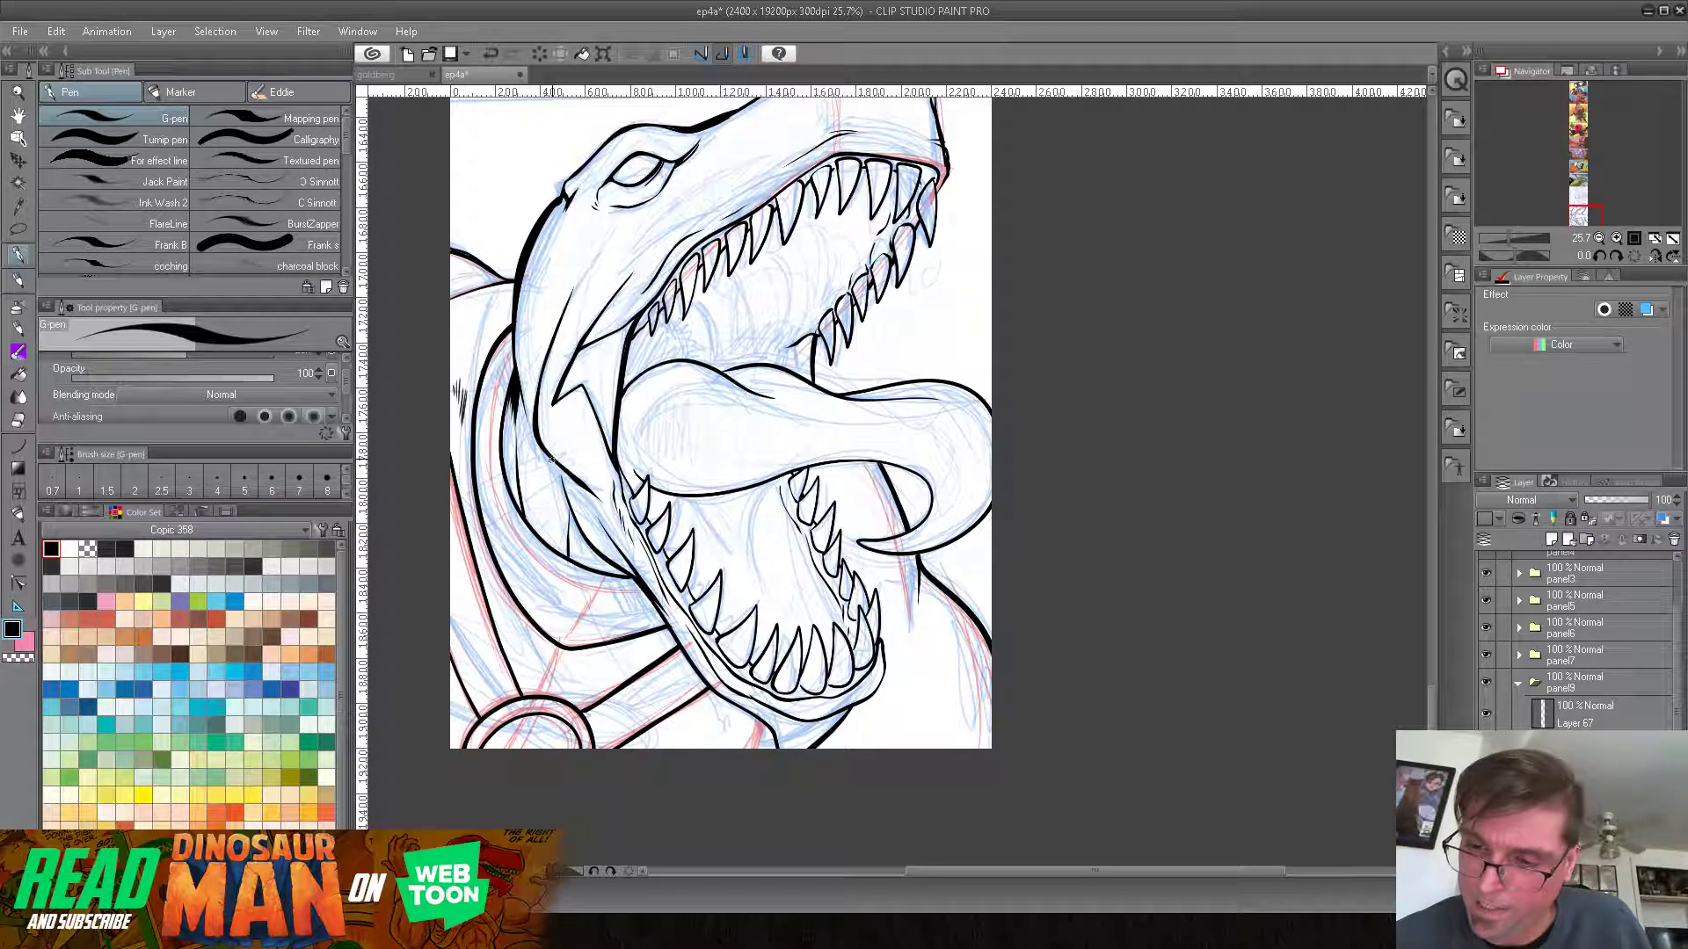
{"action": "left_click_drag", "start_coordinate": [555, 494], "coordinate": [538, 463]}
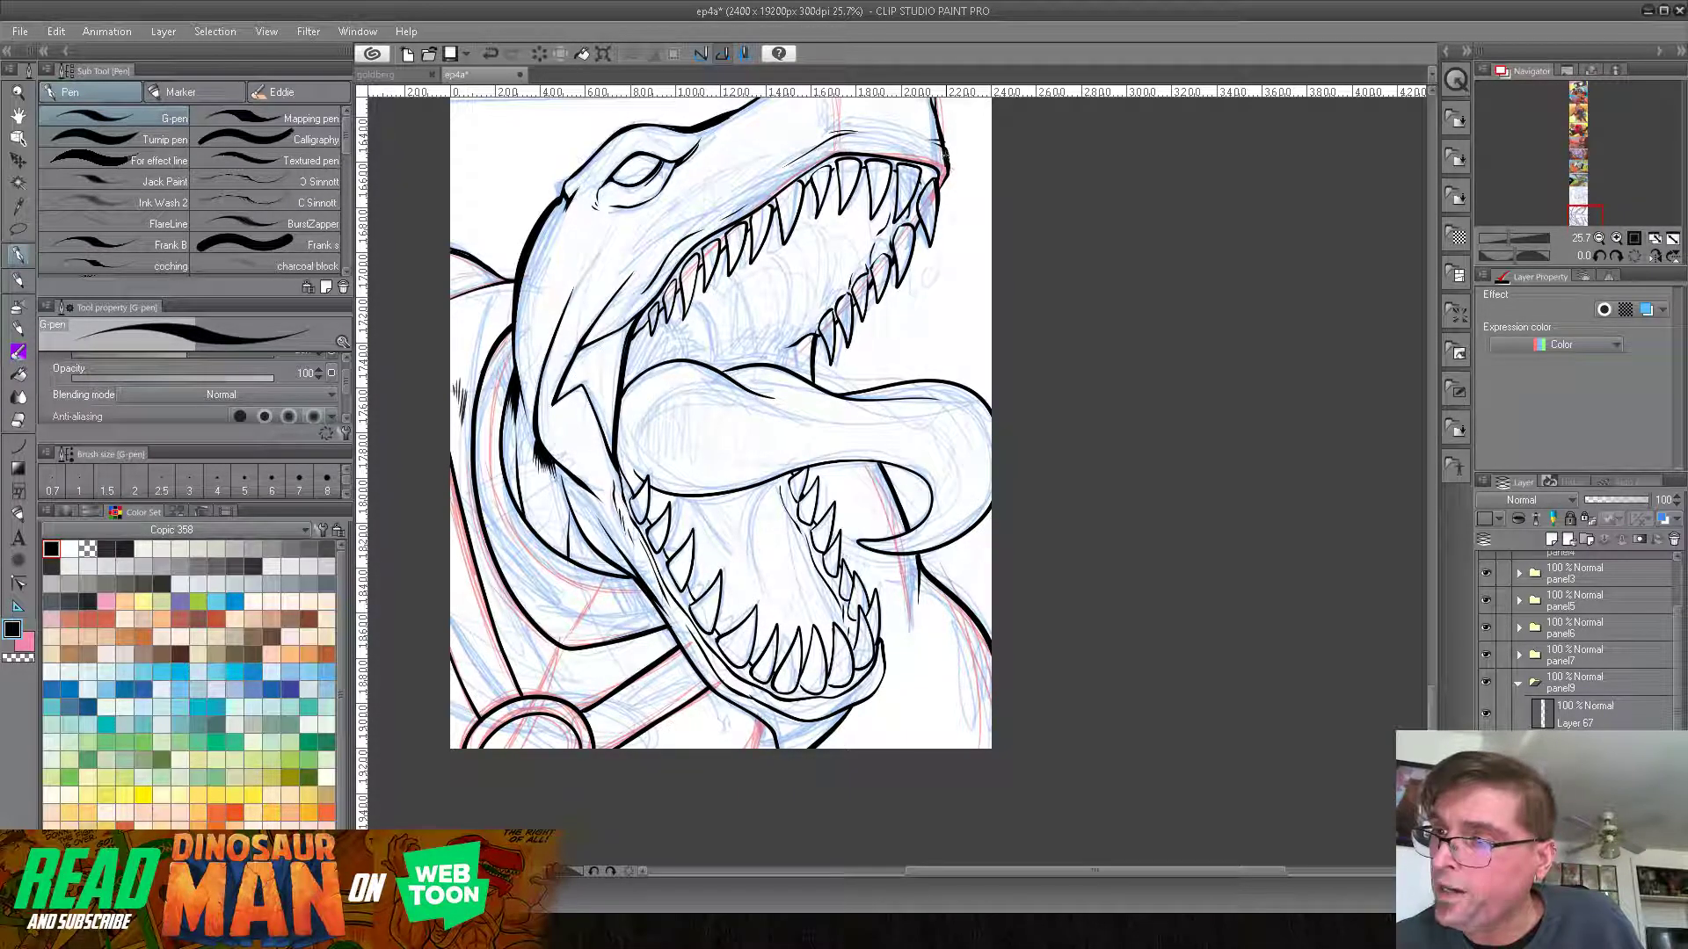
{"action": "left_click_drag", "start_coordinate": [947, 156], "coordinate": [937, 236]}
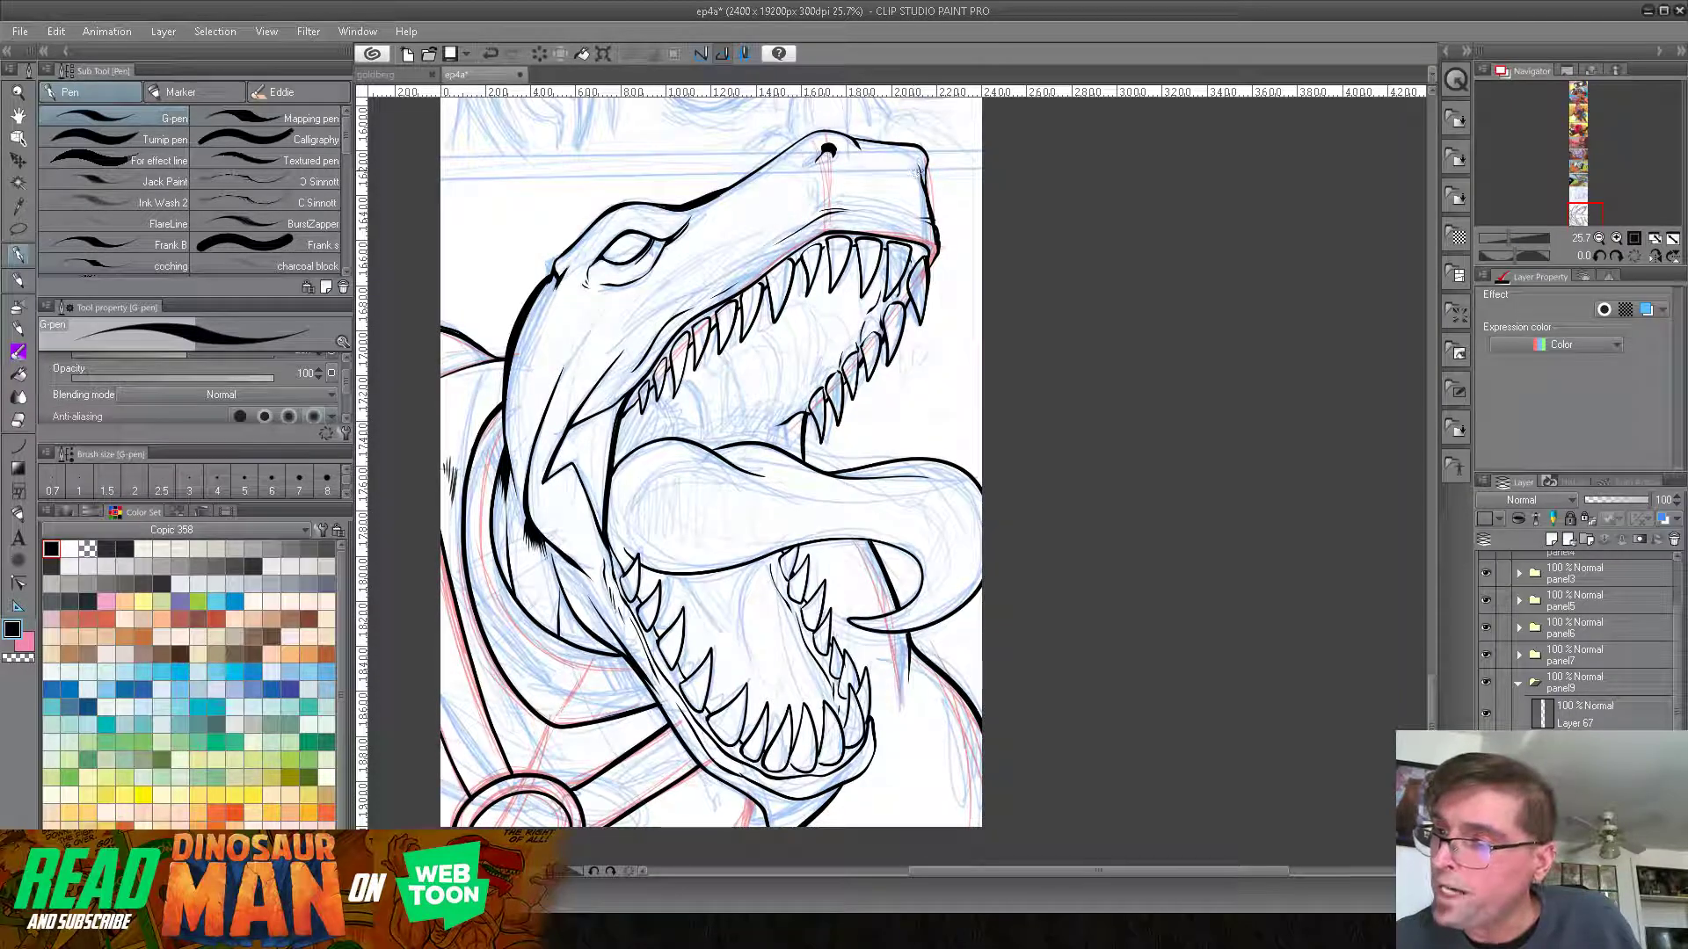
{"action": "left_click_drag", "start_coordinate": [925, 189], "coordinate": [941, 264]}
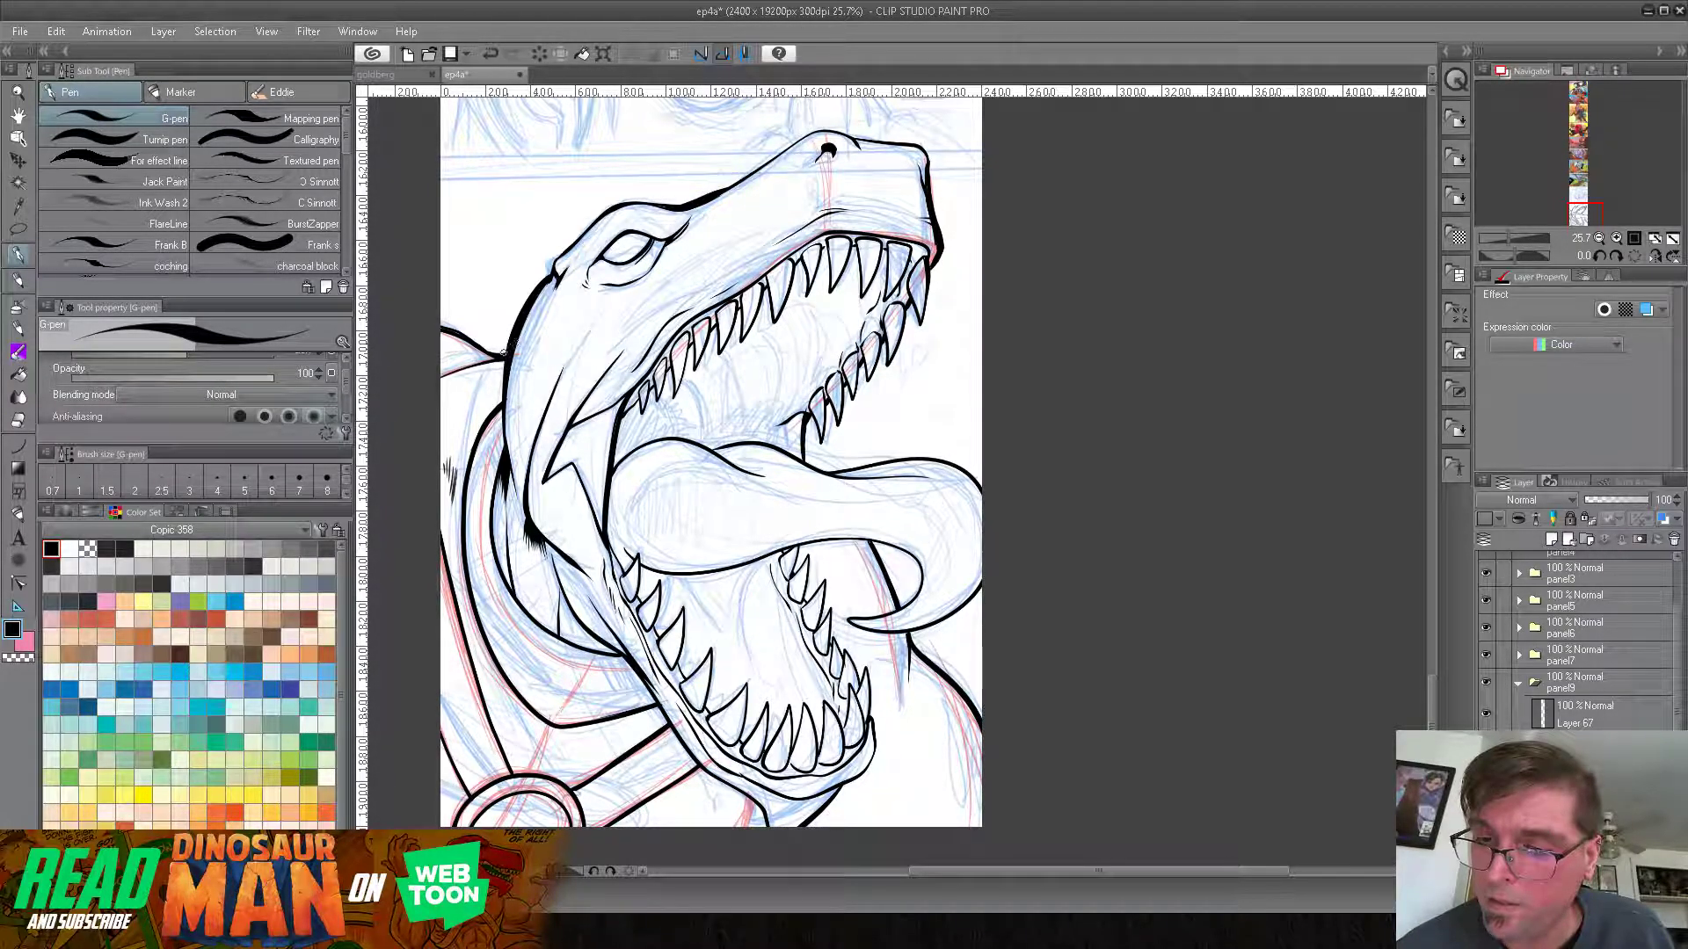
Step: Hatch the shadow below the far shoulder line and ink the fold lines inside the lower jaw beneath the tongue
{"action": "scroll", "coordinate": [899, 466], "scroll_direction": "down", "scroll_amount": 2}
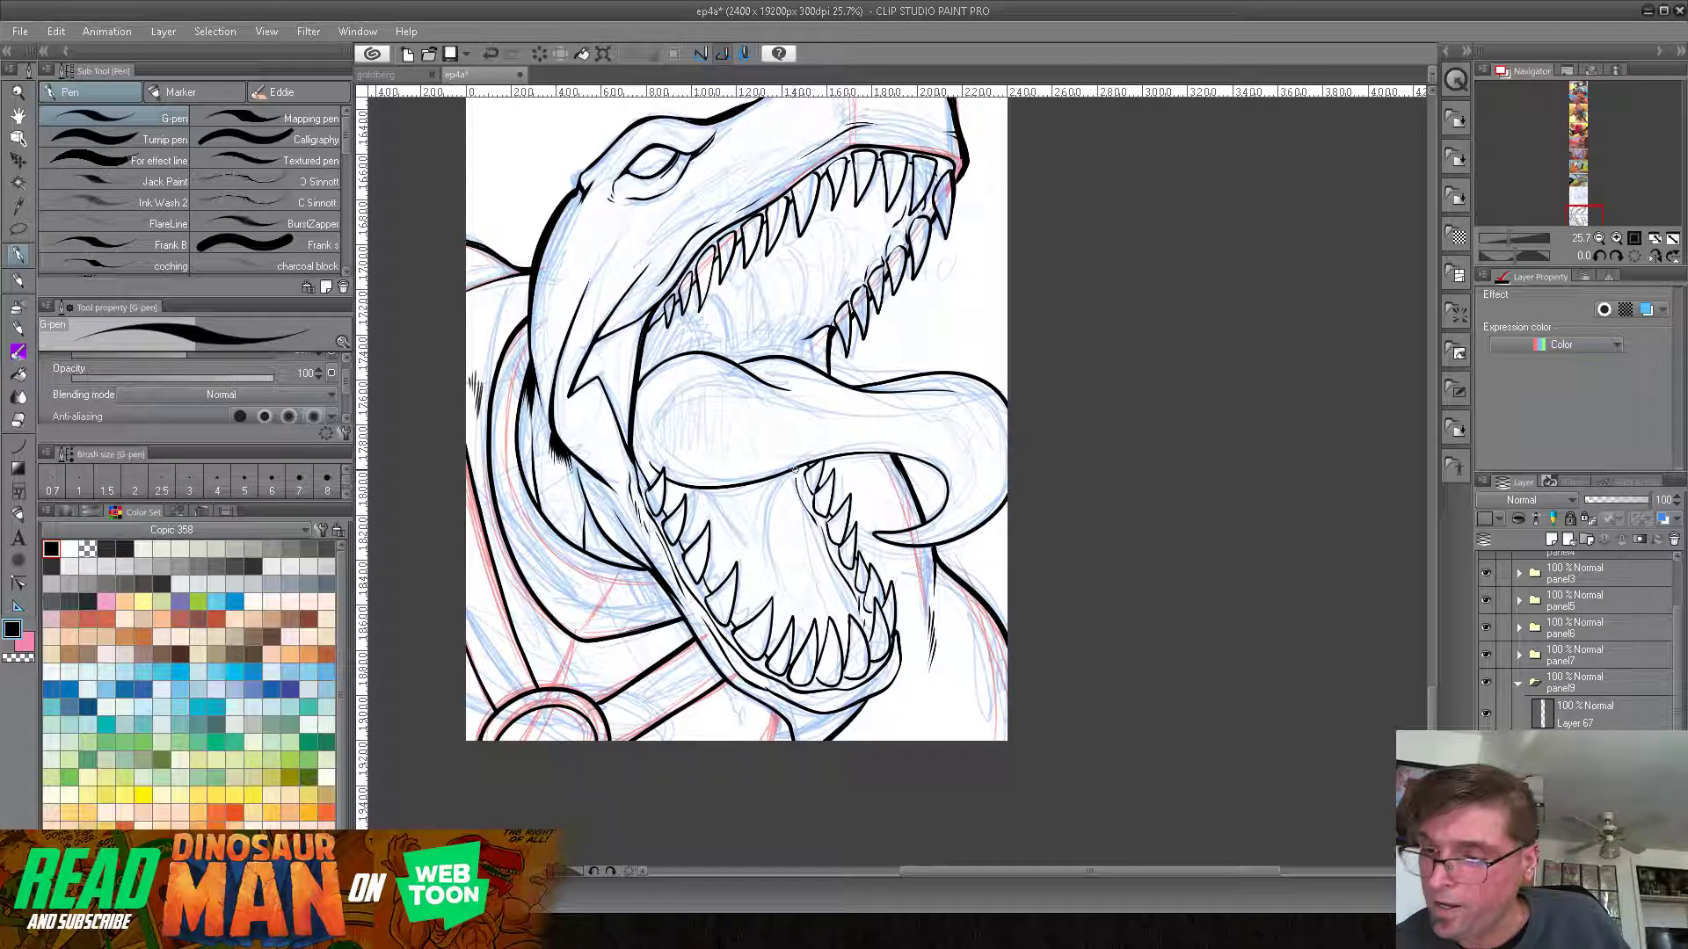
{"action": "left_click_drag", "start_coordinate": [785, 481], "coordinate": [772, 564]}
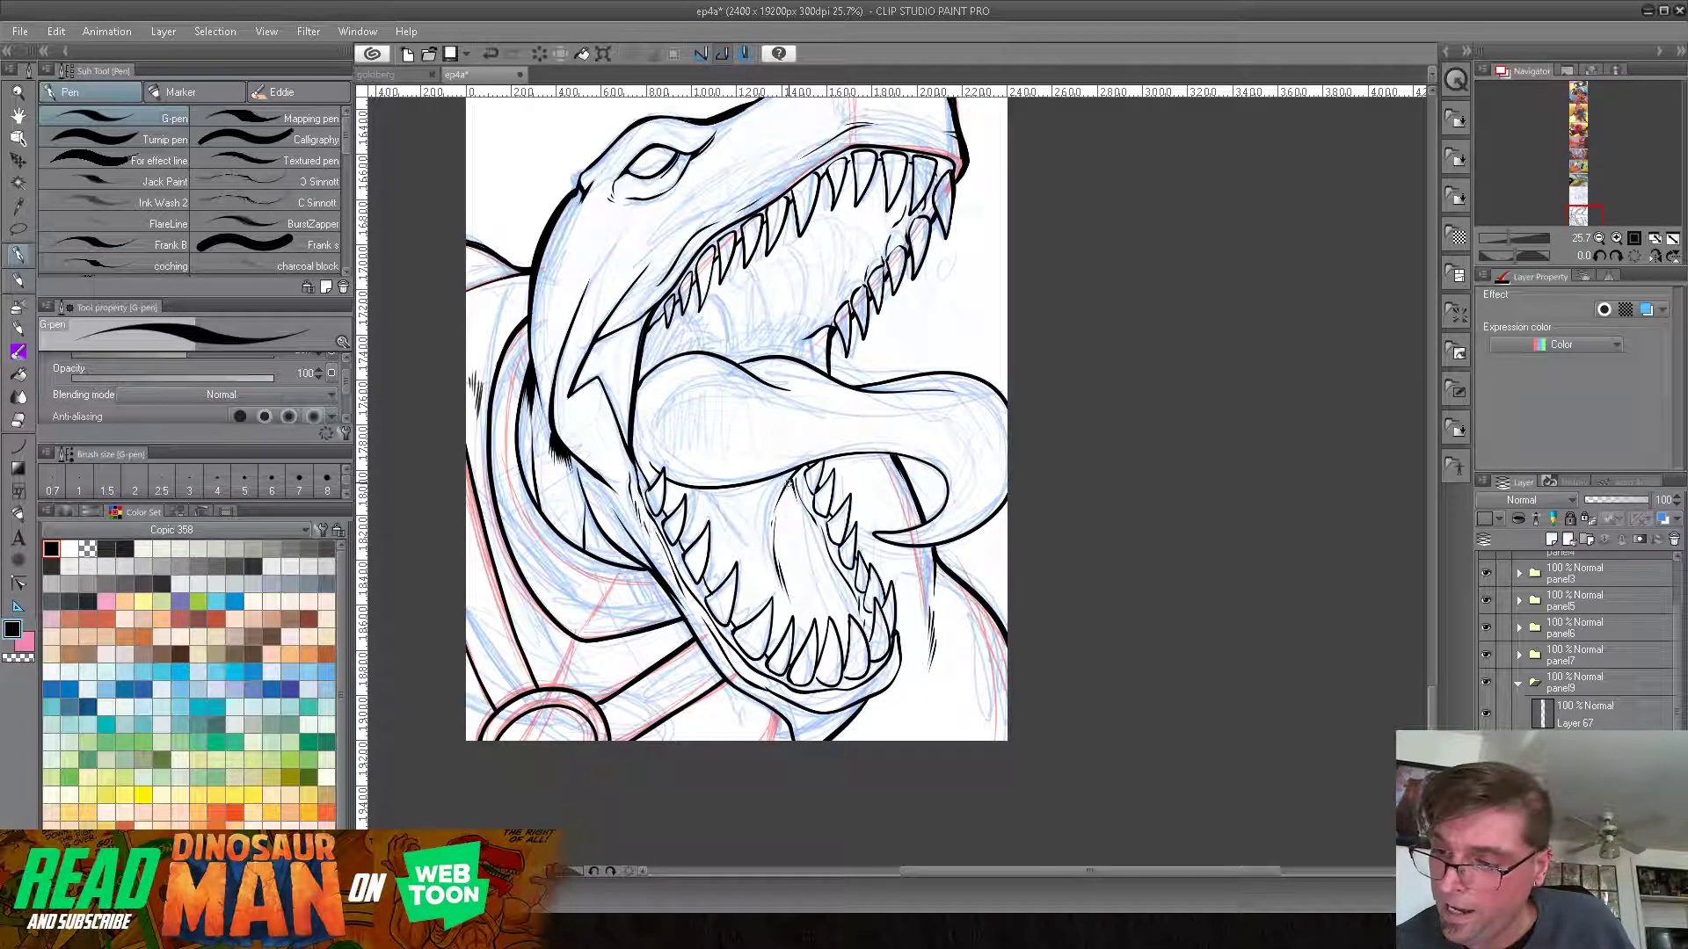
{"action": "left_click_drag", "start_coordinate": [787, 484], "coordinate": [785, 495]}
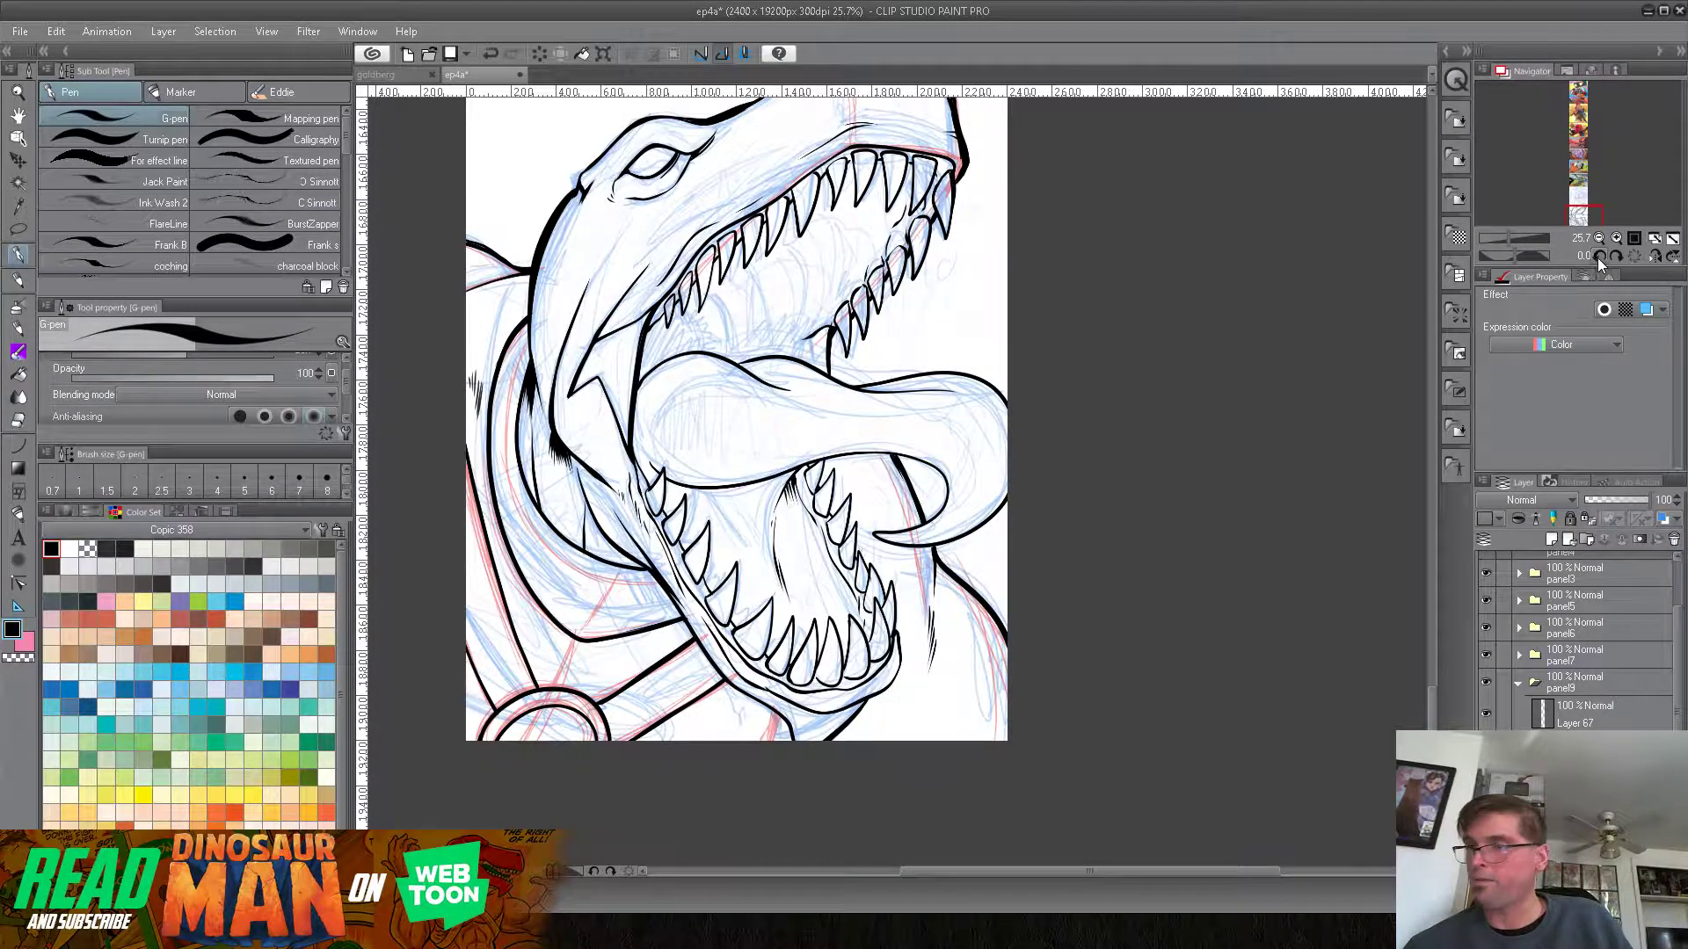
Step: Add short hatch marks on the far arm at the panel's bottom edge, beside the ring and between the straps on Layer 67
{"action": "key", "text": "-"}
{"action": "left_click_drag", "start_coordinate": [995, 642], "coordinate": [1057, 428]}
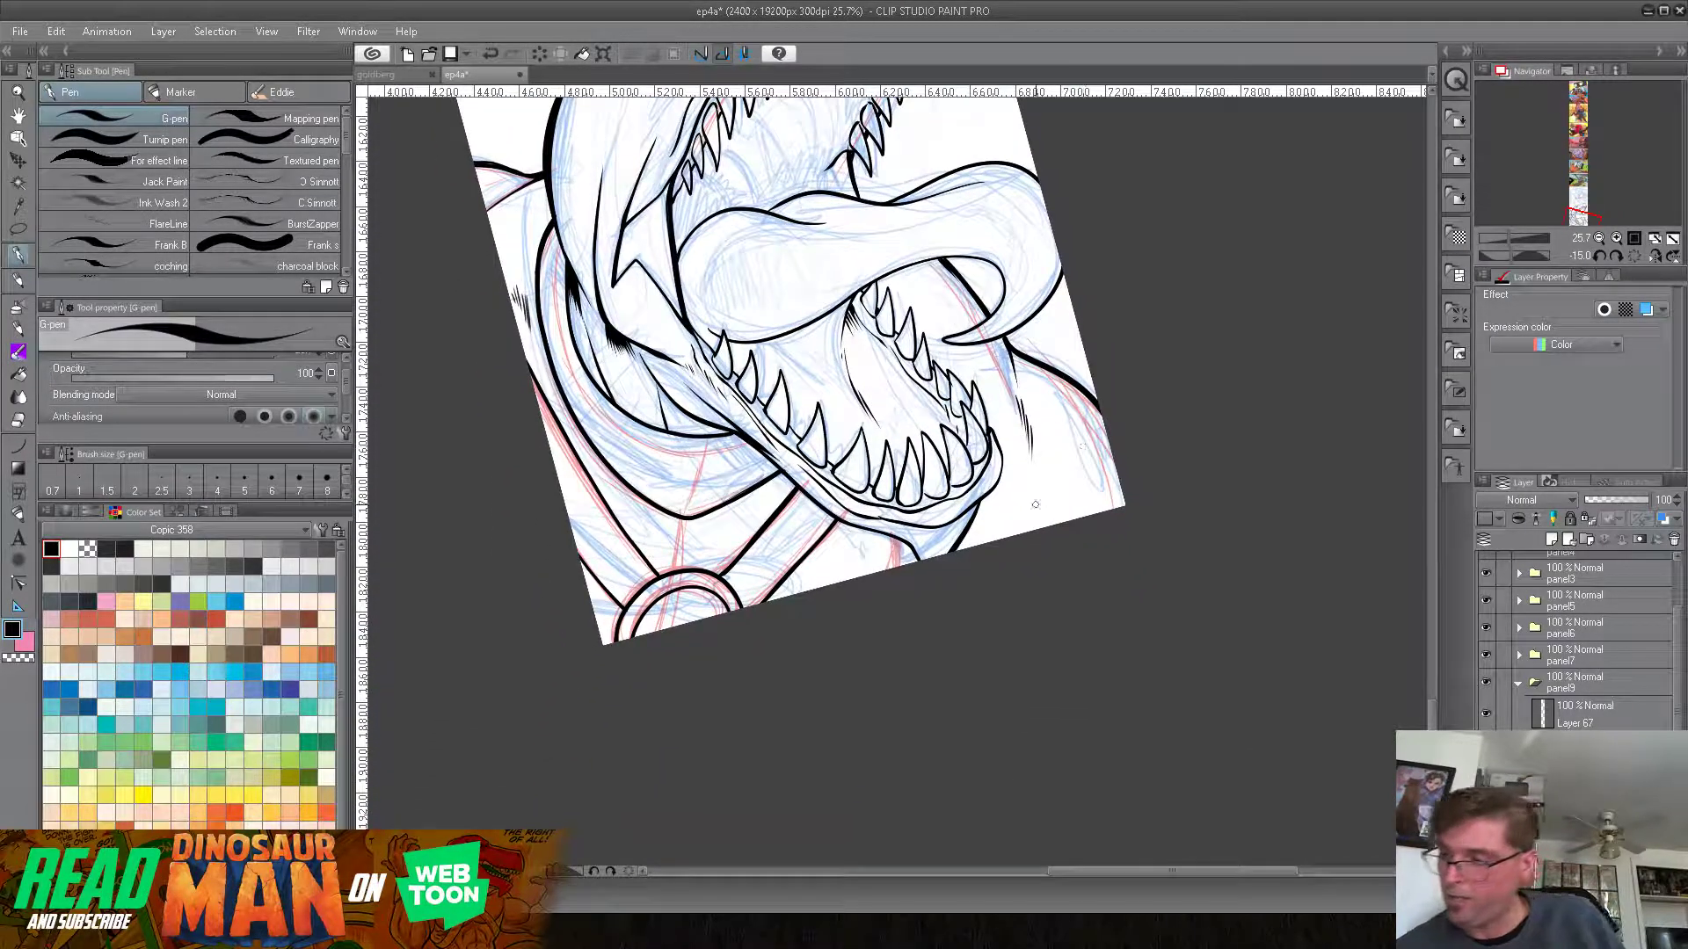
{"action": "left_click_drag", "start_coordinate": [1044, 498], "coordinate": [1040, 532]}
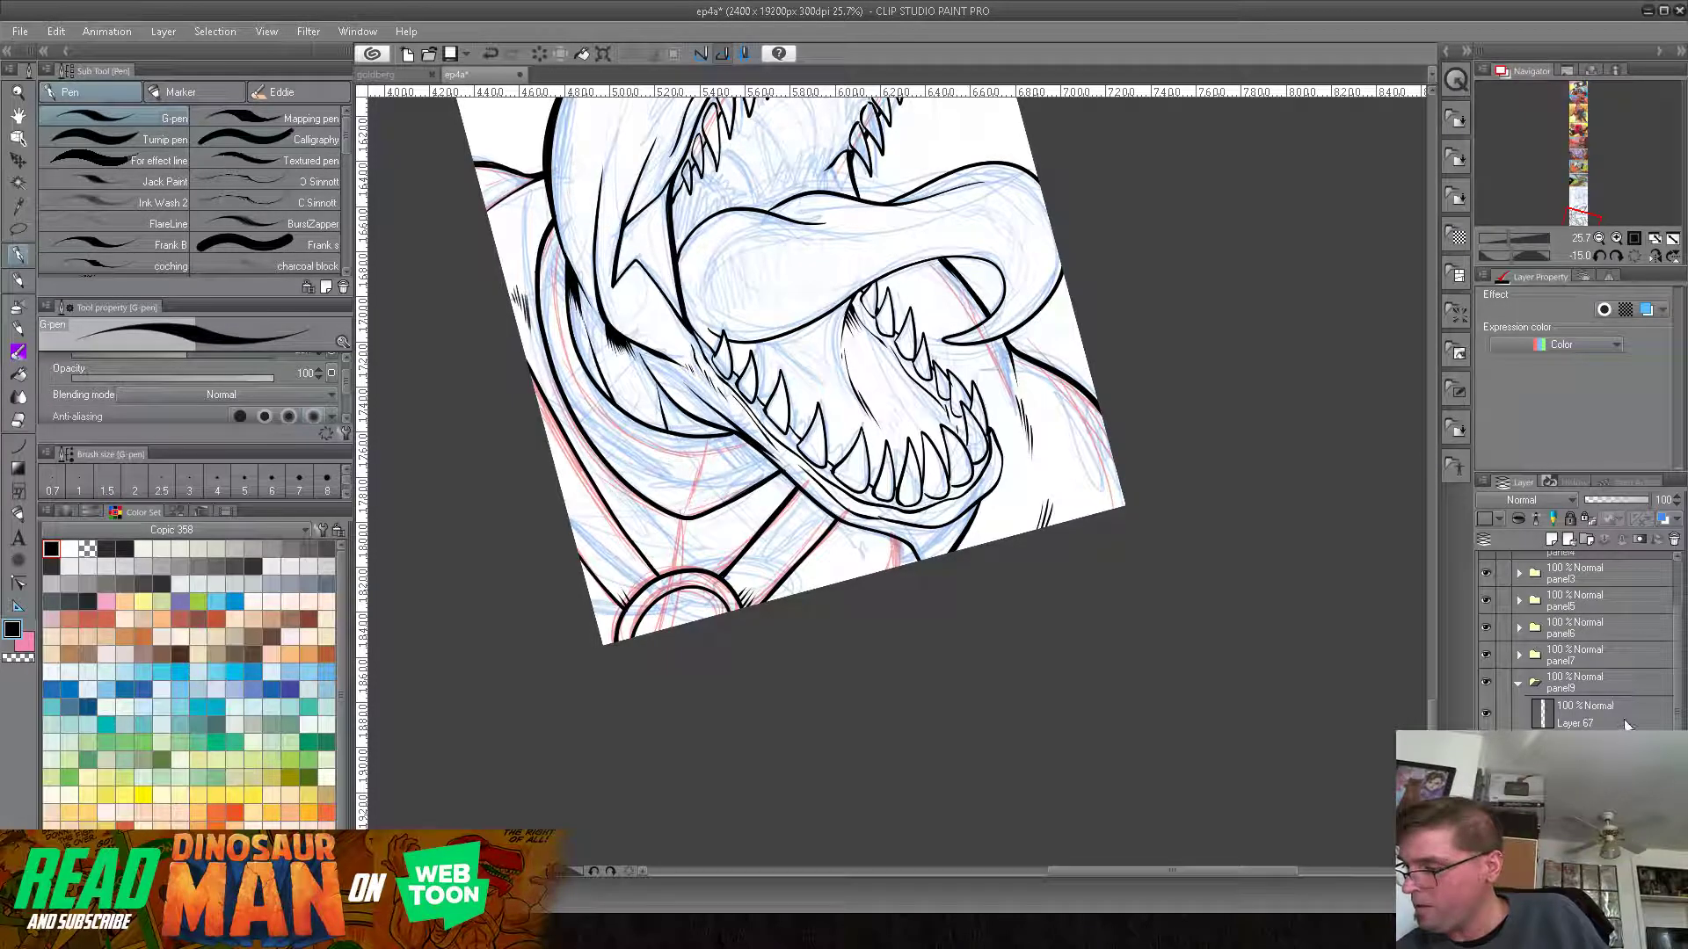
{"action": "left_click", "coordinate": [1574, 713]}
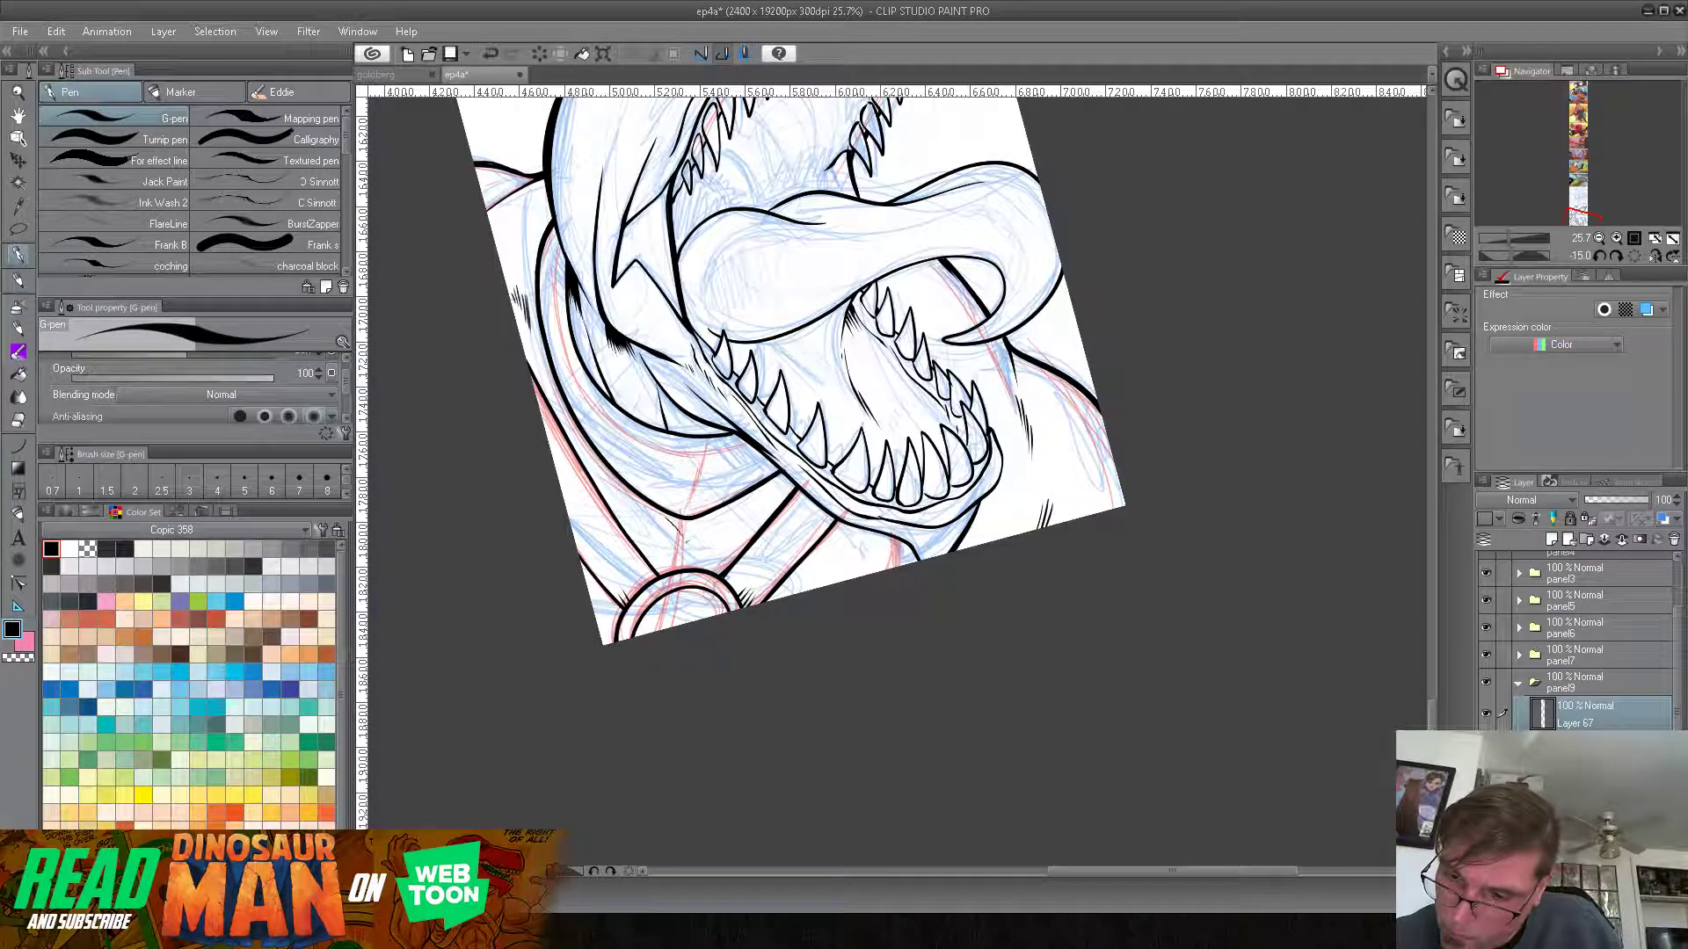
{"action": "left_click_drag", "start_coordinate": [699, 552], "coordinate": [738, 521]}
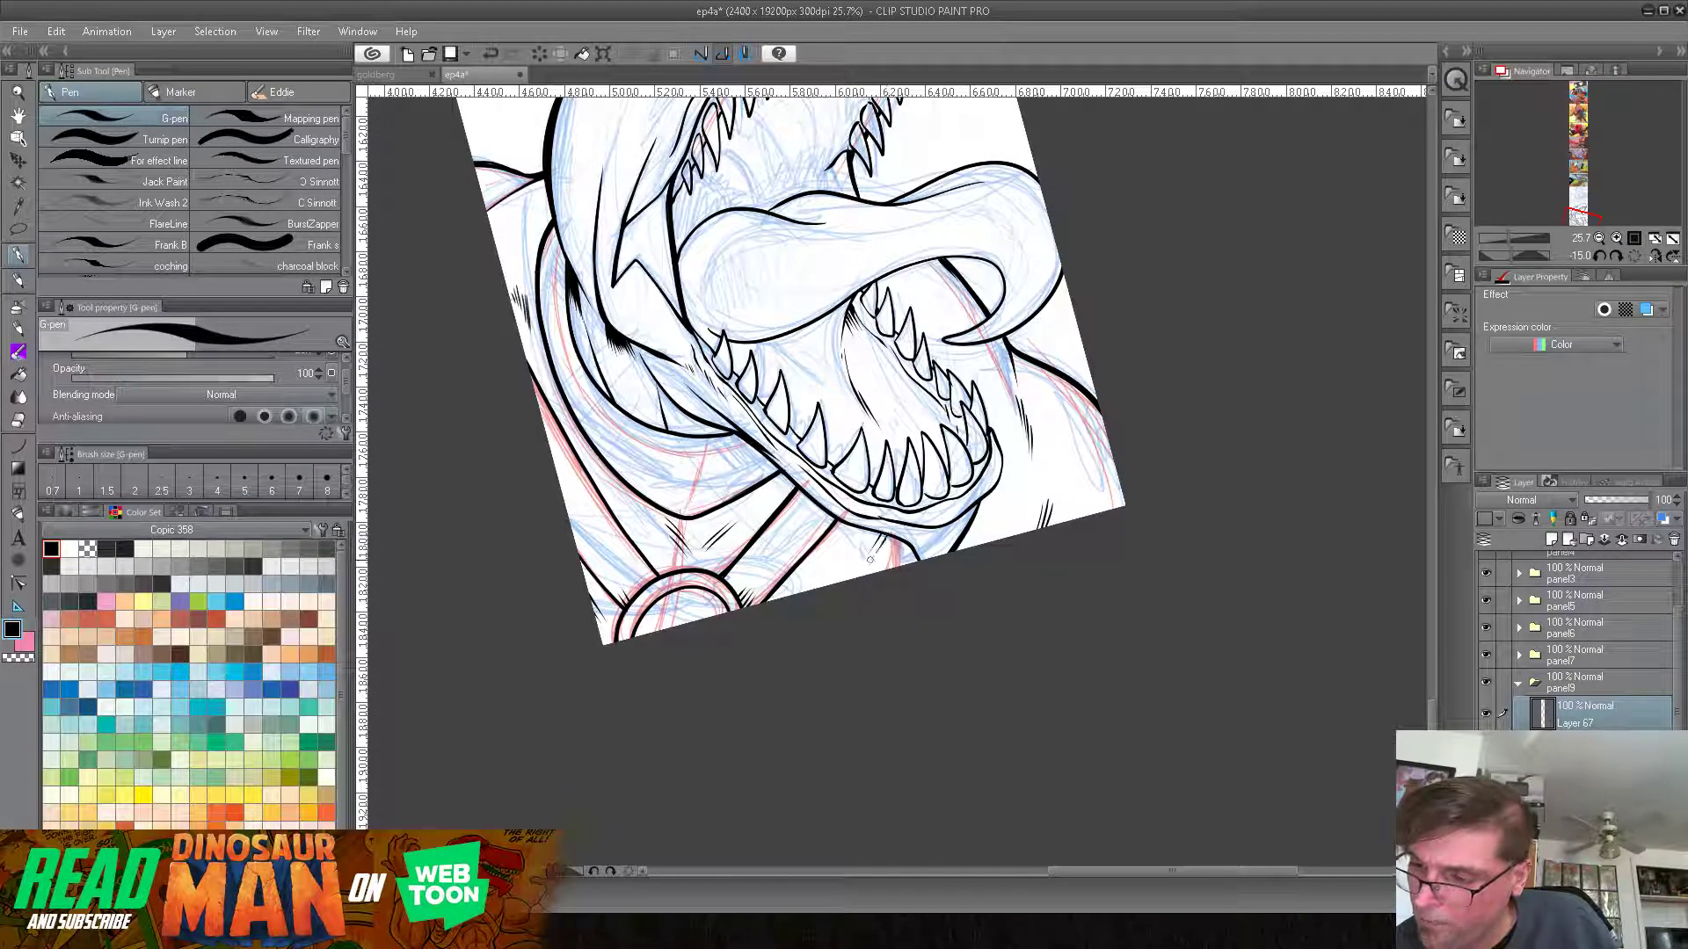
Step: Stipple the top of the tongue with small dots and add short ticks along its underside and curled tip
{"action": "left_click", "coordinate": [764, 230]}
{"action": "left_click", "coordinate": [739, 229]}
{"action": "left_click", "coordinate": [810, 230]}
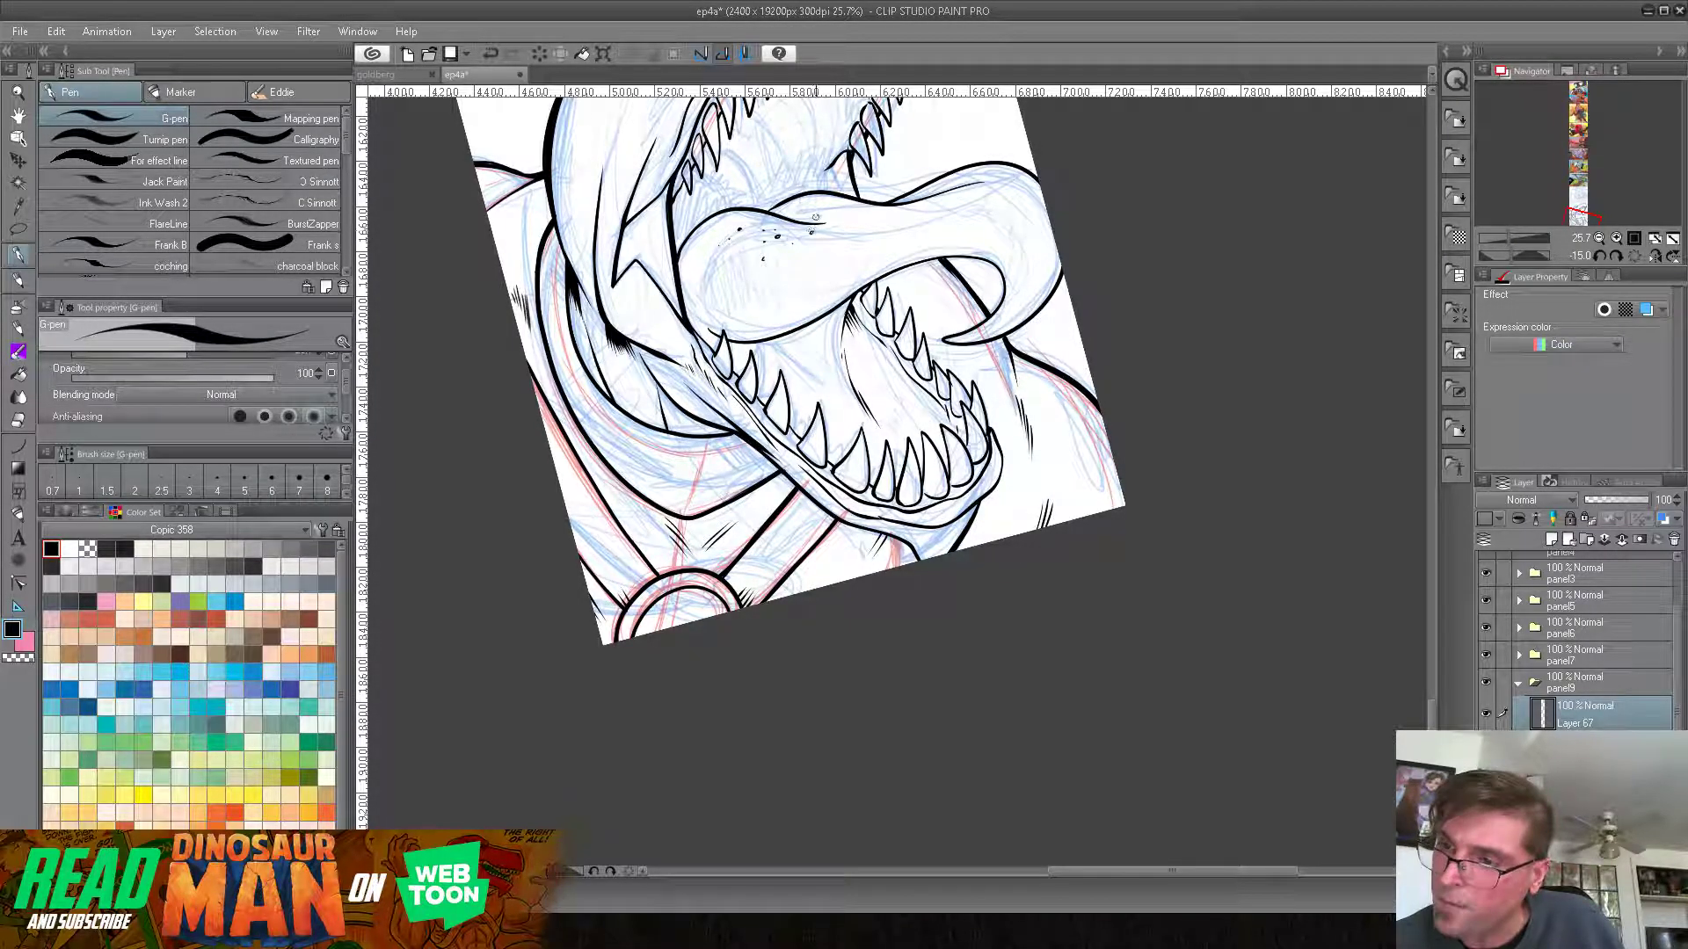
{"action": "left_click", "coordinate": [848, 207]}
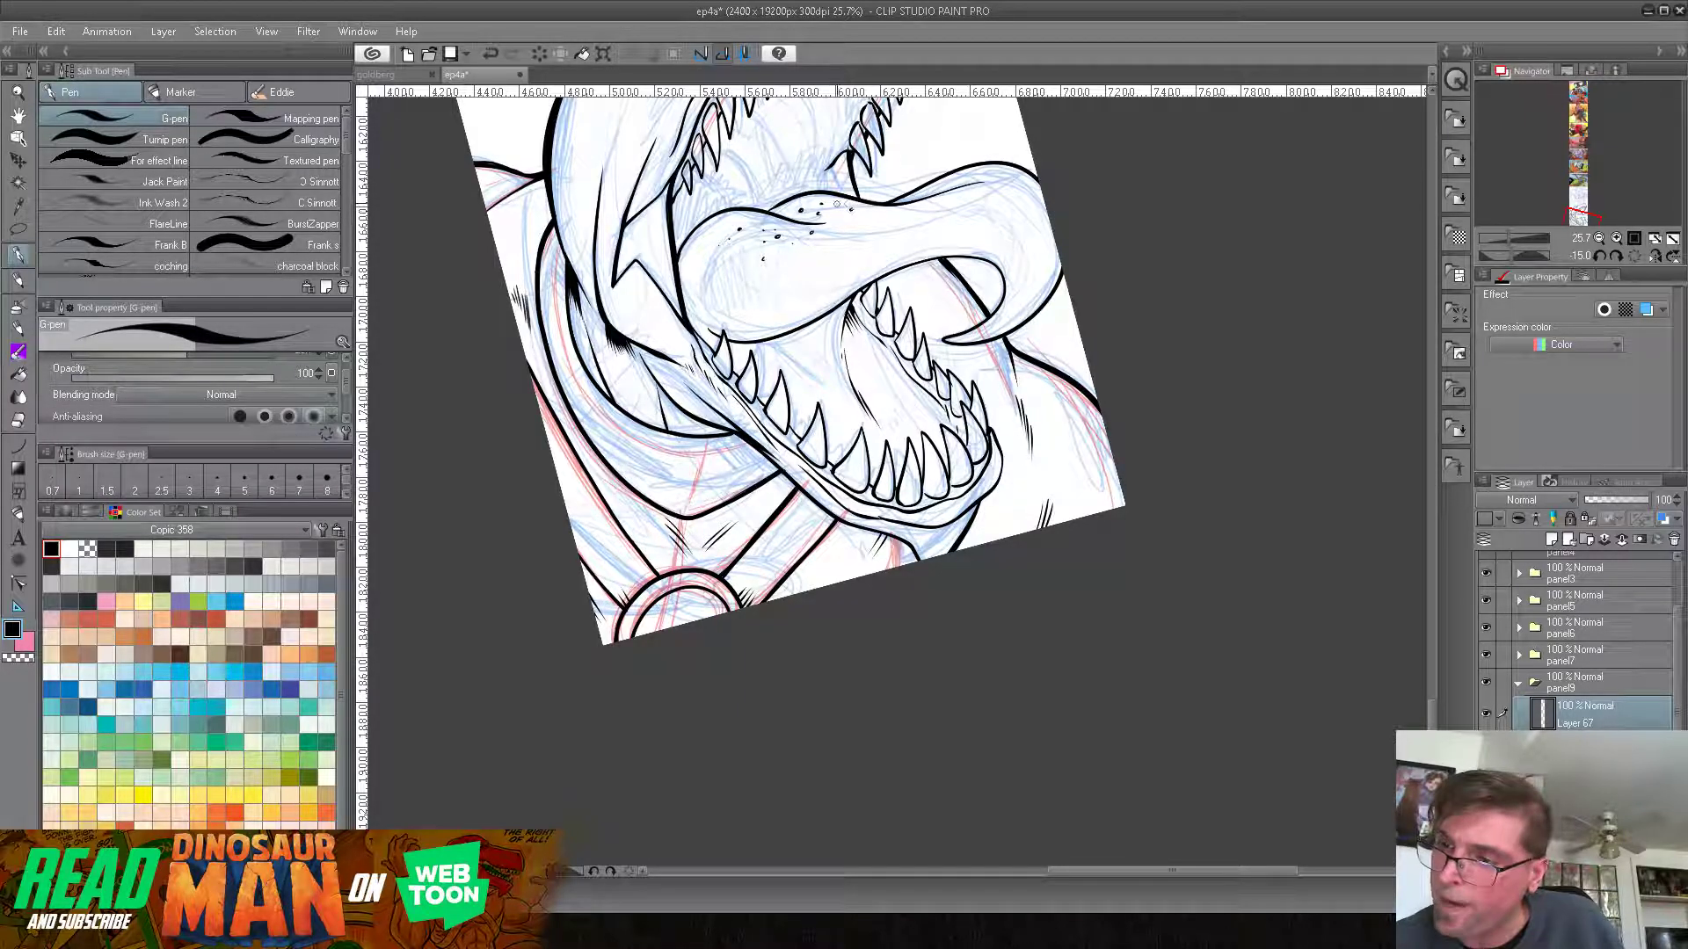
{"action": "left_click", "coordinate": [875, 212]}
{"action": "left_click", "coordinate": [835, 227]}
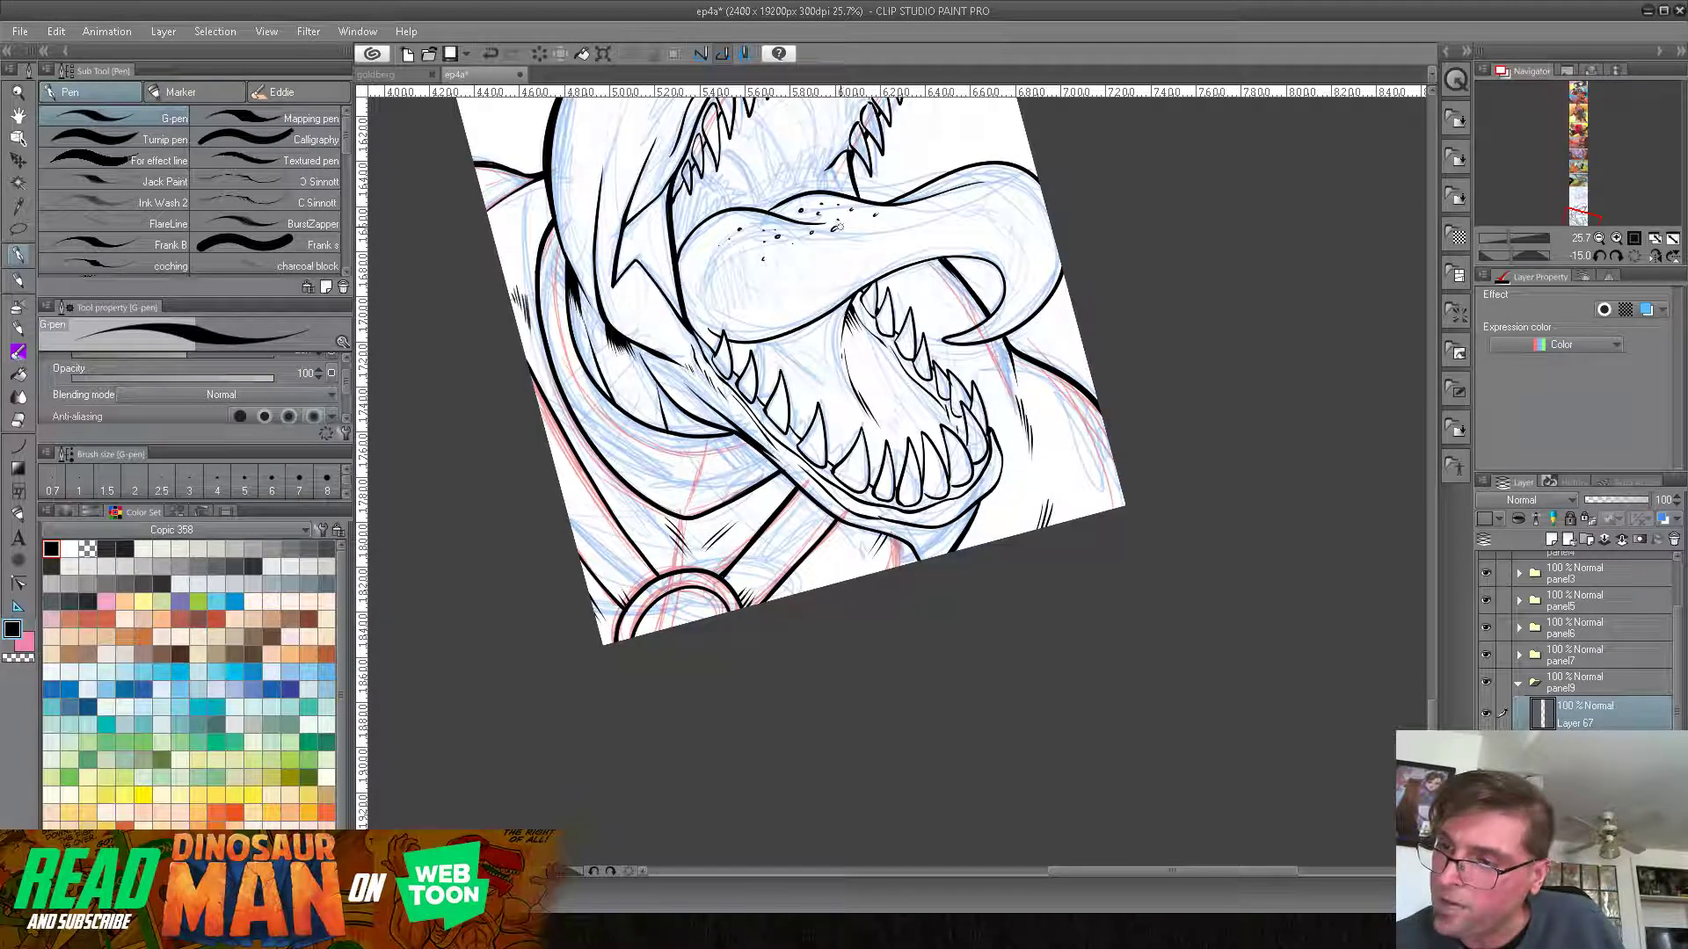
{"action": "left_click", "coordinate": [848, 227]}
{"action": "left_click", "coordinate": [895, 212]}
{"action": "left_click", "coordinate": [865, 213]}
{"action": "left_click", "coordinate": [754, 218]}
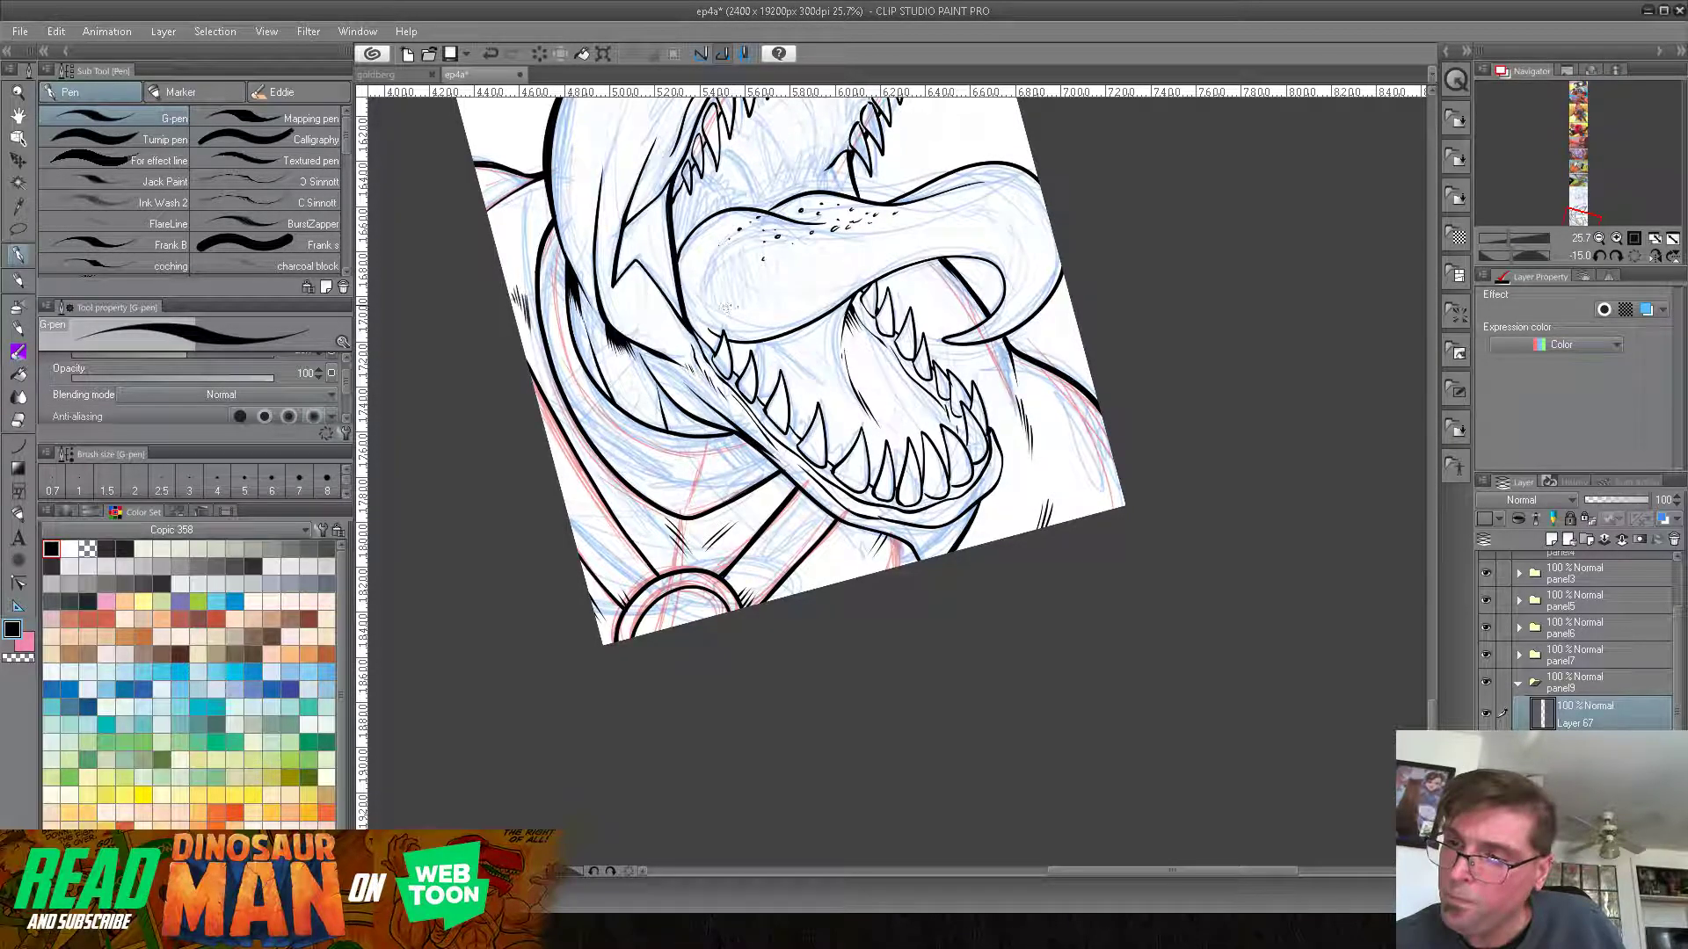
{"action": "mouse_move", "coordinate": [760, 329]}
{"action": "left_mouse_down"}
{"action": "mouse_move", "coordinate": [818, 313]}
{"action": "mouse_move", "coordinate": [906, 260]}
{"action": "mouse_move", "coordinate": [881, 262]}
{"action": "mouse_move", "coordinate": [963, 245]}
{"action": "mouse_move", "coordinate": [976, 260]}
{"action": "mouse_move", "coordinate": [980, 243]}
{"action": "mouse_move", "coordinate": [1004, 292]}
{"action": "mouse_move", "coordinate": [1007, 261]}
{"action": "mouse_move", "coordinate": [994, 312]}
{"action": "mouse_move", "coordinate": [1022, 231]}
{"action": "mouse_move", "coordinate": [986, 194]}
{"action": "mouse_move", "coordinate": [1034, 266]}
{"action": "left_mouse_up"}
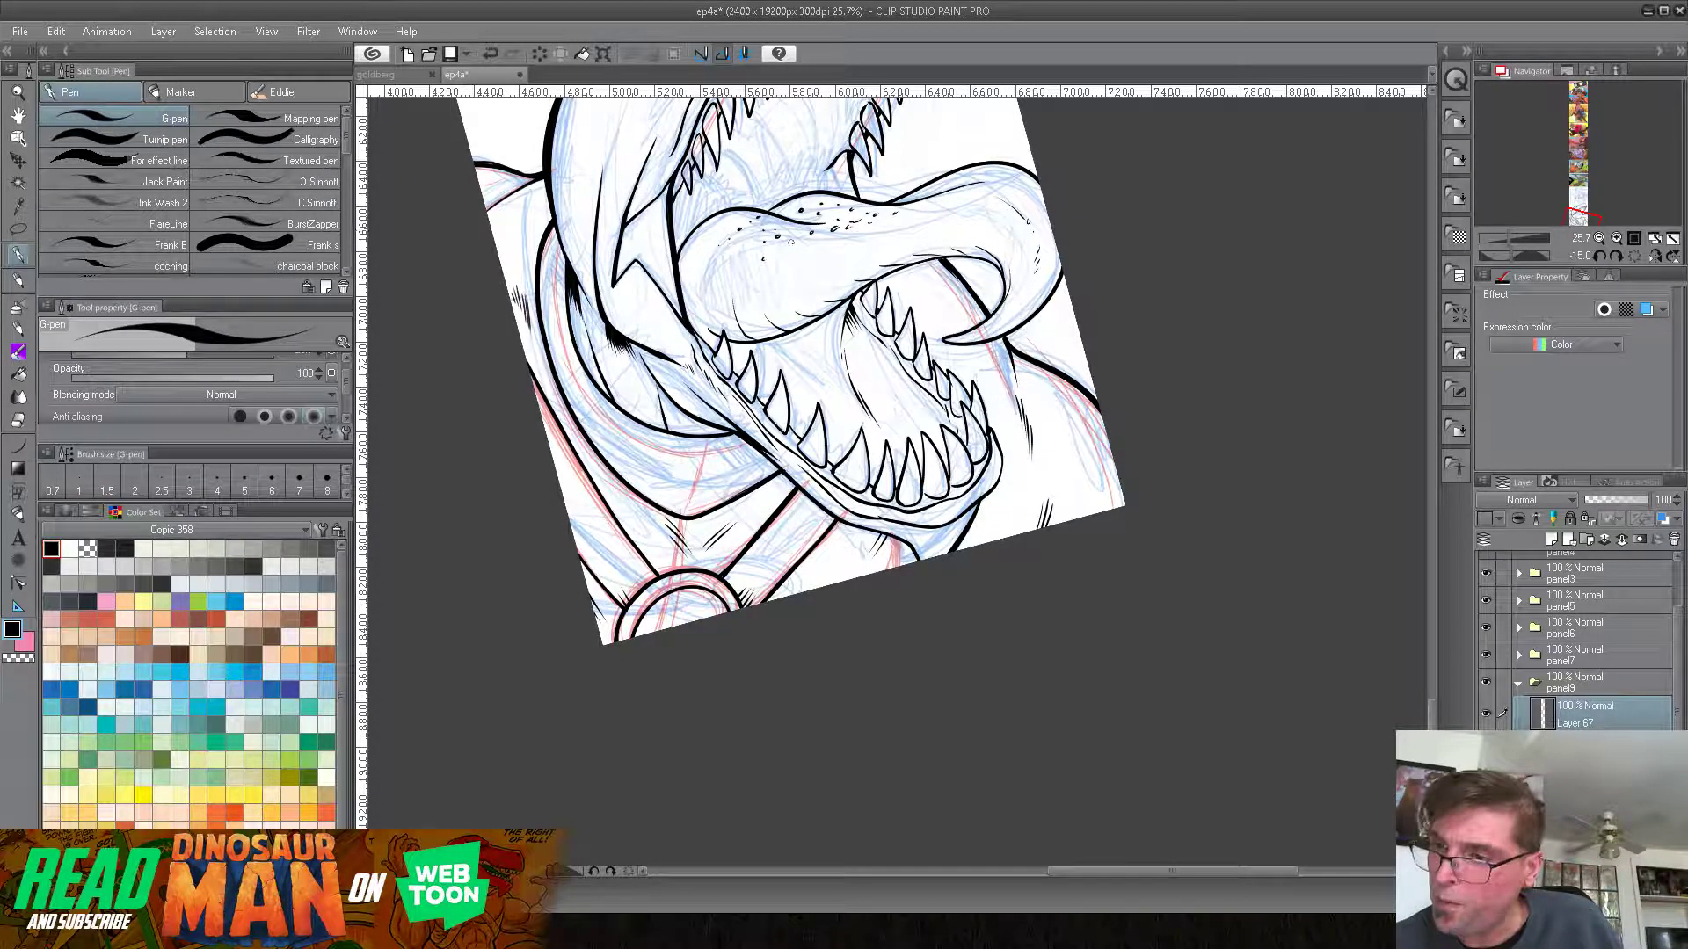
Step: Hatch the shadow at the root of the tongue and fill the gap behind the rearmost lower teeth with black
{"action": "mouse_move", "coordinate": [684, 254]}
{"action": "left_mouse_down"}
{"action": "mouse_move", "coordinate": [676, 292]}
{"action": "mouse_move", "coordinate": [708, 339]}
{"action": "left_mouse_up"}
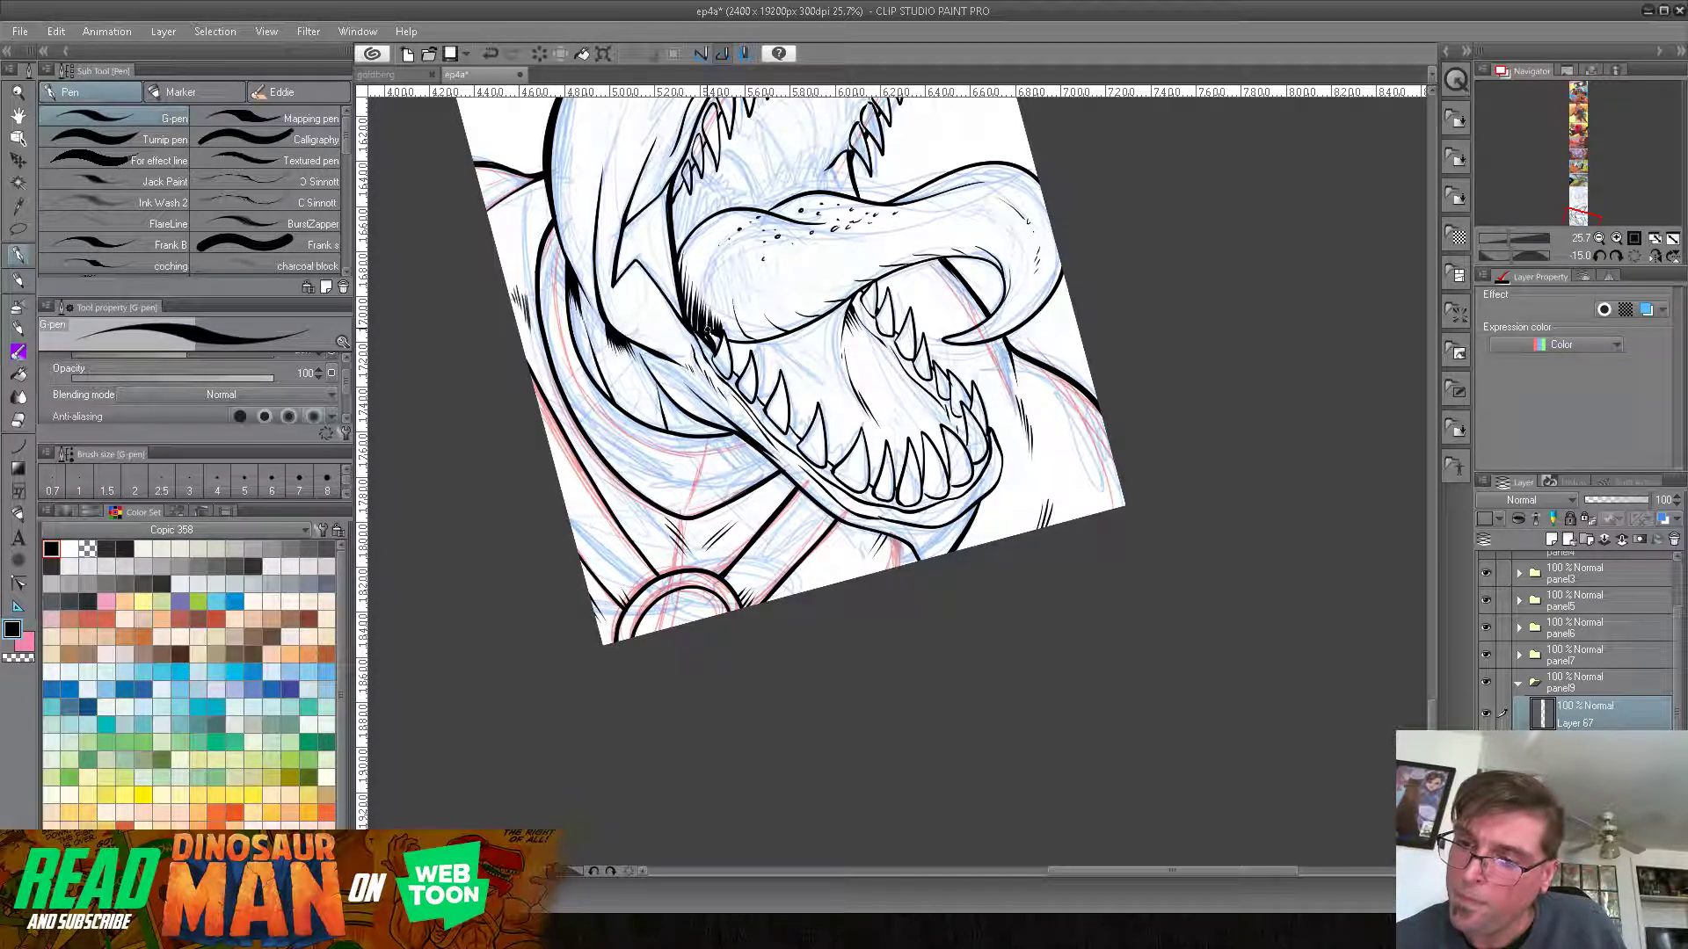
{"action": "left_click_drag", "start_coordinate": [721, 334], "coordinate": [698, 342]}
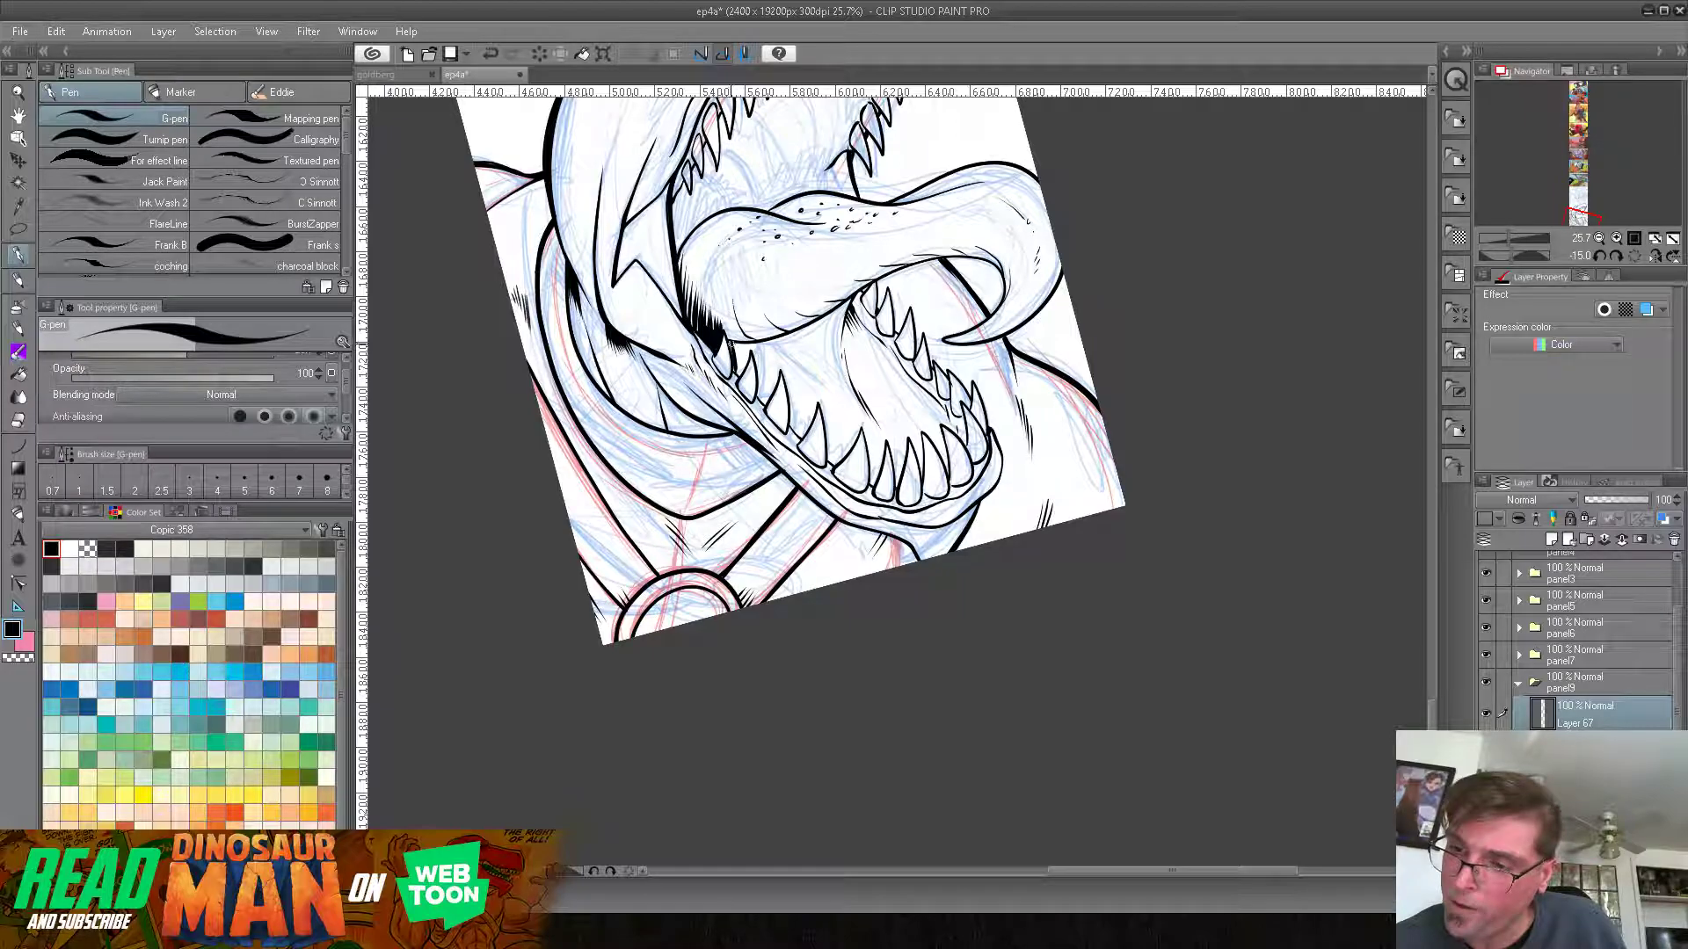
{"action": "left_click_drag", "start_coordinate": [736, 377], "coordinate": [734, 347]}
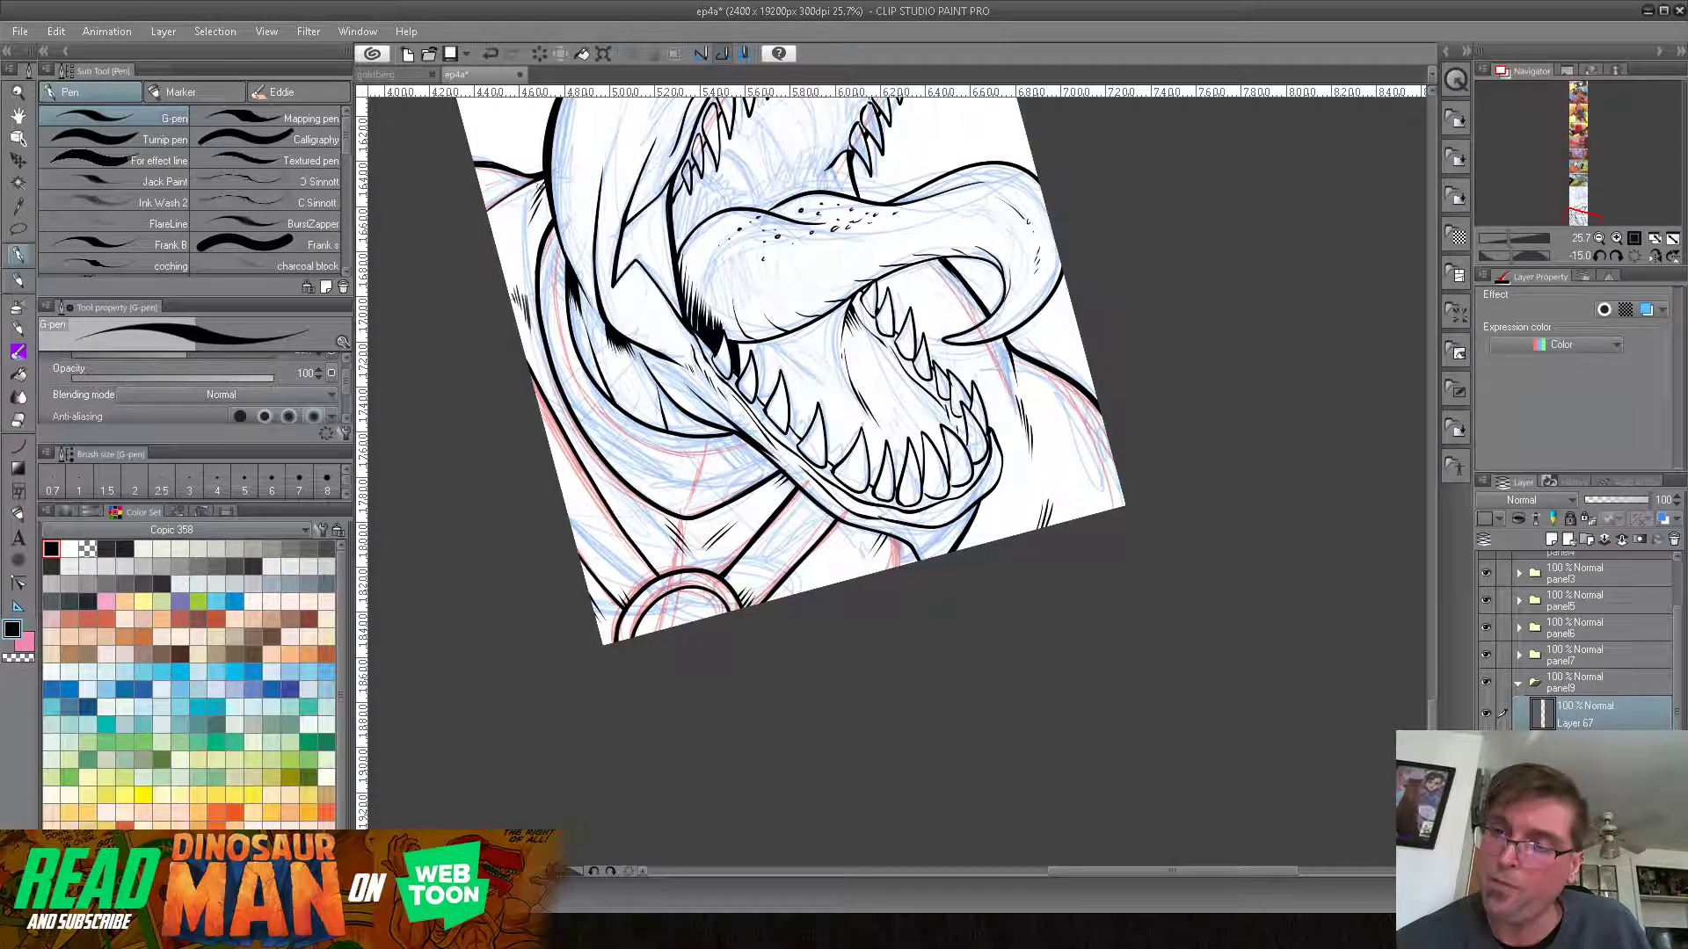
Step: Dot the skin behind the neck, inside the tongue's curl and on the far shoulder, and extend the spiky black shadow beneath the tongue
{"action": "left_click_drag", "start_coordinate": [500, 220], "coordinate": [504, 232]}
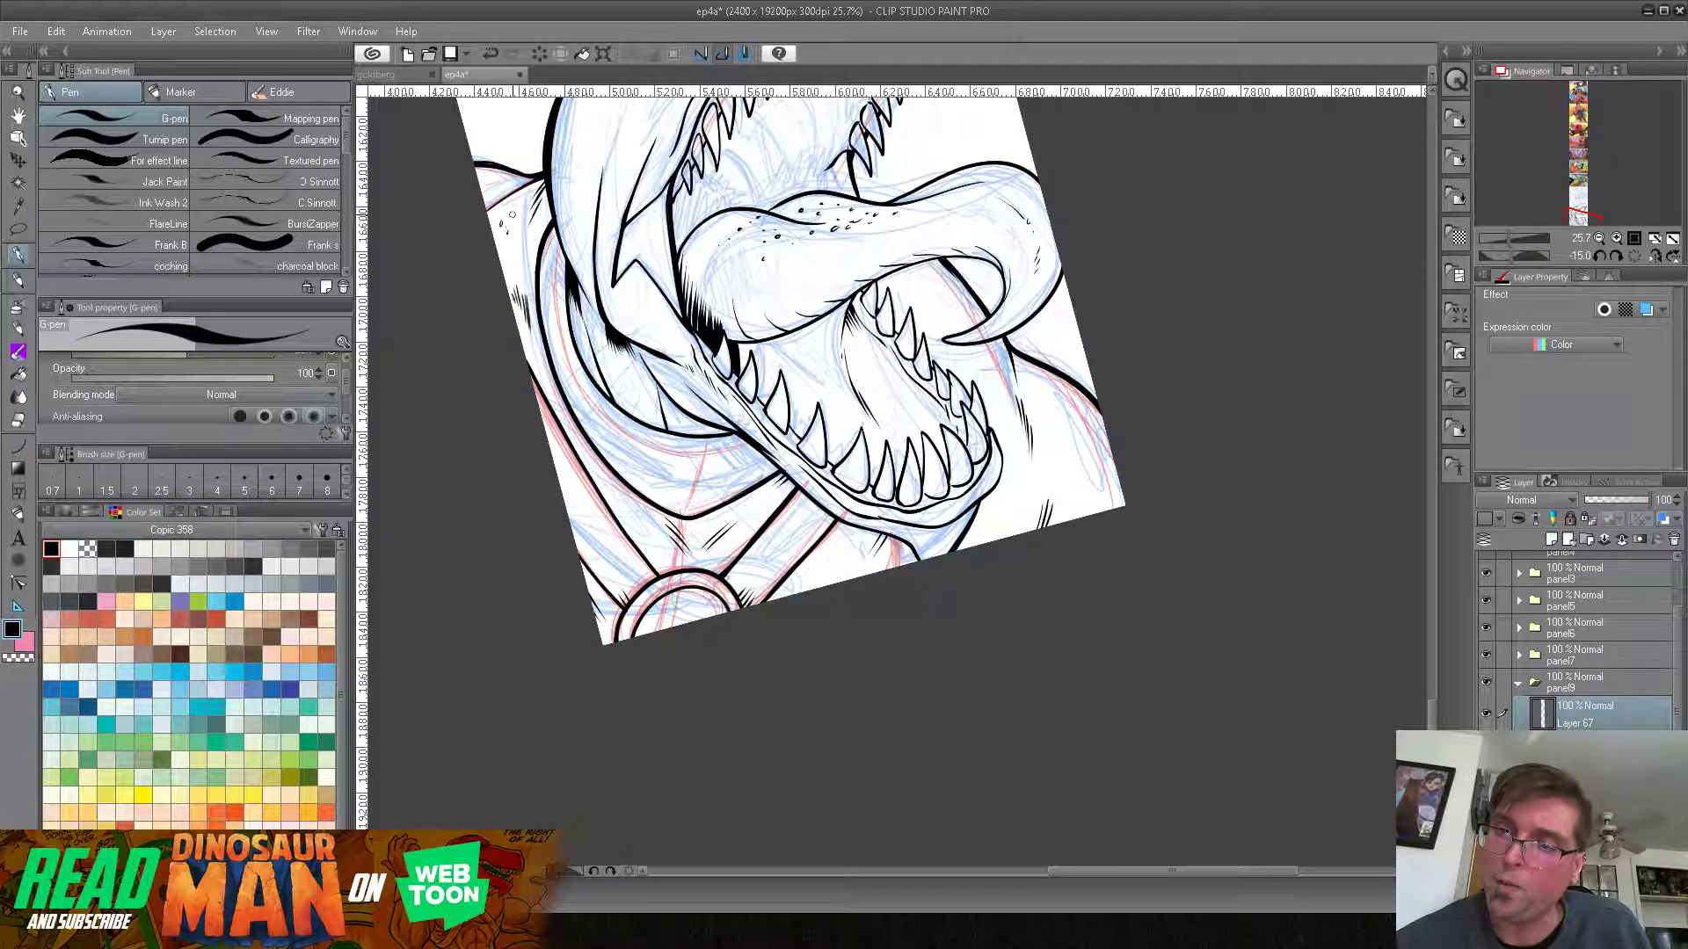
{"action": "left_click", "coordinate": [499, 183]}
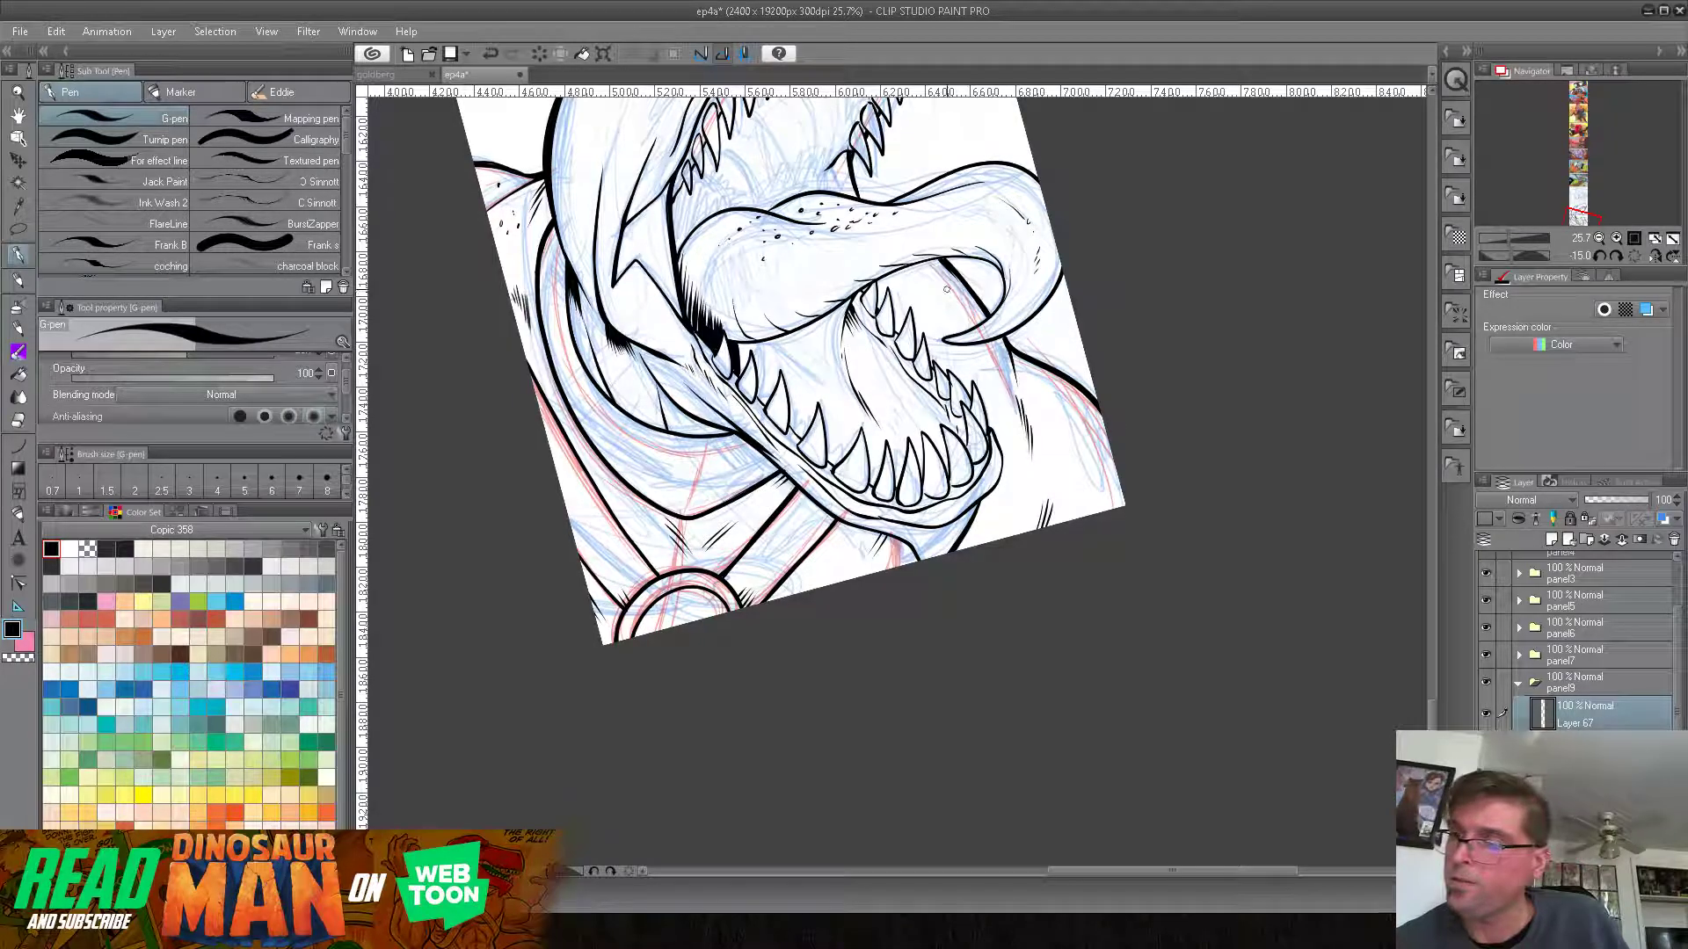
{"action": "left_click", "coordinate": [914, 280]}
{"action": "left_click", "coordinate": [923, 286]}
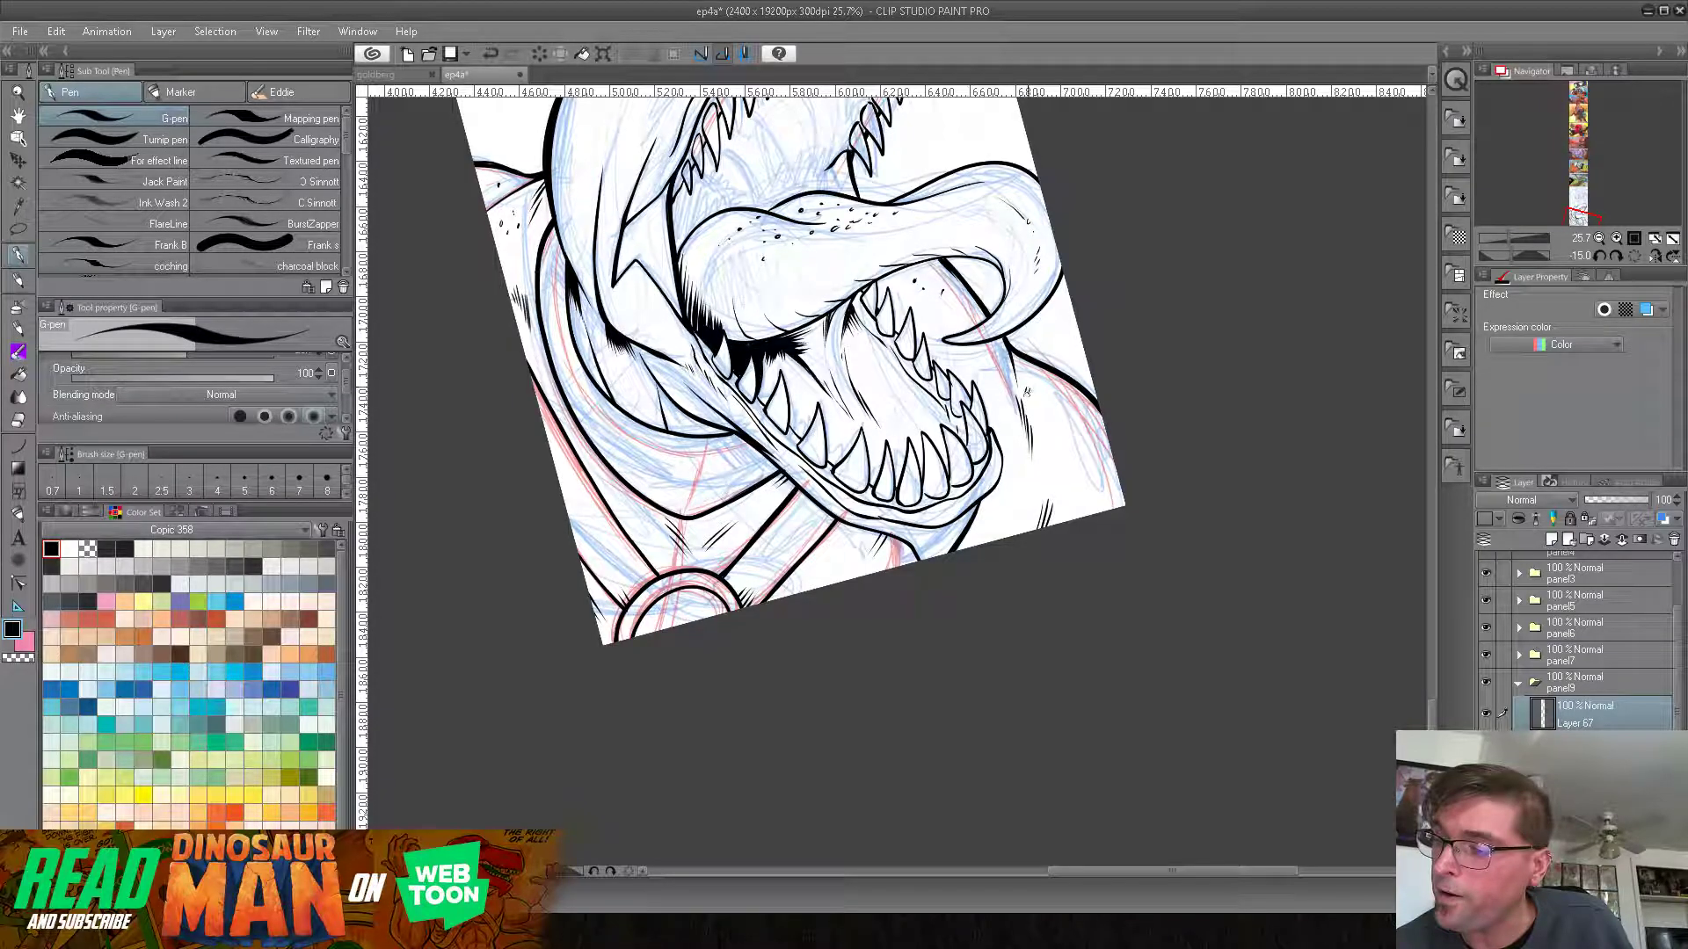
Step: Ink the curved palate ridges inside the upper jaw, with a small black shadow where the palate meets the tongue
{"action": "left_click", "coordinate": [1615, 257]}
{"action": "left_click_drag", "start_coordinate": [868, 128], "coordinate": [767, 347]}
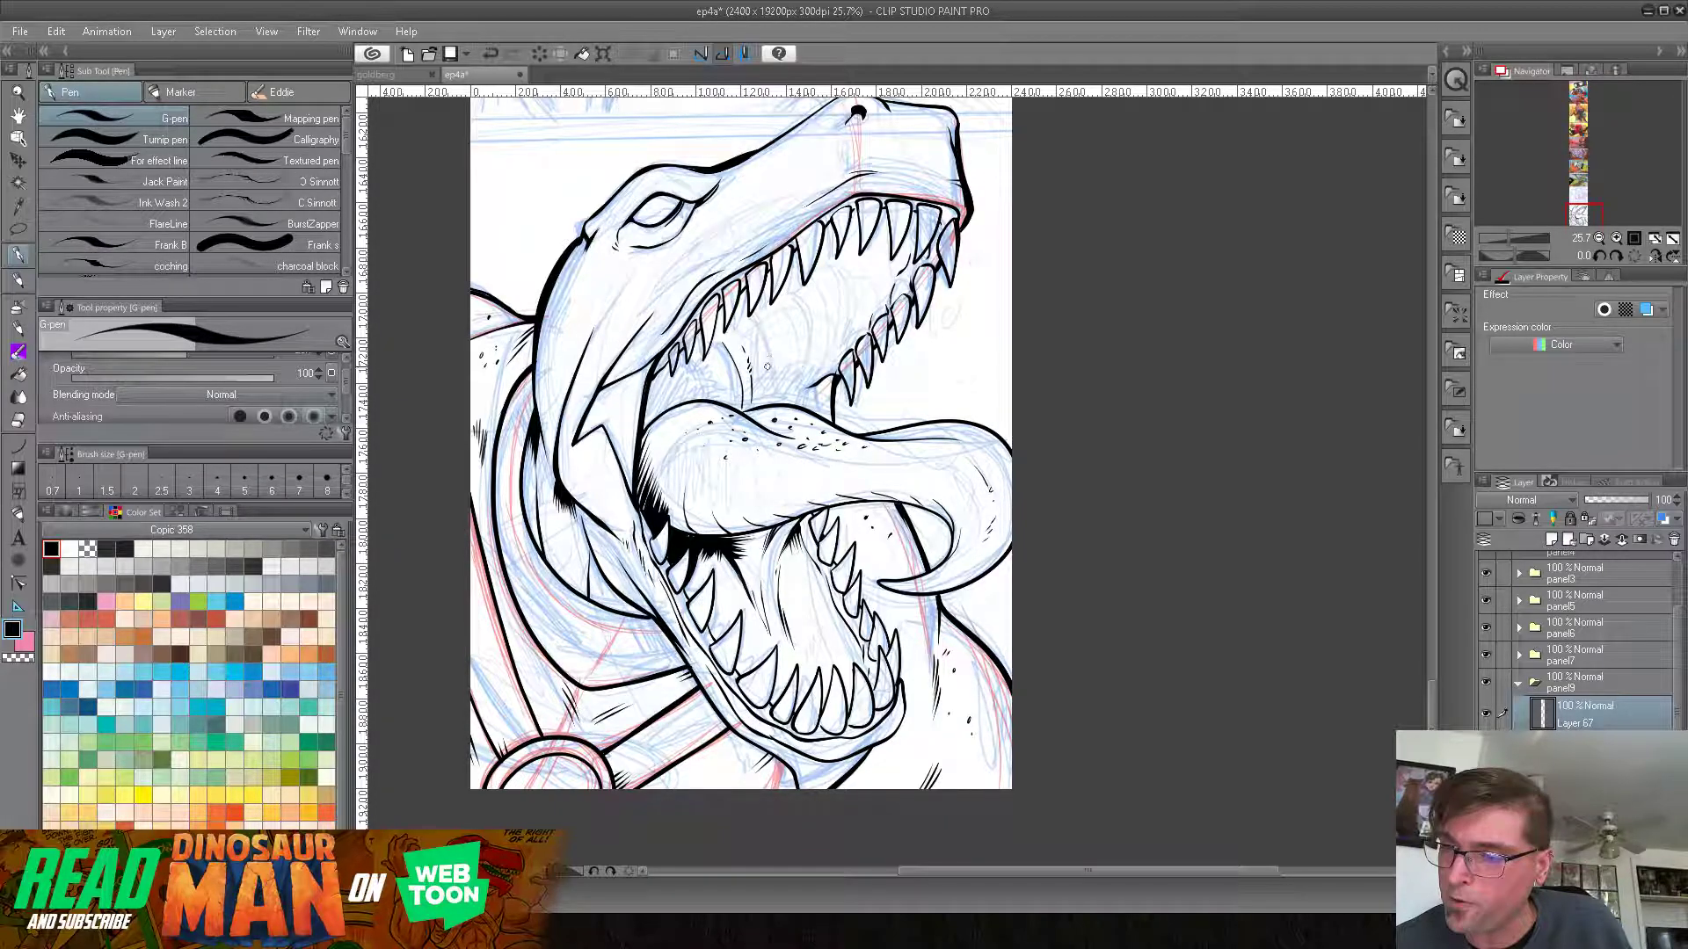
{"action": "mouse_move", "coordinate": [772, 361]}
{"action": "left_mouse_down"}
{"action": "mouse_move", "coordinate": [766, 405]}
{"action": "mouse_move", "coordinate": [710, 400]}
{"action": "left_mouse_up"}
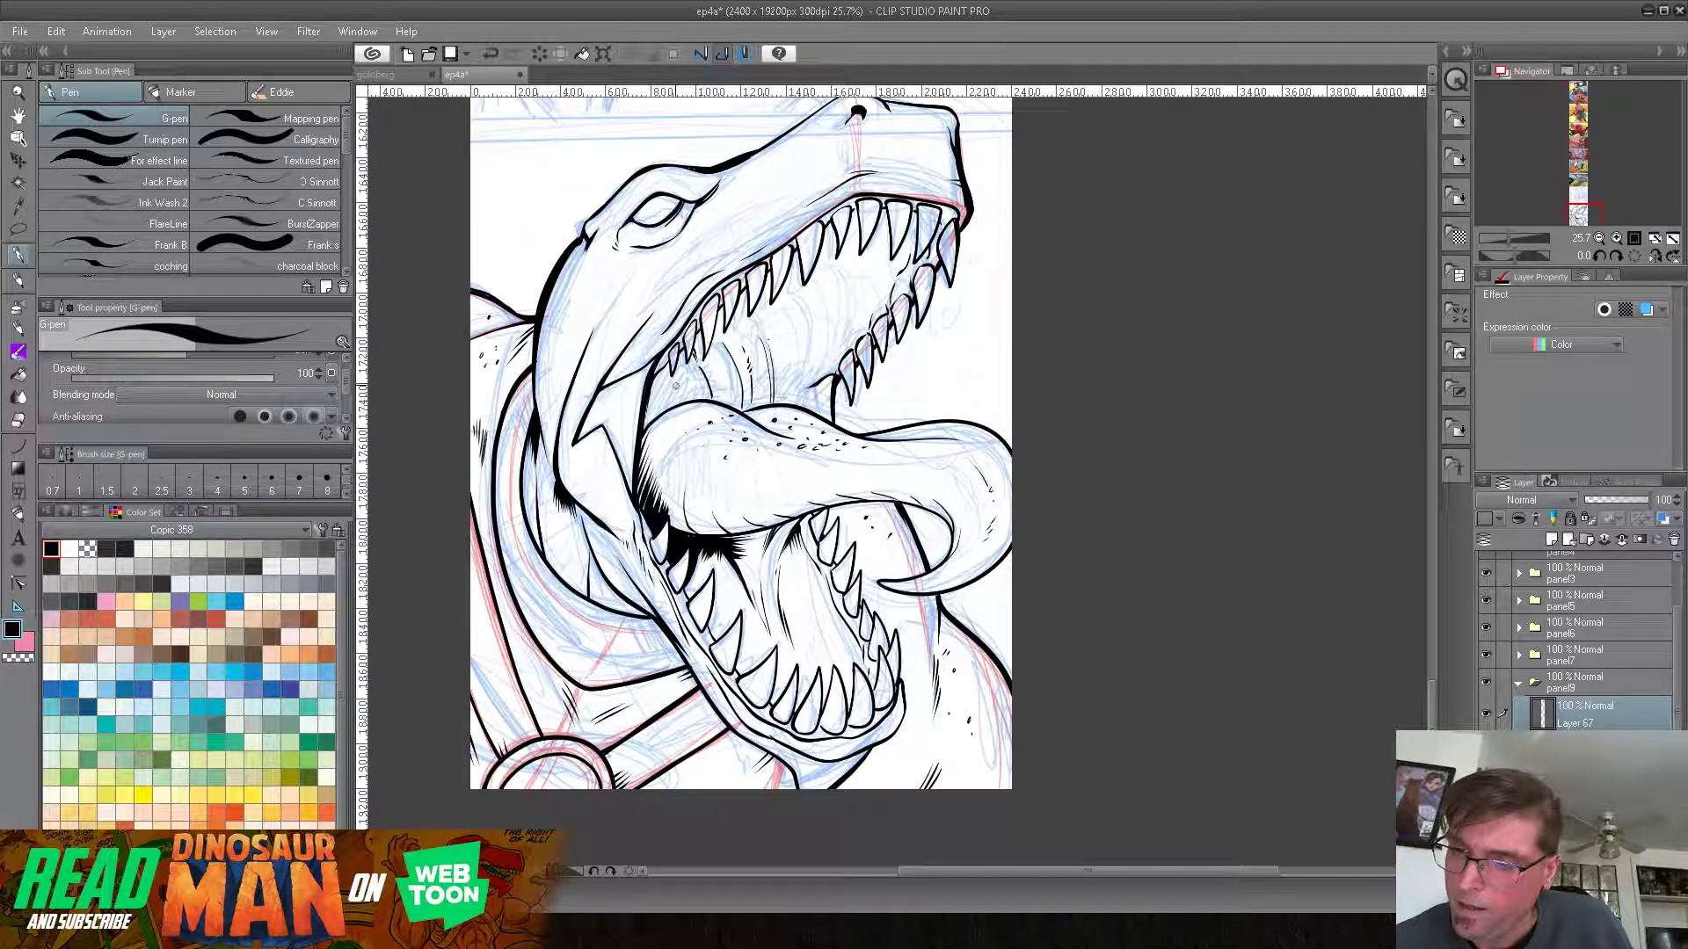
{"action": "left_click_drag", "start_coordinate": [833, 270], "coordinate": [839, 362]}
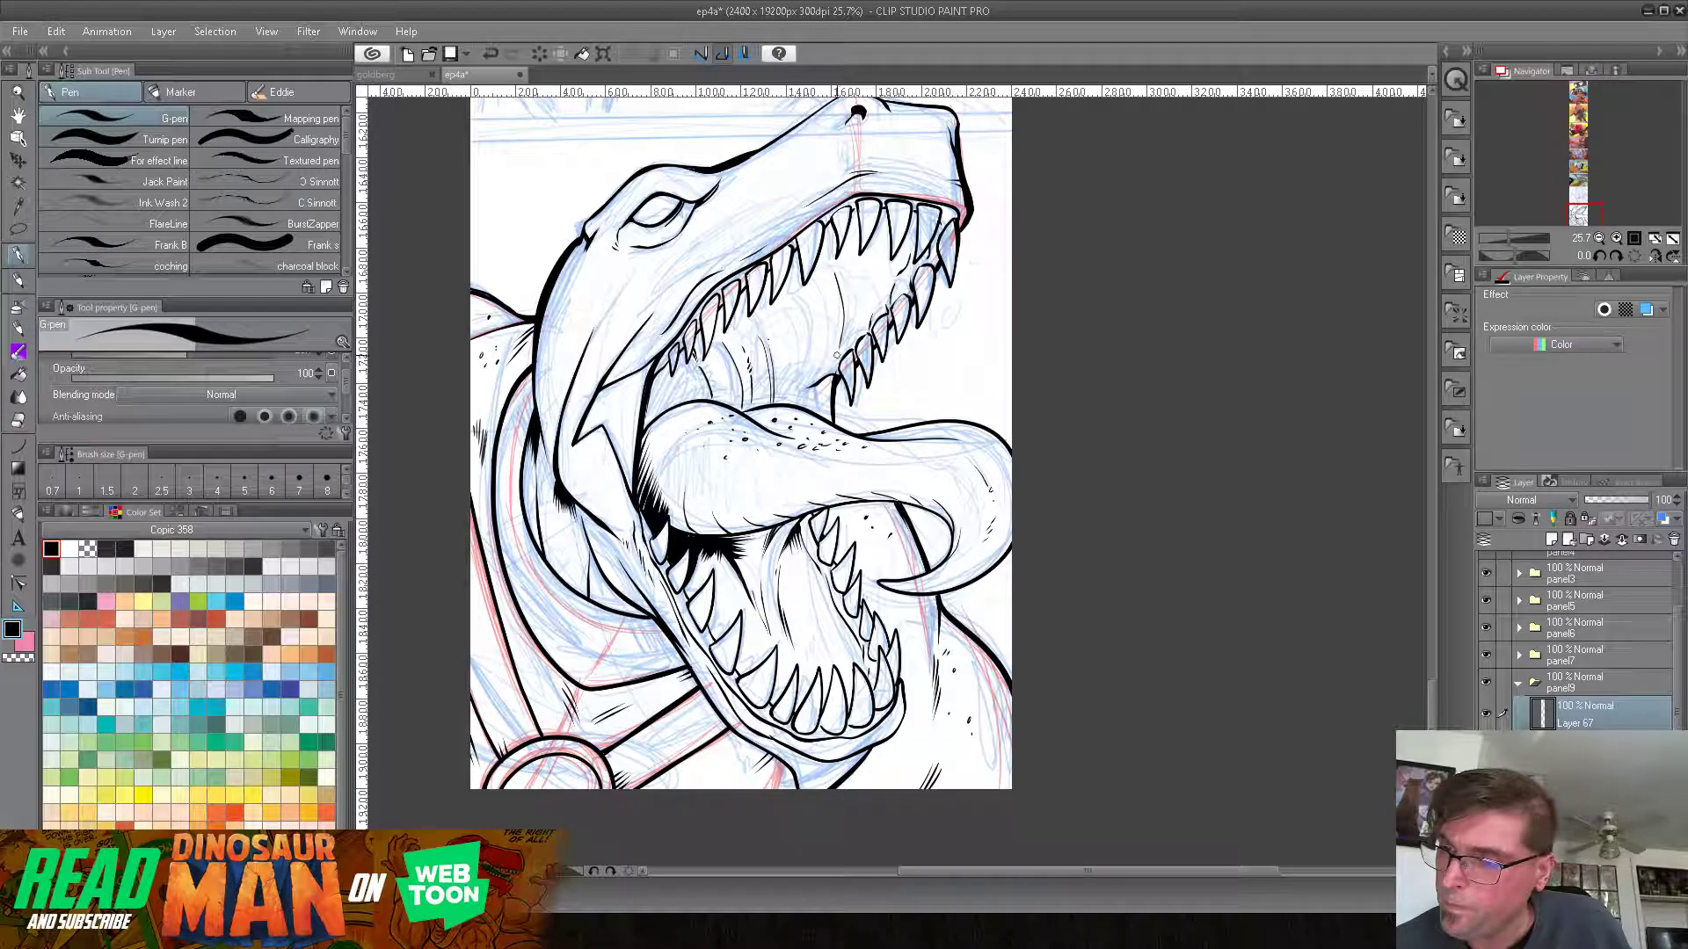
{"action": "mouse_move", "coordinate": [879, 292]}
{"action": "left_mouse_down"}
{"action": "mouse_move", "coordinate": [873, 249]}
{"action": "mouse_move", "coordinate": [822, 310]}
{"action": "mouse_move", "coordinate": [814, 288]}
{"action": "mouse_move", "coordinate": [818, 366]}
{"action": "mouse_move", "coordinate": [794, 401]}
{"action": "left_mouse_up"}
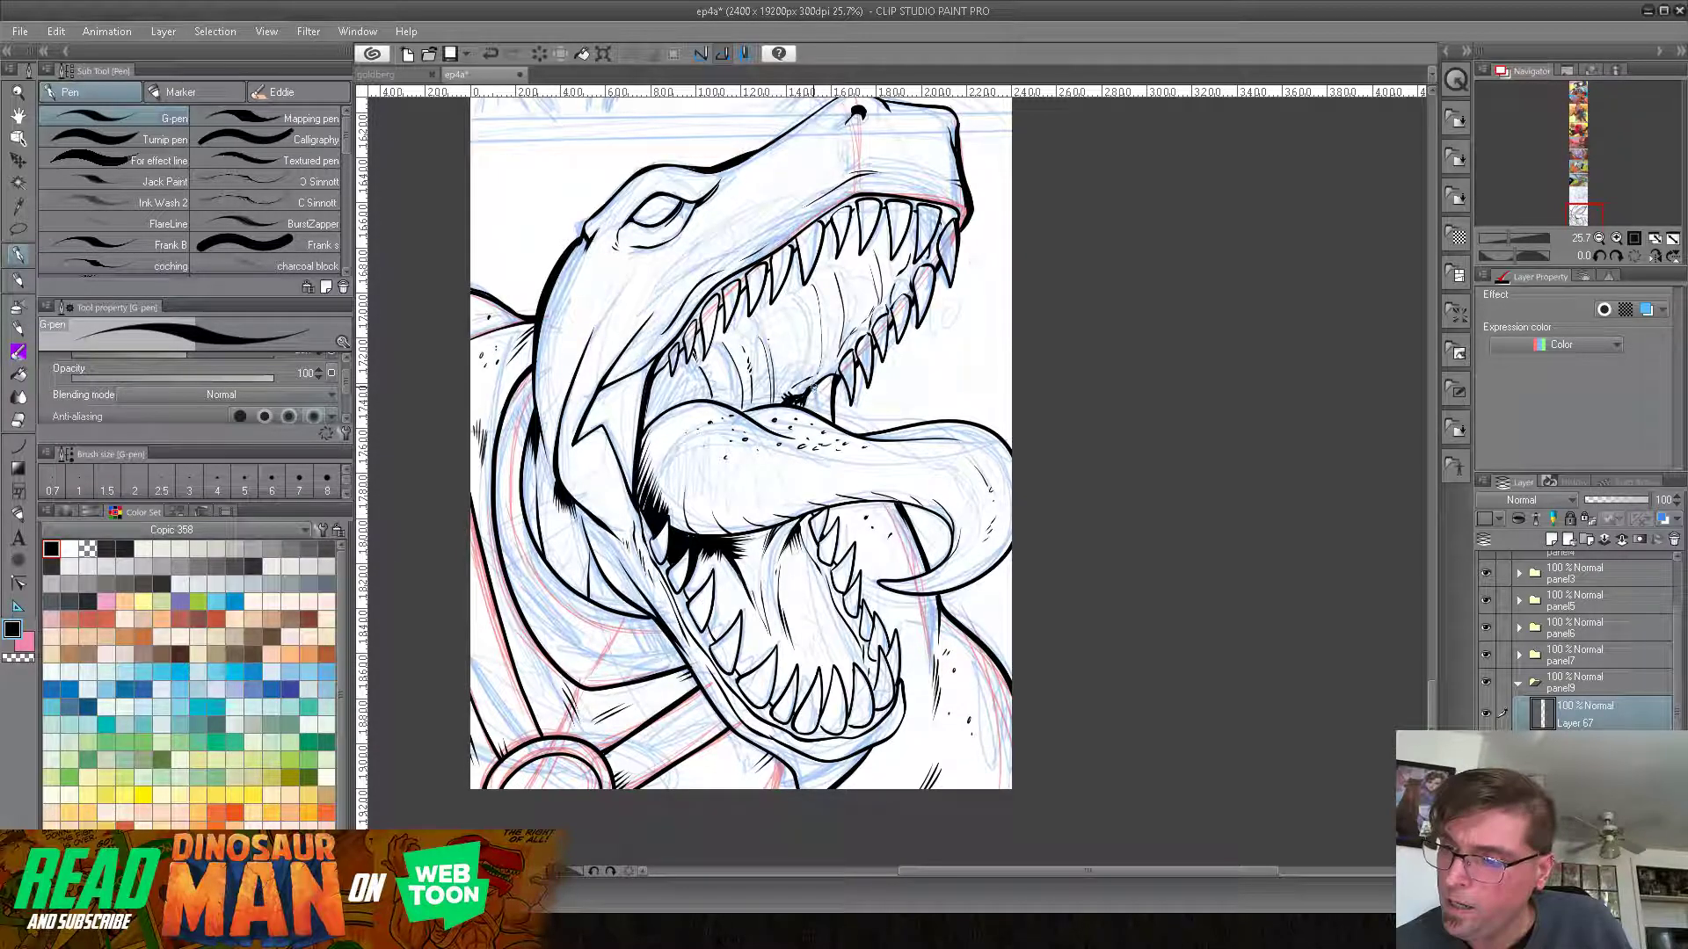
{"action": "left_click_drag", "start_coordinate": [801, 374], "coordinate": [787, 279]}
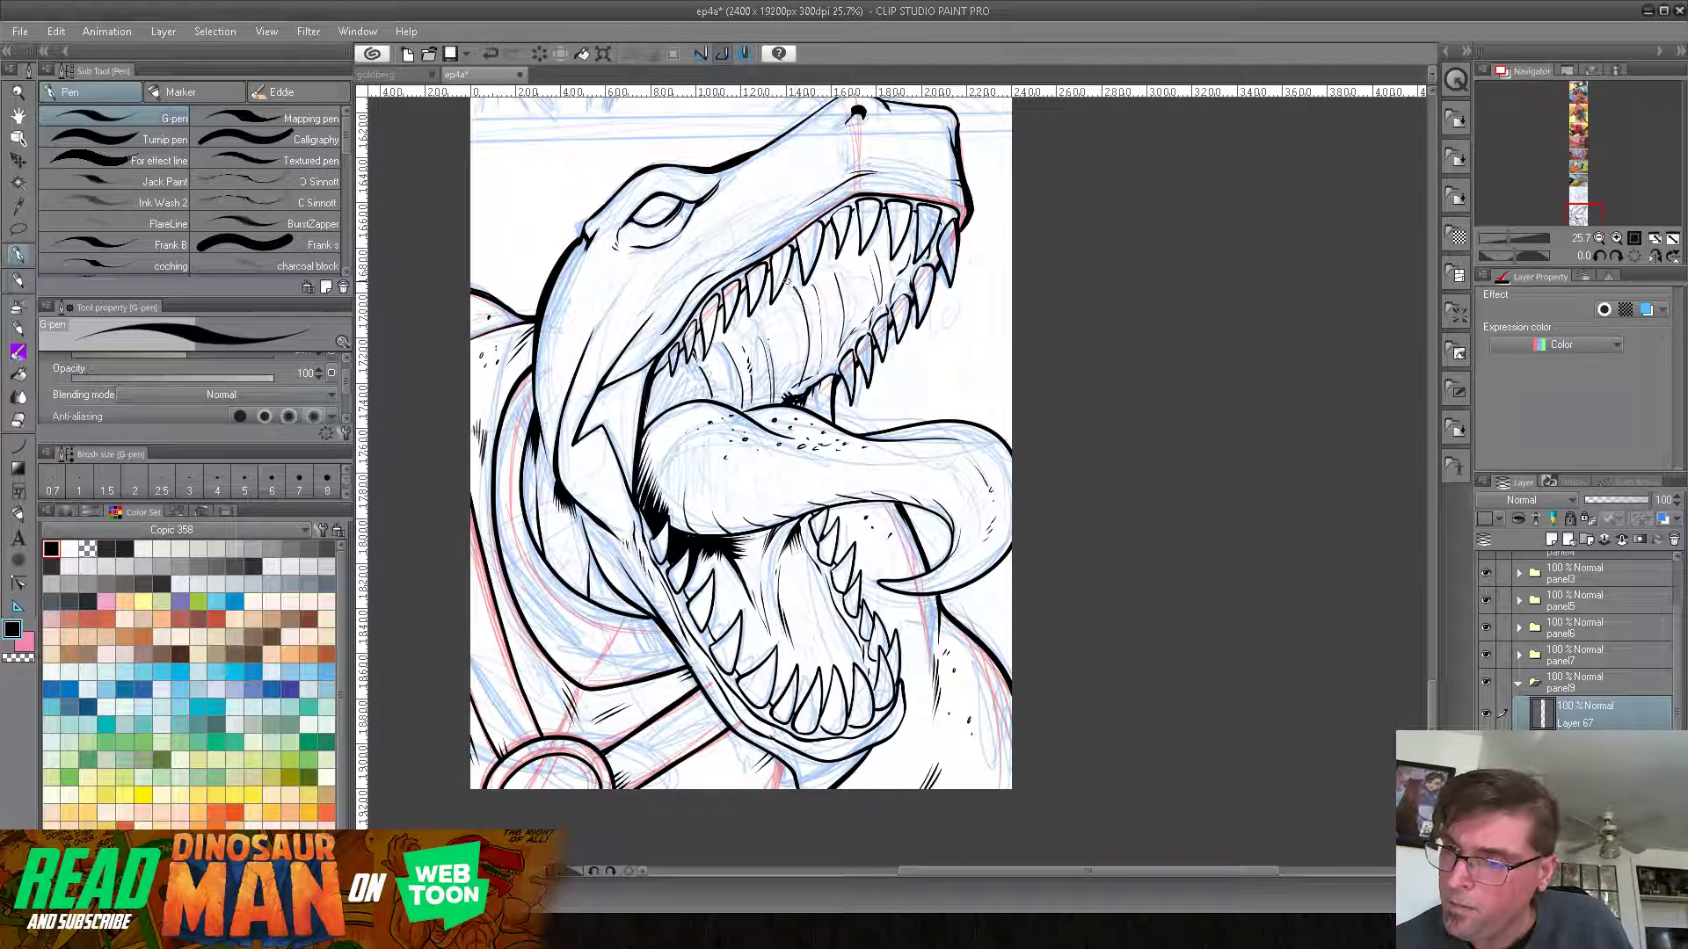
{"action": "left_click_drag", "start_coordinate": [791, 341], "coordinate": [773, 308]}
{"action": "left_click_drag", "start_coordinate": [791, 369], "coordinate": [787, 341]}
{"action": "left_click_drag", "start_coordinate": [690, 374], "coordinate": [691, 368]}
Step: Add small texture dots and ticks around the jaw hinge, eye, brow and snout
{"action": "left_click_drag", "start_coordinate": [598, 507], "coordinate": [592, 518]}
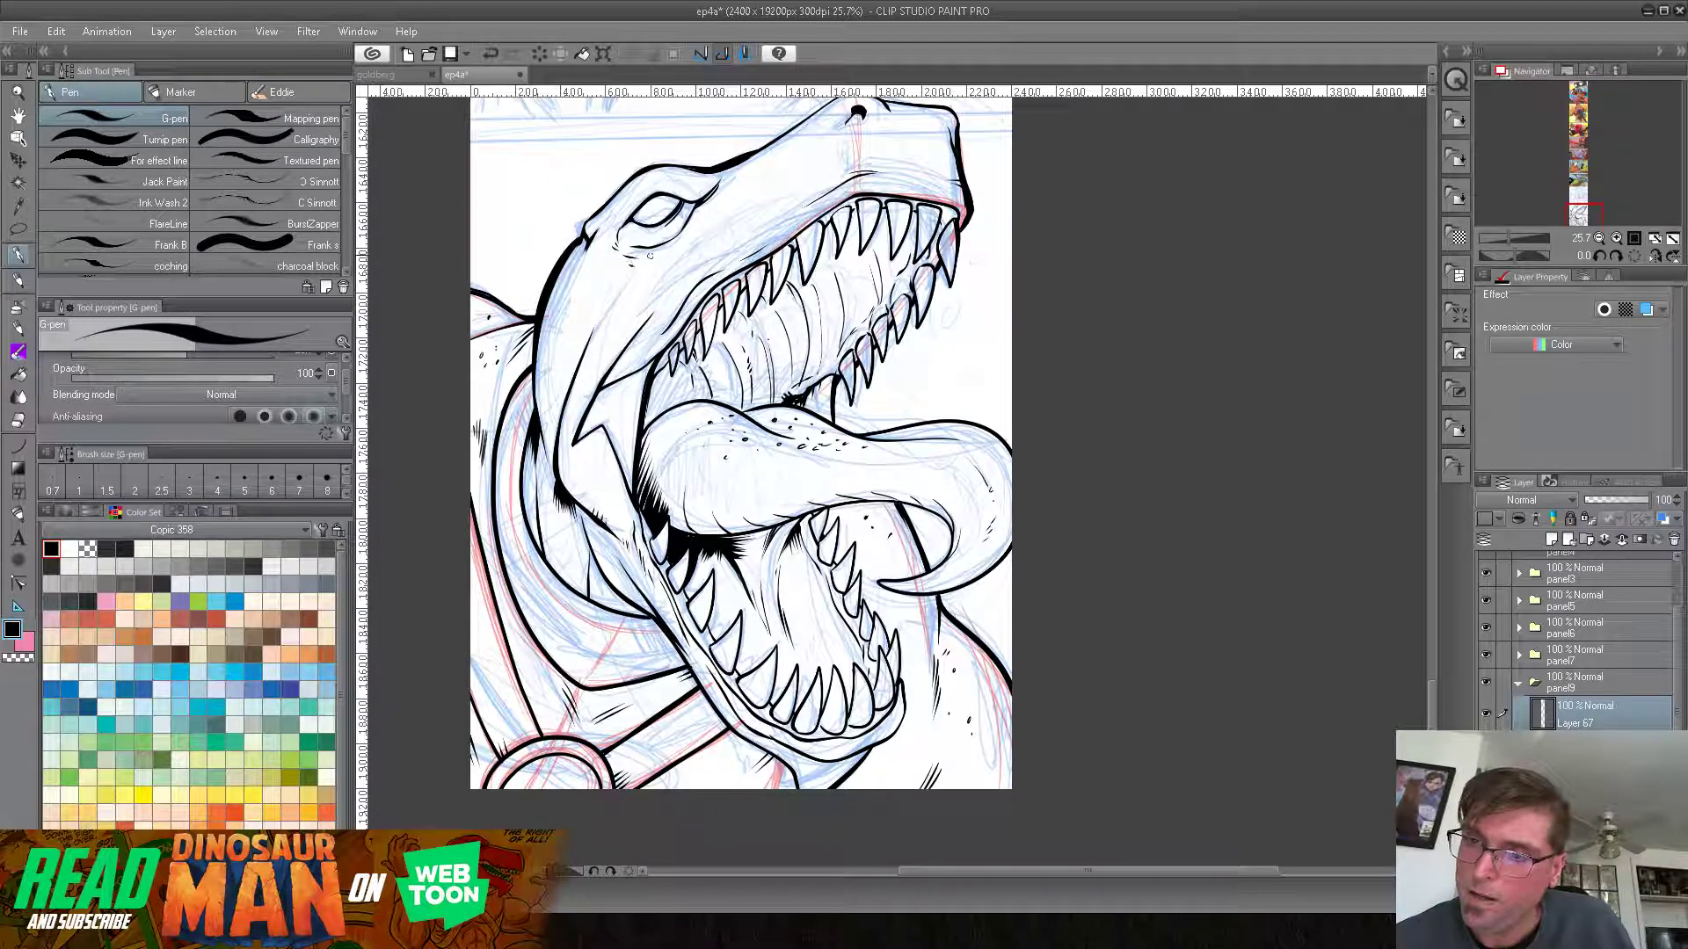
{"action": "left_click_drag", "start_coordinate": [703, 218], "coordinate": [701, 220]}
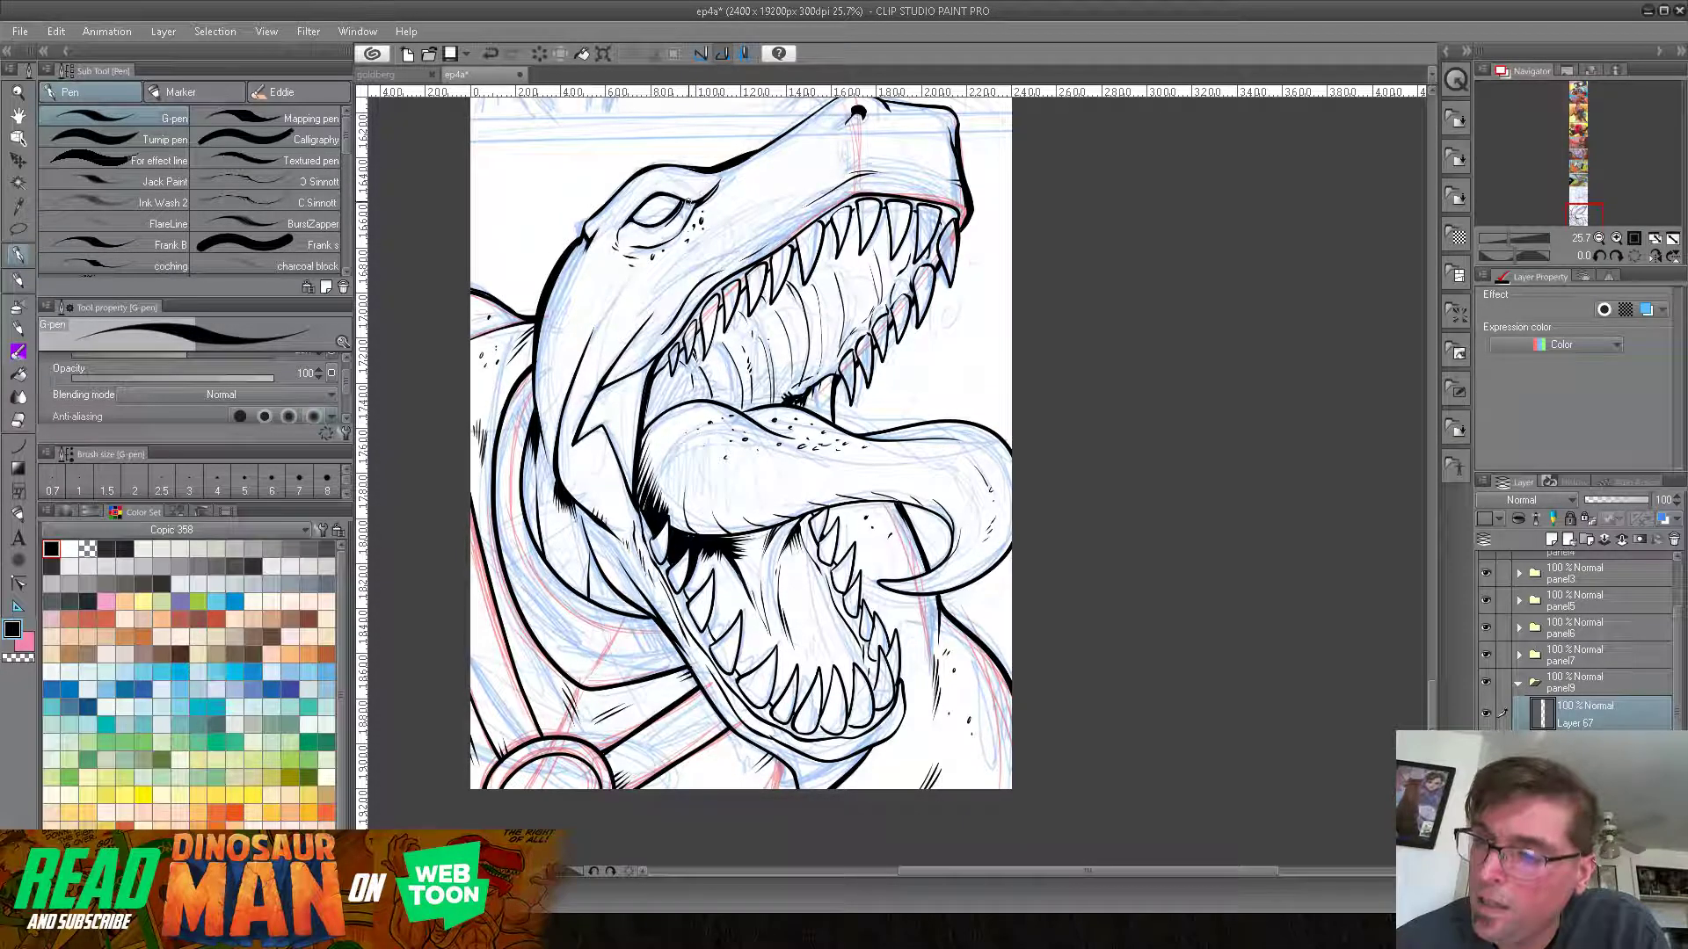
{"action": "mouse_move", "coordinate": [682, 208]}
{"action": "left_mouse_down"}
{"action": "mouse_move", "coordinate": [697, 224]}
{"action": "mouse_move", "coordinate": [702, 179]}
{"action": "mouse_move", "coordinate": [731, 167]}
{"action": "left_mouse_up"}
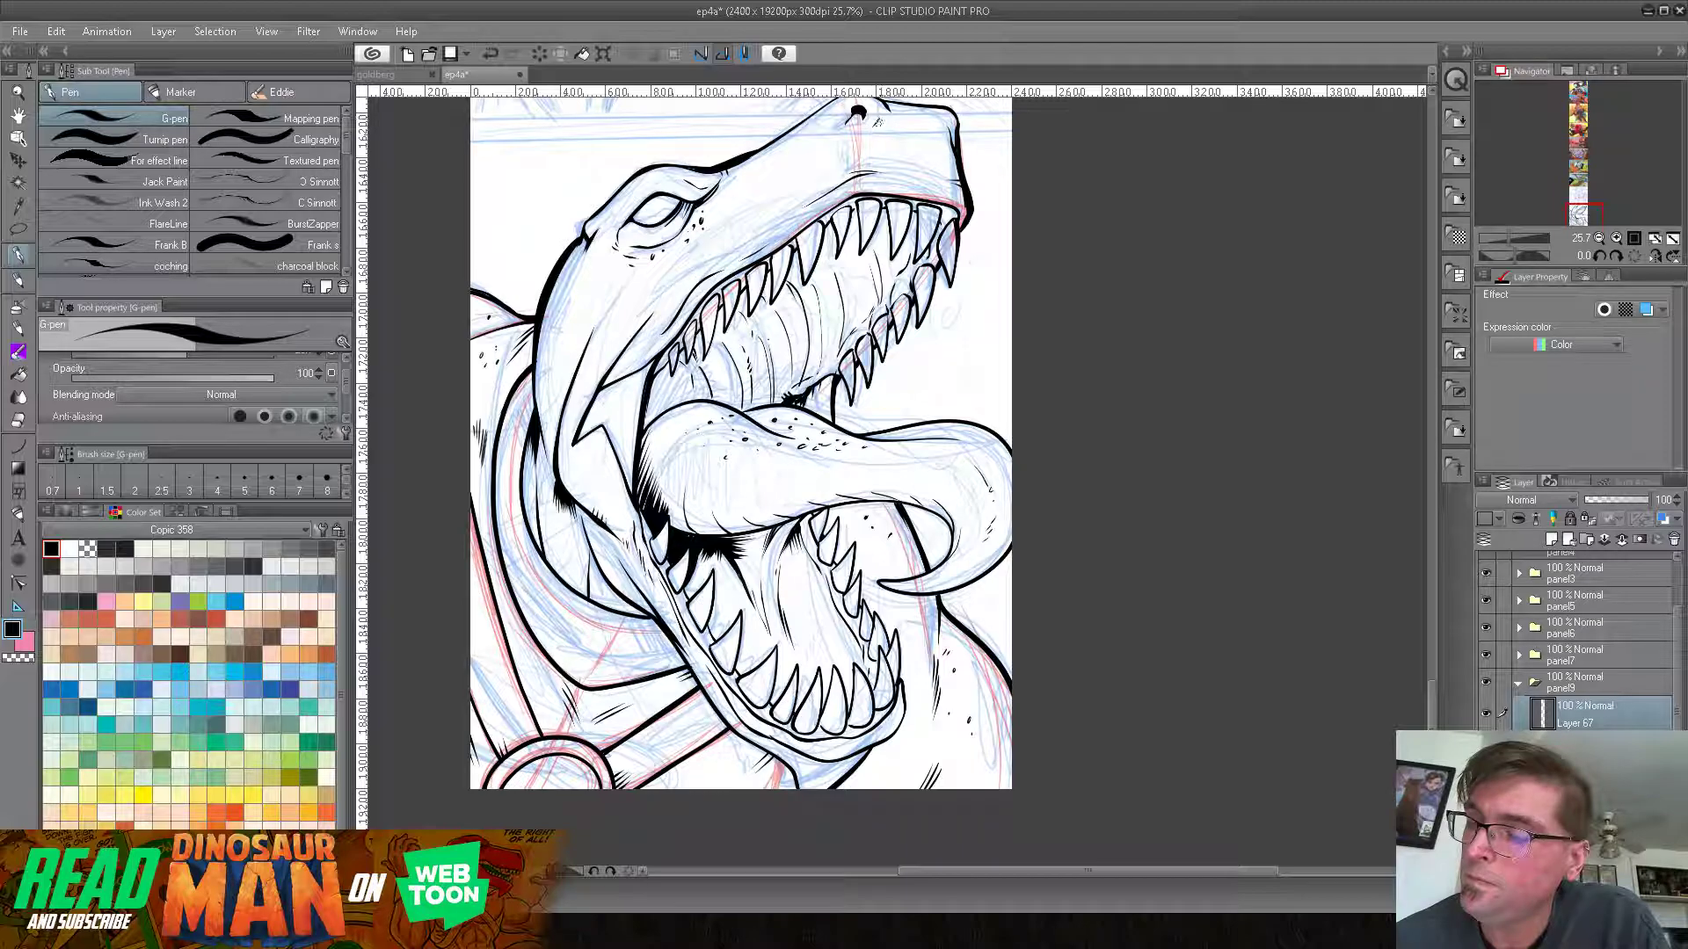
{"action": "mouse_move", "coordinate": [905, 109]}
{"action": "left_mouse_down"}
{"action": "mouse_move", "coordinate": [896, 143]}
{"action": "mouse_move", "coordinate": [942, 158]}
{"action": "left_mouse_up"}
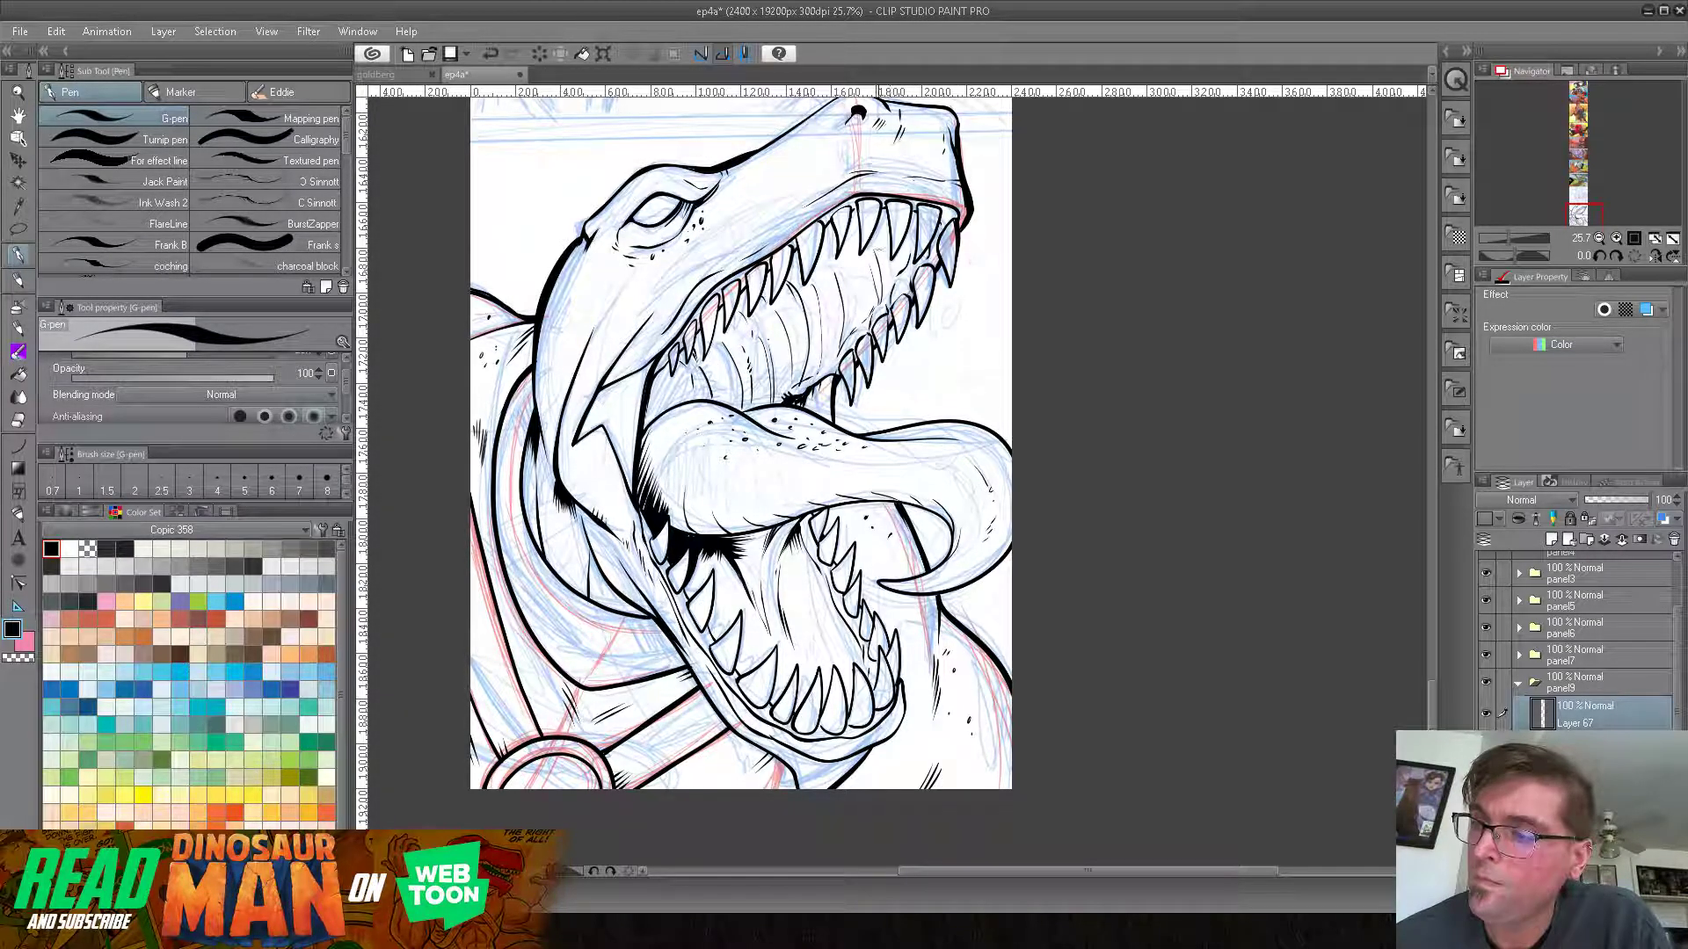
{"action": "left_click_drag", "start_coordinate": [882, 206], "coordinate": [886, 232]}
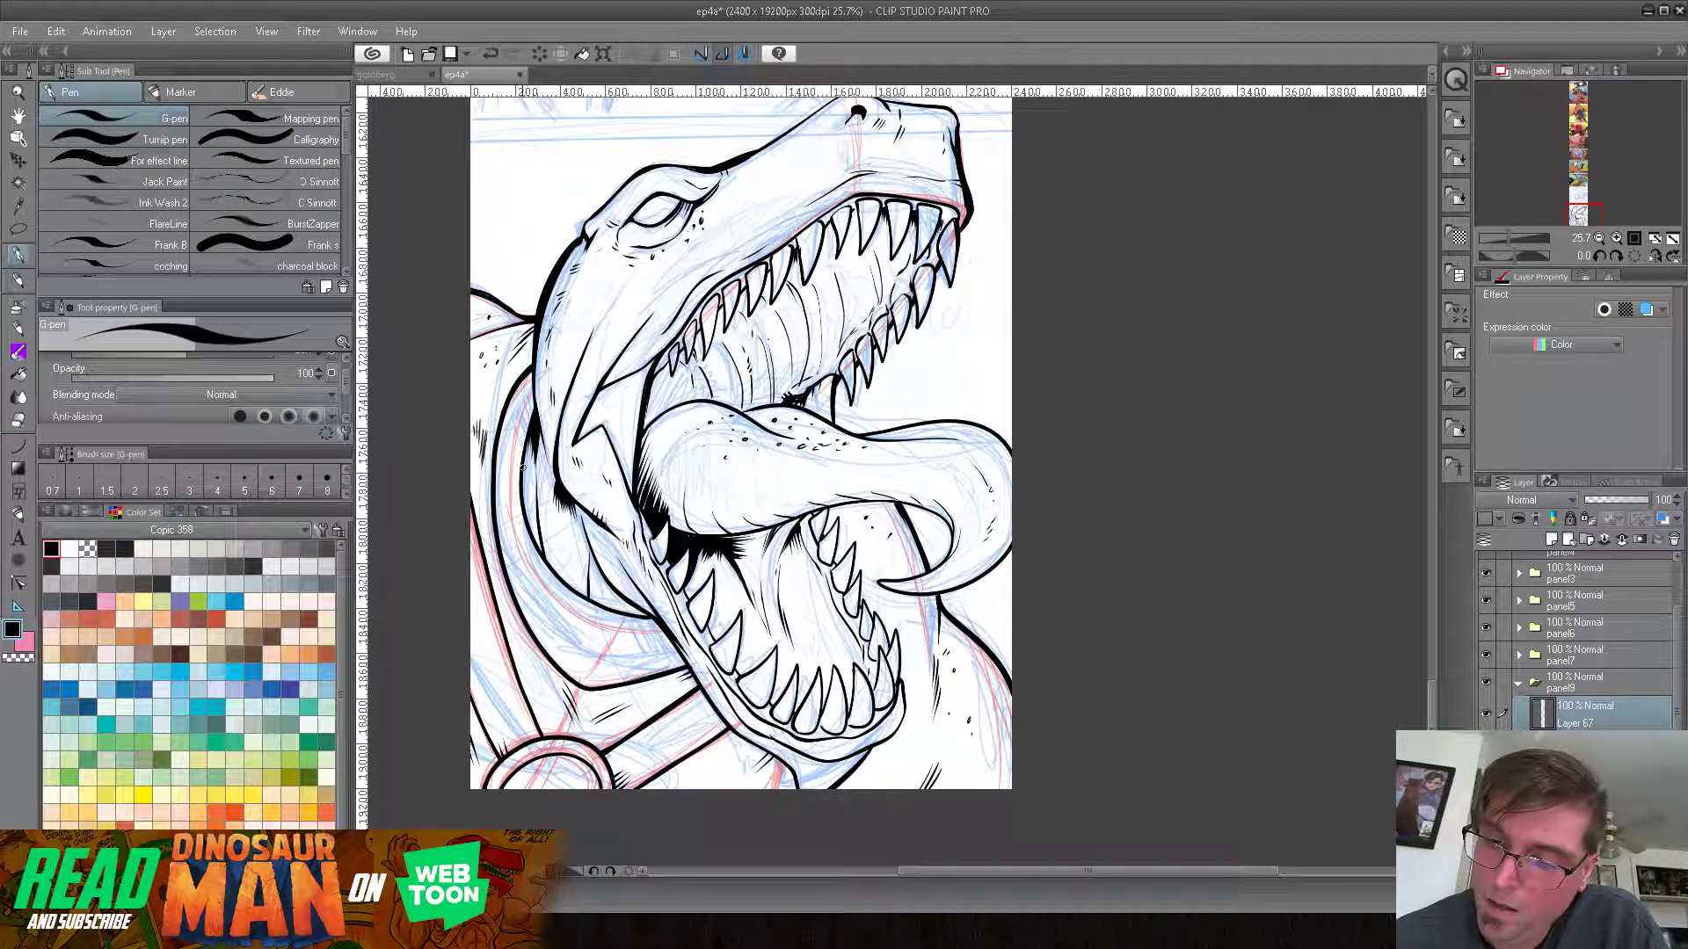
Step: Ink the buckle and inner collar line, and hatch heavy shadows on the collar and strap beneath the jaw
{"action": "mouse_move", "coordinate": [577, 555]}
{"action": "left_mouse_down"}
{"action": "mouse_move", "coordinate": [618, 602]}
{"action": "mouse_move", "coordinate": [688, 459]}
{"action": "left_mouse_up"}
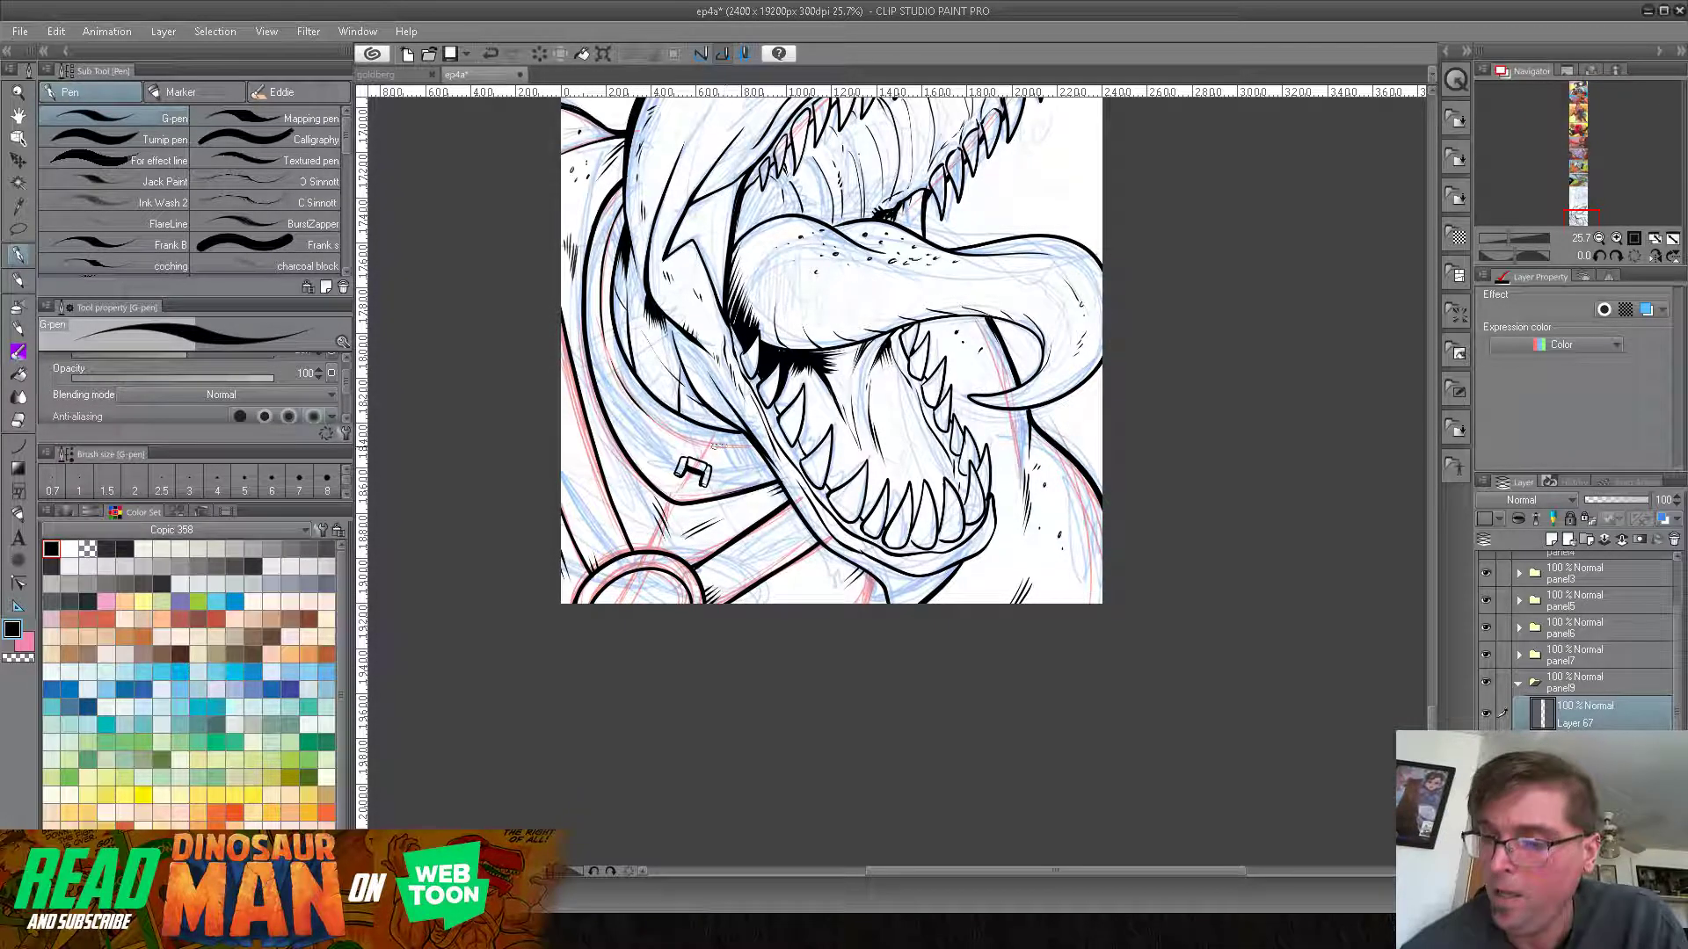
{"action": "left_click_drag", "start_coordinate": [670, 432], "coordinate": [753, 449]}
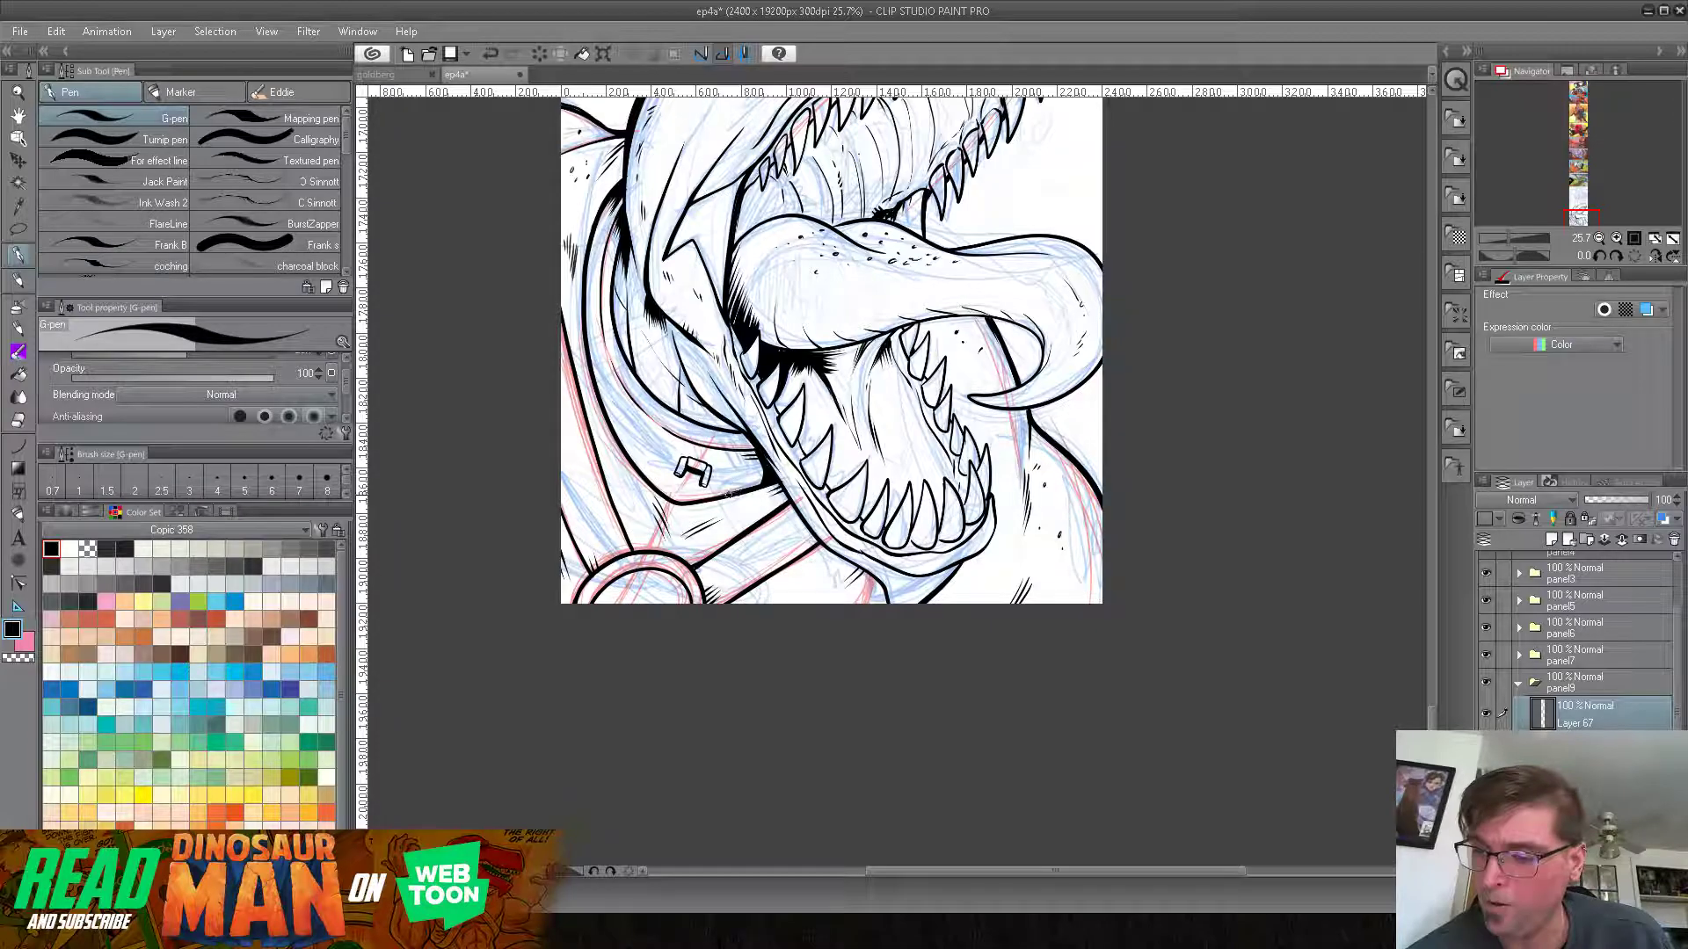
{"action": "left_click_drag", "start_coordinate": [746, 500], "coordinate": [718, 508]}
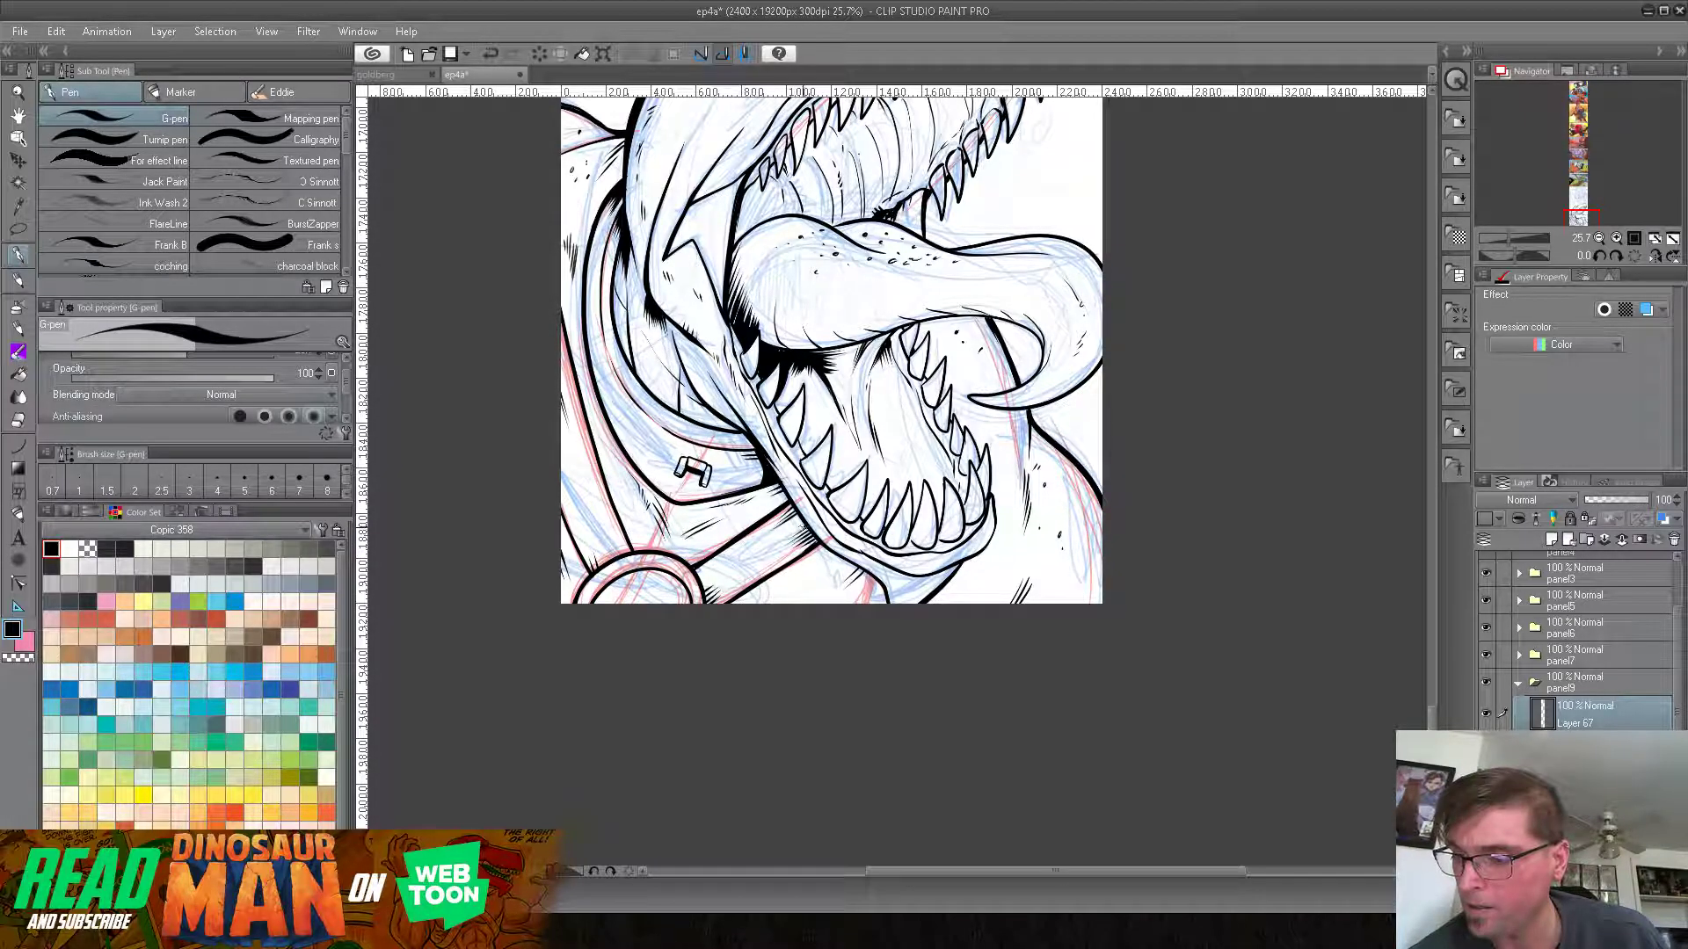
{"action": "left_click_drag", "start_coordinate": [803, 514], "coordinate": [768, 527]}
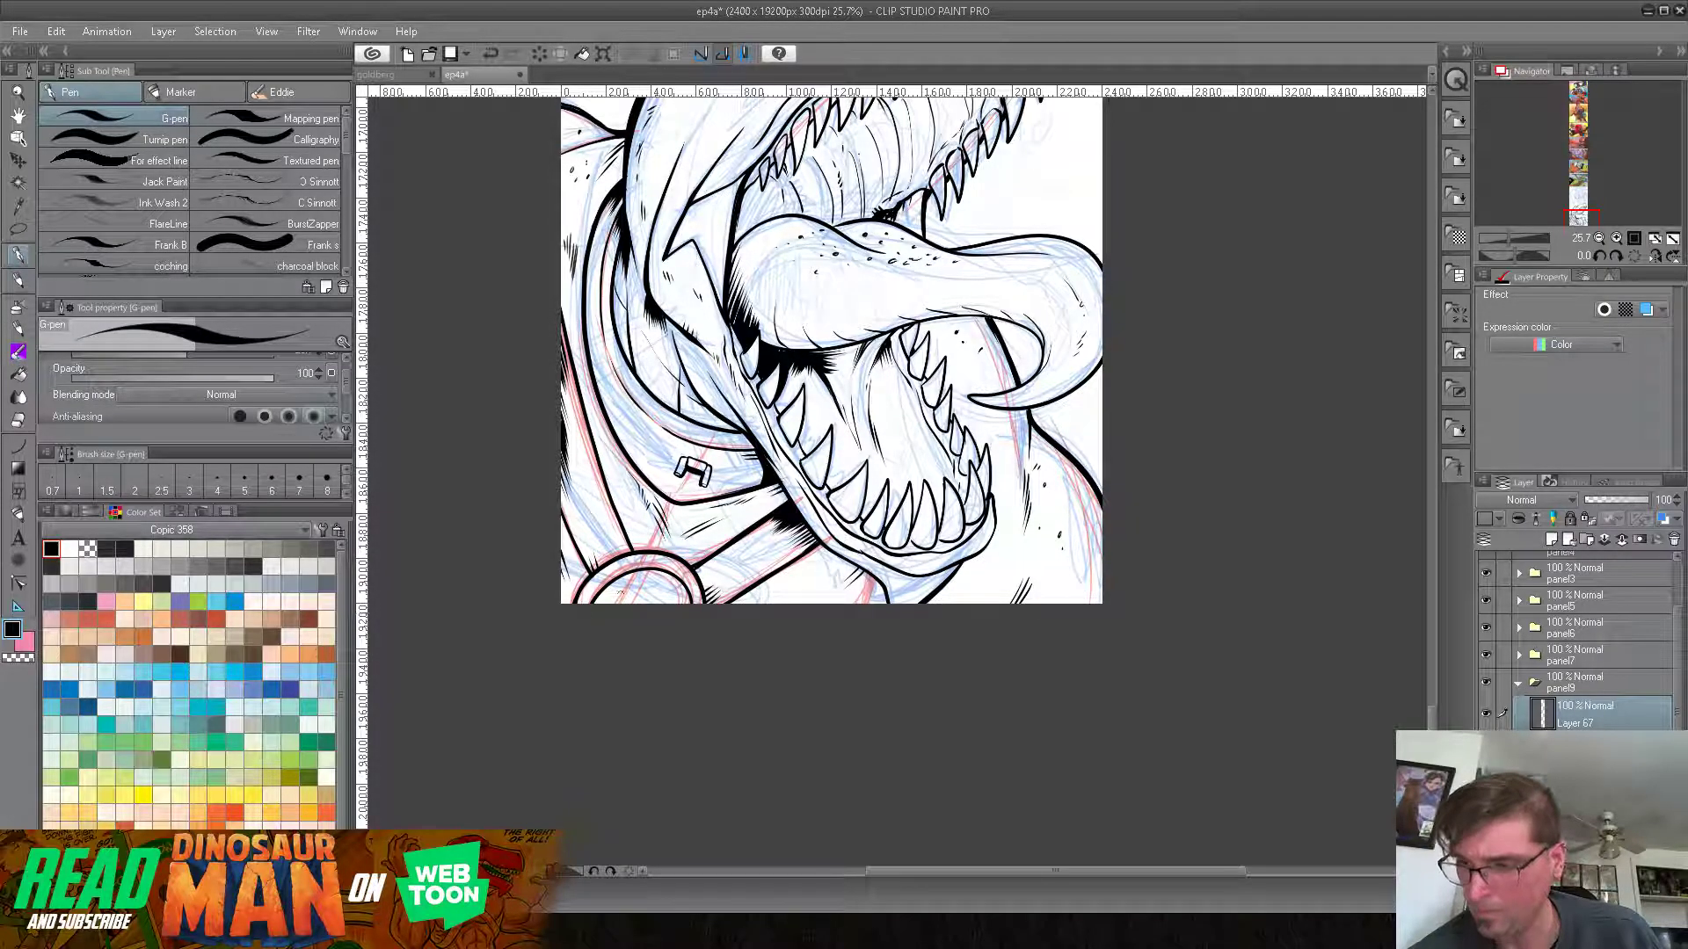
{"action": "left_click_drag", "start_coordinate": [687, 561], "coordinate": [575, 616]}
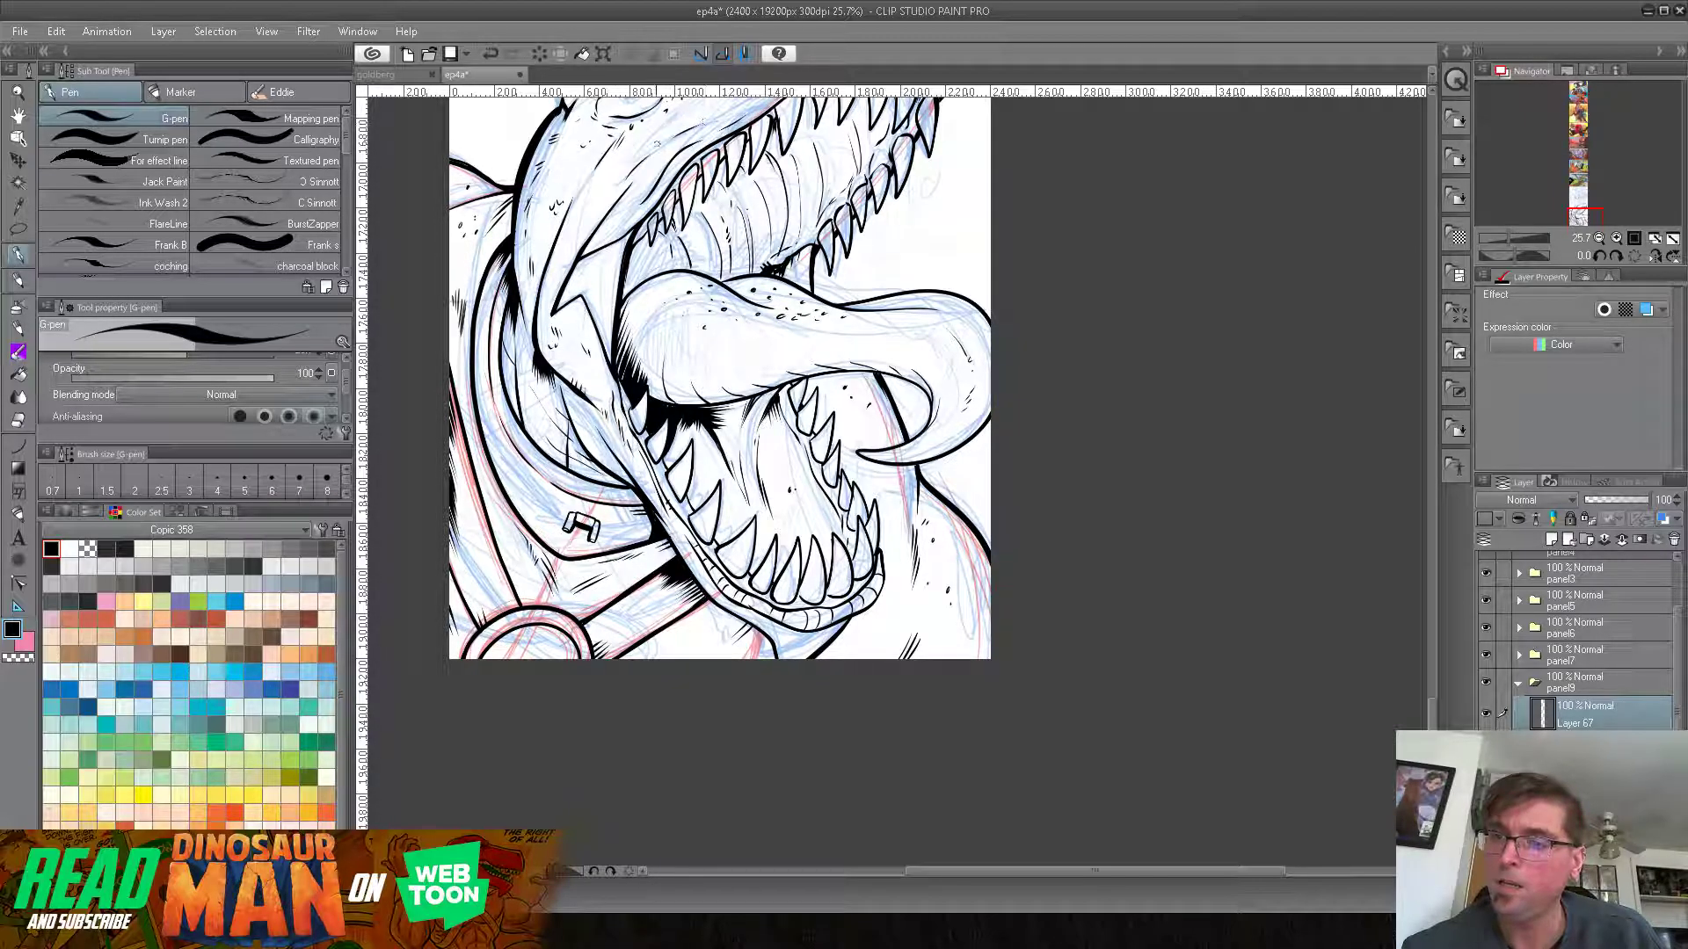
Step: Fill the mouth corner behind the tongue with black, feathering it toward the rear upper teeth
{"action": "left_click_drag", "start_coordinate": [860, 250], "coordinate": [843, 452]}
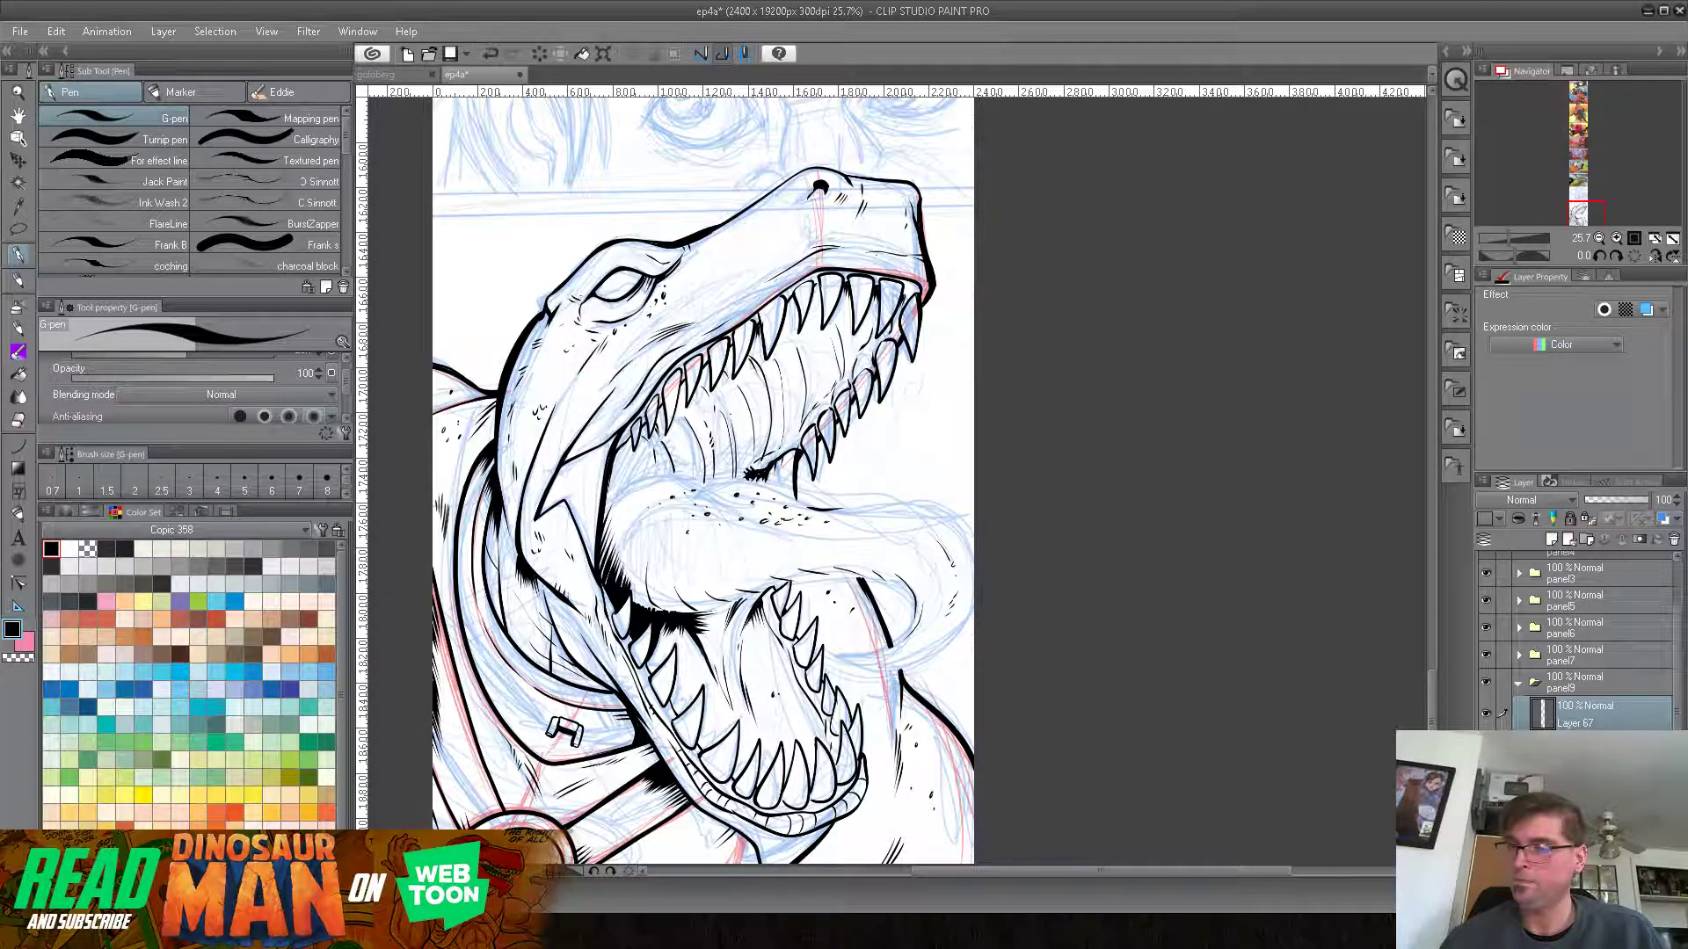
{"action": "left_click", "coordinate": [1613, 552]}
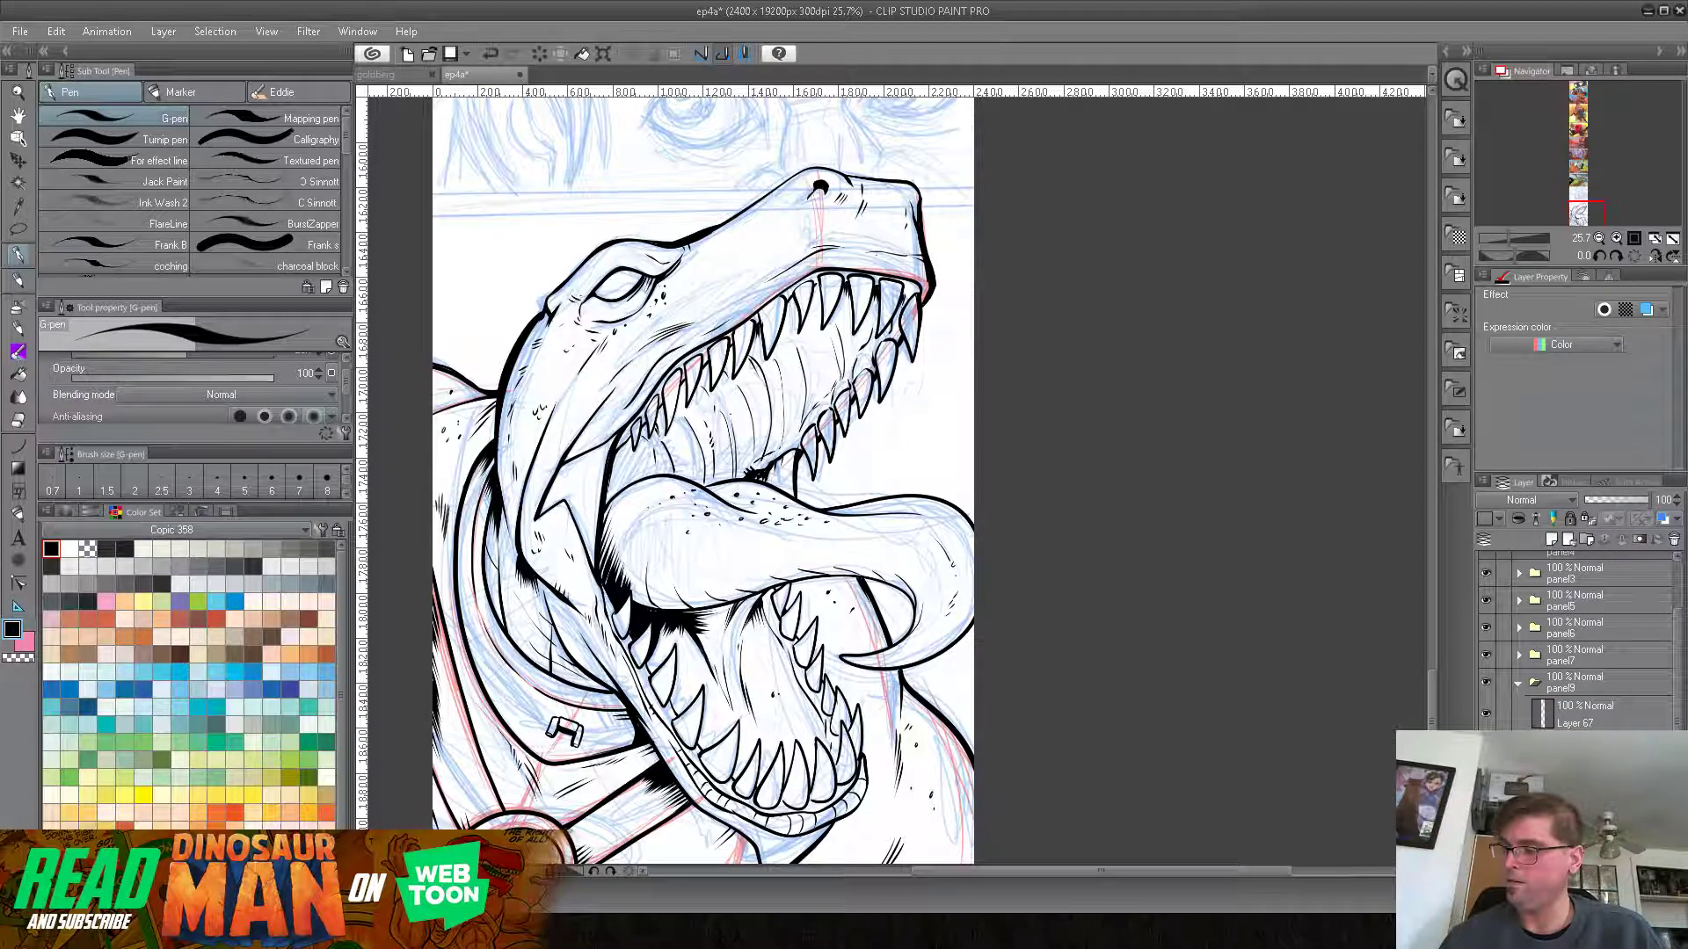
{"action": "left_click_drag", "start_coordinate": [629, 436], "coordinate": [604, 510]}
{"action": "left_click_drag", "start_coordinate": [625, 444], "coordinate": [603, 512]}
{"action": "left_click_drag", "start_coordinate": [631, 446], "coordinate": [603, 512]}
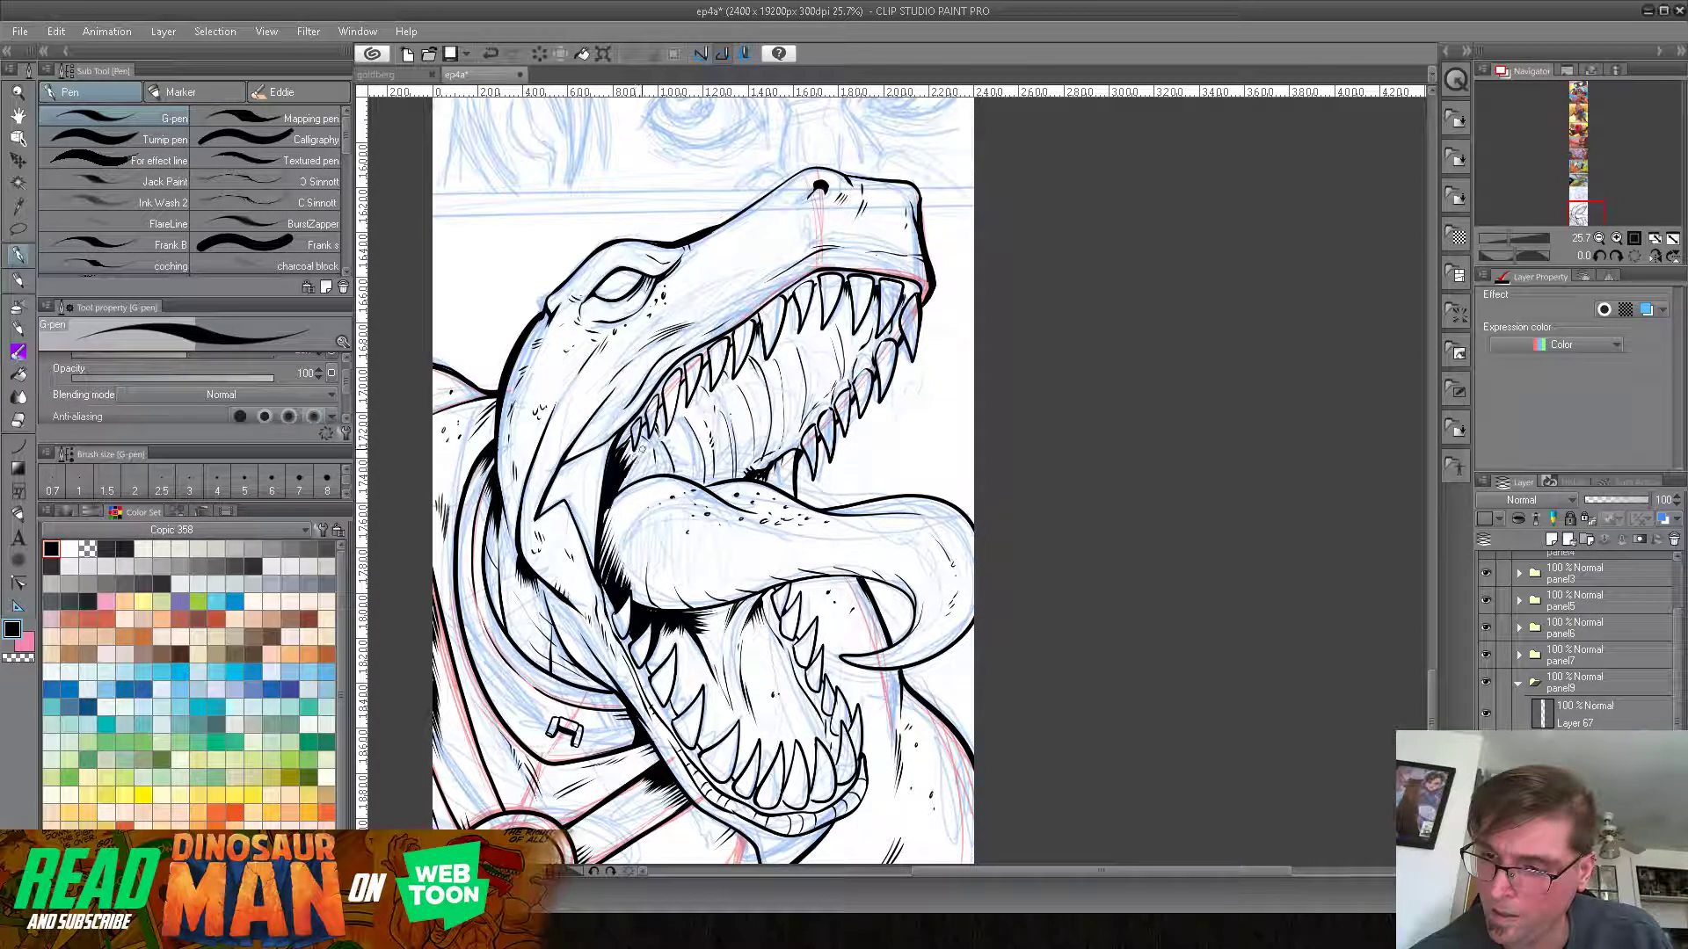
{"action": "left_click_drag", "start_coordinate": [643, 457], "coordinate": [598, 533]}
{"action": "left_click_drag", "start_coordinate": [630, 439], "coordinate": [613, 461]}
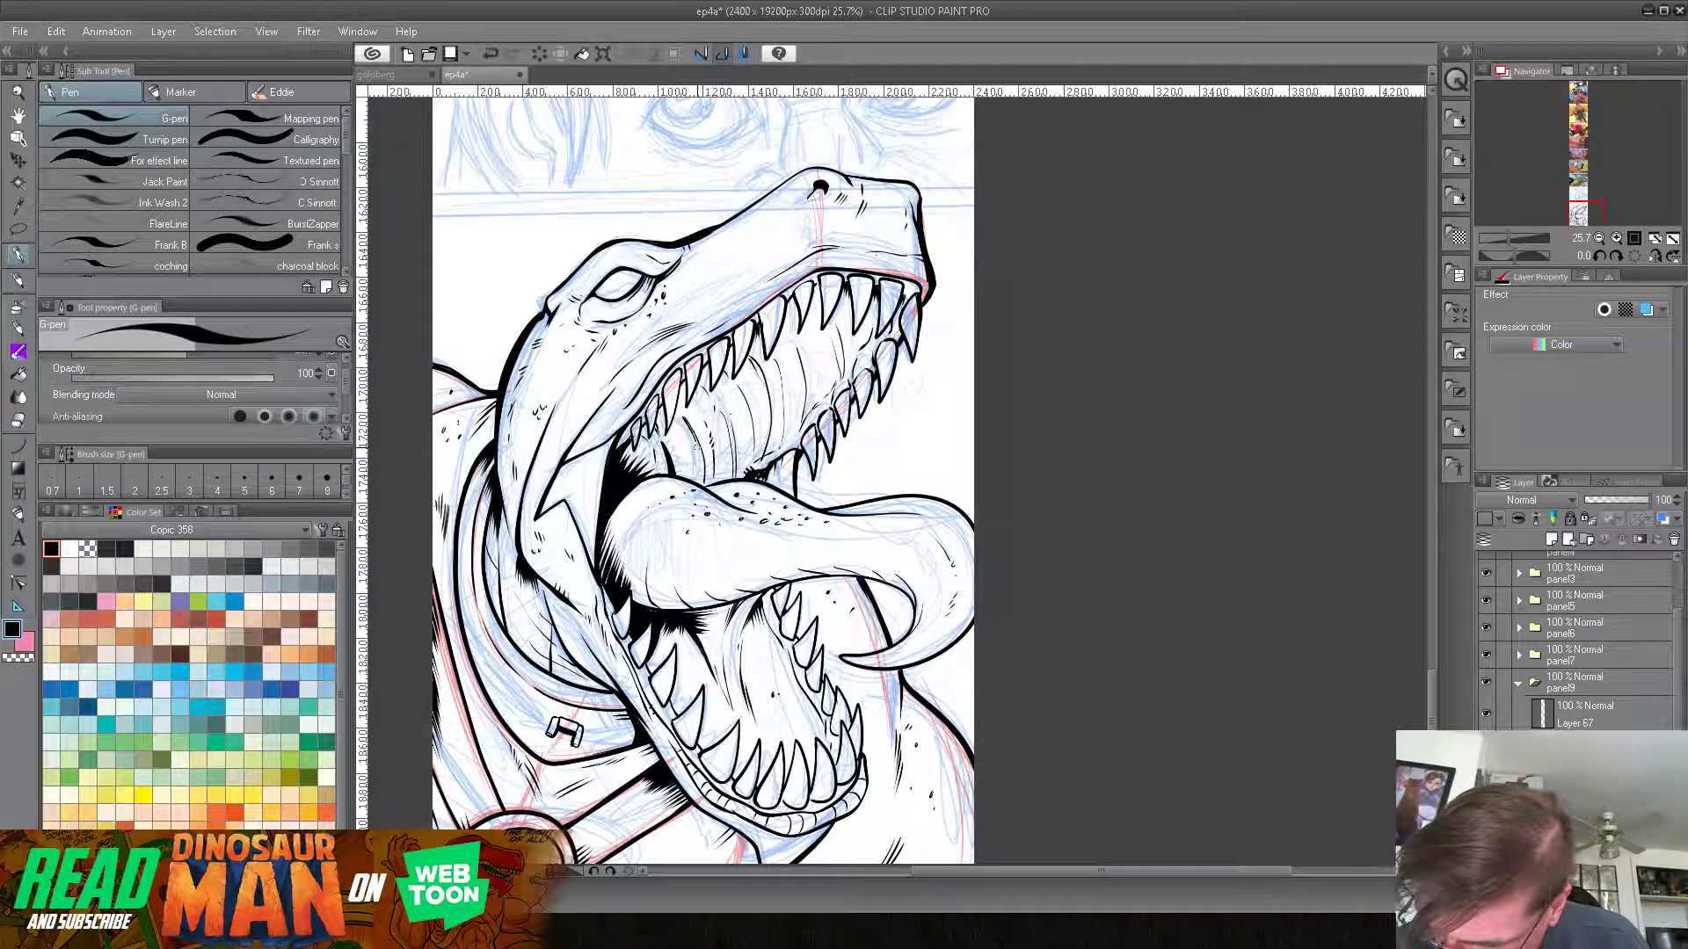
Step: Thicken the rear palate ridges with black and touch up the dark mouth corner using the transparent colour, returning to black ink
{"action": "mouse_move", "coordinate": [692, 429]}
{"action": "left_mouse_down"}
{"action": "mouse_move", "coordinate": [705, 492]}
{"action": "mouse_move", "coordinate": [691, 452]}
{"action": "mouse_move", "coordinate": [694, 484]}
{"action": "mouse_move", "coordinate": [681, 469]}
{"action": "left_mouse_up"}
{"action": "left_click_drag", "start_coordinate": [678, 460], "coordinate": [684, 484]}
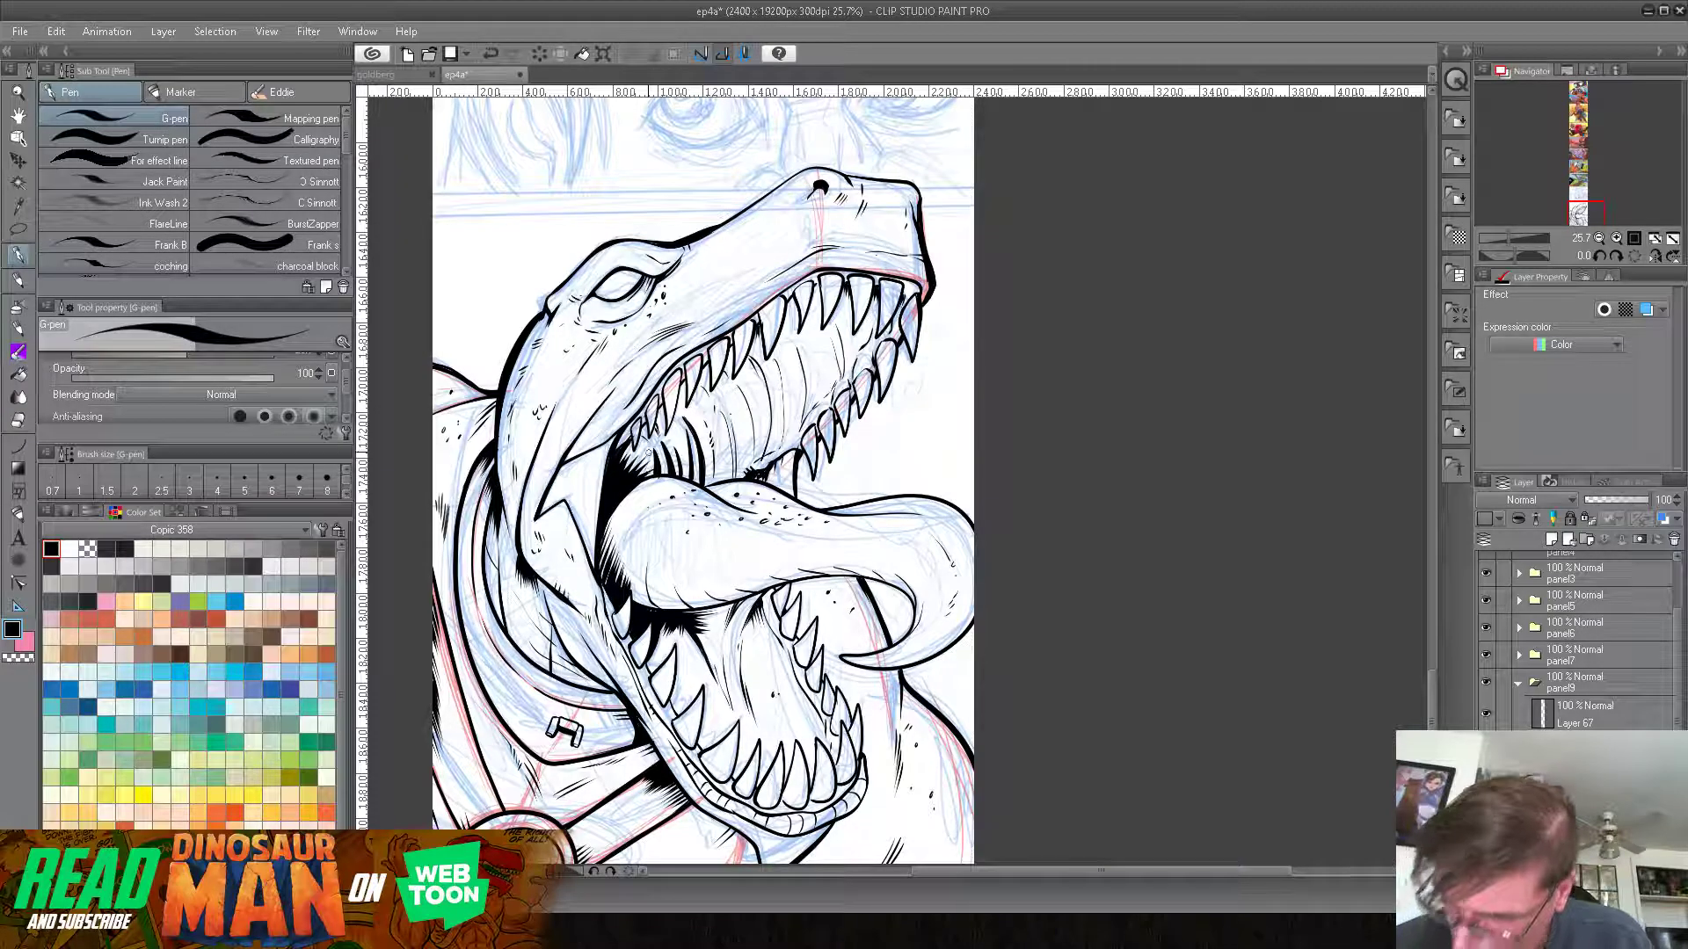
{"action": "left_click_drag", "start_coordinate": [657, 465], "coordinate": [636, 482]}
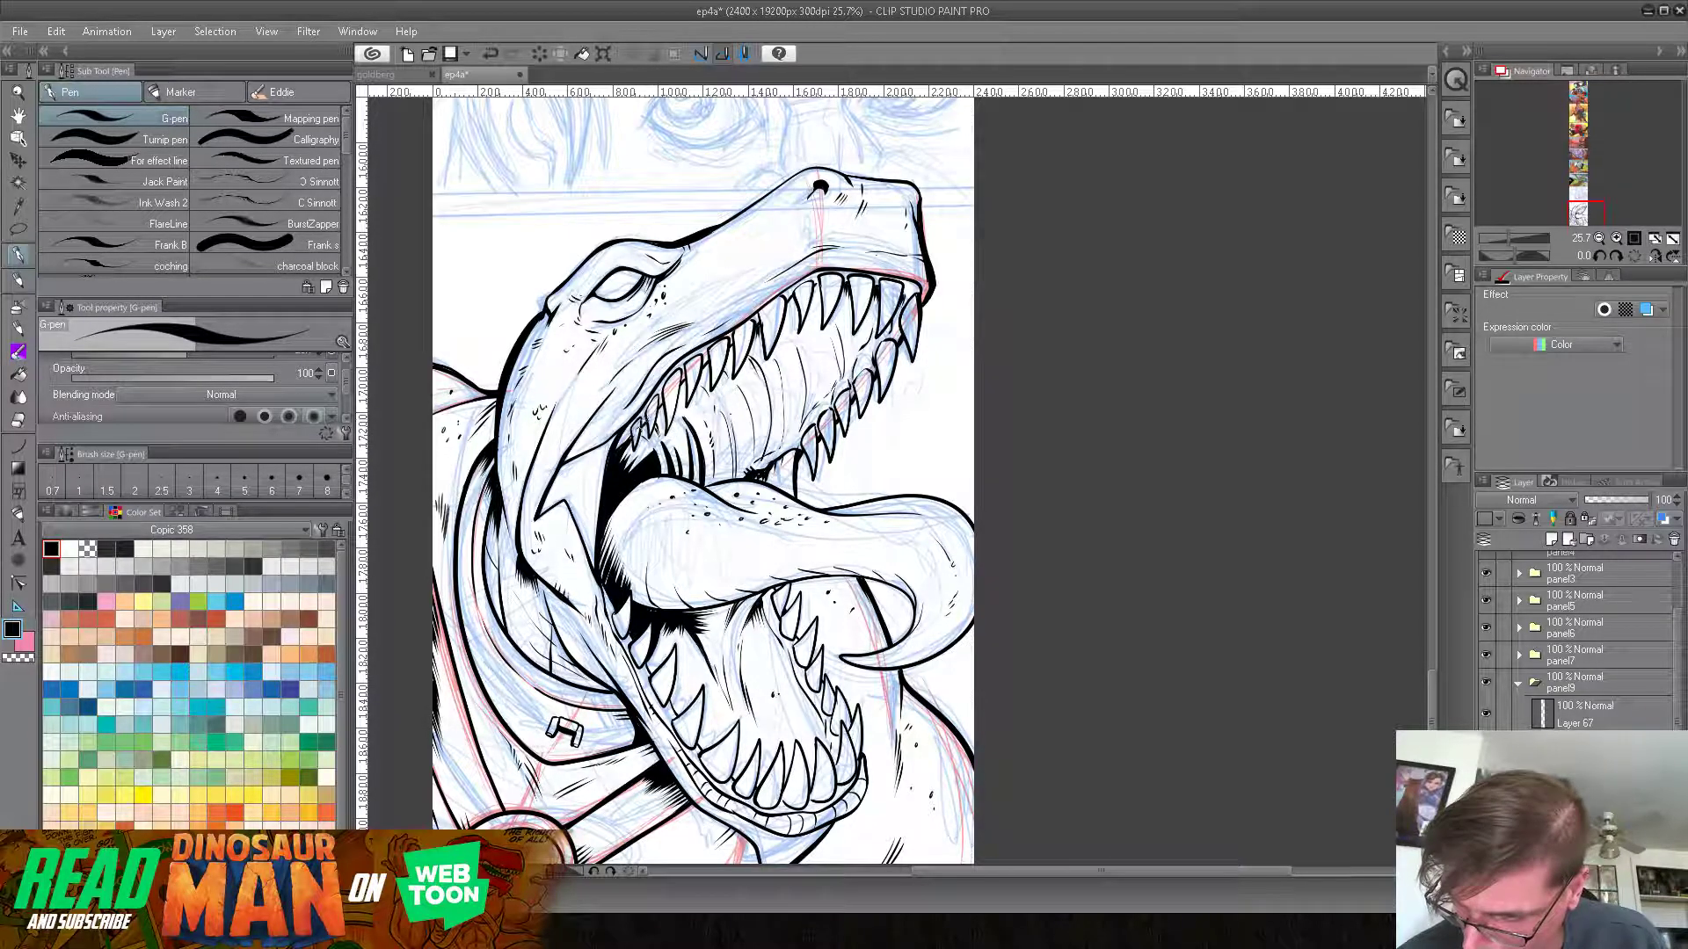
{"action": "left_click", "coordinate": [19, 657]}
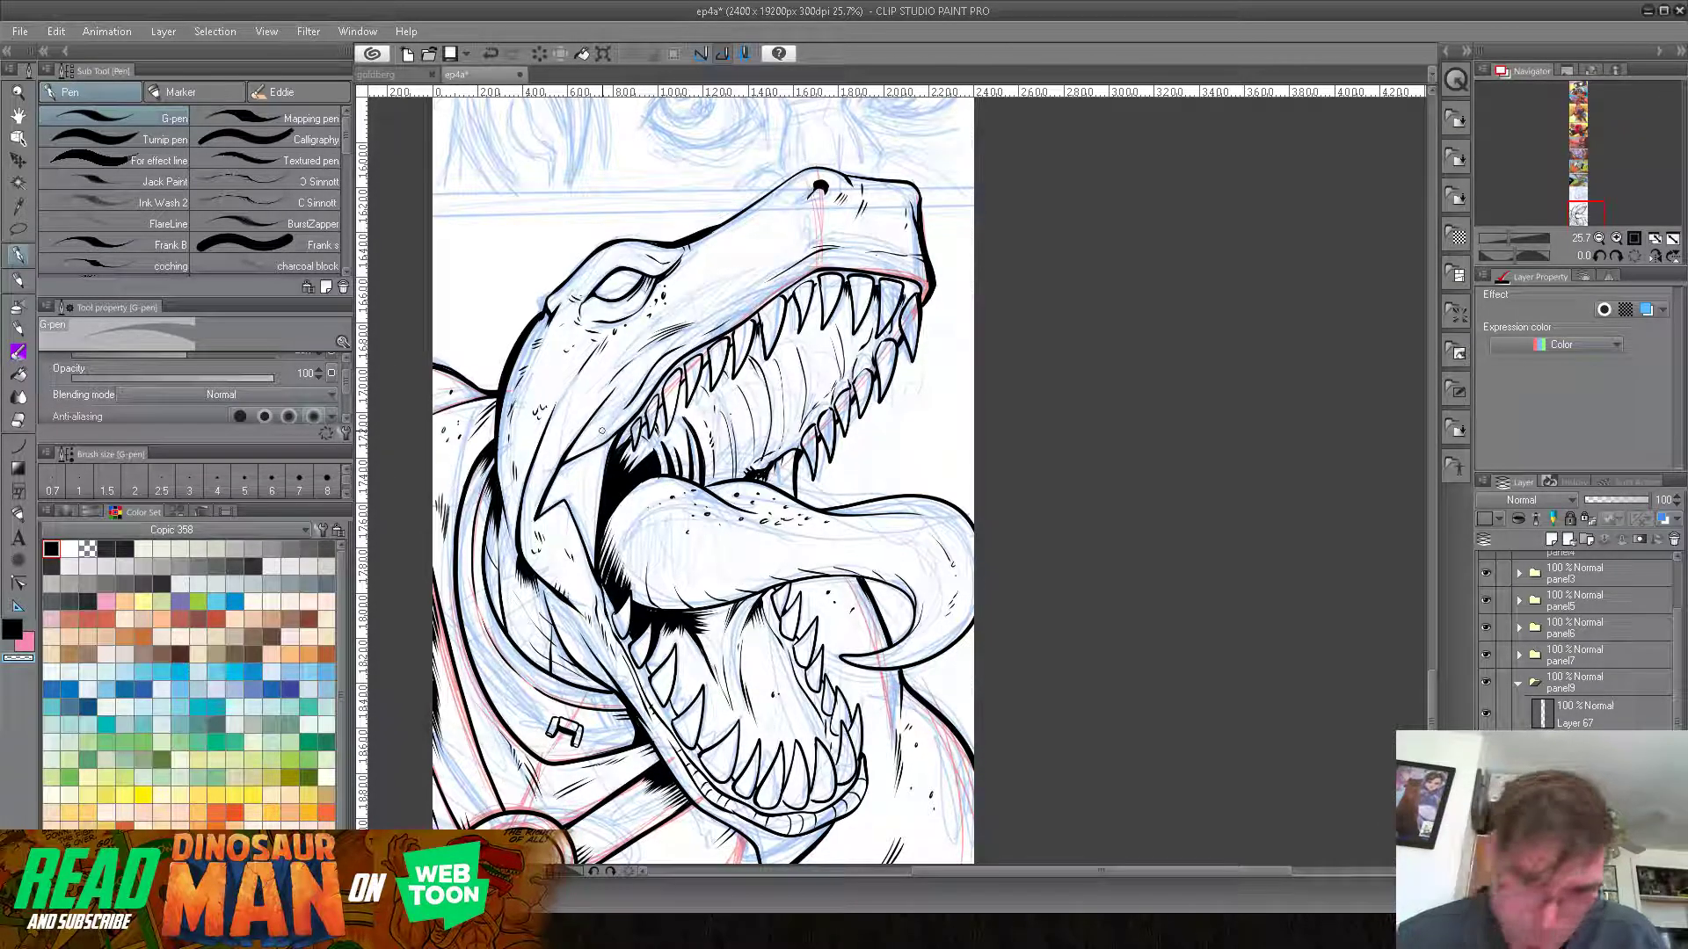
{"action": "left_click", "coordinate": [16, 632]}
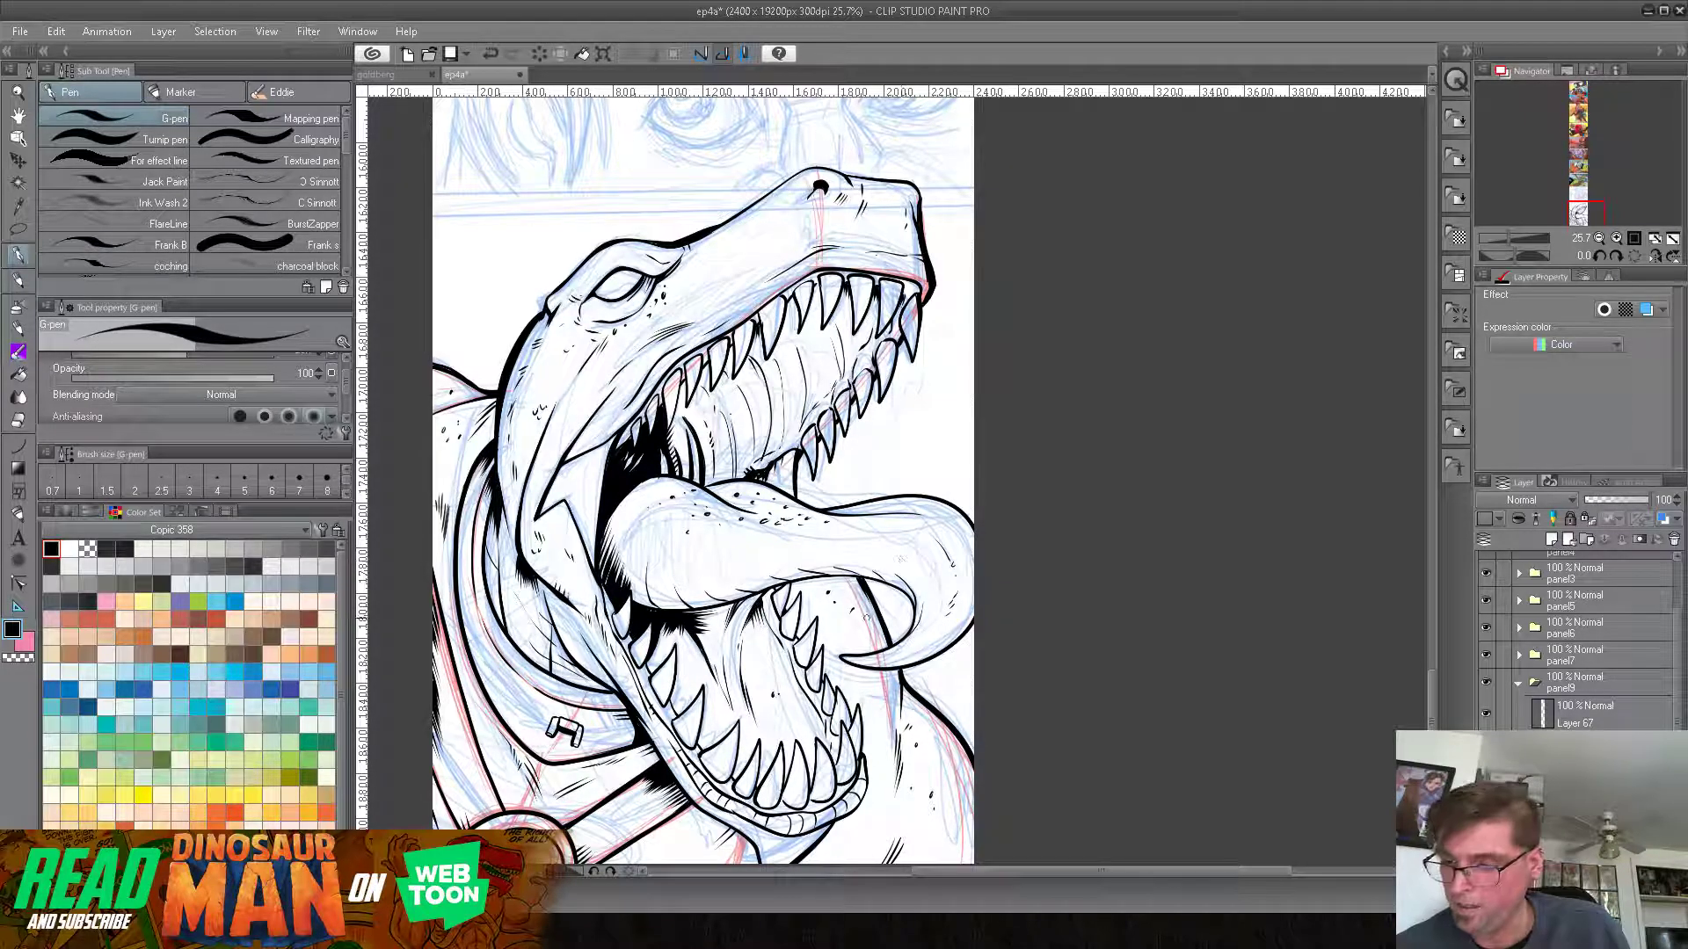
{"action": "left_click_drag", "start_coordinate": [703, 483], "coordinate": [796, 400]}
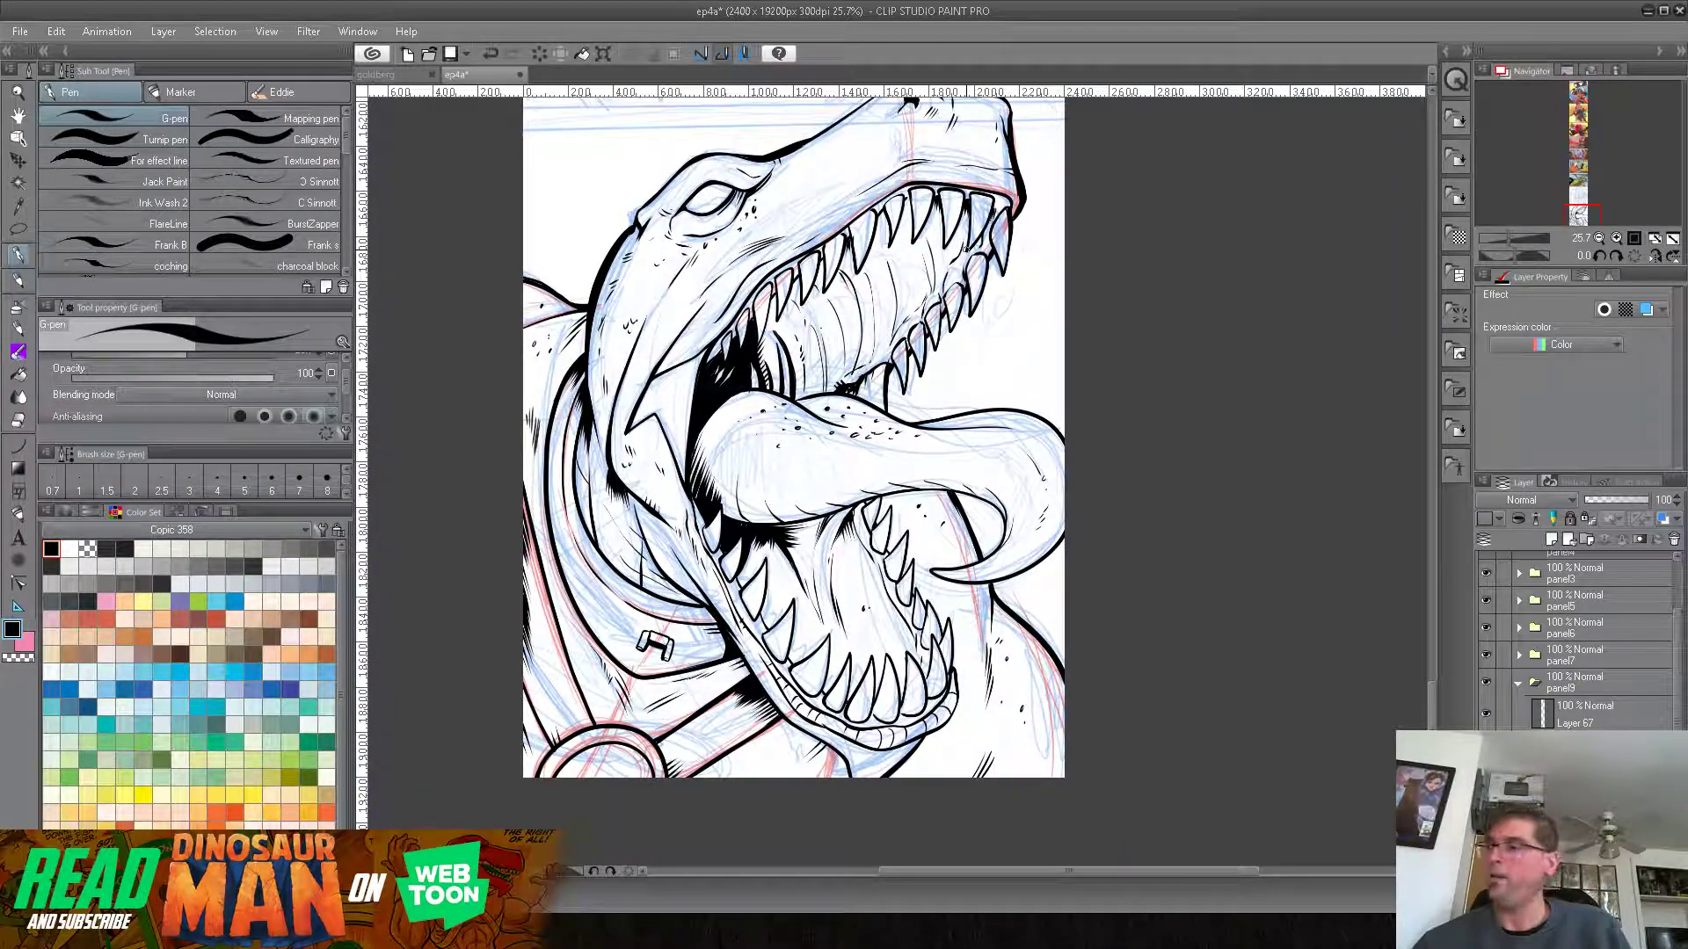
Step: Browse the effect line materials for a radial line pattern and highlight Saturated line 02
{"action": "left_click_drag", "start_coordinate": [1507, 235], "coordinate": [1505, 236]}
{"action": "left_click_drag", "start_coordinate": [1004, 329], "coordinate": [968, 410]}
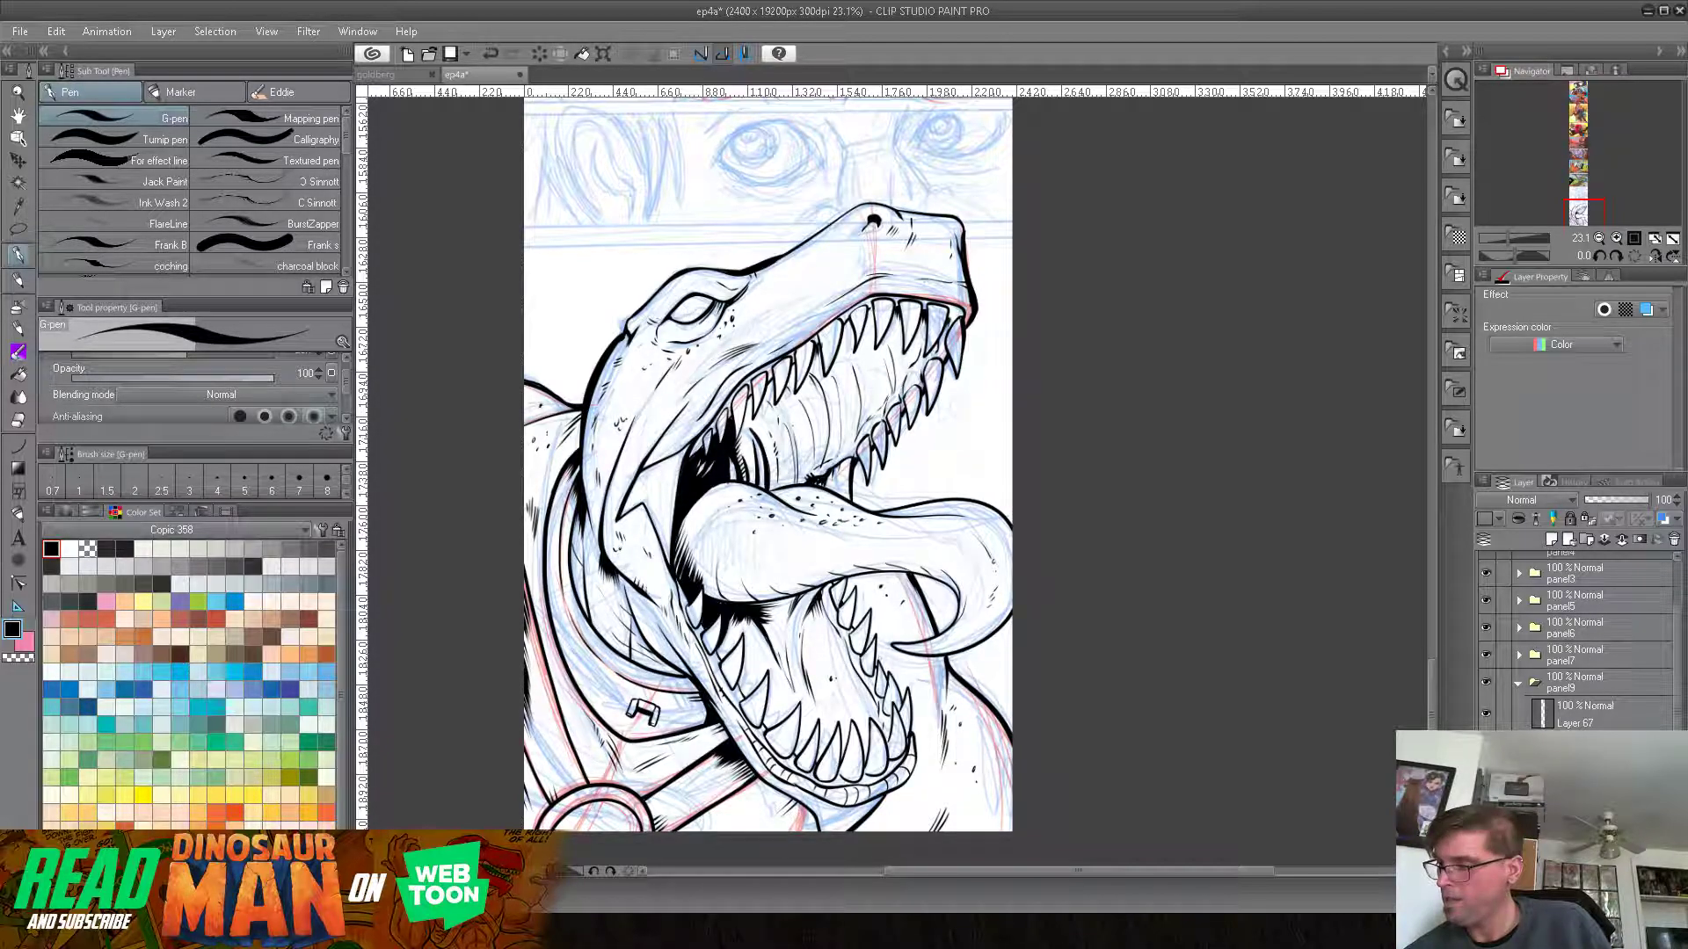
{"action": "left_click", "coordinate": [1457, 312]}
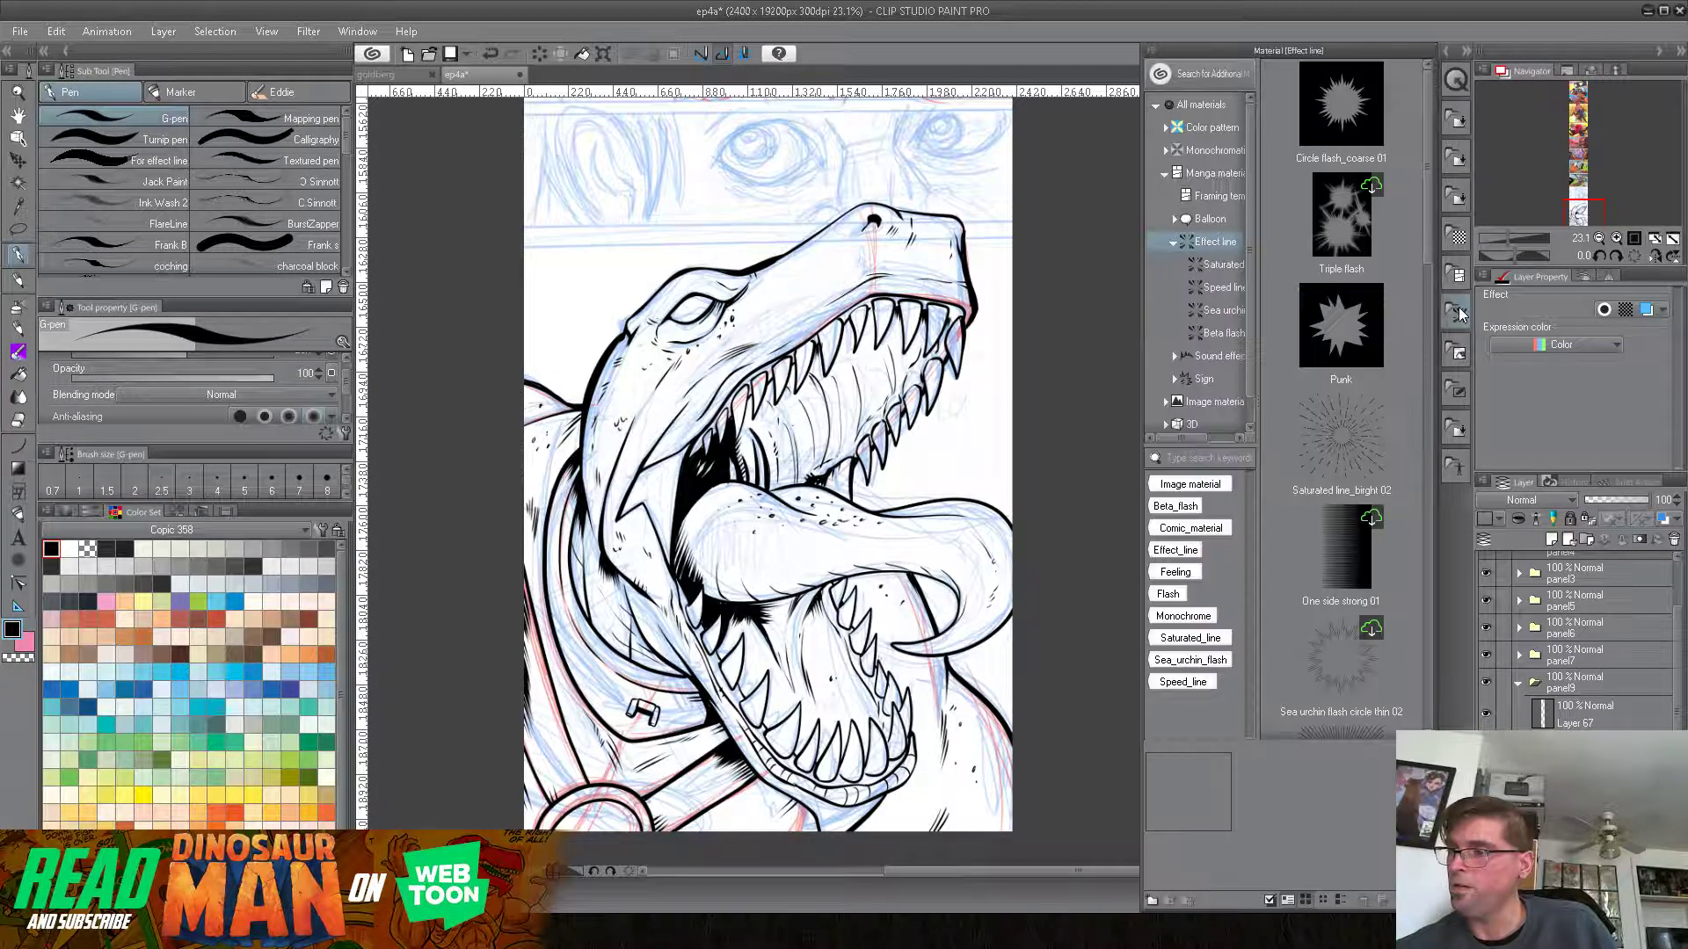
{"action": "scroll", "coordinate": [1428, 297], "scroll_direction": "down", "scroll_amount": 2}
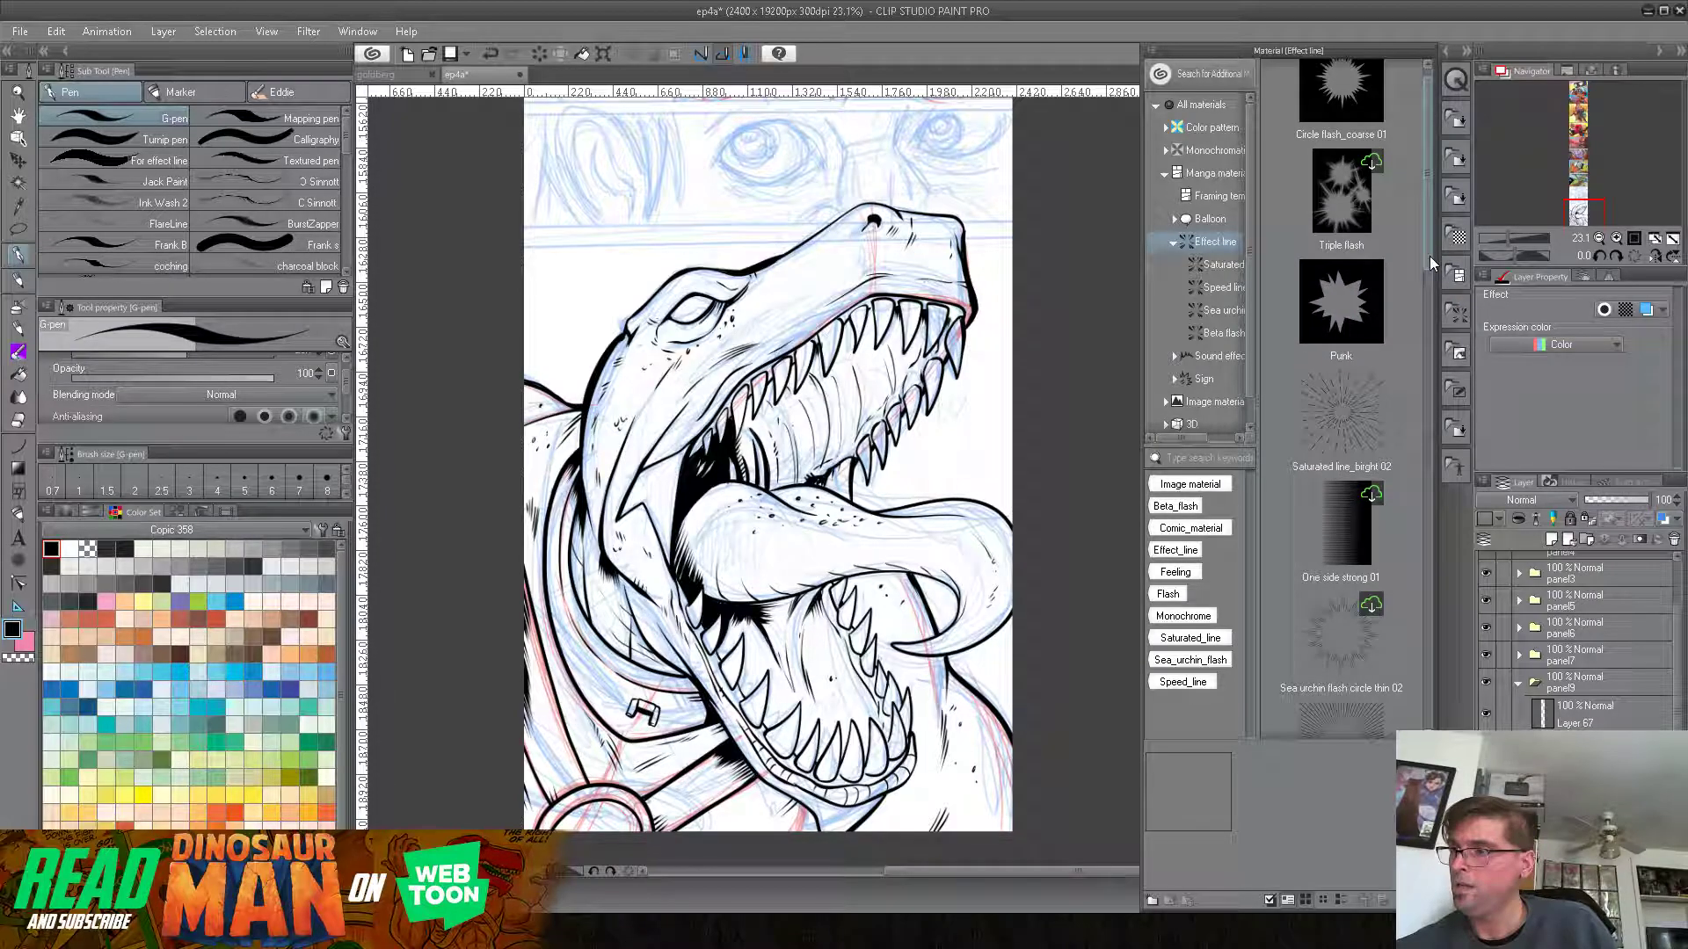
{"action": "scroll", "coordinate": [1397, 369], "scroll_direction": "down", "scroll_amount": 3}
{"action": "left_click", "coordinate": [1365, 427]}
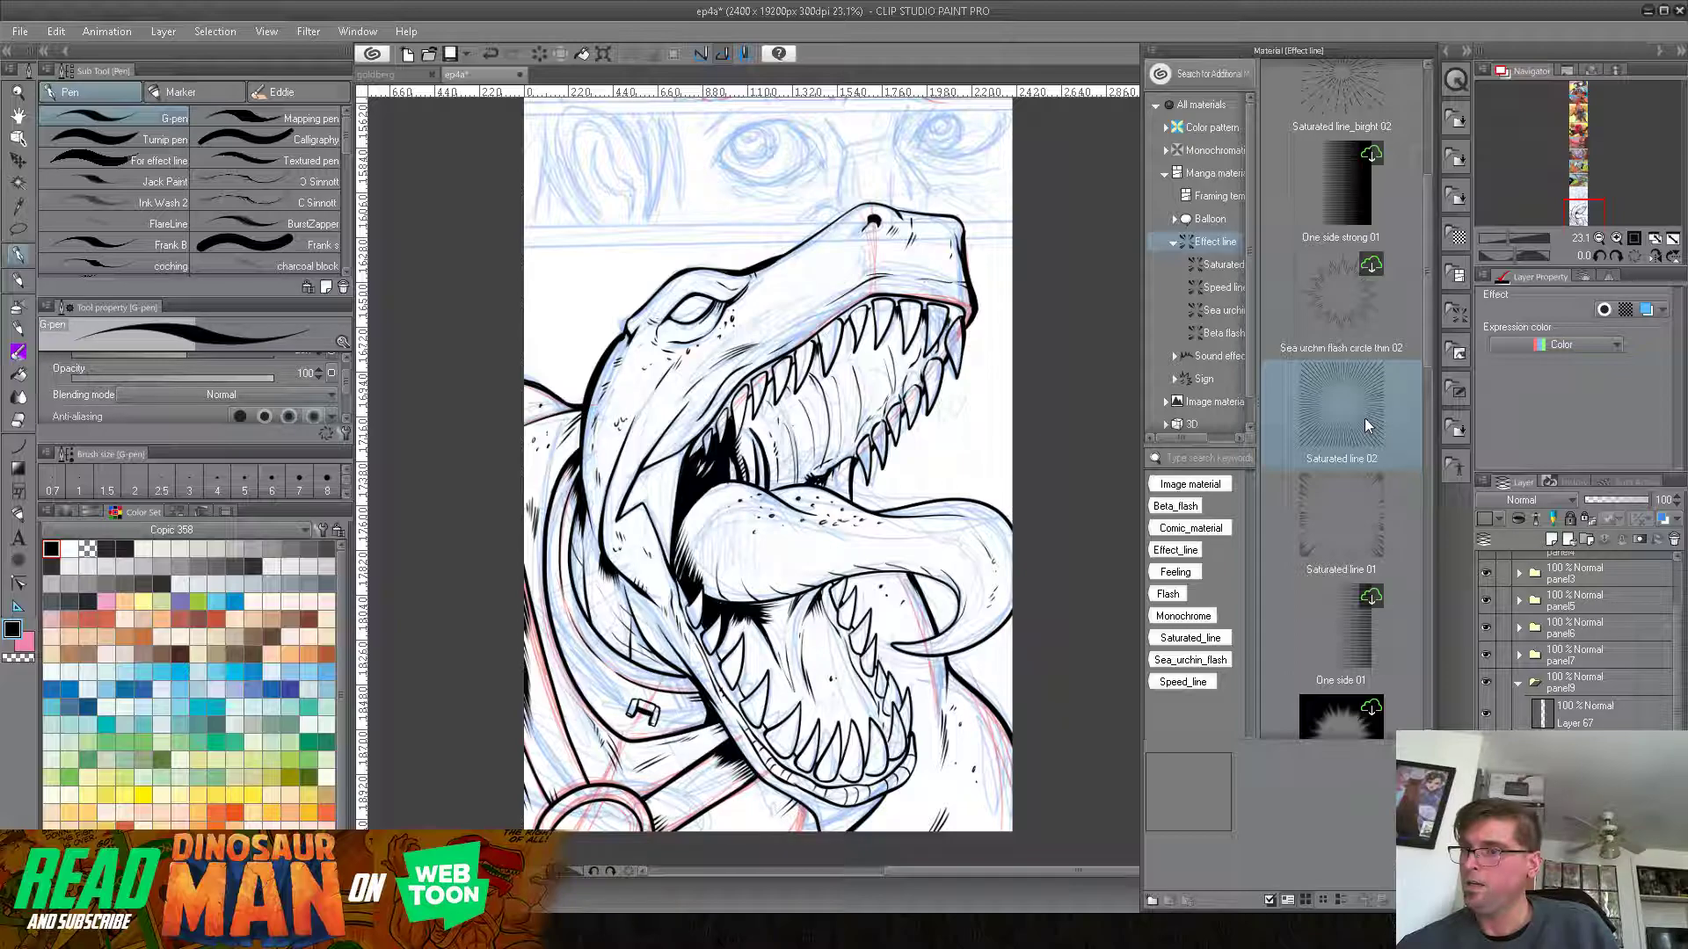
Step: Select the whole of panel 9 with a rectangular marquee and place the Saturated line 02 material inside that selection
{"action": "left_click", "coordinate": [18, 229]}
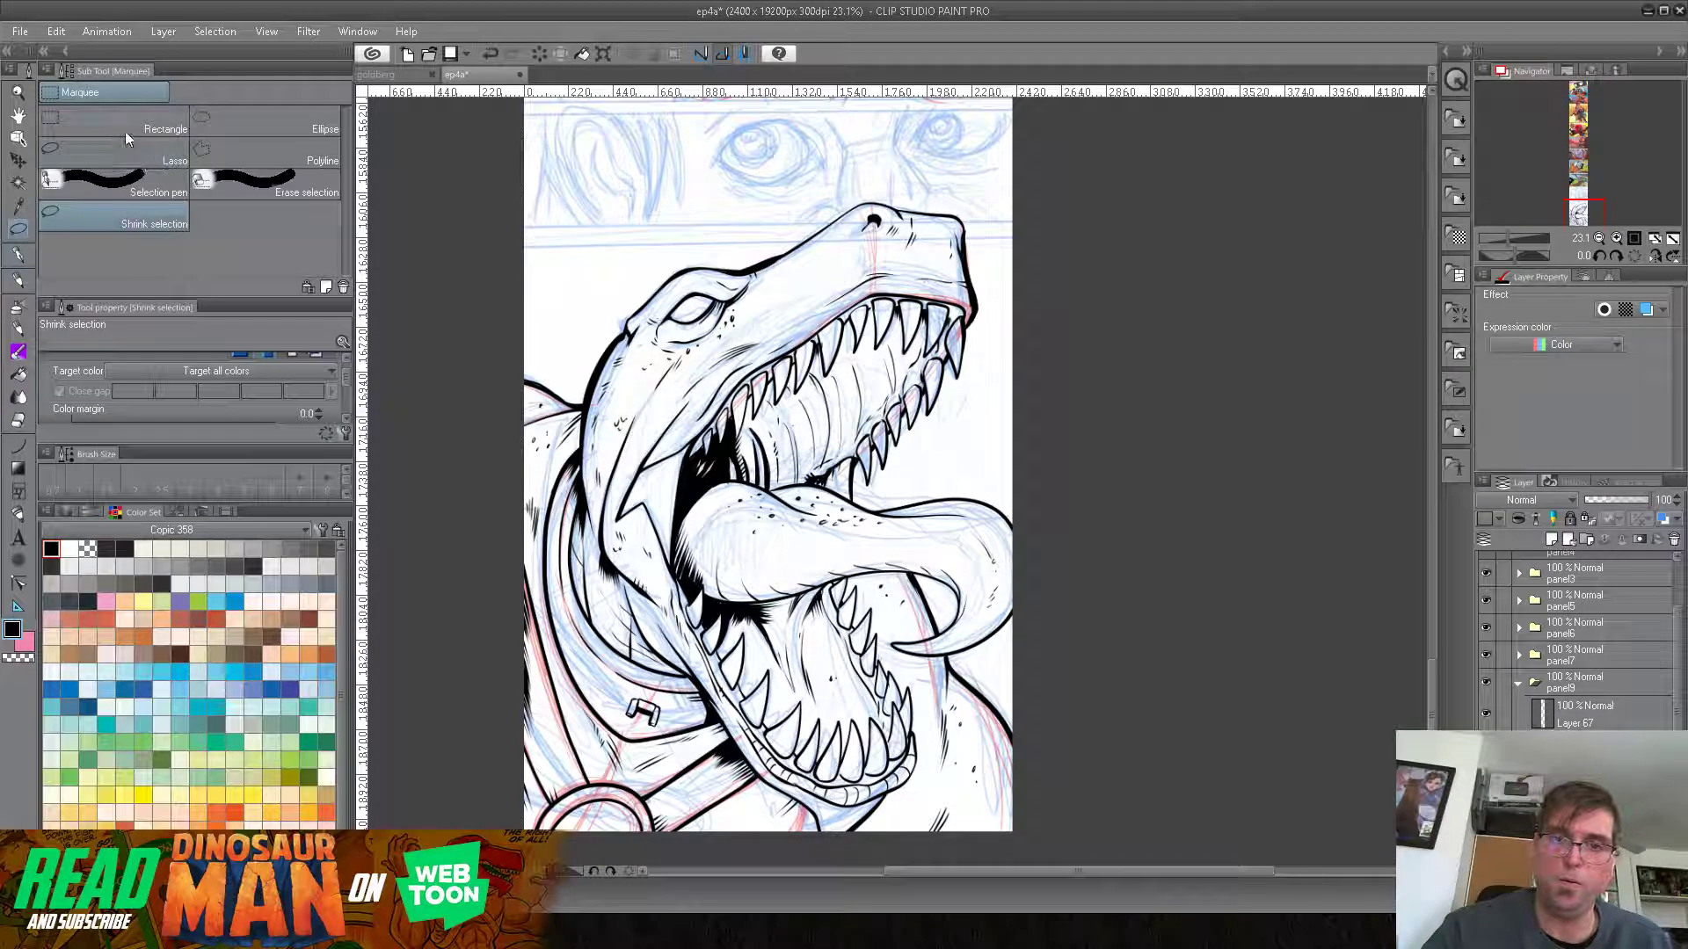
{"action": "left_click_drag", "start_coordinate": [525, 247], "coordinate": [1013, 830]}
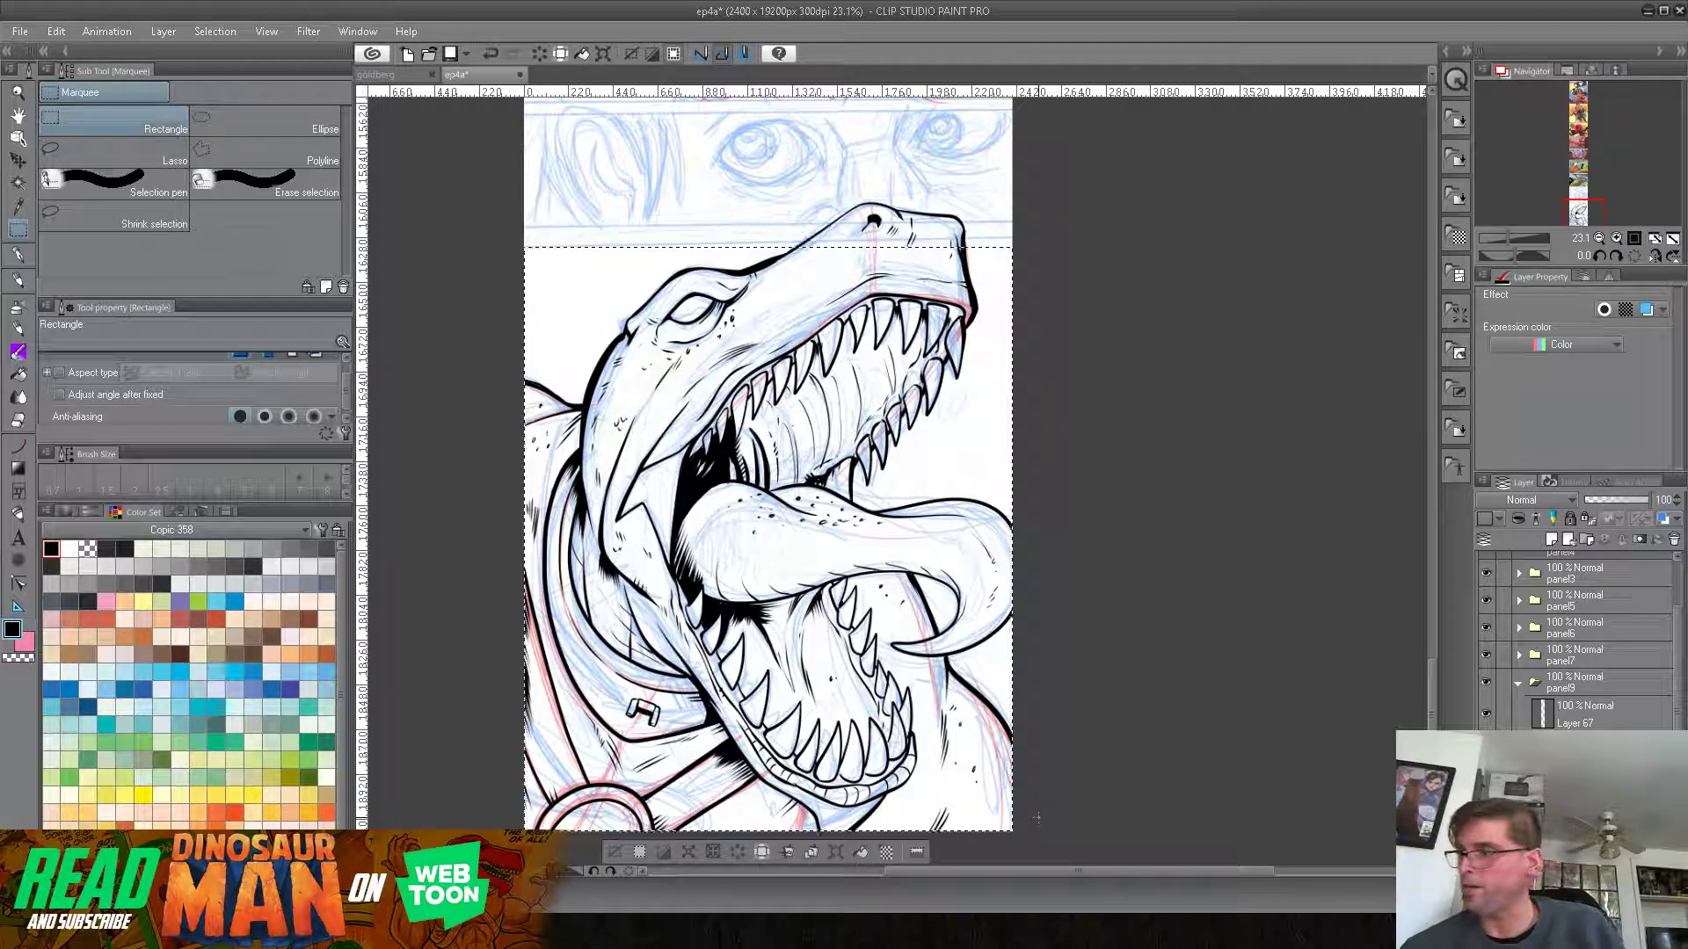
{"action": "left_click", "coordinate": [1457, 313]}
{"action": "left_click_drag", "start_coordinate": [1425, 273], "coordinate": [1425, 375]}
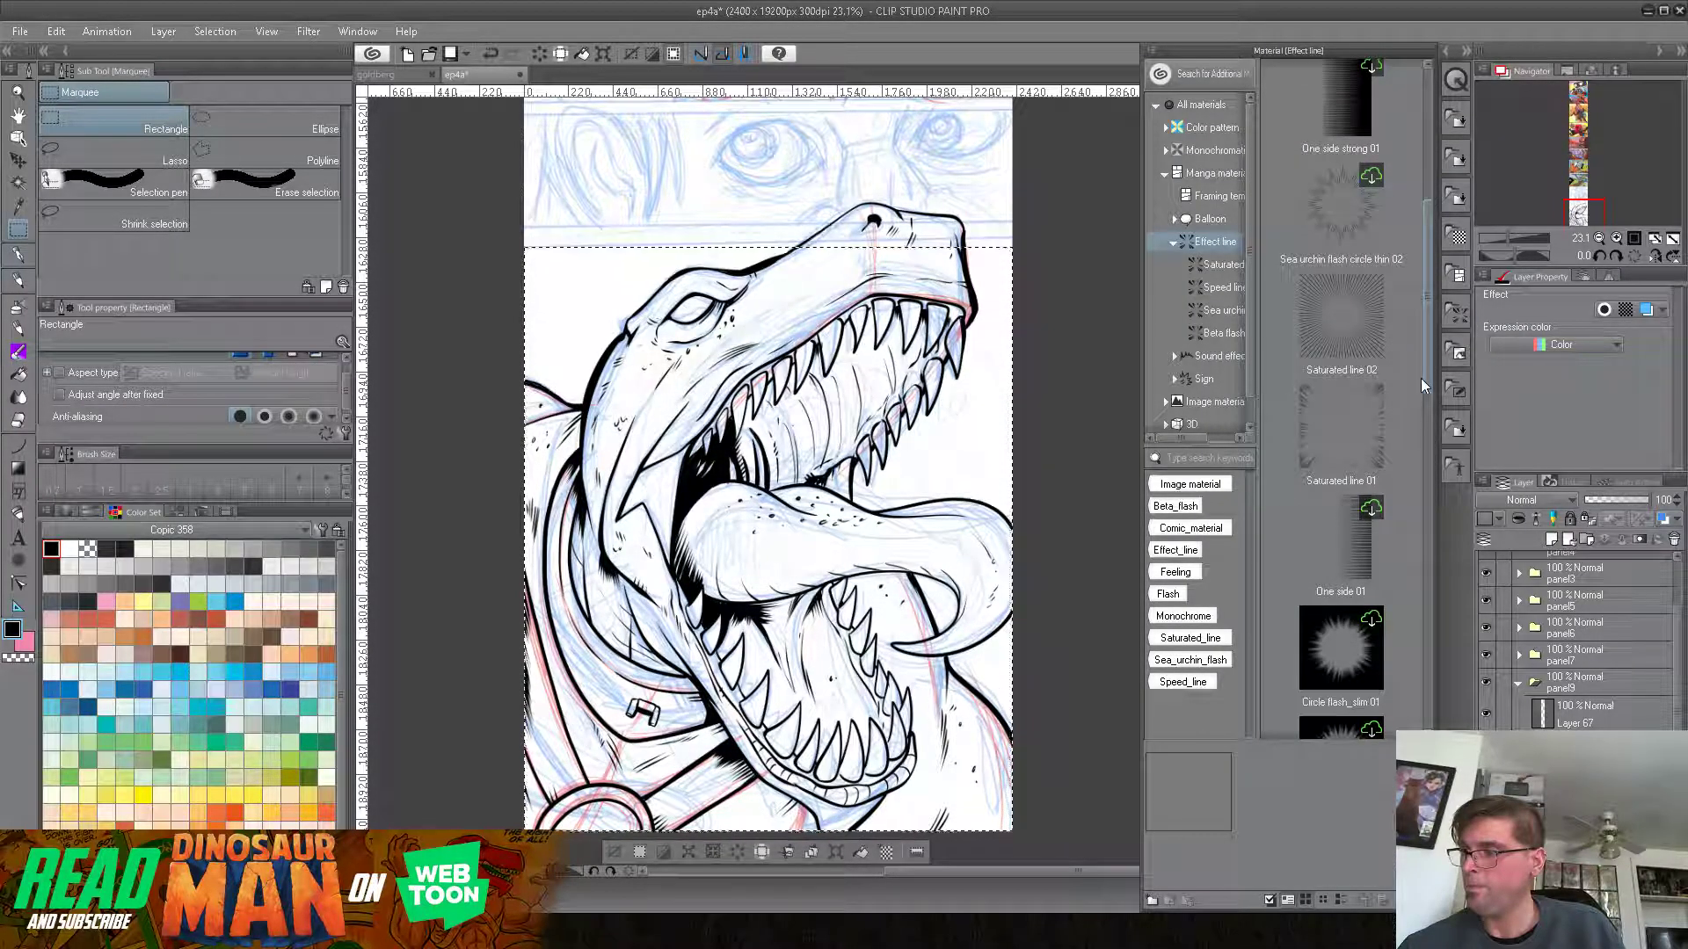
{"action": "left_click", "coordinate": [1338, 334]}
{"action": "left_click_drag", "start_coordinate": [1338, 334], "coordinate": [860, 465]}
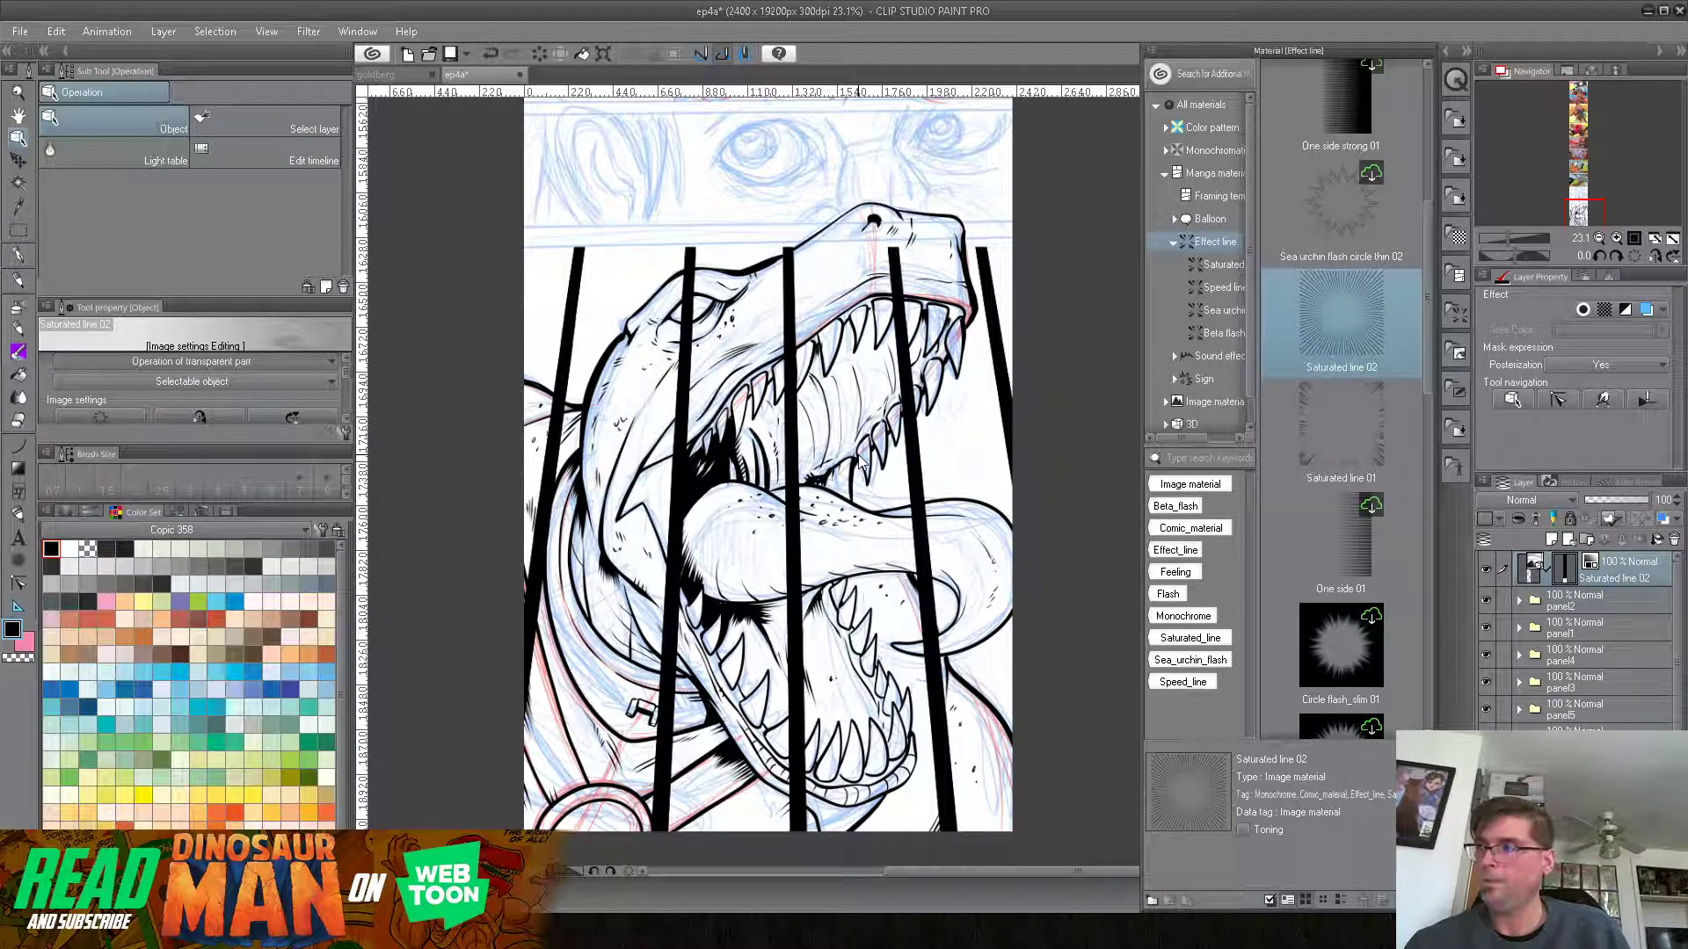
Step: Try to transform the masked effect lines, undo the stray canvas change and delete the Saturated line 02 layer
{"action": "left_click_drag", "start_coordinate": [1506, 235], "coordinate": [1491, 241]}
{"action": "left_click_drag", "start_coordinate": [1191, 538], "coordinate": [1004, 357]}
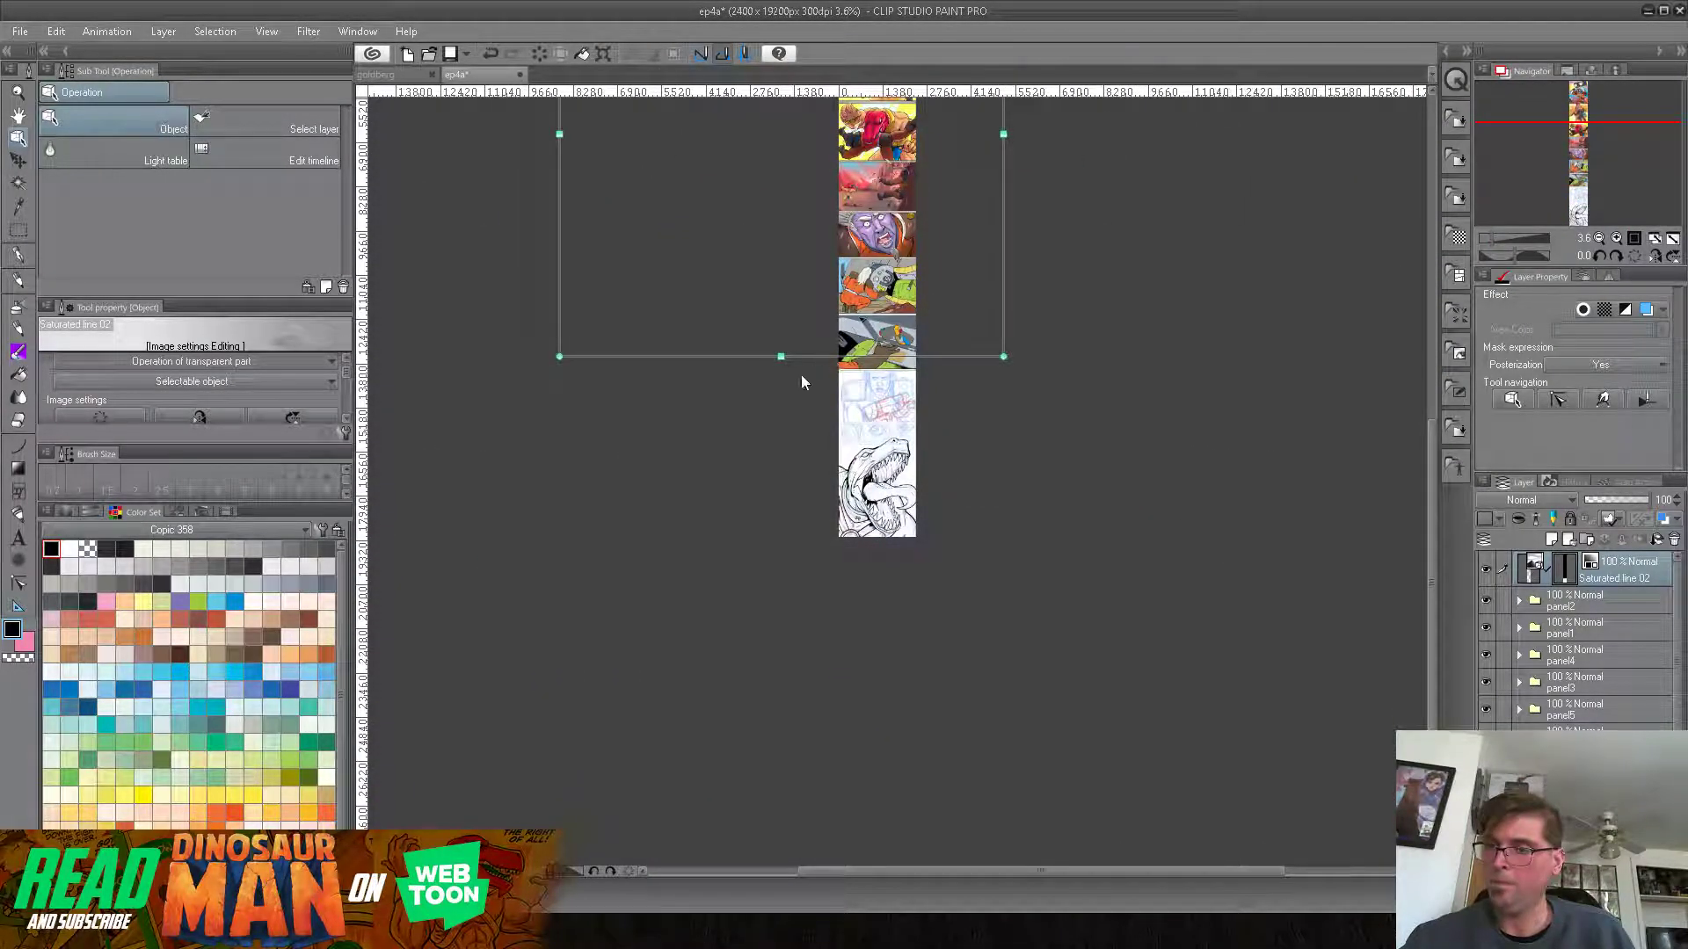
{"action": "key", "text": "Return"}
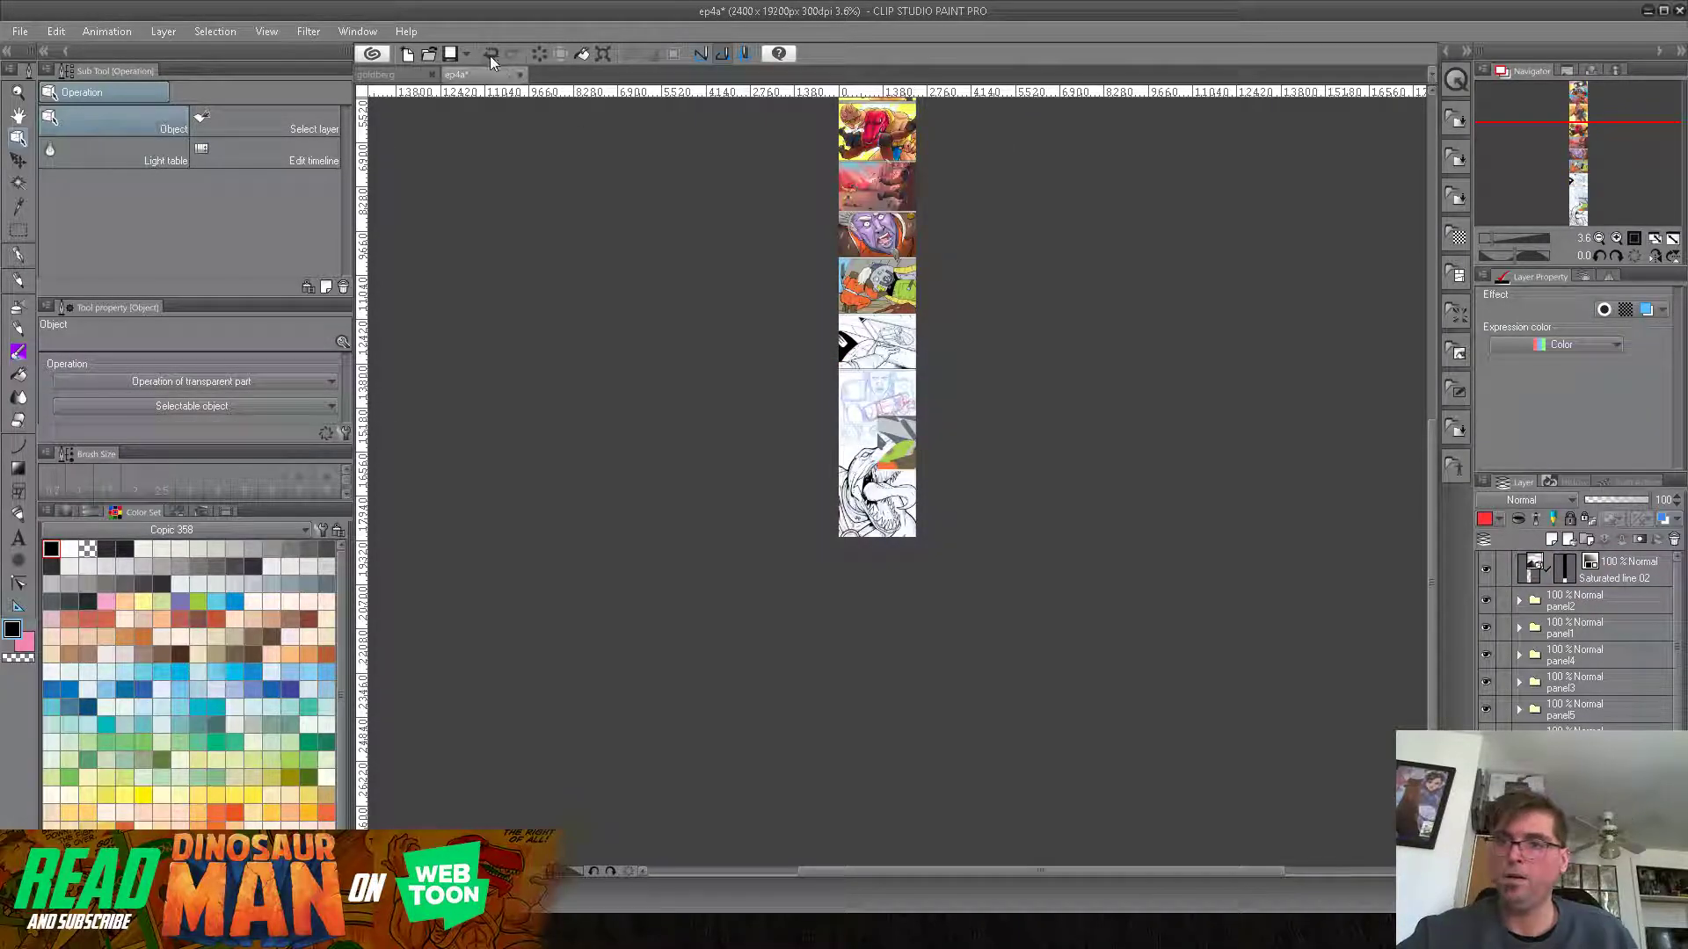
{"action": "left_click", "coordinate": [489, 54]}
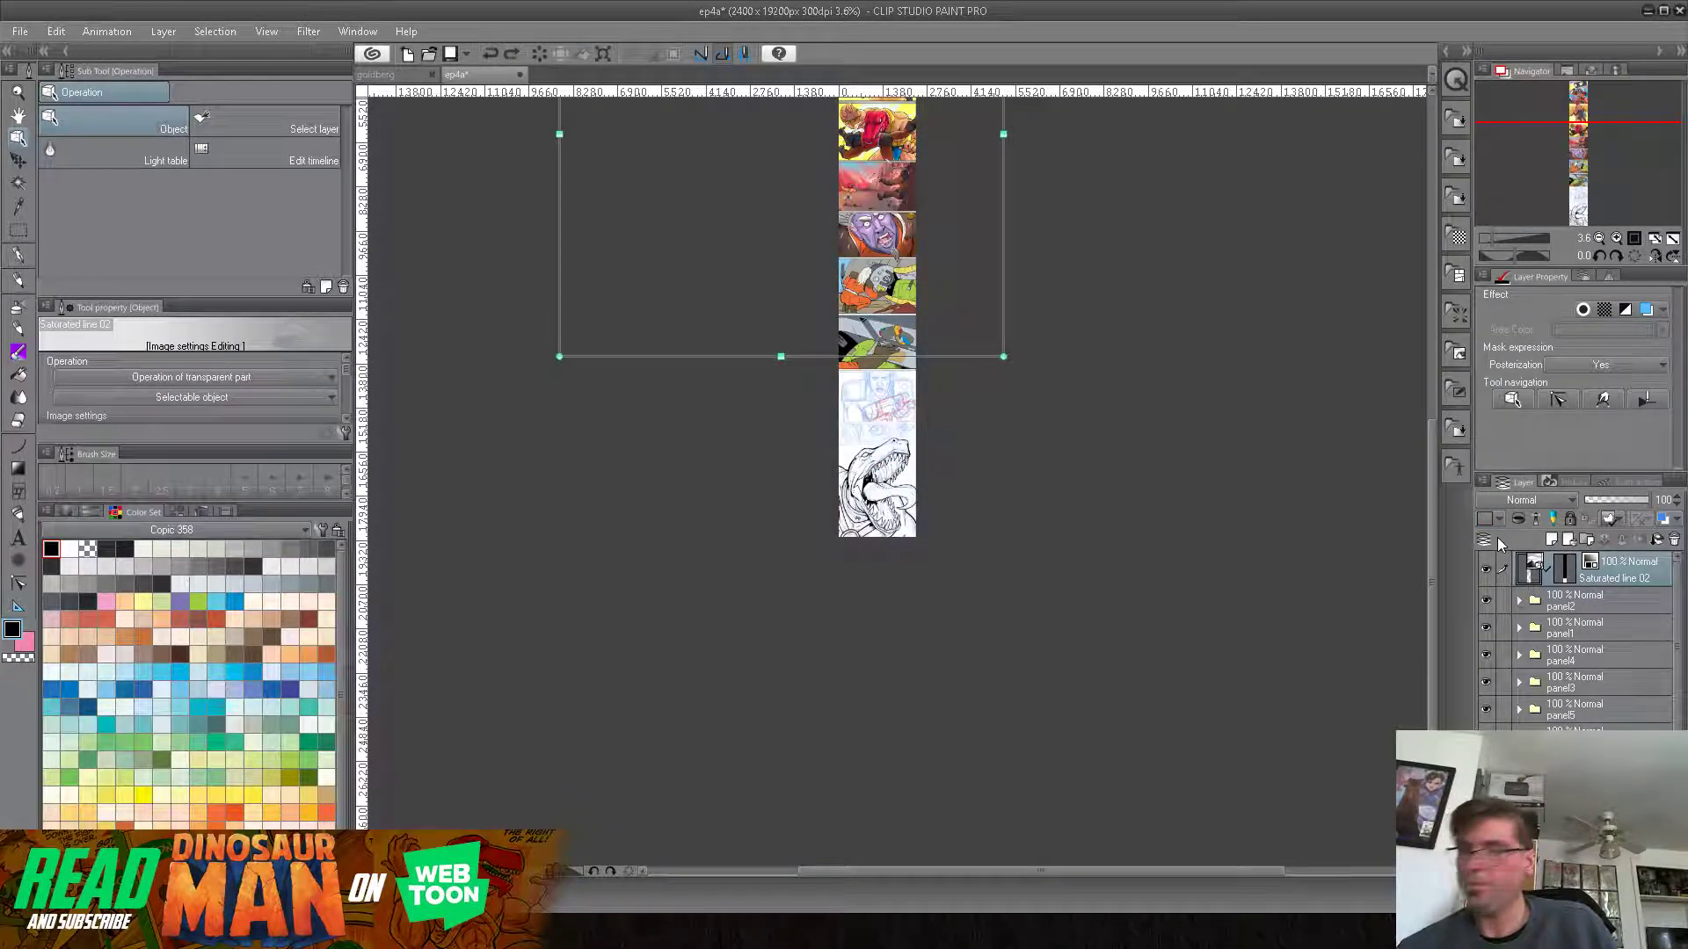
{"action": "left_click", "coordinate": [17, 160]}
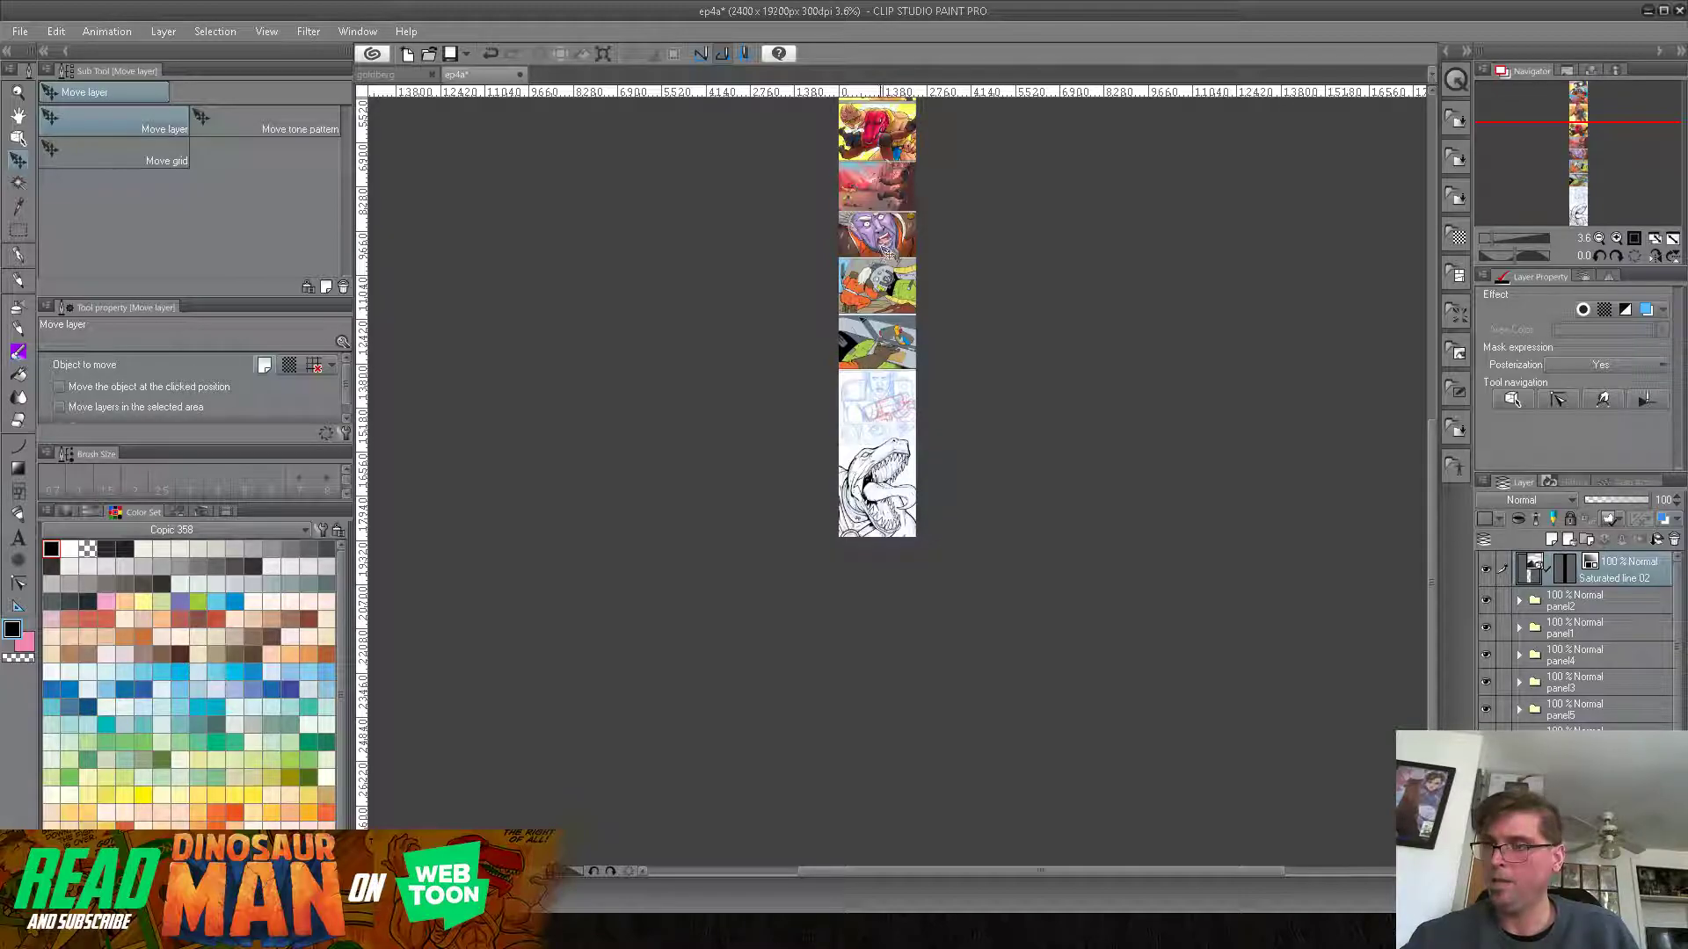
{"action": "left_click", "coordinate": [1673, 542]}
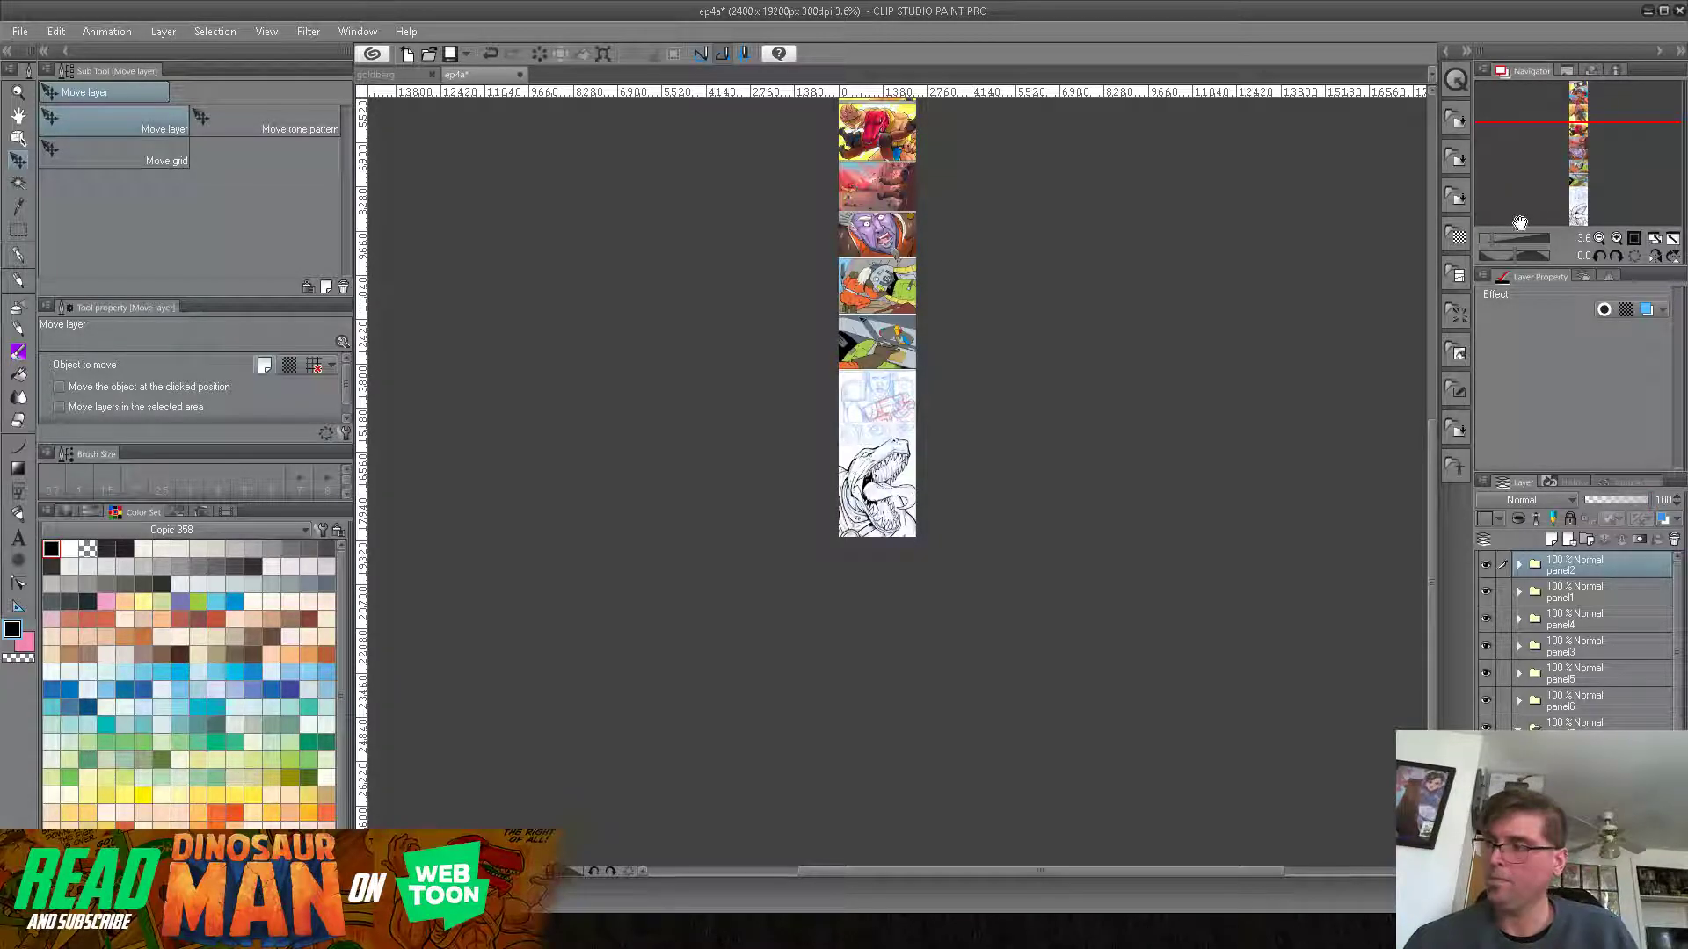
Step: Place the Saturated line 02 material on the canvas again, this time without any selection
{"action": "left_click_drag", "start_coordinate": [1493, 240], "coordinate": [1519, 235]}
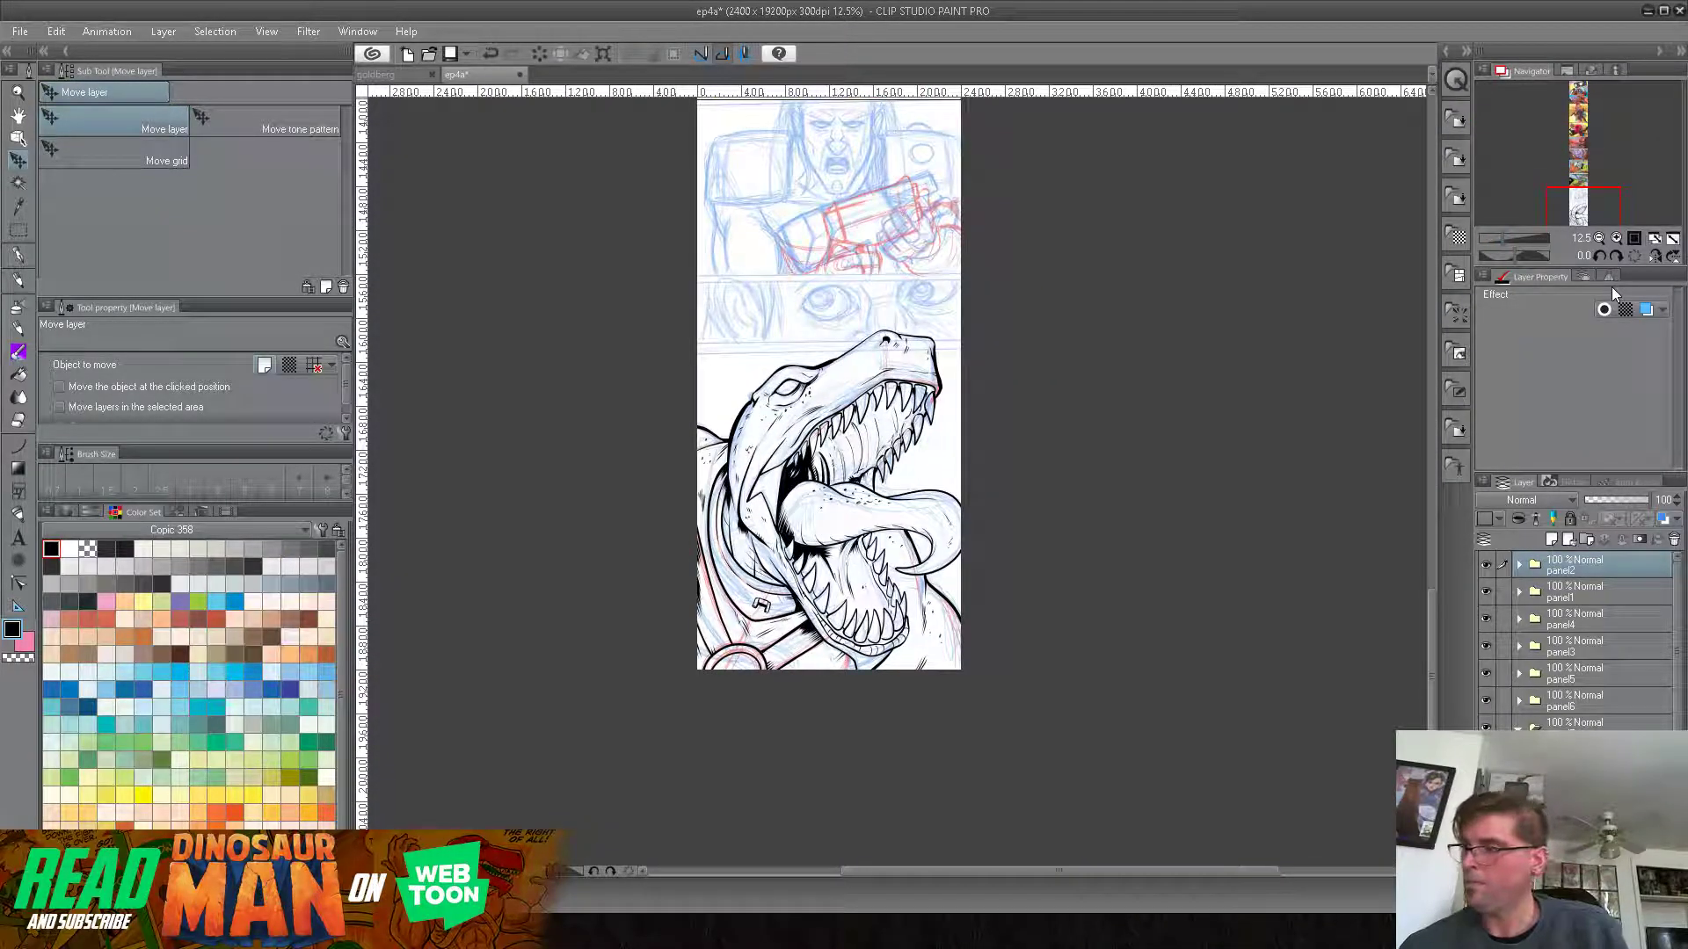
{"action": "left_click", "coordinate": [1457, 313]}
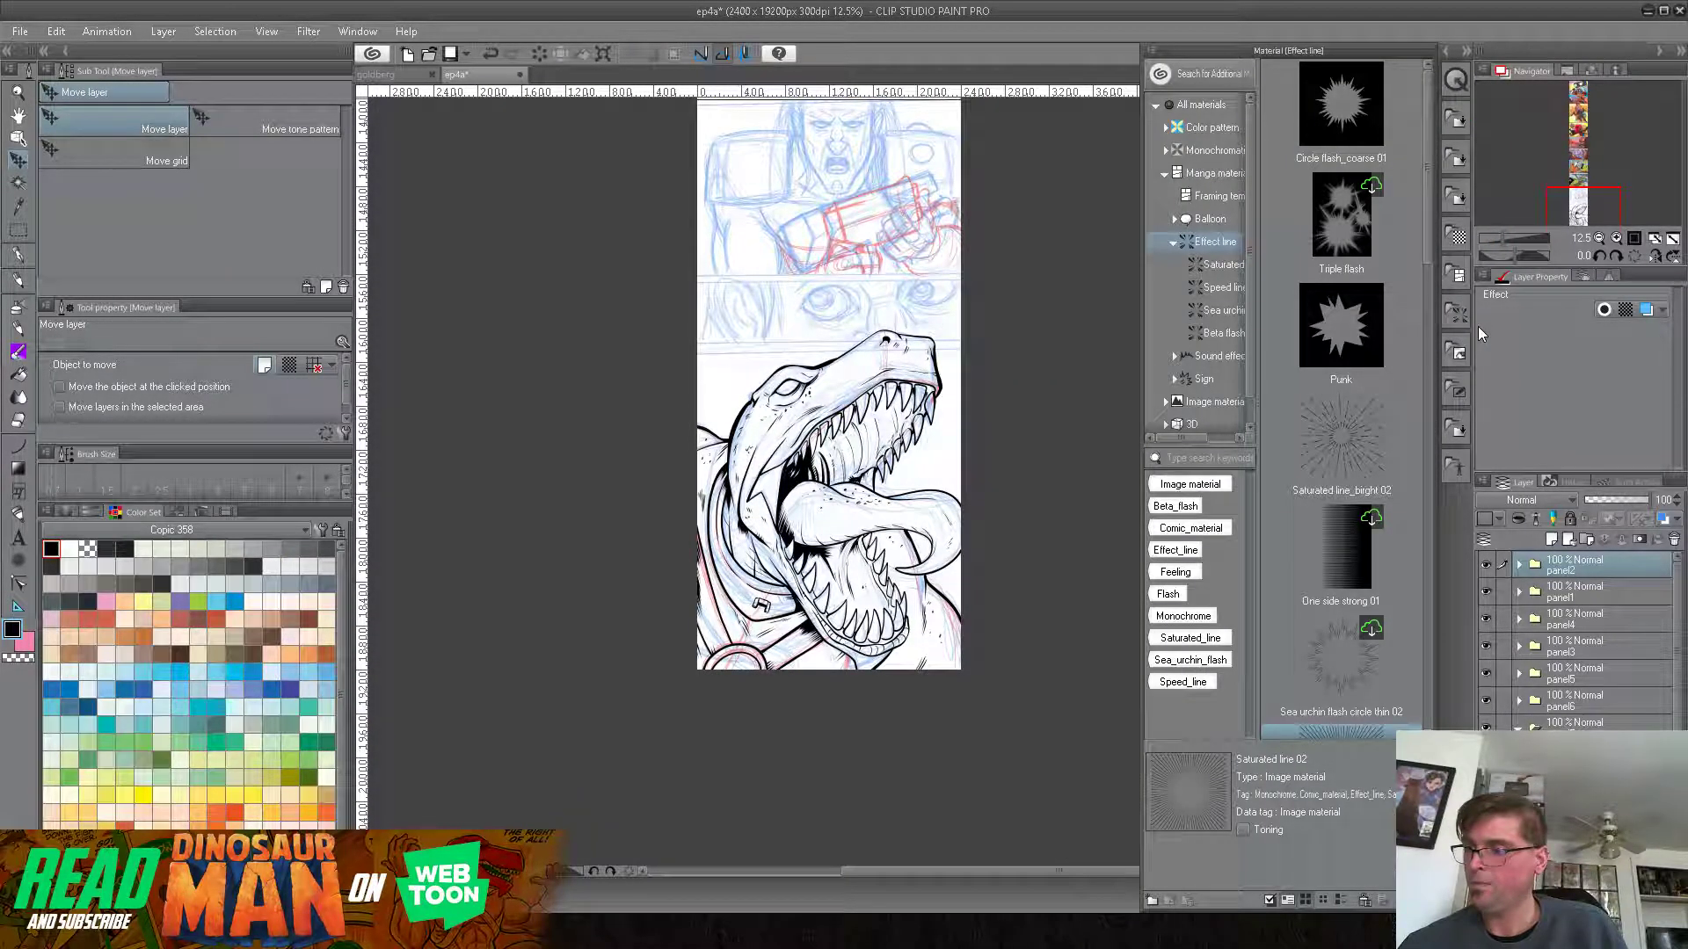
{"action": "scroll", "coordinate": [1354, 448], "scroll_direction": "down", "scroll_amount": 3}
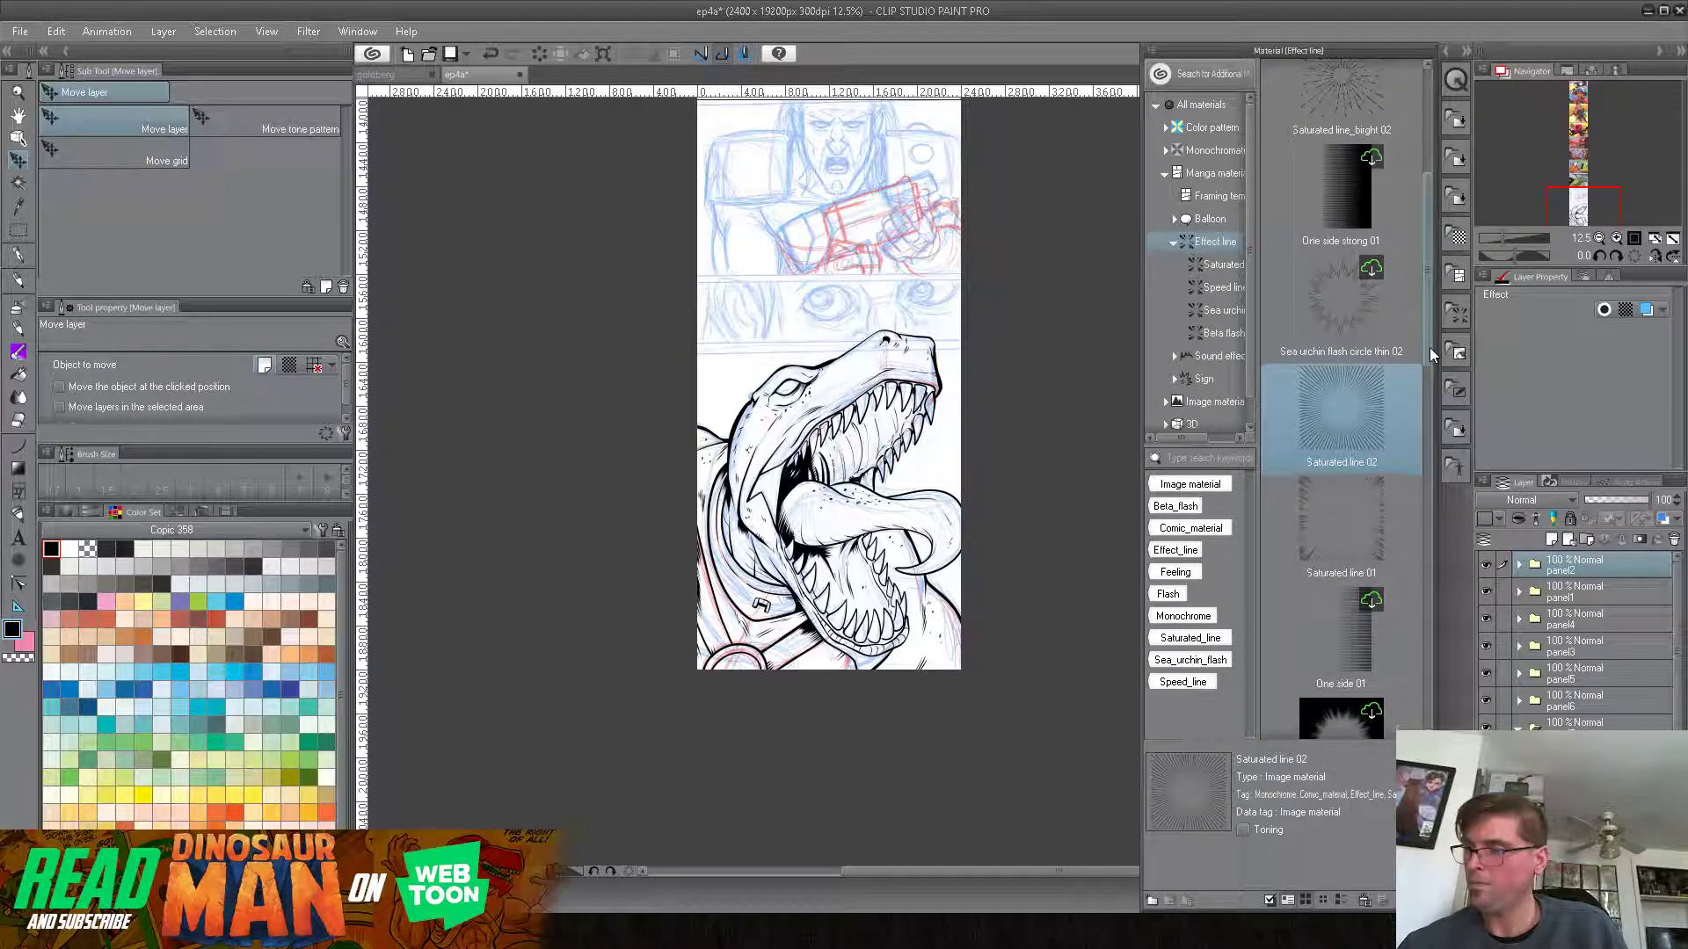
{"action": "left_click_drag", "start_coordinate": [1331, 420], "coordinate": [910, 448]}
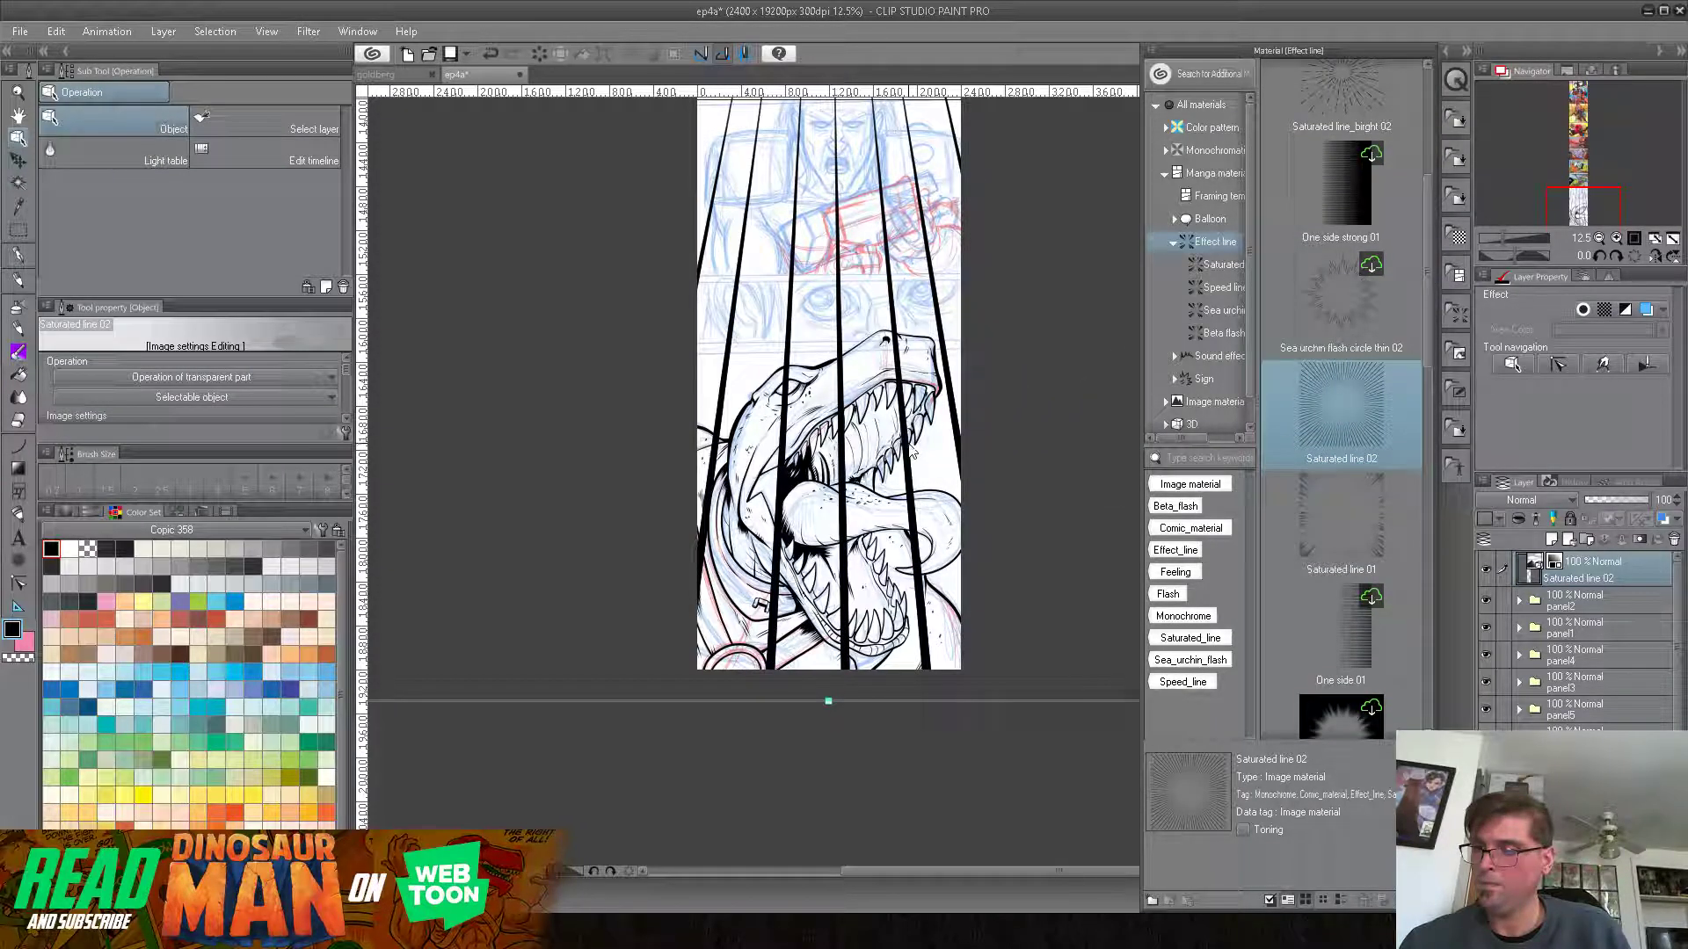
Step: Scale the radial effect lines down proportionally and move them so they just surround the dinosaur in panel 9
{"action": "left_click_drag", "start_coordinate": [828, 697], "coordinate": [1013, 276]}
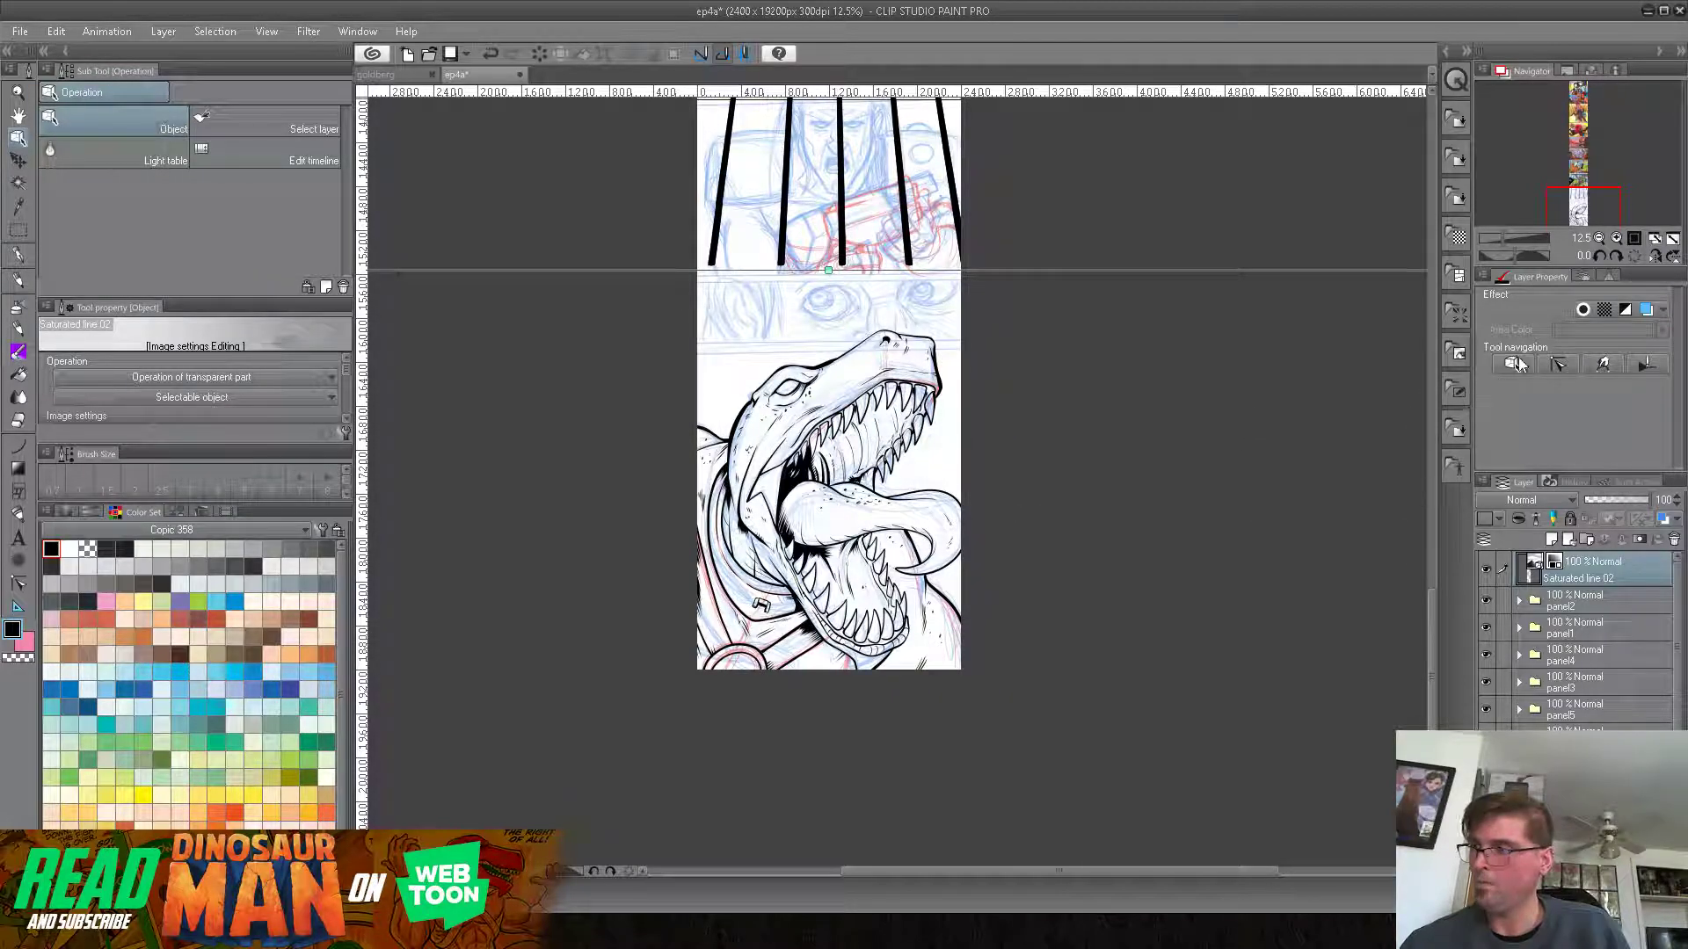
{"action": "left_click_drag", "start_coordinate": [1501, 239], "coordinate": [1490, 241]}
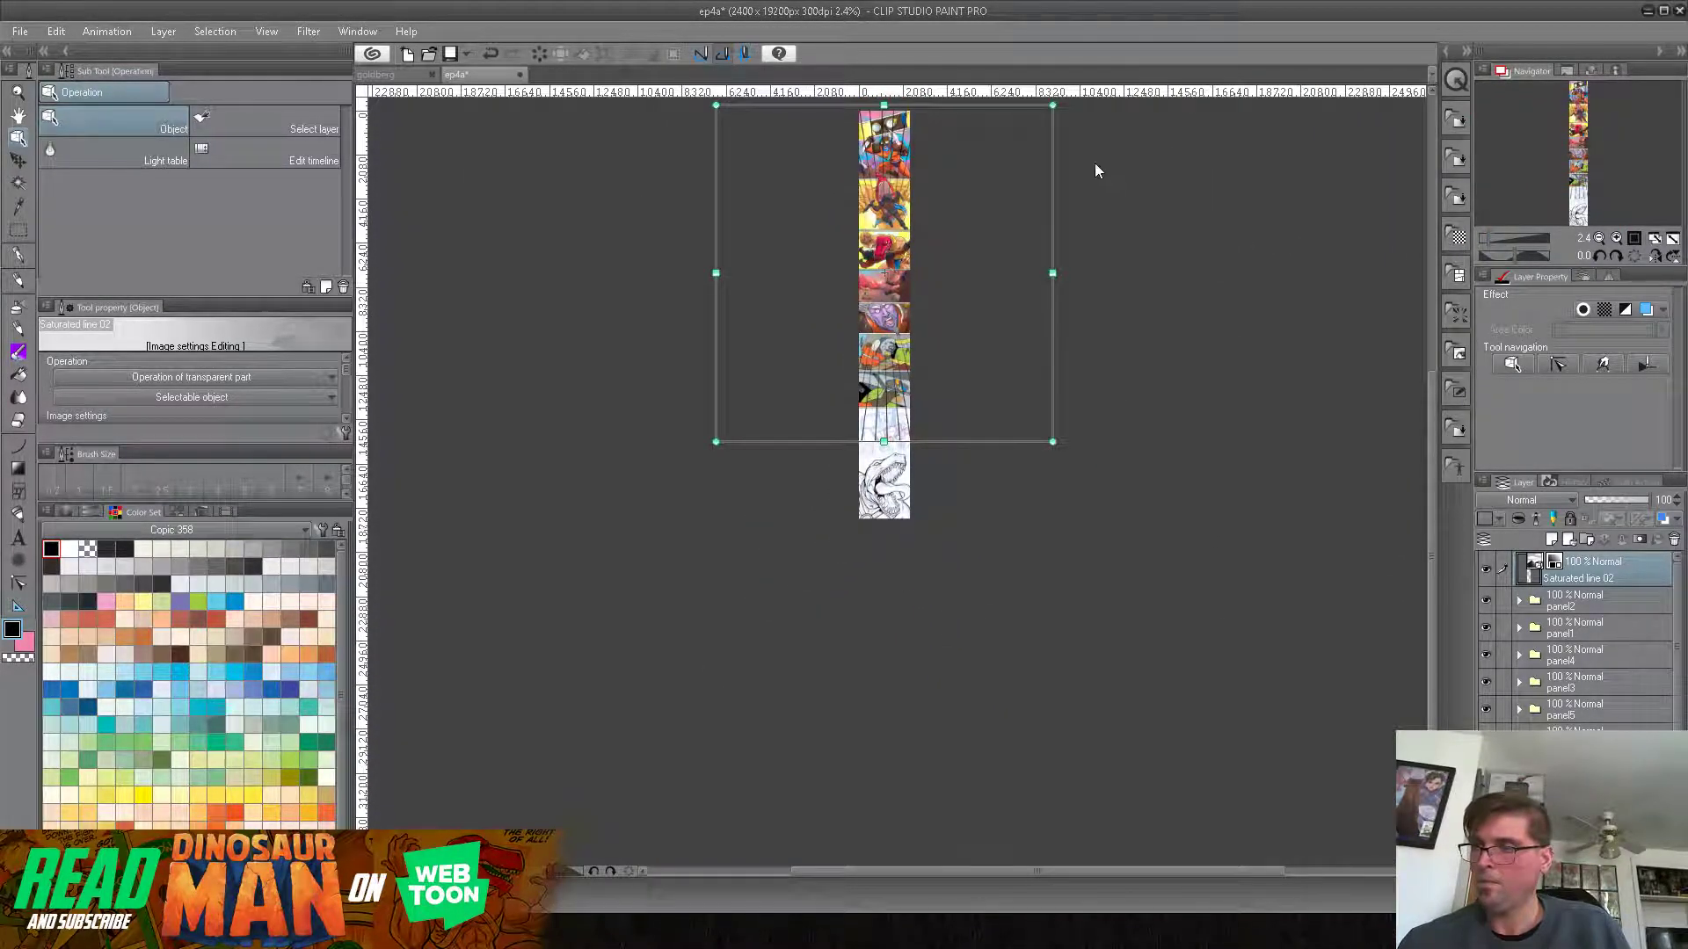
{"action": "left_click_drag", "start_coordinate": [1053, 106], "coordinate": [964, 234]}
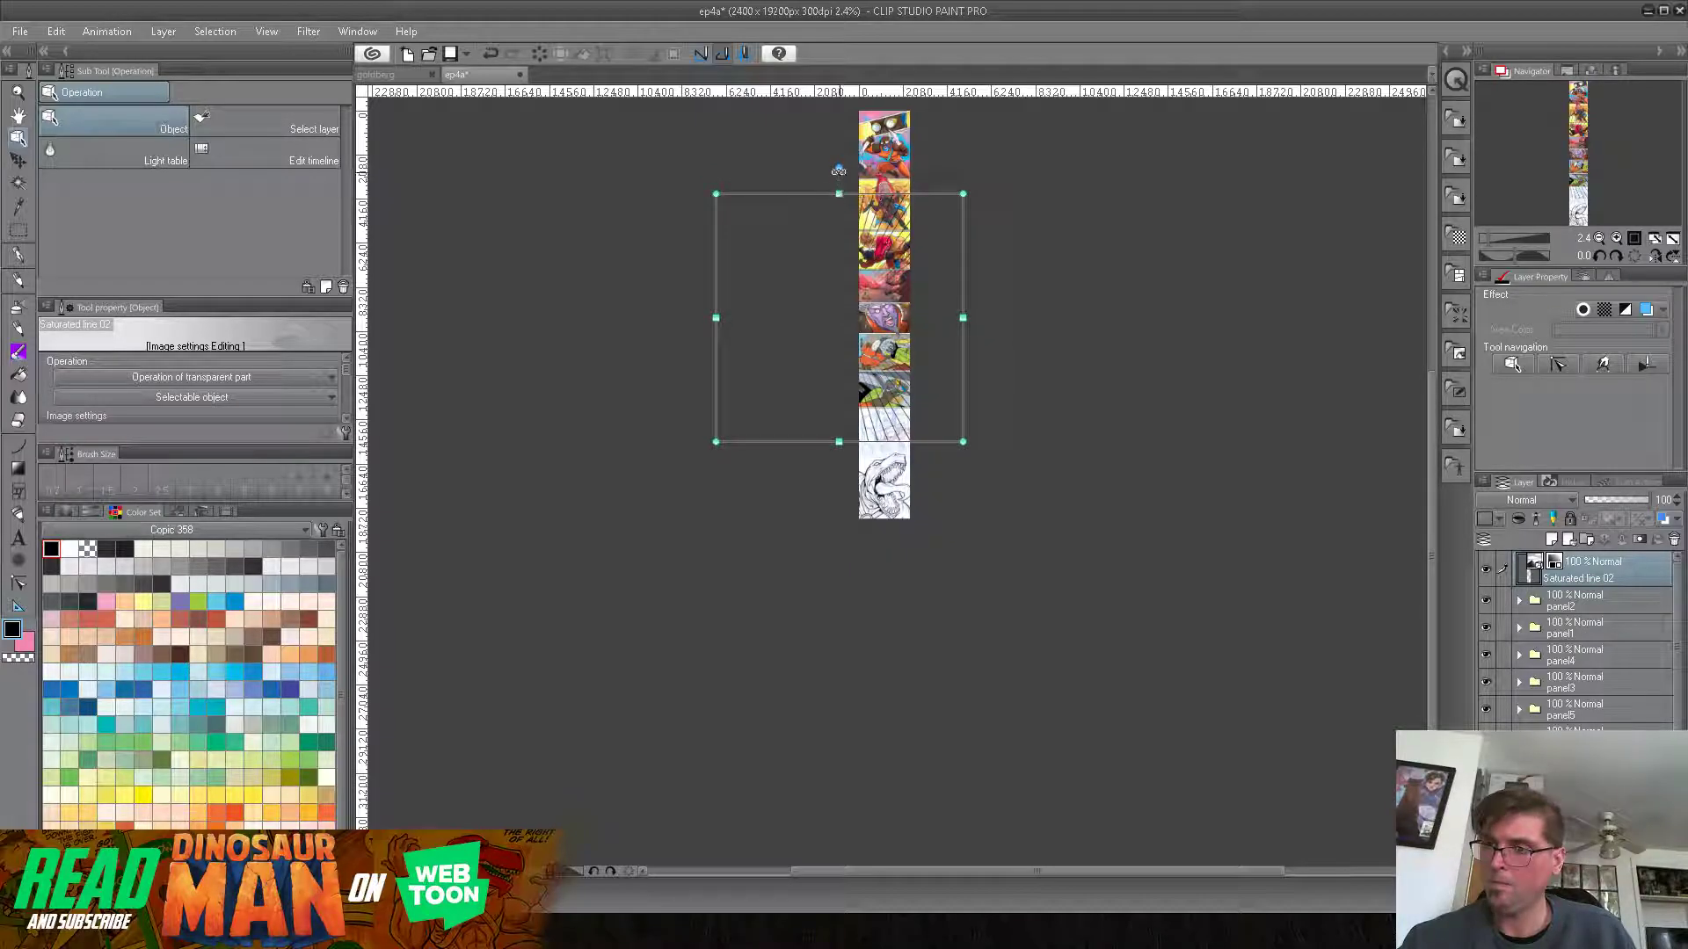
{"action": "left_click_drag", "start_coordinate": [907, 445], "coordinate": [952, 605]}
{"action": "left_click_drag", "start_coordinate": [1014, 356], "coordinate": [938, 428]}
{"action": "left_click_drag", "start_coordinate": [765, 603], "coordinate": [848, 520]}
{"action": "left_click_drag", "start_coordinate": [938, 428], "coordinate": [923, 446]}
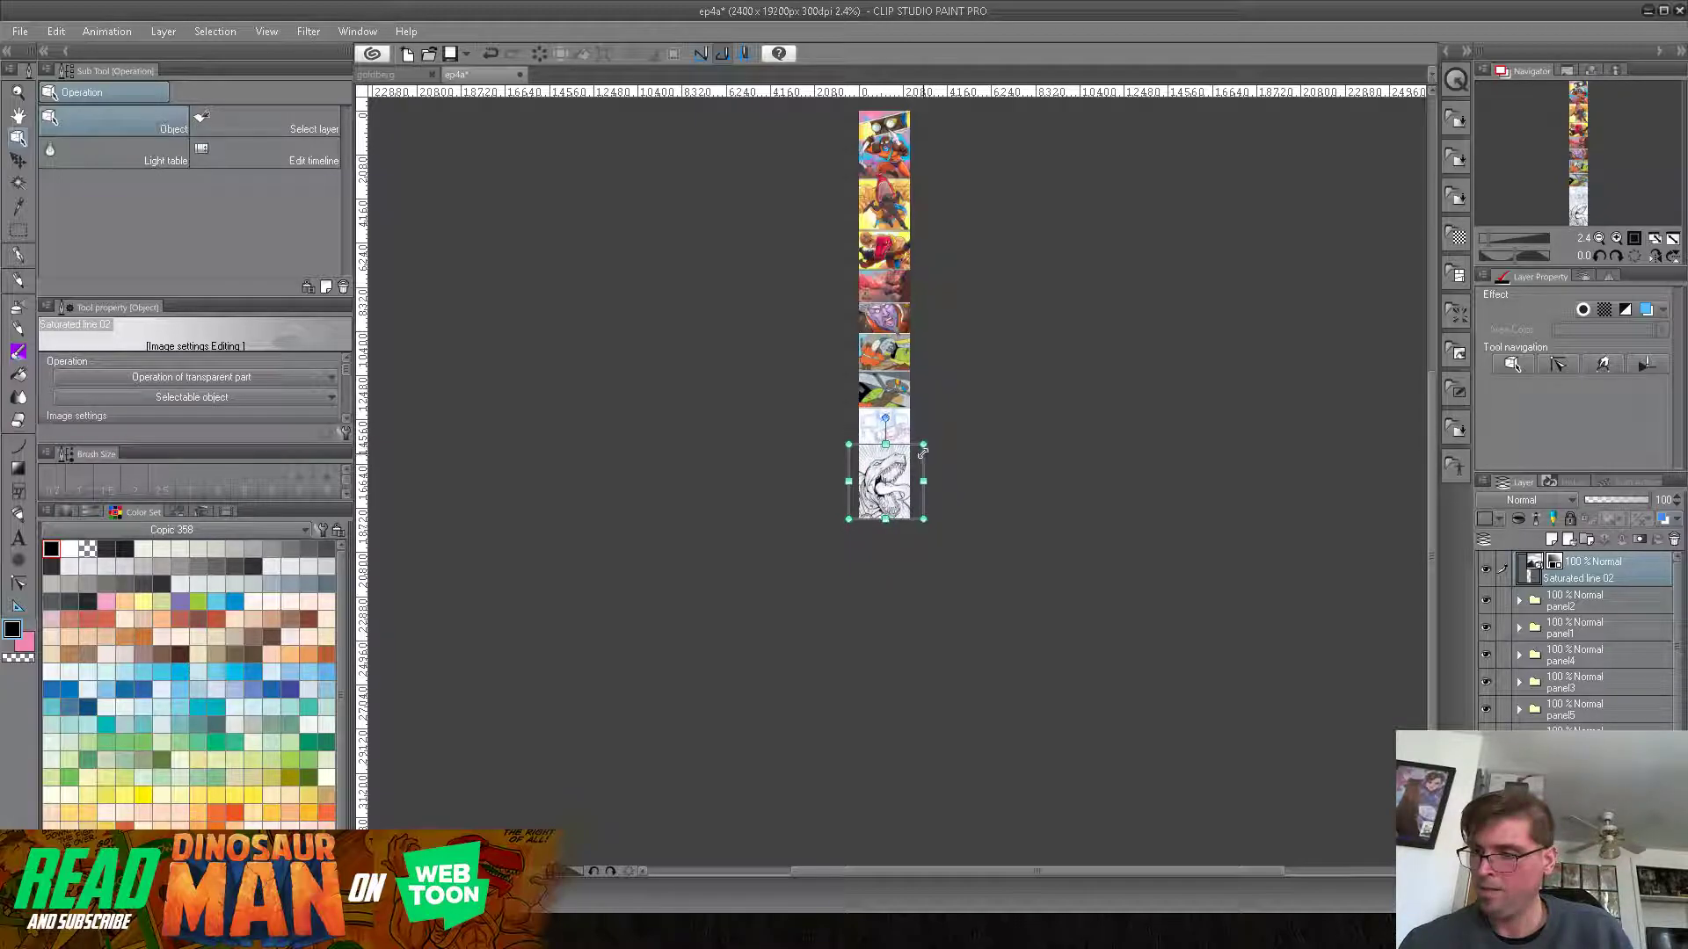
Step: Enlarge the effect lines around the dinosaur until they extend past the panel's edges, and finish the transformation
{"action": "left_click_drag", "start_coordinate": [1495, 237], "coordinate": [1509, 235]}
{"action": "mouse_move", "coordinate": [1076, 216]}
{"action": "left_mouse_down"}
{"action": "mouse_move", "coordinate": [1040, 264]}
{"action": "mouse_move", "coordinate": [1087, 206]}
{"action": "left_mouse_up"}
{"action": "left_click_drag", "start_coordinate": [550, 743], "coordinate": [441, 831]}
{"action": "left_click_drag", "start_coordinate": [1090, 216], "coordinate": [1150, 163]}
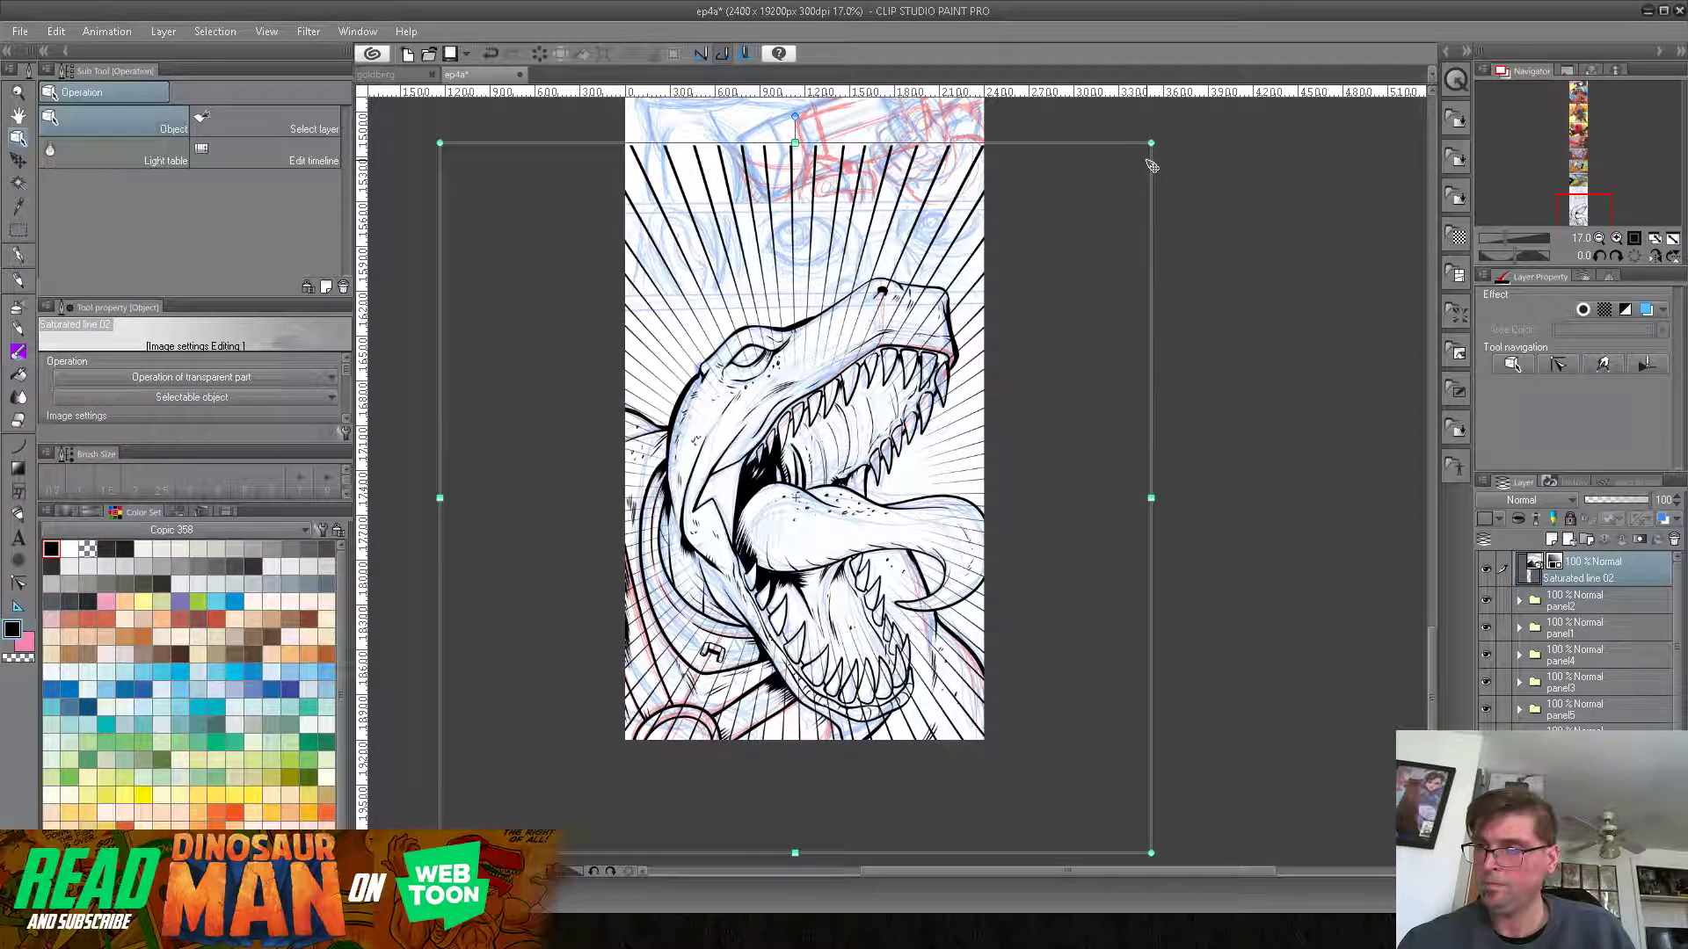
{"action": "left_click", "coordinate": [963, 330]}
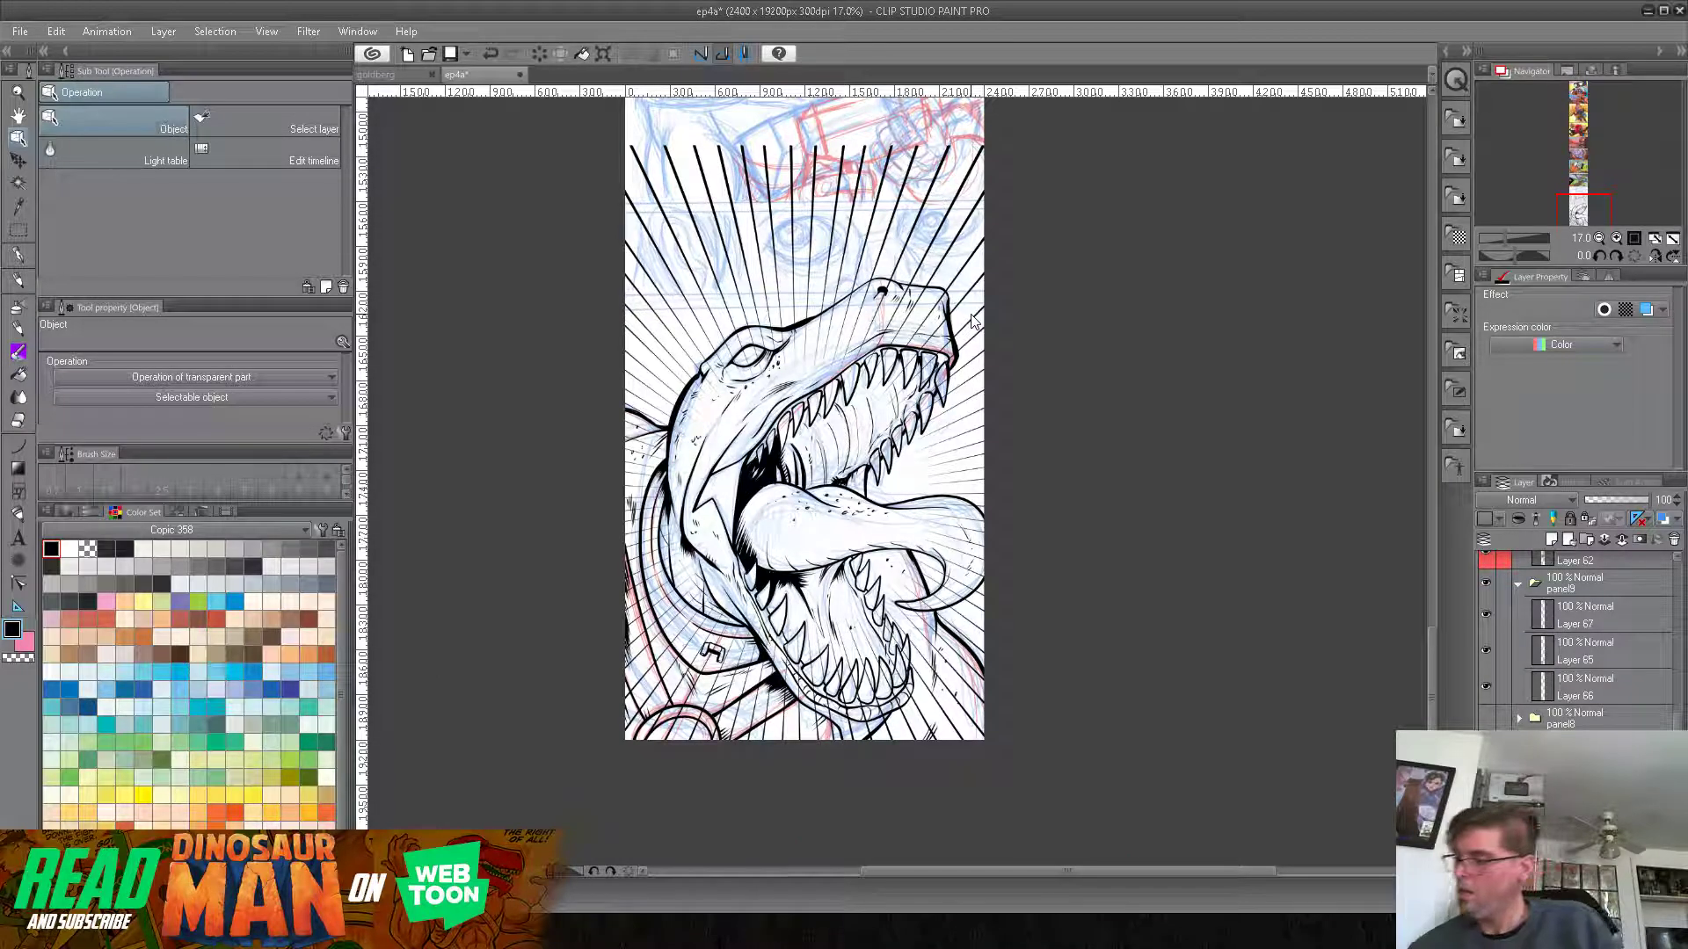
Step: Rasterize the Saturated line 02 layer
{"action": "scroll", "coordinate": [1639, 615], "scroll_direction": "up", "scroll_amount": 5}
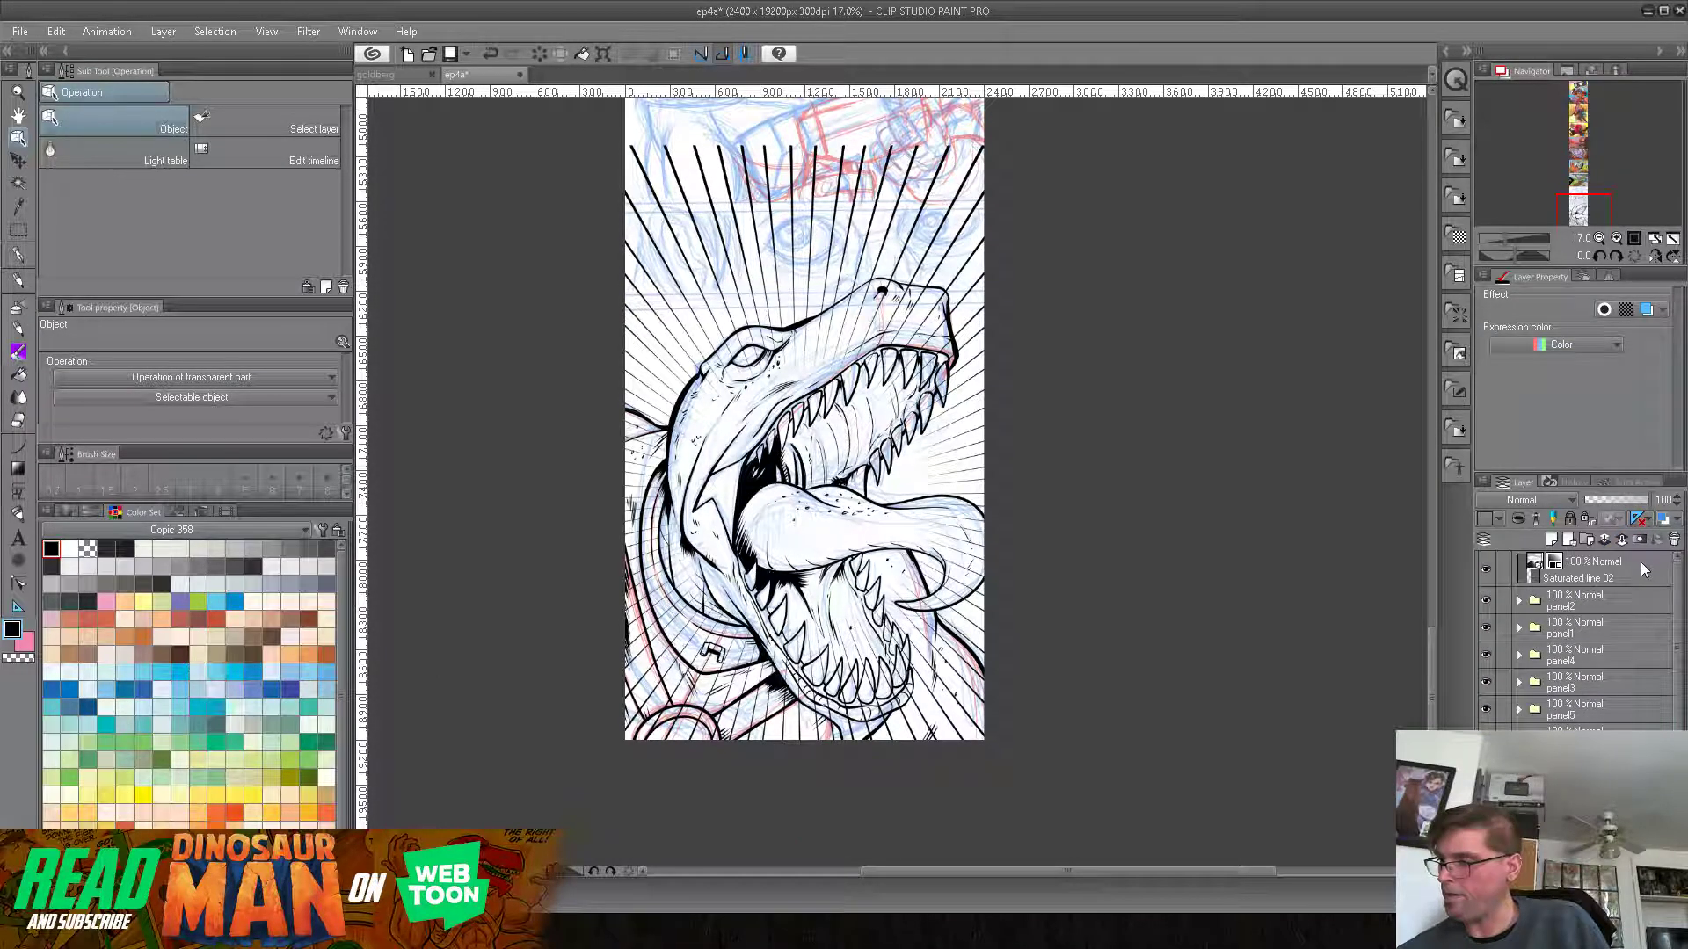
{"action": "left_click", "coordinate": [1642, 562]}
{"action": "right_click", "coordinate": [1637, 568]}
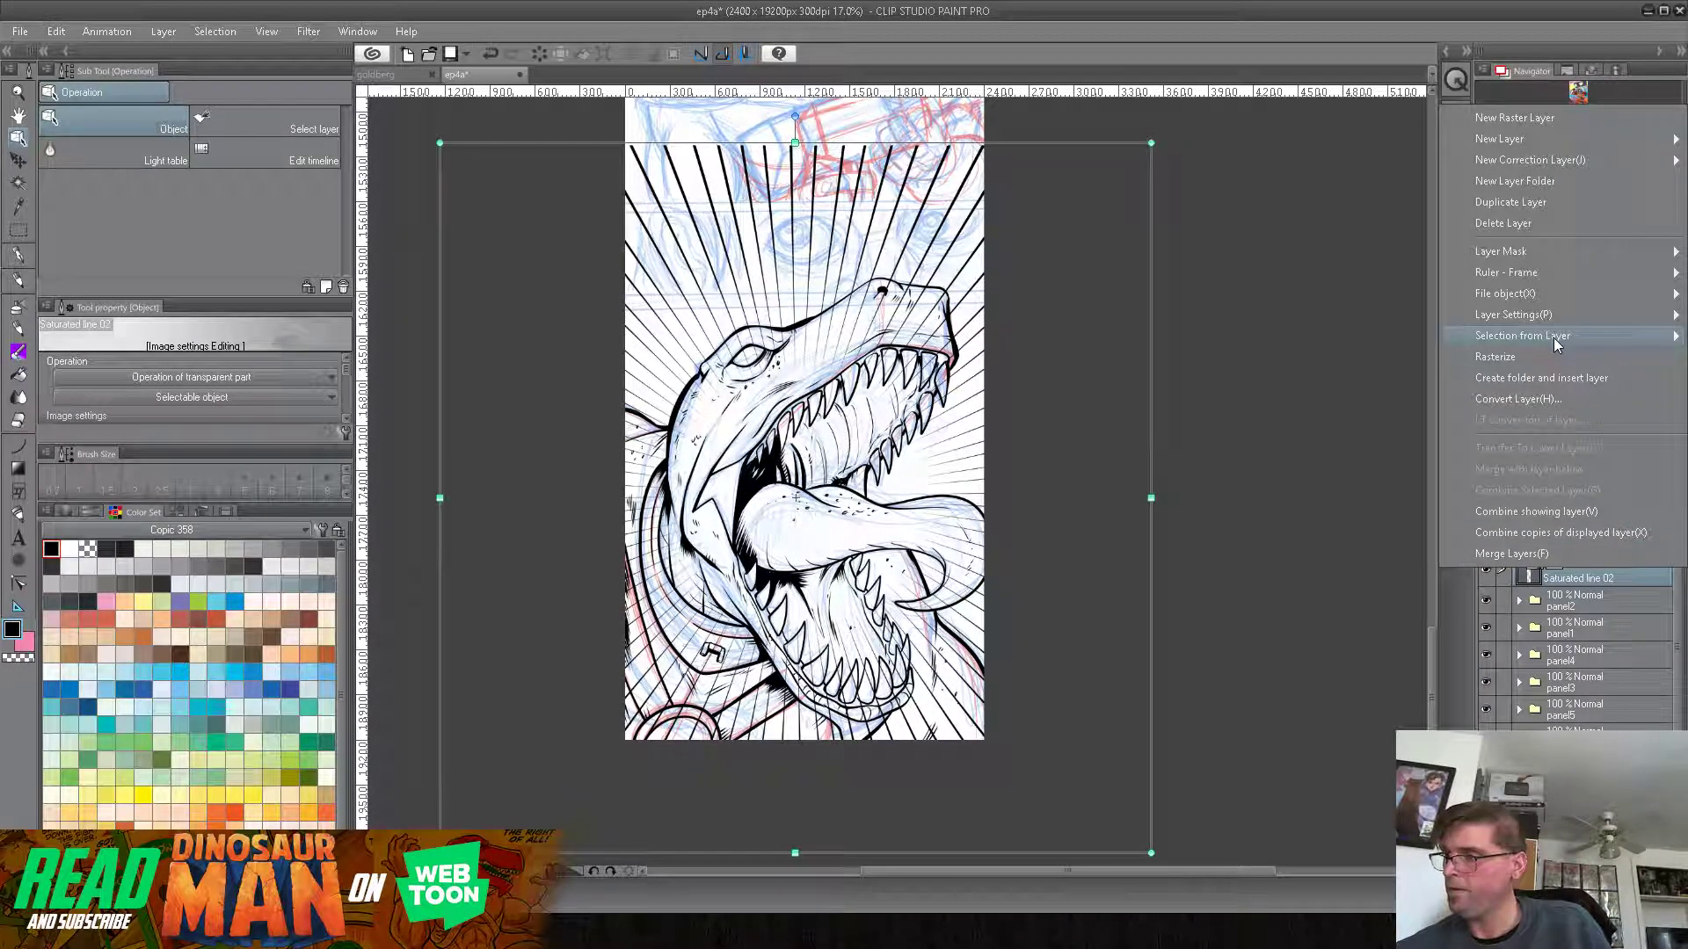
{"action": "left_click", "coordinate": [1542, 357]}
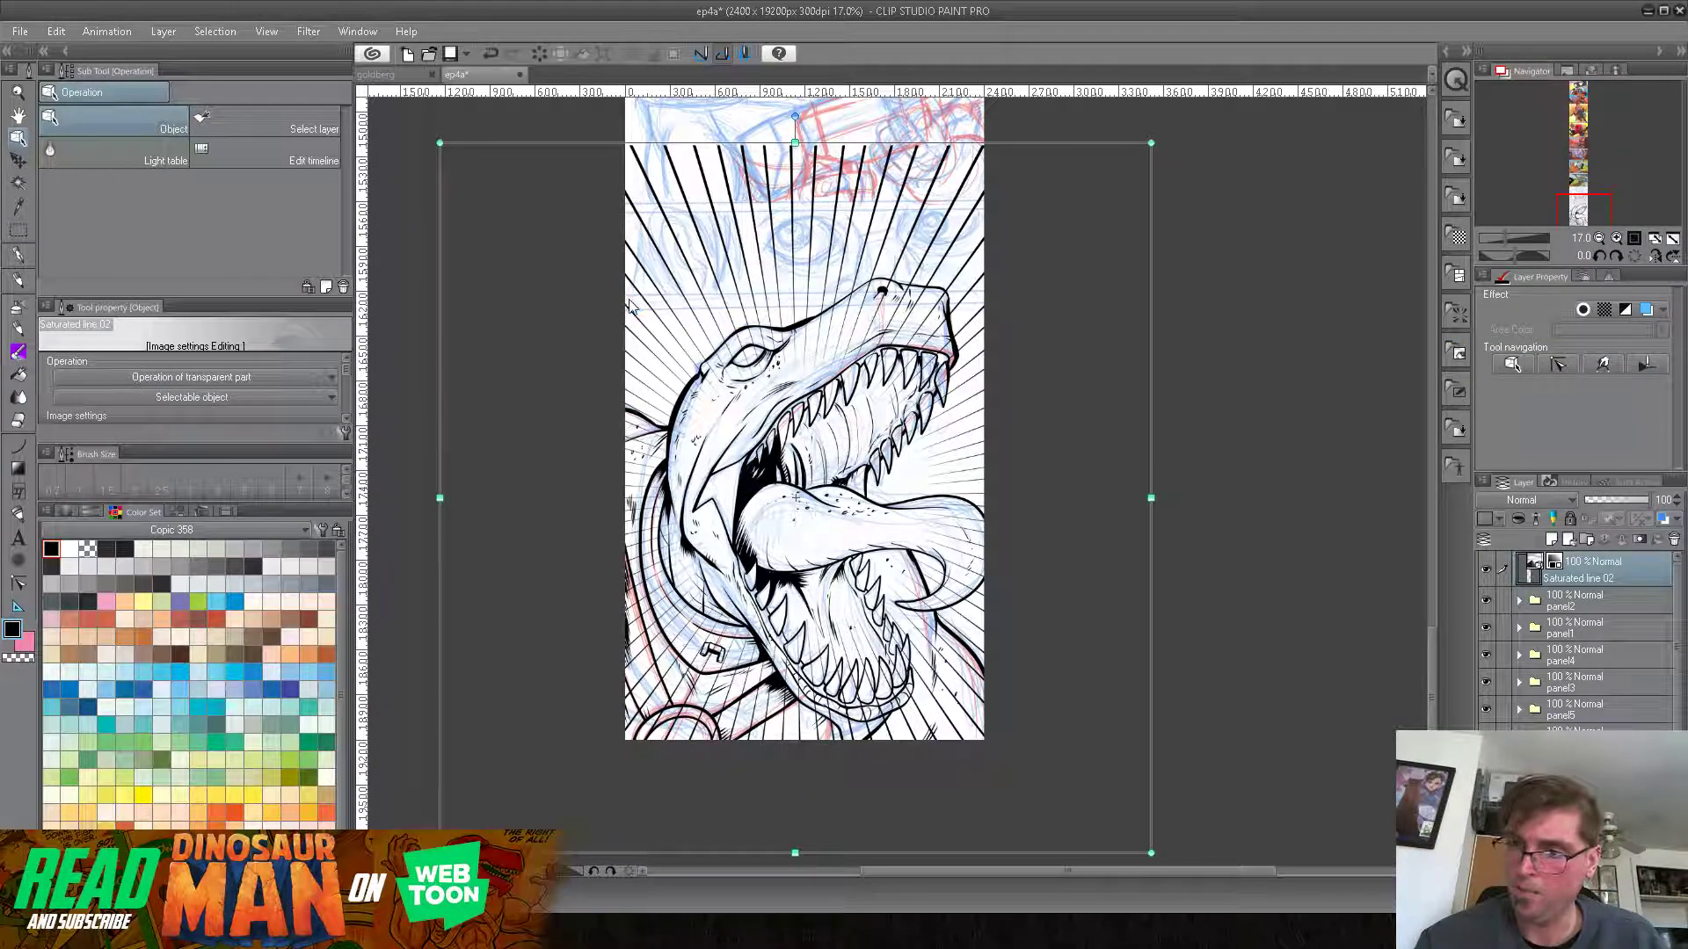
Step: Delete the effect lines that spill above panel 9's upper border using a rectangular selection, and deselect
{"action": "key", "text": "m"}
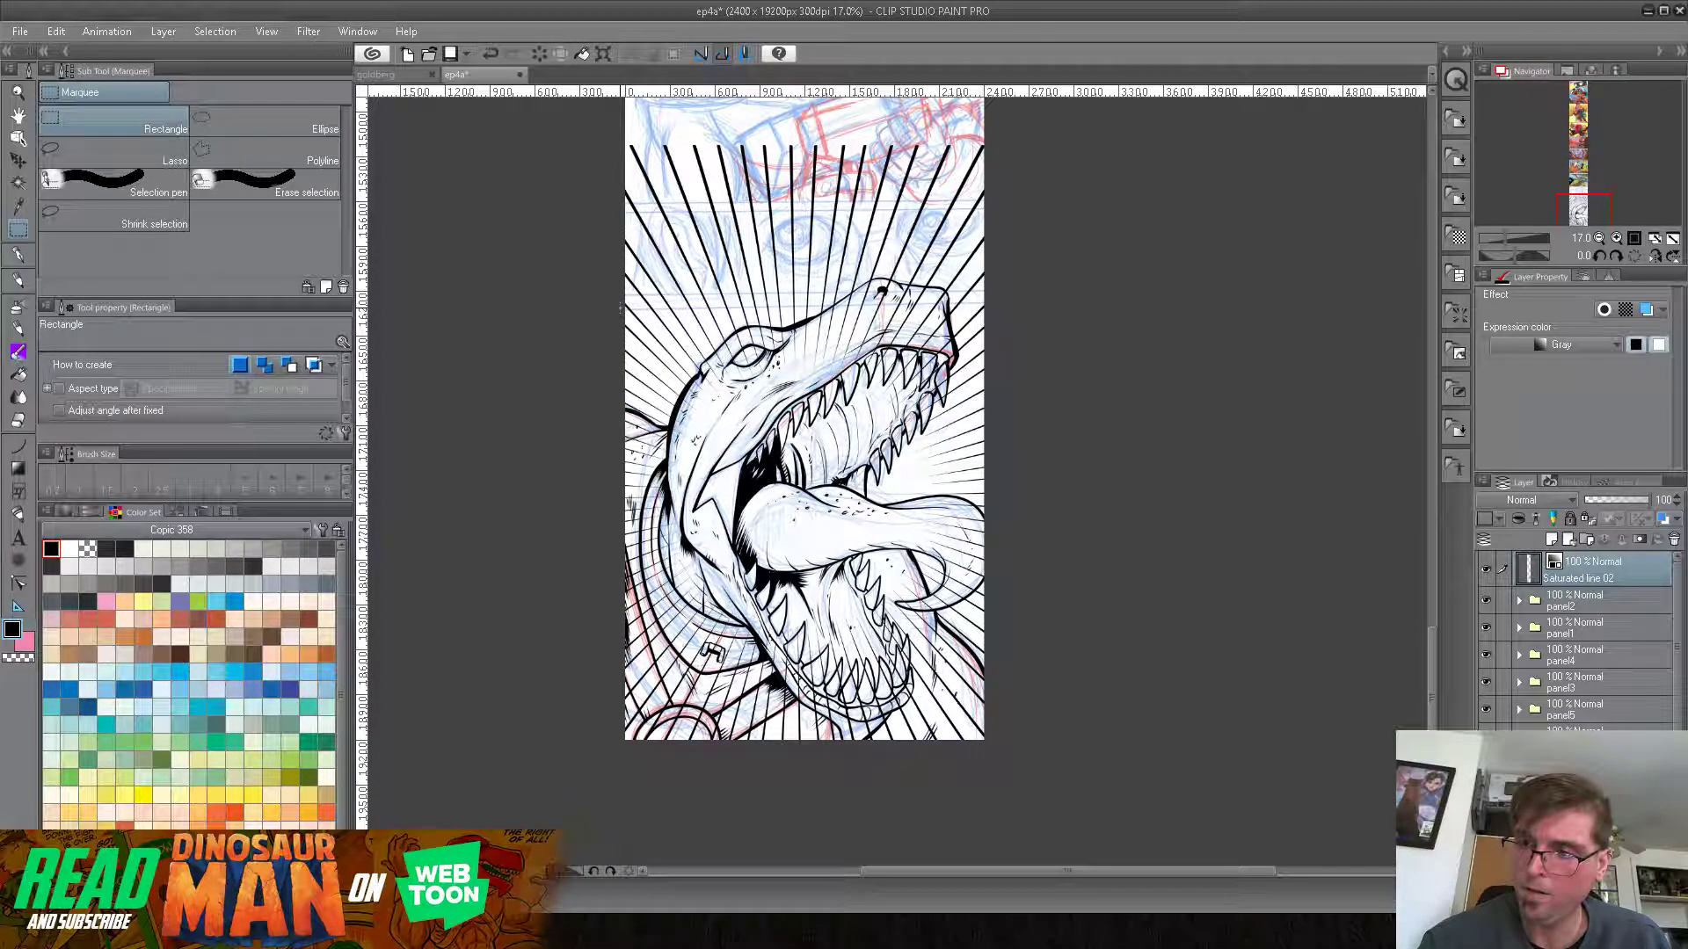
{"action": "left_click_drag", "start_coordinate": [621, 305], "coordinate": [1006, 131]}
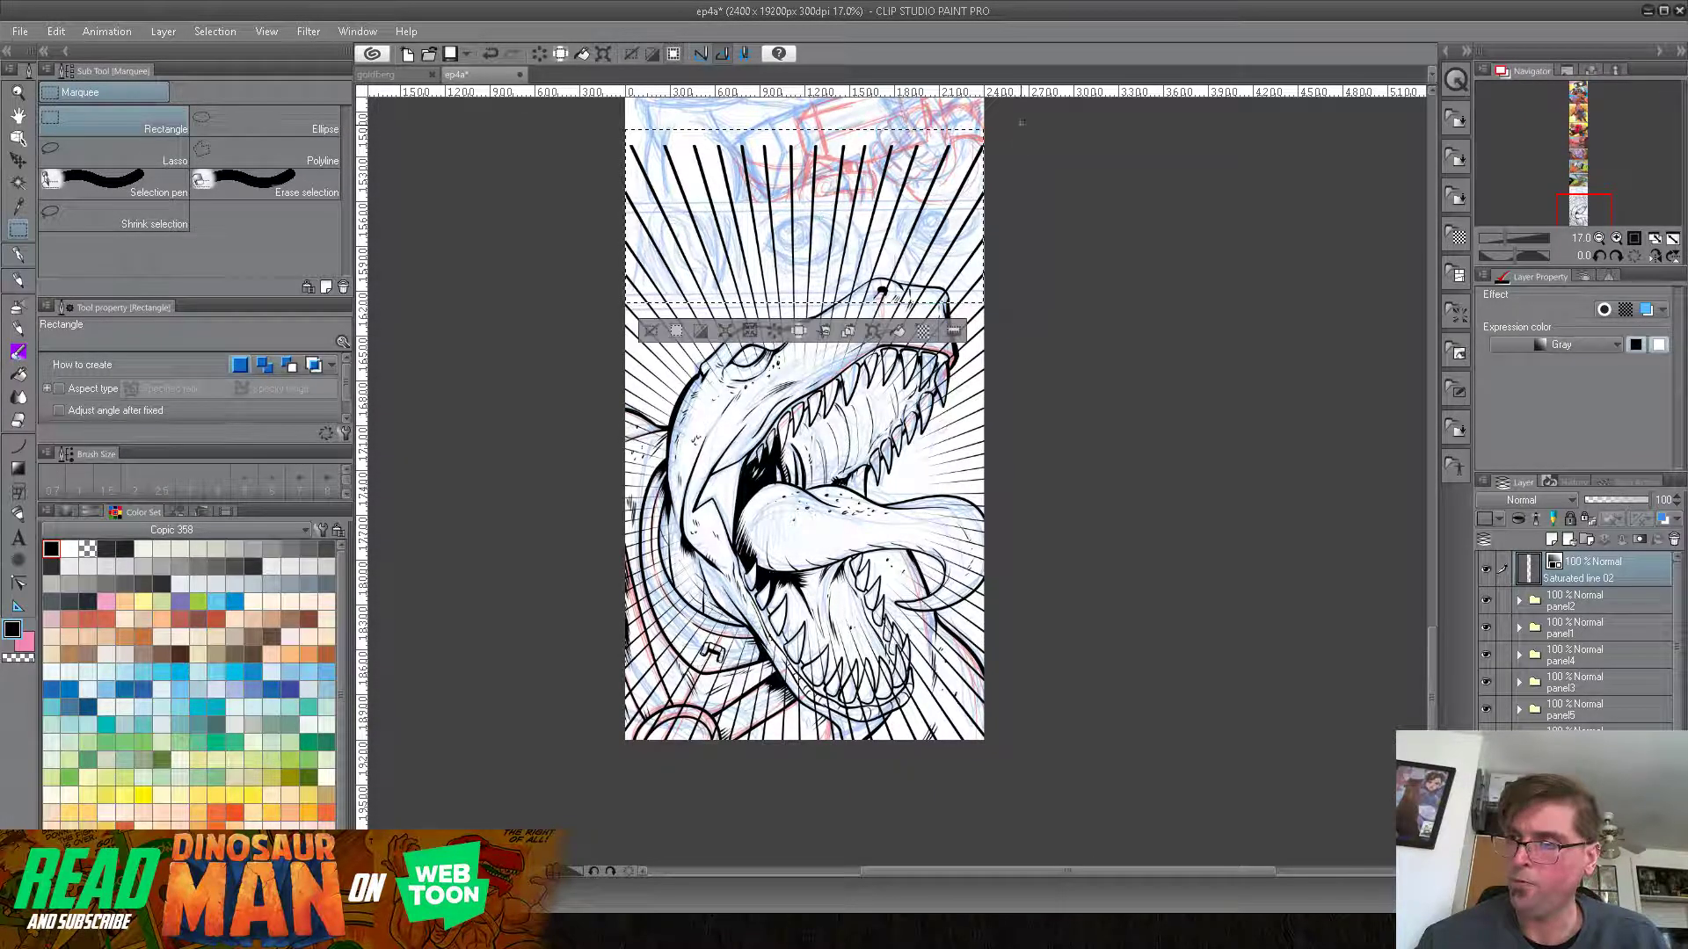
{"action": "key", "text": "Delete"}
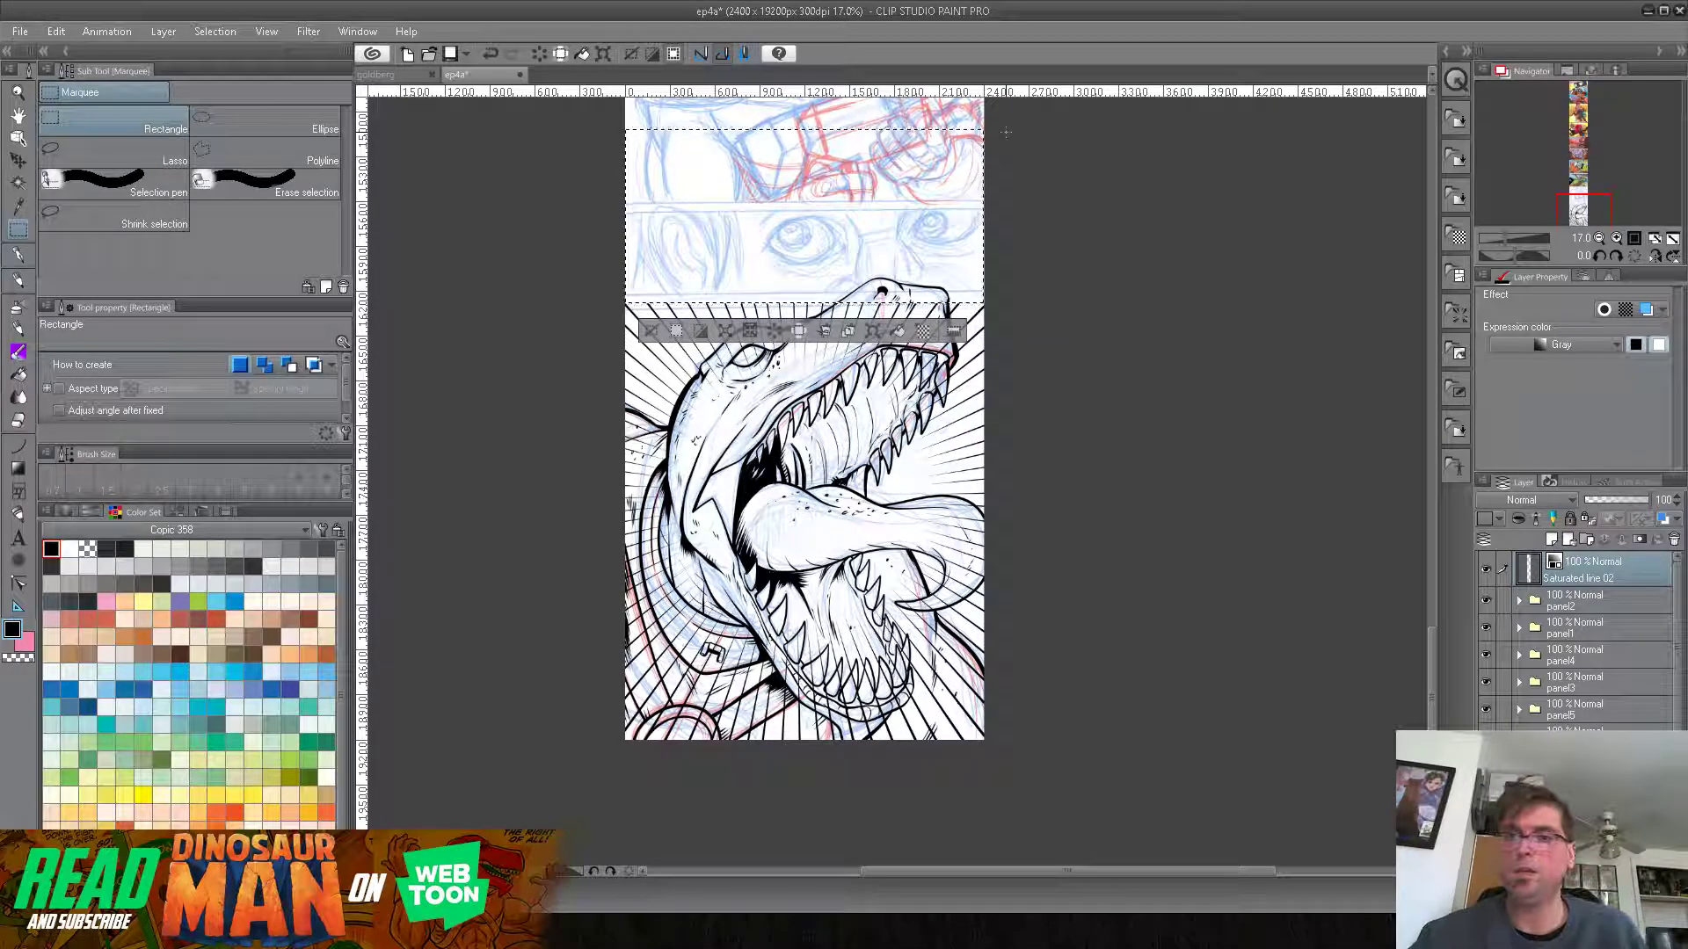
{"action": "left_click", "coordinate": [214, 31]}
{"action": "left_click", "coordinate": [240, 75]}
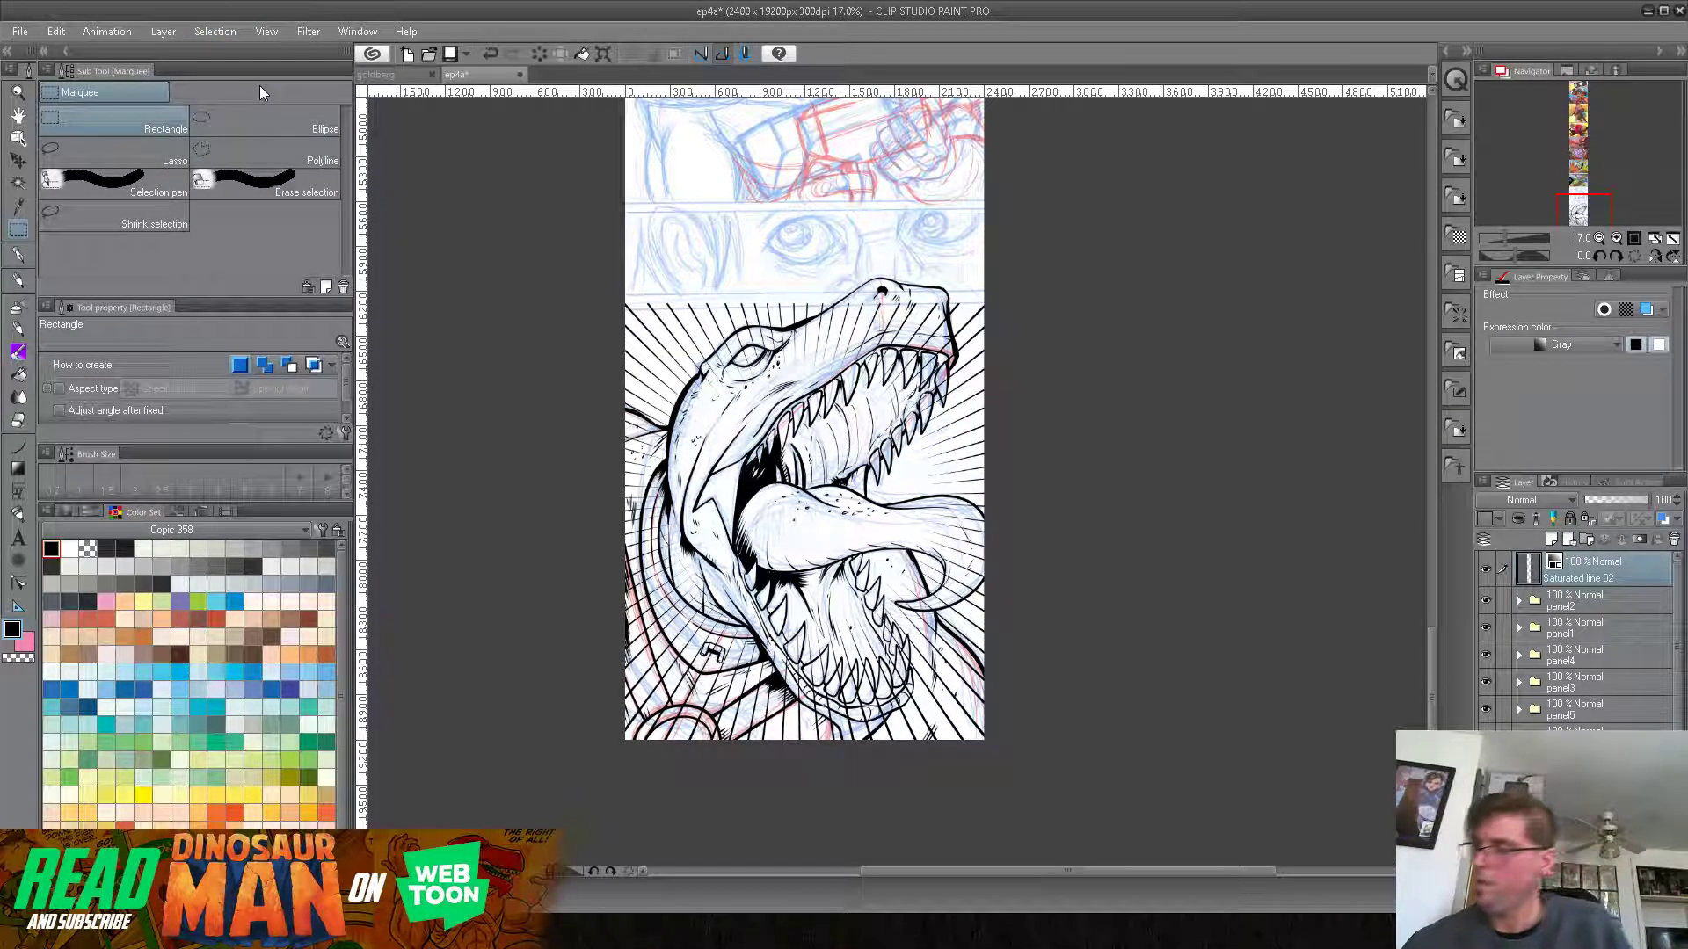
Step: Move the Saturated line 02 layer down the stack into the panel7 folder, collapse that folder and check the neighbouring folders' visibility
{"action": "left_click_drag", "start_coordinate": [1658, 581], "coordinate": [1651, 641]}
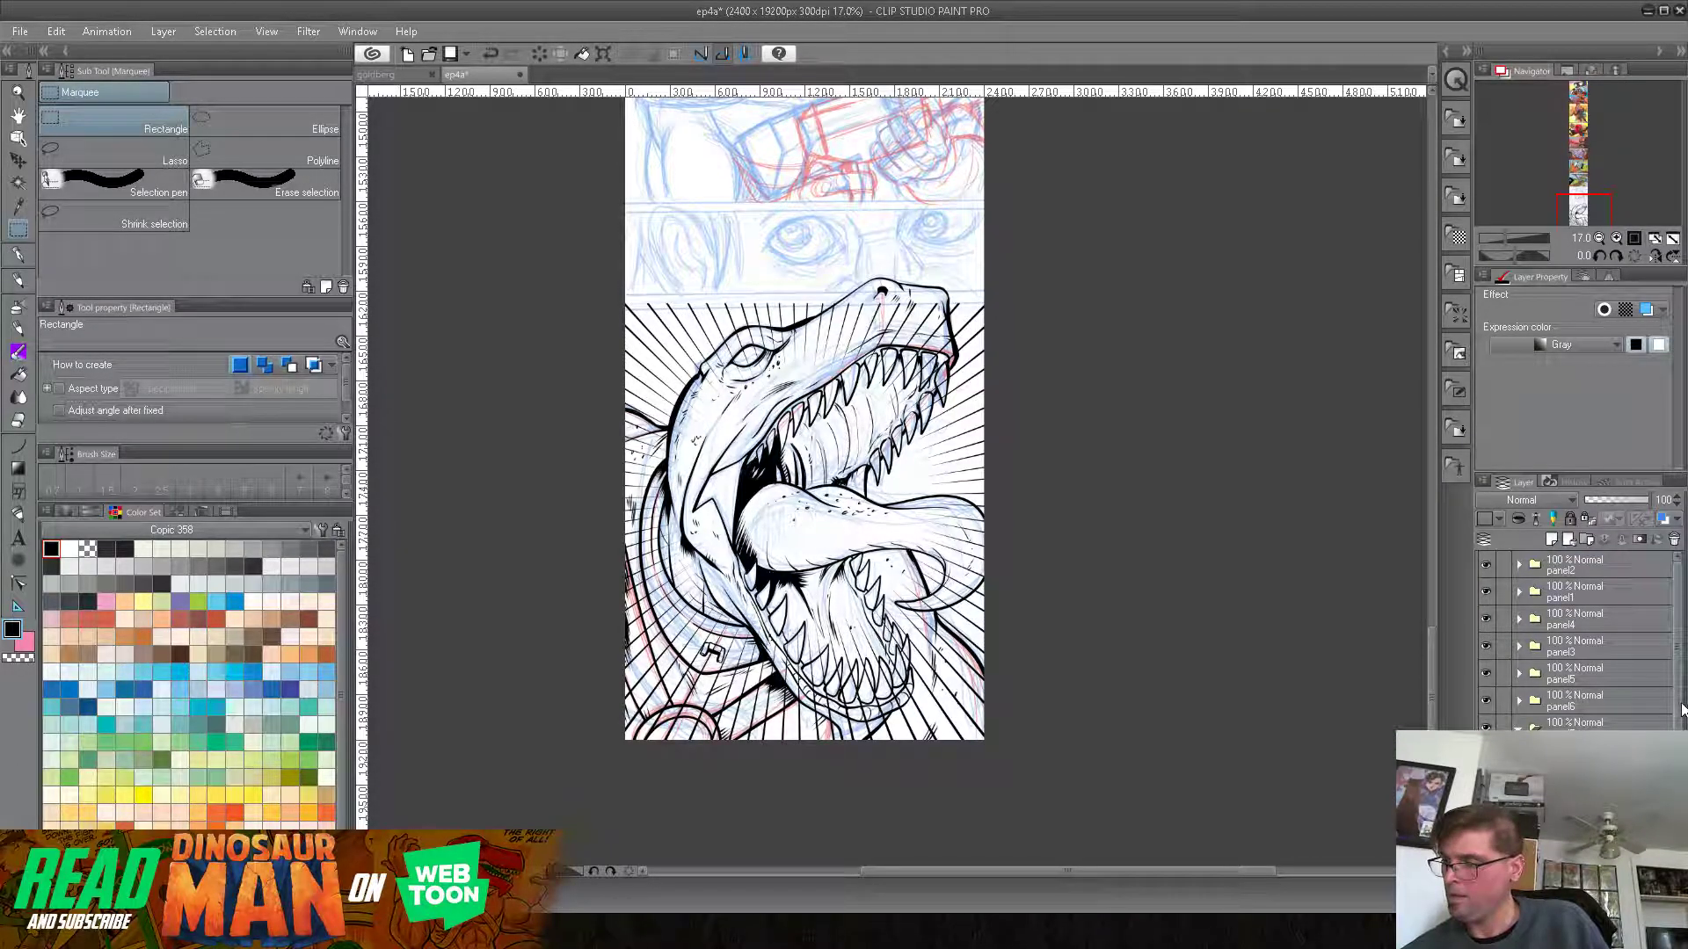
{"action": "scroll", "coordinate": [1582, 641], "scroll_direction": "down", "scroll_amount": 3}
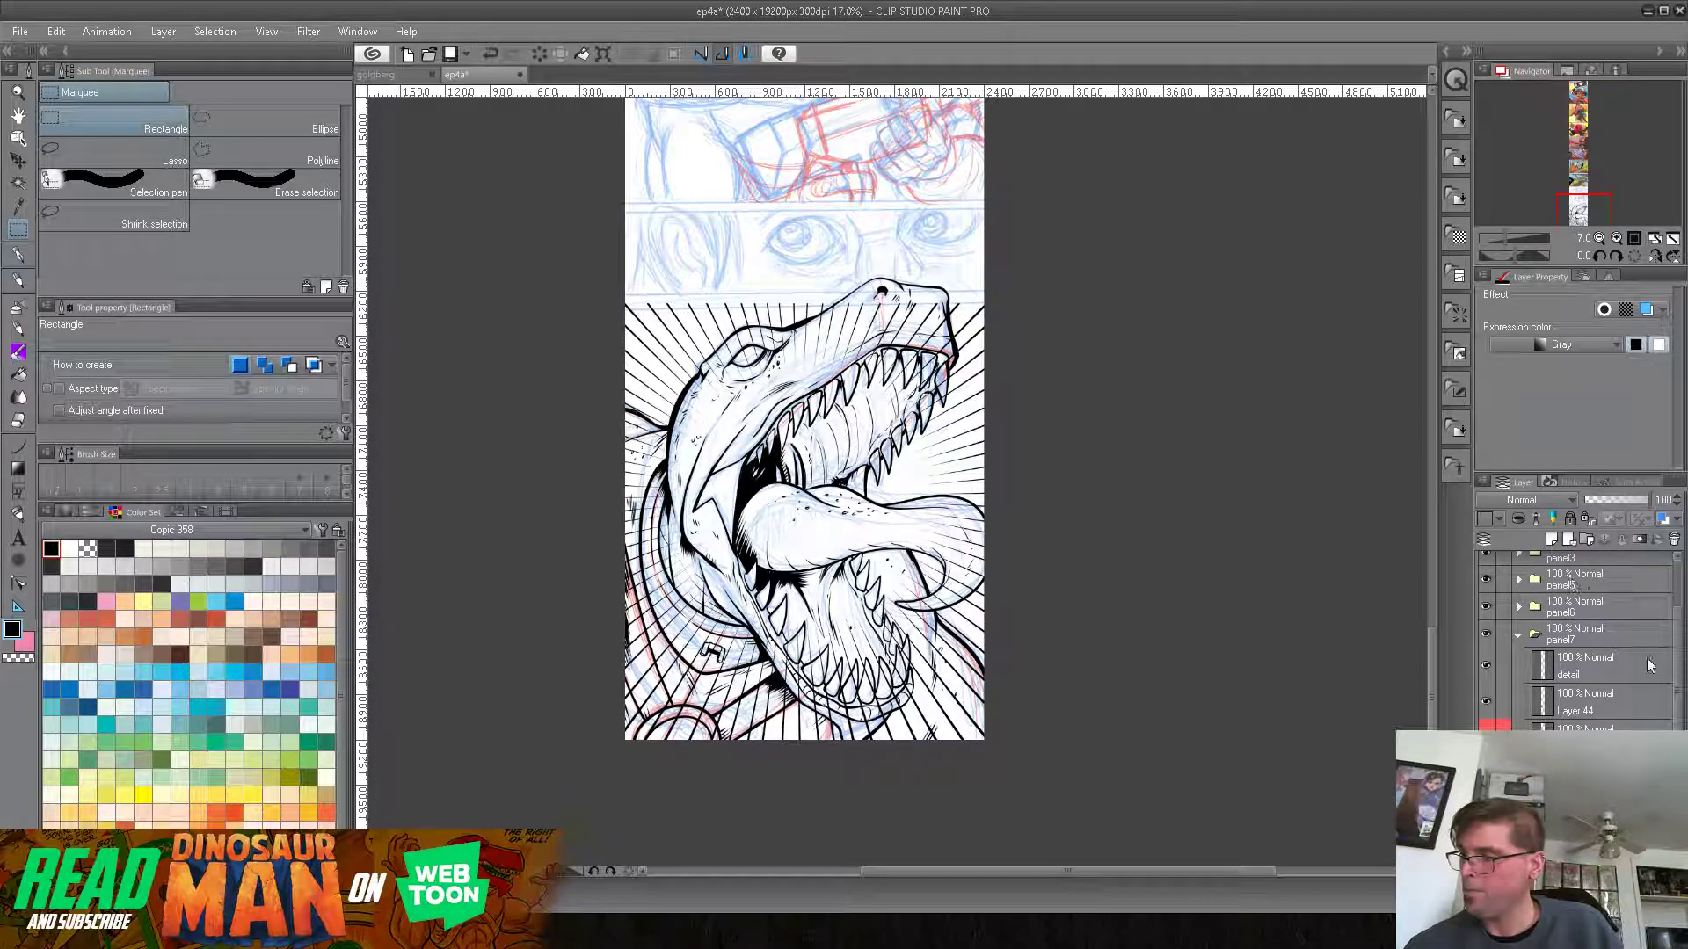
{"action": "left_click", "coordinate": [1519, 634]}
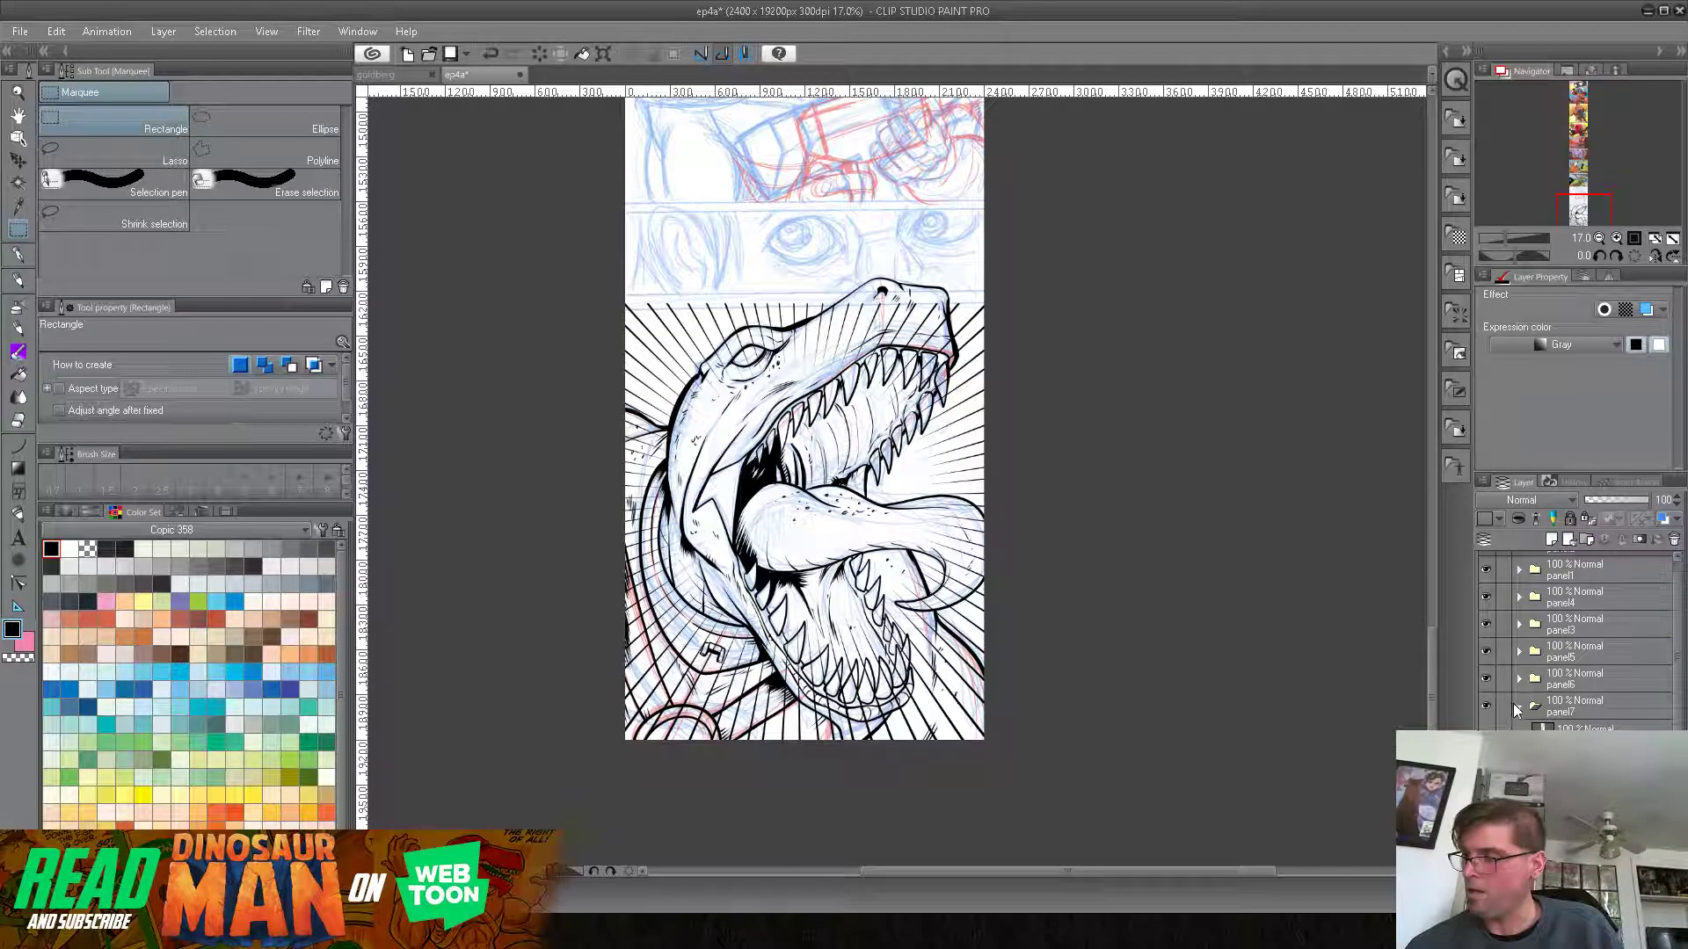
{"action": "left_click", "coordinate": [1558, 712]}
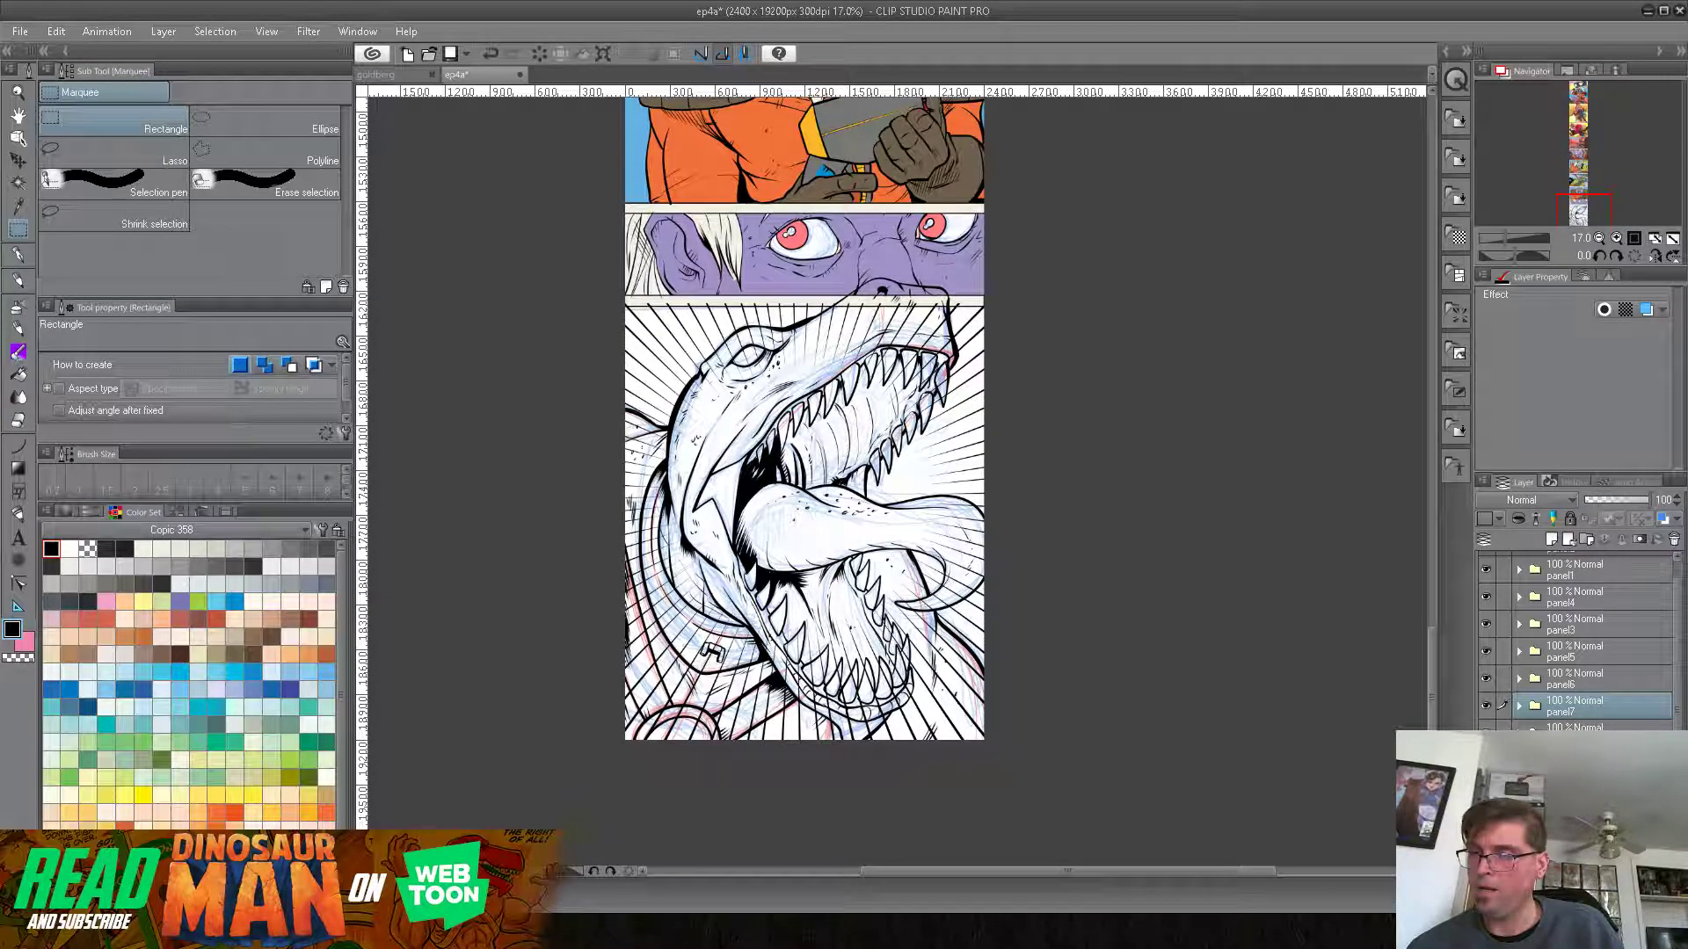
{"action": "left_click", "coordinate": [1486, 706]}
{"action": "left_click", "coordinate": [1486, 706]}
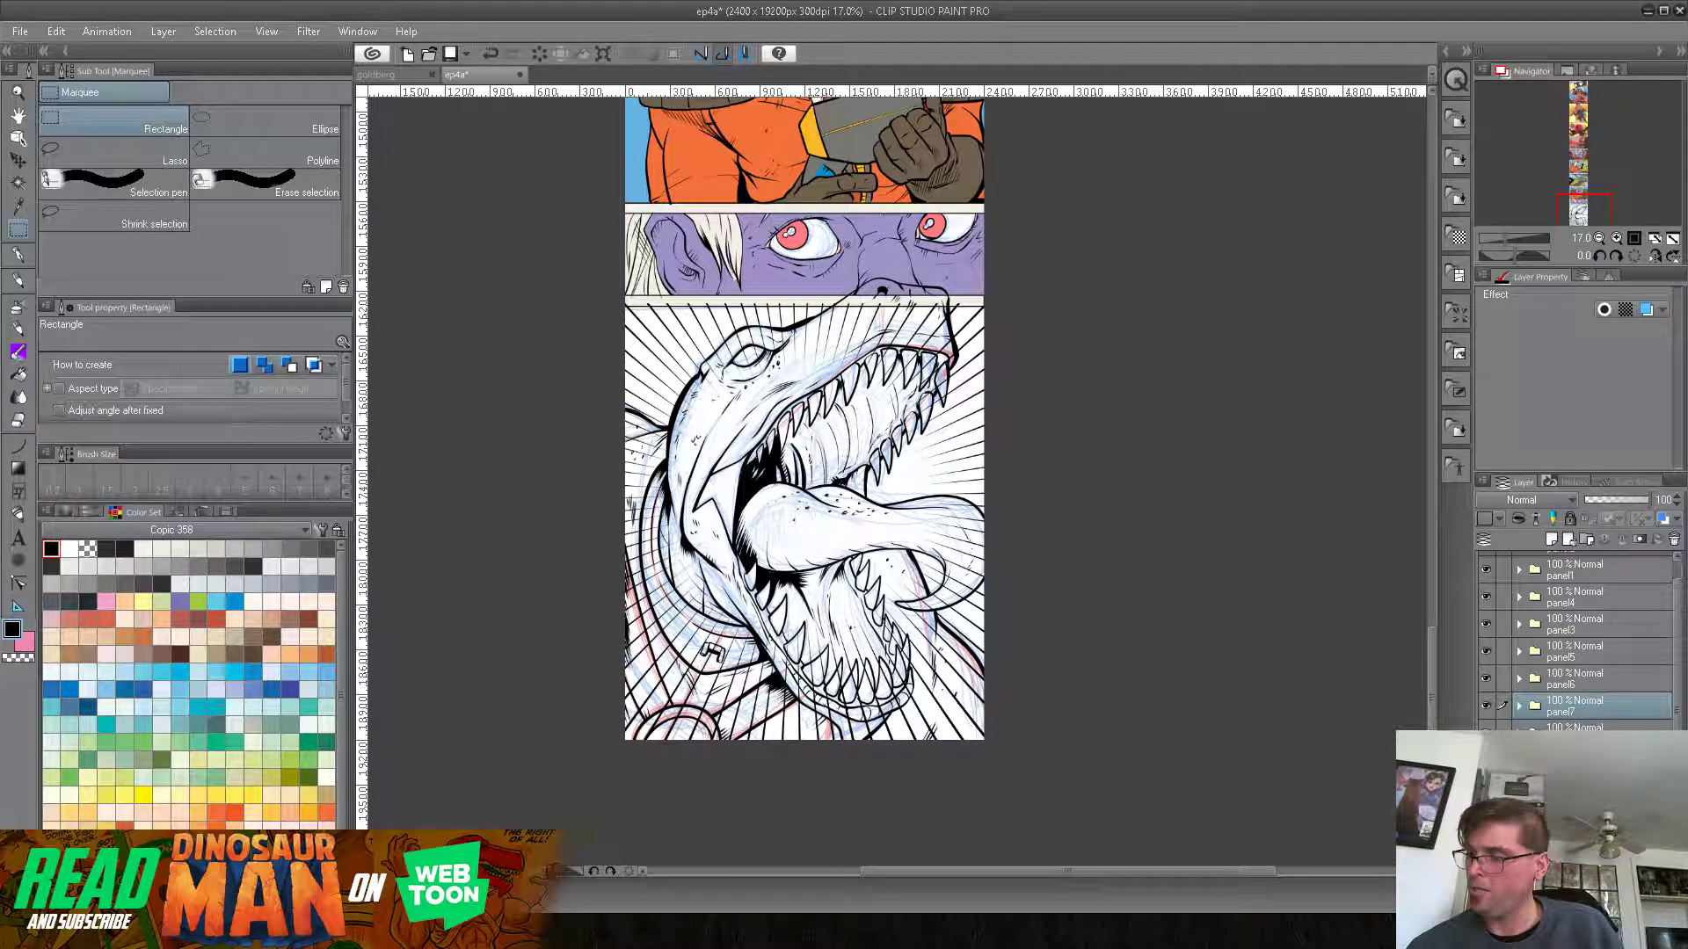
{"action": "left_click", "coordinate": [1485, 733]}
{"action": "left_click", "coordinate": [1486, 734]}
Step: Move the Saturated line 02 layer out of panel7 into the panel9 folder, collapse panel7 and expand panel9
{"action": "left_click", "coordinate": [1518, 706]}
{"action": "scroll", "coordinate": [1608, 668], "scroll_direction": "down", "scroll_amount": 5}
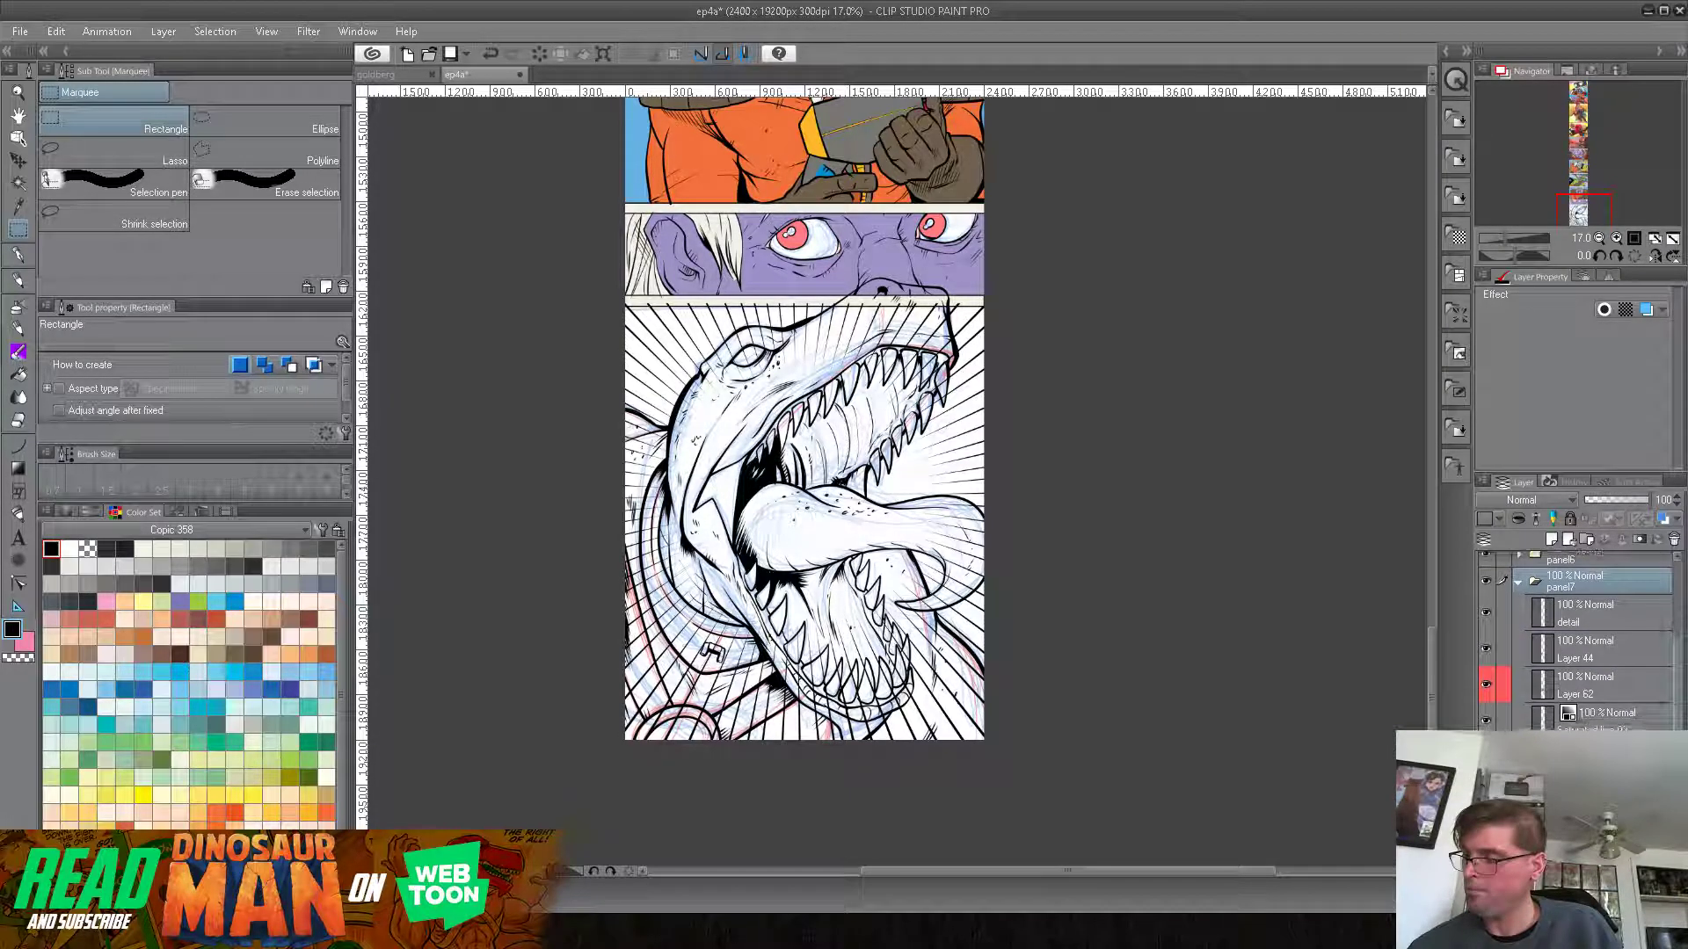
{"action": "left_click", "coordinate": [1611, 717]}
{"action": "left_click_drag", "start_coordinate": [1611, 728], "coordinate": [1610, 743]}
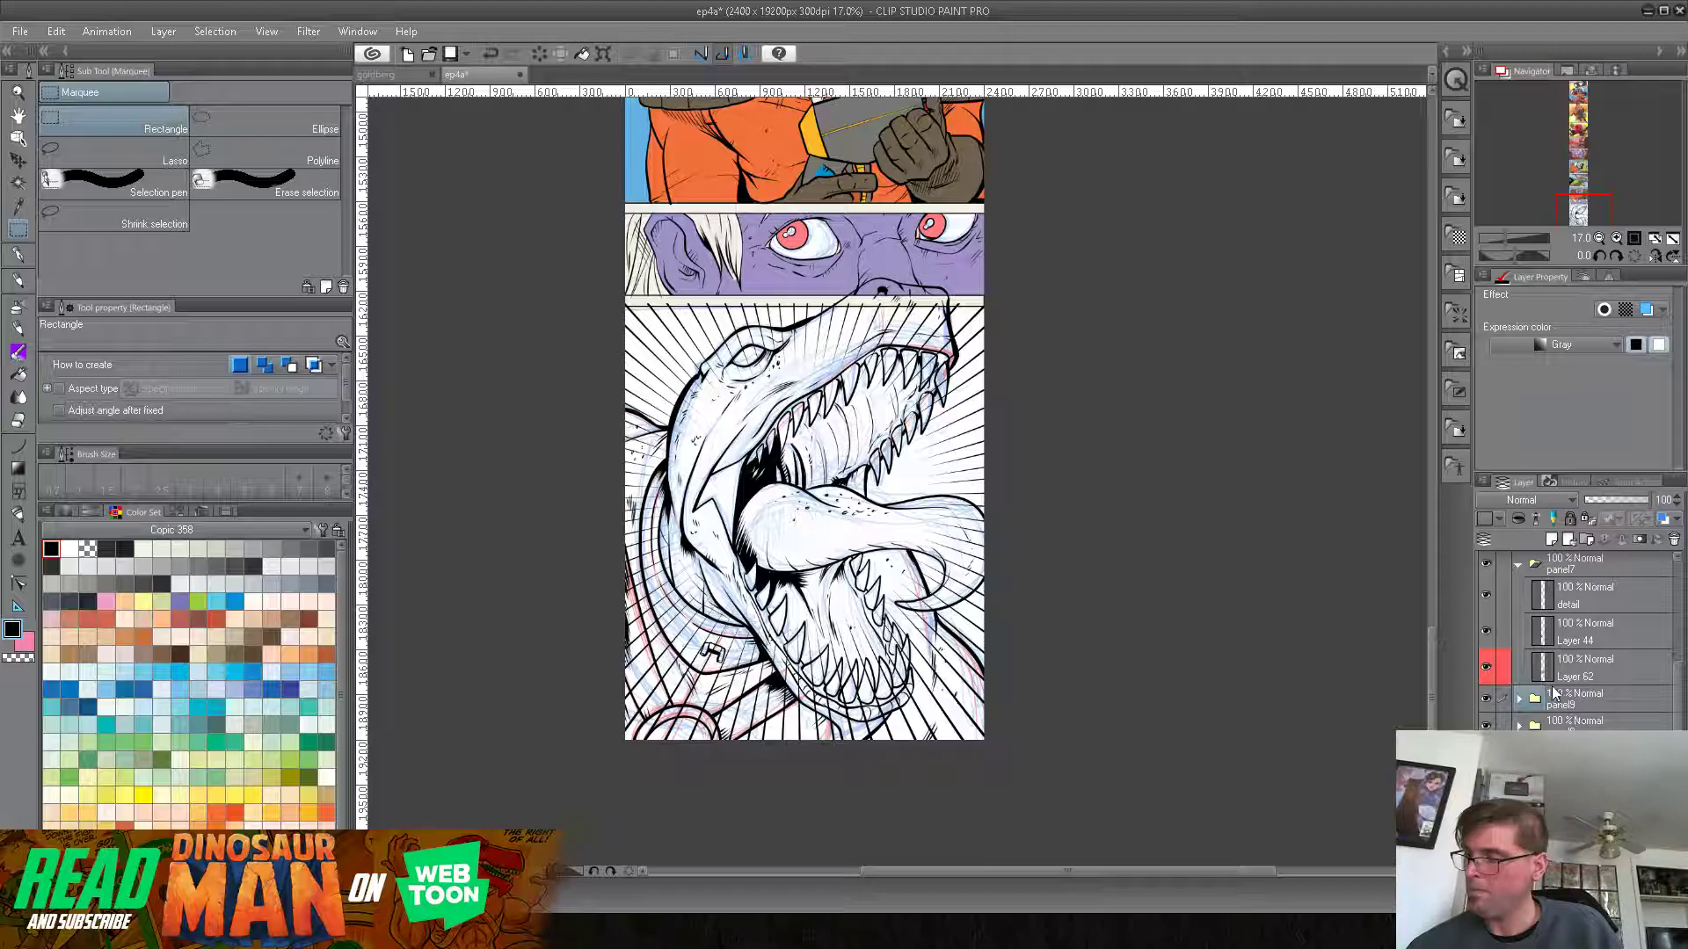
{"action": "left_click", "coordinate": [1519, 564]}
{"action": "left_click", "coordinate": [1518, 655]}
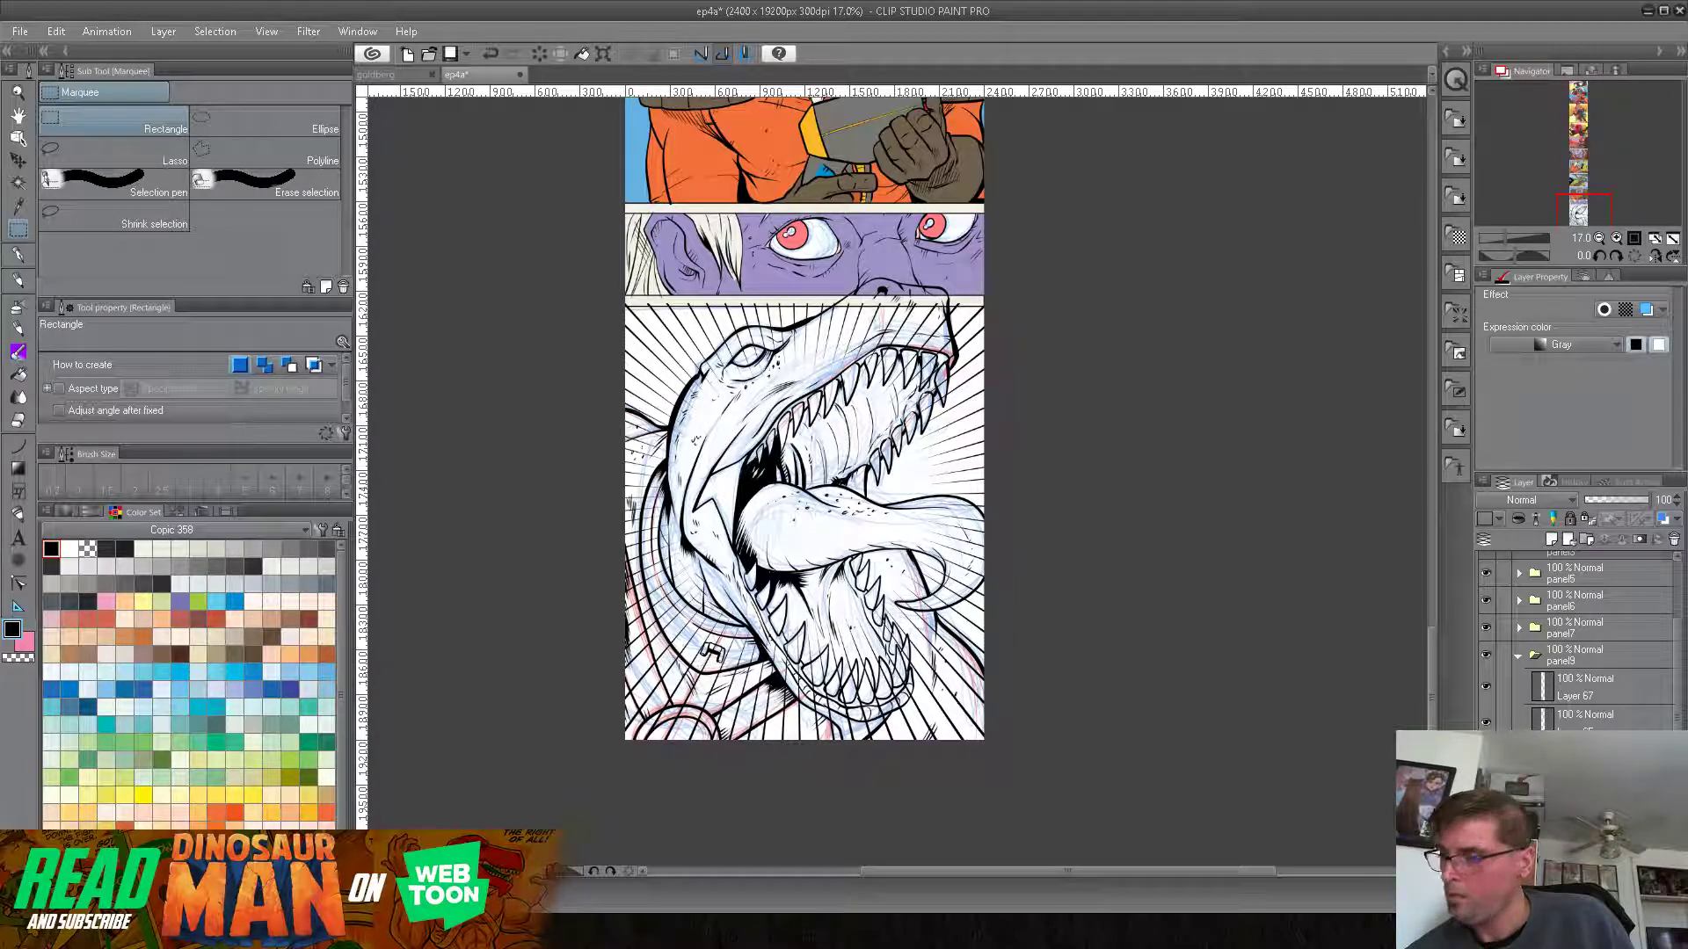
Step: Identify the layer below Layer 67 in the panel9 folder and set up a red-labelled layer for flat colours
{"action": "left_click", "coordinate": [1485, 722]}
{"action": "left_click", "coordinate": [1486, 722]}
{"action": "left_click", "coordinate": [1500, 724]}
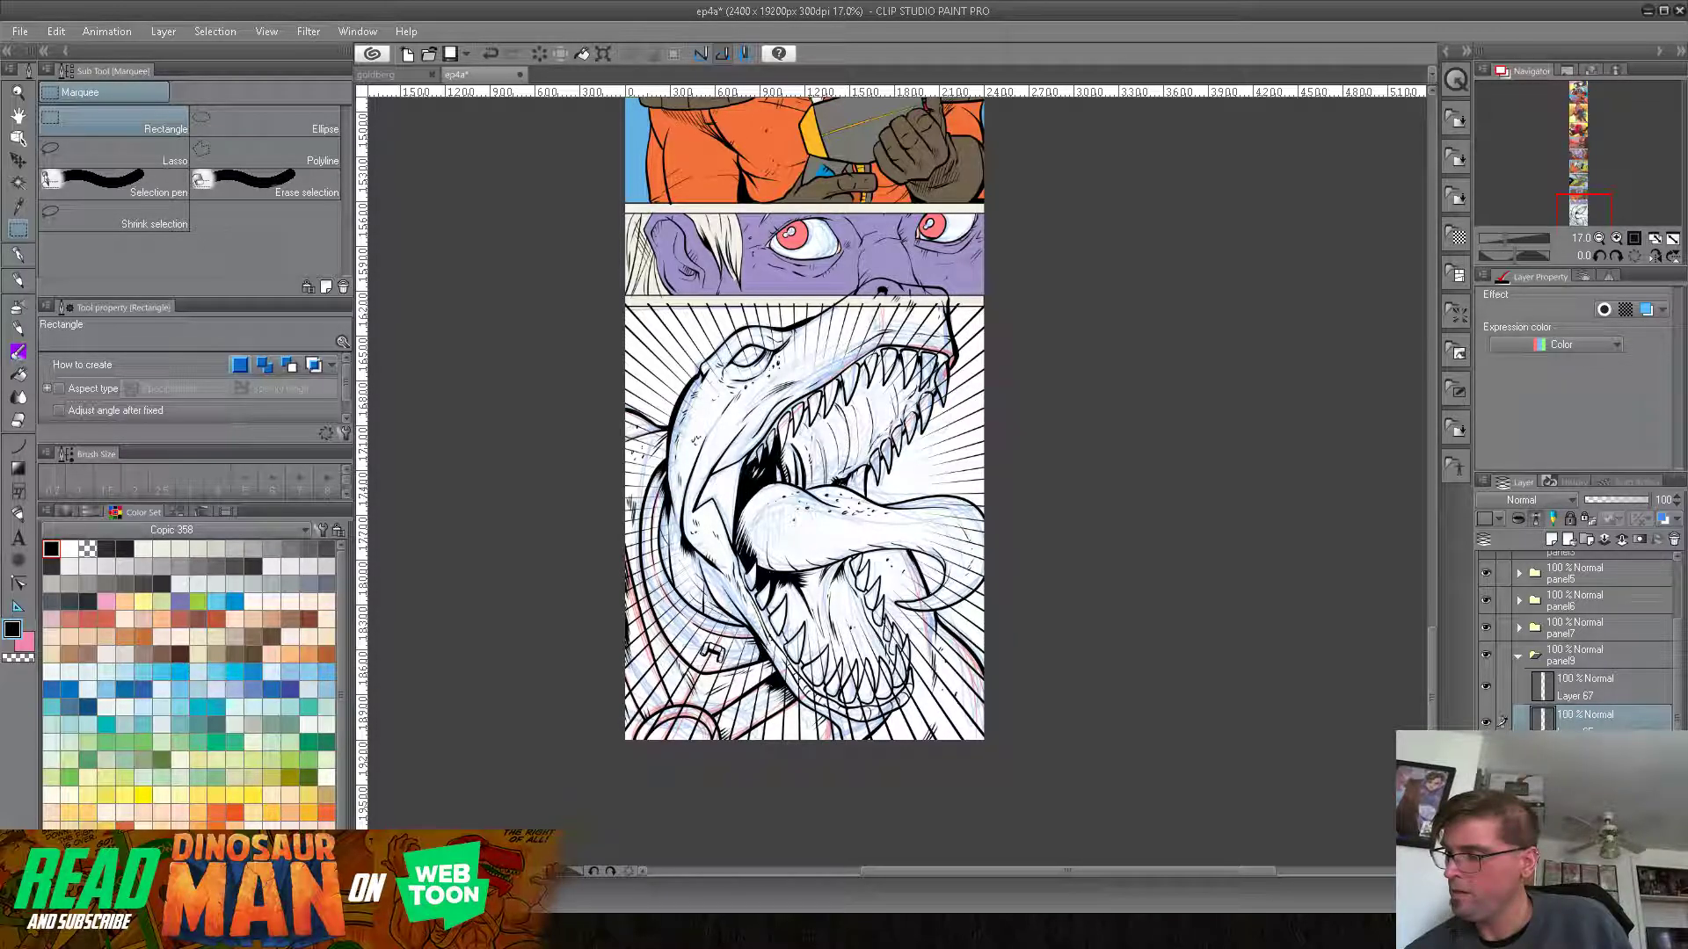
{"action": "left_click", "coordinate": [1554, 554]}
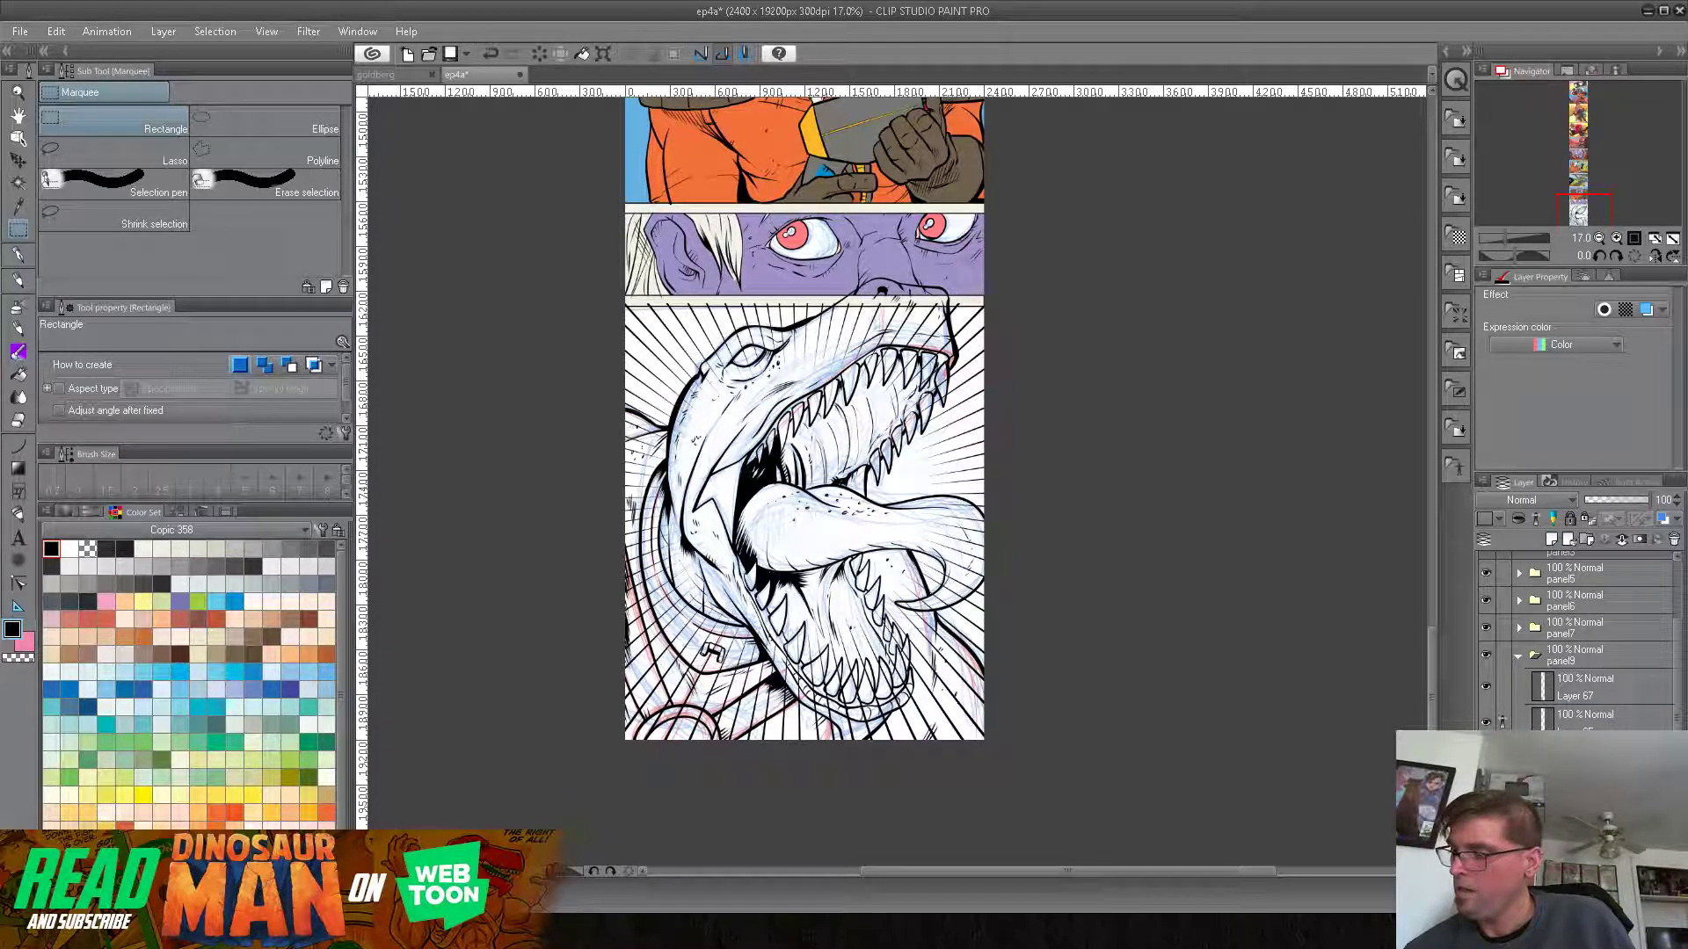
{"action": "left_click", "coordinate": [1499, 520]}
{"action": "left_click", "coordinate": [1508, 563]}
Step: Fill the dinosaur's head, lower jaw and neck in panel 9 with crimson red
{"action": "key", "text": "g"}
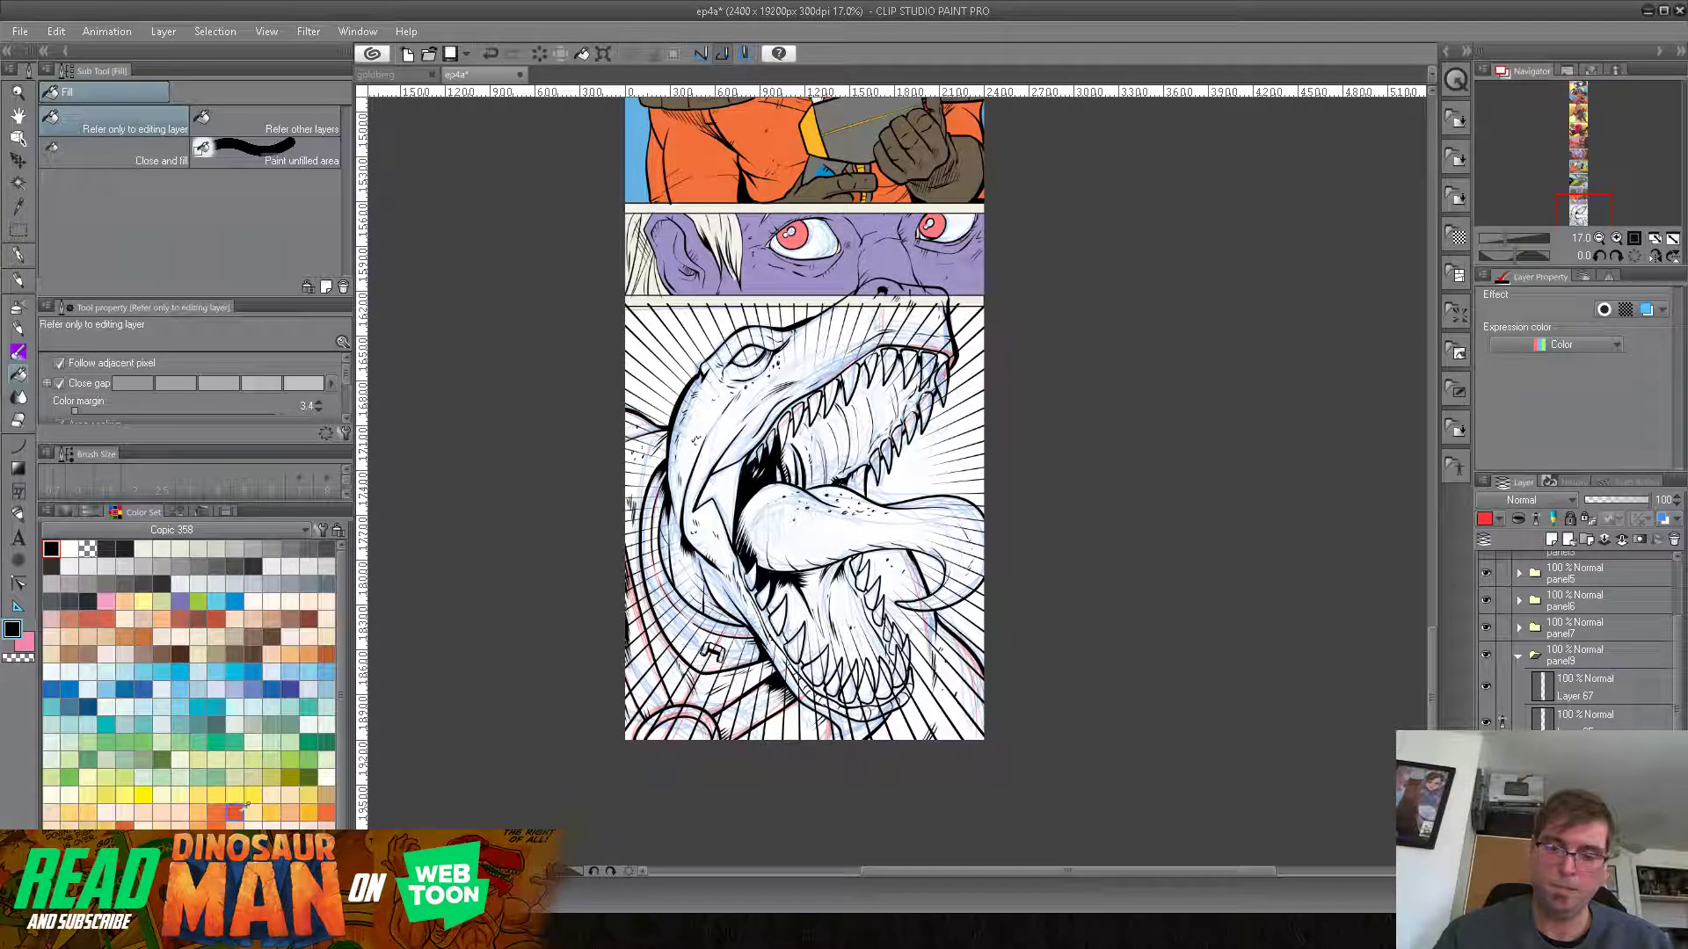
{"action": "left_click", "coordinate": [837, 360]}
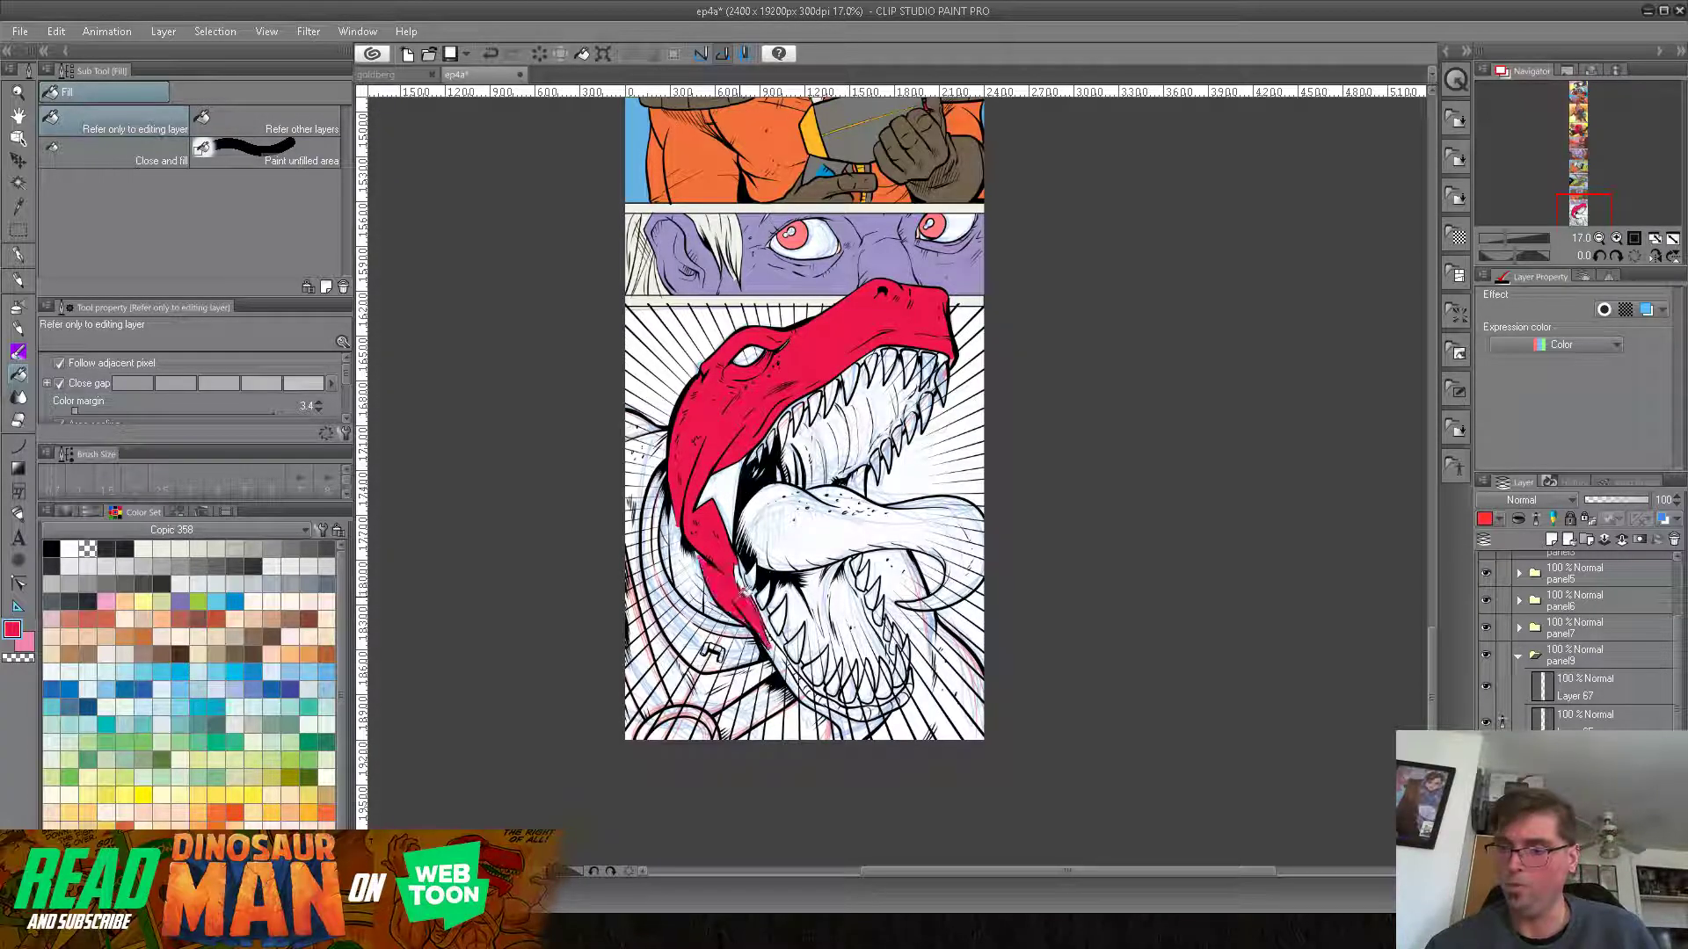
{"action": "left_click", "coordinate": [799, 676]}
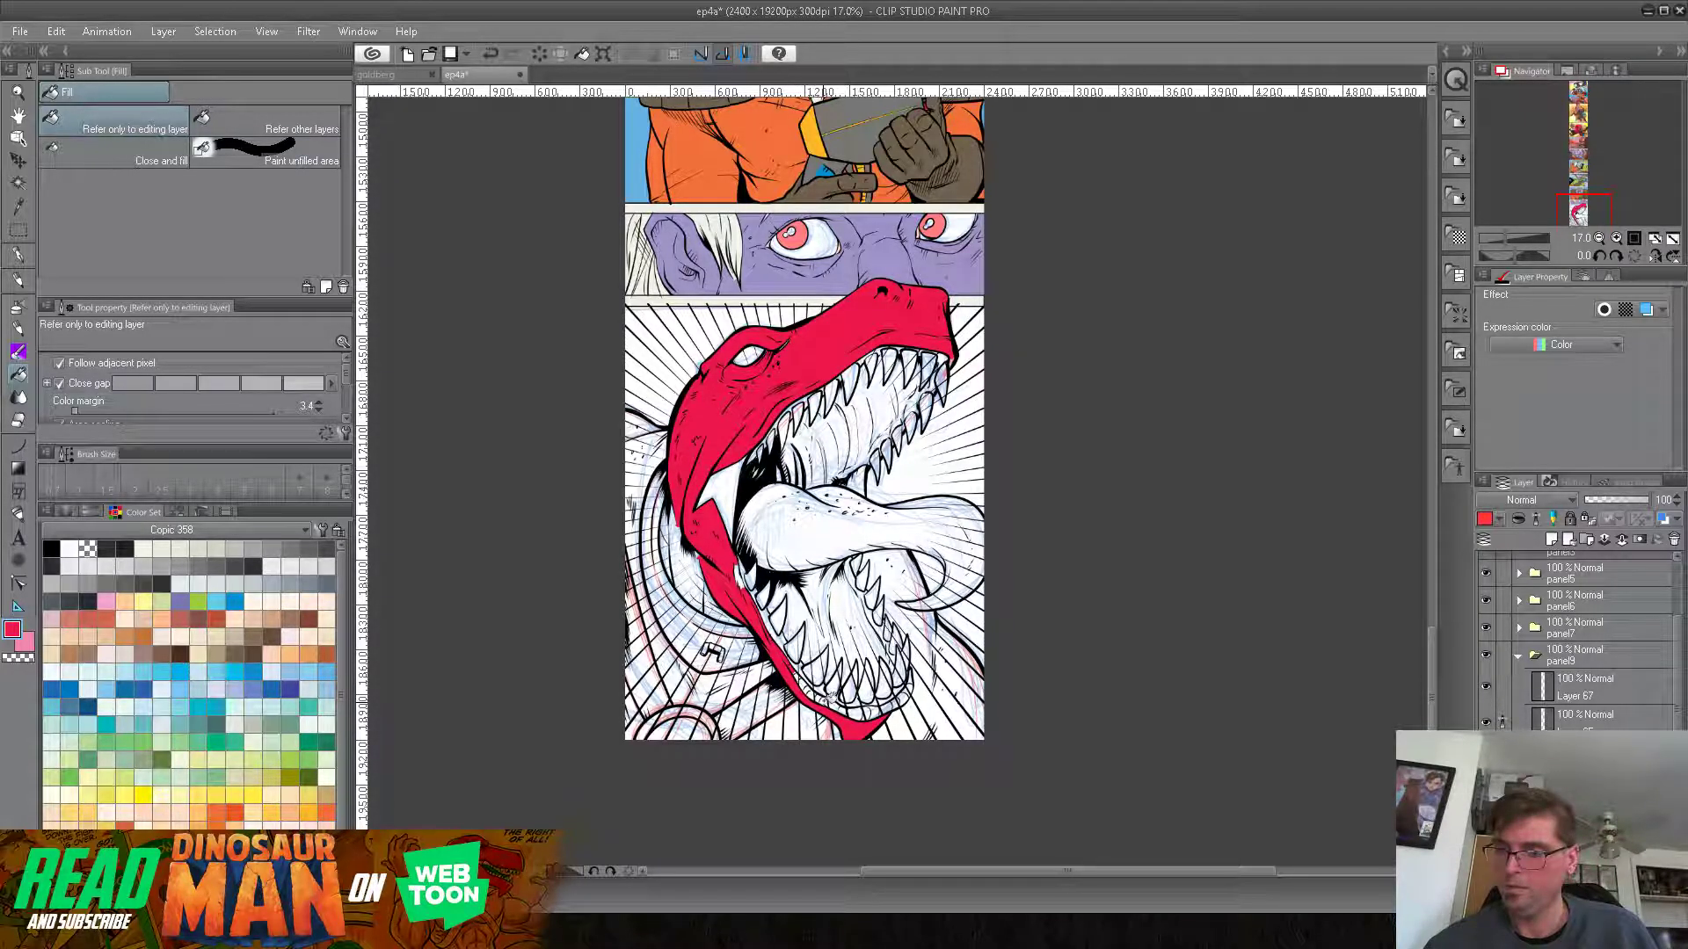
{"action": "left_click", "coordinate": [884, 708]}
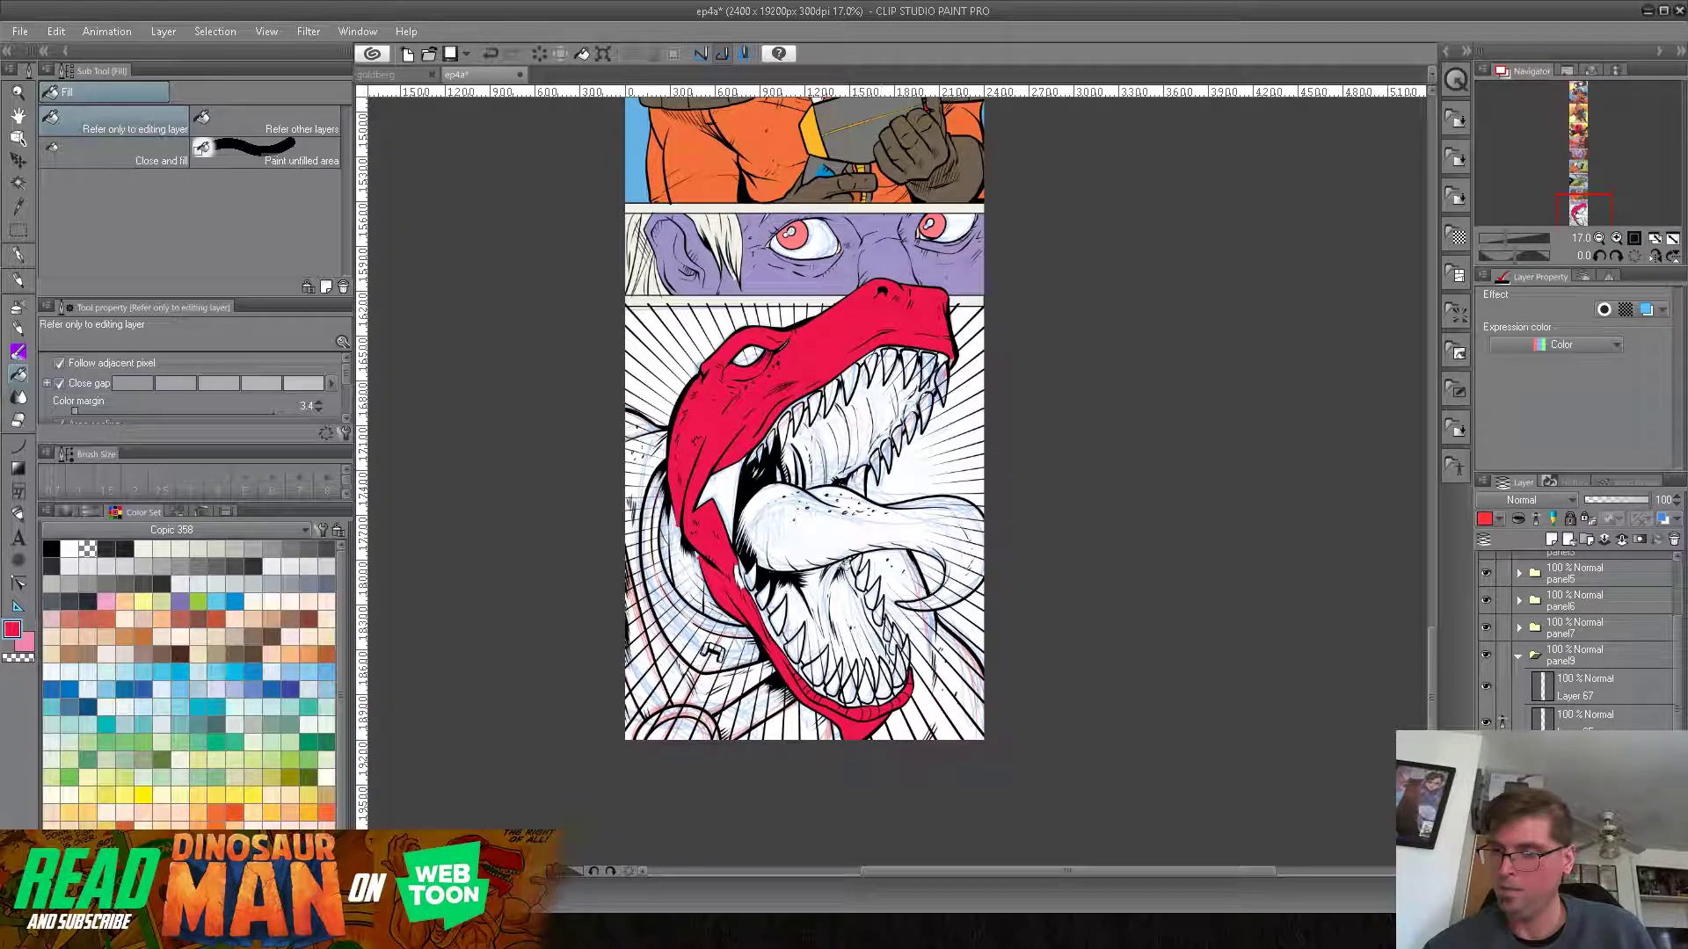
{"action": "left_click", "coordinate": [685, 551]}
{"action": "left_click", "coordinate": [719, 598]}
{"action": "left_click", "coordinate": [675, 549]}
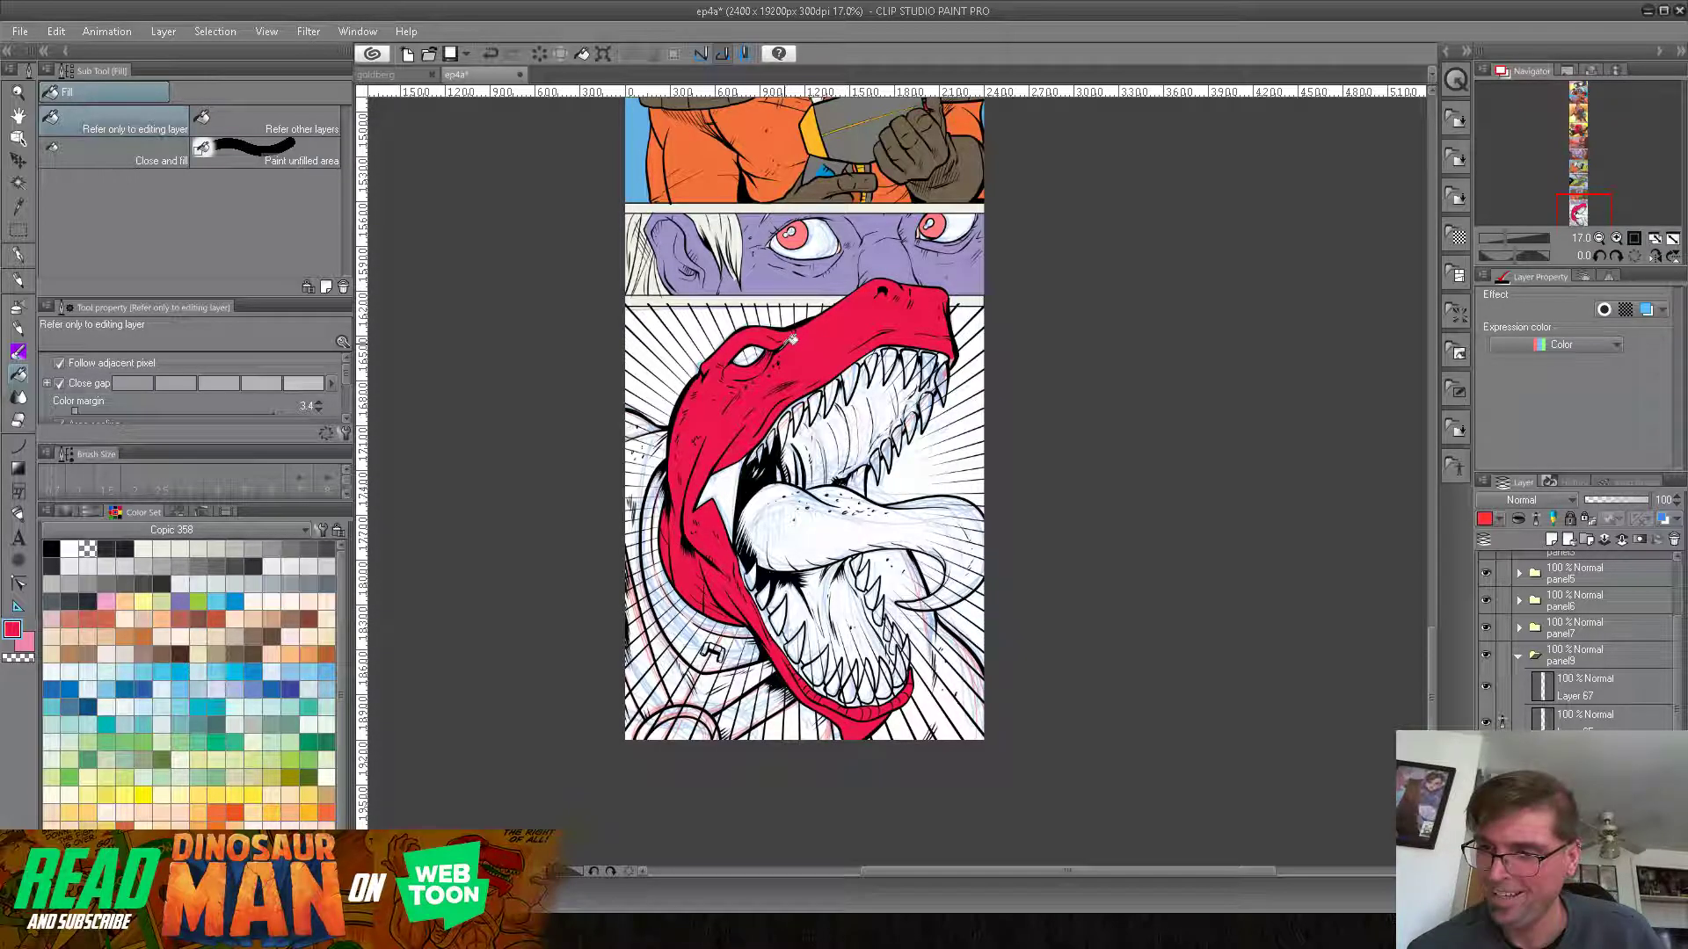
Step: Fill the dinosaur's eye with bright yellow
{"action": "left_click", "coordinate": [19, 256]}
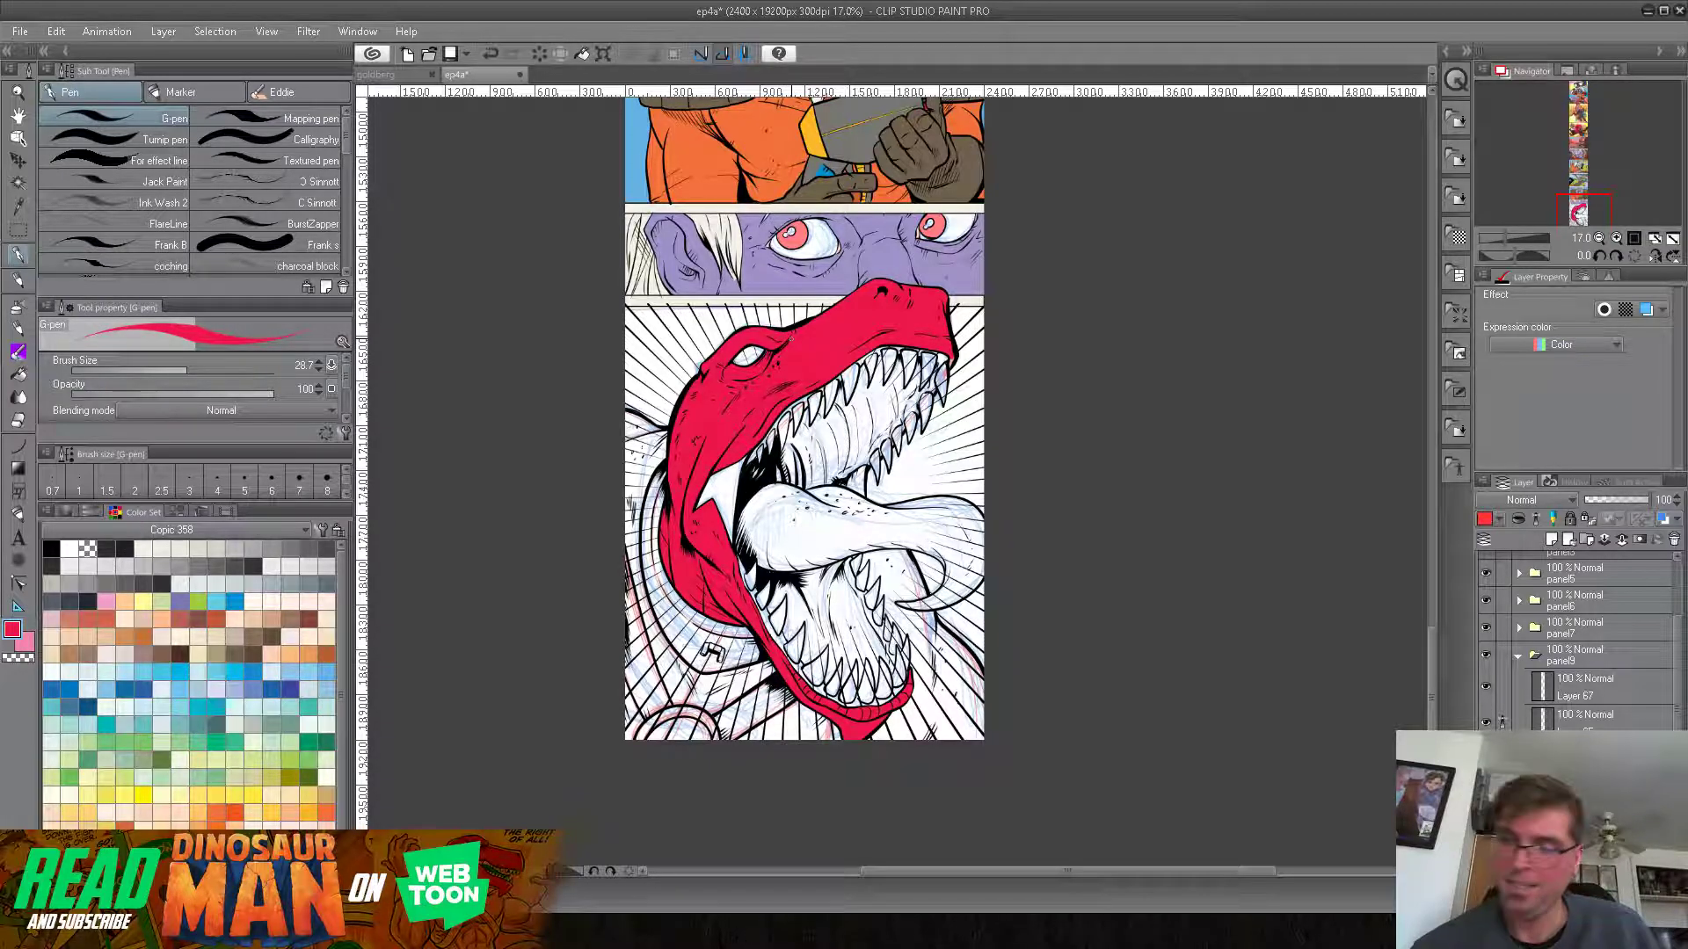
{"action": "left_click", "coordinate": [18, 376]}
{"action": "left_click", "coordinate": [252, 794]}
{"action": "left_click", "coordinate": [748, 356]}
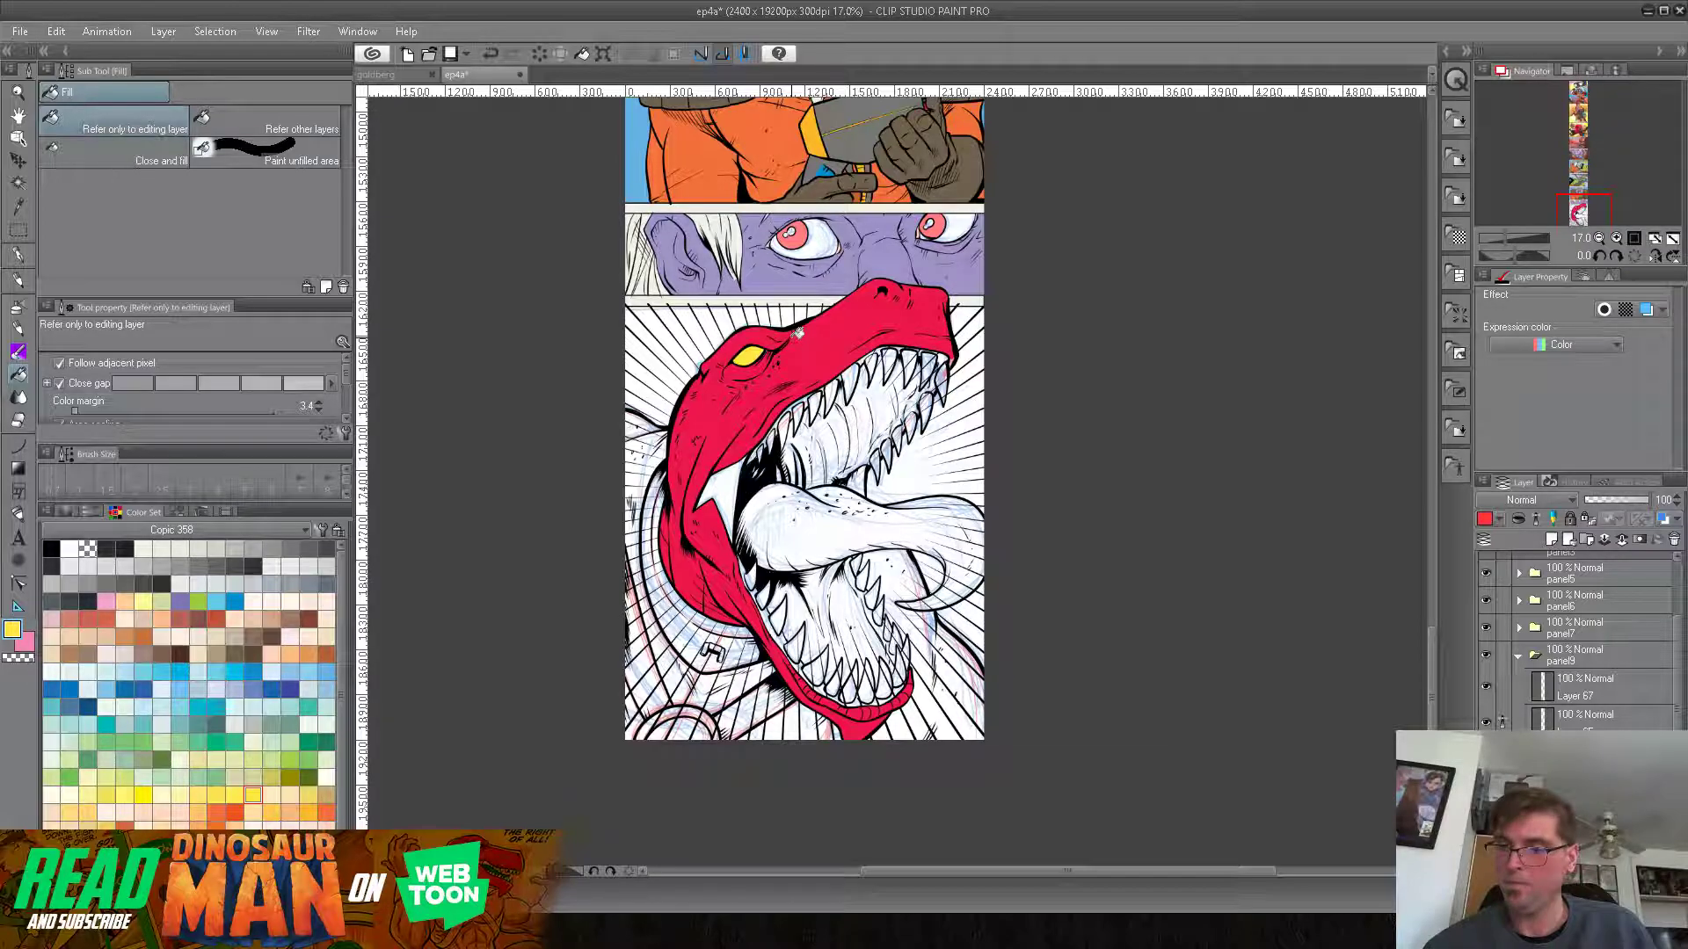
Step: Fill the inside of the dinosaur's mouth with pink and its tongue with blue
{"action": "left_click", "coordinate": [106, 601]}
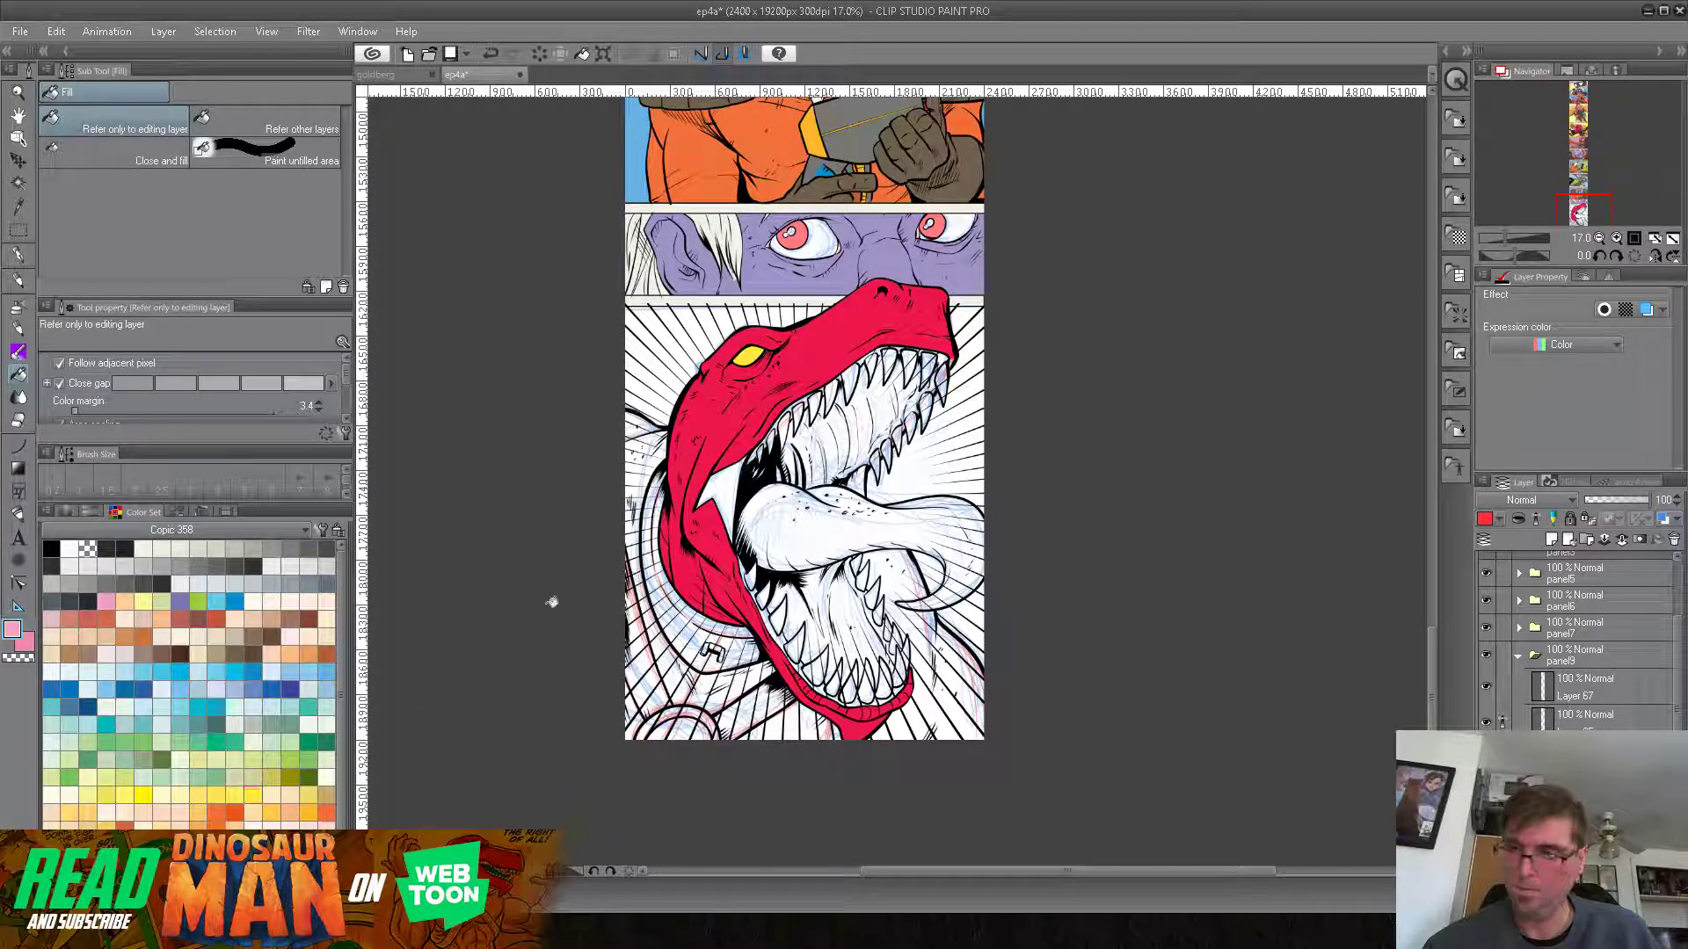
{"action": "left_click", "coordinate": [737, 479]}
{"action": "left_click", "coordinate": [868, 482]}
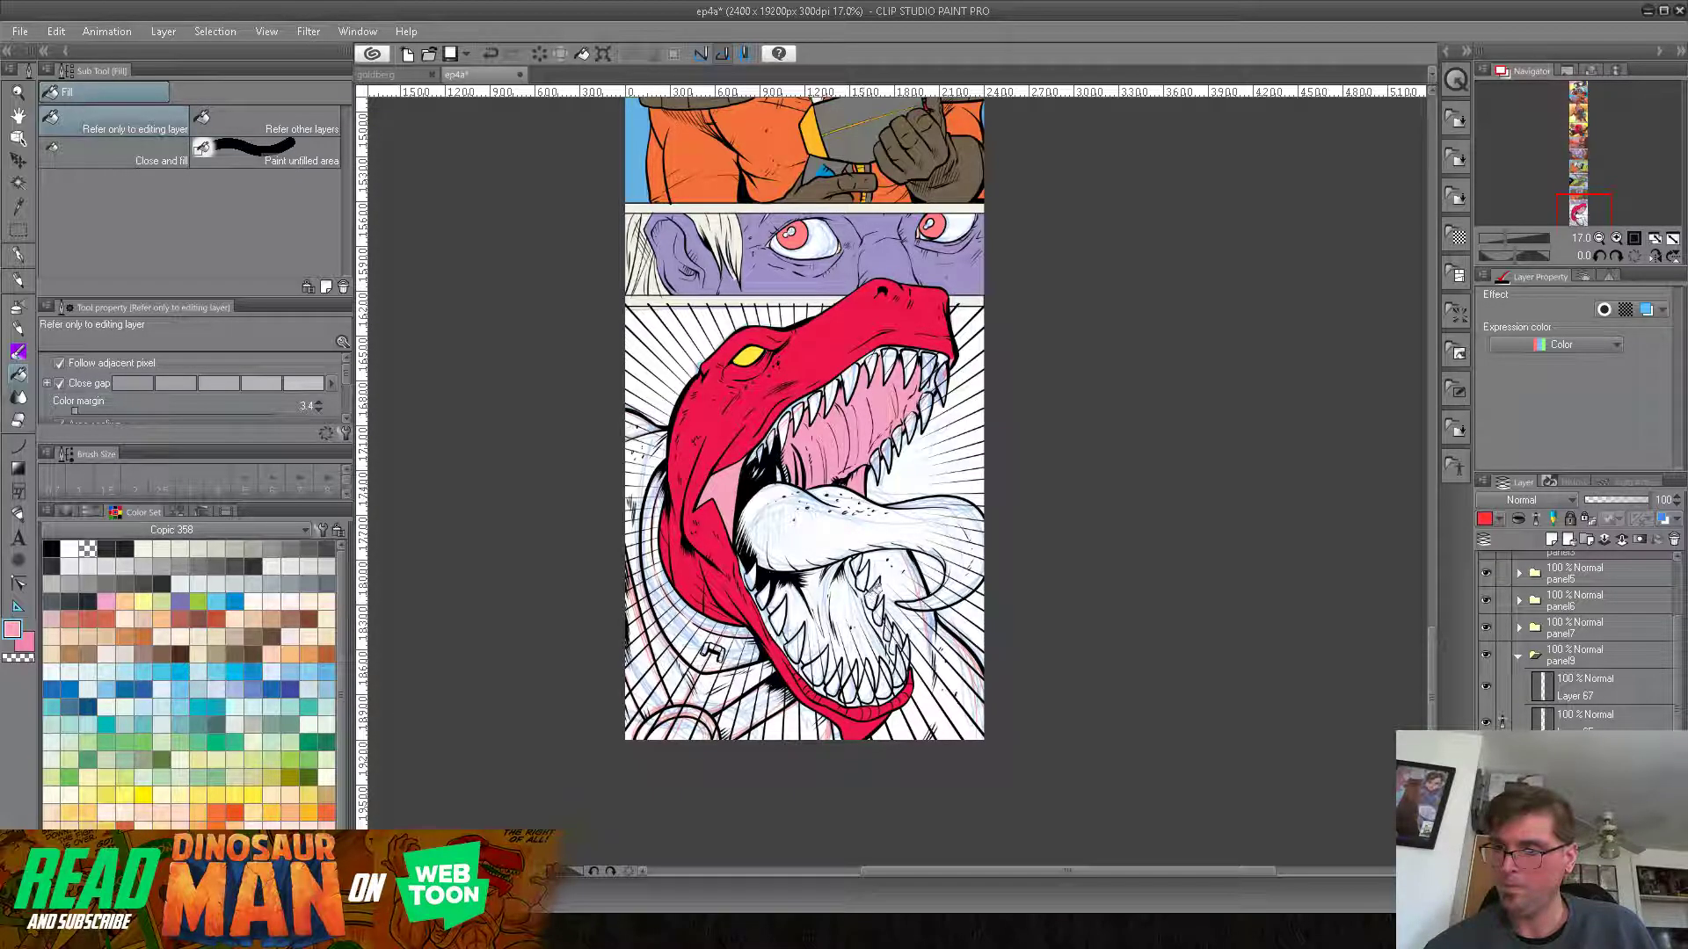
{"action": "left_click", "coordinate": [852, 614]}
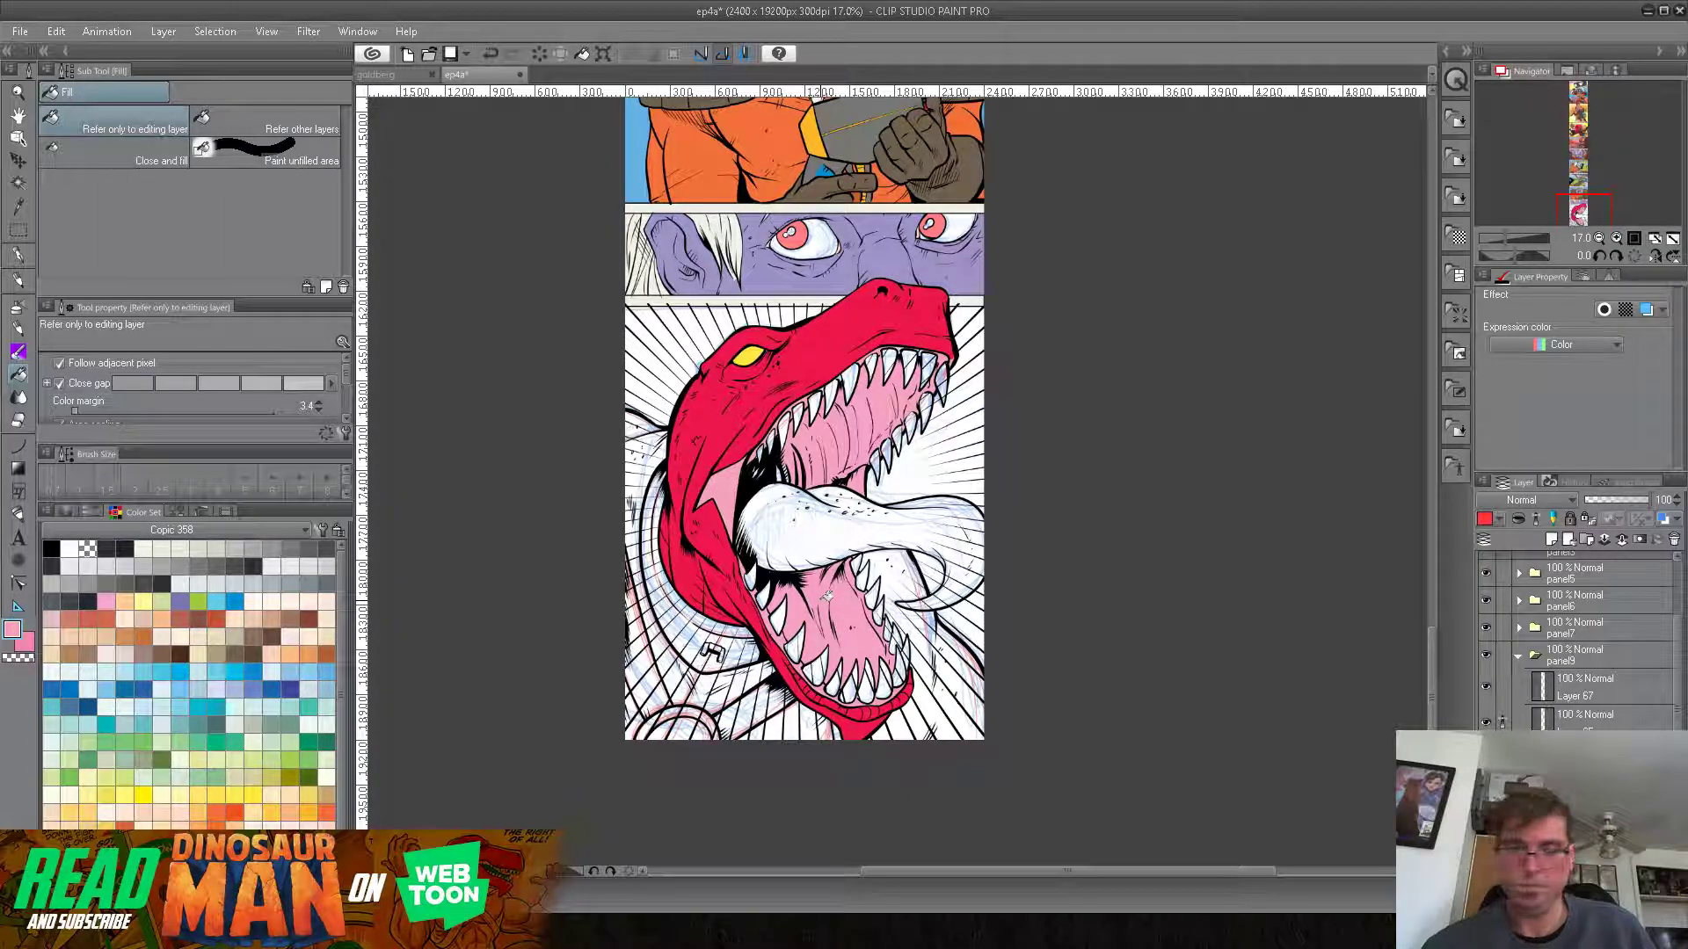
{"action": "left_click", "coordinate": [235, 601]}
{"action": "left_click", "coordinate": [876, 529]}
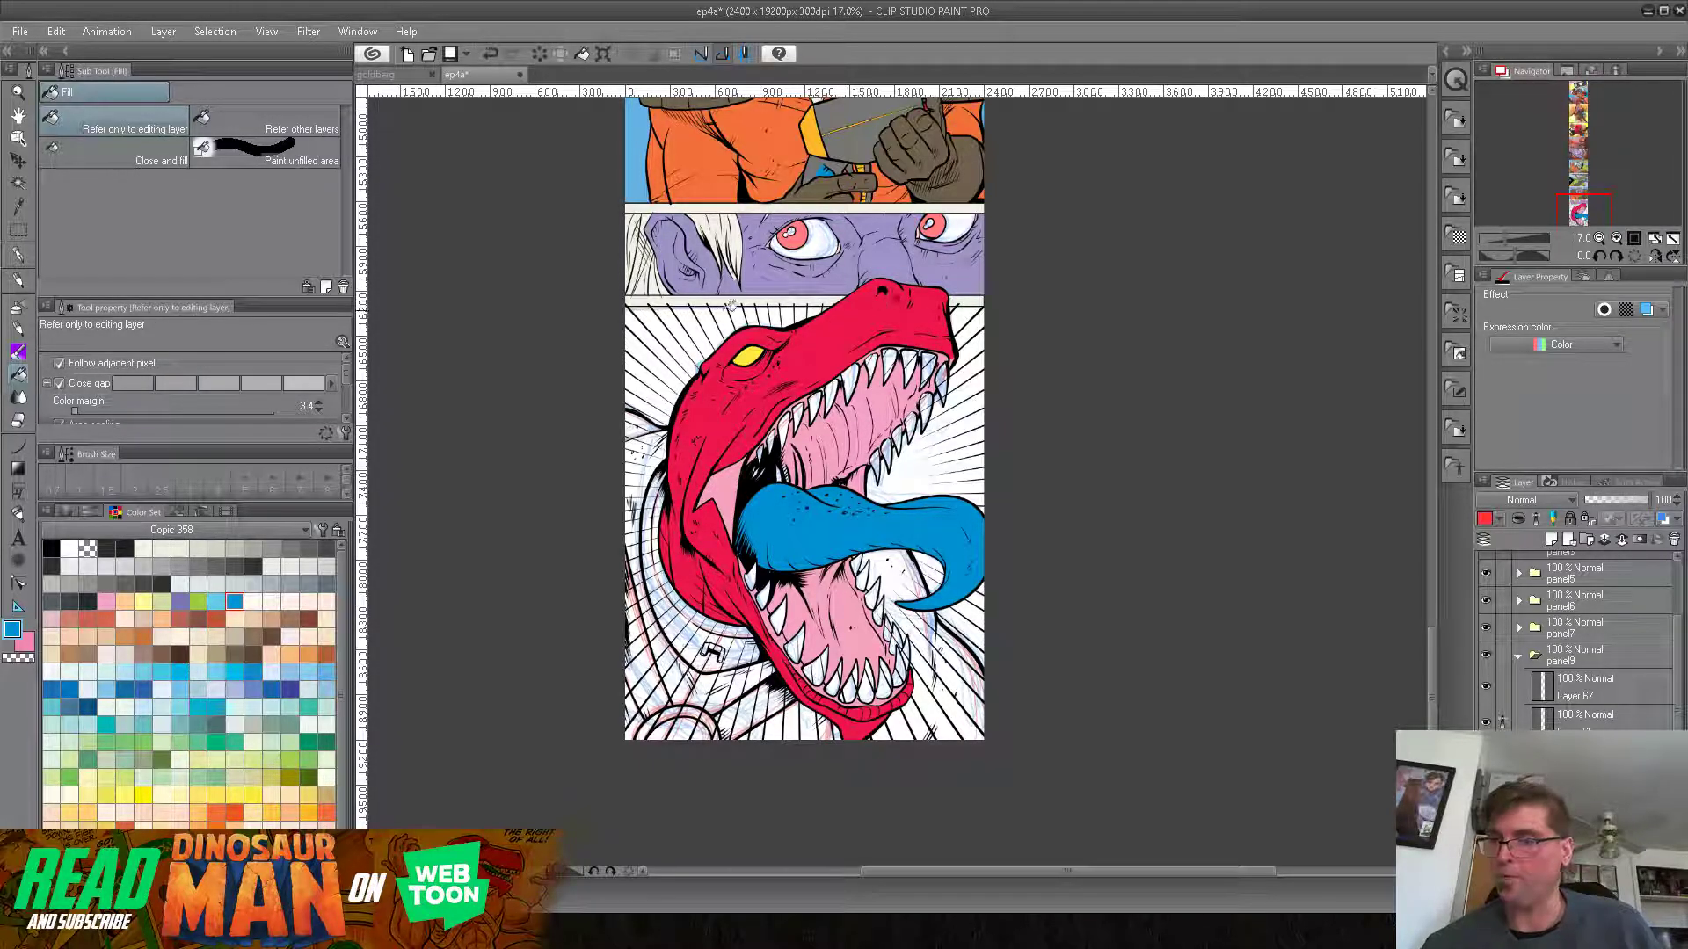
Step: Fill the dinosaur's collar, straps and emblem ring with golden orange, and the emblem's centre with the head's red
{"action": "left_click", "coordinate": [308, 812]}
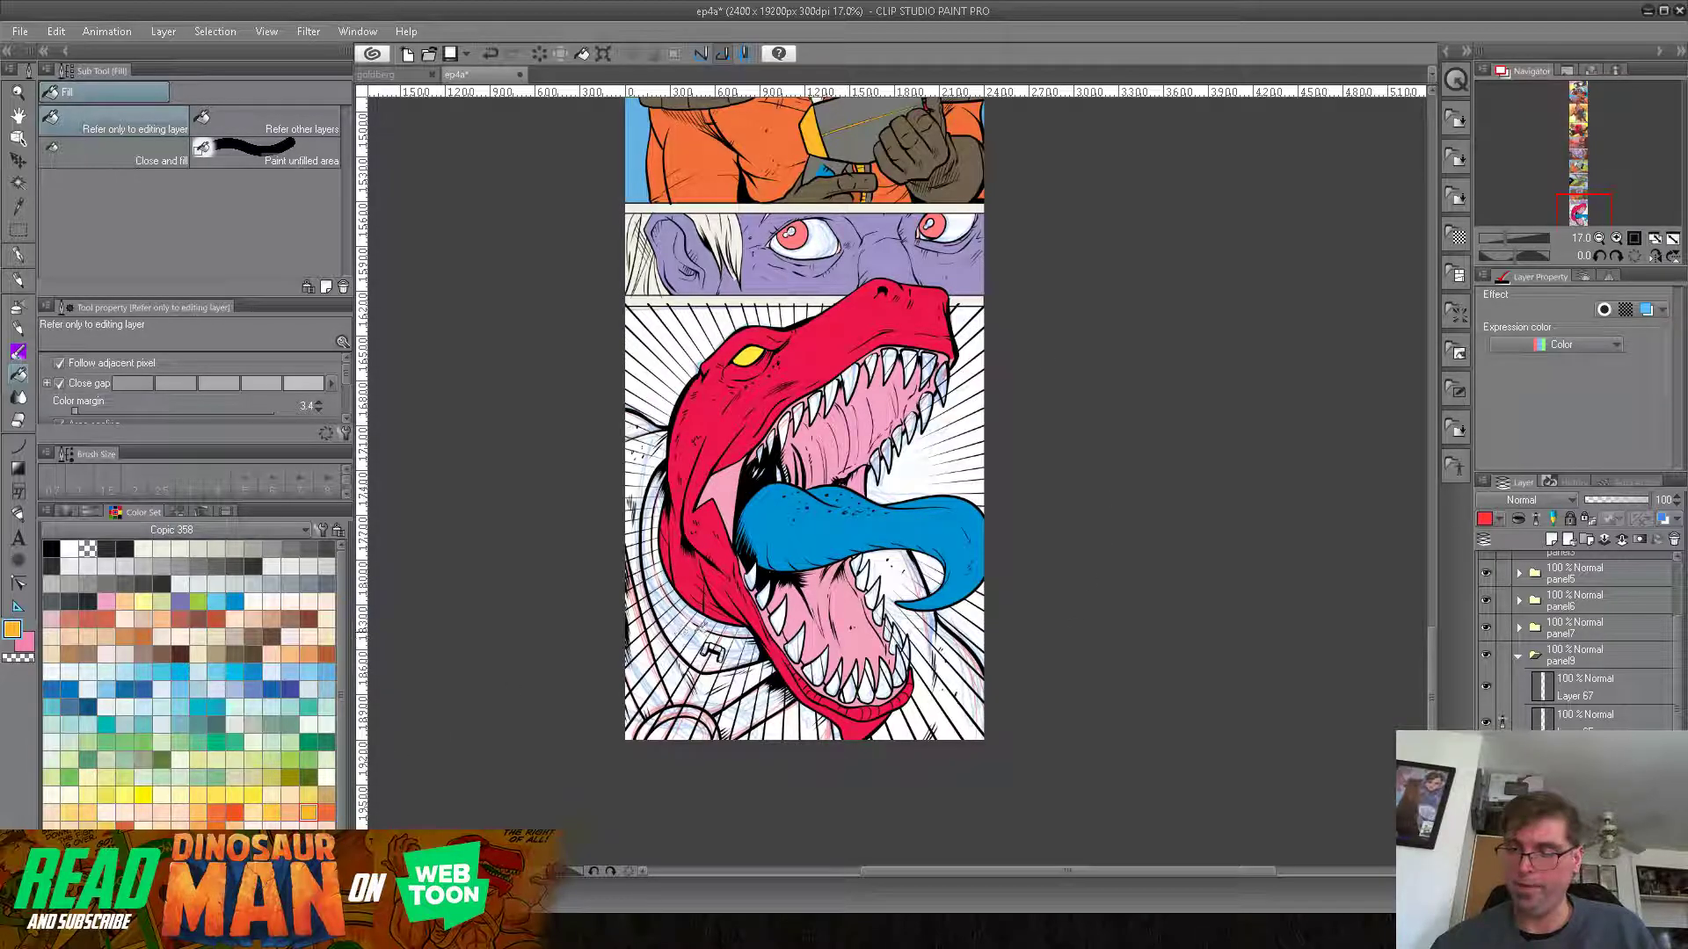
{"action": "left_click", "coordinate": [703, 626]}
{"action": "left_click", "coordinate": [753, 712]}
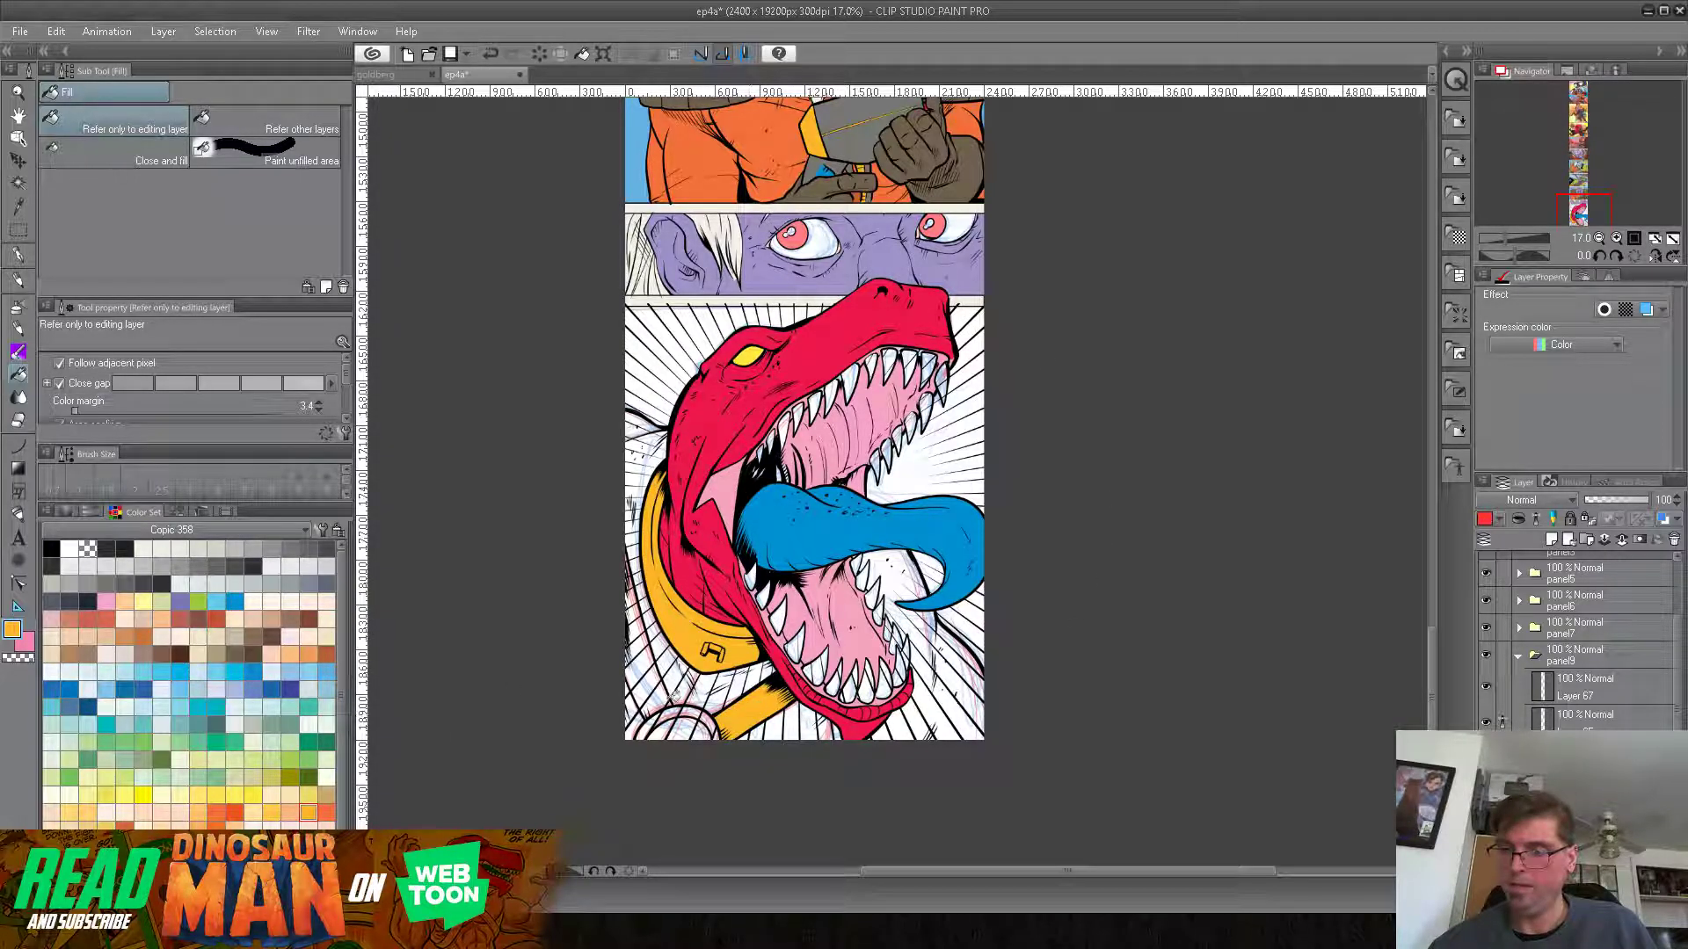
{"action": "left_click", "coordinate": [647, 690]}
{"action": "left_click", "coordinate": [707, 716]}
{"action": "left_click", "coordinate": [726, 546], "text": "alt"}
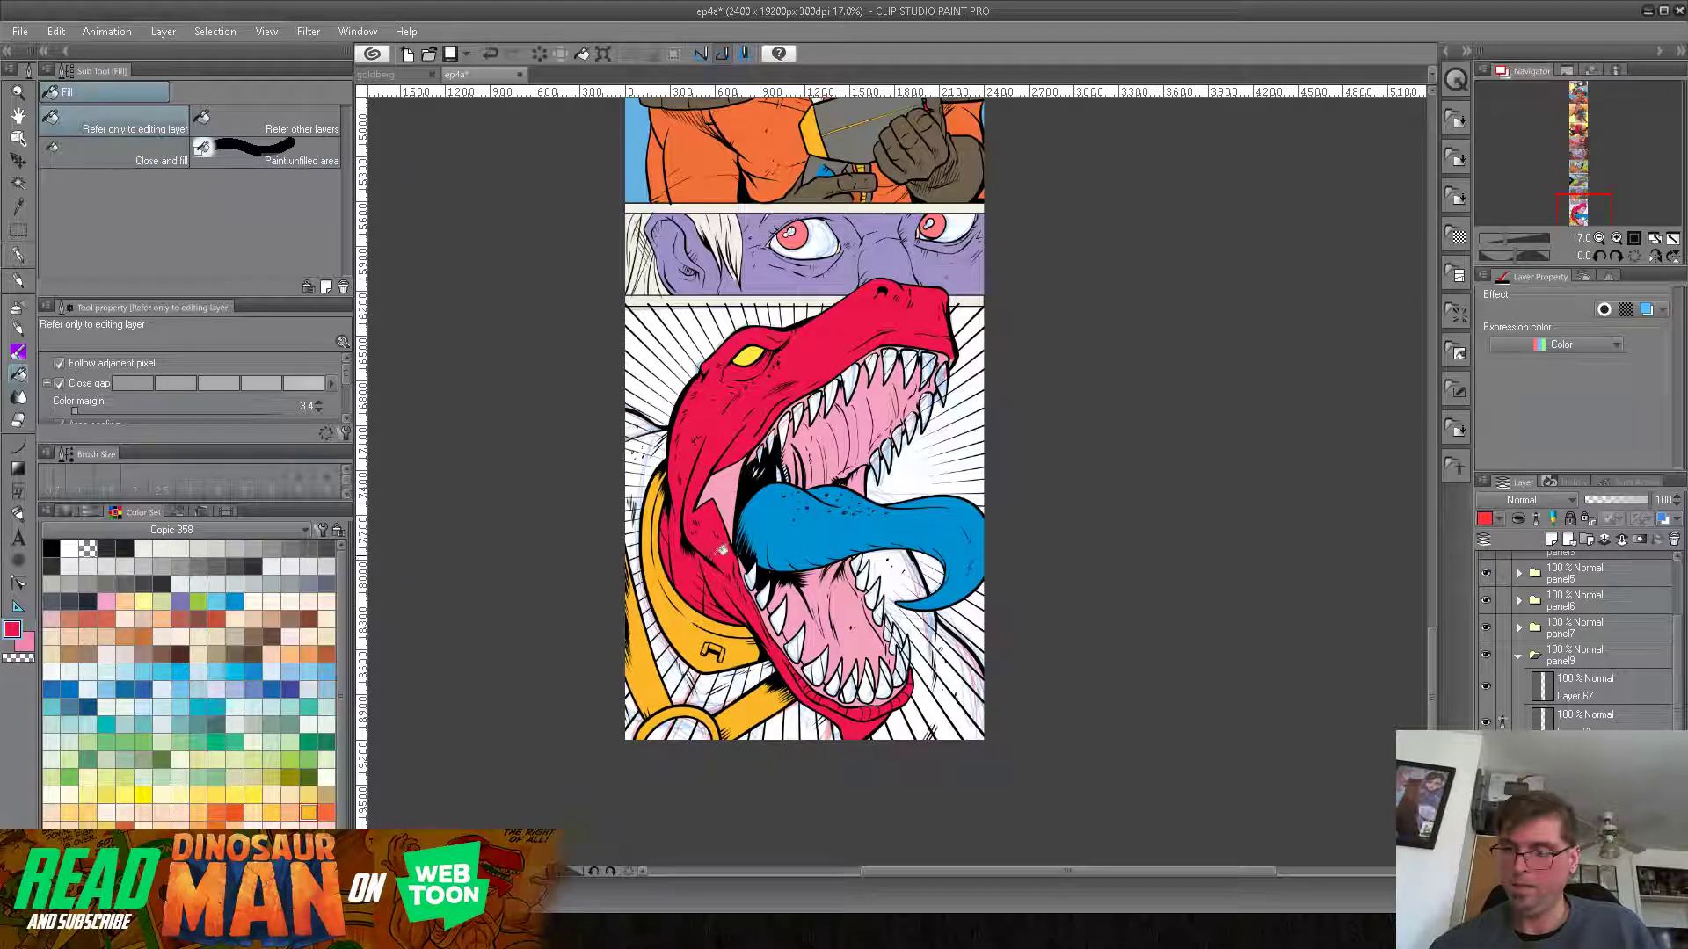
{"action": "left_click", "coordinate": [704, 729]}
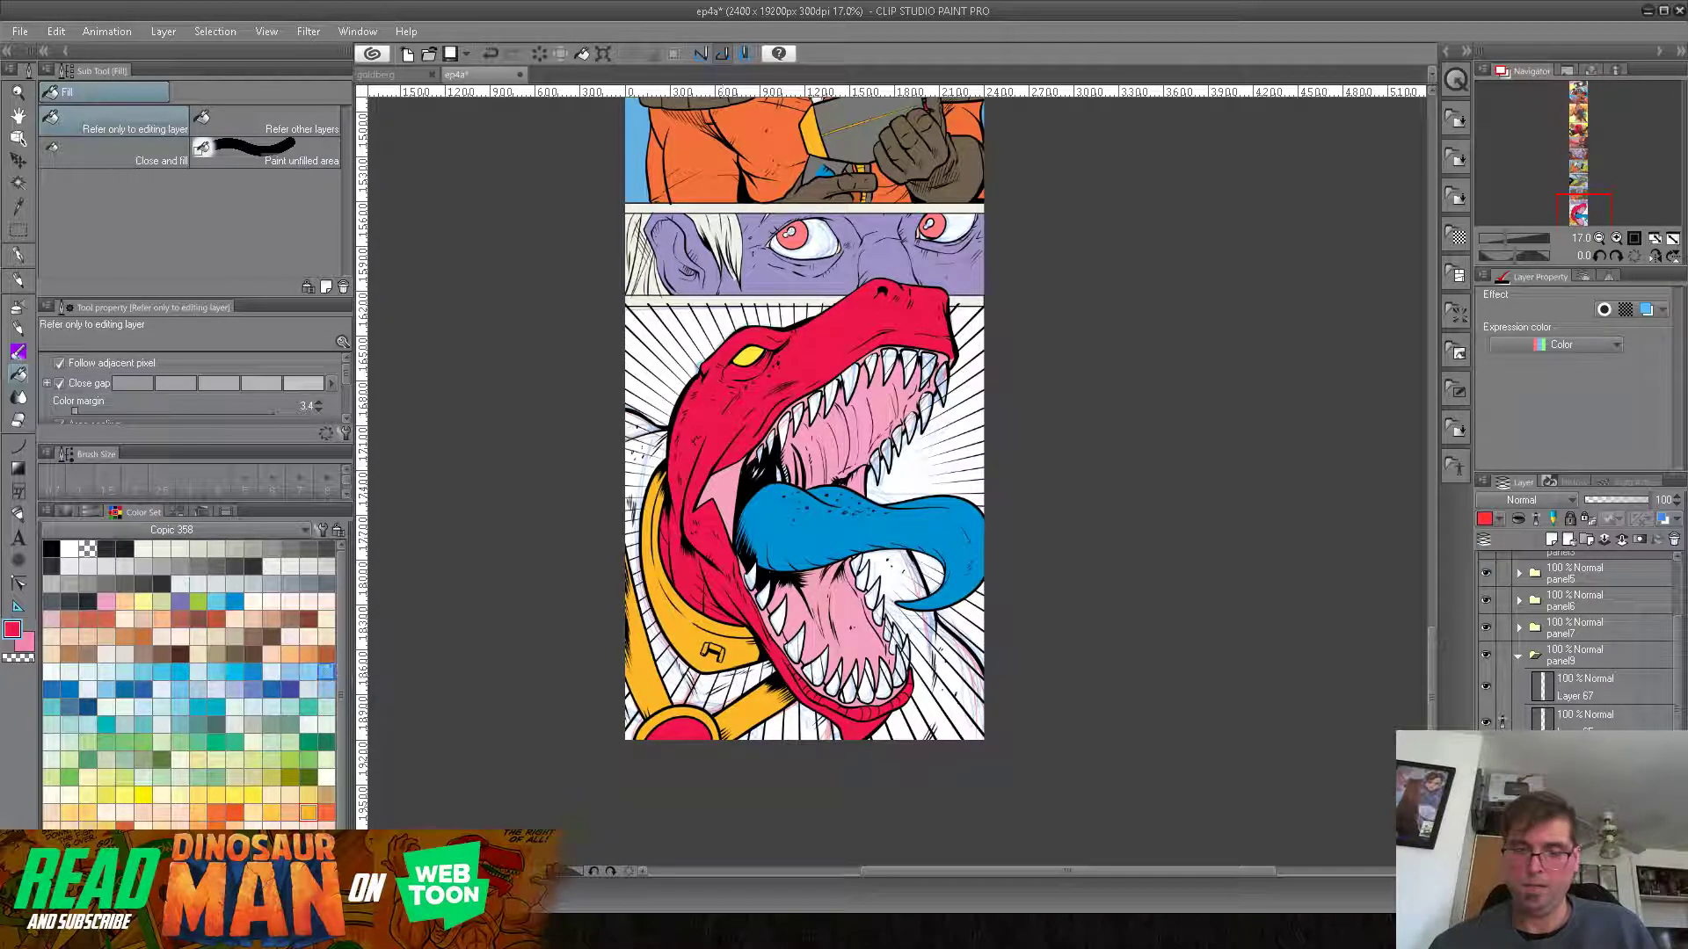
Step: Fill the dinosaur's torso and shoulders around the straps with light peach
{"action": "left_click", "coordinate": [290, 654]}
{"action": "left_click", "coordinate": [755, 432]}
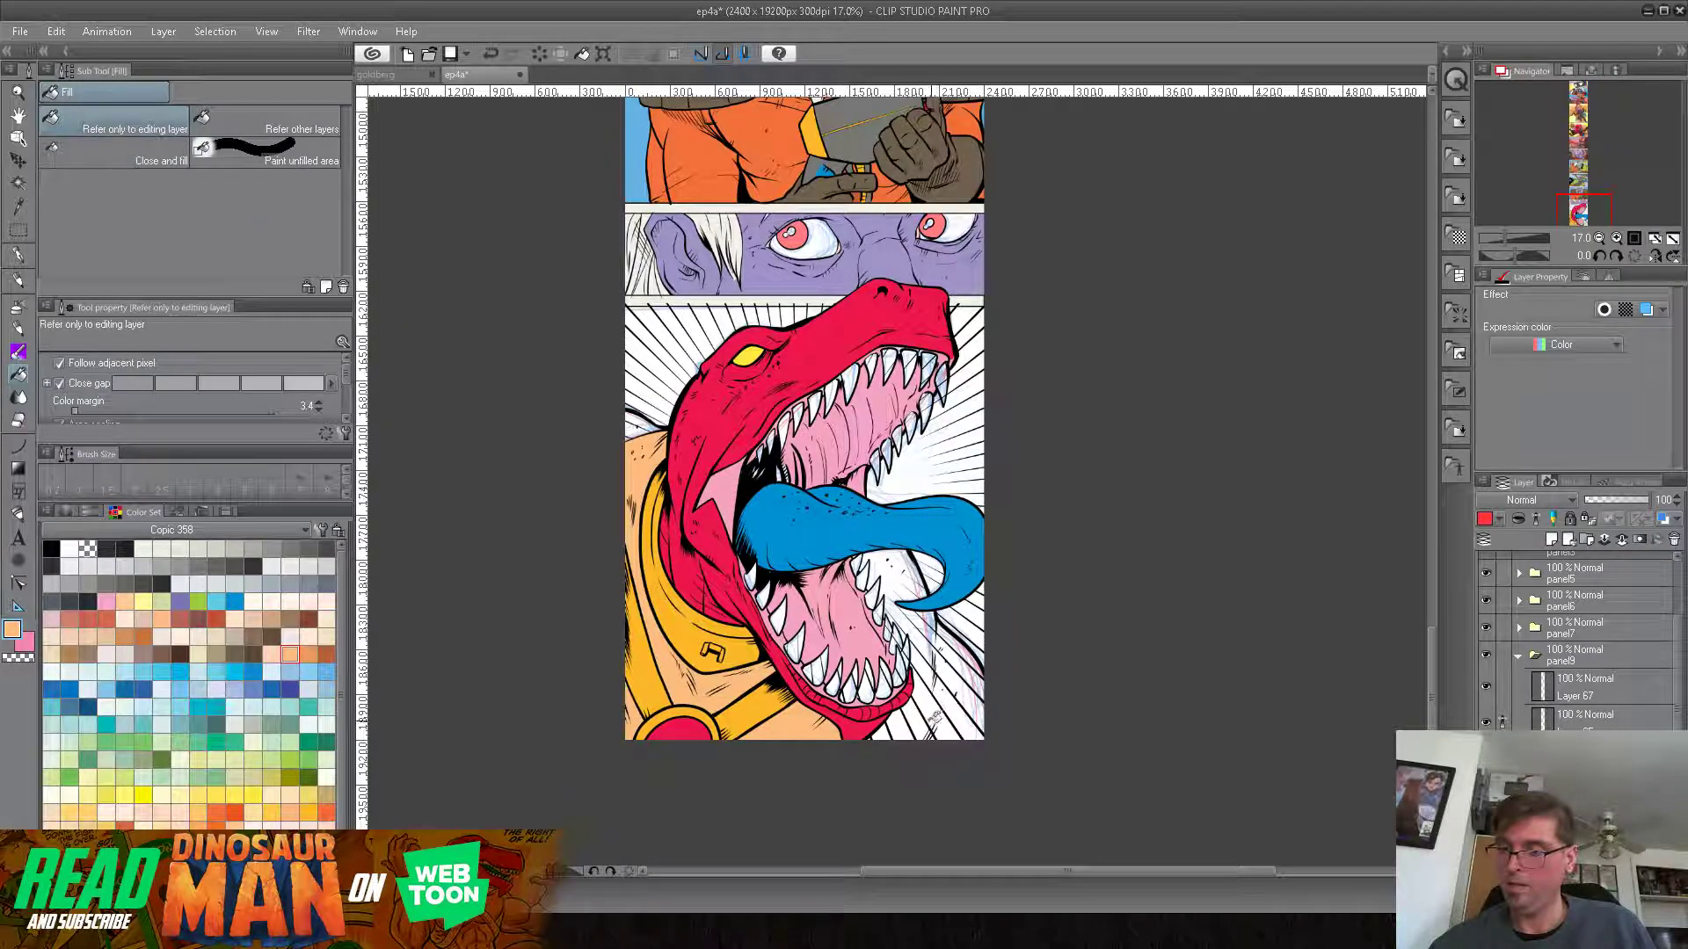
{"action": "left_click", "coordinate": [944, 698]}
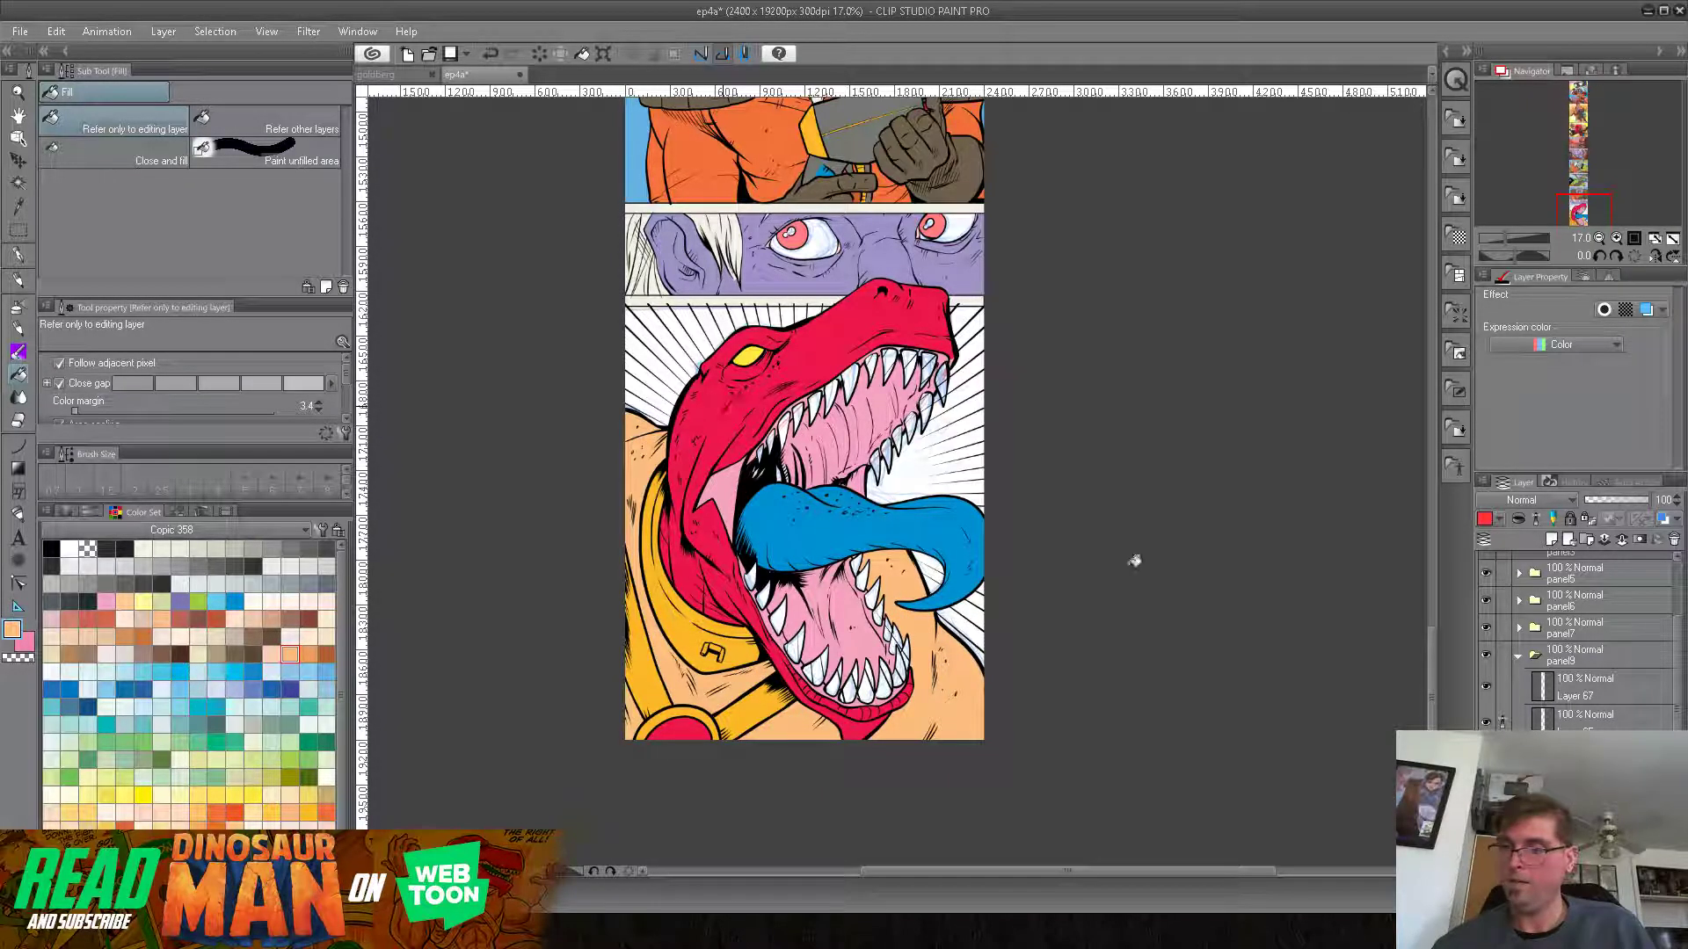
Step: Fill the dinosaur's upper and lower teeth with off-white
{"action": "left_click", "coordinate": [936, 314], "text": "alt"}
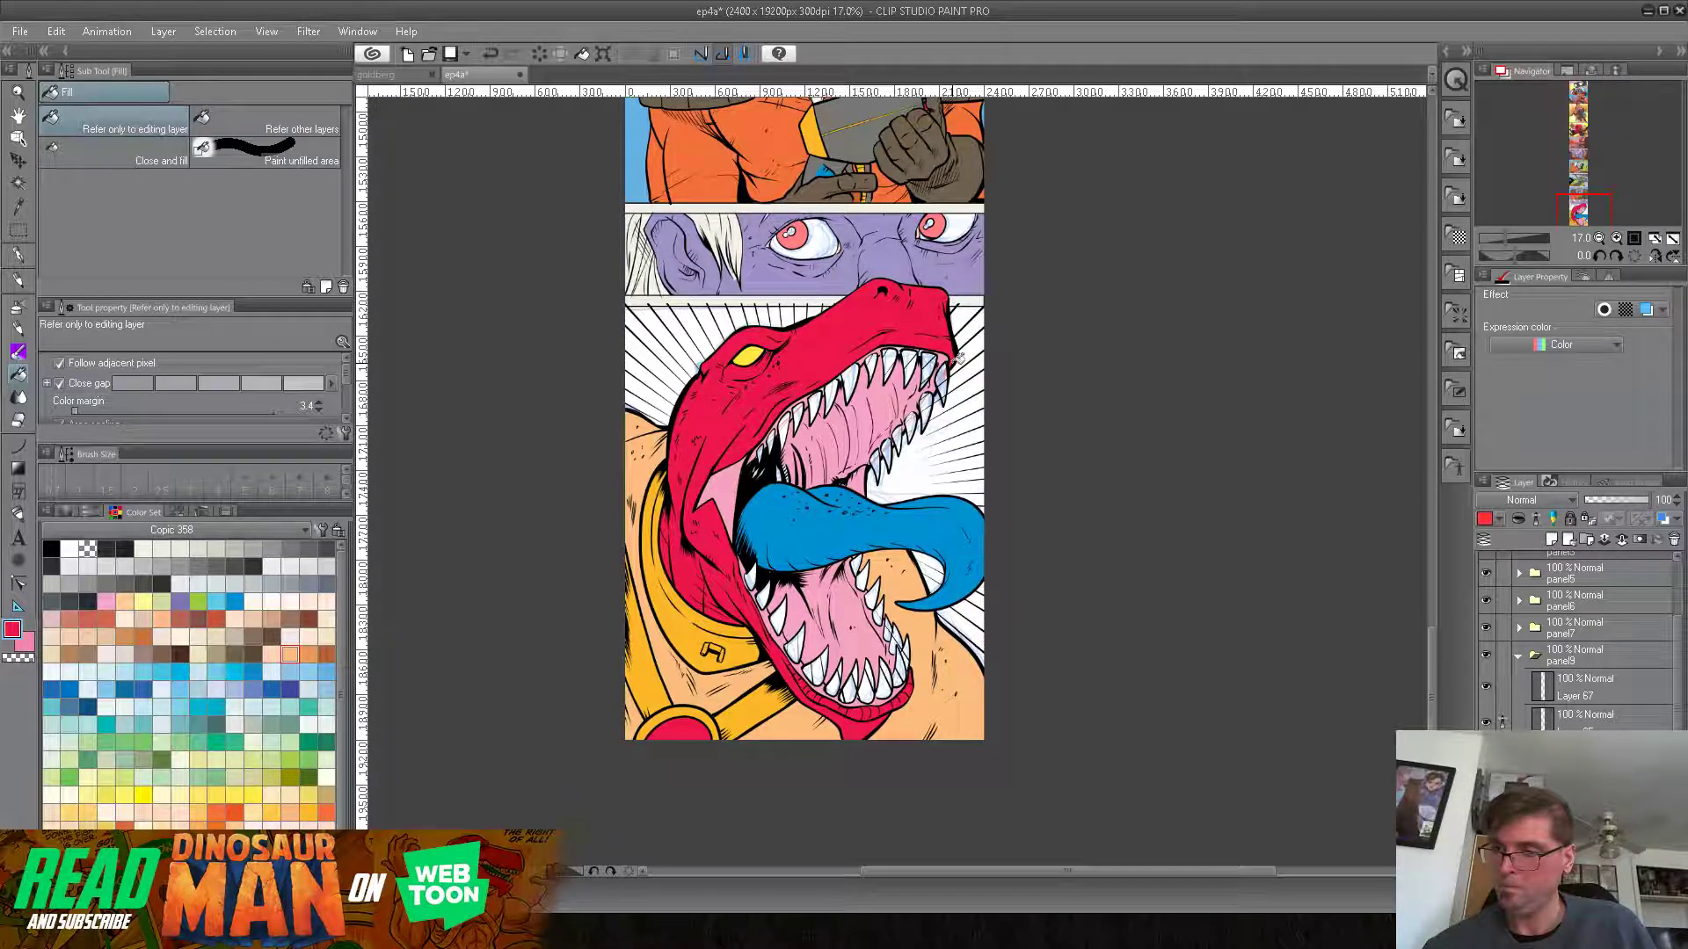
{"action": "left_click_drag", "start_coordinate": [935, 679], "coordinate": [772, 680]}
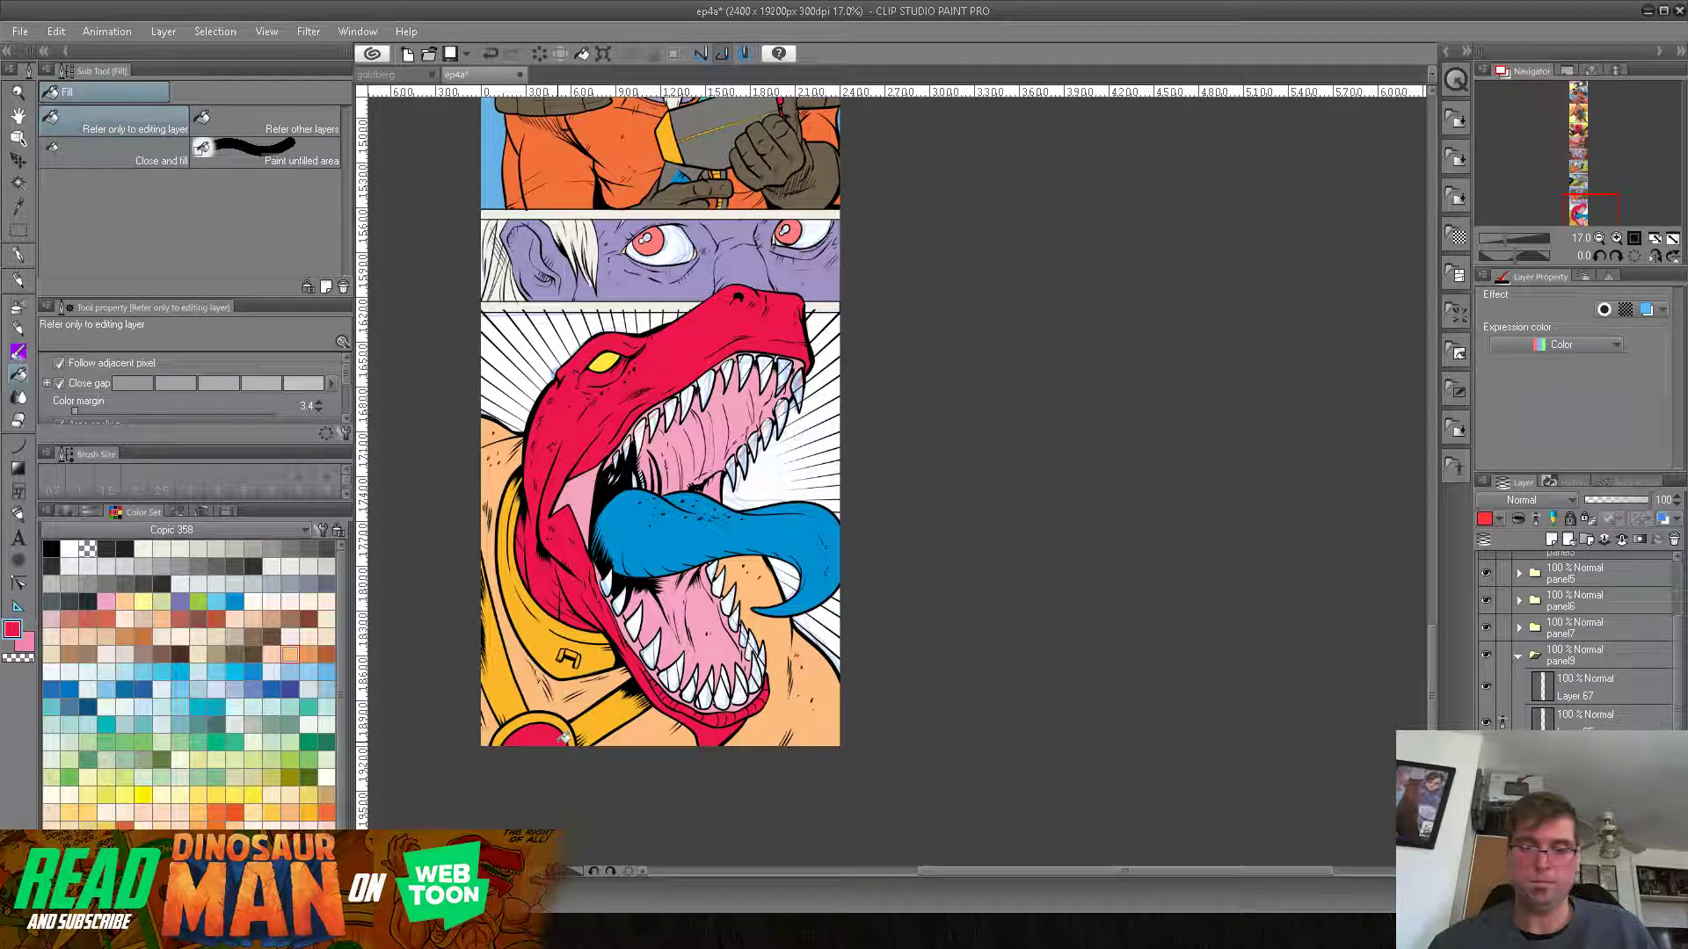
{"action": "left_click", "coordinate": [143, 549]}
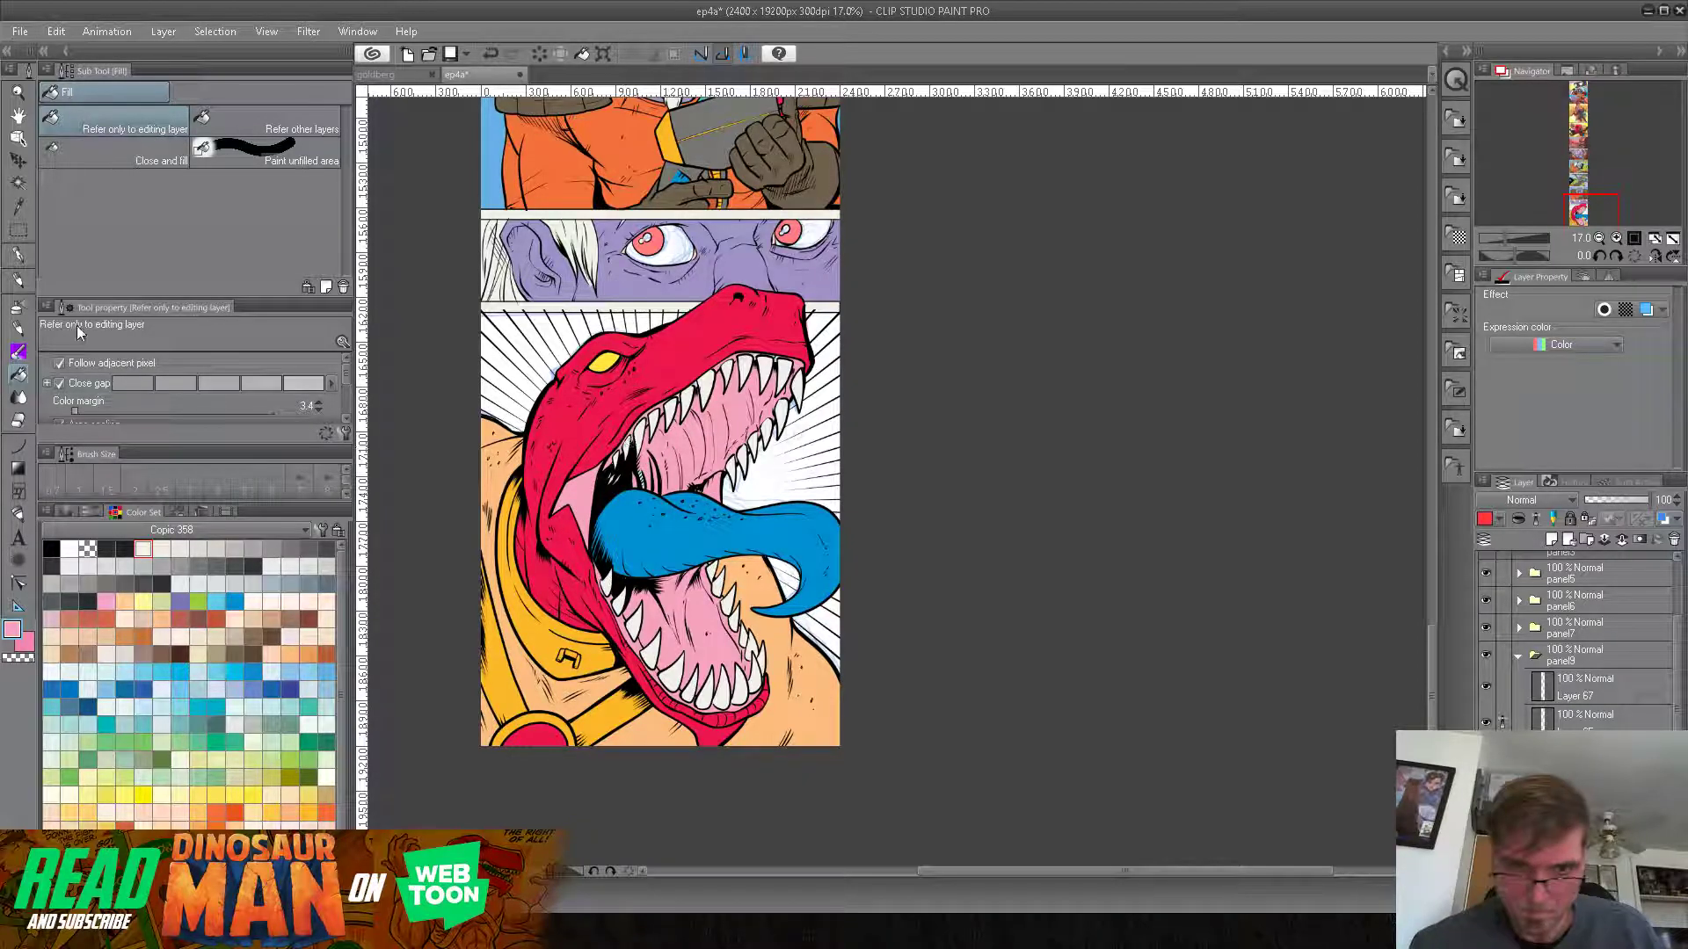
Step: Draw a straight black line with brush size 5 along panel 9's upper border on the effect-line layer
{"action": "key", "text": "p"}
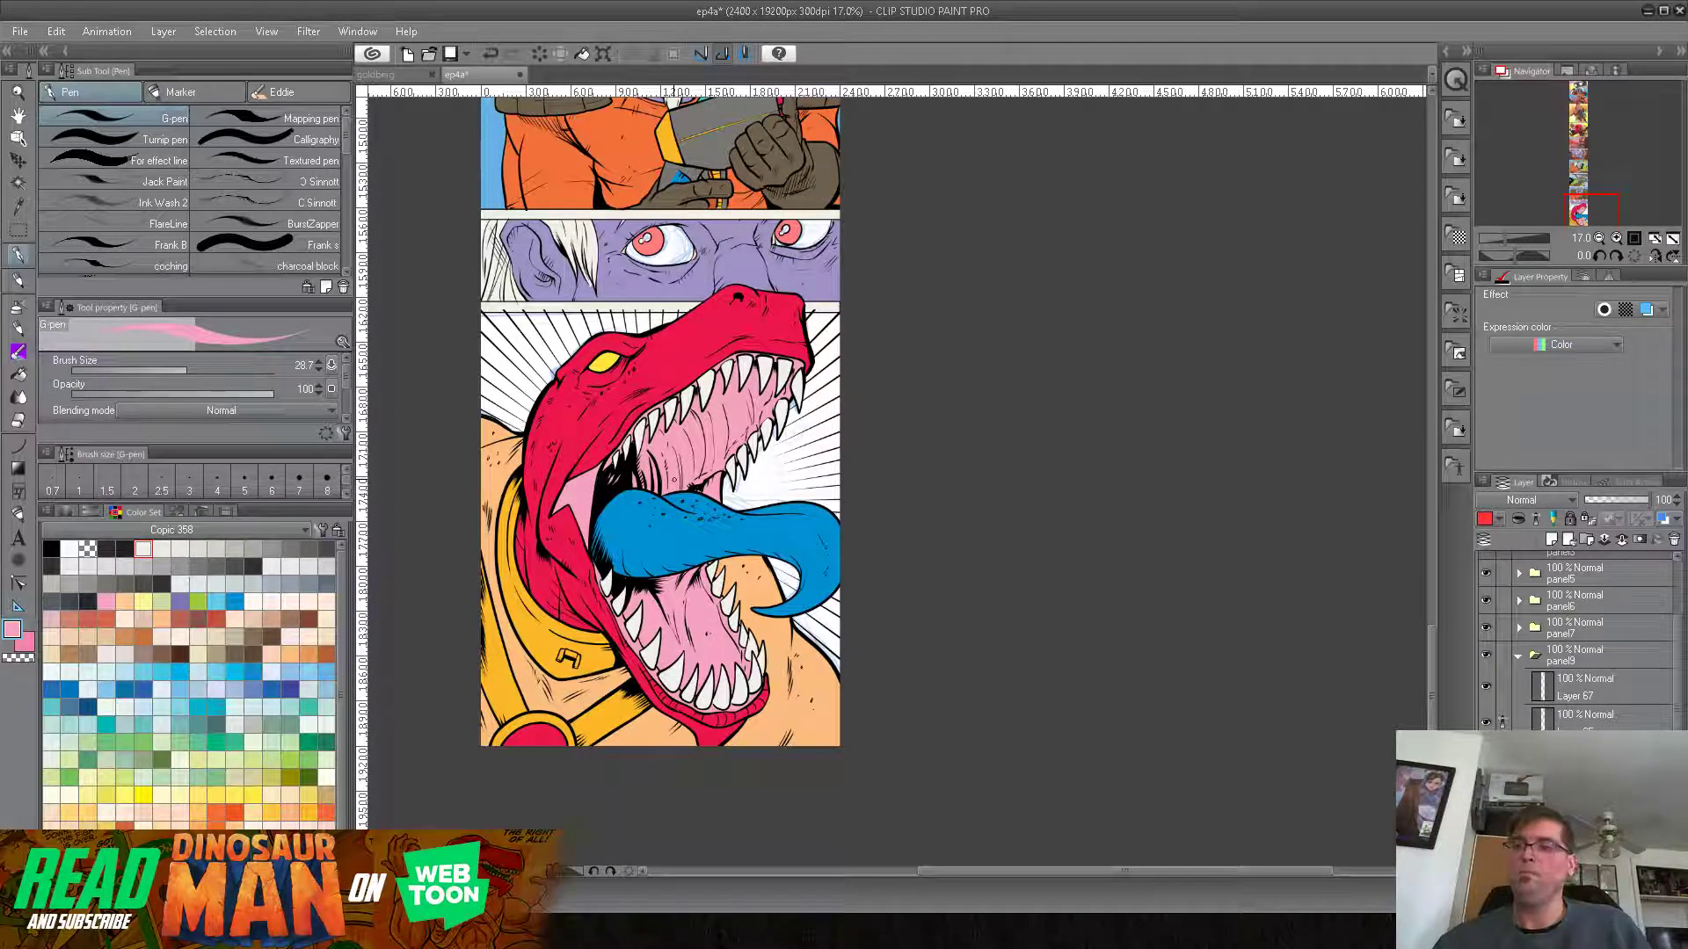
{"action": "left_click", "coordinate": [1585, 794]}
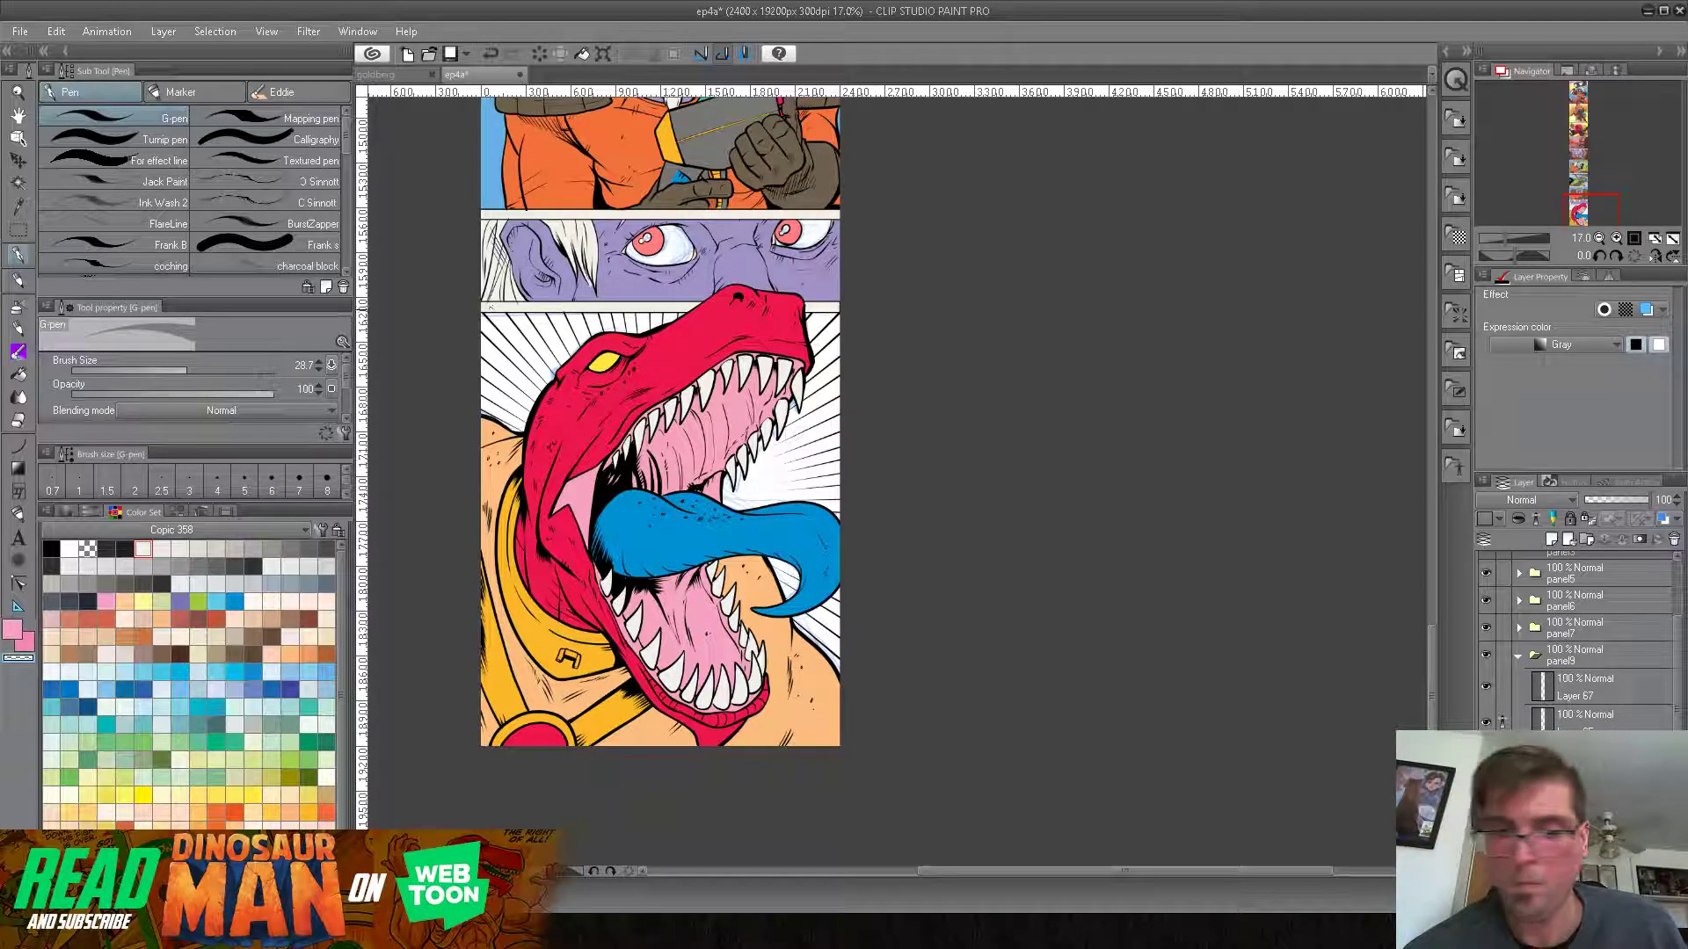
{"action": "left_click", "coordinate": [18, 445]}
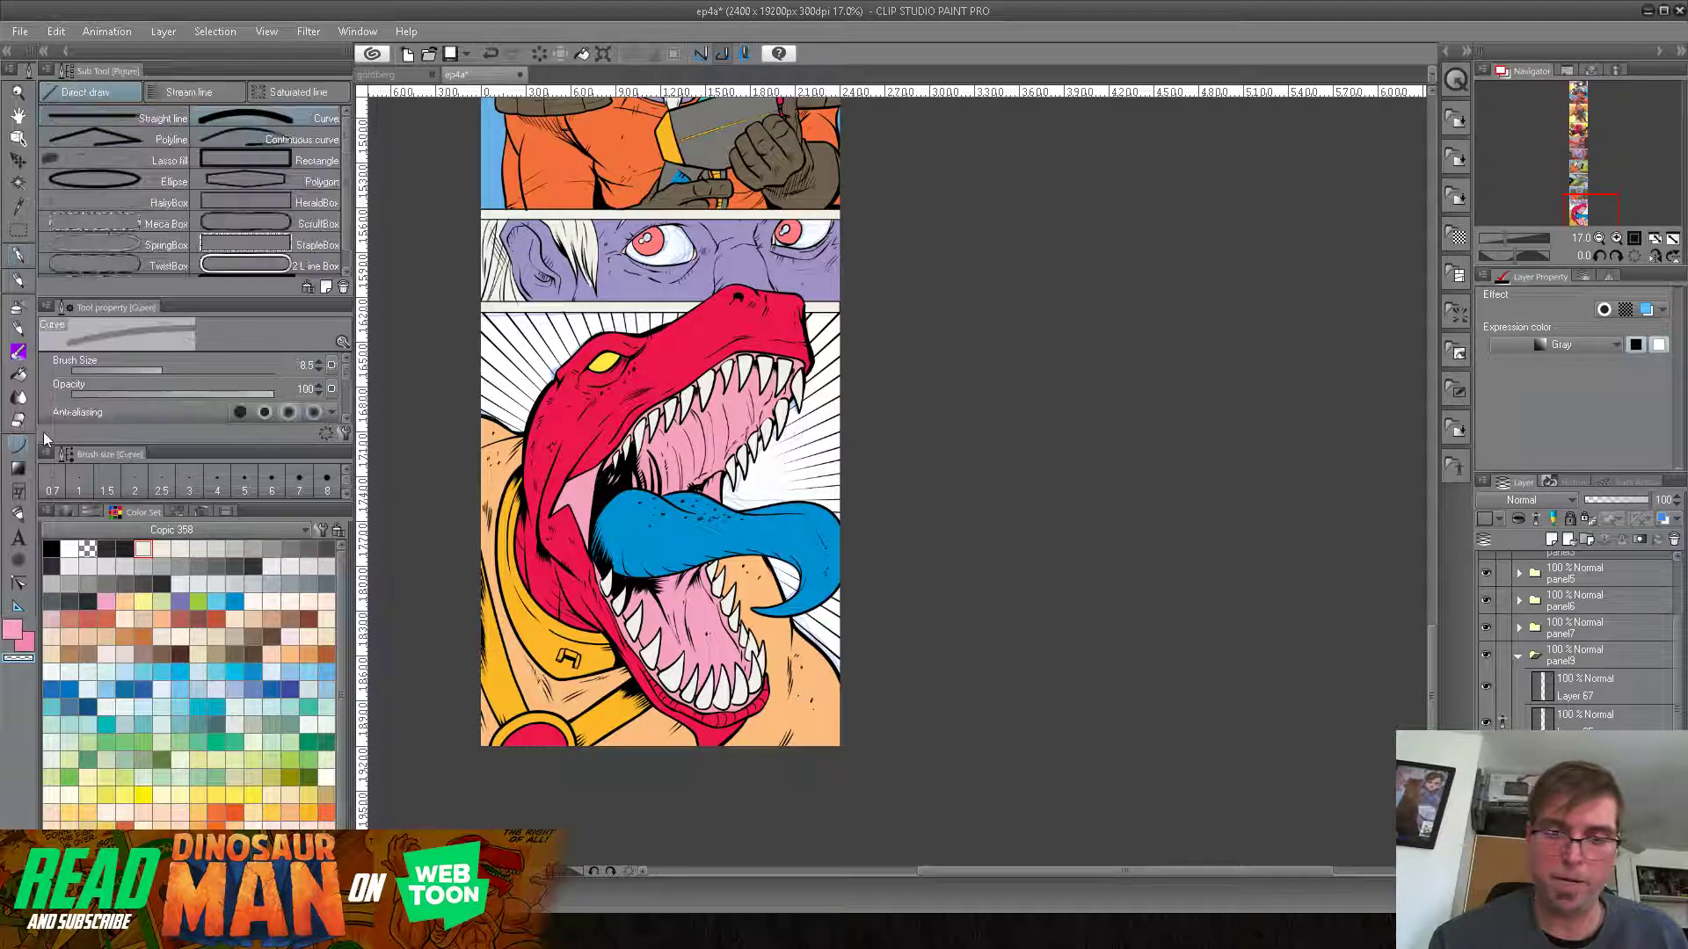
{"action": "left_click", "coordinate": [186, 120]}
{"action": "left_click", "coordinate": [50, 548]}
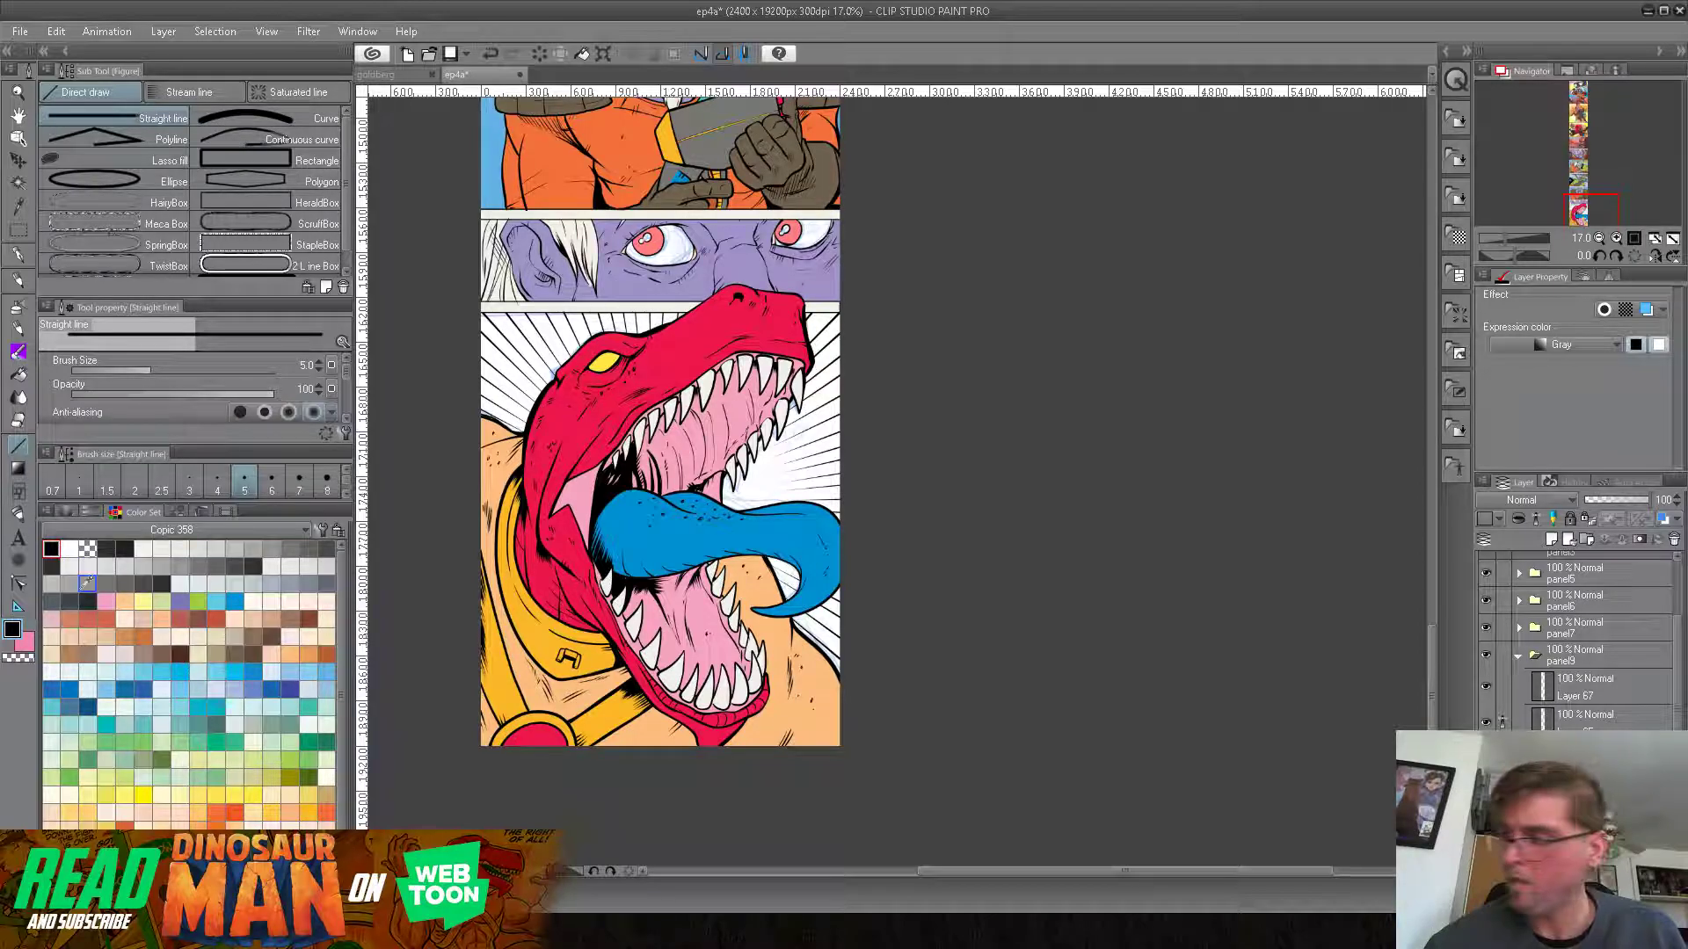
{"action": "left_click_drag", "start_coordinate": [480, 314], "coordinate": [847, 313]}
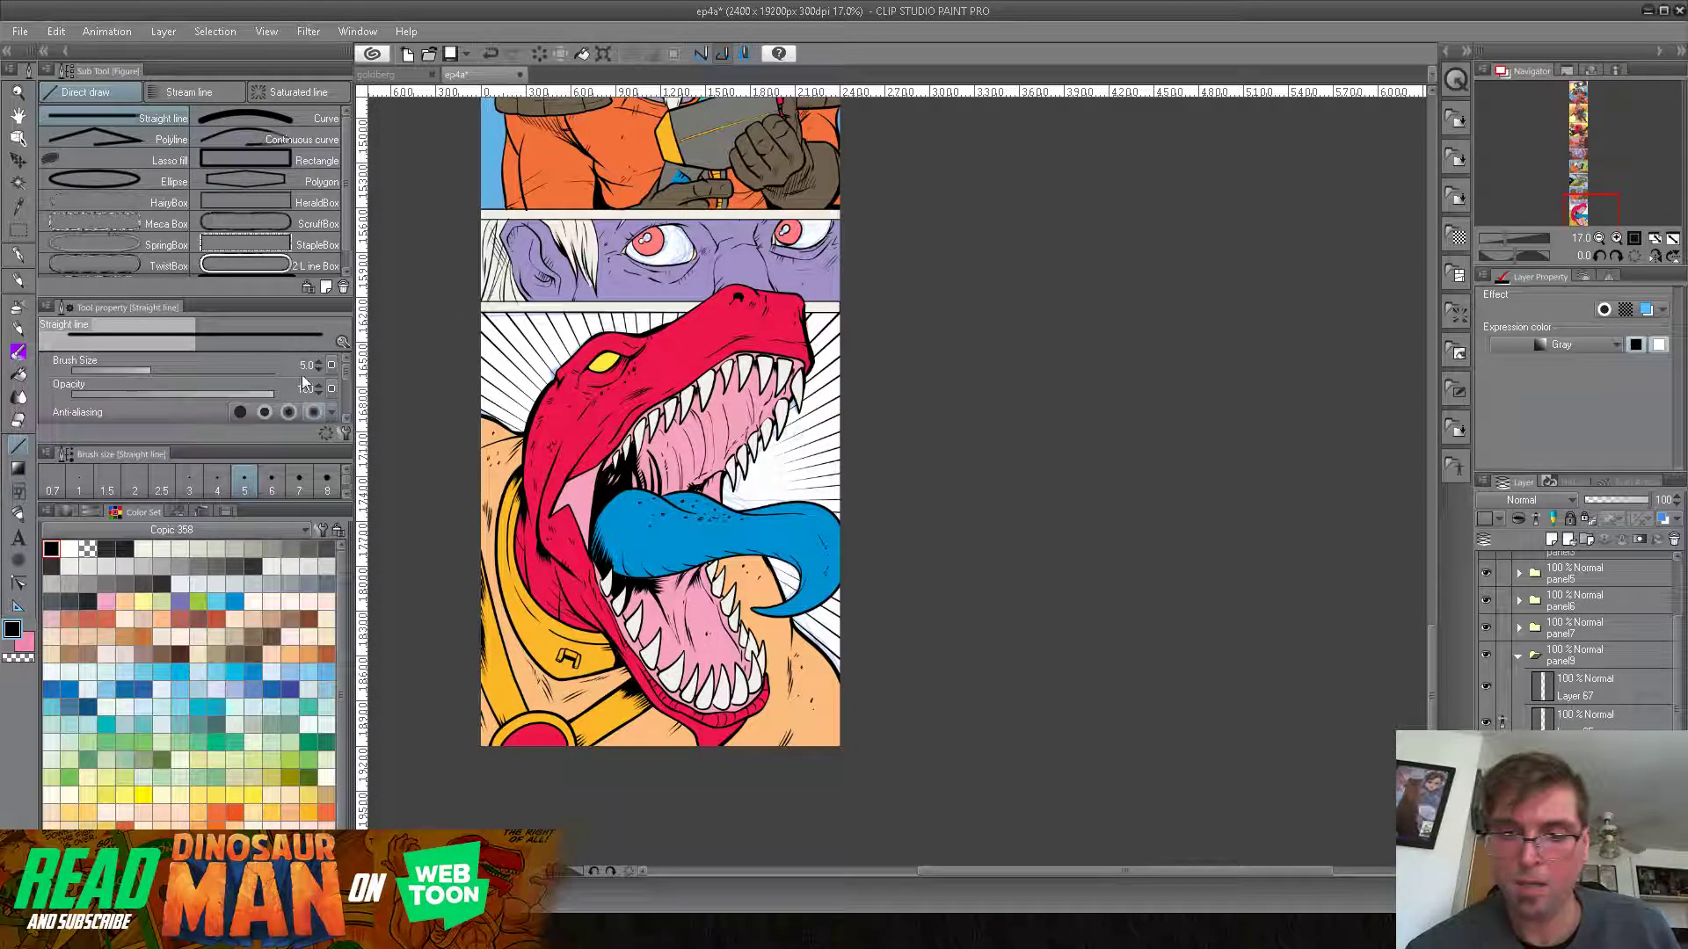
Step: Set the straight-line brush size to 9 and draw a black line across panel 9's upper border
{"action": "left_click_drag", "start_coordinate": [155, 369], "coordinate": [164, 367]}
{"action": "left_click_drag", "start_coordinate": [480, 312], "coordinate": [842, 311]}
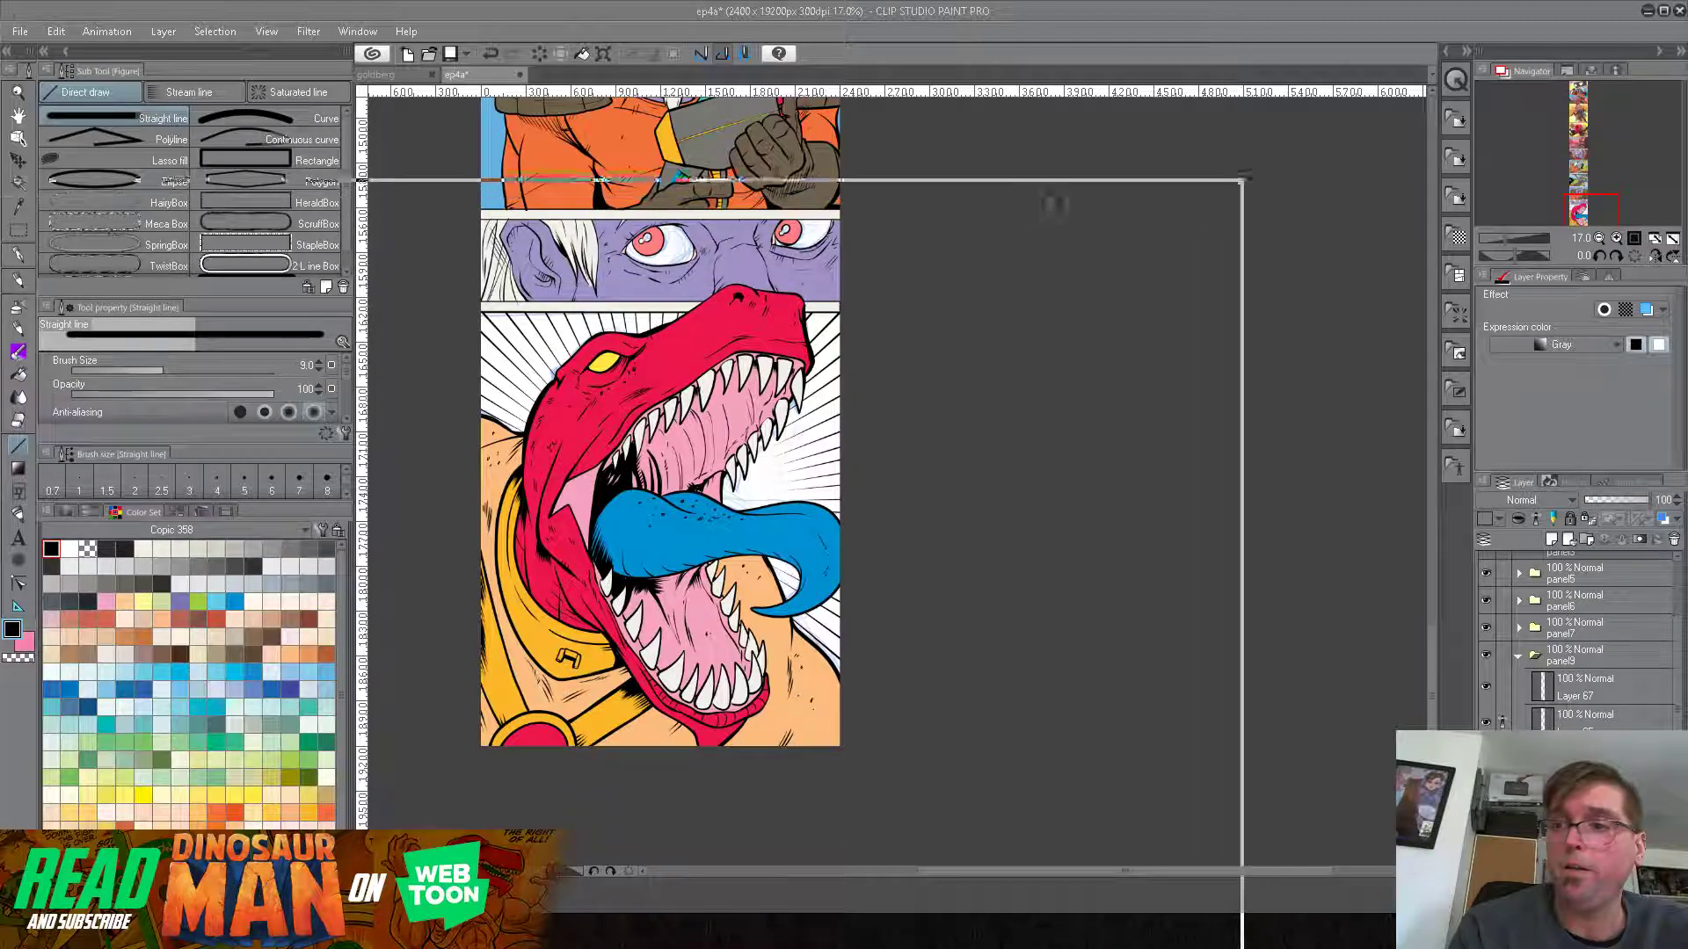
Step: Switch to the Chrome browser and open the webtoons.com home page
{"action": "key", "text": "alt+Tab"}
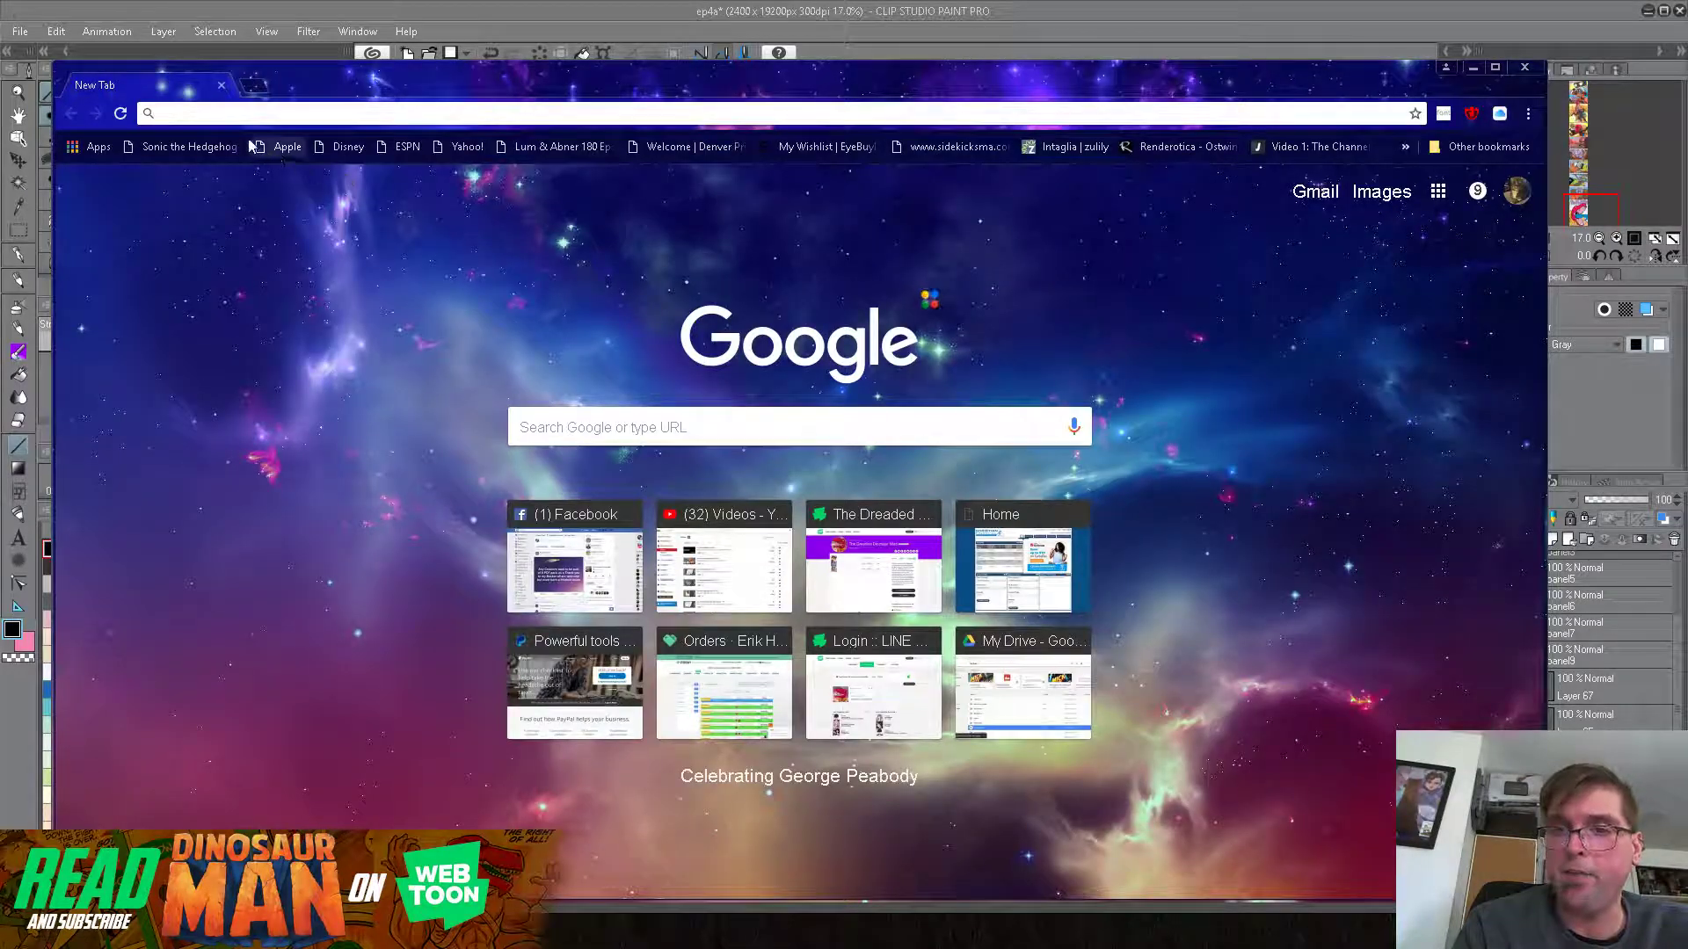
{"action": "type", "text": "we"}
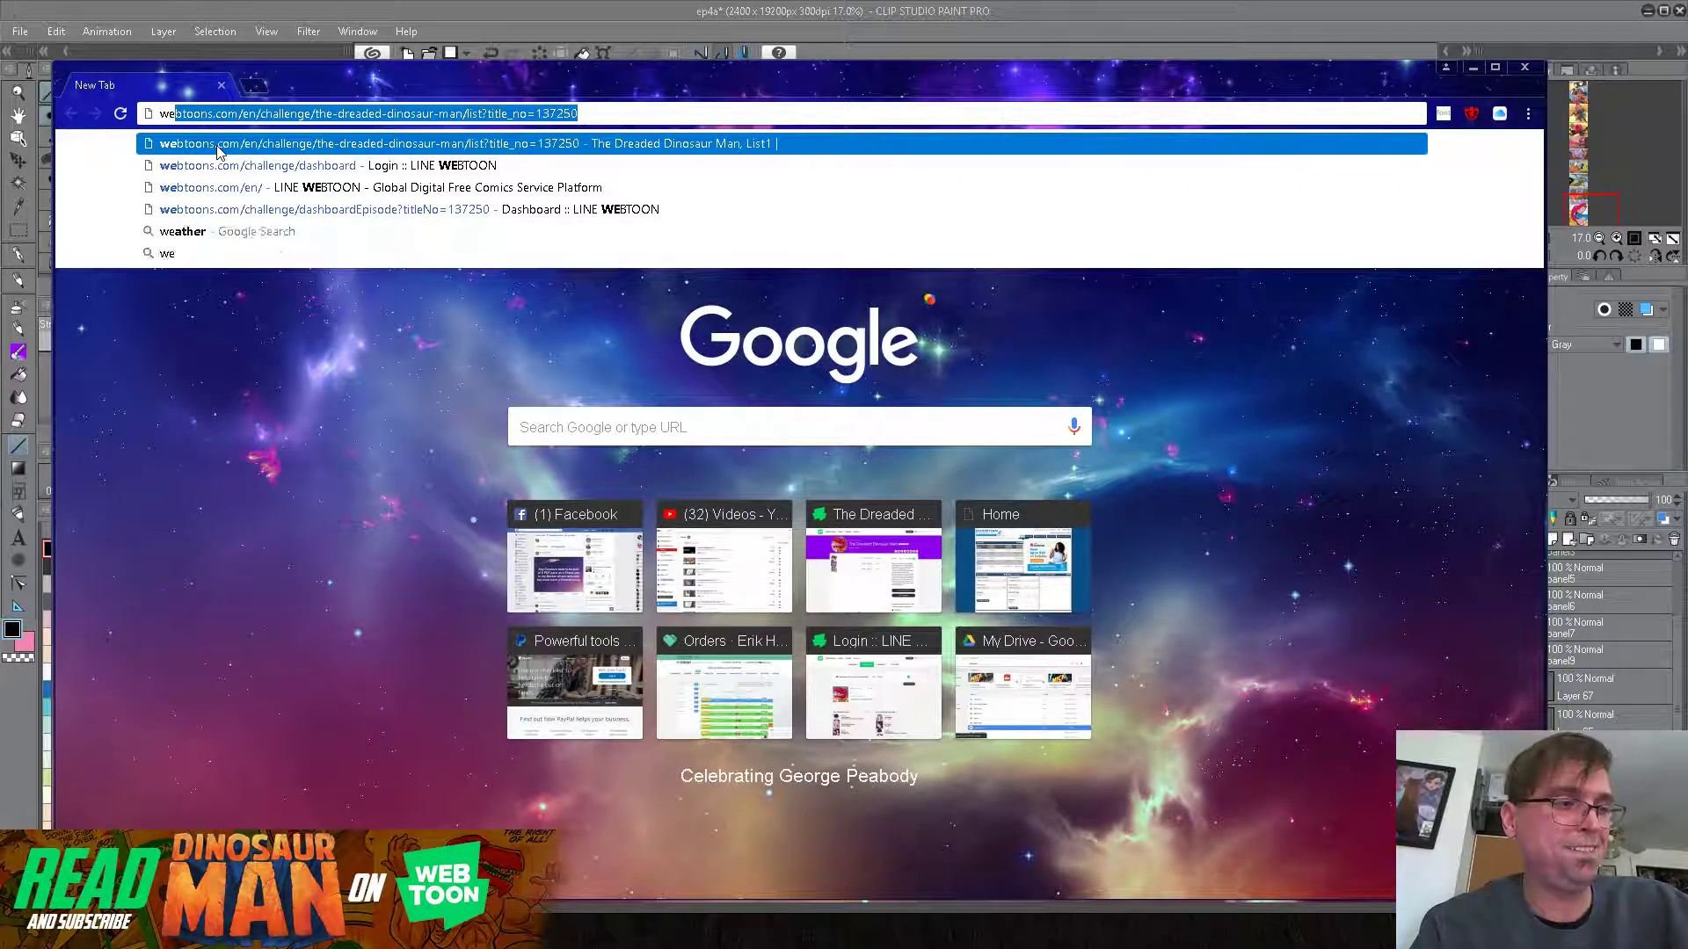
{"action": "type", "text": "btoon"}
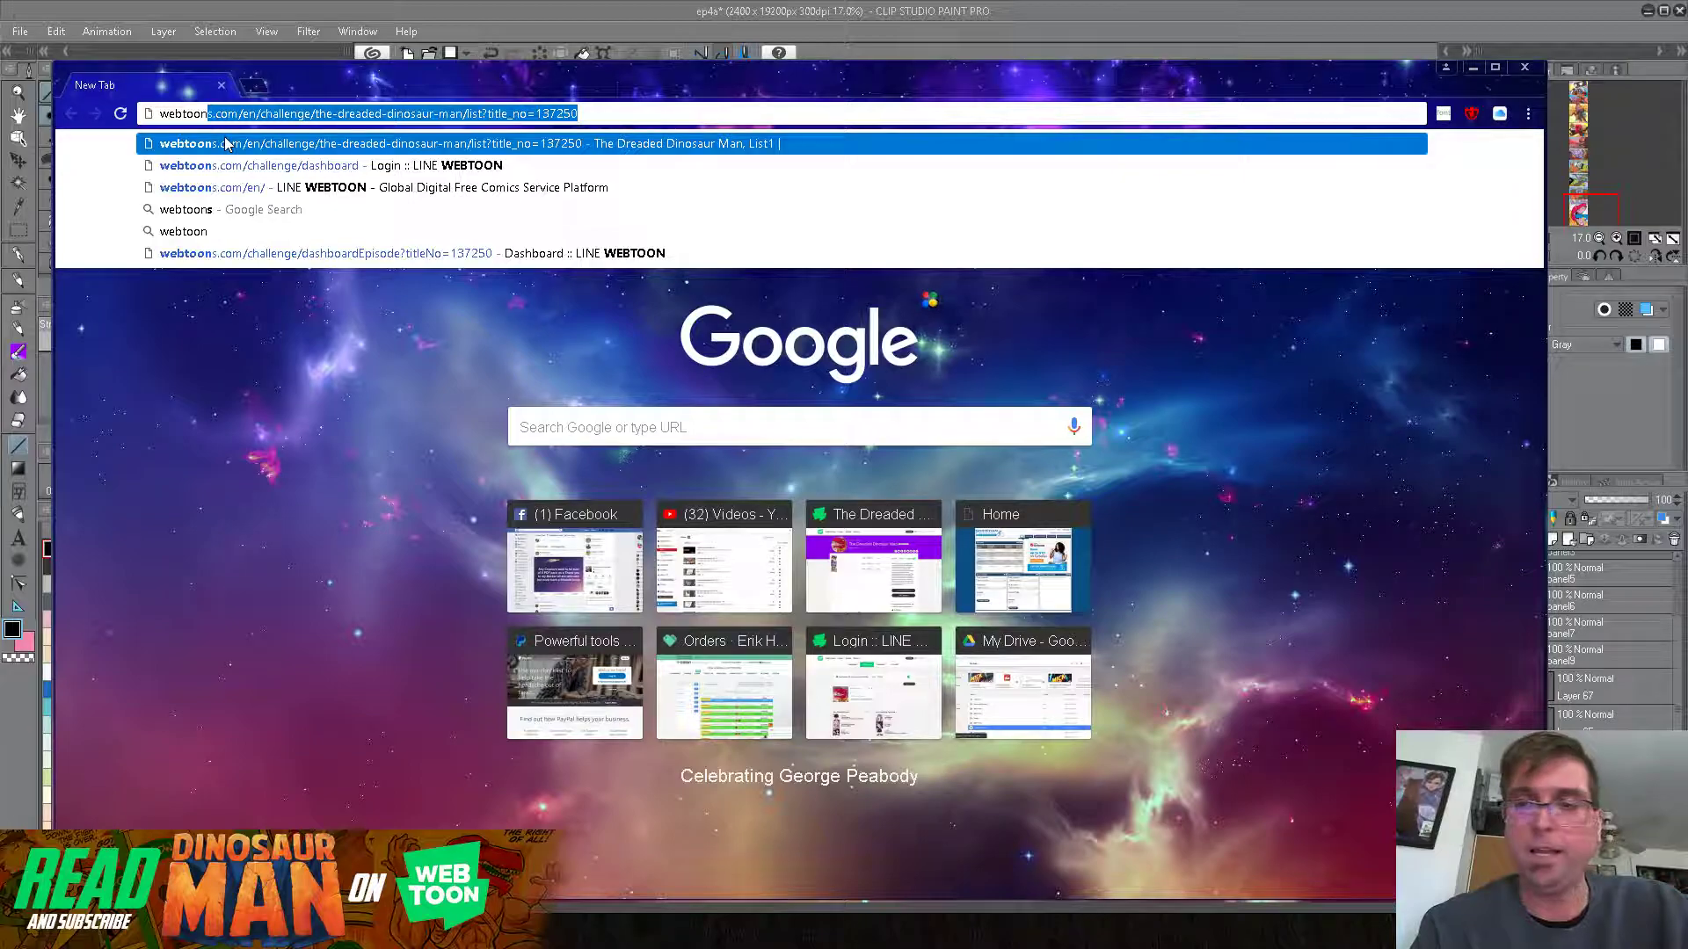
{"action": "key", "text": "End"}
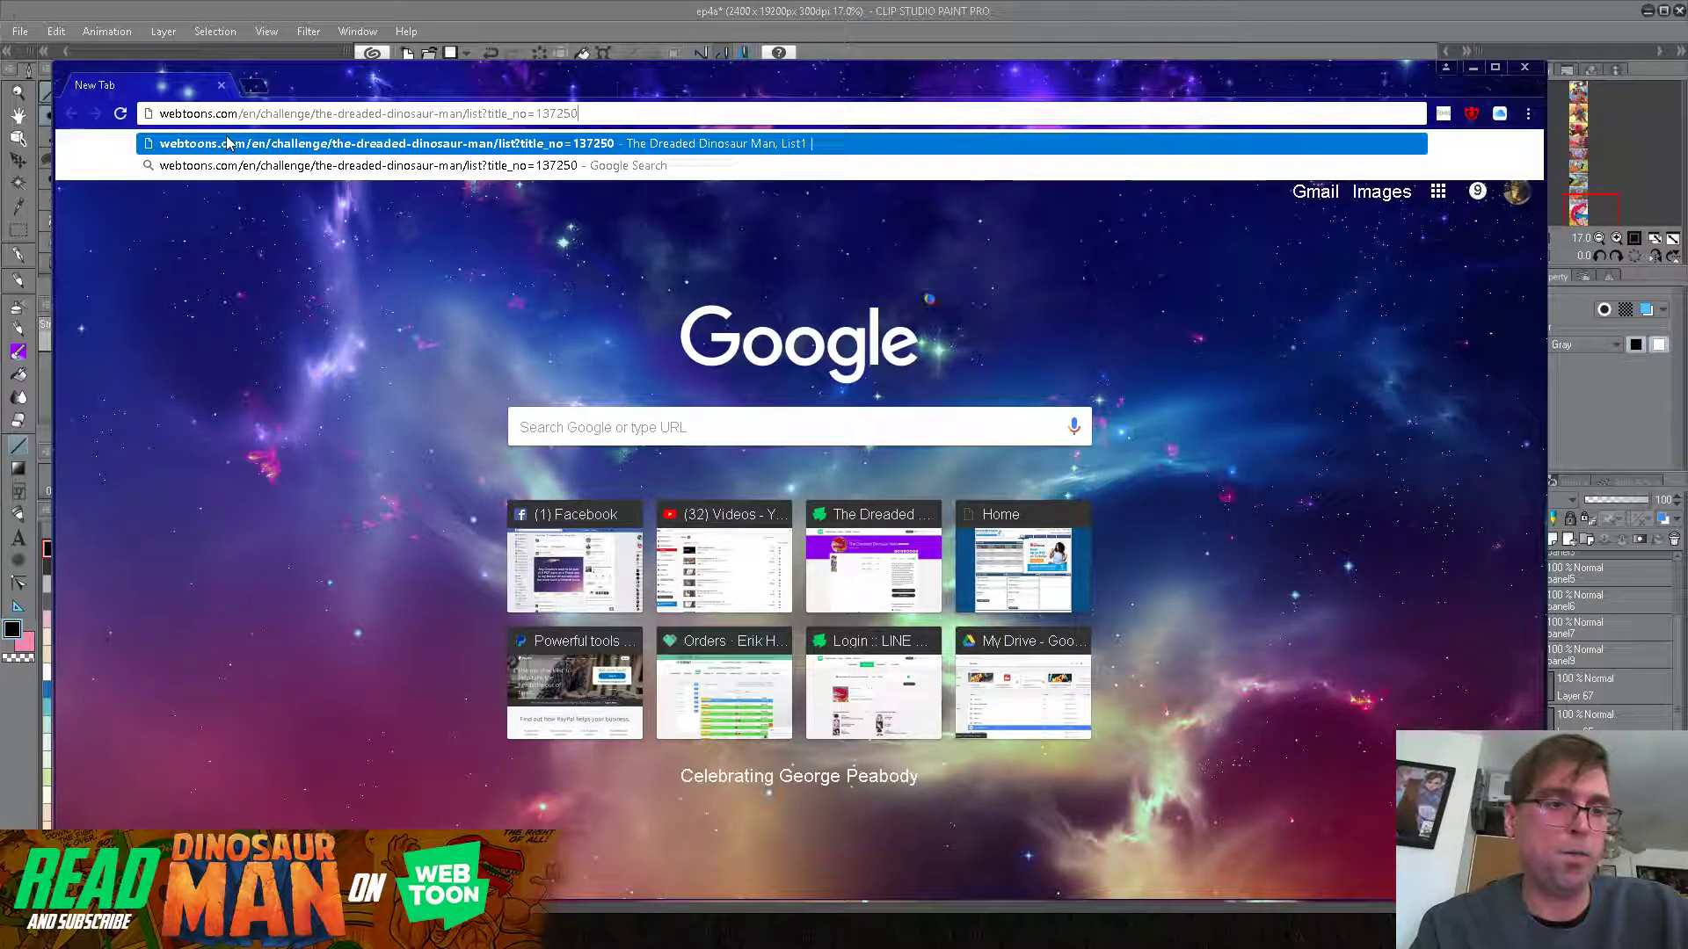
{"action": "key", "text": "BackSpace"}
{"action": "key", "text": "BackSpace"}
{"action": "key", "text": "BackSpace"}
{"action": "key", "text": "BackSpace"}
{"action": "key", "text": "BackSpace"}
{"action": "key", "text": "BackSpace"}
{"action": "key", "text": "BackSpace"}
{"action": "key", "text": "BackSpace"}
{"action": "key", "text": "BackSpace"}
{"action": "key", "text": "BackSpace"}
{"action": "key", "text": "BackSpace"}
{"action": "key", "text": "BackSpace"}
{"action": "key", "text": "BackSpace"}
{"action": "key", "text": "BackSpace"}
{"action": "key", "text": "BackSpace"}
{"action": "key", "text": "BackSpace"}
{"action": "key", "text": "BackSpace"}
{"action": "key", "text": "BackSpace"}
{"action": "key", "text": "BackSpace"}
{"action": "key", "text": "BackSpace"}
{"action": "key", "text": "BackSpace"}
{"action": "key", "text": "BackSpace"}
{"action": "key", "text": "BackSpace"}
{"action": "key", "text": "BackSpace"}
{"action": "key", "text": "BackSpace"}
{"action": "key", "text": "BackSpace"}
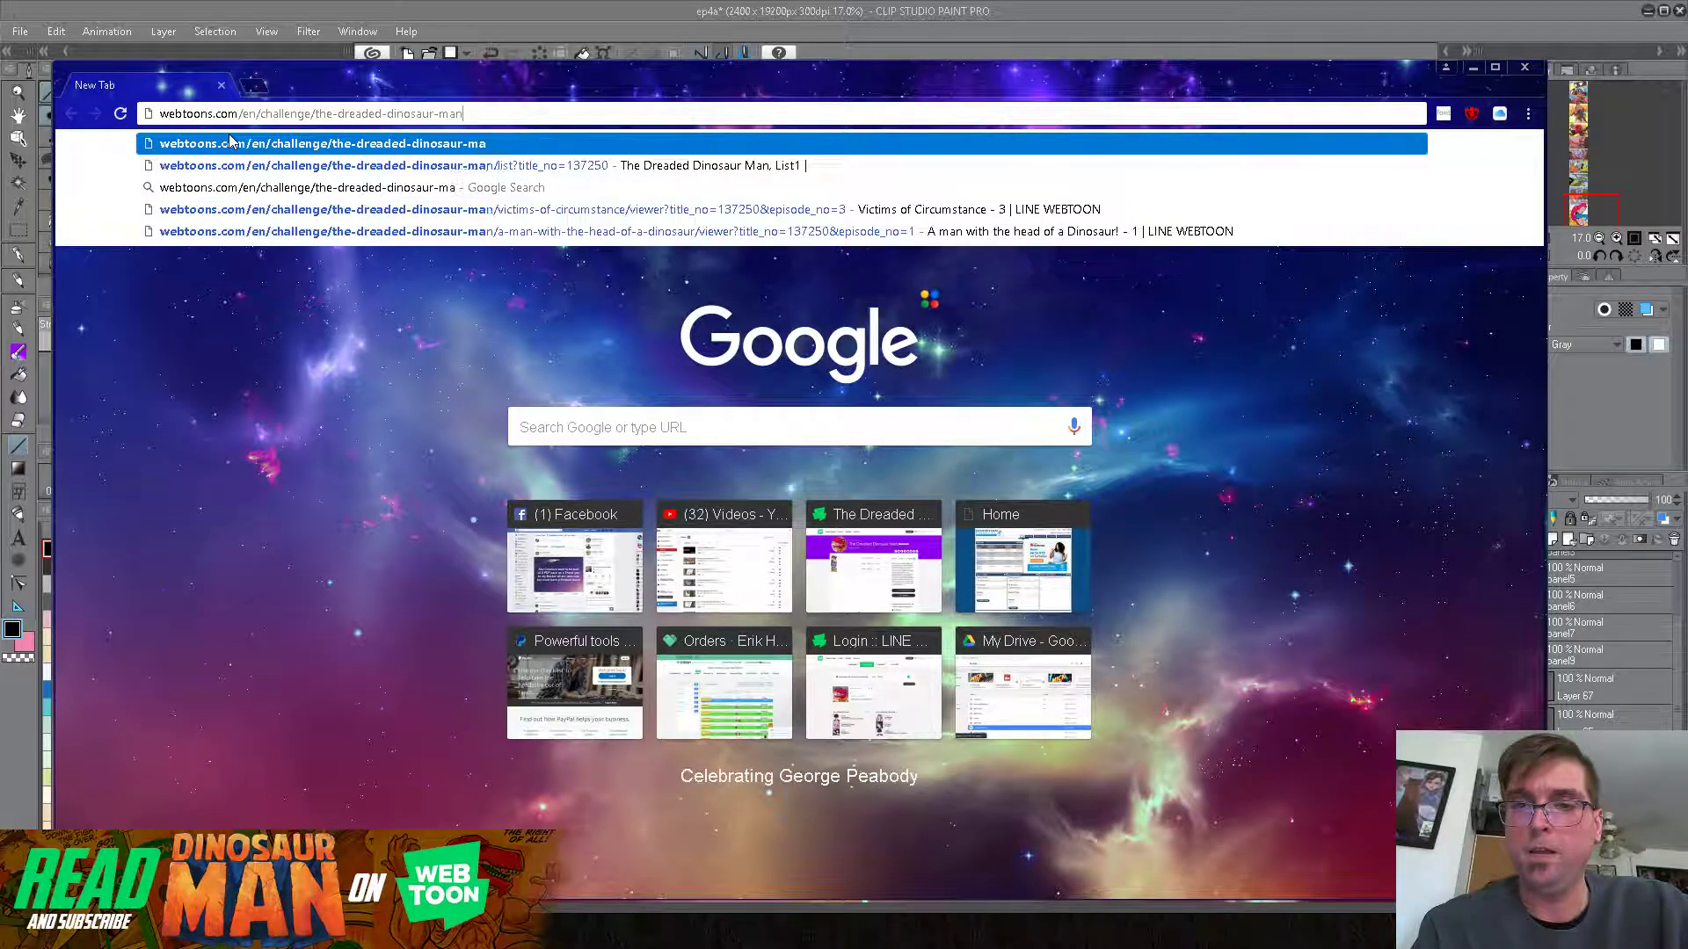
{"action": "key", "text": "BackSpace"}
{"action": "key", "text": "BackSpace"}
{"action": "key", "text": "BackSpace"}
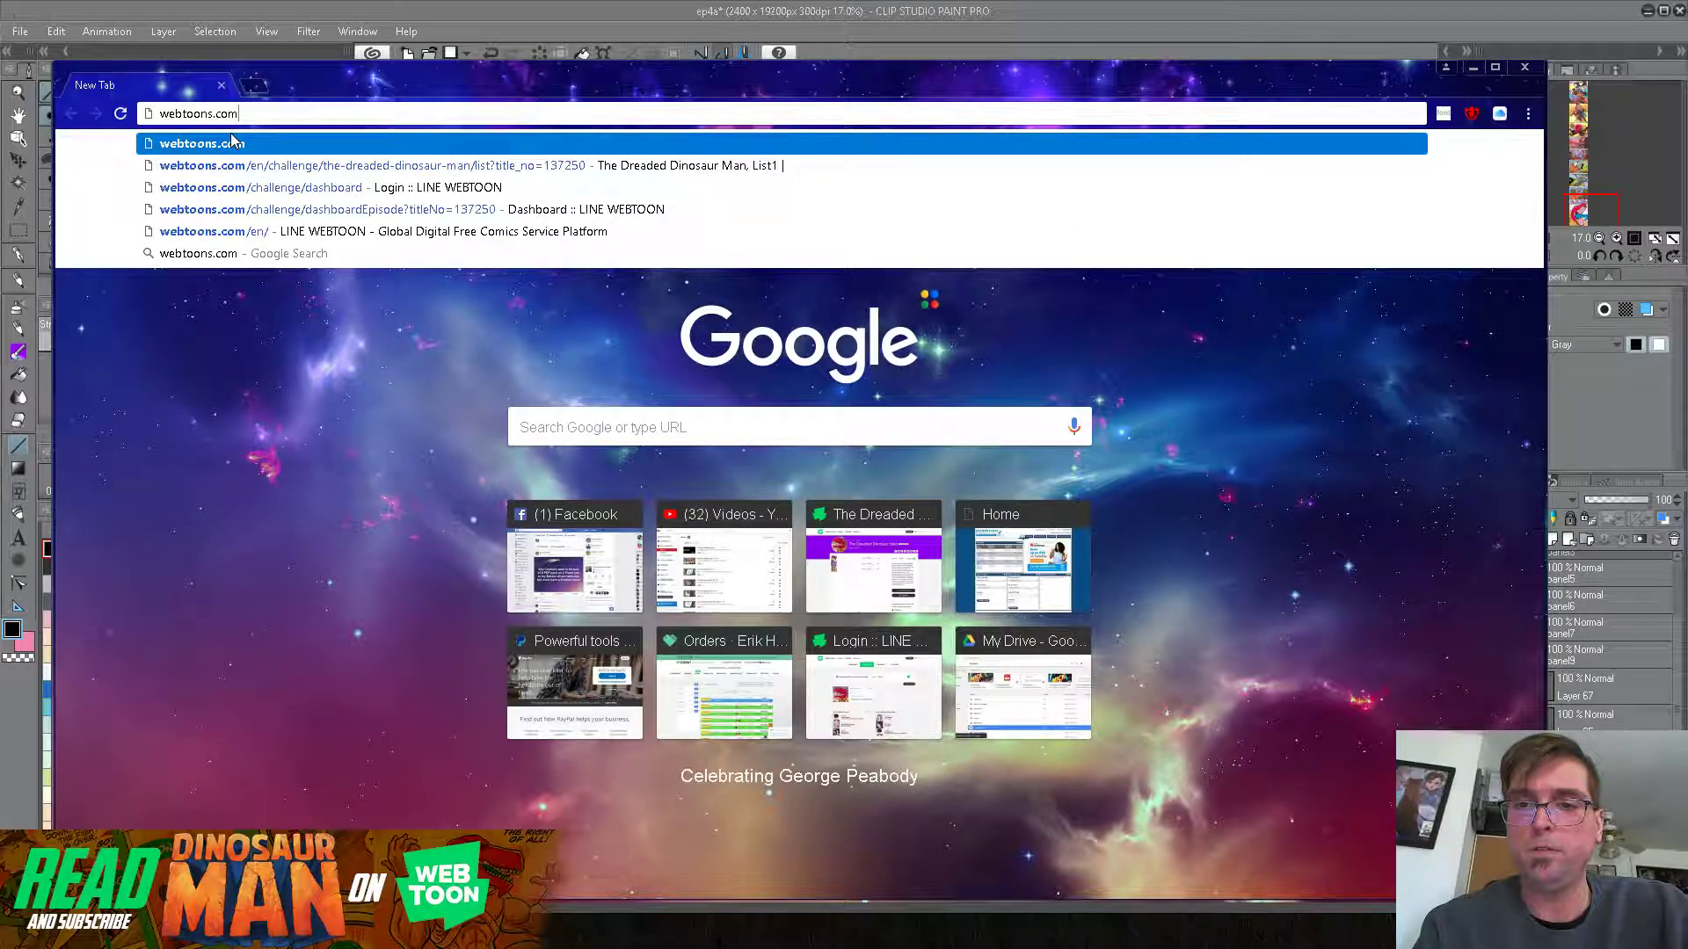
{"action": "key", "text": "Return"}
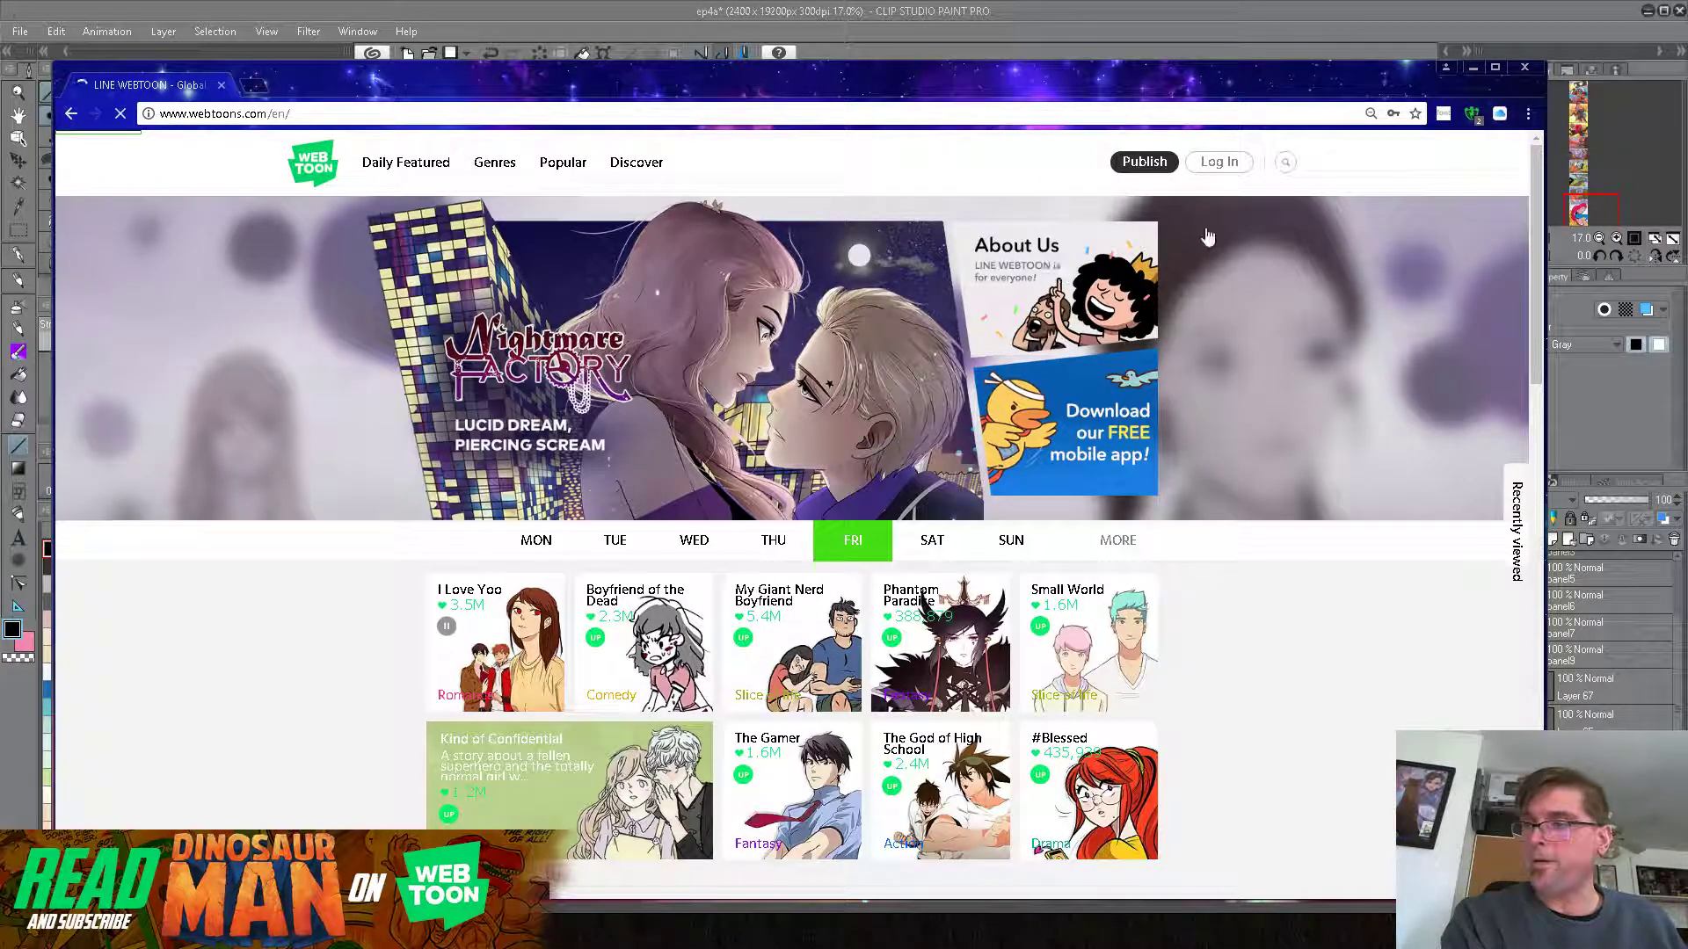
Step: Search the site for "dinosaur man", open The Dreaded Dinosaur Man series page and examine its subscriber count
{"action": "left_click", "coordinate": [1286, 167]}
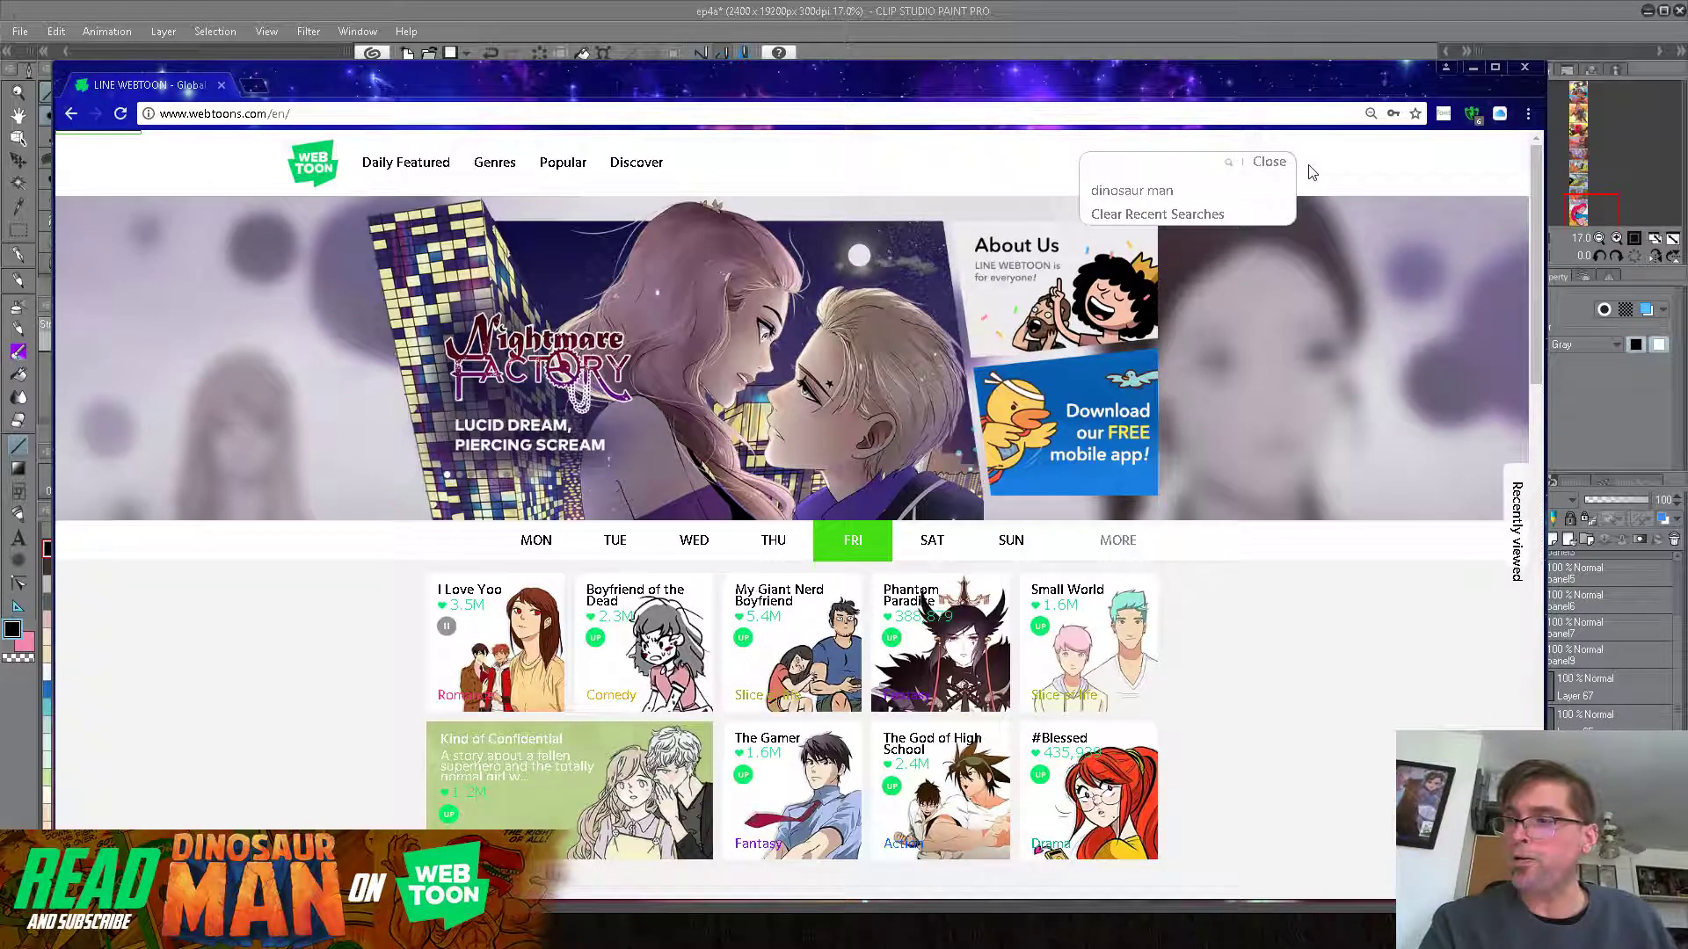
{"action": "left_click", "coordinate": [1167, 190]}
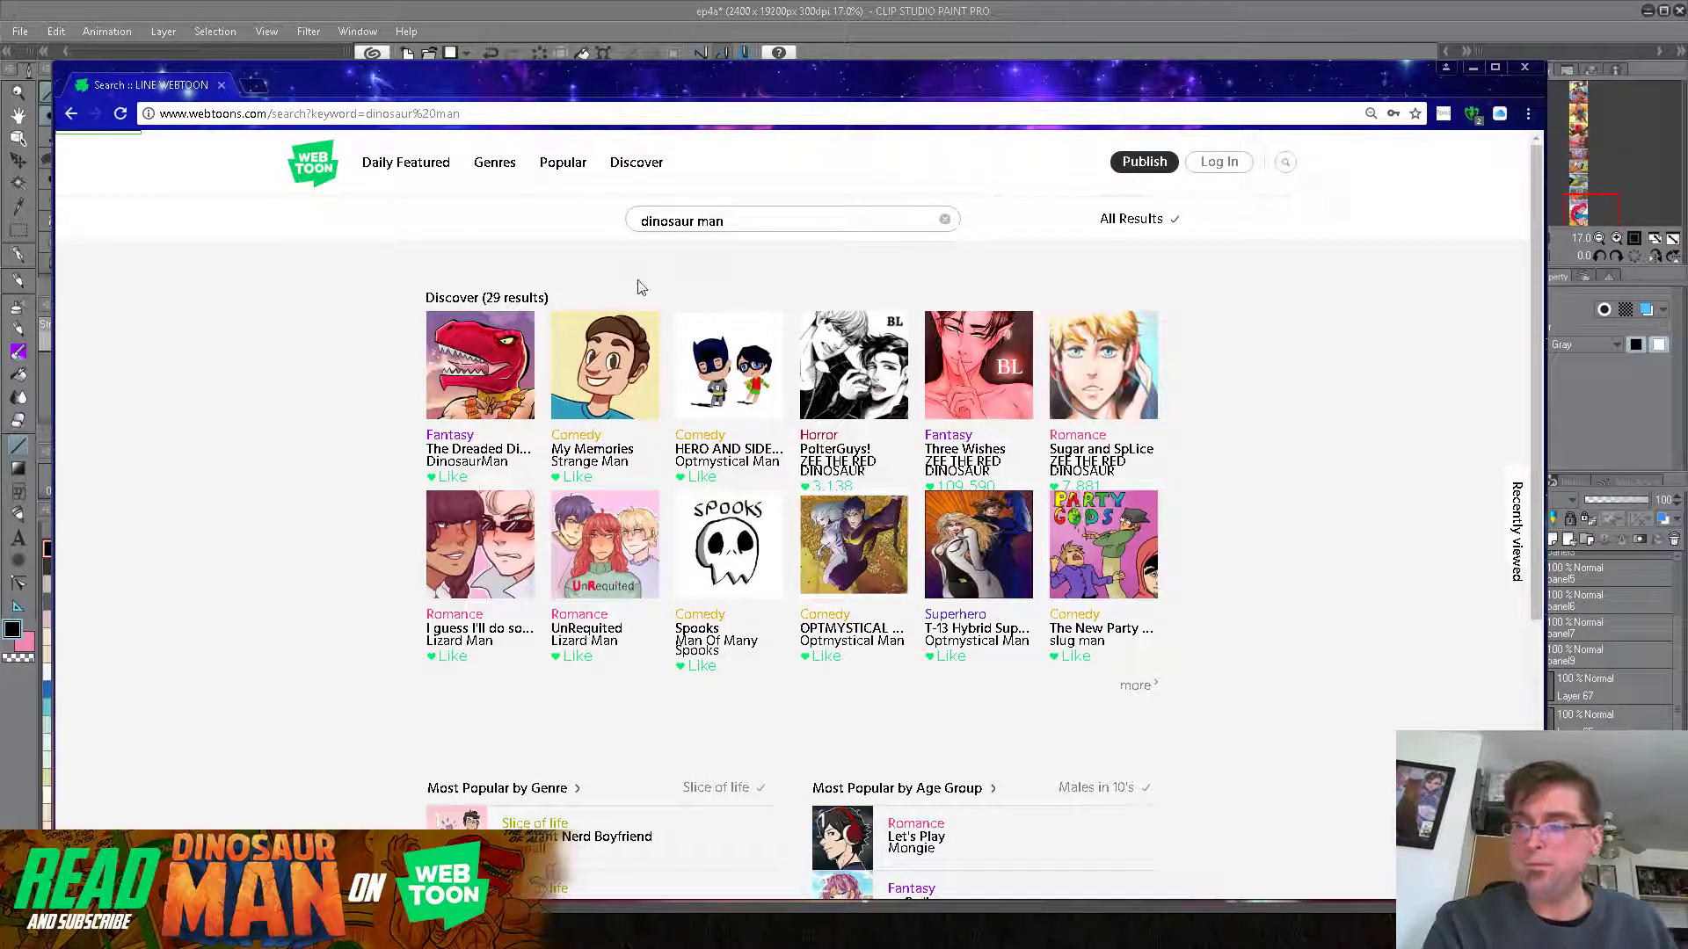
{"action": "left_click", "coordinate": [473, 367]}
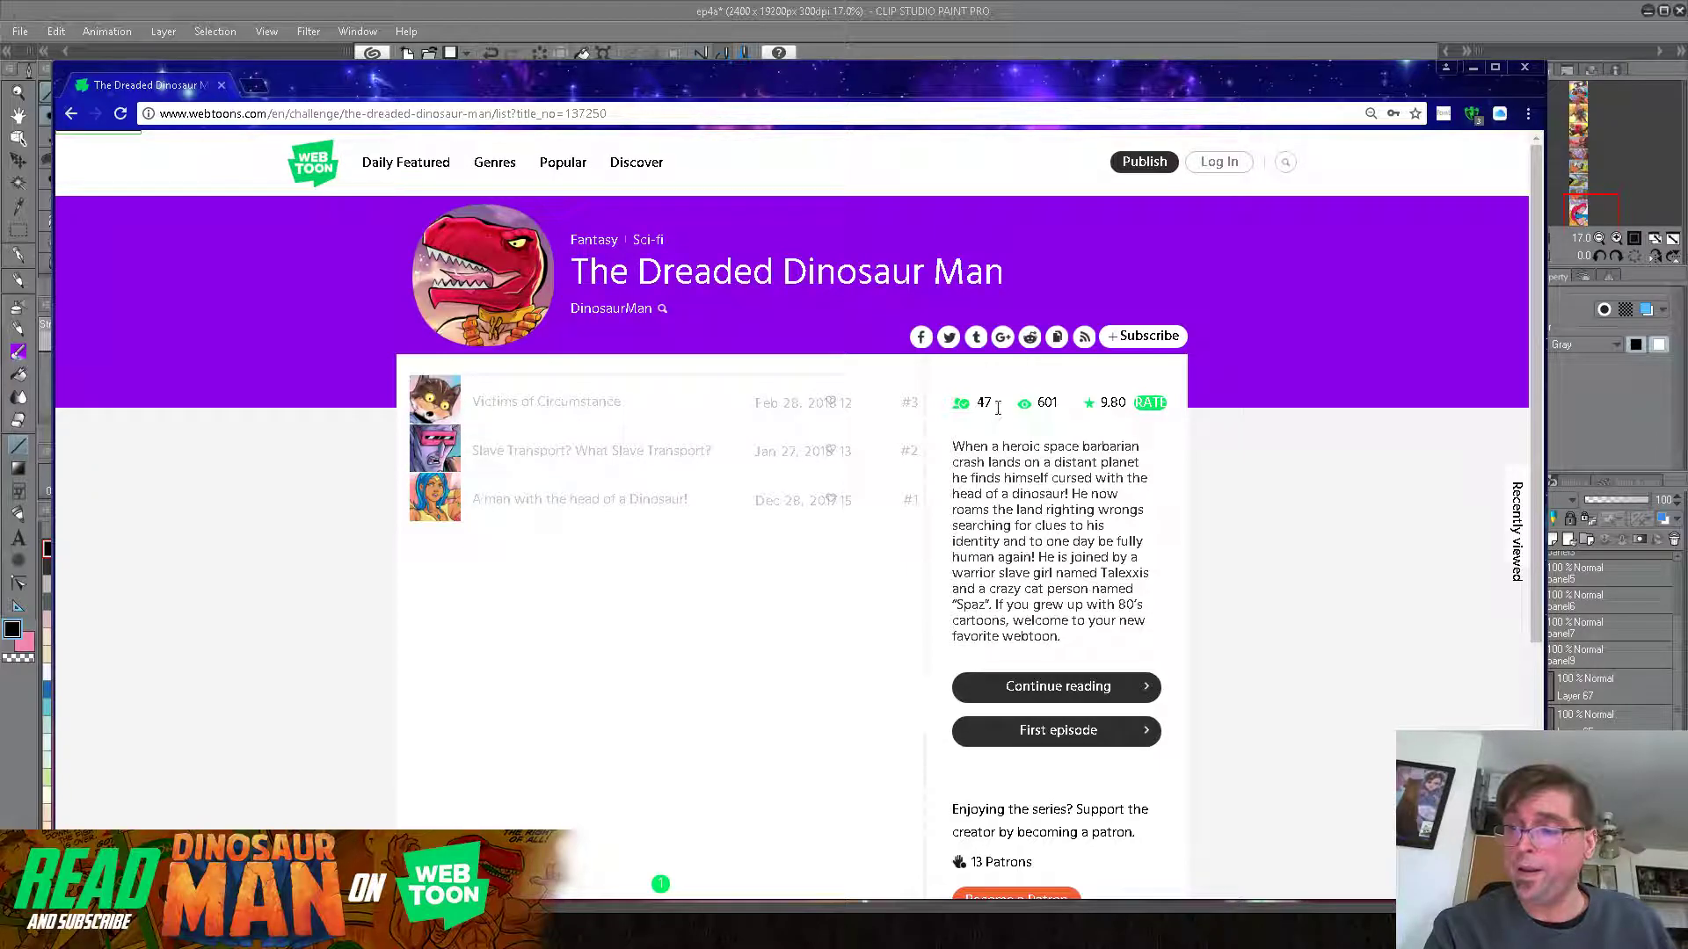
{"action": "left_click_drag", "start_coordinate": [975, 398], "coordinate": [1013, 404]}
{"action": "left_click", "coordinate": [1017, 452]}
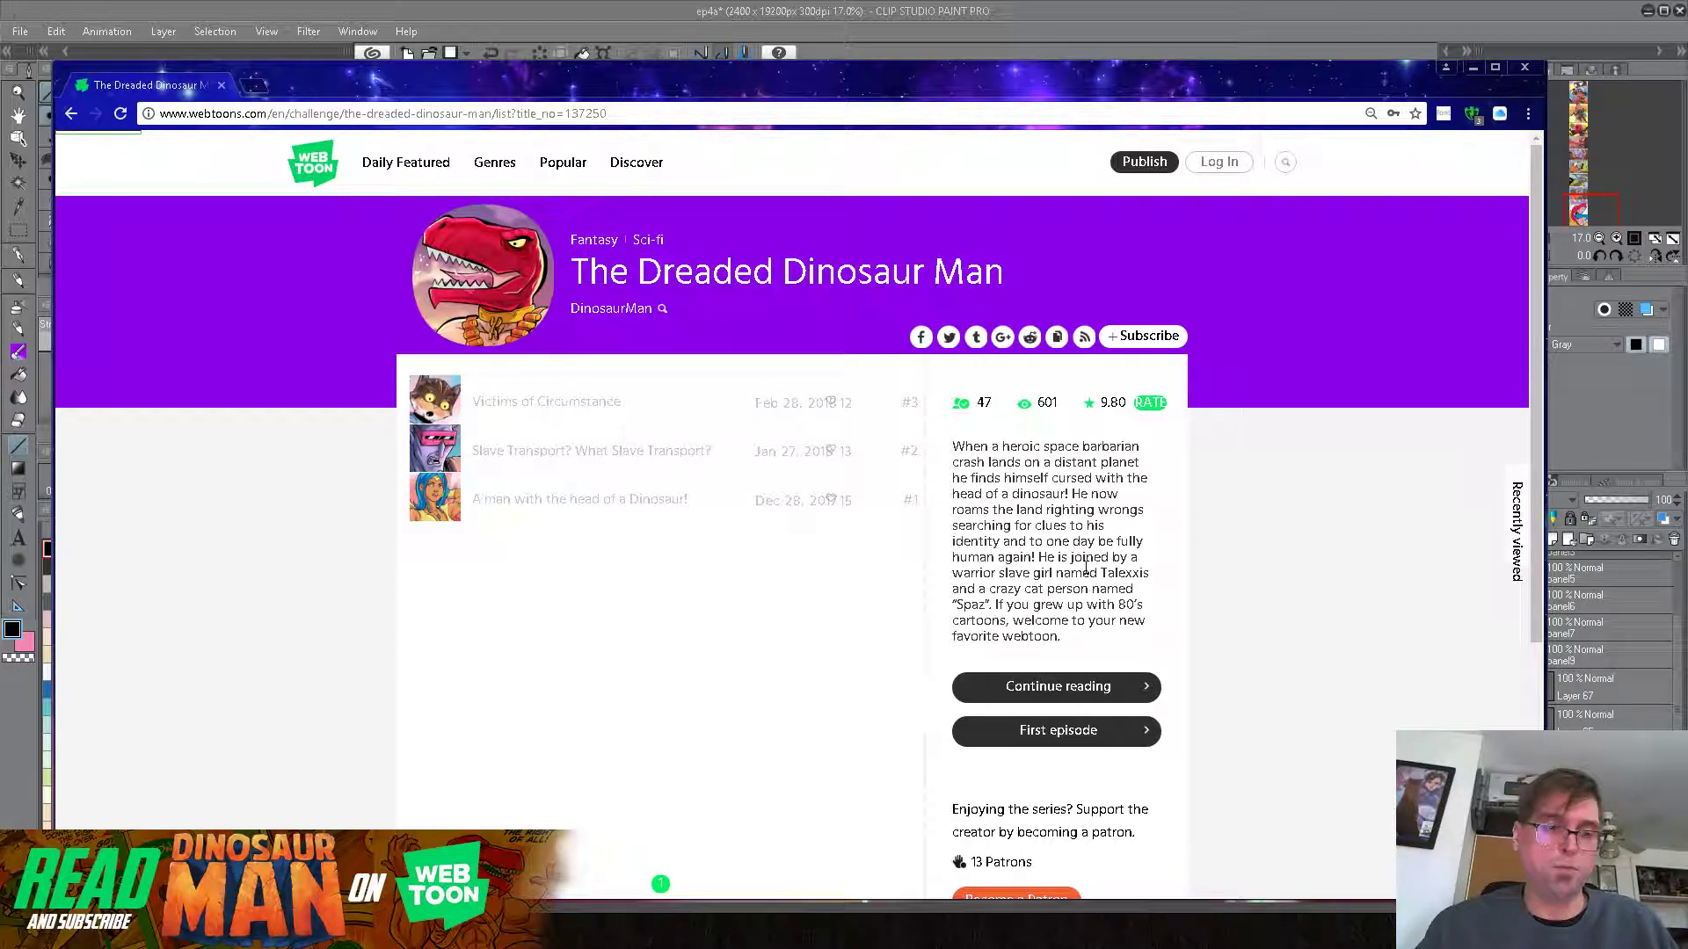